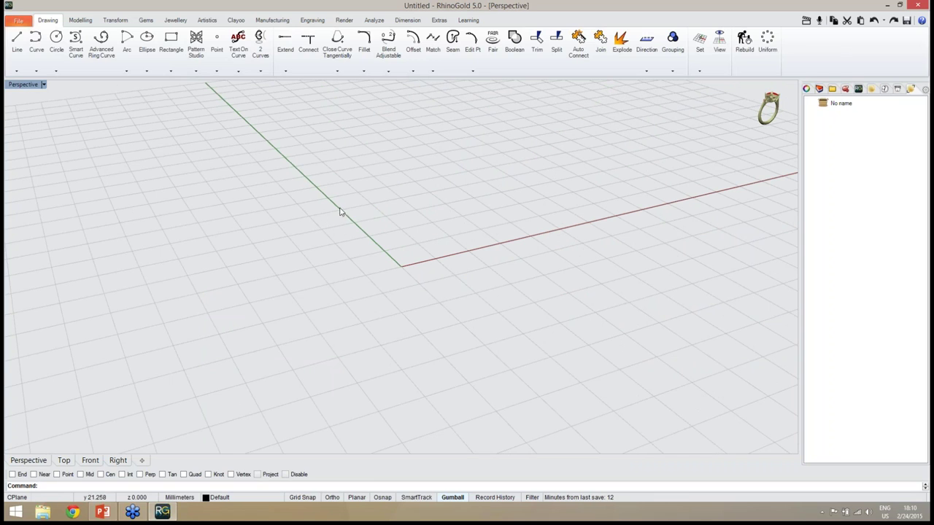
- Create a ring size gauge circle with the Europe region, size 18 and no cylinder or gem plane
left_click(175, 20)
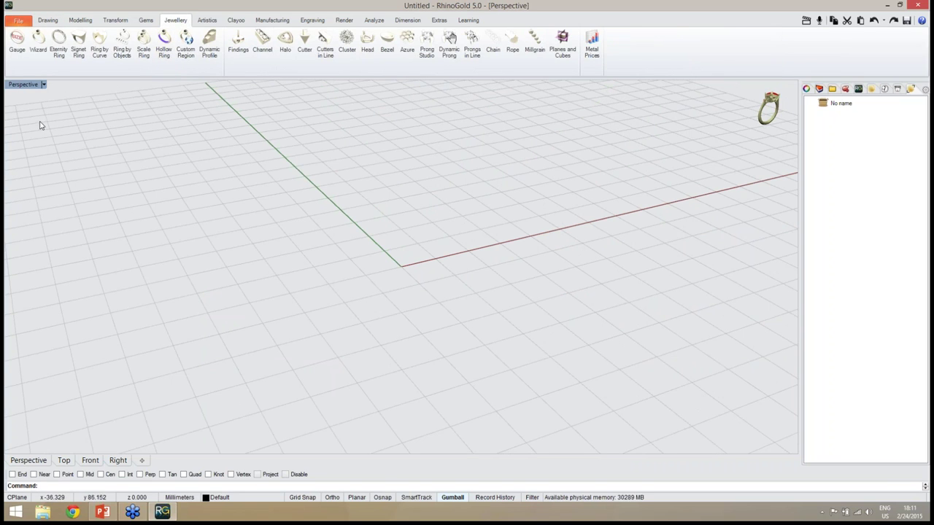
left_click(24, 70)
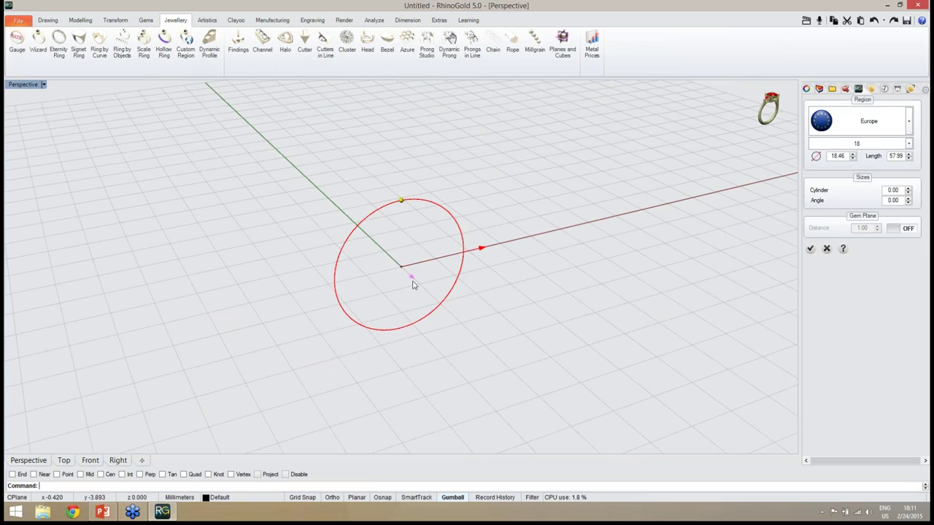
right_click_drag(413, 283, 426, 240)
scroll(403, 260, "up", 6)
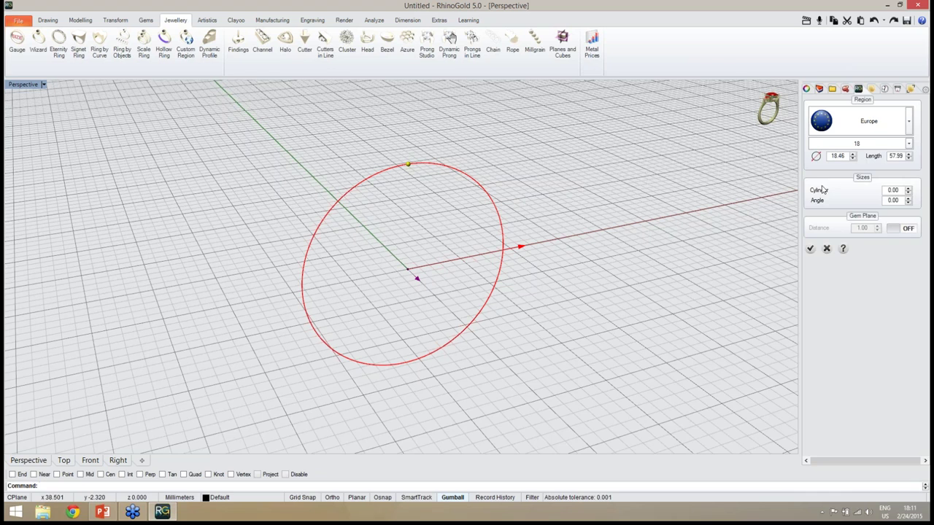
left_click(849, 132)
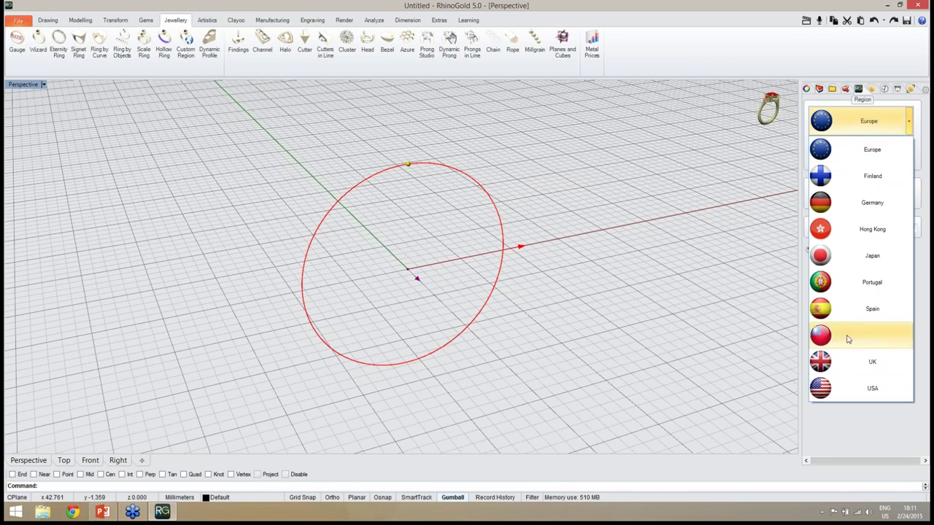
left_click(842, 134)
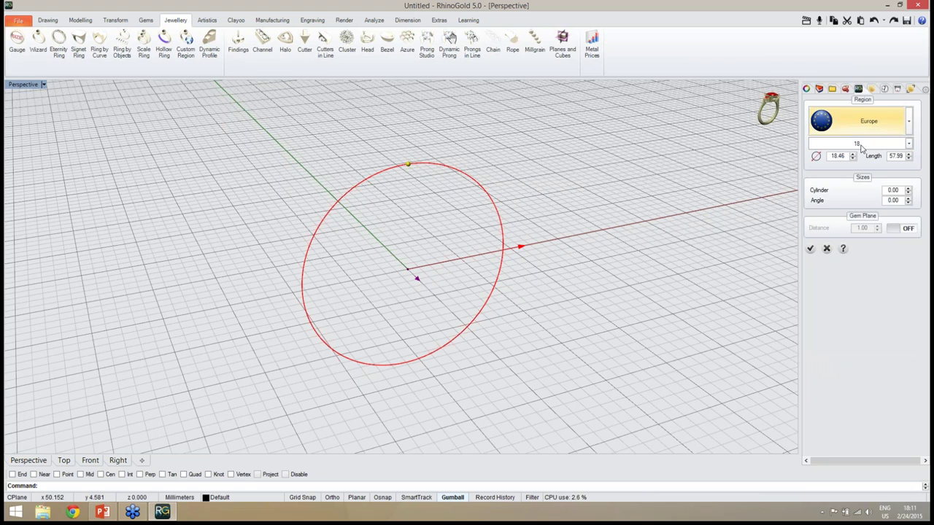
left_click(861, 144)
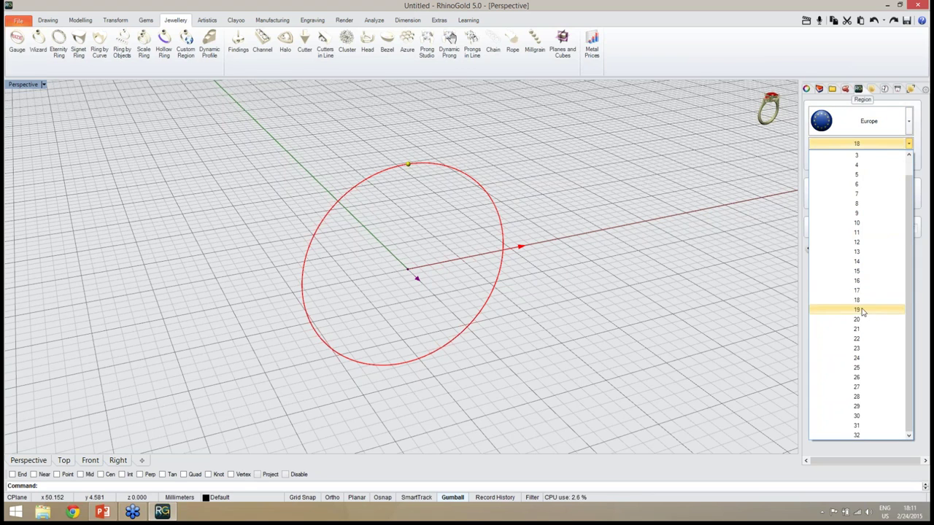
left_click(862, 300)
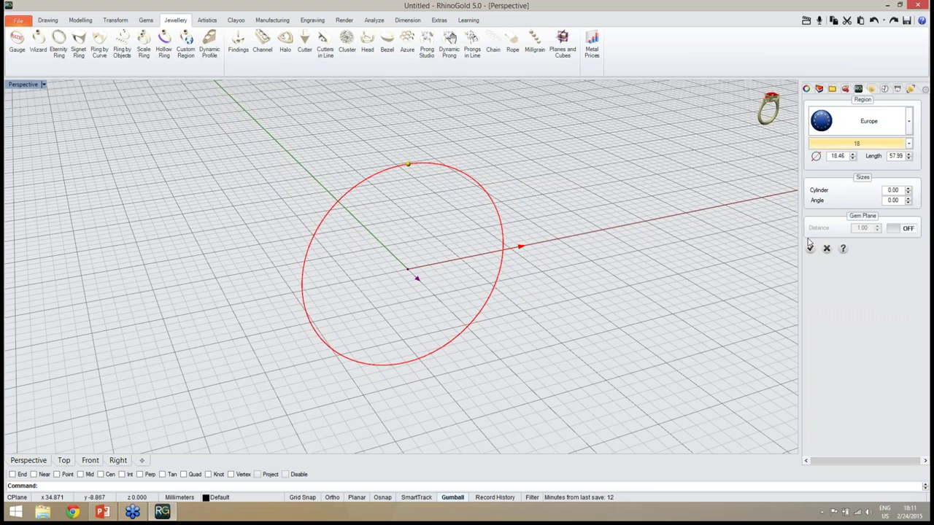
left_click_drag(849, 155, 831, 156)
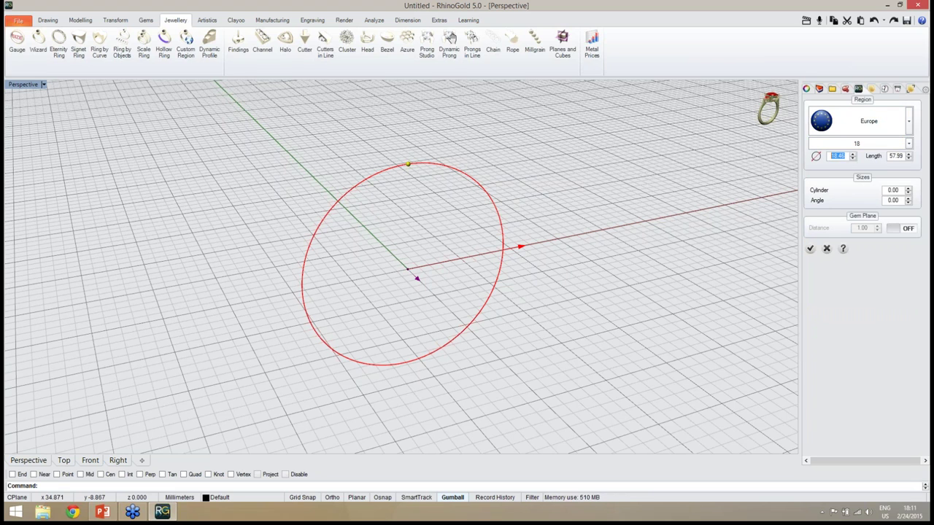
left_click(810, 248)
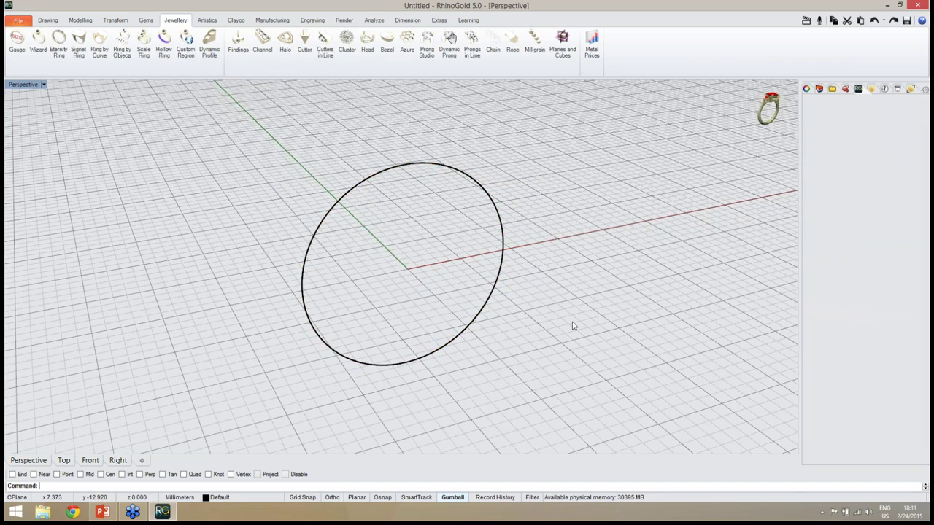
right_click_drag(572, 323, 476, 325)
right_click_drag(450, 290, 450, 316)
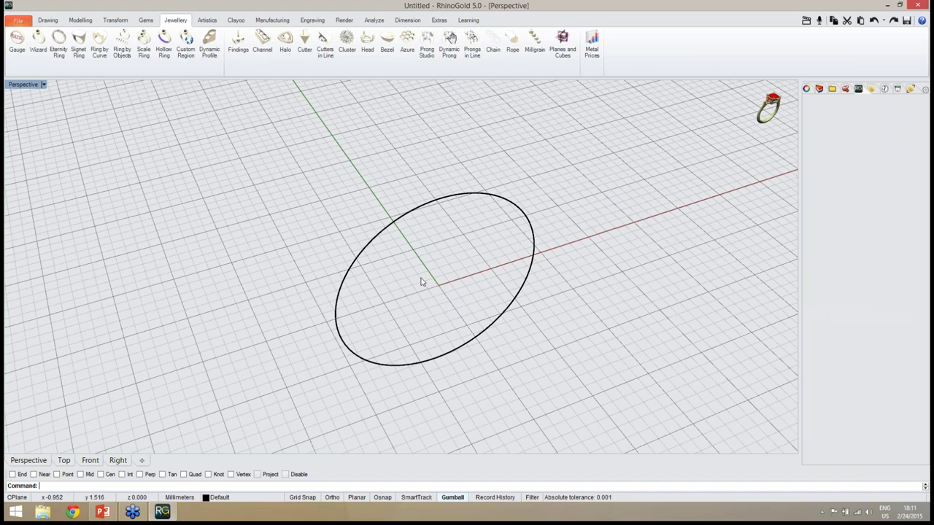
right_click_drag(439, 295, 423, 250)
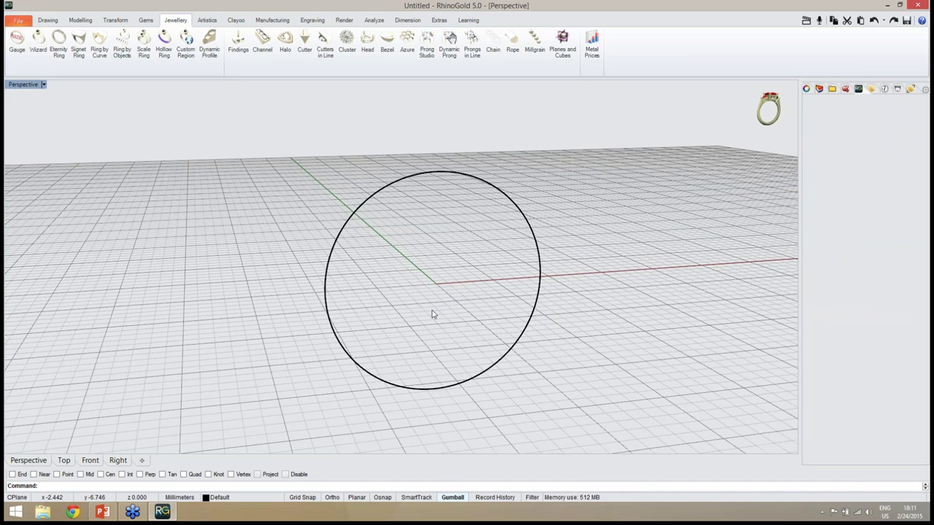
mouse_move(432, 311)
right_mouse_down()
mouse_move(417, 290)
mouse_move(438, 323)
right_mouse_up()
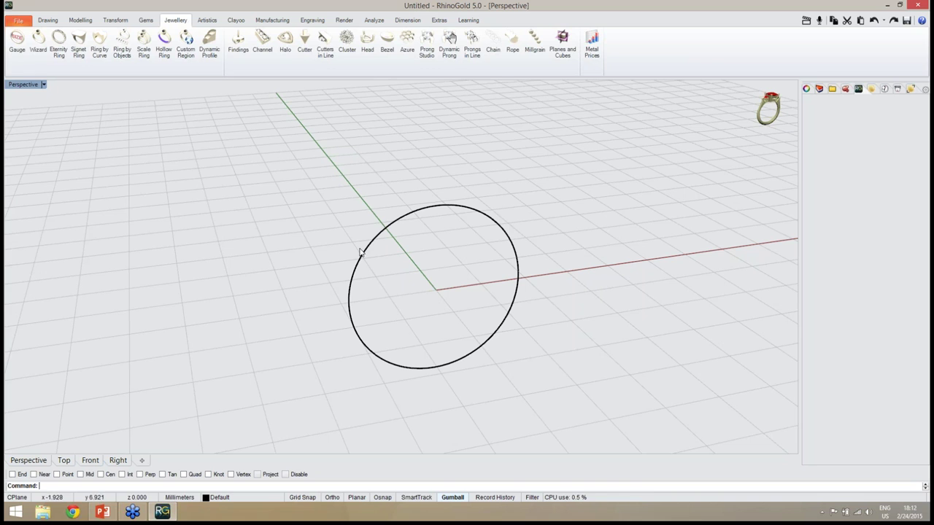
- Insert a brilliant-cut diamond of 5 mm diameter at the ring circle's centre using Gem Studio
left_click(144, 23)
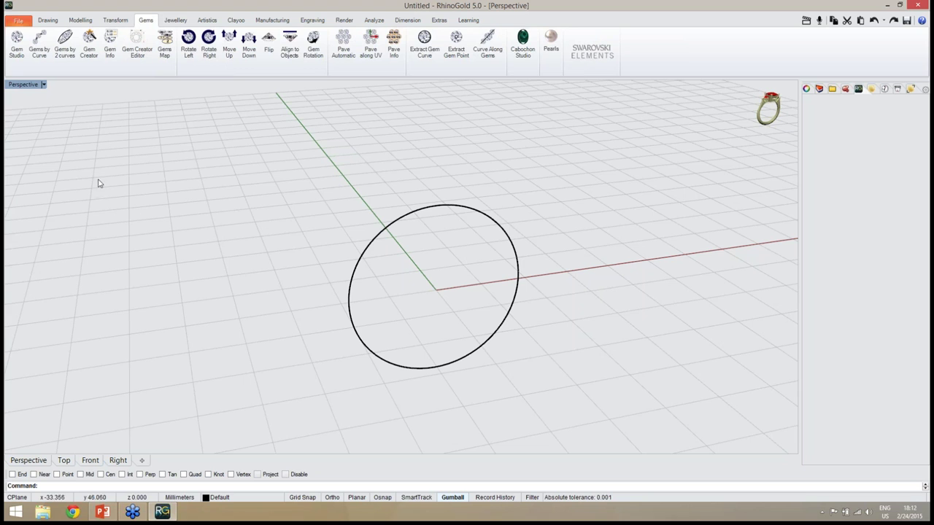
left_click(22, 65)
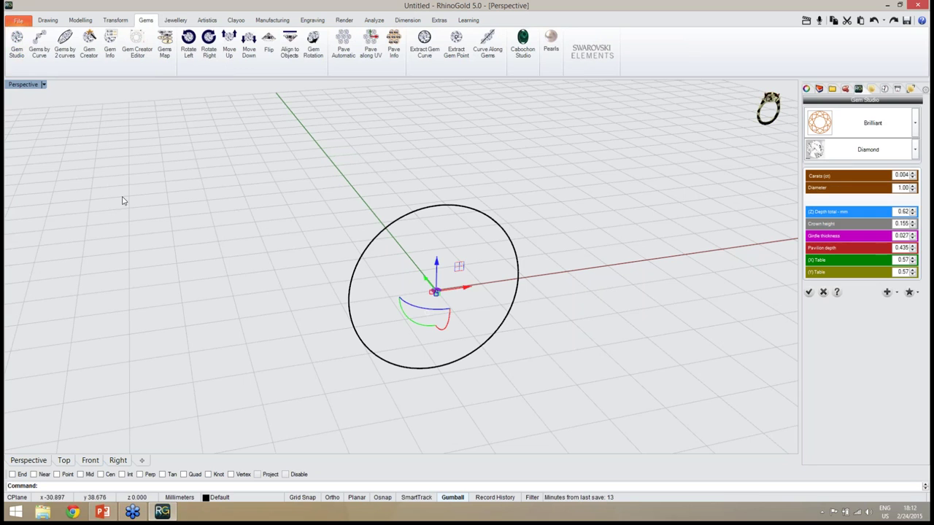
right_click_drag(682, 221, 531, 287)
scroll(476, 290, "up", 4)
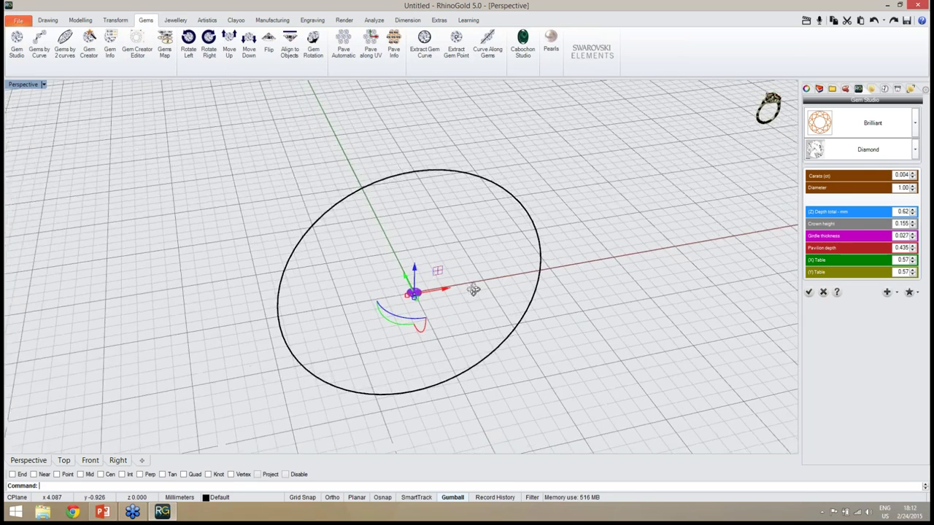
left_click(834, 133)
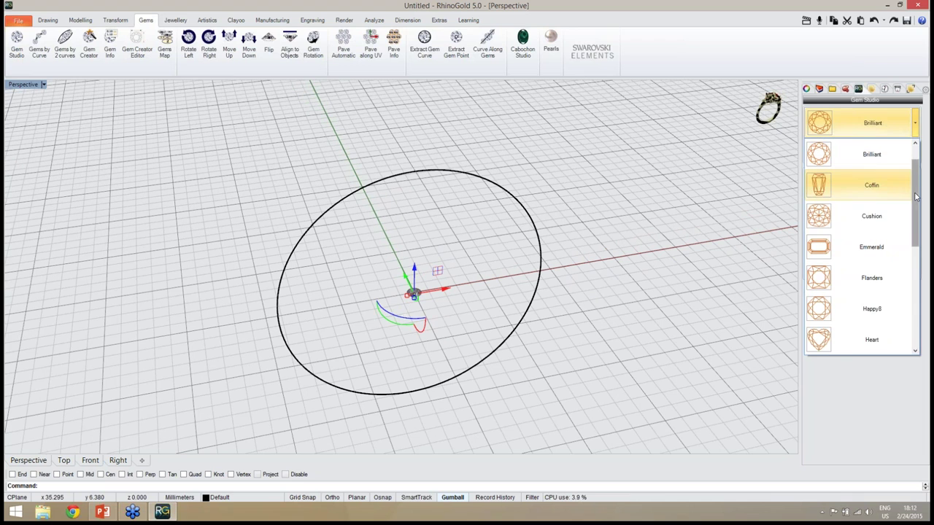
scroll(919, 173, "up", 1)
left_click_drag(919, 173, 917, 193)
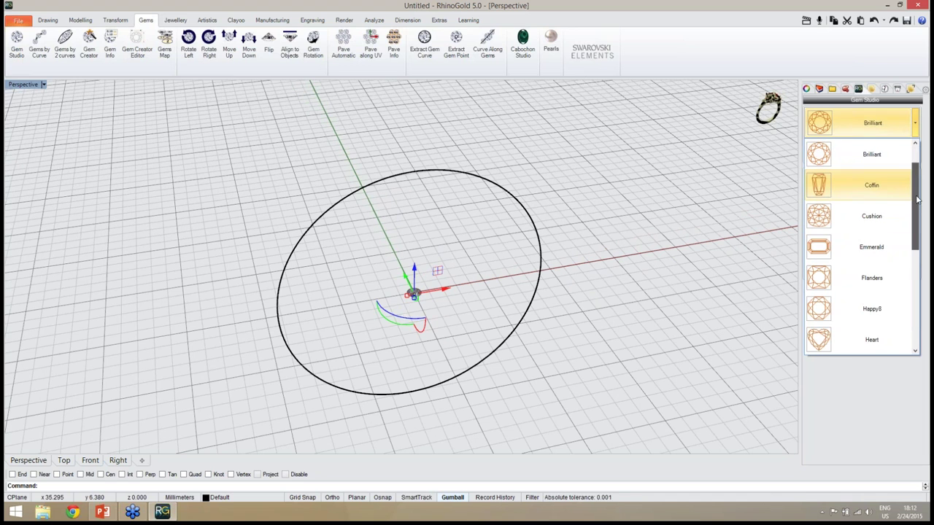
left_click(879, 174)
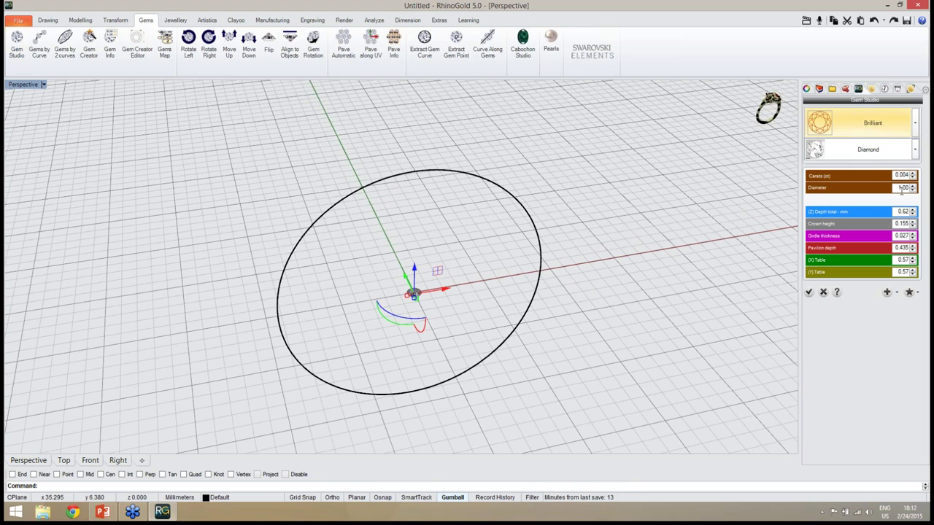
left_click(898, 187)
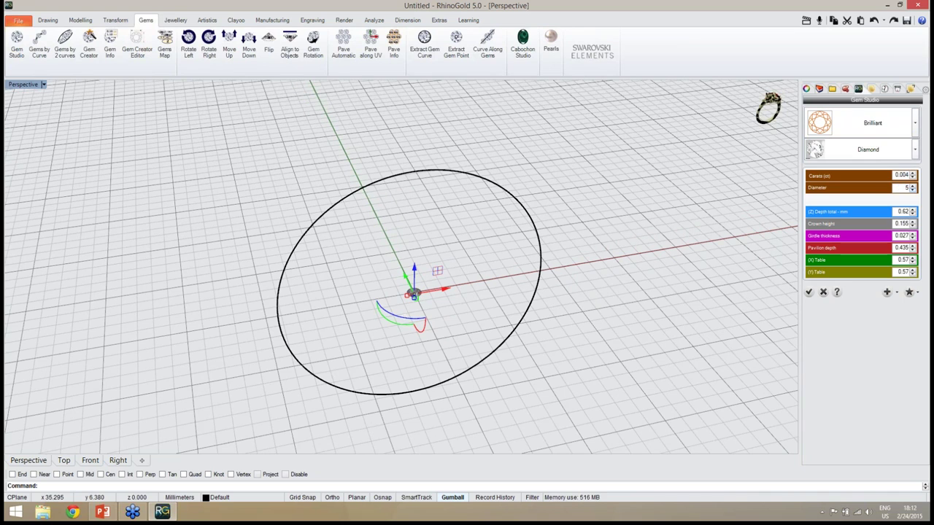
type("5")
key("Return")
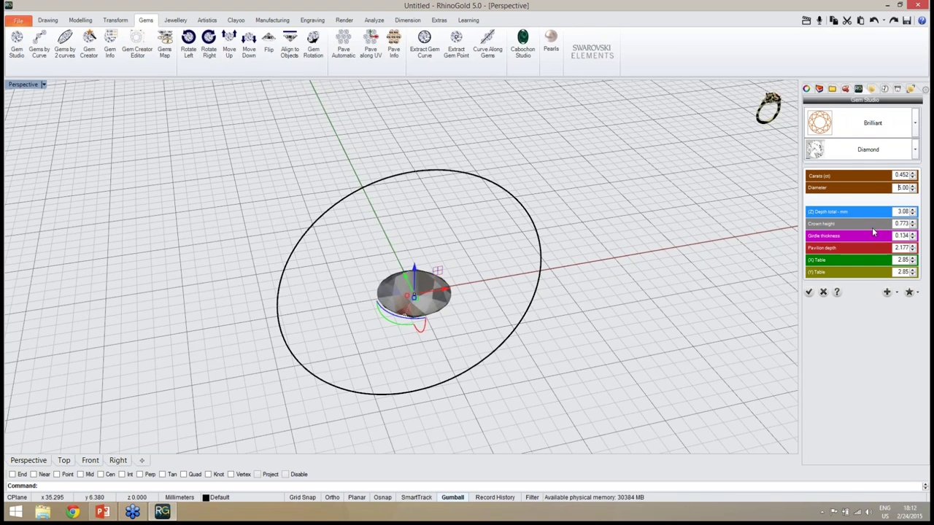
left_click(808, 294)
- In the Front view, enable Grid Snap and move the diamond straight up about 17 mm, above the ring circle
right_click_drag(695, 323, 680, 313)
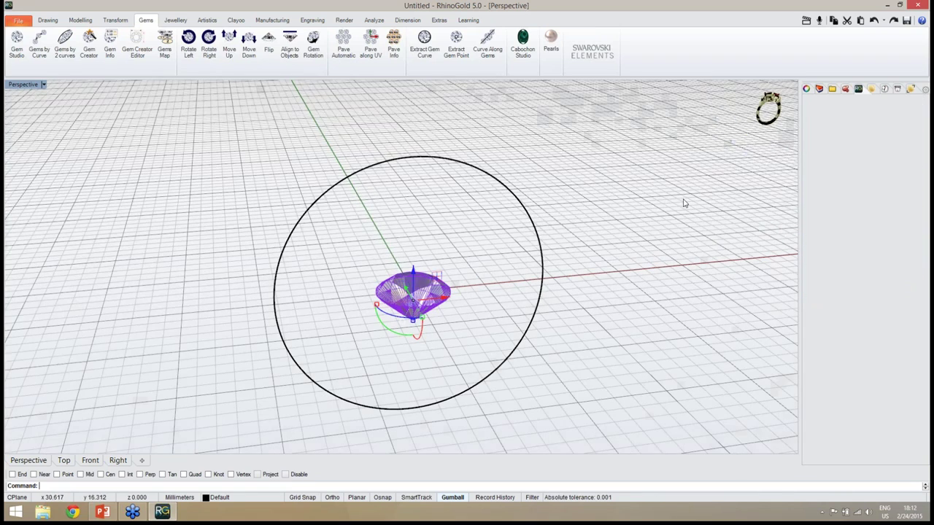
right_click_drag(619, 309, 299, 355)
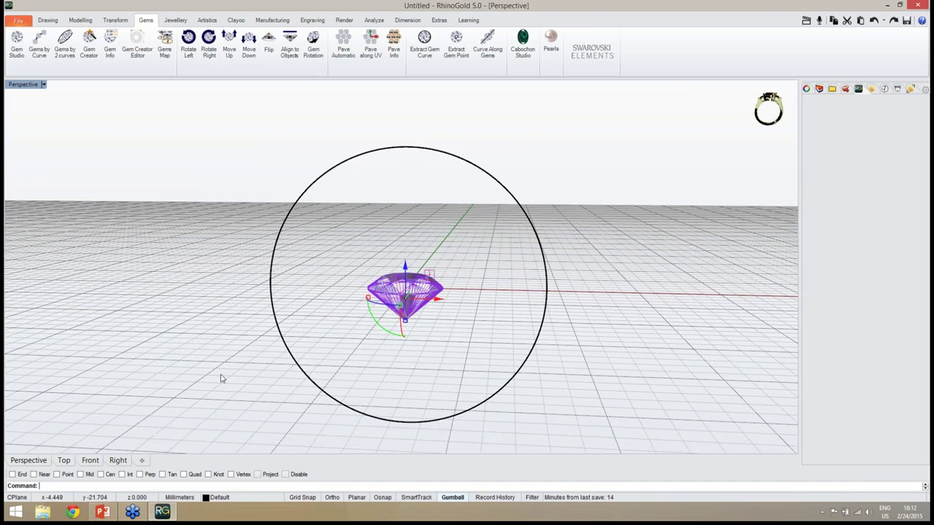
left_click(90, 461)
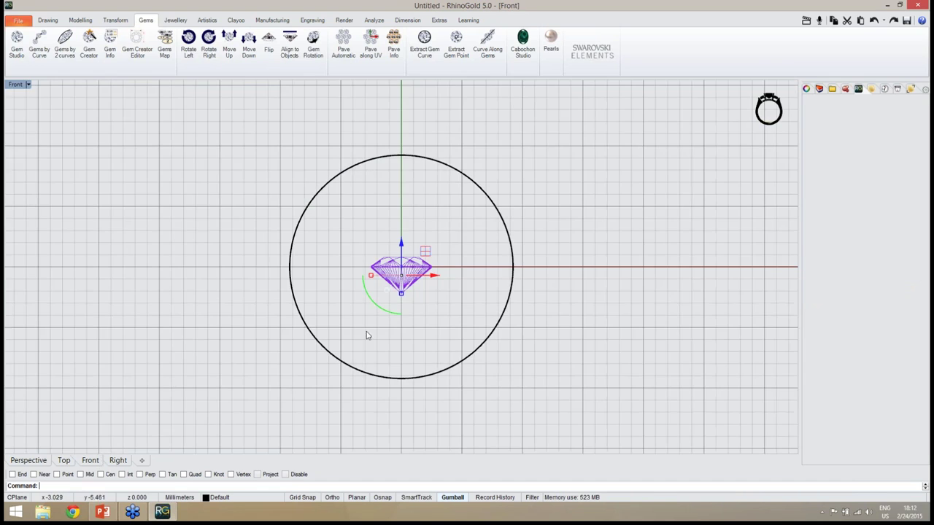
scroll(406, 395, "down", 2)
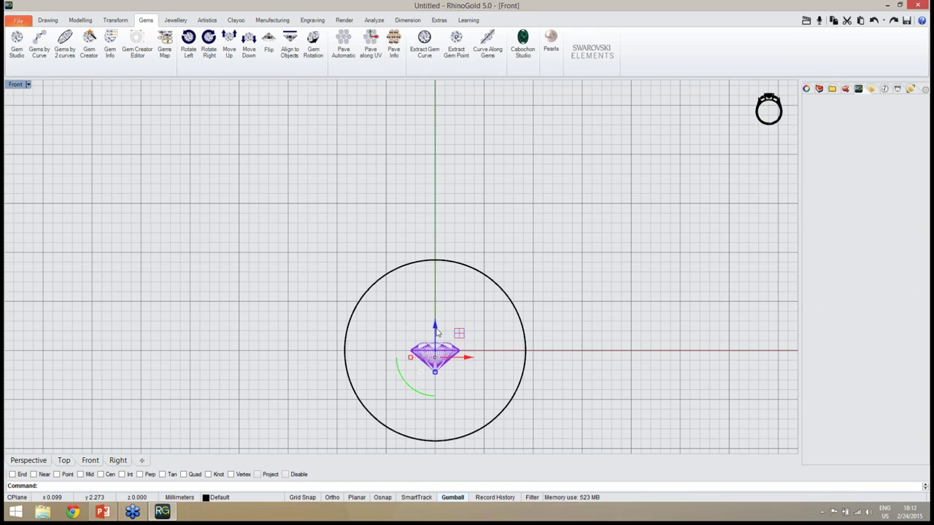
left_click_drag(443, 331, 445, 265)
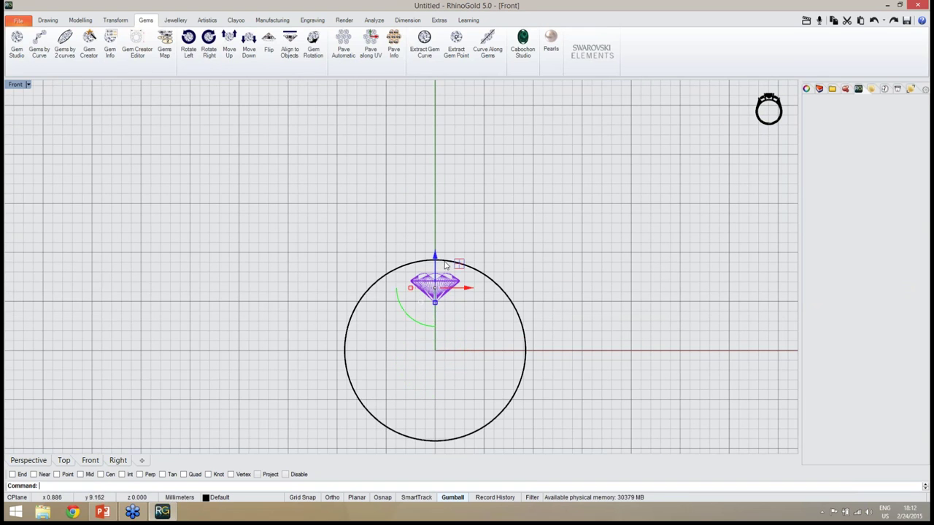
key("ctrl+z")
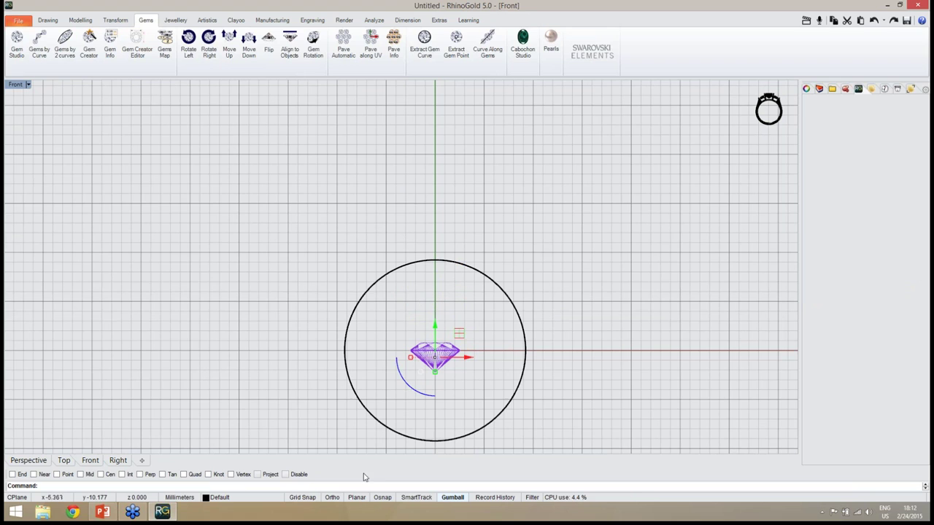
left_click(314, 500)
left_click_drag(435, 325, 460, 165)
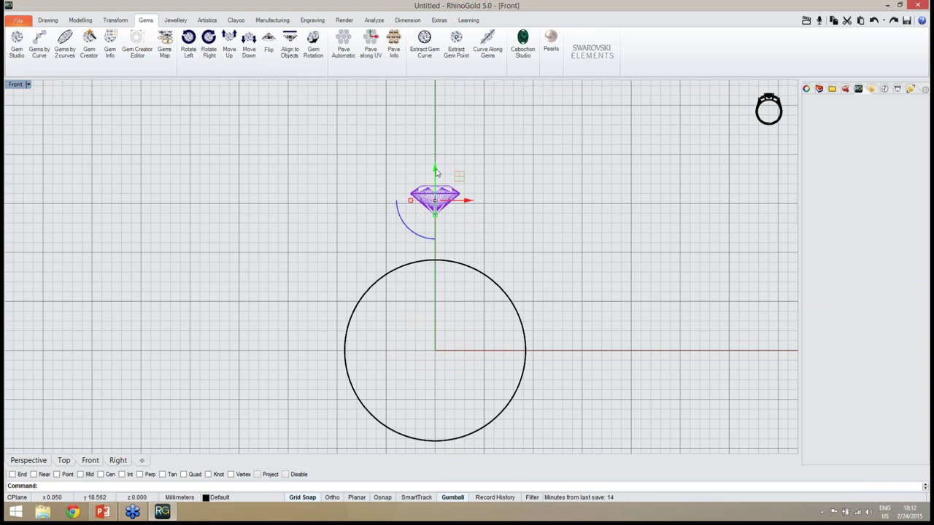
left_click_drag(435, 171, 435, 158)
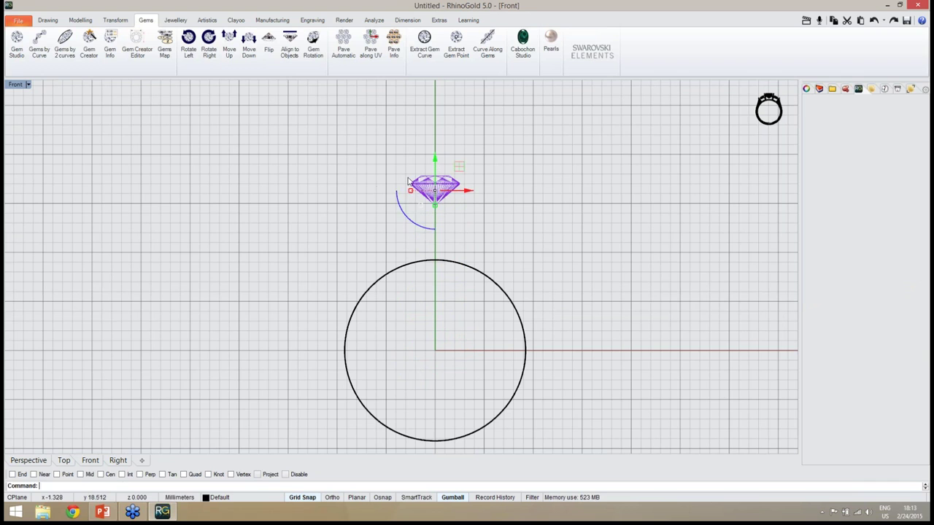
left_click(188, 360)
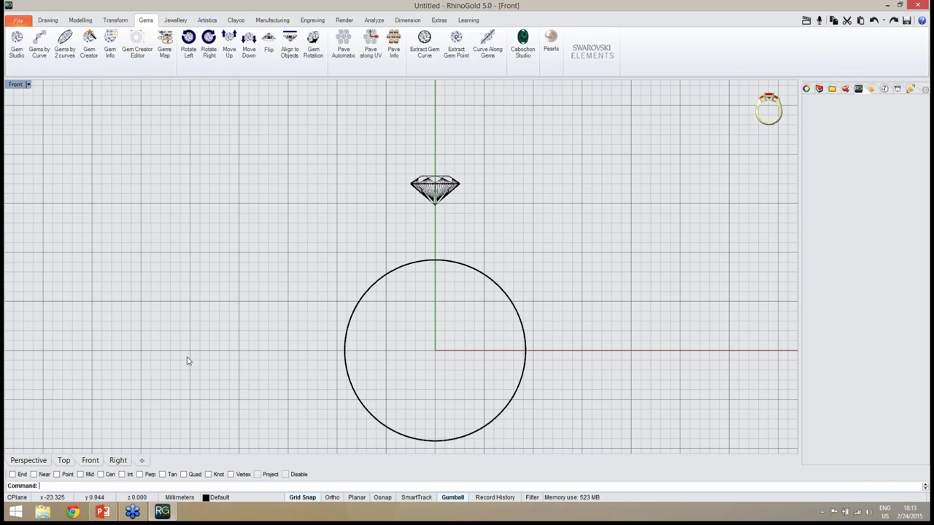
- Return to the Perspective view and inspect the diamond's position above the ring circle
left_click(42, 463)
mouse_move(455, 306)
right_mouse_down()
mouse_move(485, 331)
mouse_move(454, 291)
right_mouse_up()
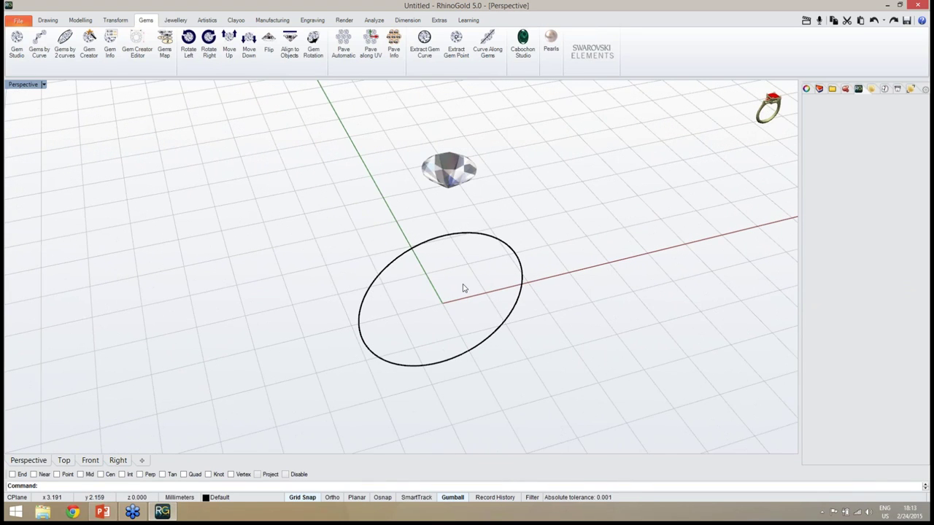
right_click_drag(486, 267, 477, 231)
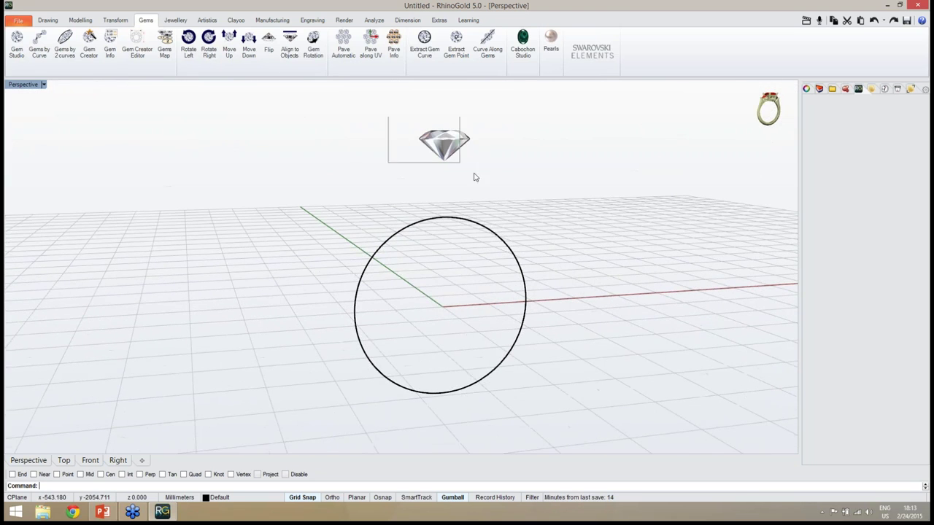
left_click_drag(474, 178, 483, 173)
right_click_drag(406, 133, 397, 149)
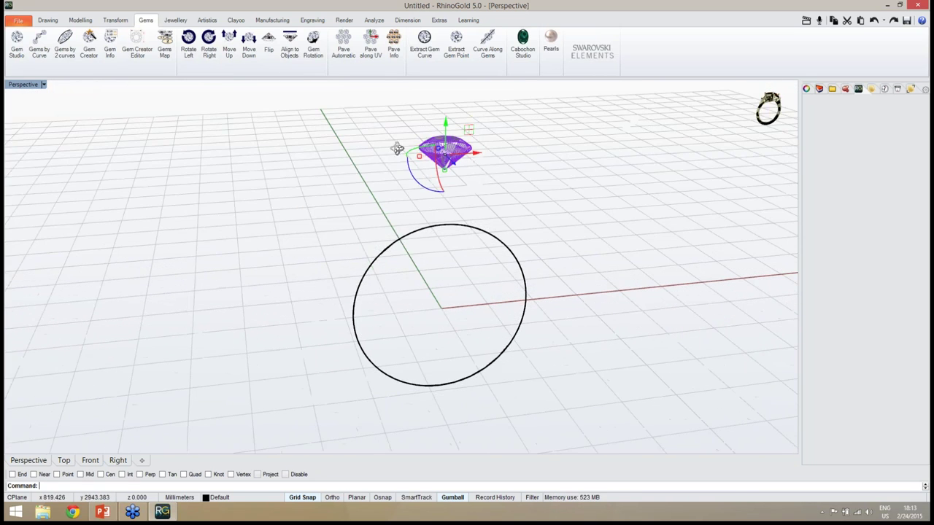
left_click(377, 244)
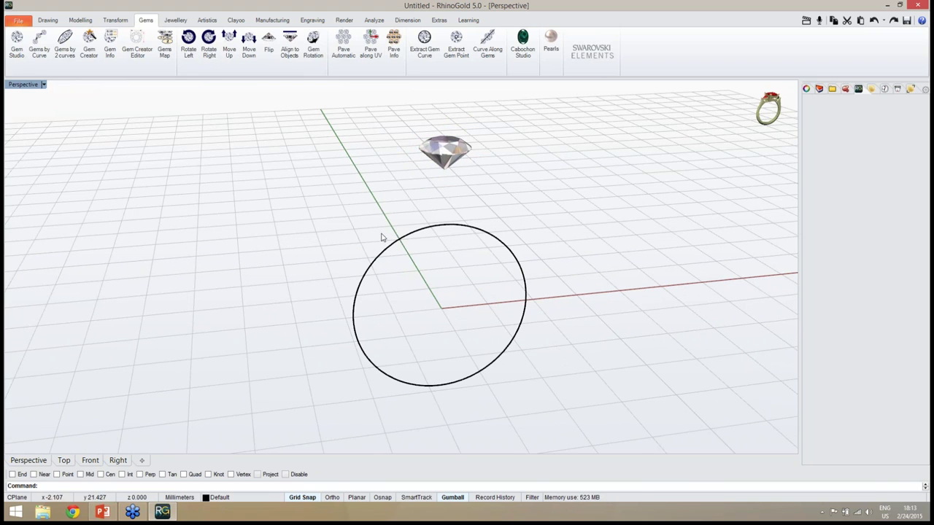
- Save the model to the Desktop as "halo ring" in Rhino 5 3D Models format
left_click(906, 22)
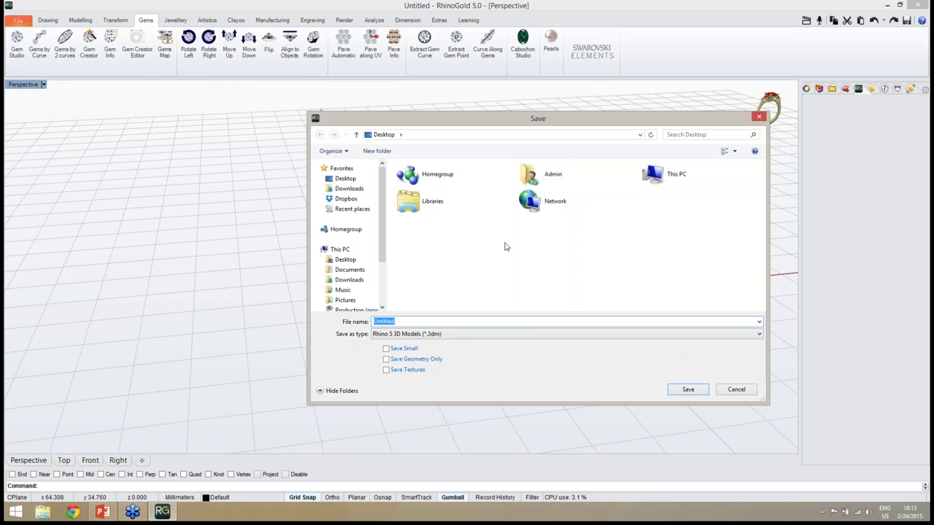
type("halo ring")
left_click(673, 391)
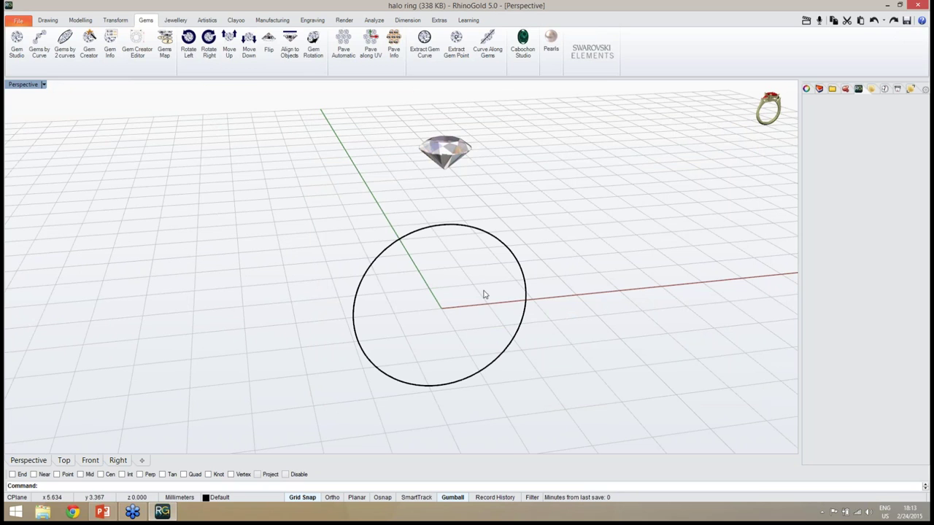
- In the Front view, offset the ring circle outward by 2.5 mm to create a larger concentric circle
right_click_drag(485, 294, 489, 273)
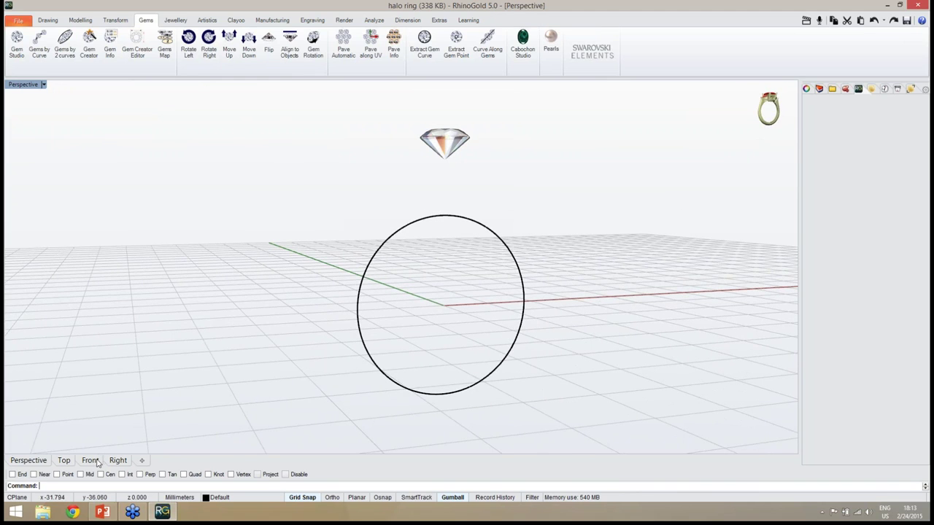
left_click(89, 460)
right_click_drag(424, 326, 399, 250)
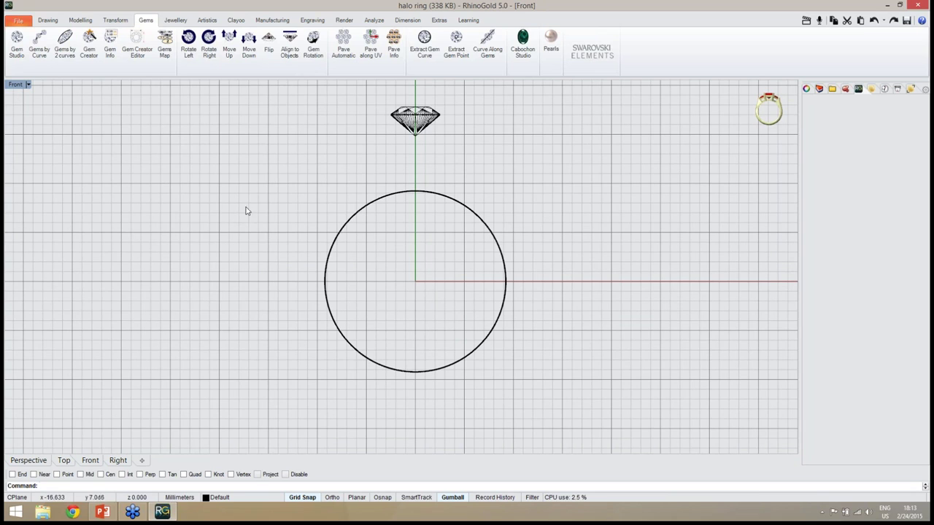
left_click(48, 20)
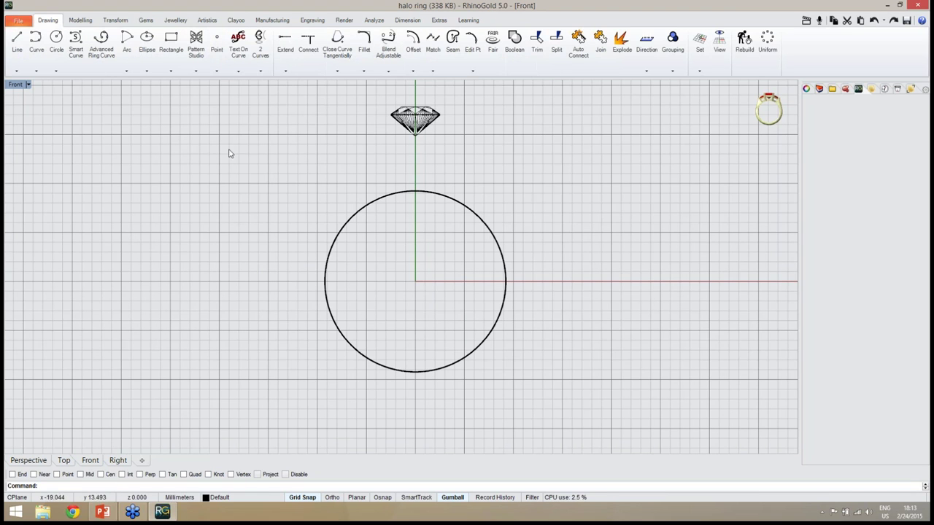
right_click_drag(467, 208, 464, 224)
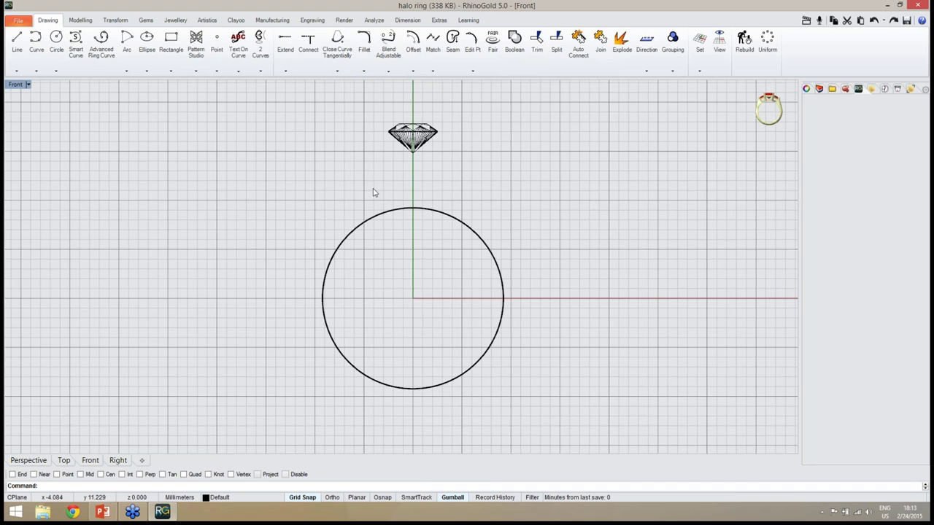
left_click(379, 220)
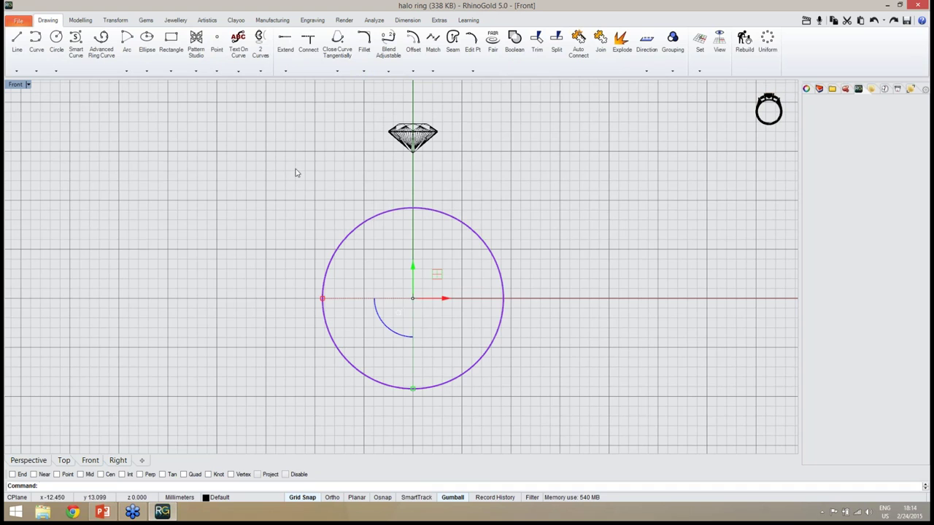
left_click(413, 44)
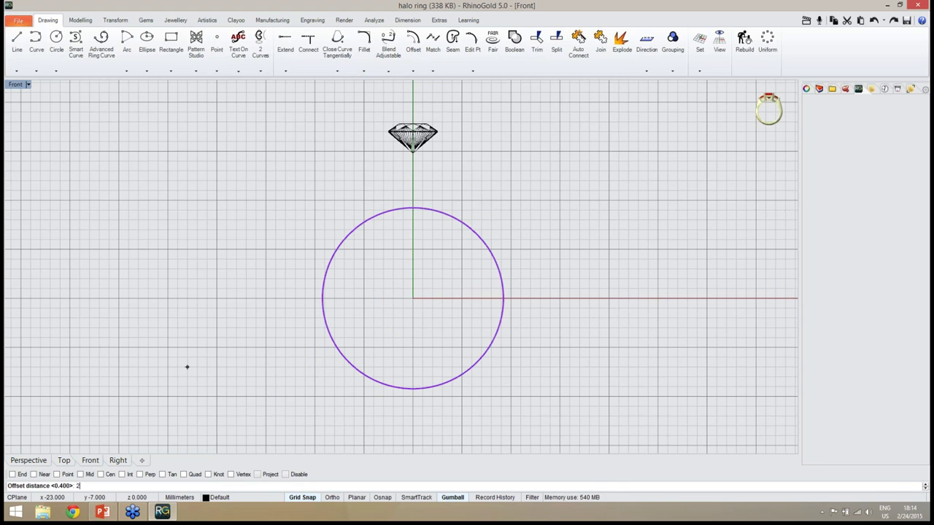
key("Return")
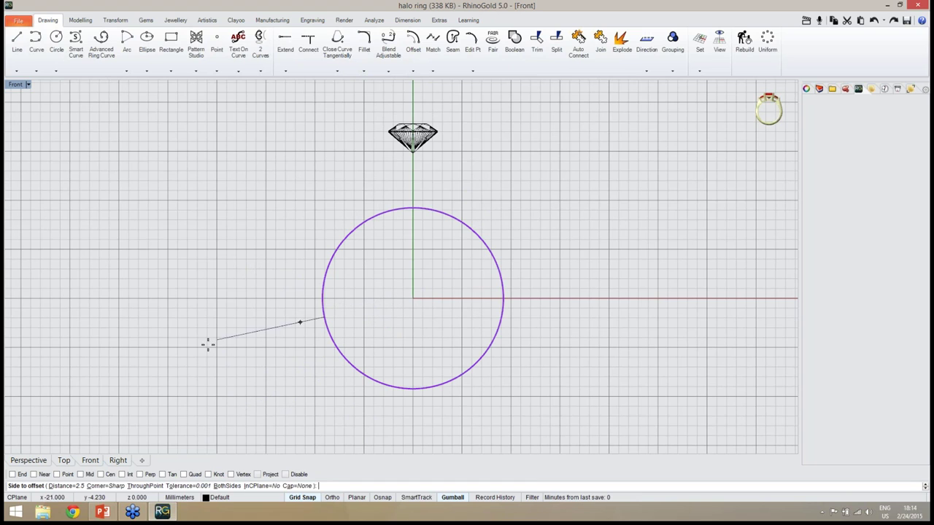
left_click(254, 366)
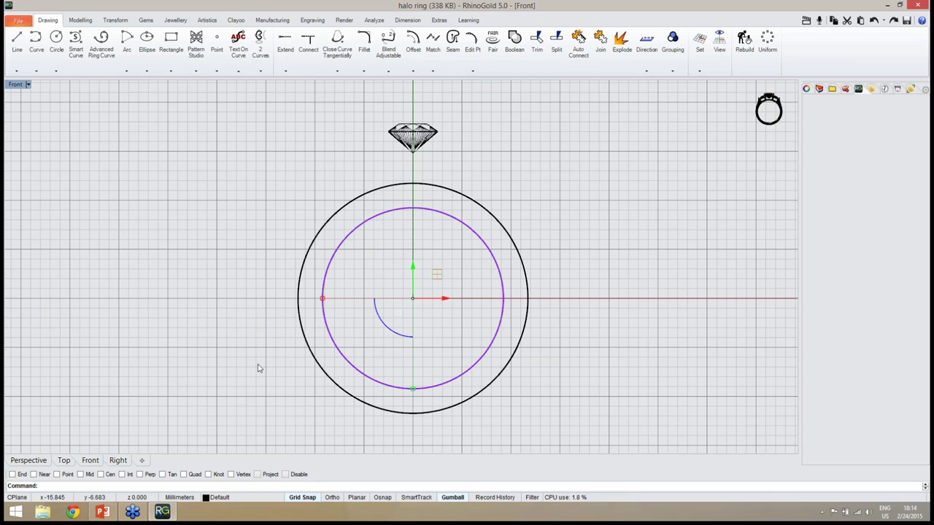
key("Escape")
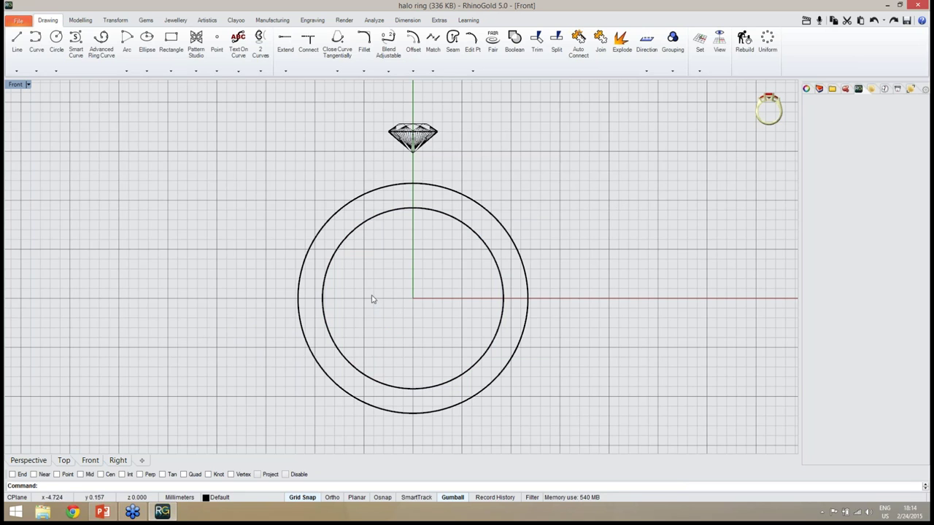
- In the Perspective view, start a Halo and choose the diamond above the ring circles as its centre gem
right_click_drag(400, 254, 411, 293)
scroll(443, 242, "up", 1)
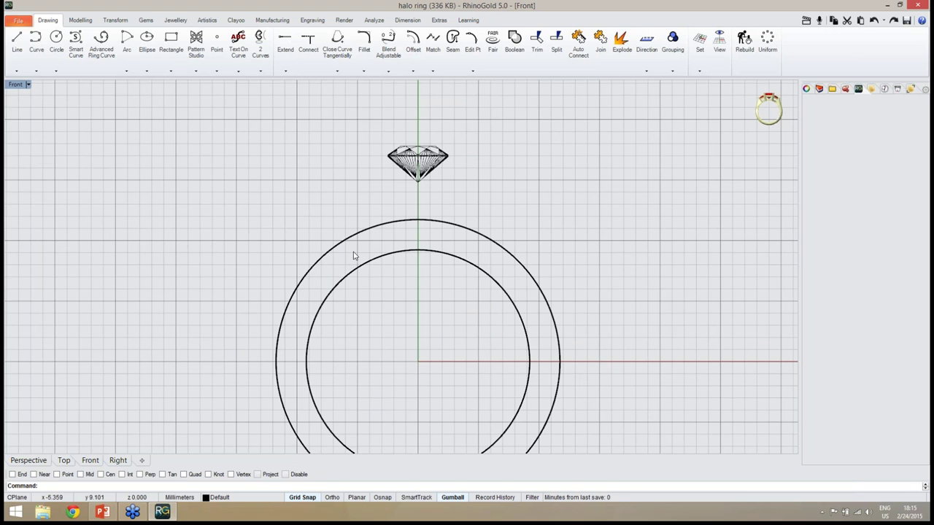
left_click(25, 462)
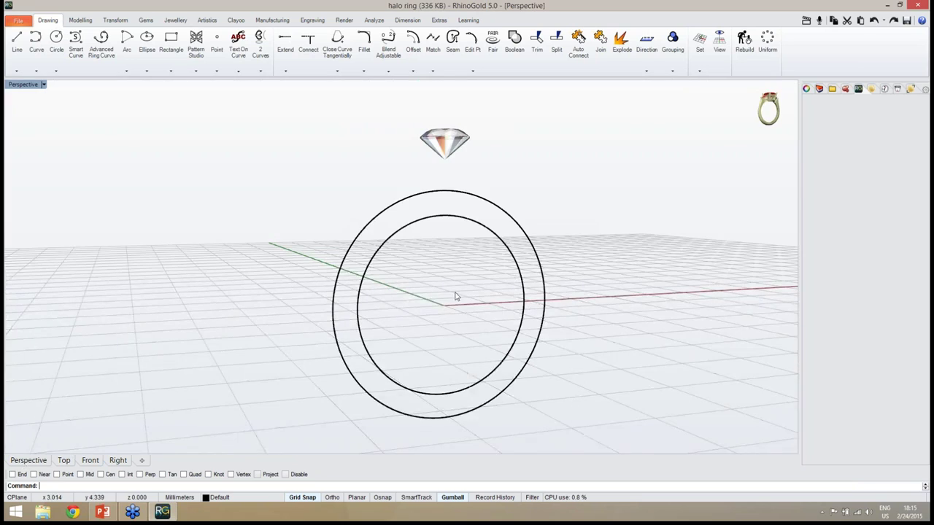
right_click_drag(455, 294, 462, 340)
scroll(499, 197, "up", 4)
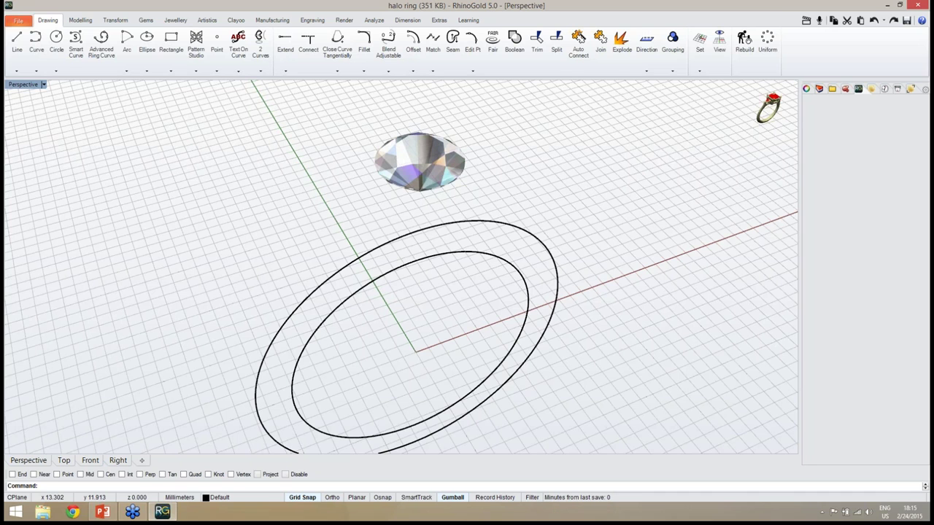
right_click_drag(496, 206, 467, 215)
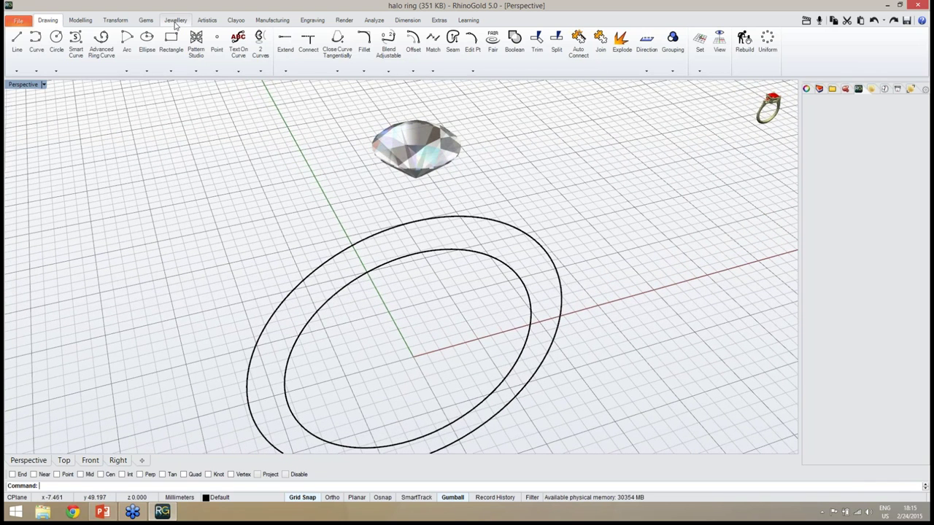
left_click(175, 23)
right_click_drag(369, 205, 350, 160)
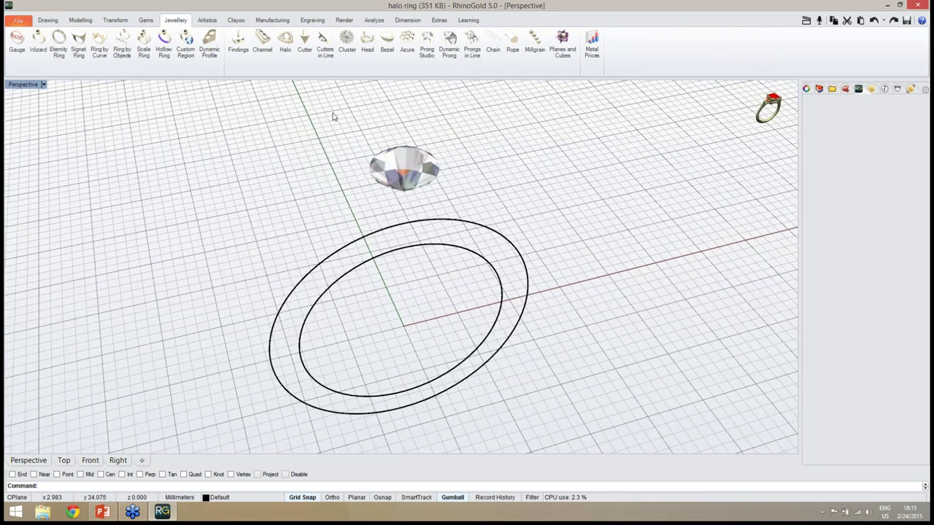
left_click(285, 67)
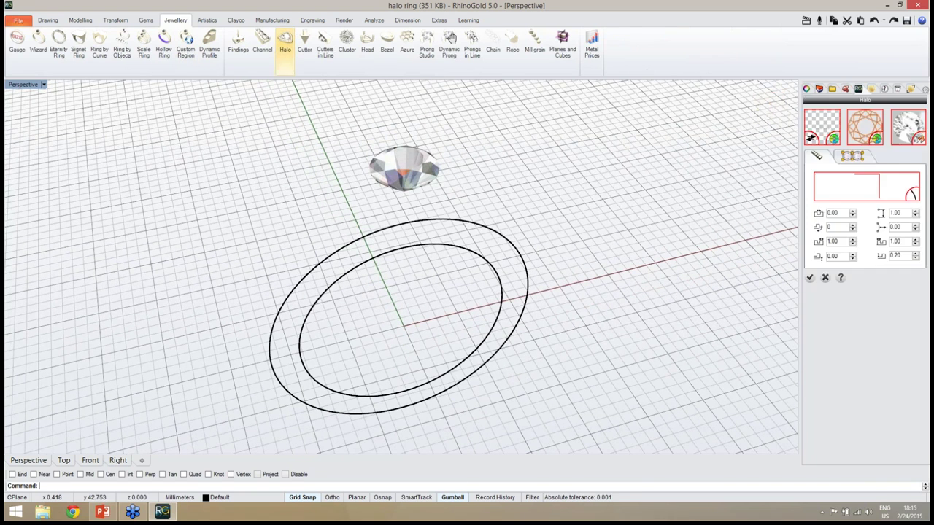
right_click_drag(573, 226, 669, 192)
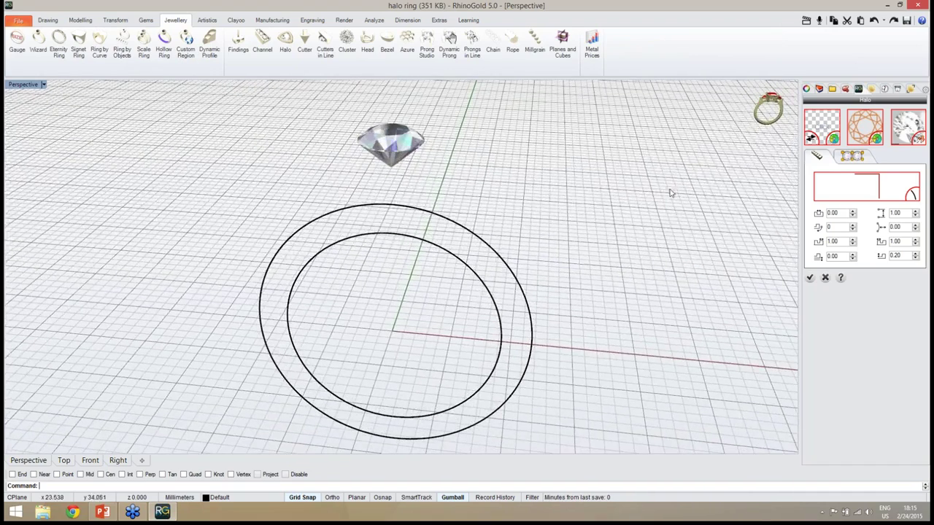
left_click(834, 140)
left_click(390, 144)
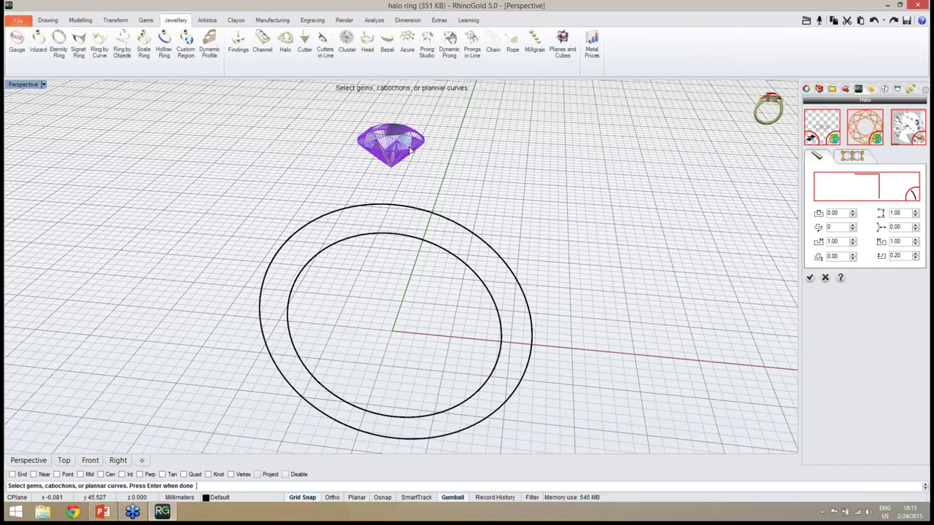
right_click(501, 194)
- Inspect the halo around the diamond and change its channel profile to the rounded profile 002
right_click_drag(507, 186, 389, 175)
scroll(385, 156, "up", 5)
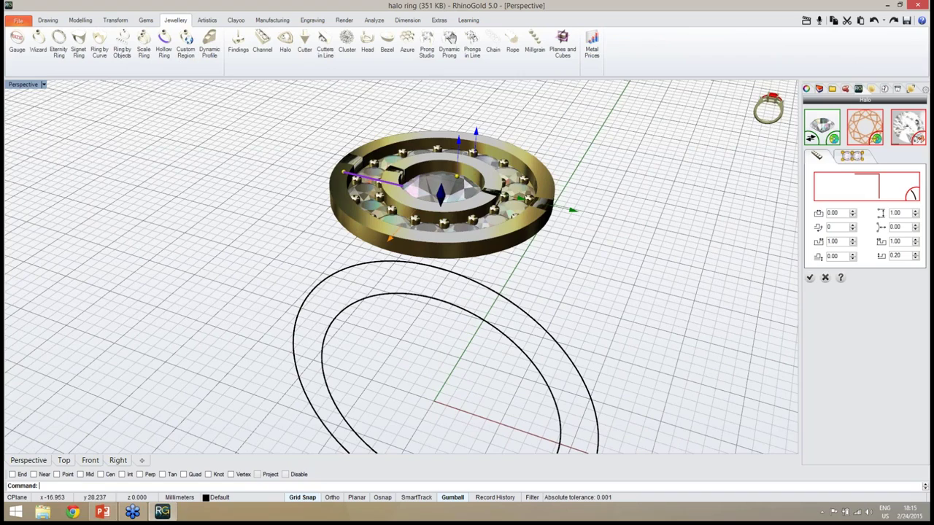
right_click_drag(470, 219, 498, 199)
right_click_drag(563, 219, 540, 219)
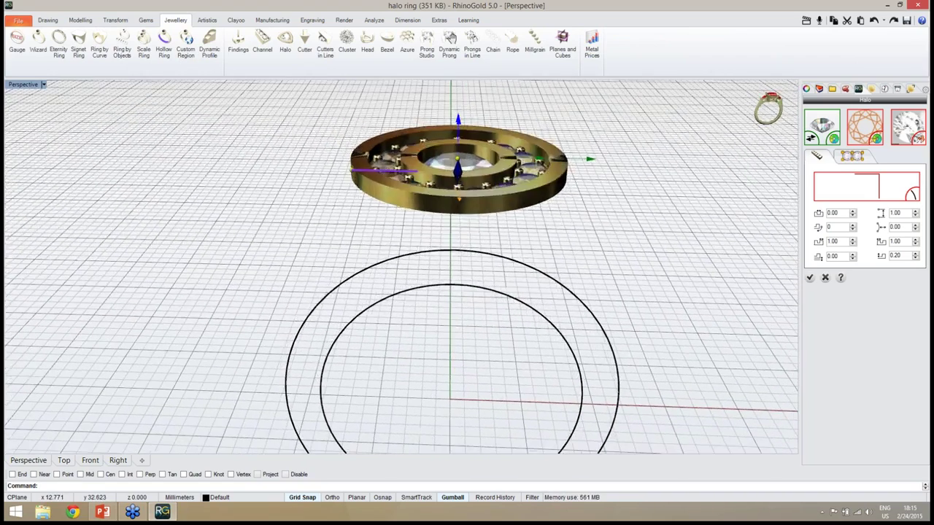
left_click(877, 188)
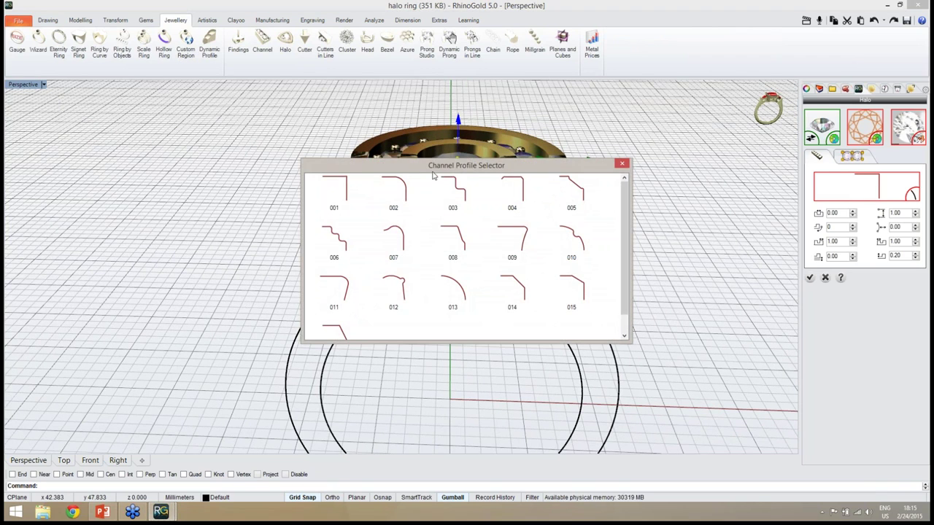
left_click_drag(434, 175, 369, 219)
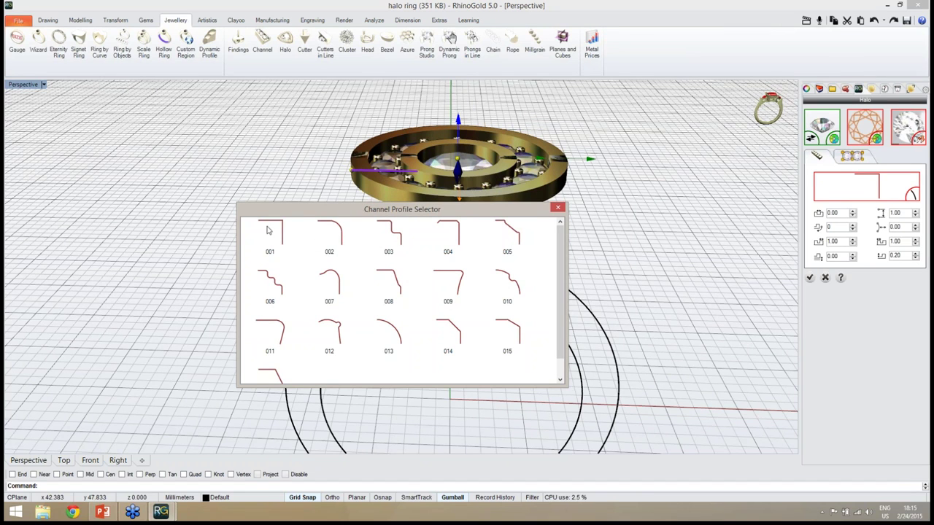
left_click(333, 235)
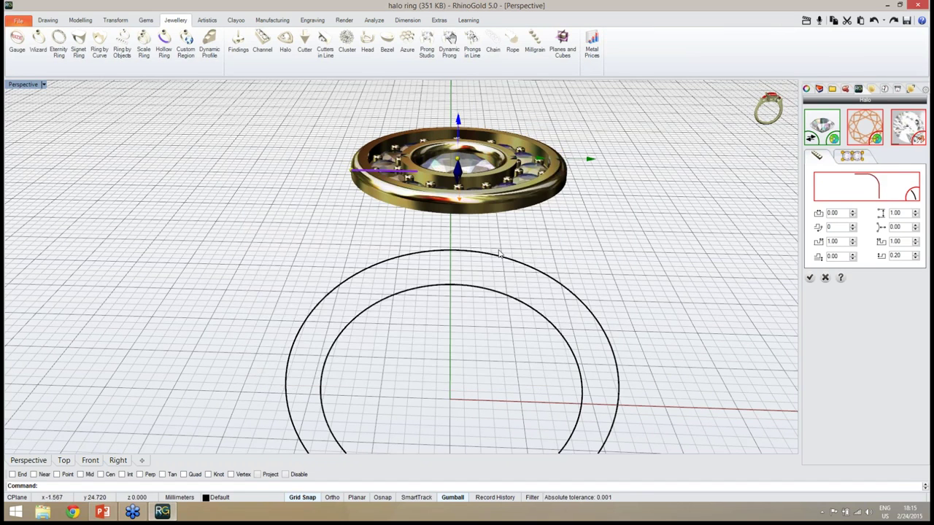
- Lower the halo relative to the centre diamond to a vertical offset of about -1.66 mm
mouse_move(511, 248)
right_mouse_down()
mouse_move(555, 234)
mouse_move(511, 242)
right_mouse_up()
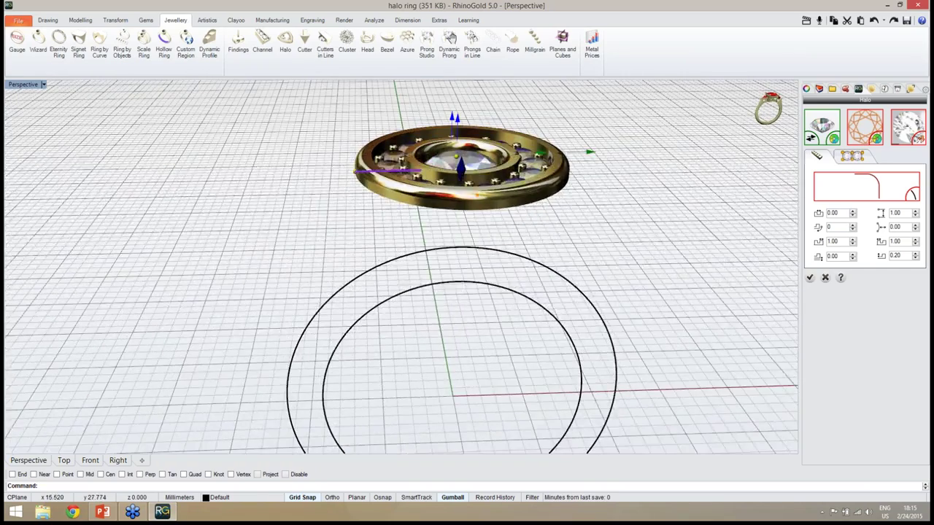
mouse_move(583, 233)
right_mouse_down()
mouse_move(586, 226)
mouse_move(583, 247)
right_mouse_up()
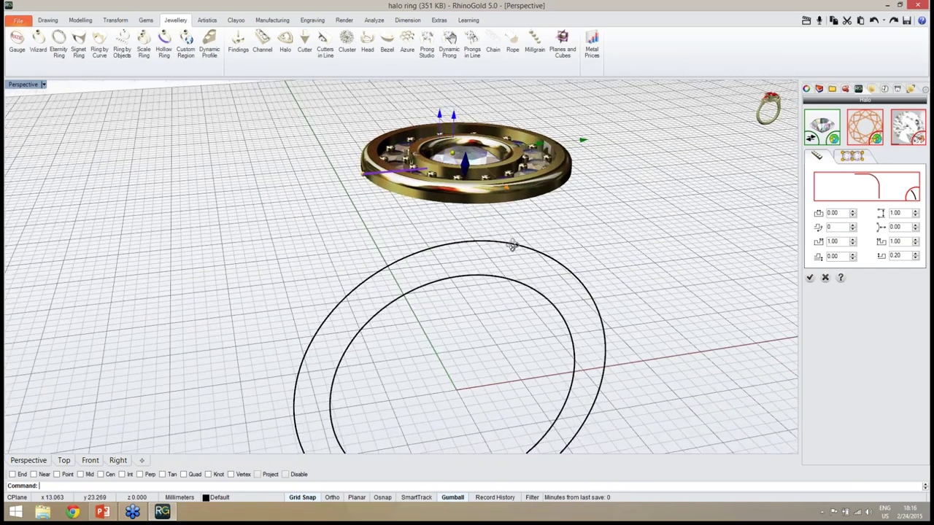
right_click_drag(513, 246, 548, 267)
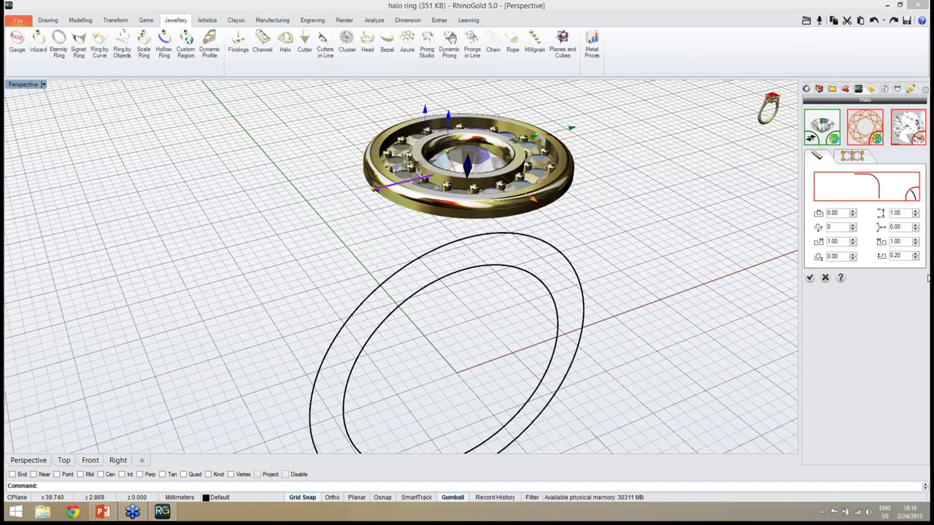
right_click_drag(517, 299, 508, 281)
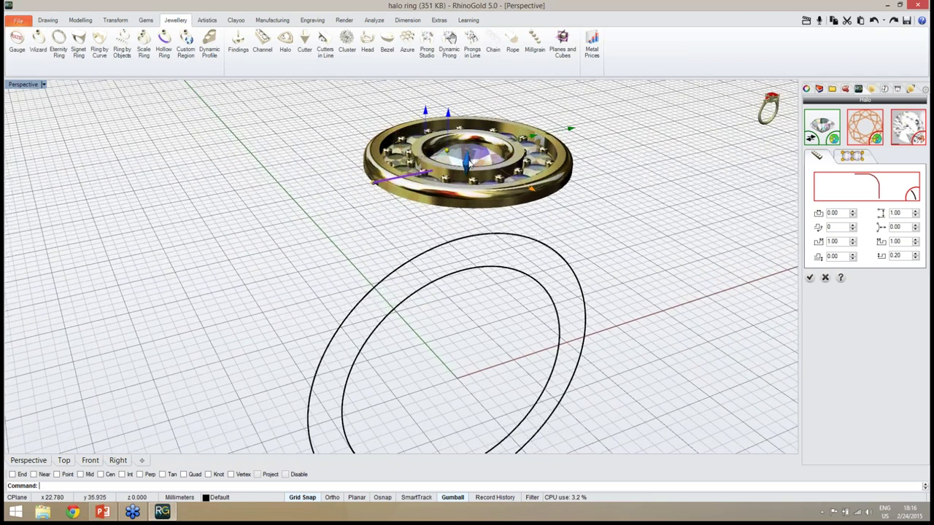
left_click_drag(470, 166, 471, 190)
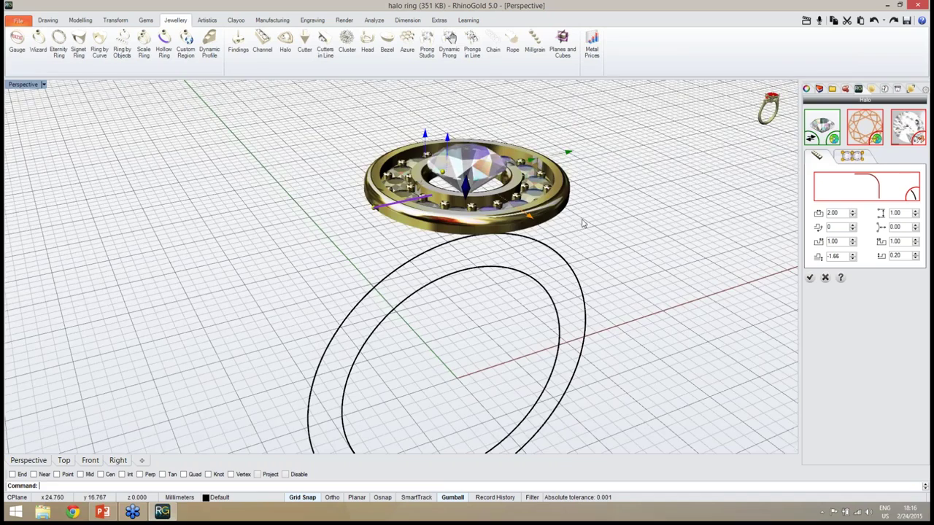
- Set the halo's channel height to 2.80 mm and the height of its inner gem seat to 2.40 mm
right_click_drag(582, 223, 440, 203)
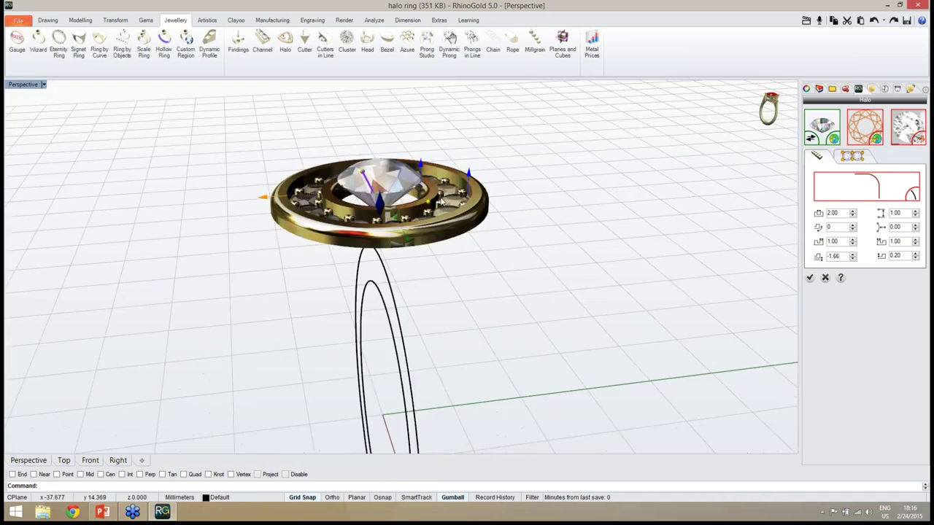
left_click(421, 167)
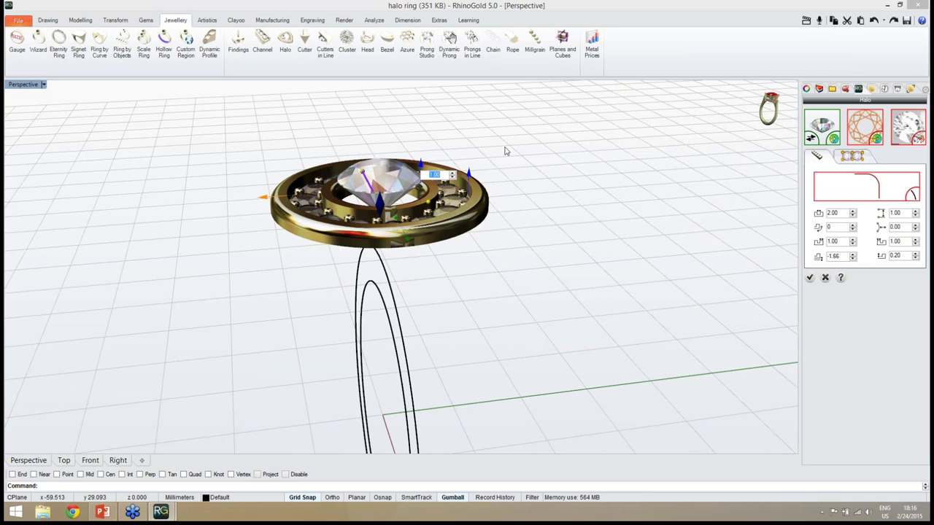
type("2.8")
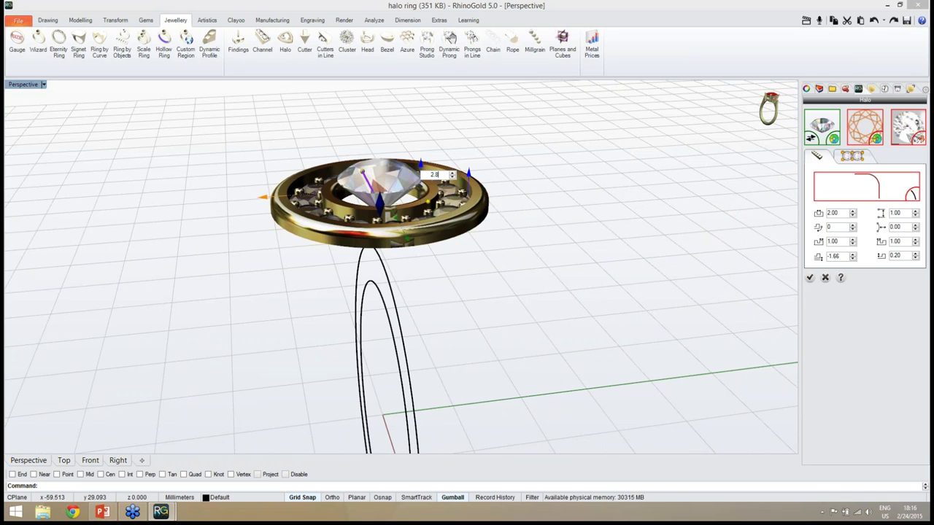
key("Return")
right_click_drag(517, 173, 481, 175)
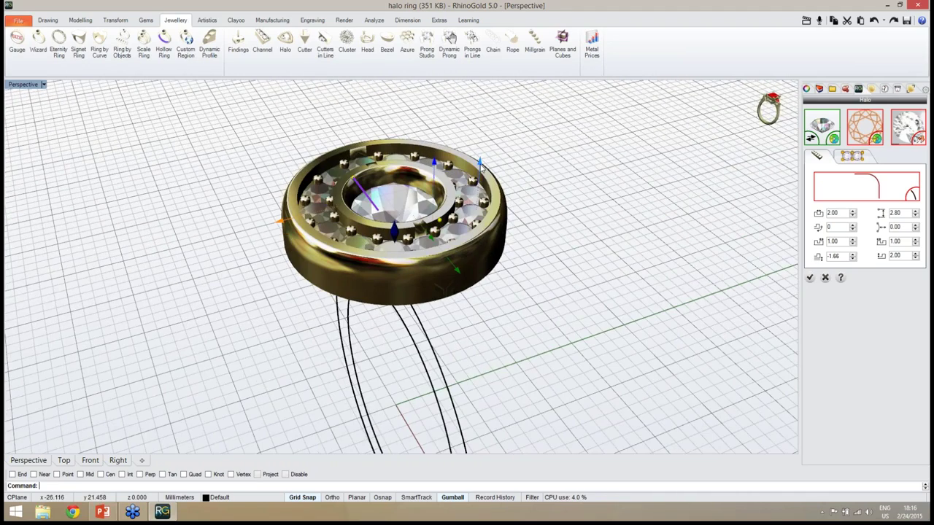
left_click(481, 165)
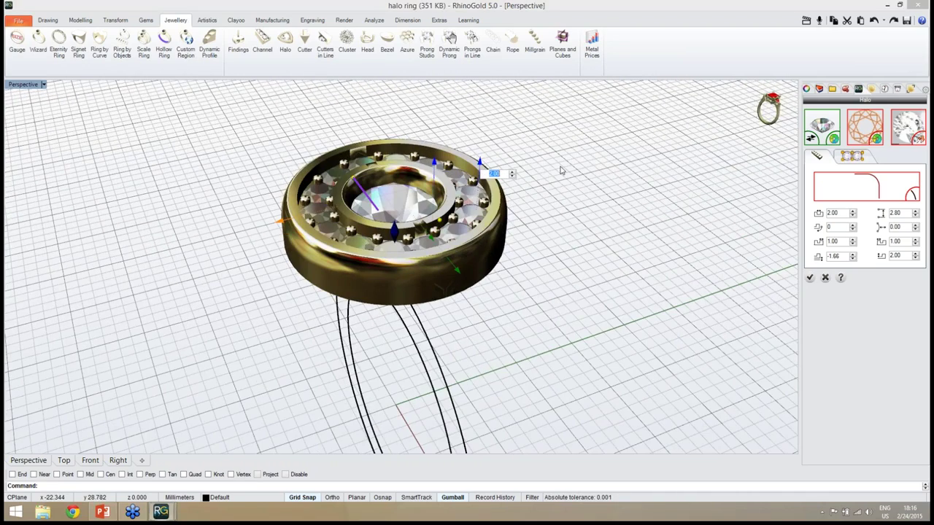
type("2")
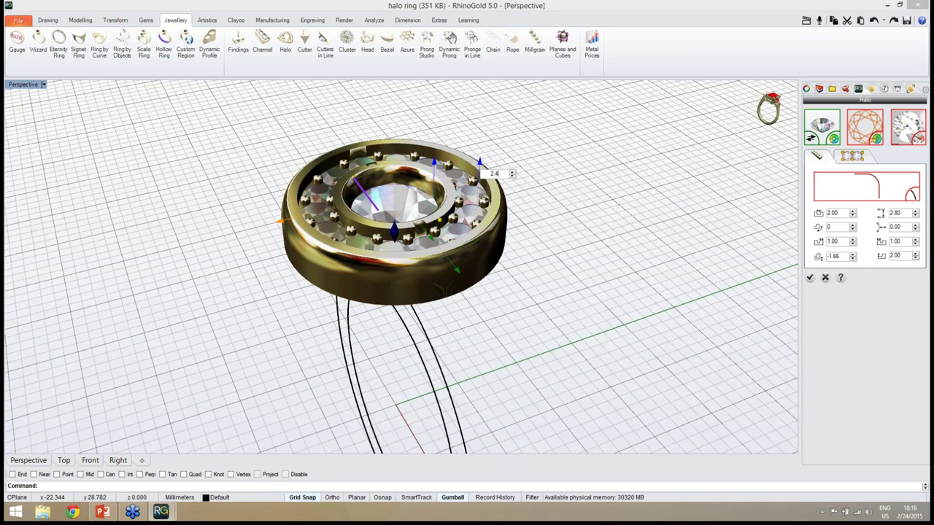
key("Return")
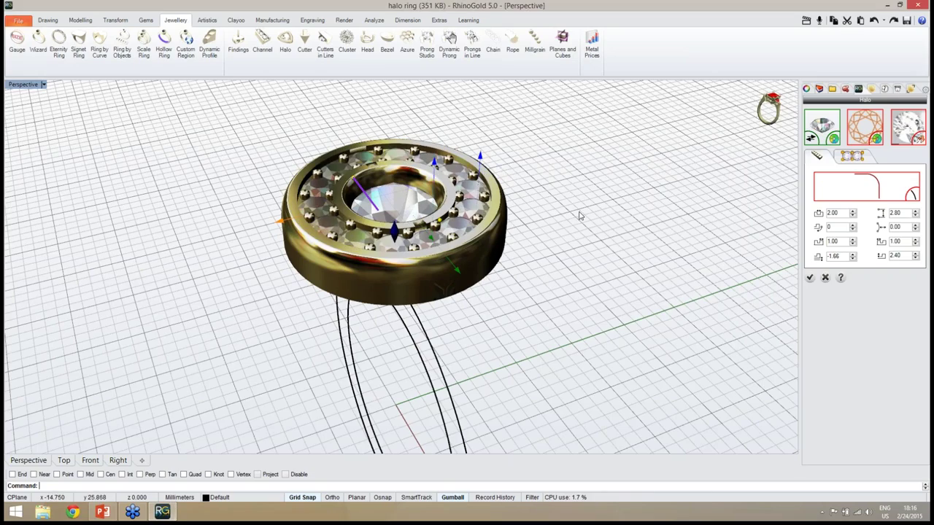
- Lower the halo further below the centre diamond, to a vertical offset of about -3.22 mm
right_click_drag(573, 288, 398, 216)
left_click_drag(407, 211, 411, 254)
right_click_drag(411, 254, 700, 290)
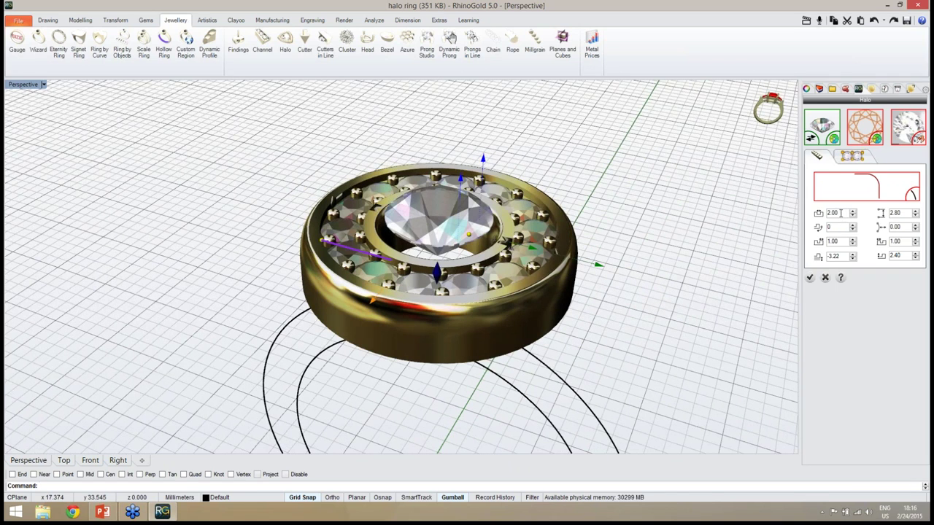
- Set the halo gems' size to 1.50 mm and the overlap of their inside and outside prongs to 25
left_click(851, 156)
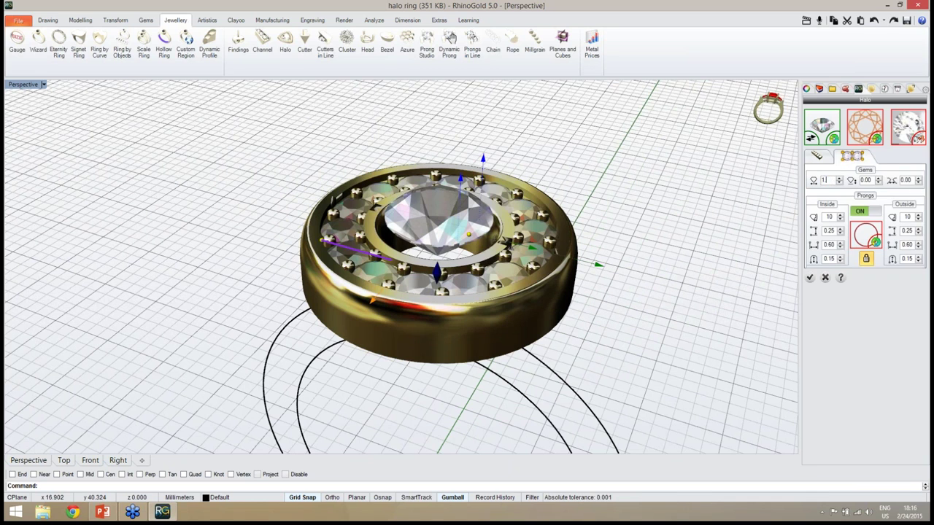
key("Return")
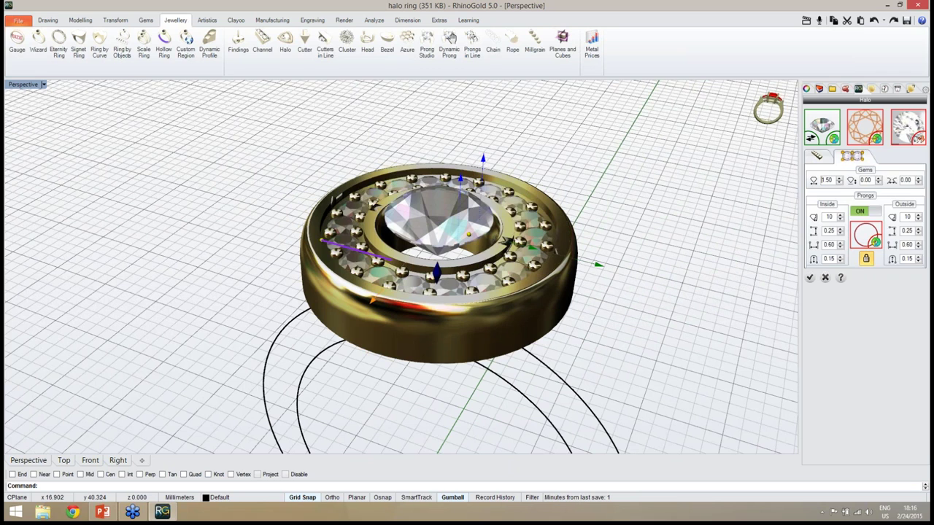
scroll(580, 372, "up", 5)
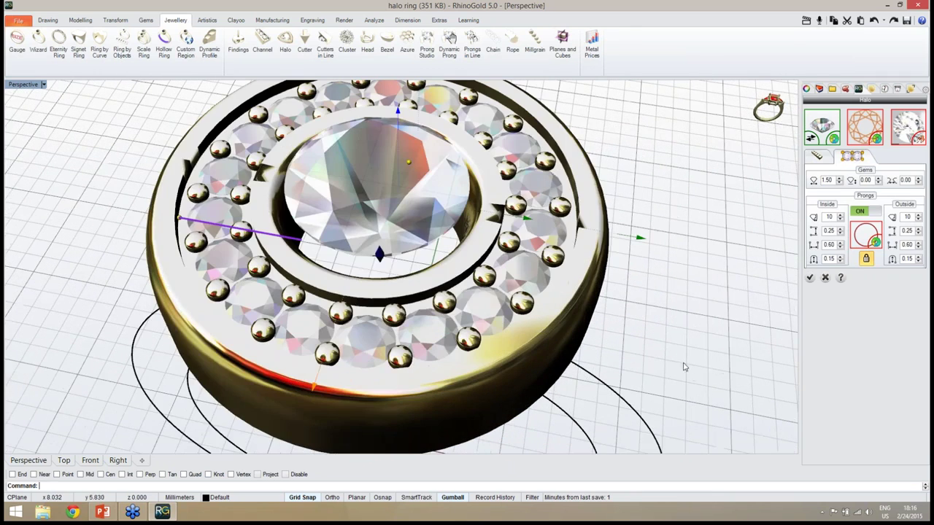
double_click(833, 216)
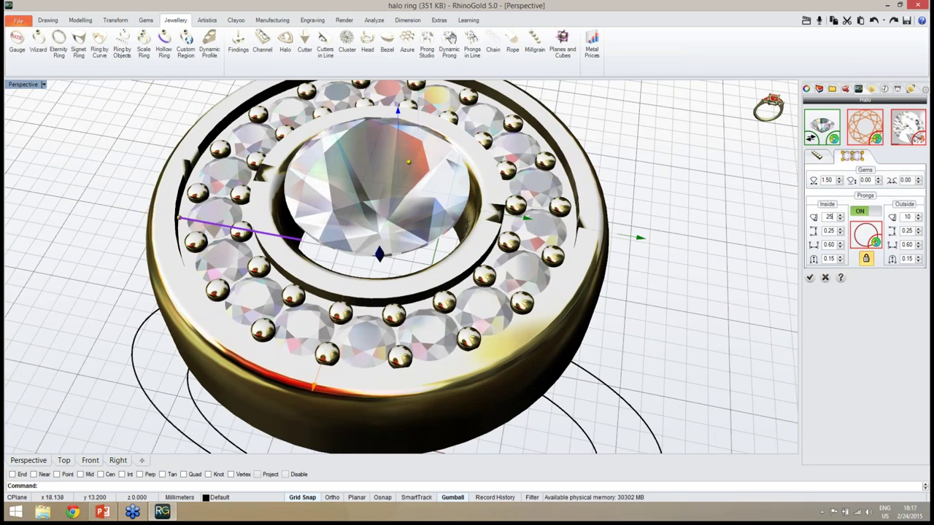
key("Return")
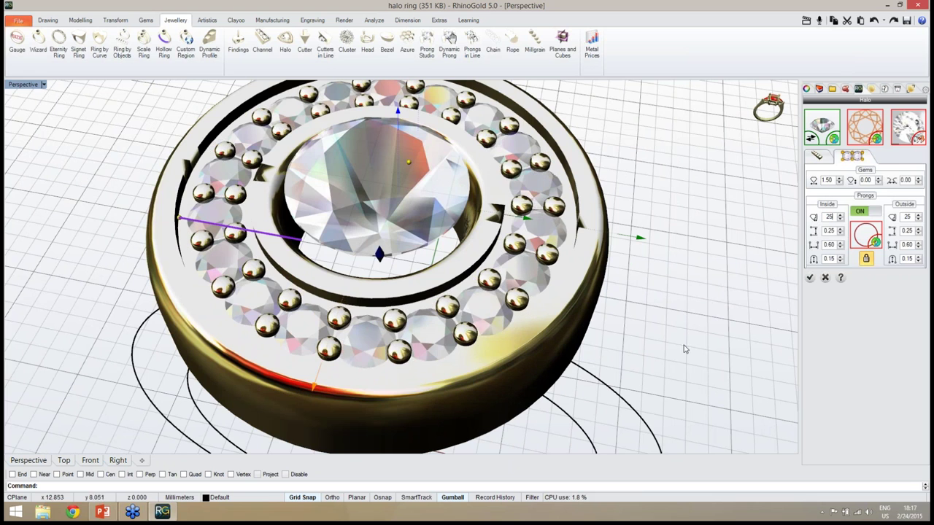
right_click_drag(679, 341, 702, 352)
- Narrow the halo's gem channel to a width of 1.60 mm
left_click(818, 159)
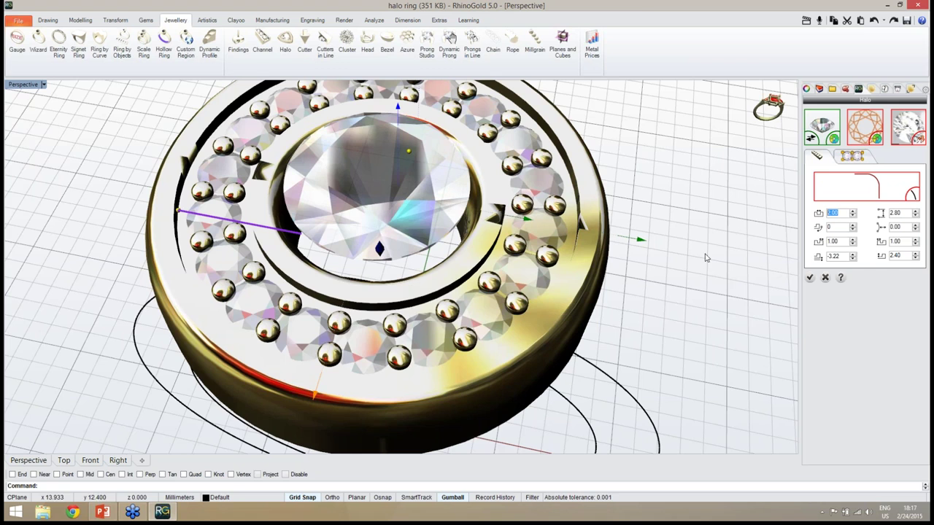
right_click_drag(671, 312, 658, 312)
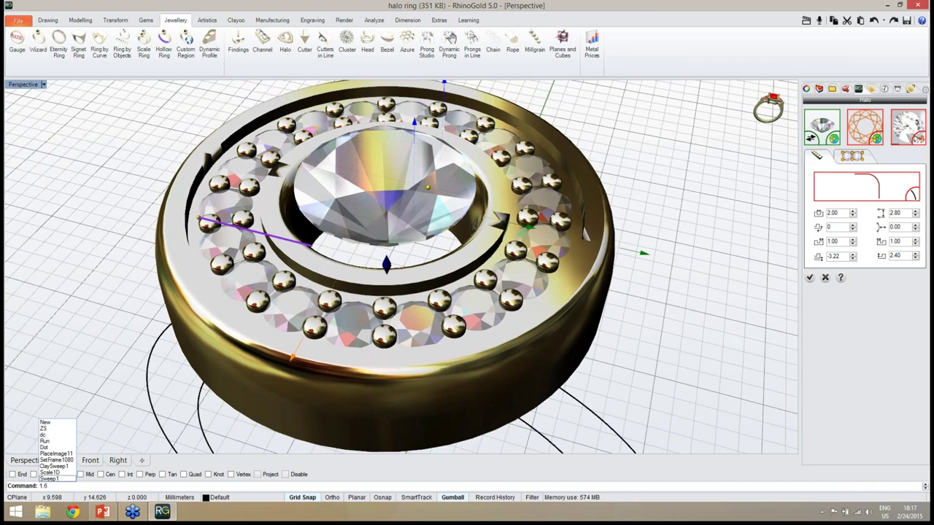
key("BackSpace")
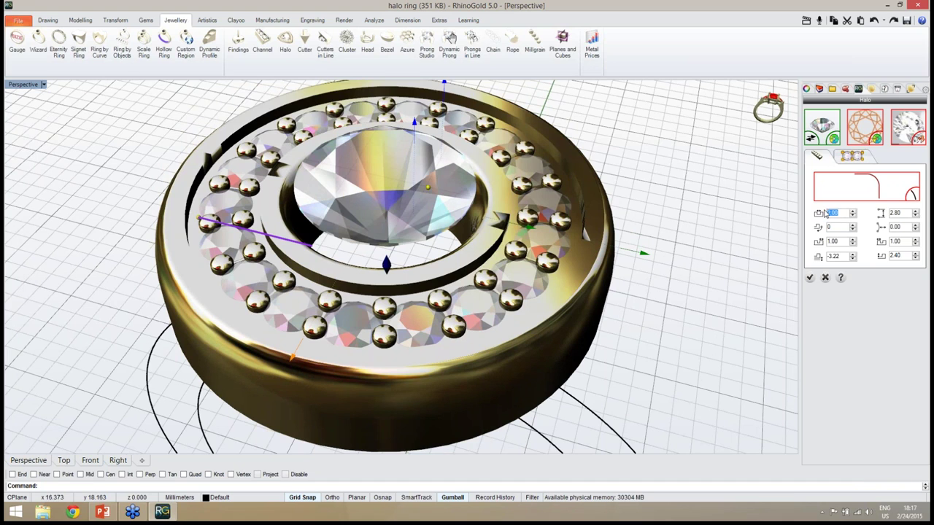
type("1.6")
key("Return")
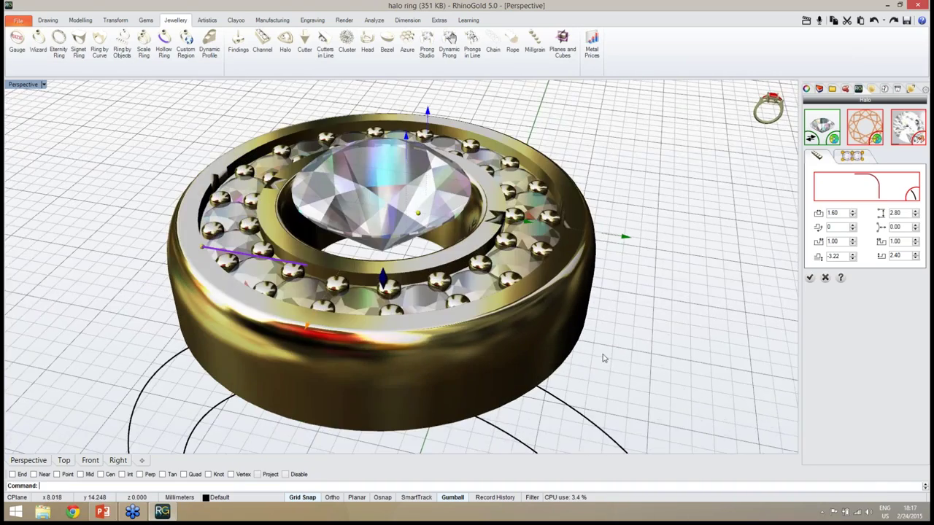
- Tilt the halo channel outward around the centre diamond to an angle of 20 degrees
right_click_drag(499, 332, 565, 365)
scroll(567, 332, "down", 4)
right_click_drag(301, 343, 299, 310)
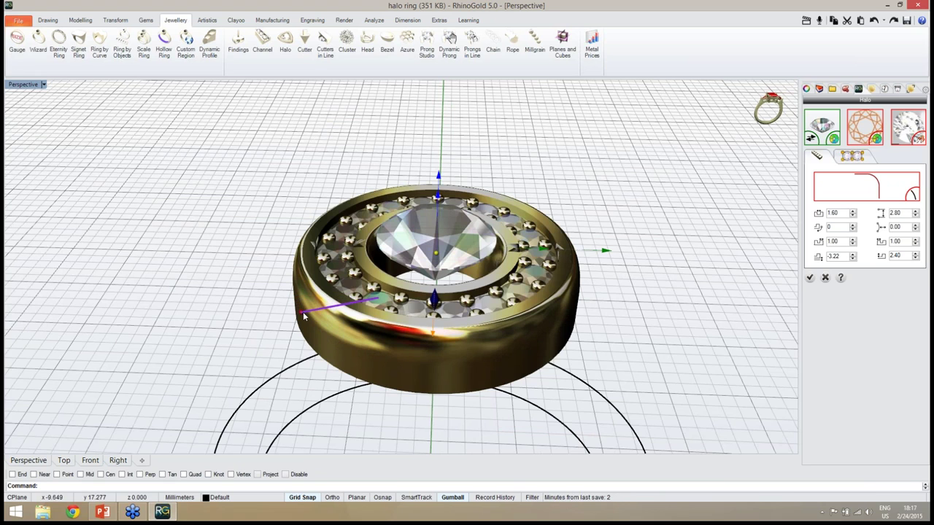
left_click(317, 338)
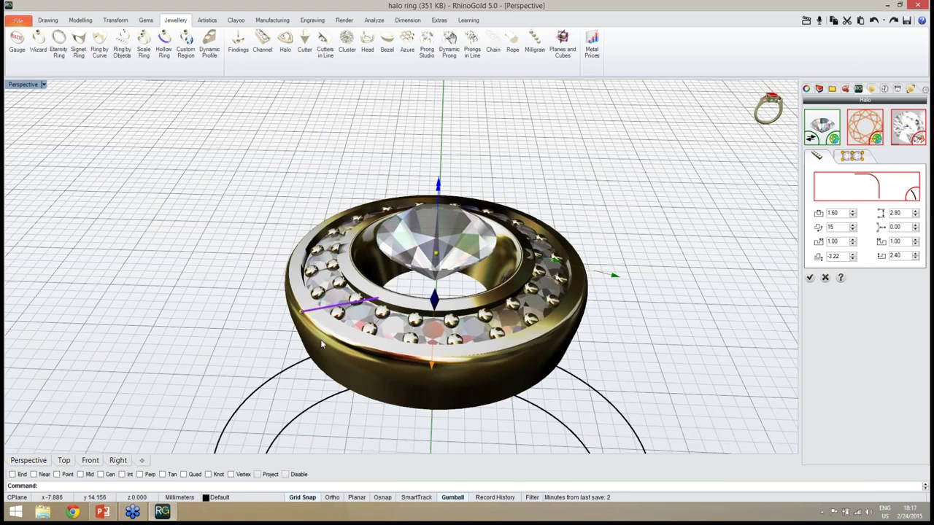
right_click_drag(321, 339, 331, 299)
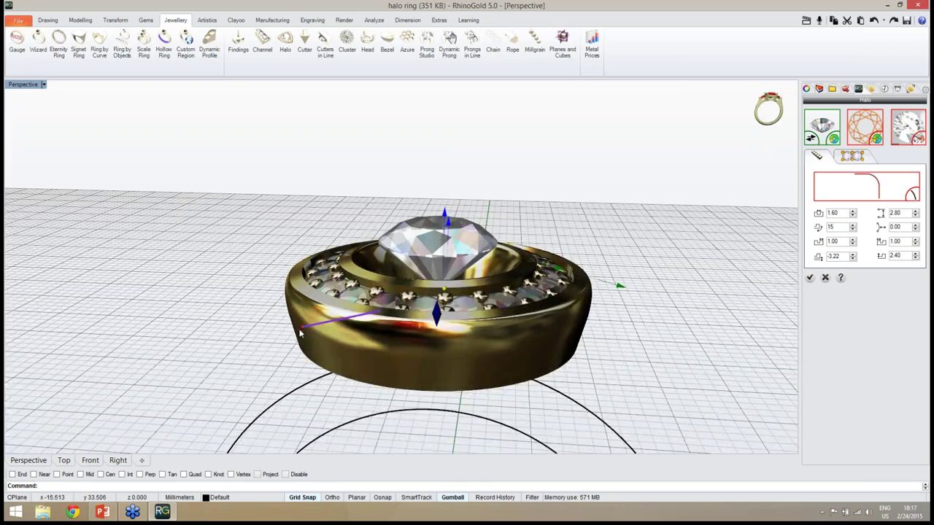
left_click_drag(303, 327, 333, 352)
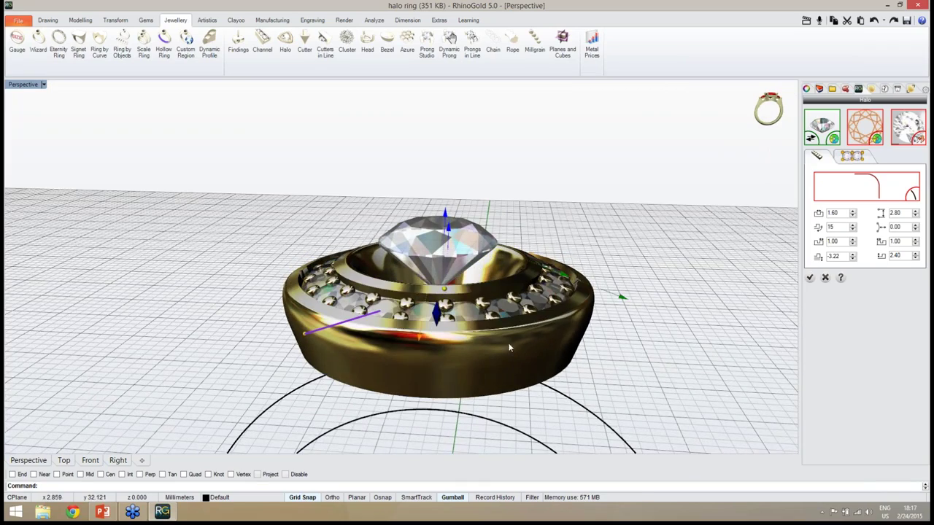
right_click_drag(334, 353, 627, 305)
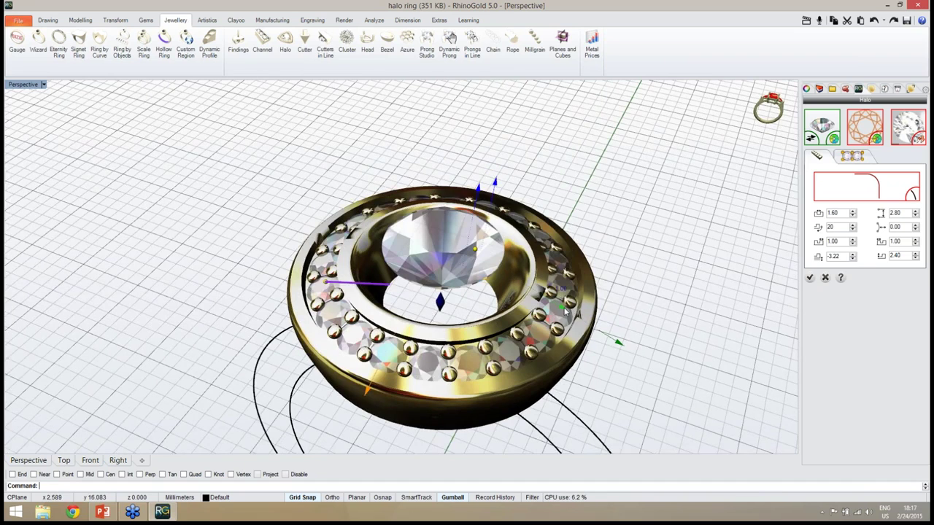
- Set the halo's inner wall thickness to 0.60 mm and its outer wall thickness to 0.70 mm
key("Tab")
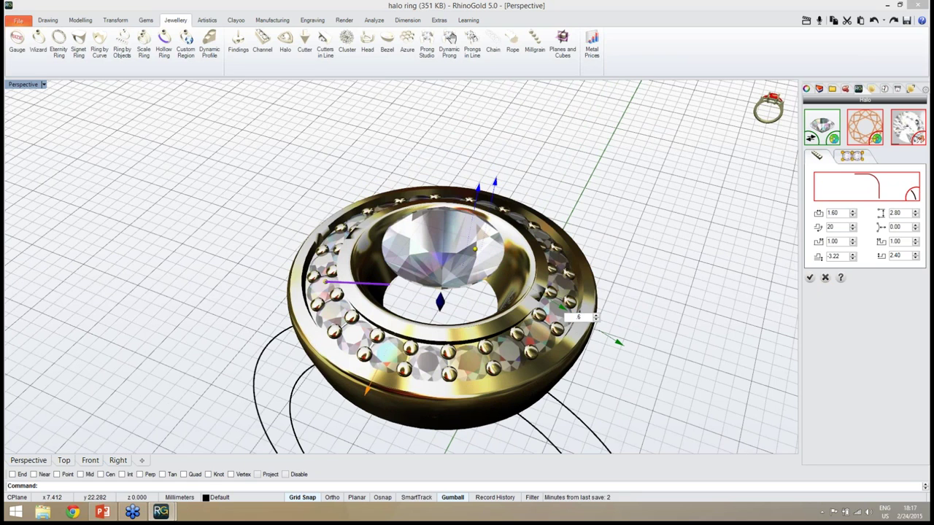
type(".6")
key("Return")
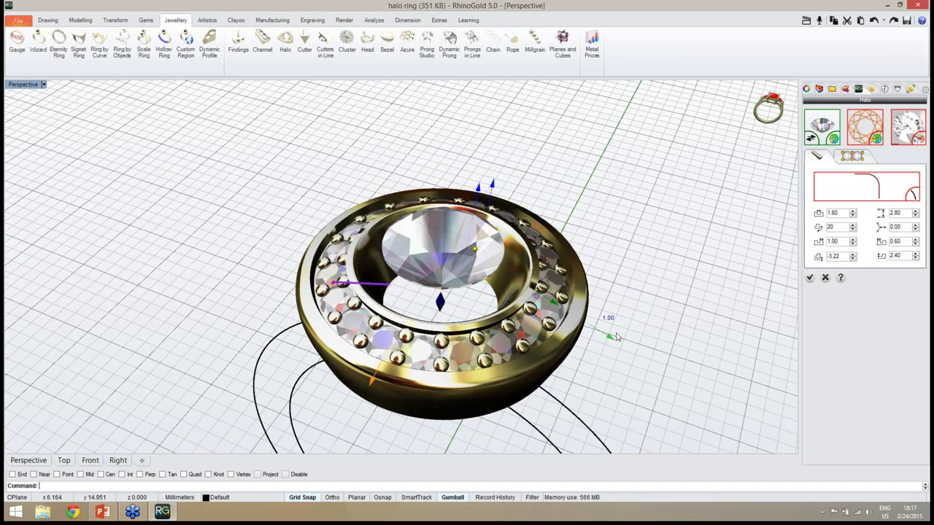
key("Tab")
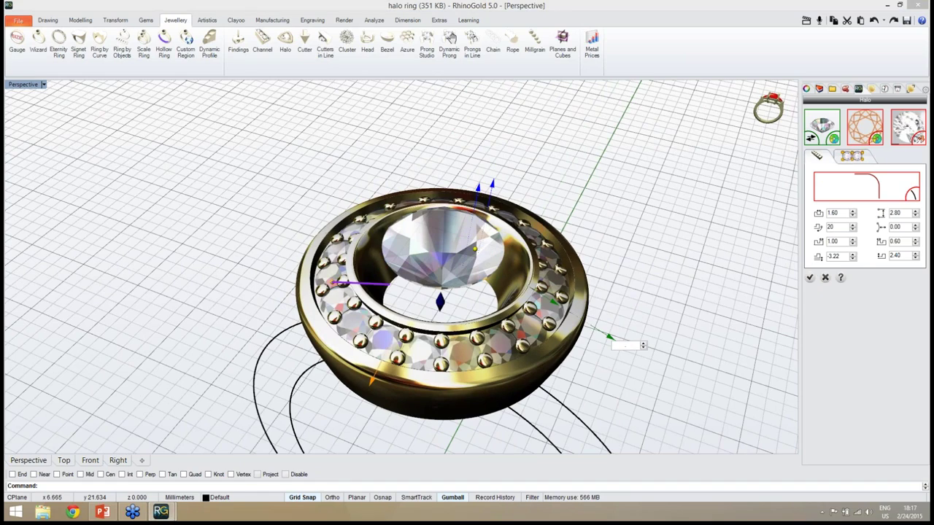
type(".7")
key("Return")
right_click_drag(467, 343, 515, 423)
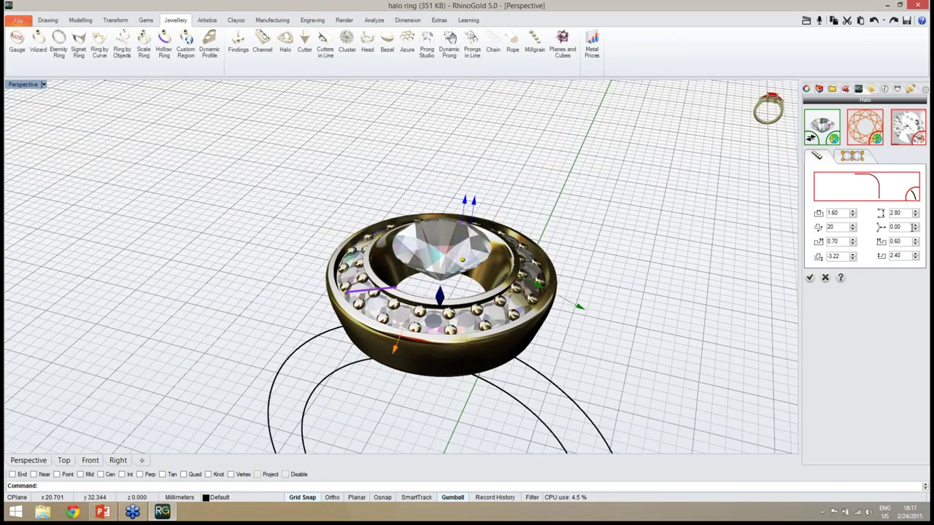
- Pull the halo in closer around the centre diamond by reducing its gem offset to -1.00 mm, checking the fit from above
left_click(916, 227)
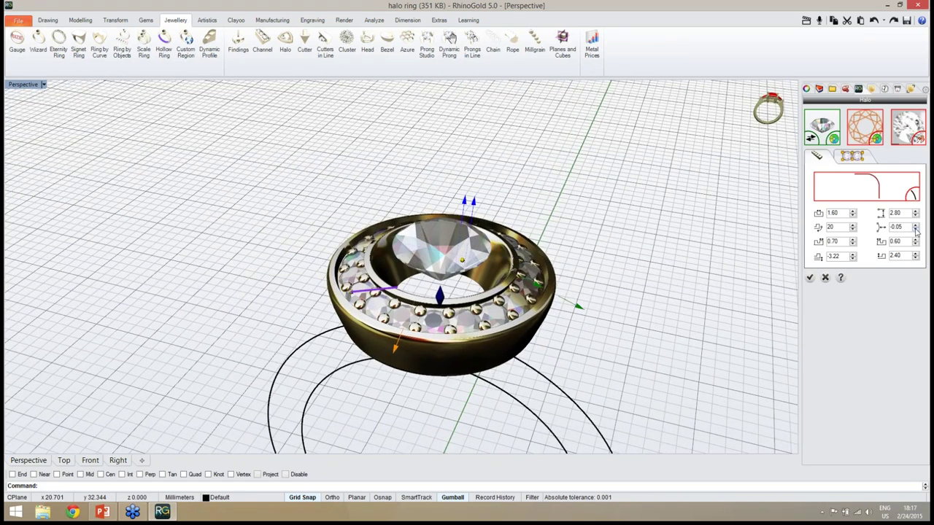
left_click(916, 228)
left_click(916, 227)
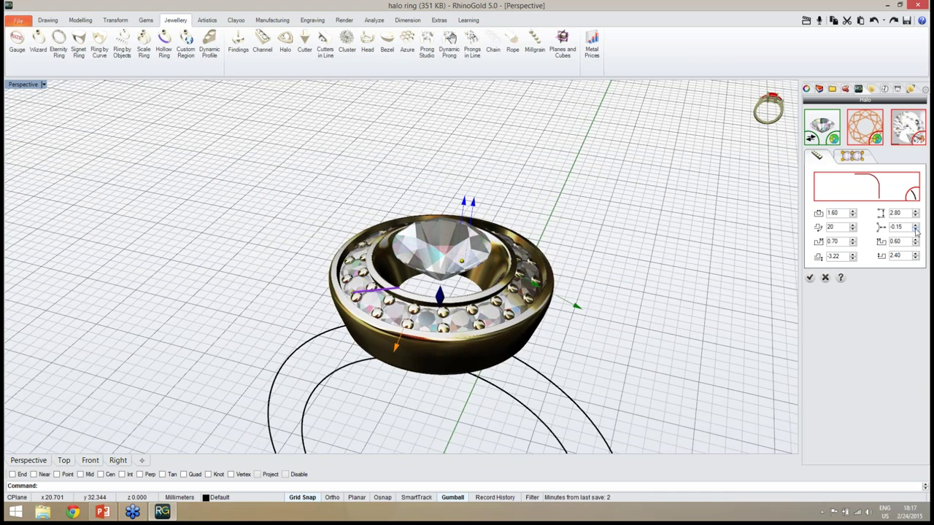
left_click(916, 229)
left_click(916, 230)
left_click(916, 229)
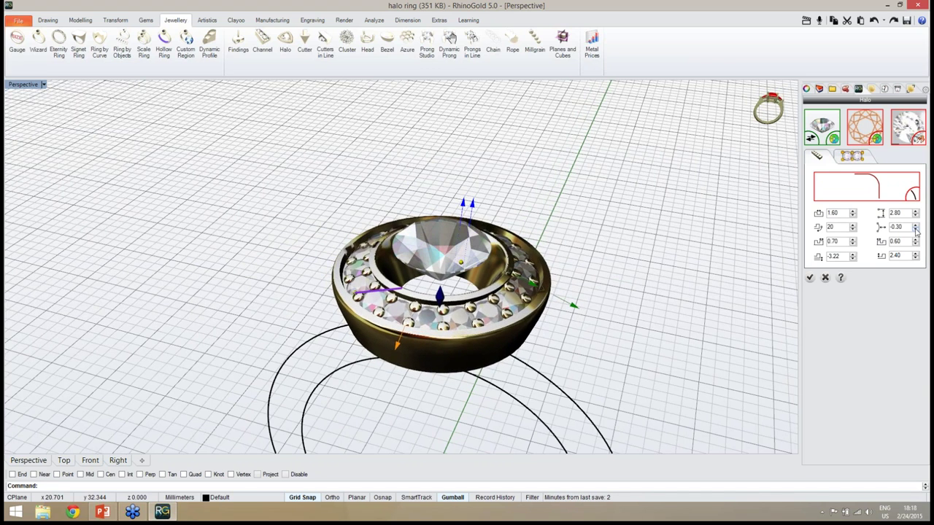
left_click(916, 229)
left_click(916, 229)
left_click(916, 229)
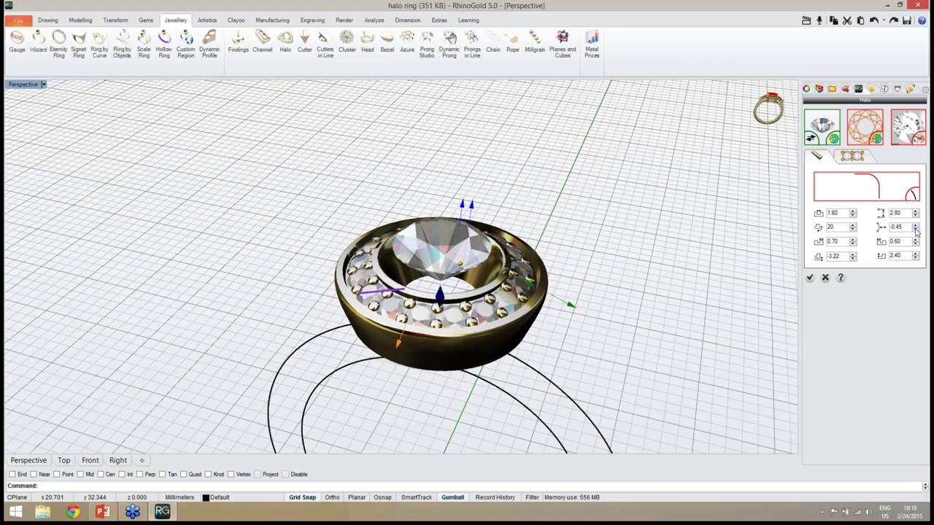
left_click(916, 229)
left_click(915, 229)
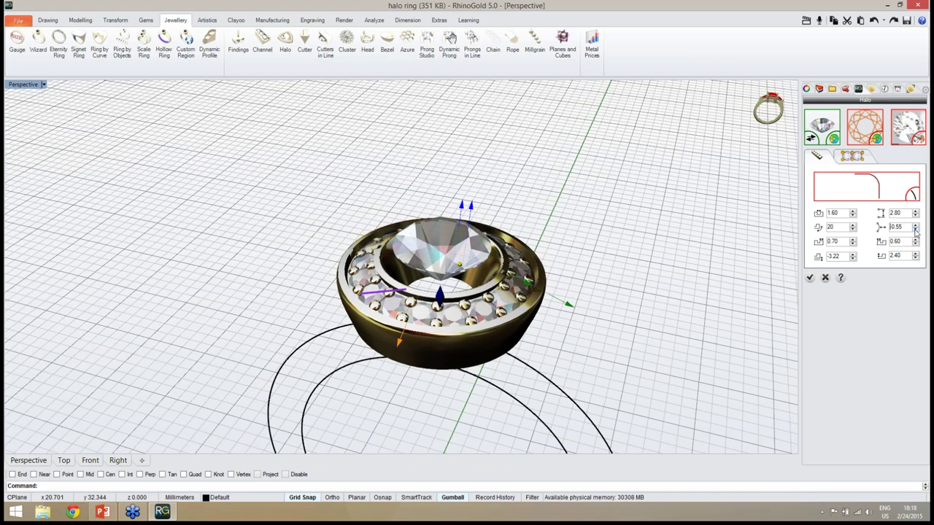
left_click(915, 230)
left_click(916, 229)
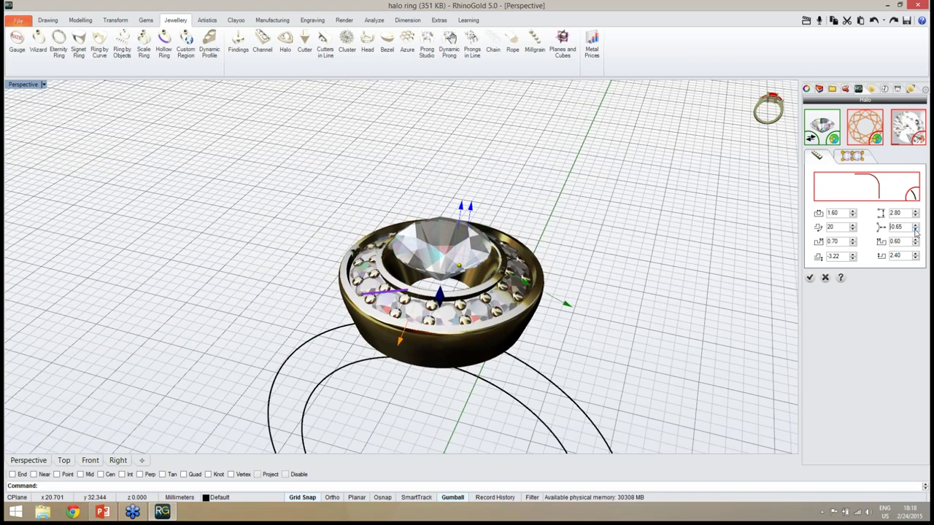
left_click(916, 229)
left_click(916, 229)
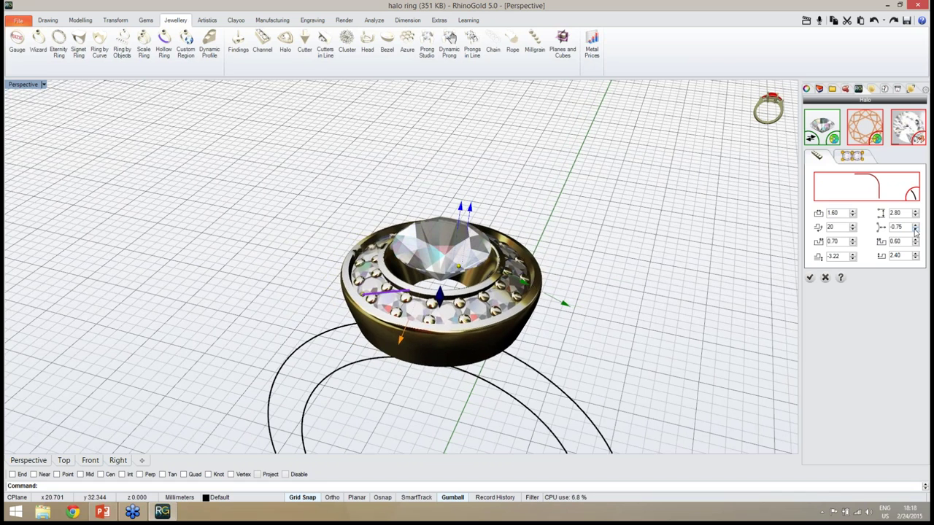
left_click(915, 229)
left_click(916, 229)
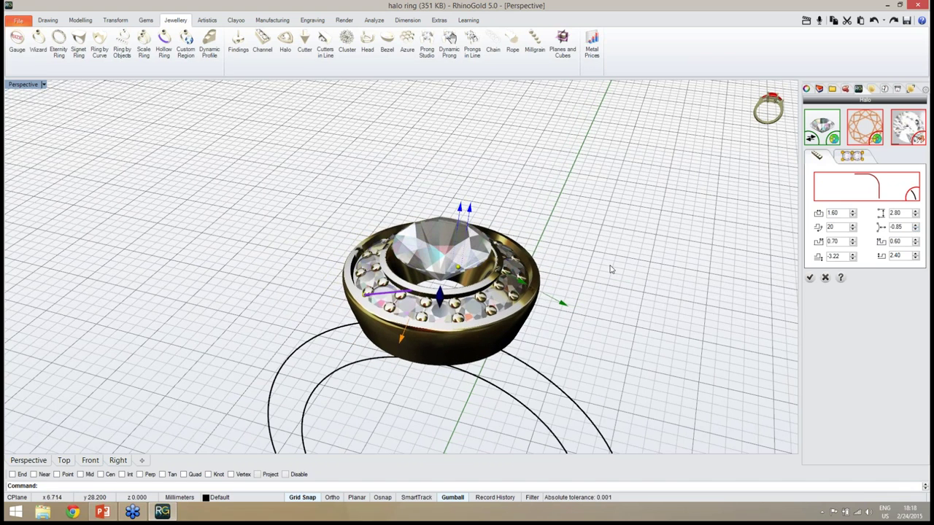
right_click_drag(610, 267, 634, 291)
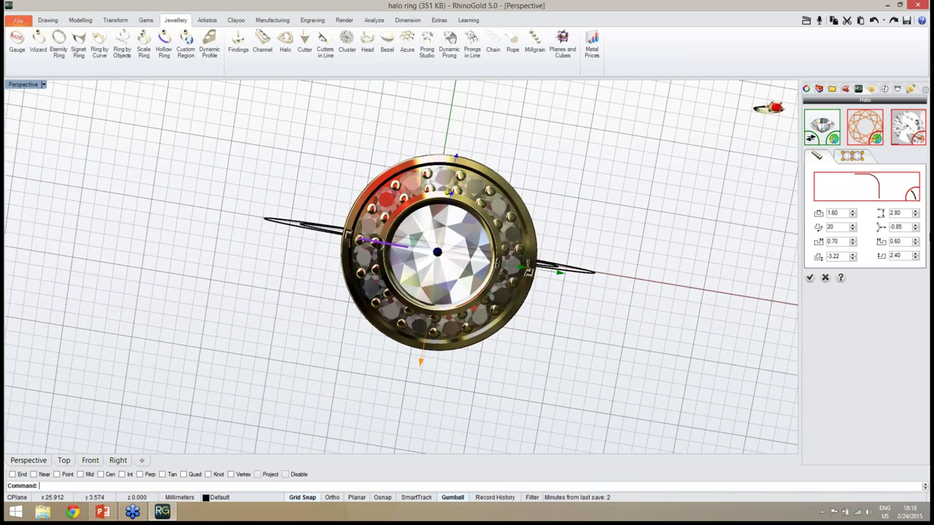
left_click(916, 229)
left_click(916, 229)
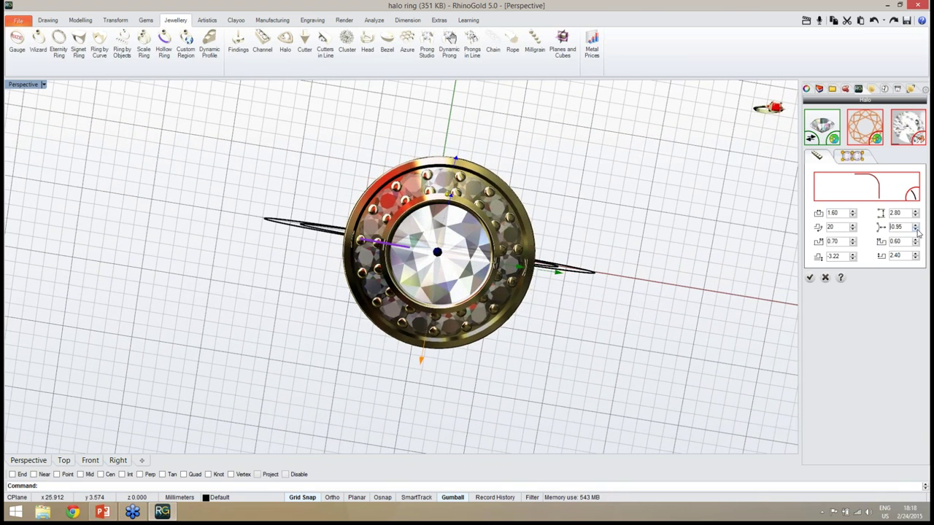
left_click(916, 230)
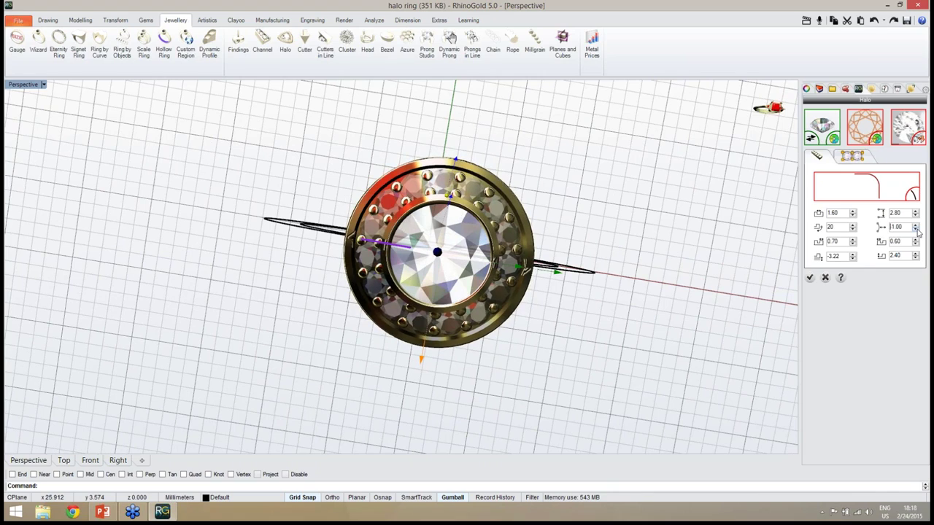
- Set the height of the halo's inside and outside prongs to 0.60 mm
right_click_drag(611, 375, 588, 263)
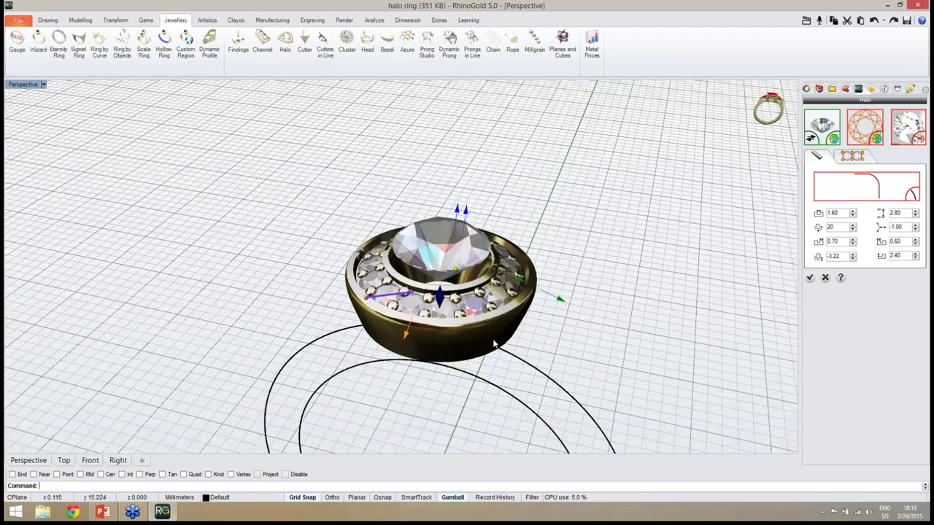
right_click_drag(495, 345, 521, 358)
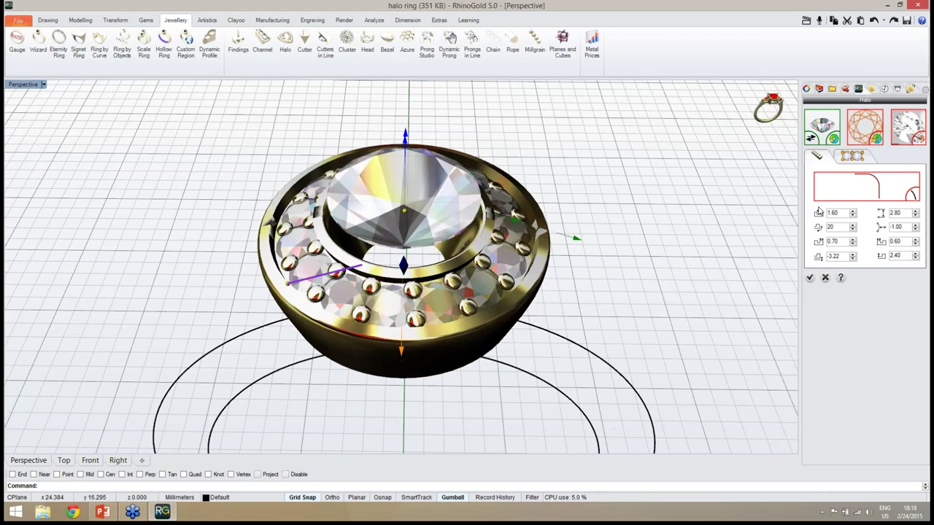
left_click(850, 157)
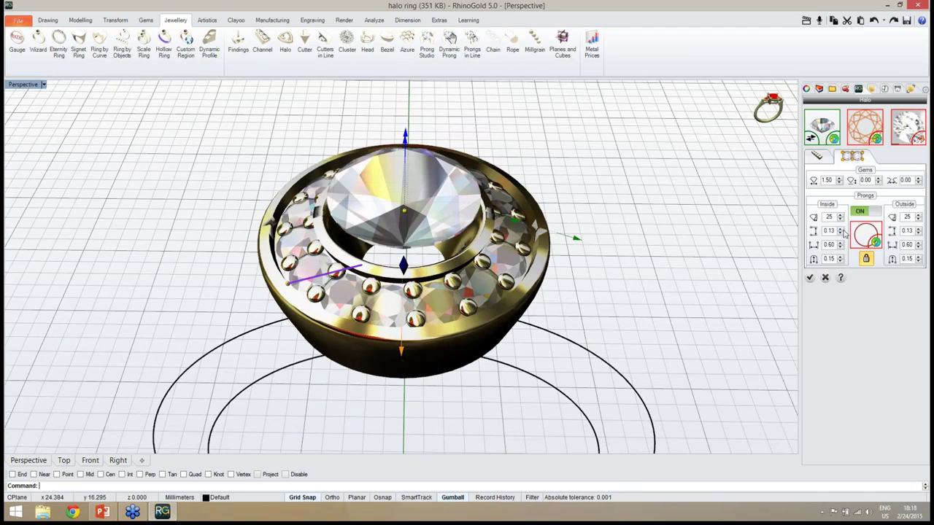
double_click(833, 230)
key("Return")
right_click_drag(605, 330, 529, 313)
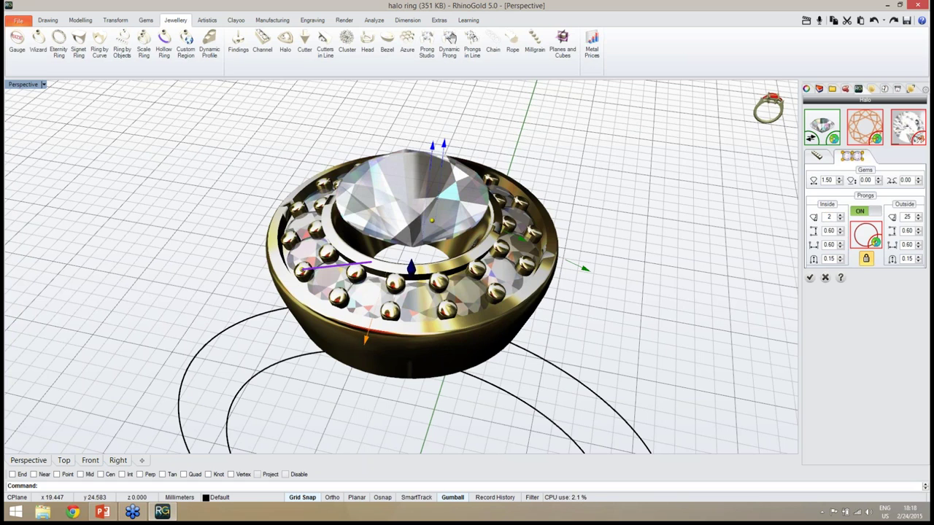
- Increase the overlap of the halo's prongs onto the gems to 30 and check how they grip the stones
right_click_drag(457, 281, 459, 321)
scroll(459, 341, "up", 5)
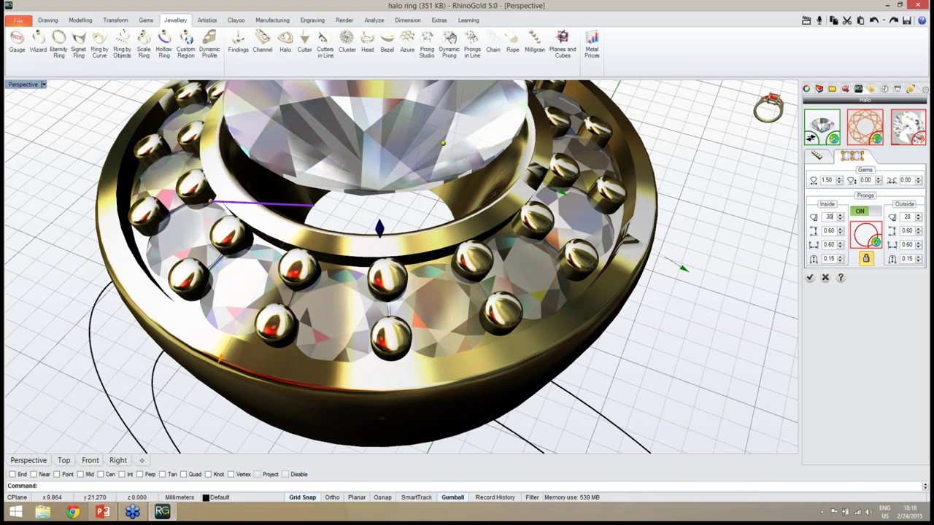
right_click_drag(657, 325, 513, 319)
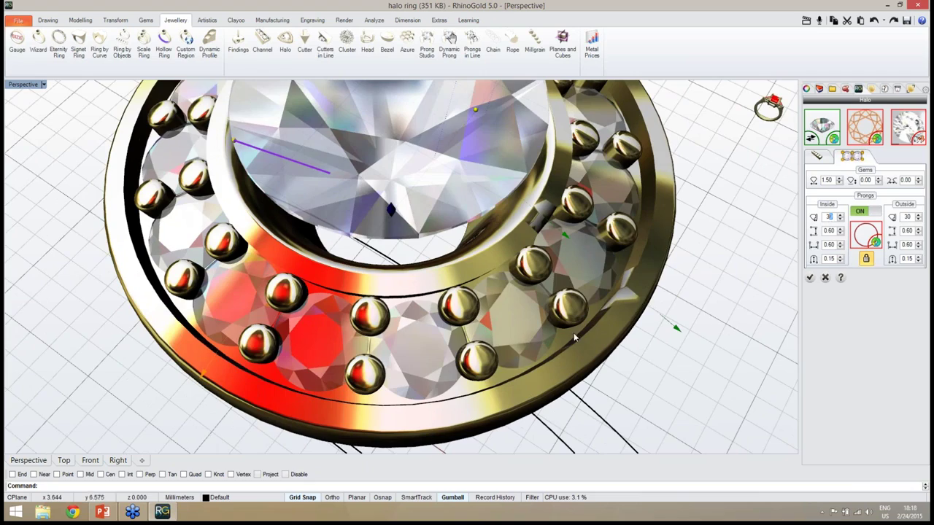
- Increase the gem overlap of the halo's inside and outside prongs to 35
scroll(438, 319, "up", 3)
scroll(438, 319, "up", 5)
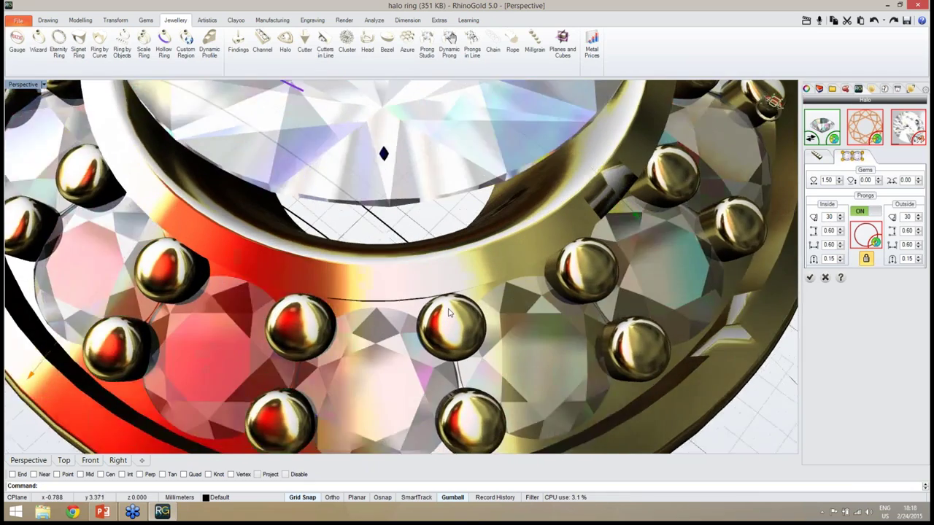
scroll(454, 286, "down", 6)
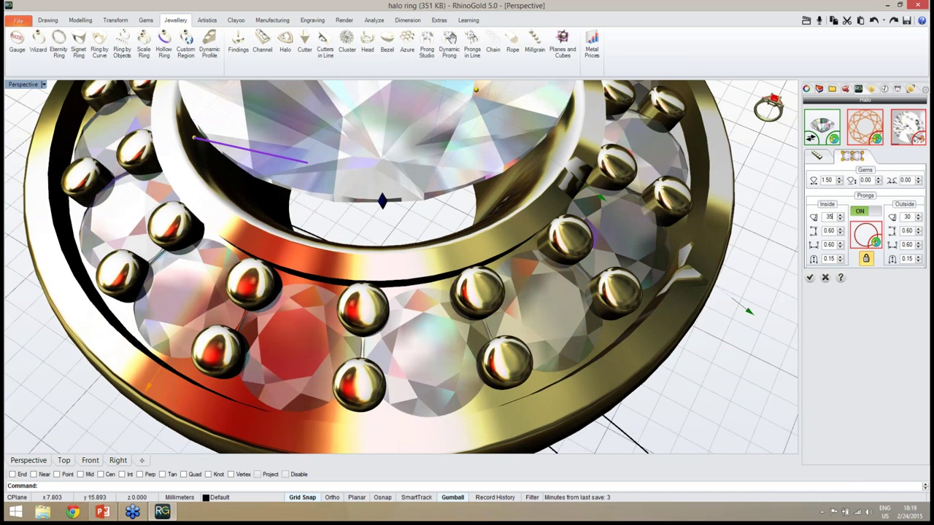
key("Return")
right_click_drag(457, 335, 465, 312)
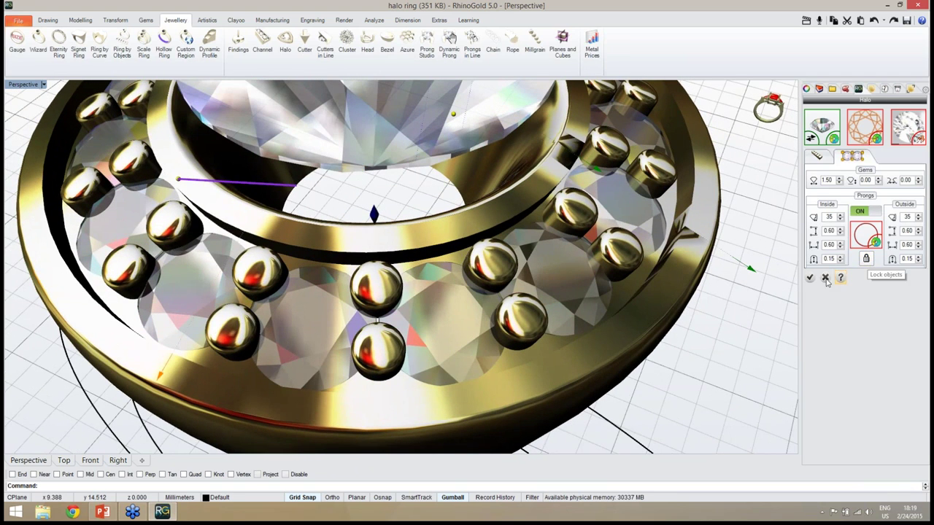
- With the inside and outside prong settings unlinked, set the outside prongs' gem overlap to 25 and check the grip
right_click_drag(605, 271, 581, 263)
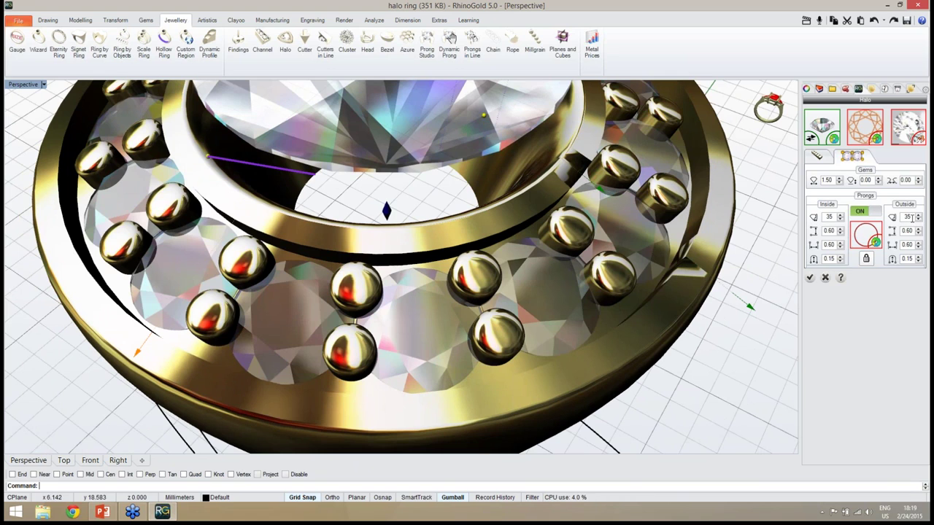
type("2")
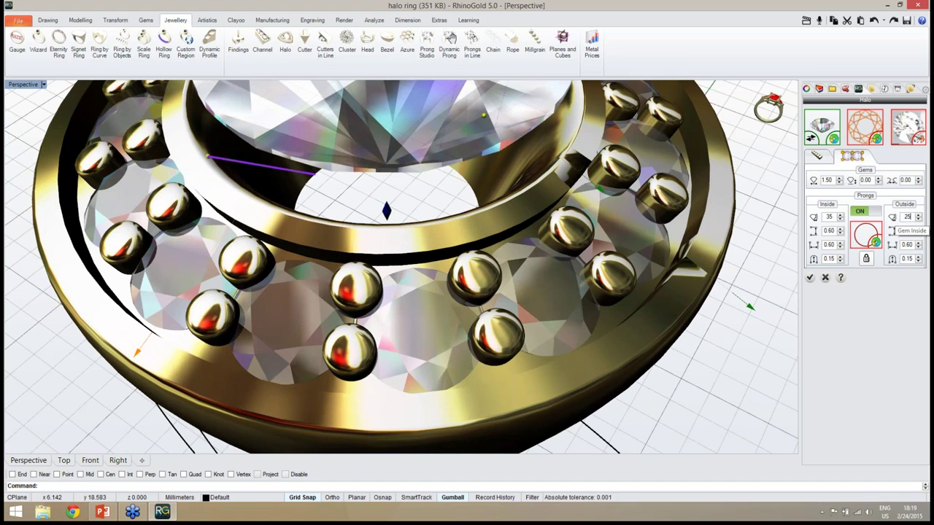
type("5")
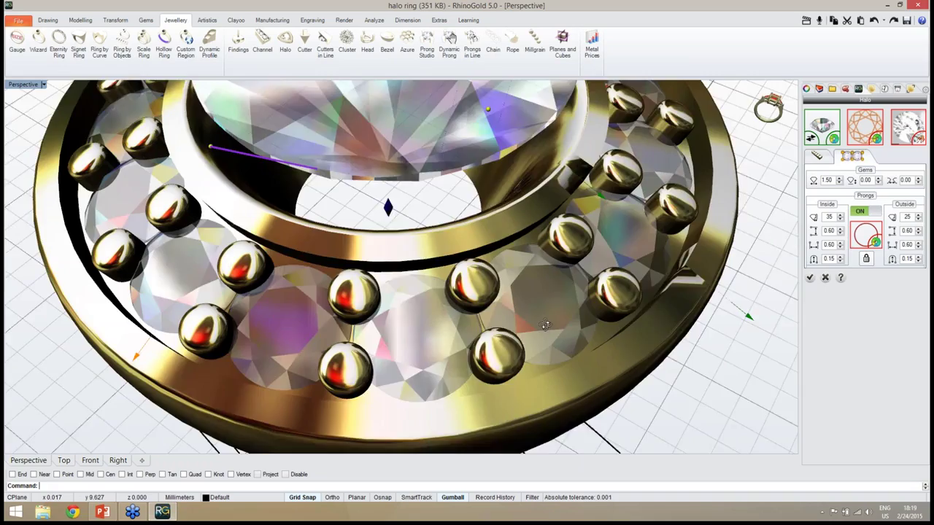
right_click_drag(751, 321, 511, 335)
mouse_move(552, 360)
right_mouse_down()
mouse_move(514, 368)
mouse_move(553, 356)
right_mouse_up()
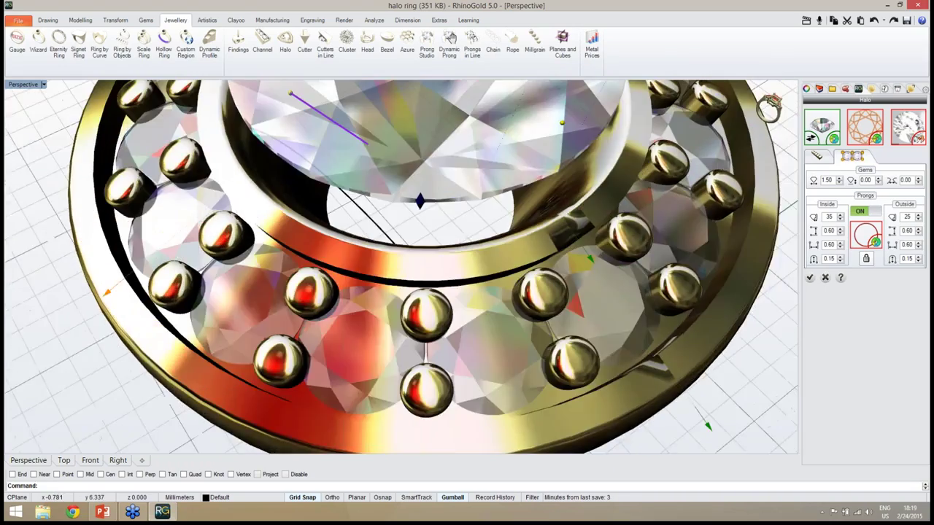
scroll(542, 324, "down", 6)
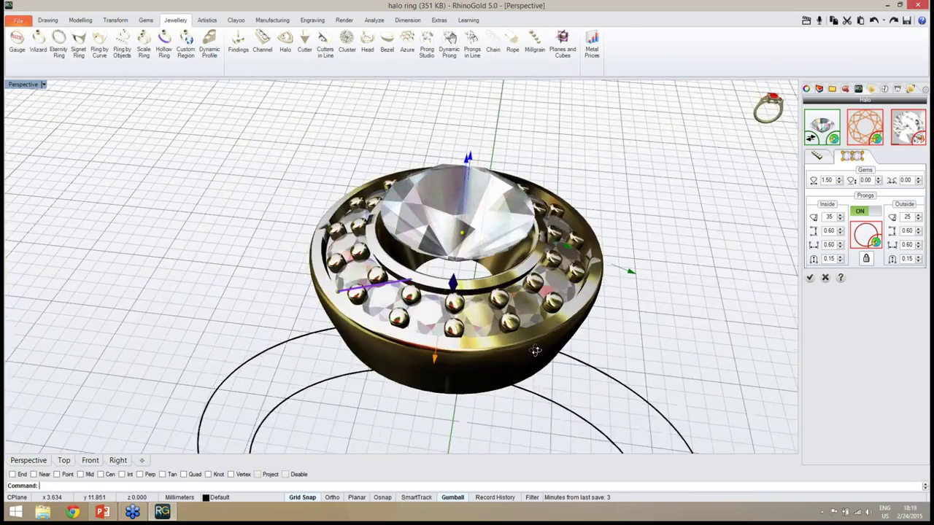
right_click_drag(542, 324, 504, 261)
- Set the halo's offset height to -3.00, check its clearance above the ring circles, and create the halo
left_click(819, 156)
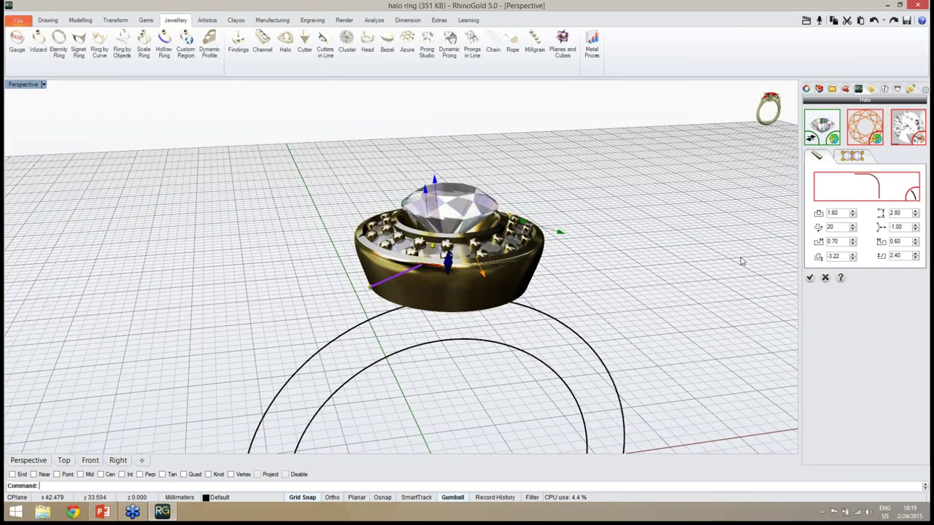
double_click(845, 257)
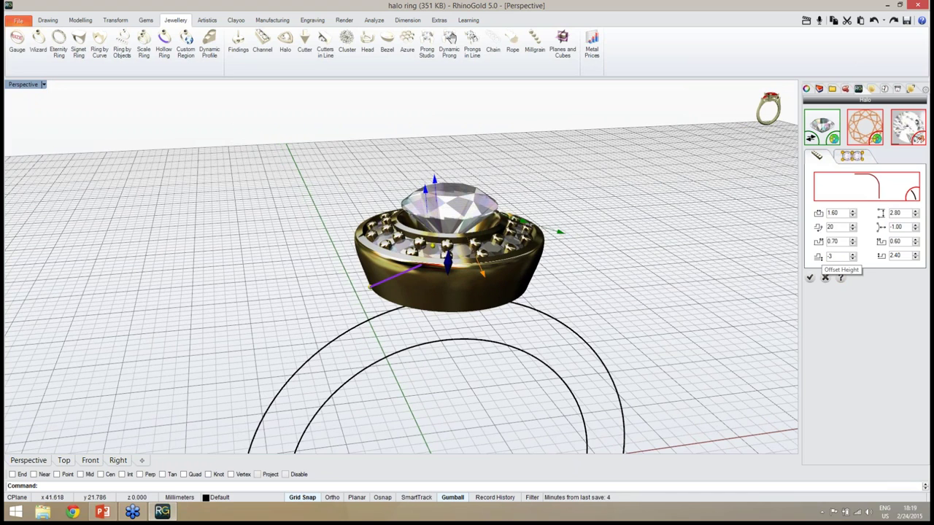
type("-3")
key("Return")
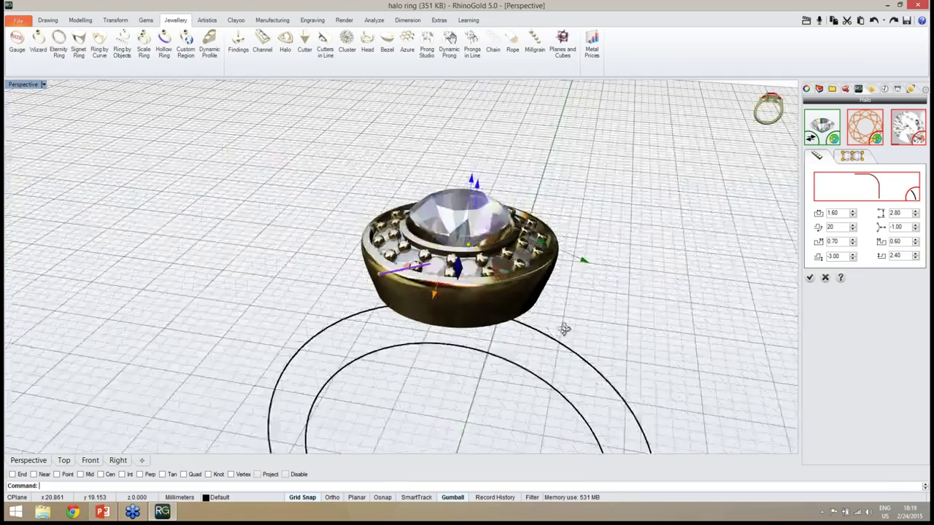
right_click_drag(564, 329, 338, 251)
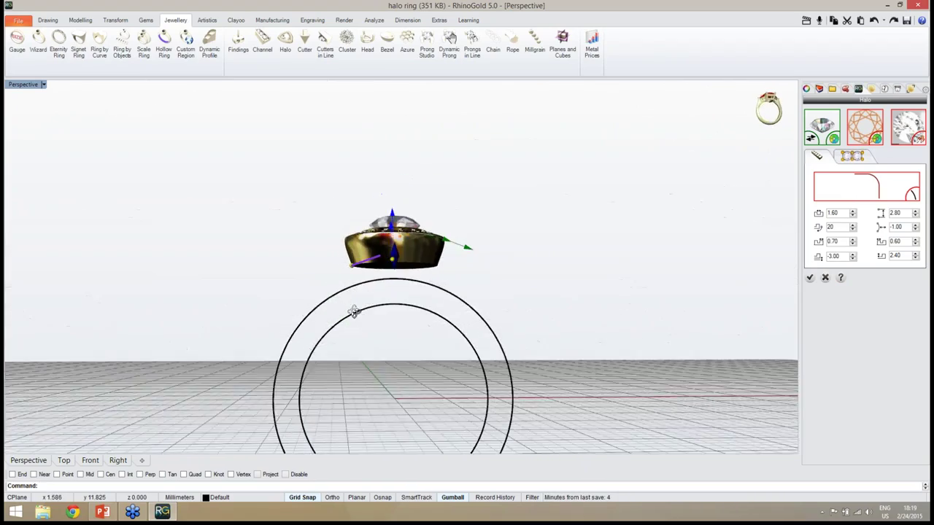
mouse_move(354, 311)
right_mouse_down()
mouse_move(355, 326)
mouse_move(317, 273)
mouse_move(383, 318)
mouse_move(361, 313)
right_mouse_up()
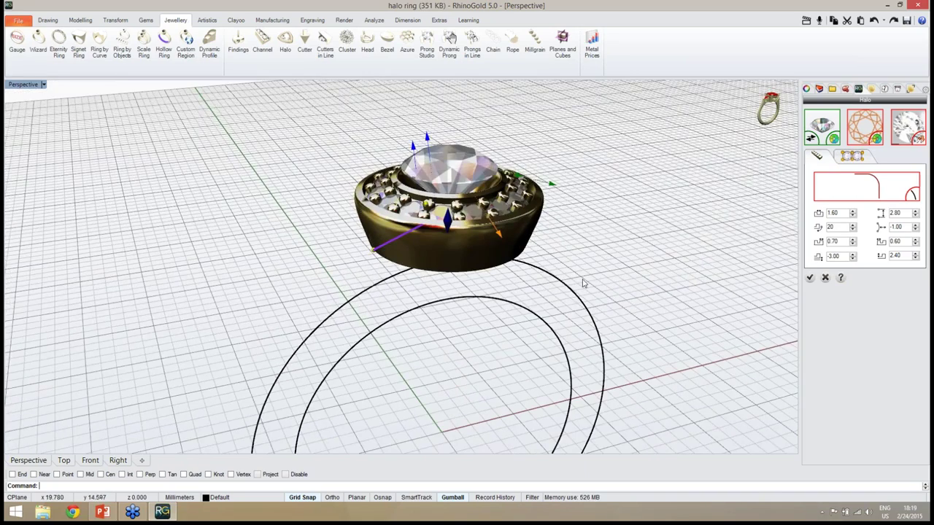
right_click_drag(584, 283, 405, 344)
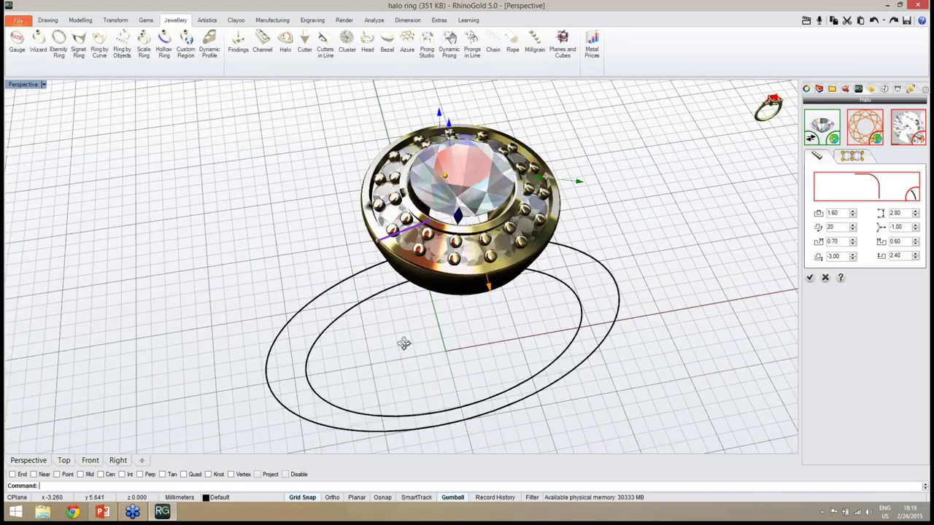
left_click(809, 278)
- Examine the finished halo and centre diamond from the side and from above, relative to the ring circles
right_click_drag(614, 357, 484, 317)
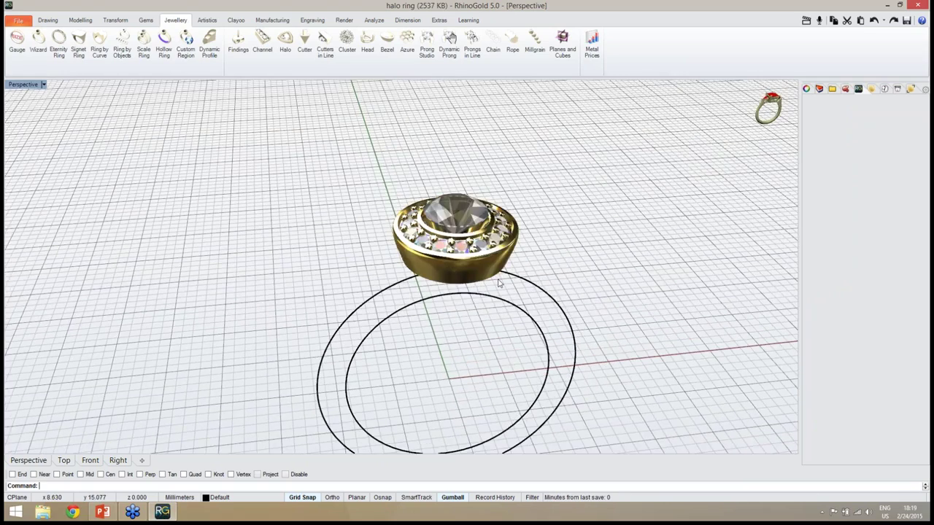
scroll(497, 278, "up", 5)
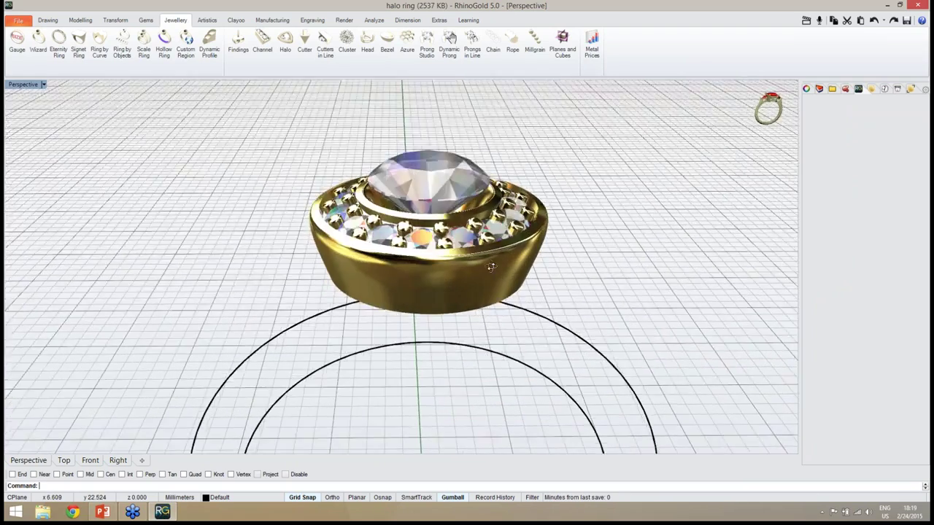
right_click_drag(492, 267, 402, 244)
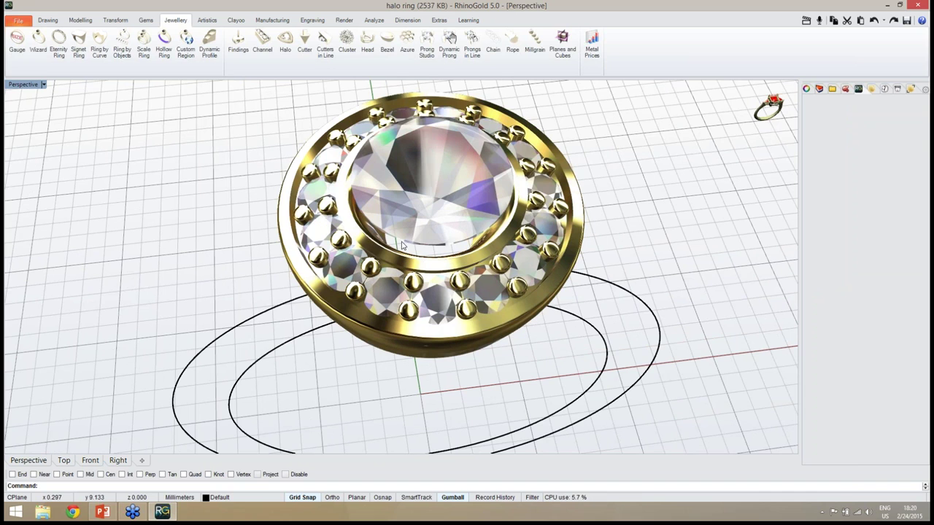
right_click_drag(477, 274, 502, 291)
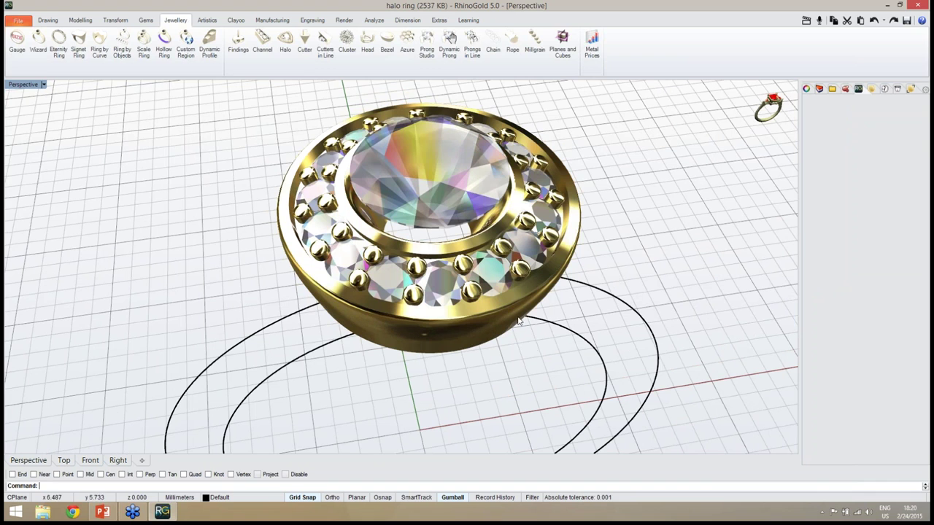
right_click_drag(541, 322, 526, 286)
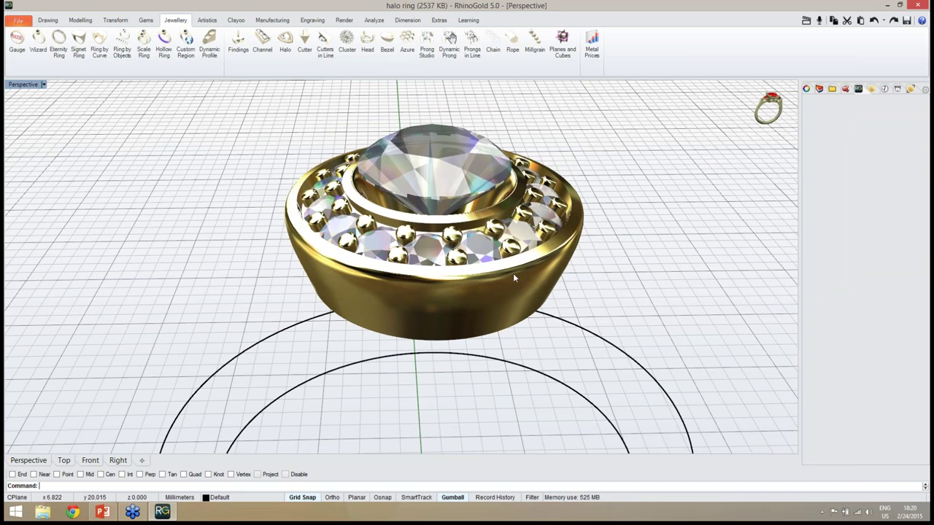
right_click_drag(582, 341, 429, 369)
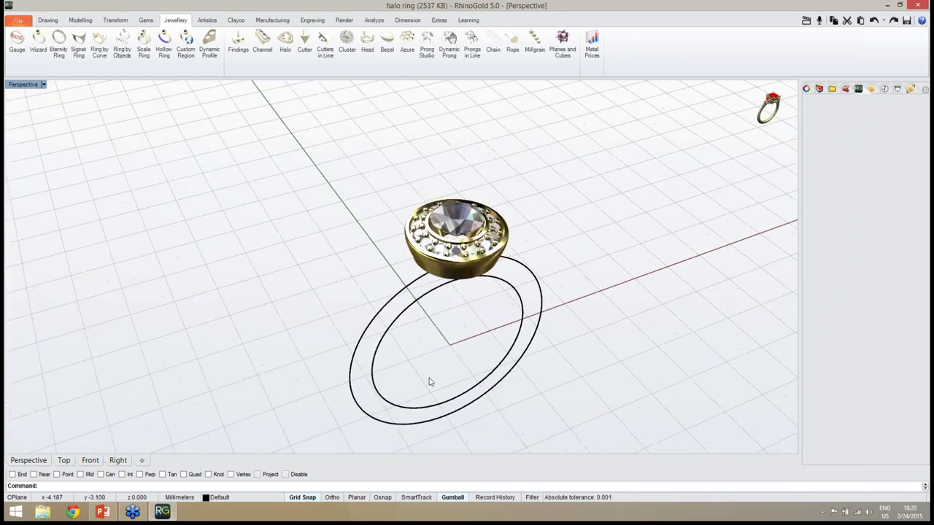
scroll(438, 385, "up", 2)
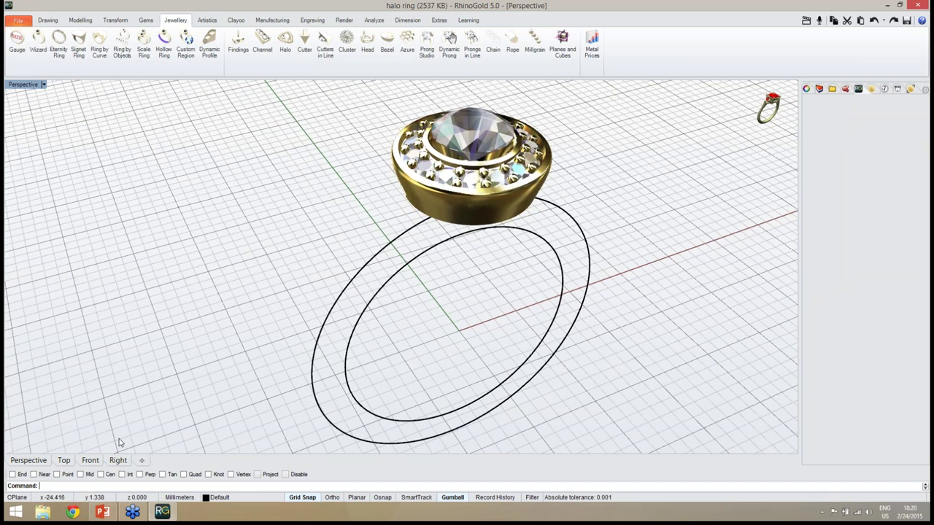
- Show the ring in the front view with shaded display, framing the halo and both ring circles
left_click(91, 461)
scroll(423, 327, "up", 2)
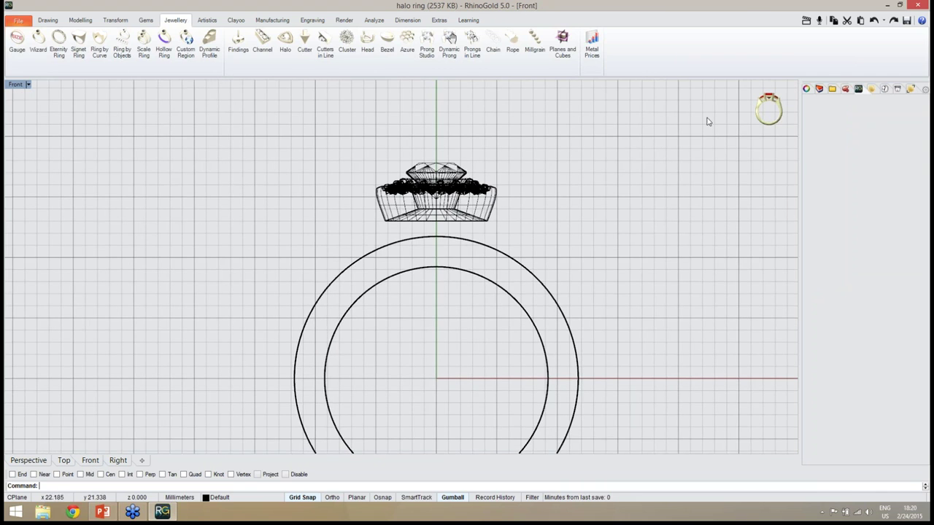
mouse_move(769, 110)
left_click(765, 135)
mouse_move(536, 228)
right_mouse_down()
mouse_move(479, 202)
mouse_move(491, 200)
right_mouse_up()
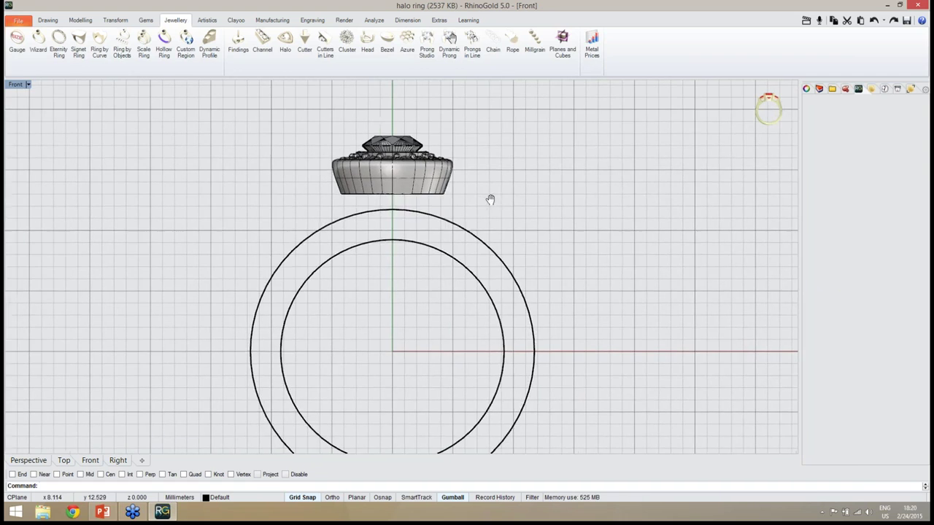
right_click_drag(422, 282, 480, 280)
scroll(433, 252, "down", 2)
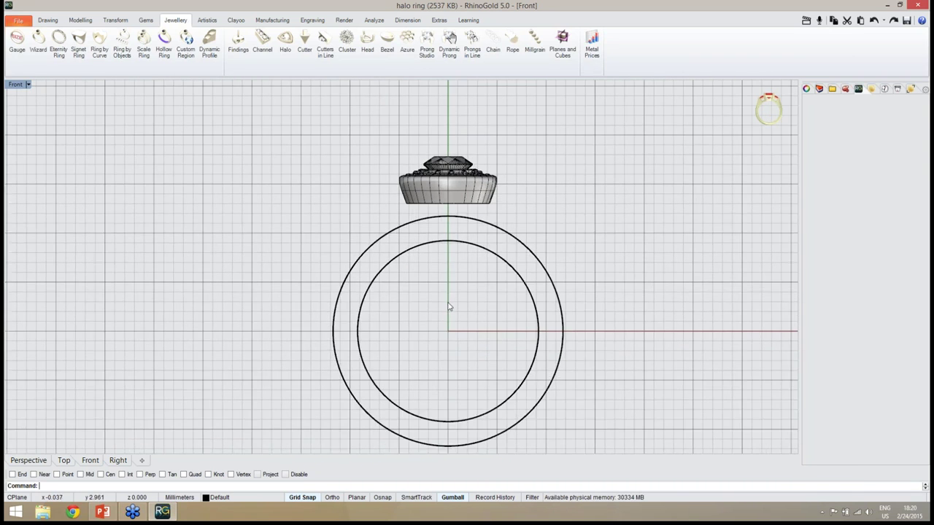
right_click_drag(450, 307, 419, 313)
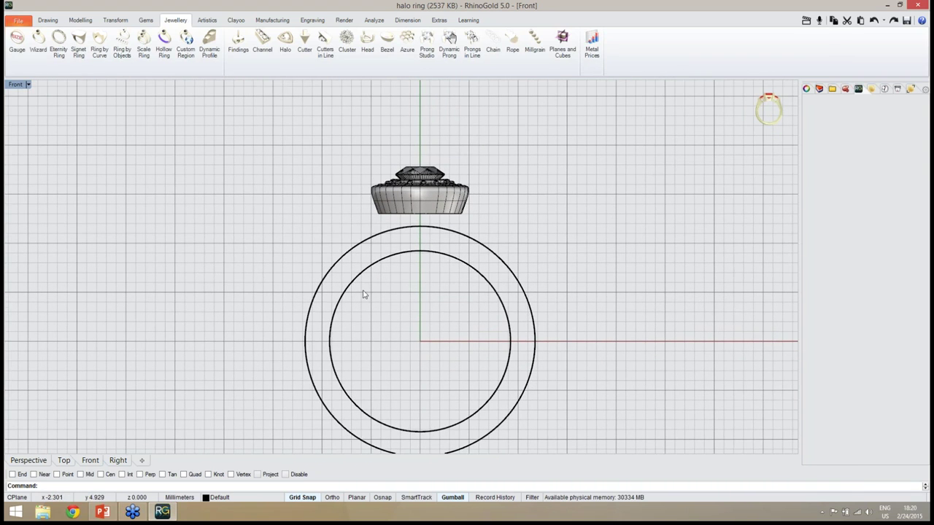
- Draw a horizontal line about 27 mm long through the ring centre, from x -14 to x 13, crossing both circles
left_click(49, 20)
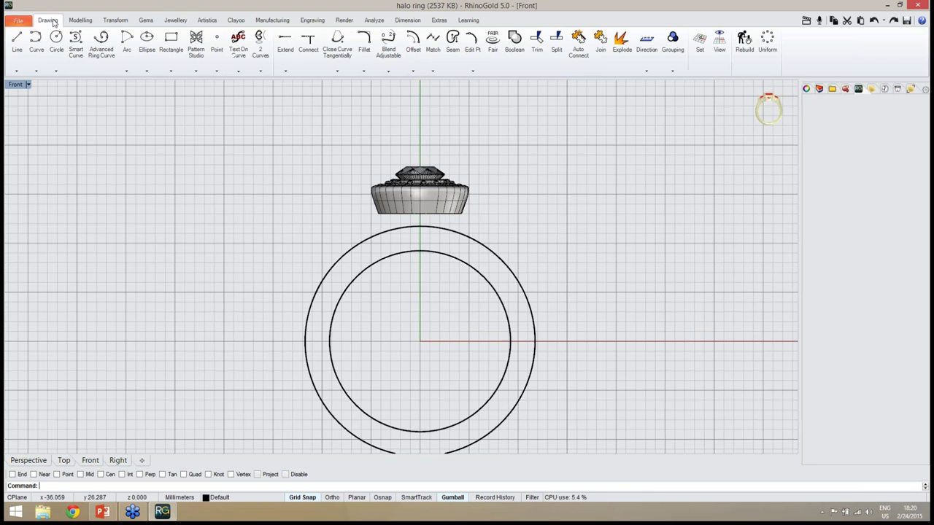
left_click(17, 44)
left_click(281, 342)
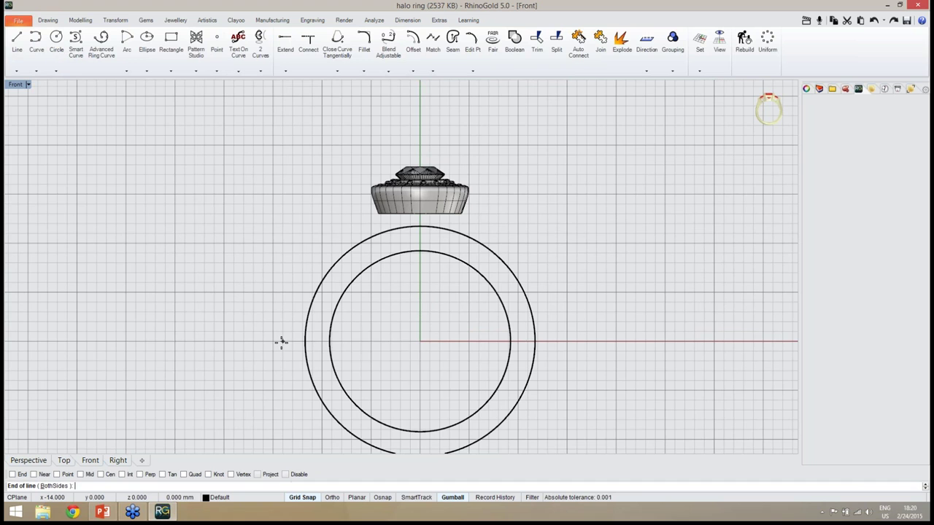
left_click(552, 340)
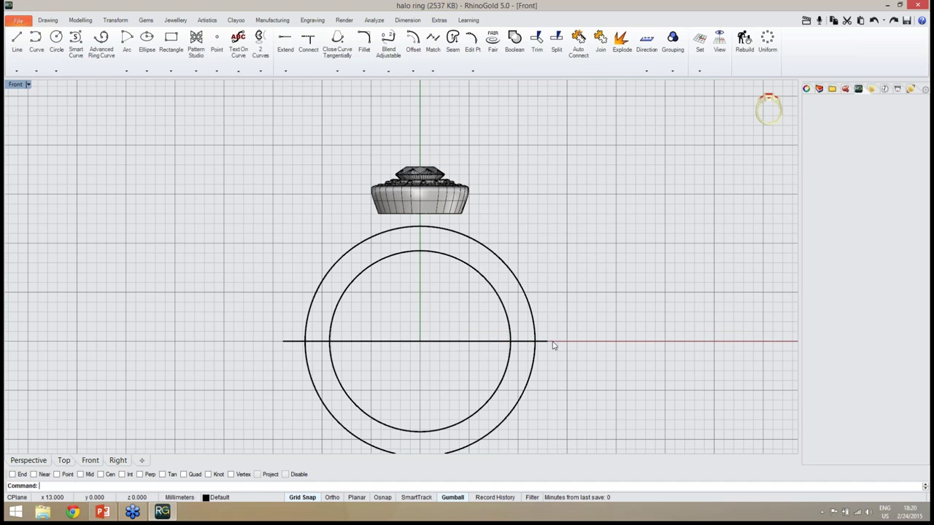
right_click_drag(553, 343, 560, 298)
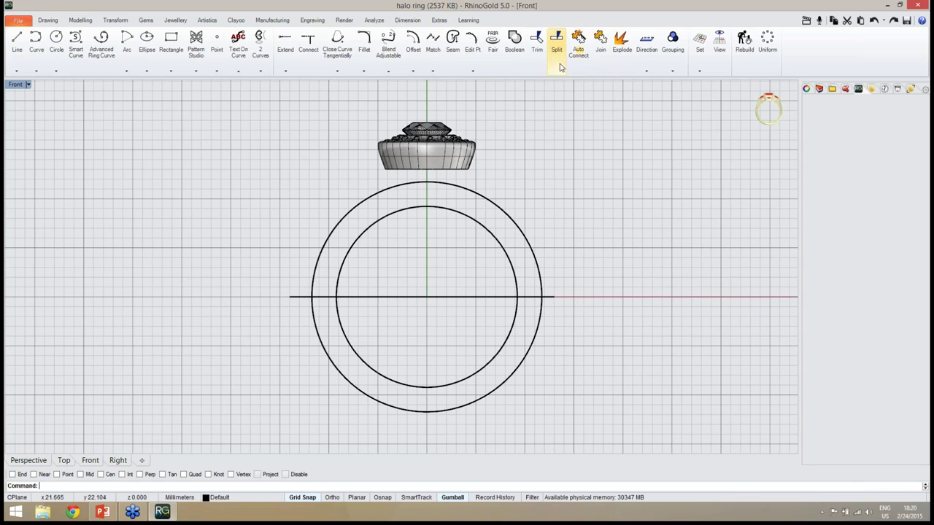
- Trim away the upper half of the outer ring circle, using the horizontal line as the cutting object
left_click(537, 52)
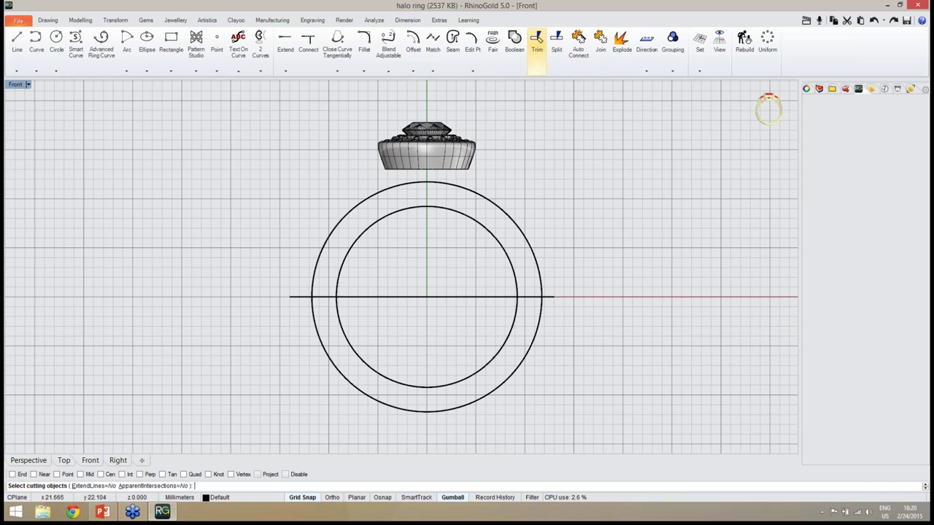
left_click(444, 299)
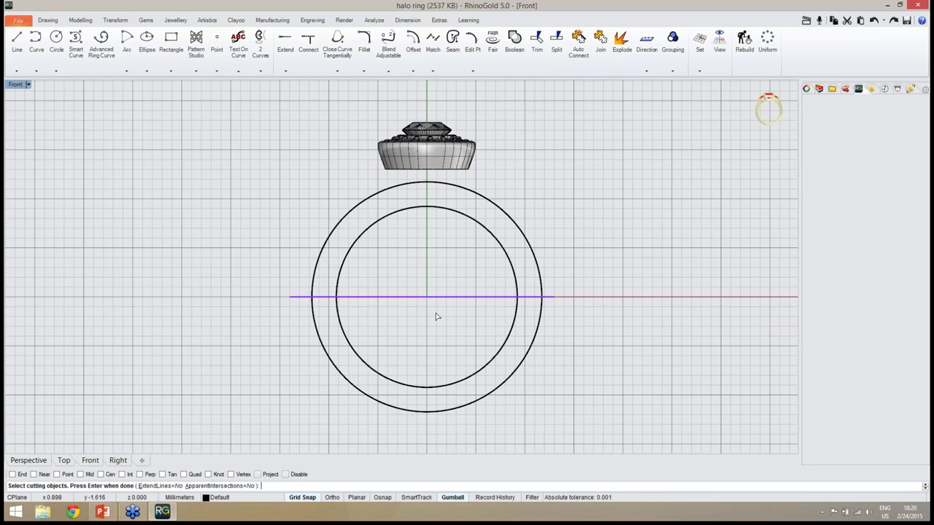
key("Return")
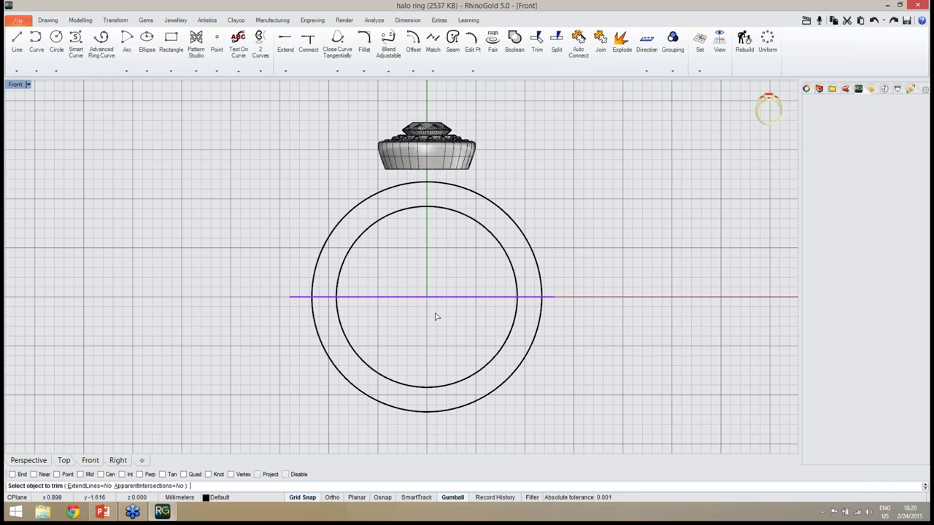
left_click(319, 259)
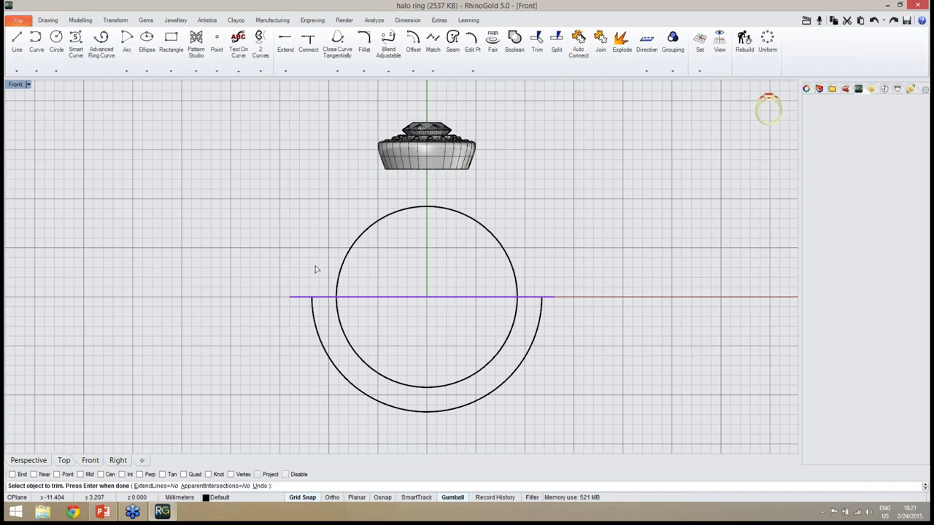
key("Return")
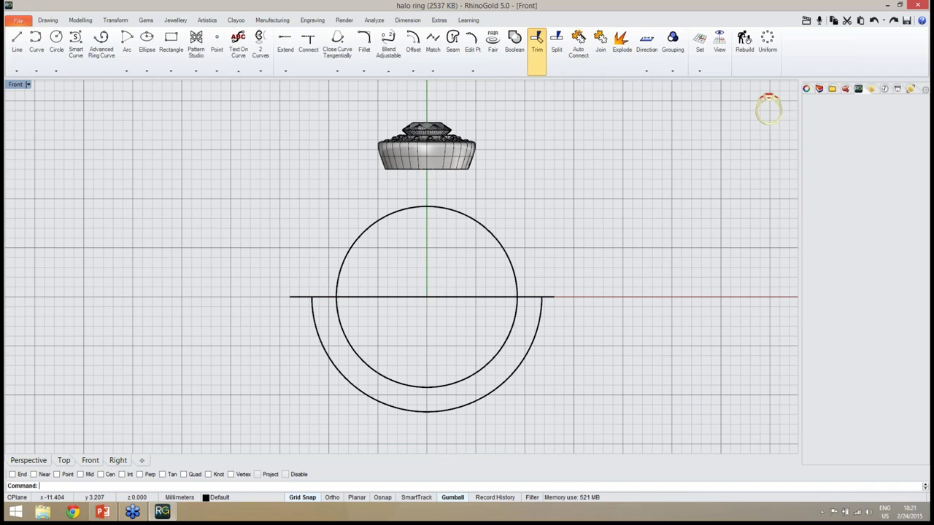
- Delete the horizontal cutting line that runs through the ring centre
left_click(297, 298)
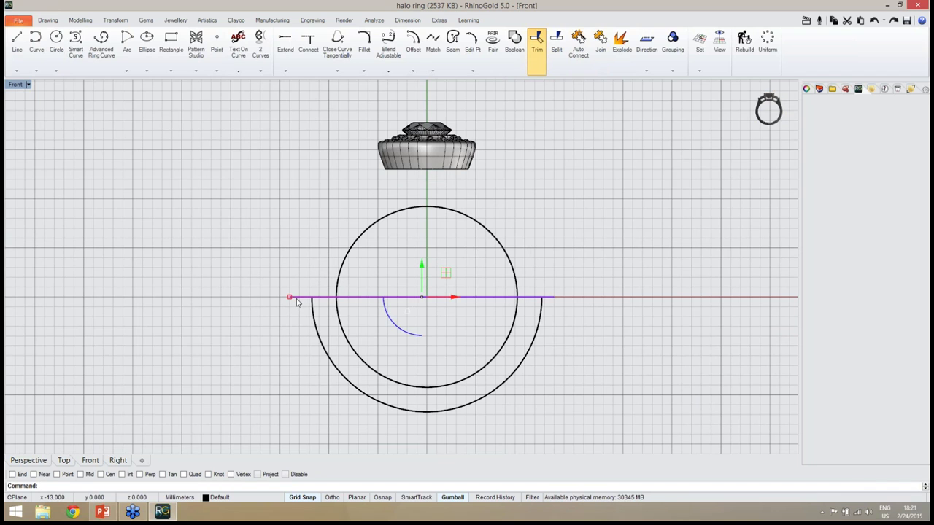
key("Delete")
right_click_drag(446, 294, 448, 317)
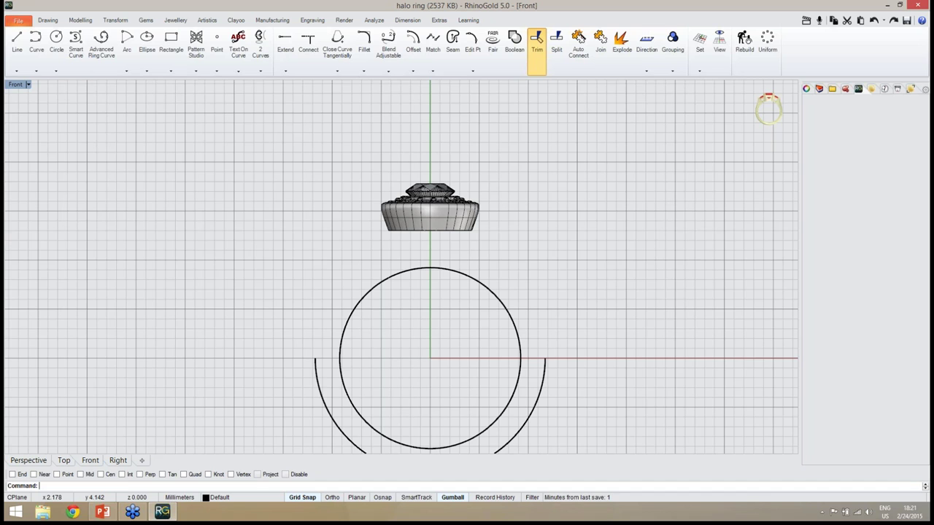
right_click_drag(438, 344, 432, 319)
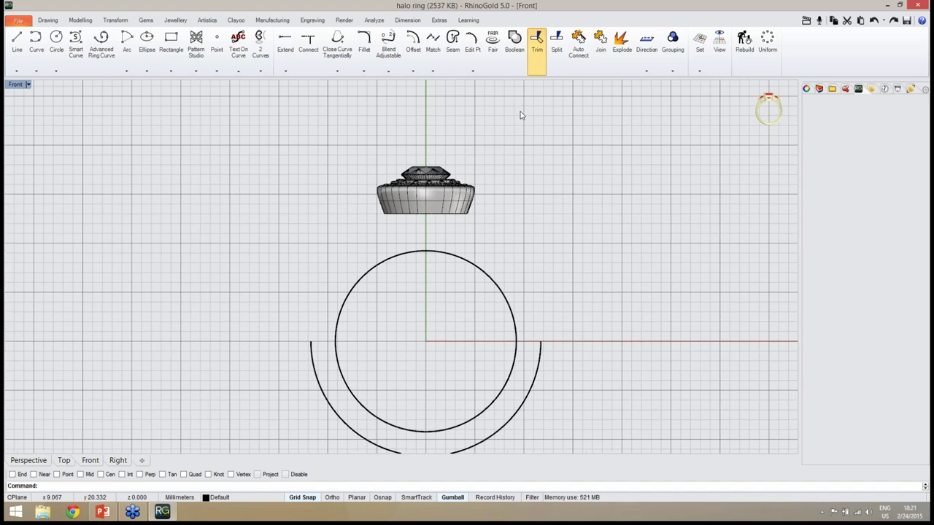
- Extend the left end of the outer arc smoothly up into the halo's left edge, ending near x -4.4, y 15.4, with grid snap off and wireframe display
left_click(284, 73)
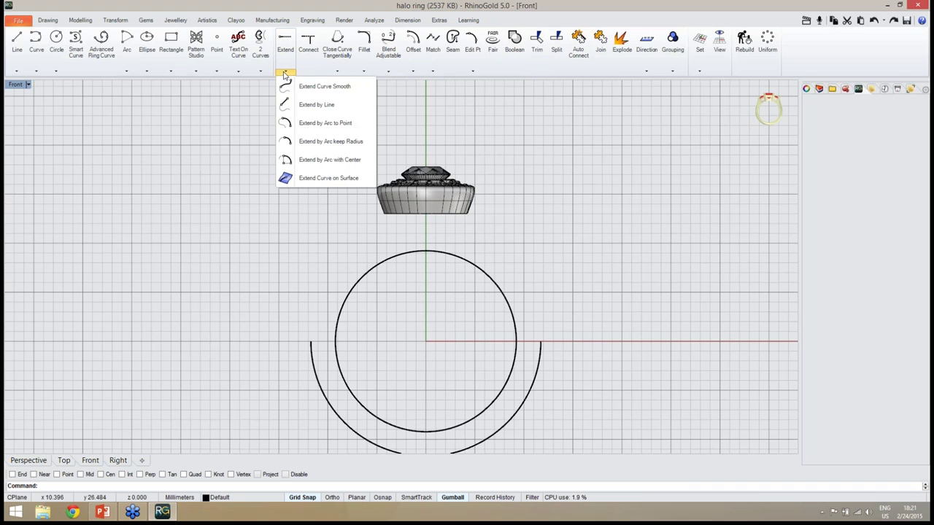
left_click(326, 89)
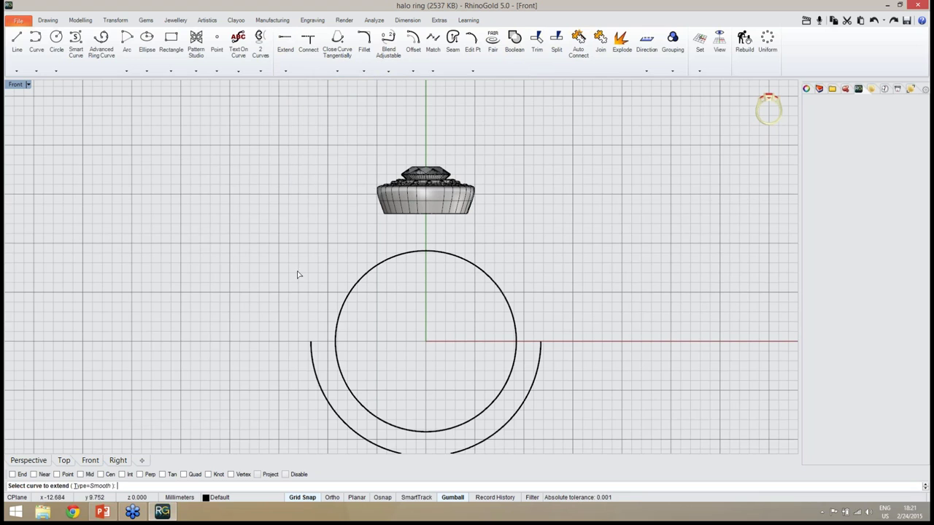
left_click(312, 354)
scroll(355, 203, "up", 5)
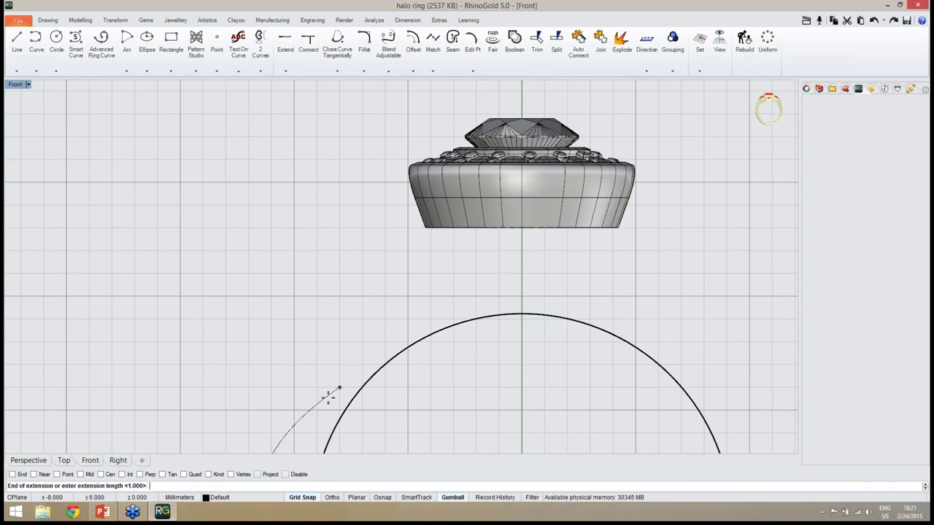
left_click(307, 499)
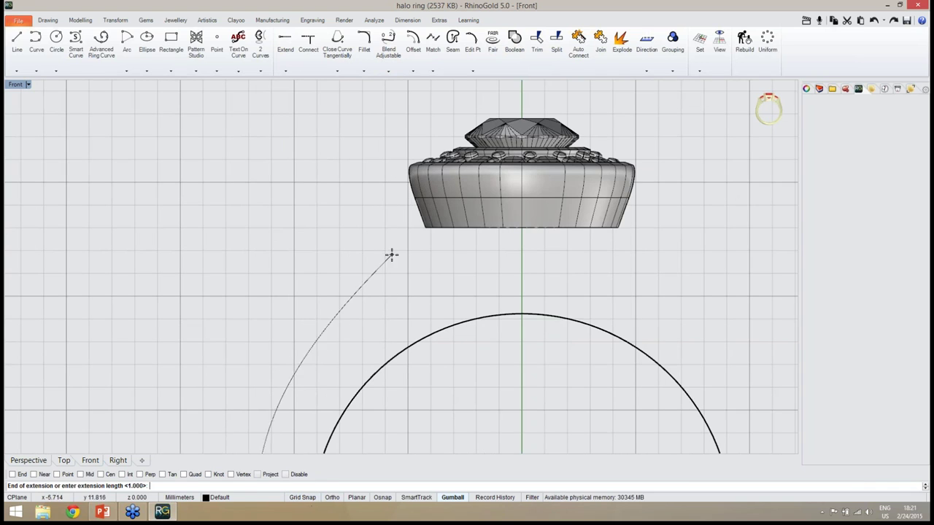
scroll(394, 241, "down", 2)
scroll(388, 212, "down", 1)
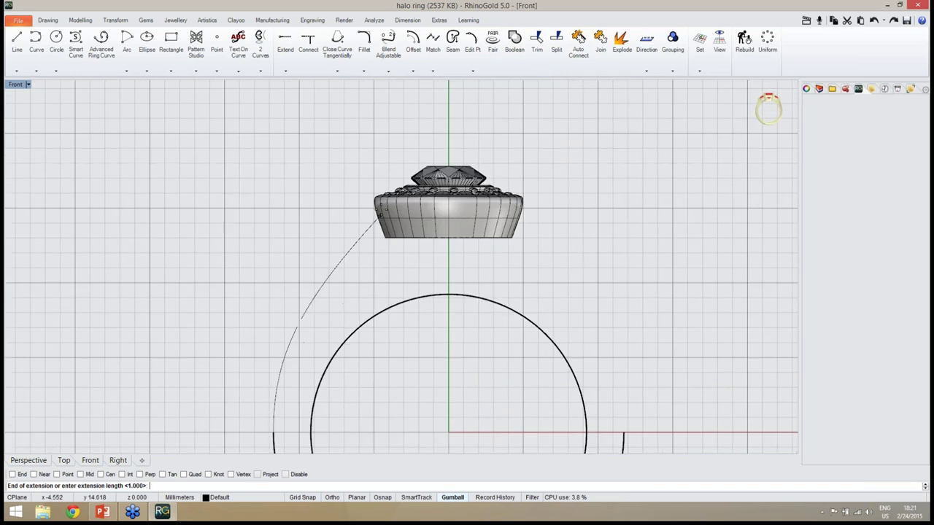
scroll(382, 212, "up", 5)
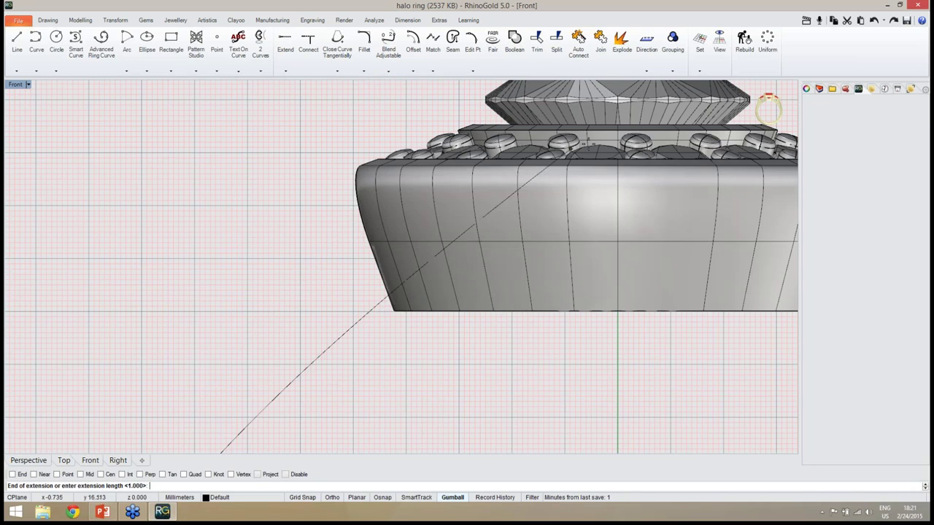
middle_click(719, 95)
left_click(720, 95)
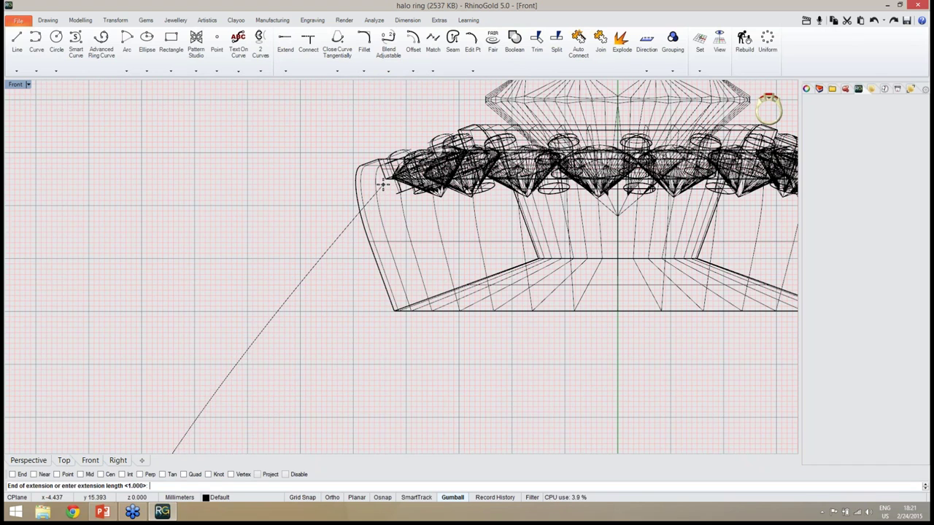
left_click(382, 184)
scroll(360, 191, "down", 5)
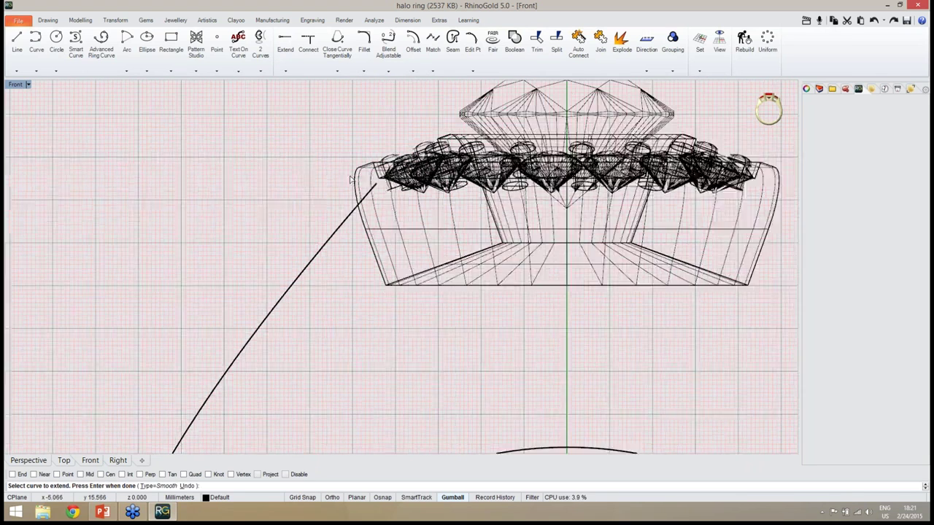
scroll(386, 256, "down", 3)
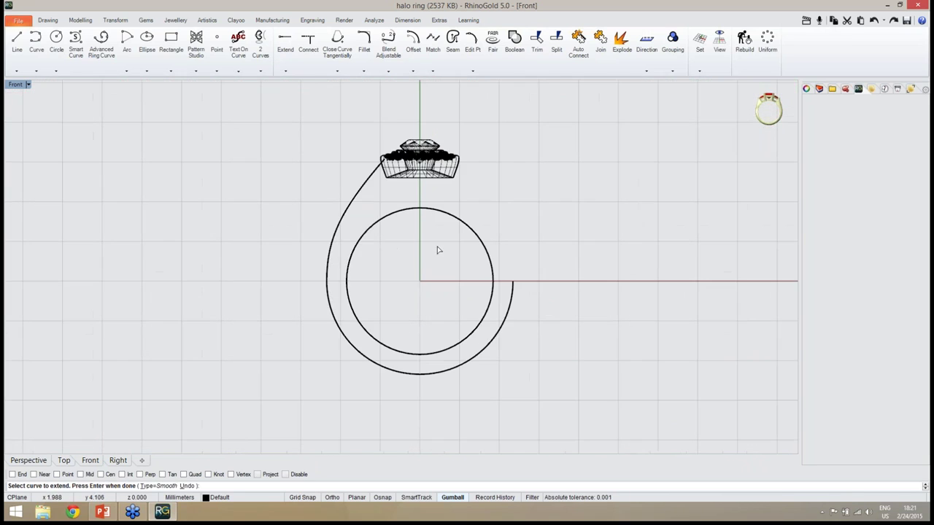
right_click_drag(444, 260, 440, 271)
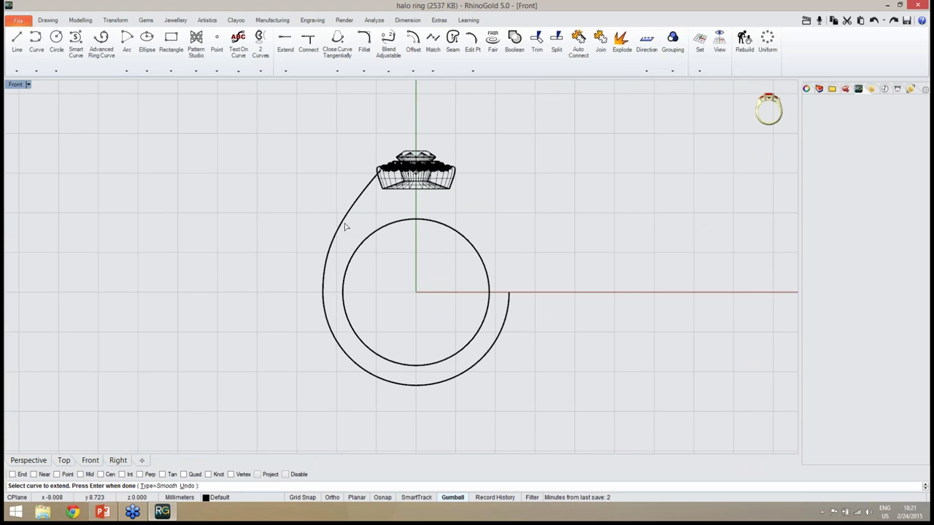
- With grid snap on, draw a vertical line about 15 mm long on the centre axis, from y -3 down to y -18, crossing both curves
left_click(16, 41)
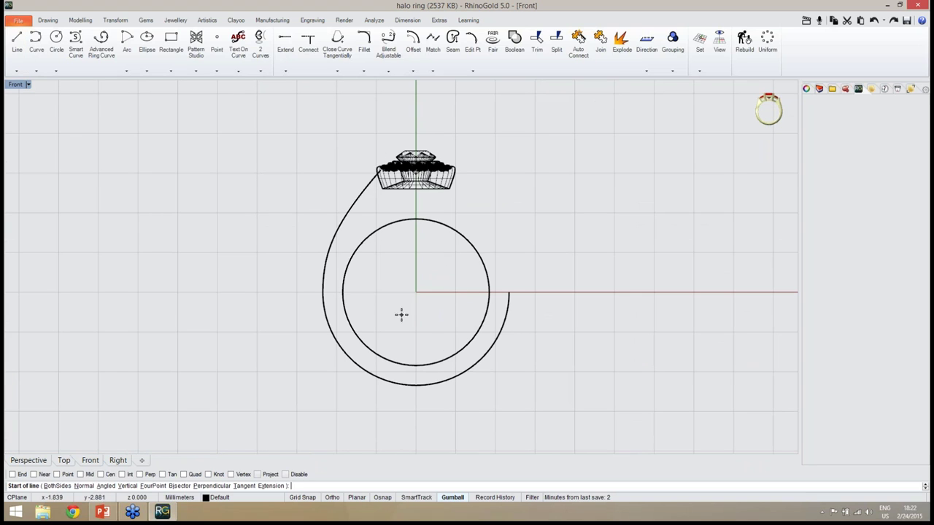
key("F9")
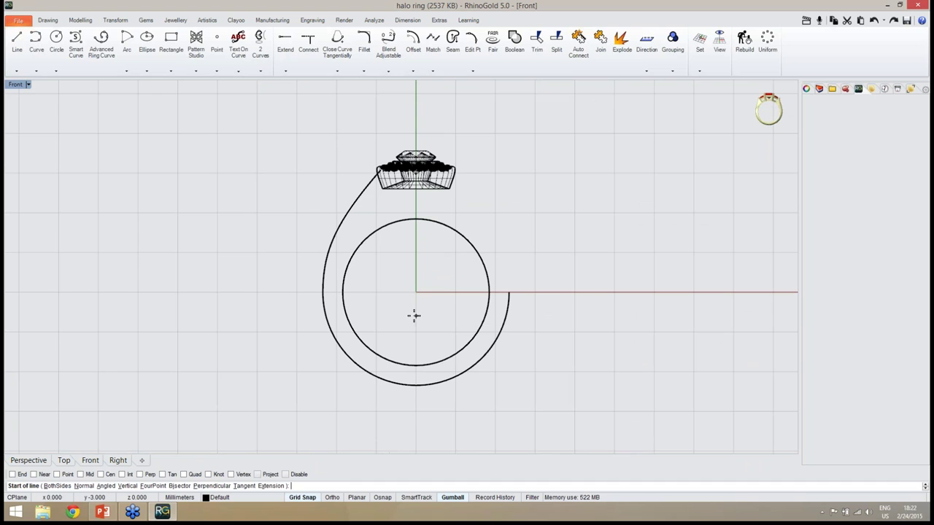
left_click(413, 315)
left_click(417, 434)
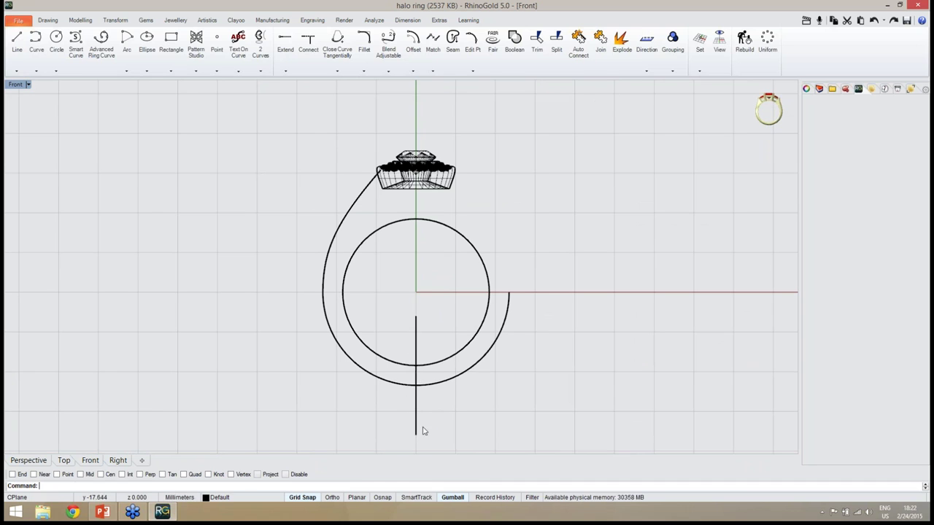
right_click_drag(435, 410, 421, 388)
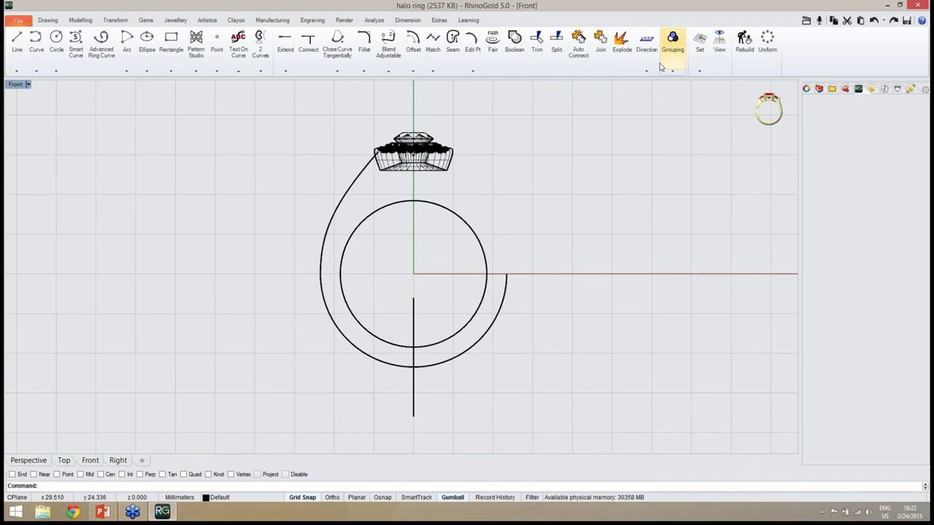
- Trim away the right part of the outer curve at the vertical line, and delete that line
left_click(538, 45)
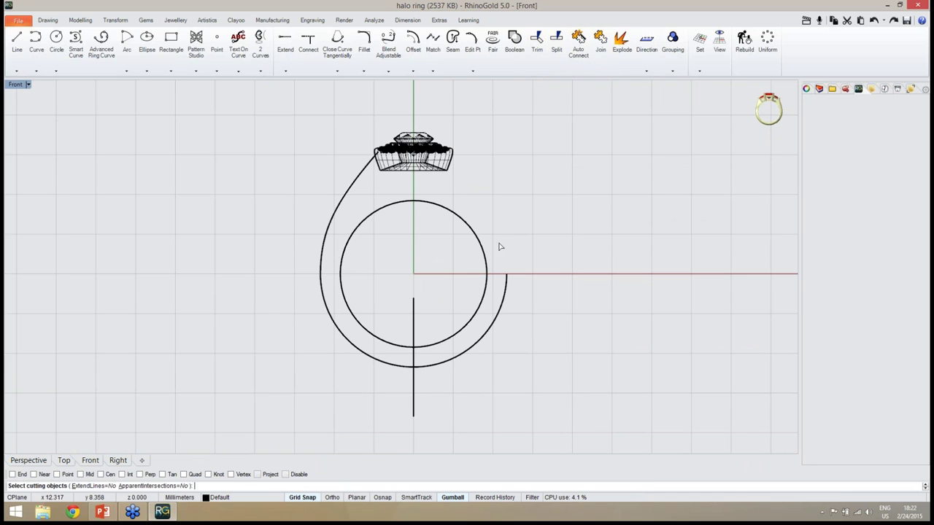
left_click(414, 333)
key("Return")
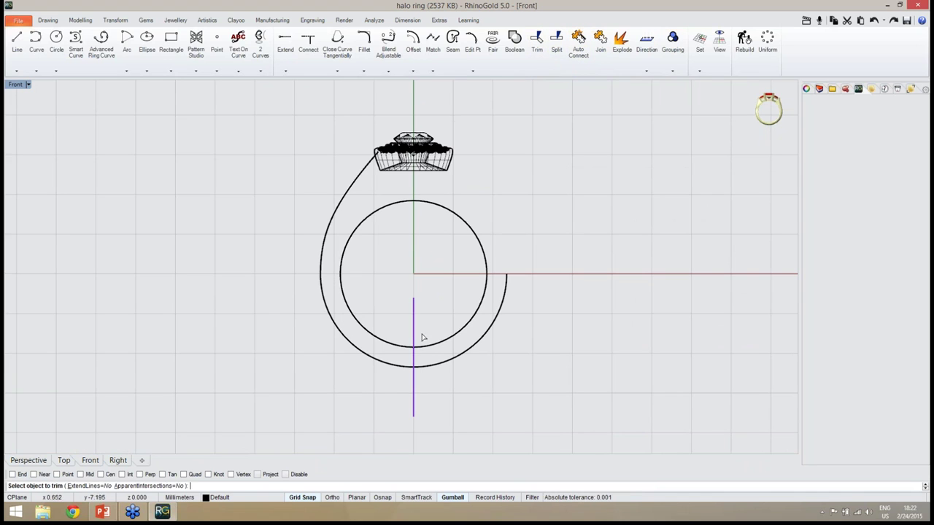
left_click(444, 362)
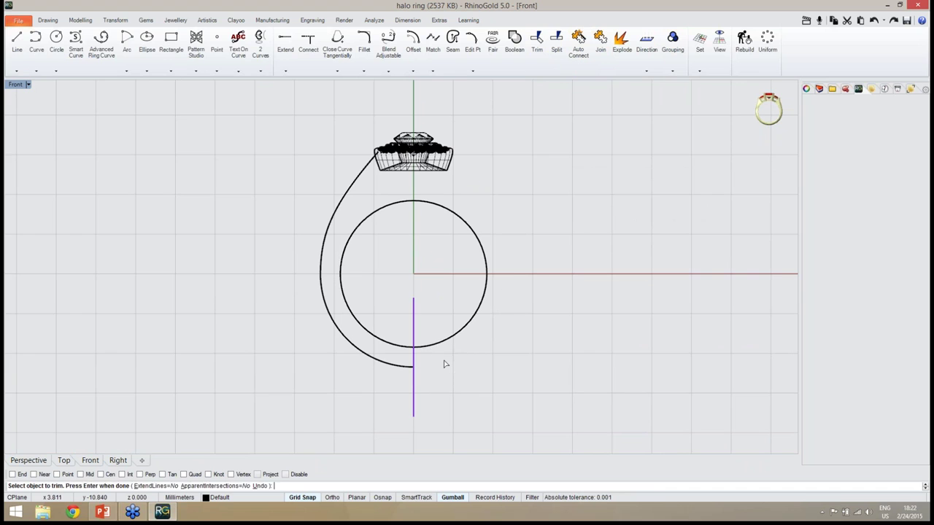
key("Return")
left_click(414, 337)
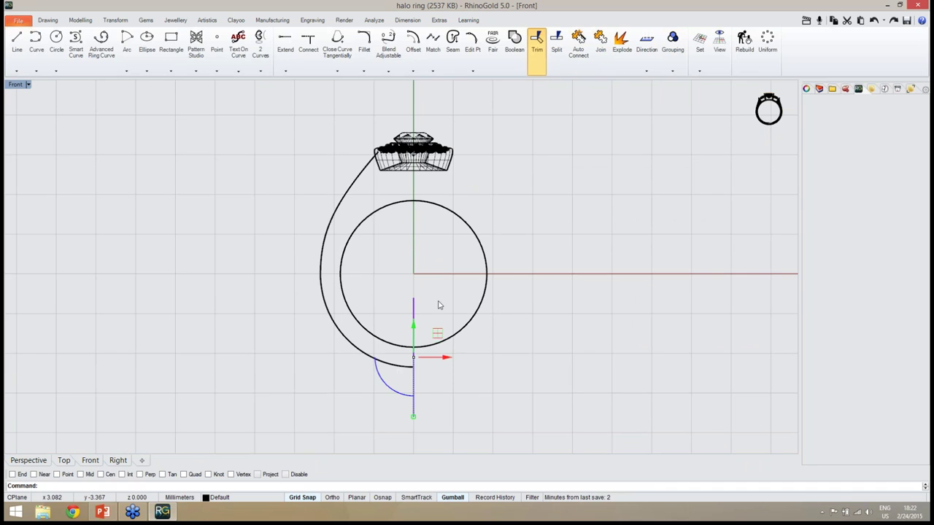
key("Delete")
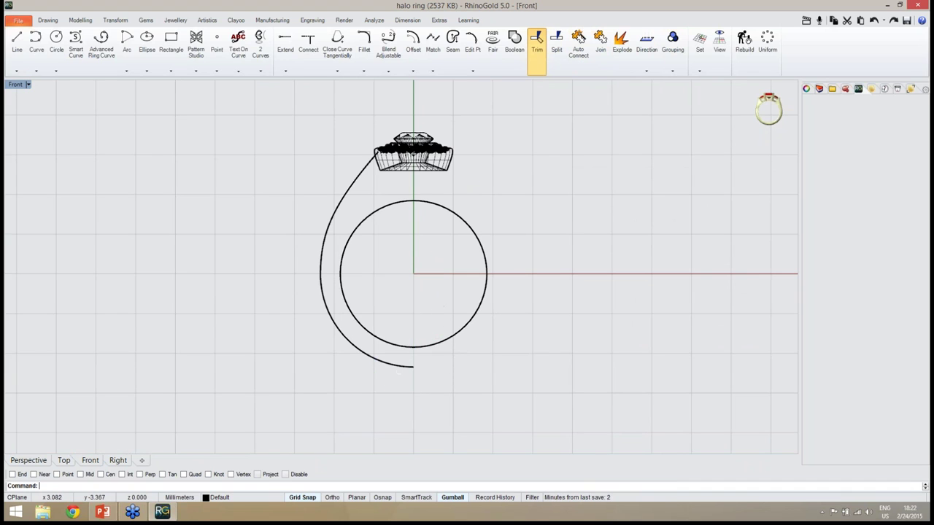
- Mirror the left half of the outer shank curve across the vertical centre axis with Symmetry Horizontal
left_click(411, 368)
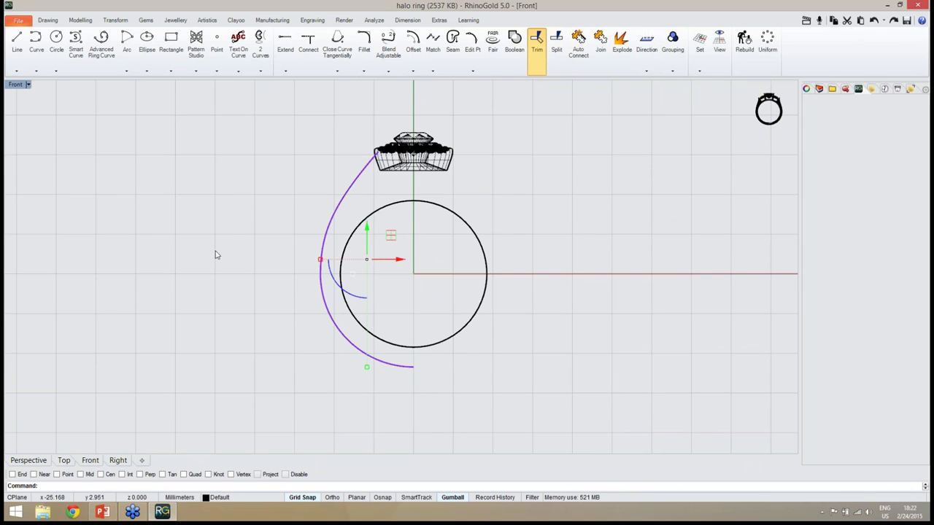
right_click_drag(246, 213, 229, 231)
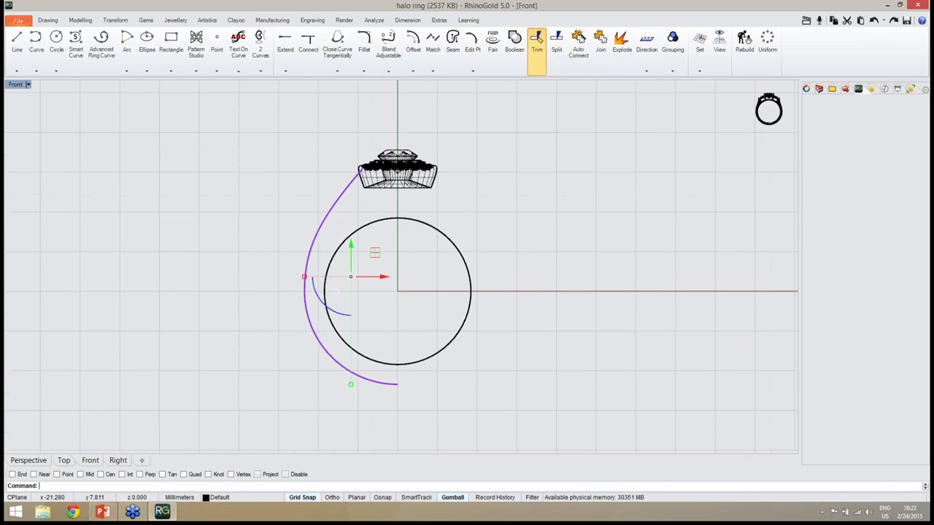
left_click(109, 21)
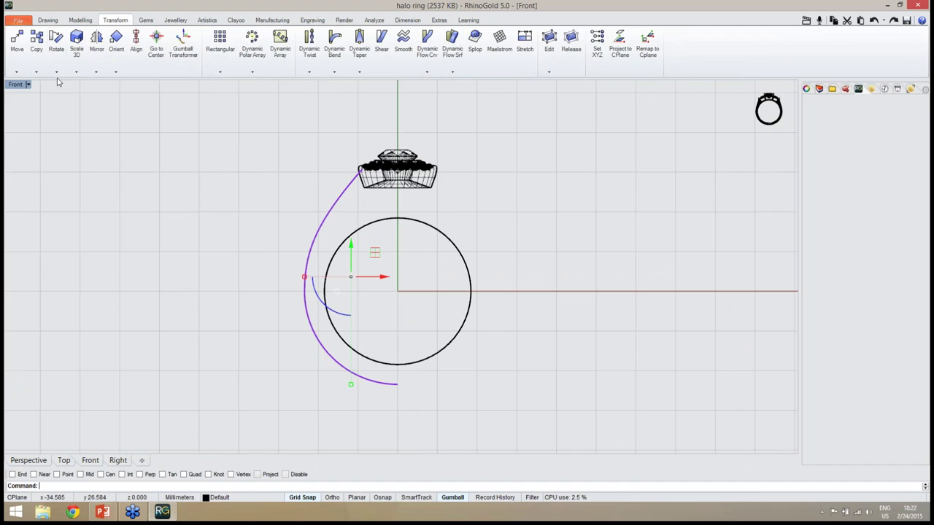
left_click(94, 73)
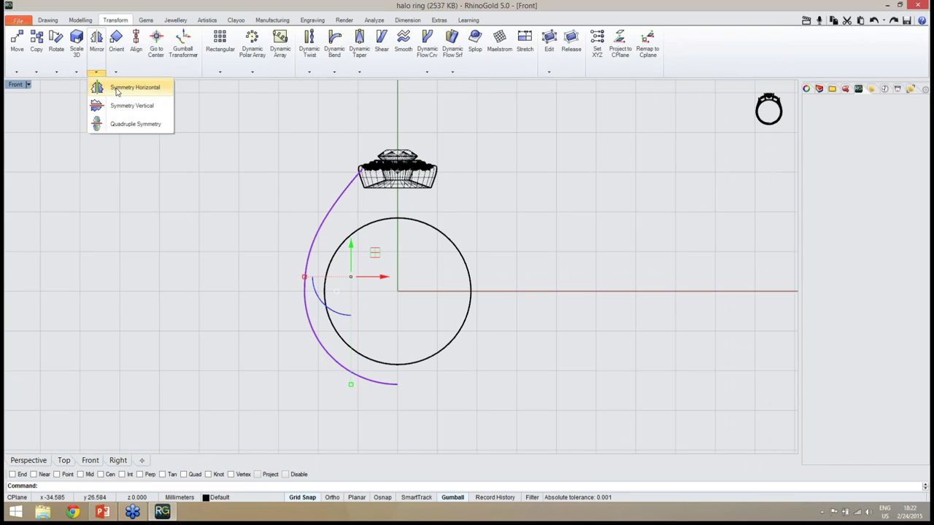
left_click(117, 89)
right_click_drag(246, 224, 321, 217)
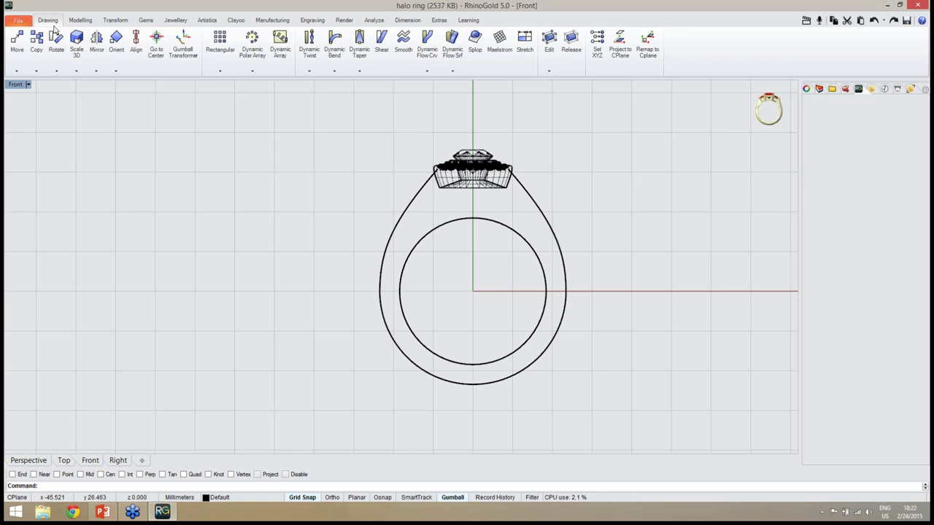
- Join the two mirrored halves of the outer shank profile into one curve, and check that it selects as a whole
left_click(48, 20)
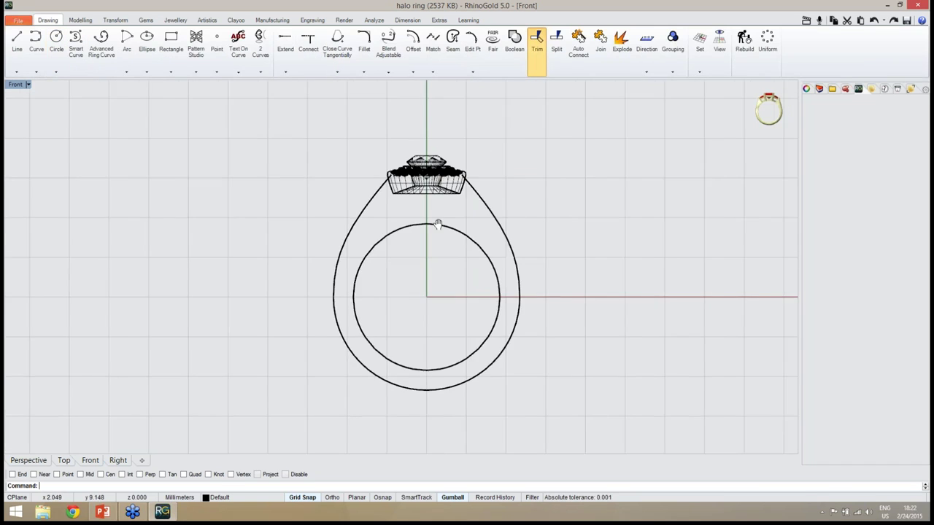
right_click_drag(440, 215, 426, 263)
scroll(425, 262, "up", 2)
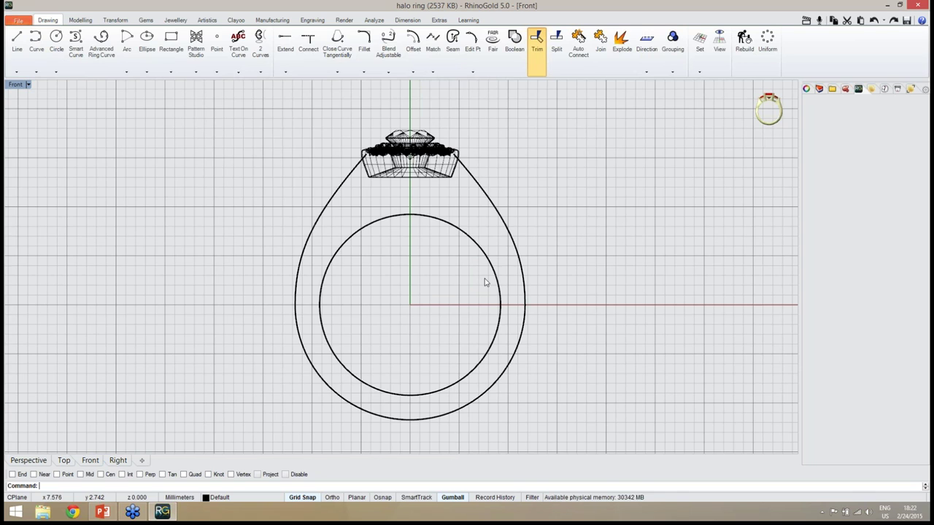
right_click_drag(483, 297, 488, 281)
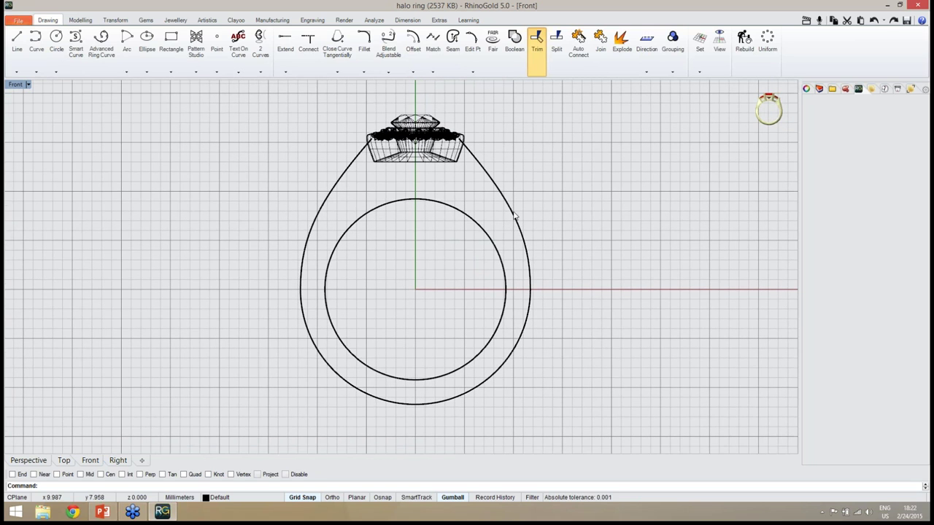
right_click_drag(465, 241, 499, 248)
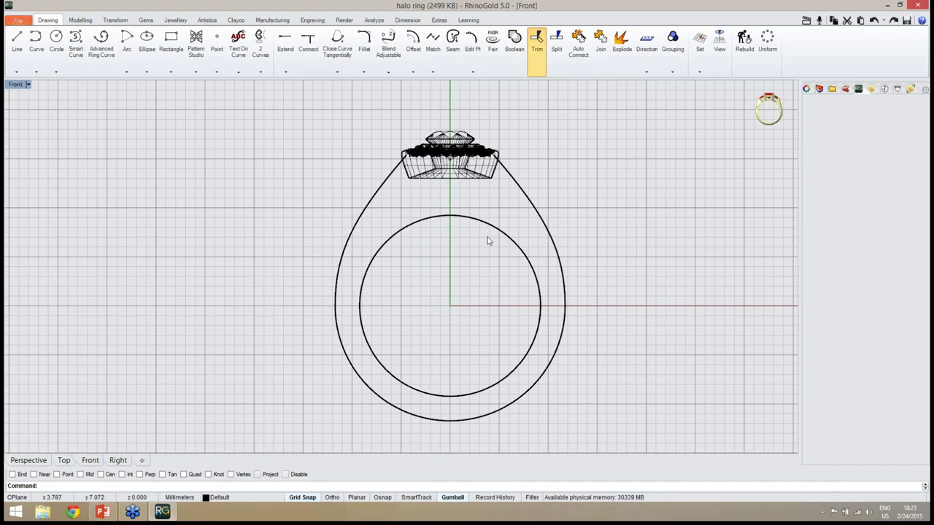
right_click_drag(487, 241, 480, 251)
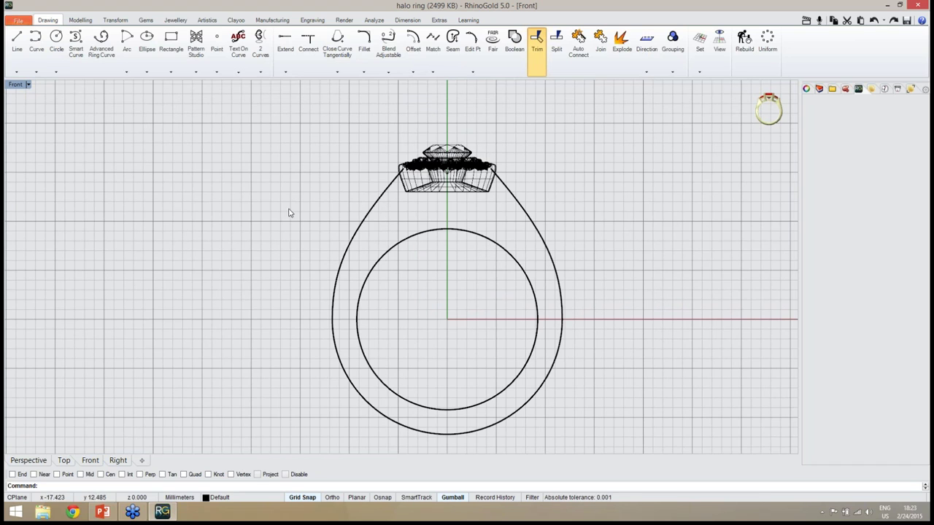
left_click(358, 235)
left_click(286, 244)
left_click(550, 257)
left_click(323, 222)
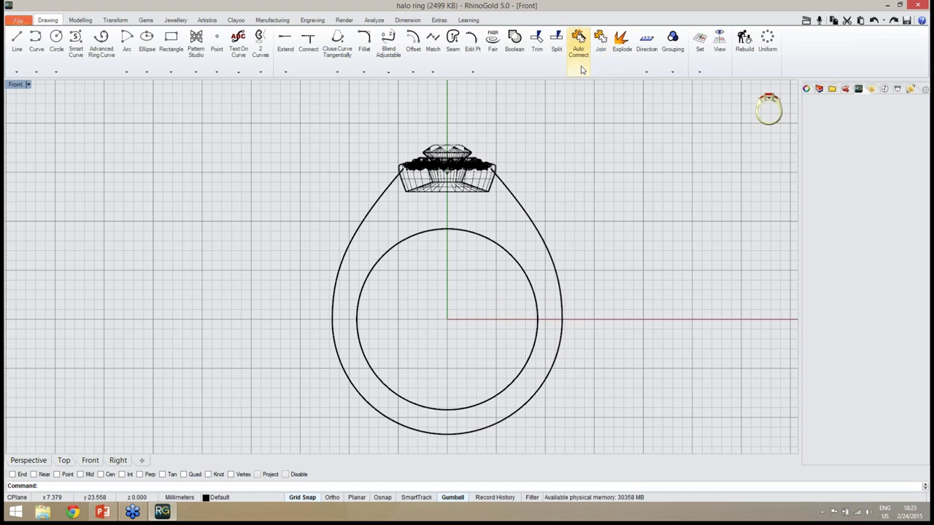
left_click(529, 212)
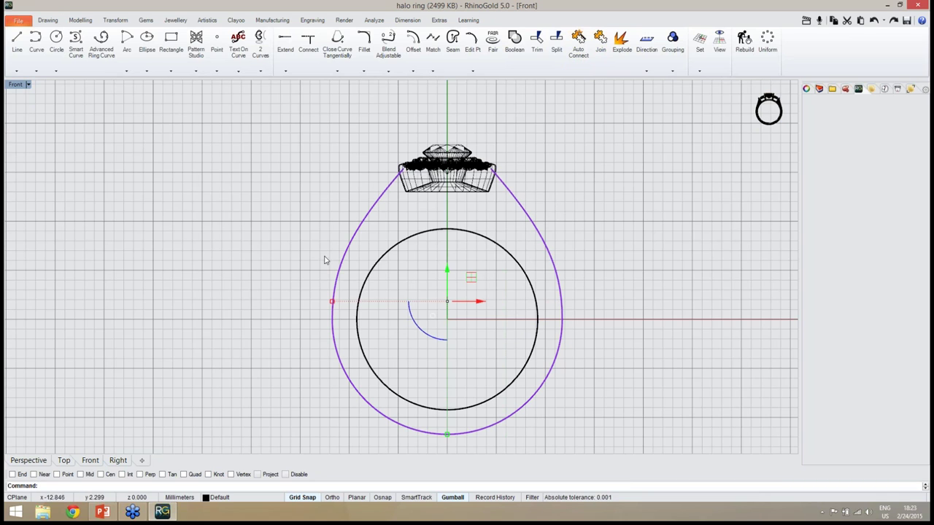
left_click(303, 231)
right_click_drag(499, 233, 480, 243)
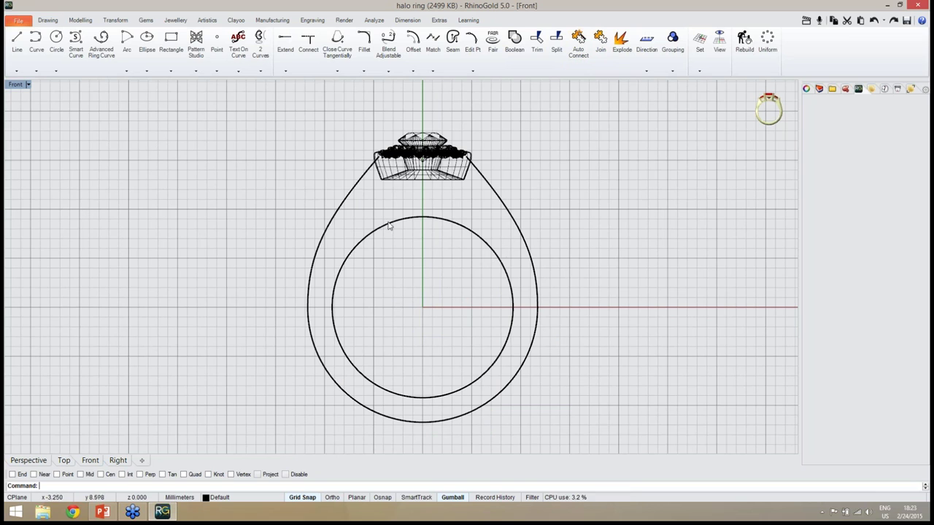
- Offset the outer shank curve inward by 2.2 mm
right_click_drag(392, 223, 413, 213)
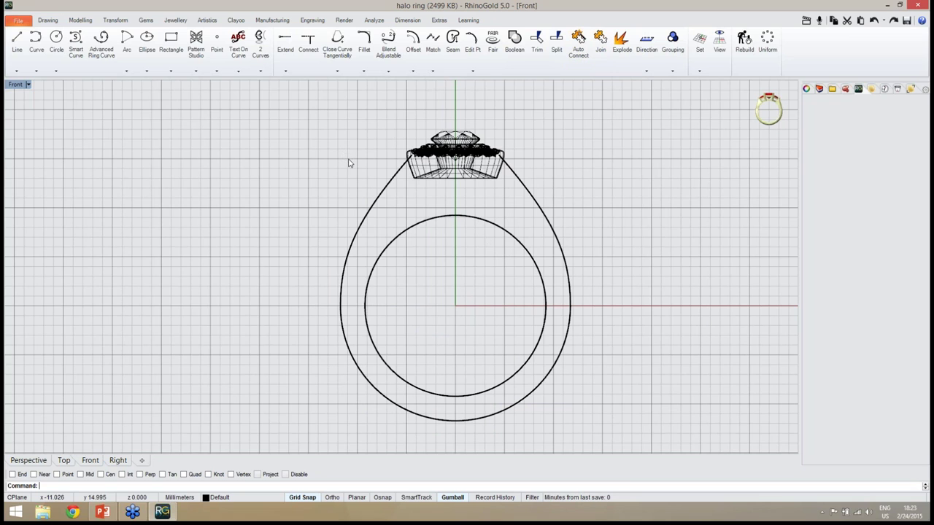
left_click(413, 53)
left_click(371, 208)
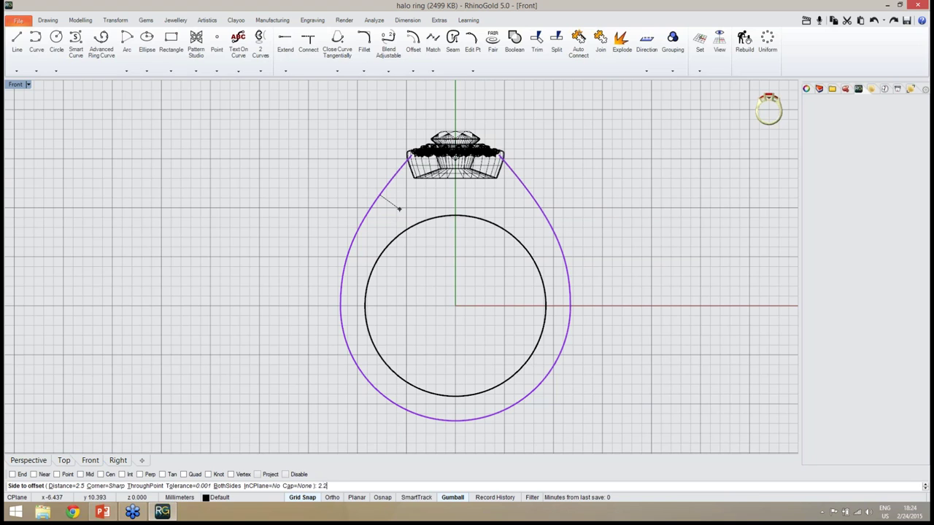
key("Return")
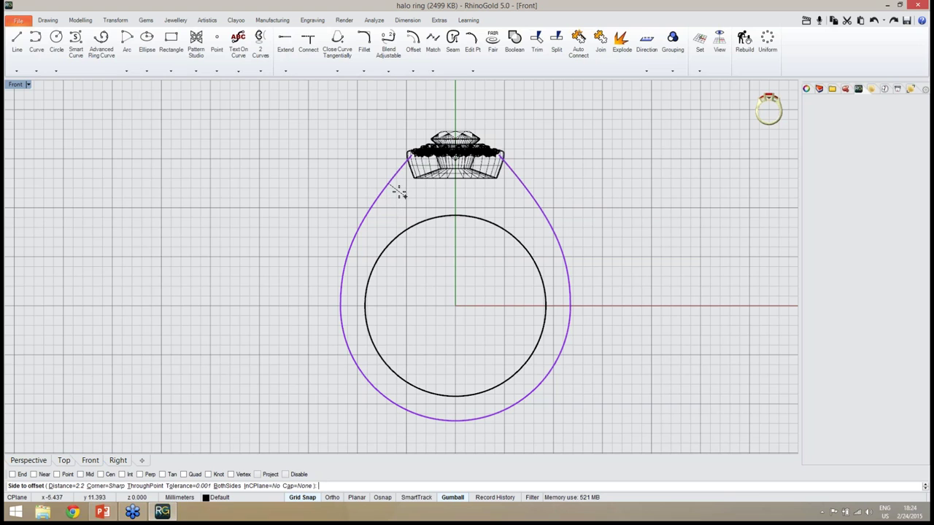
left_click(403, 193)
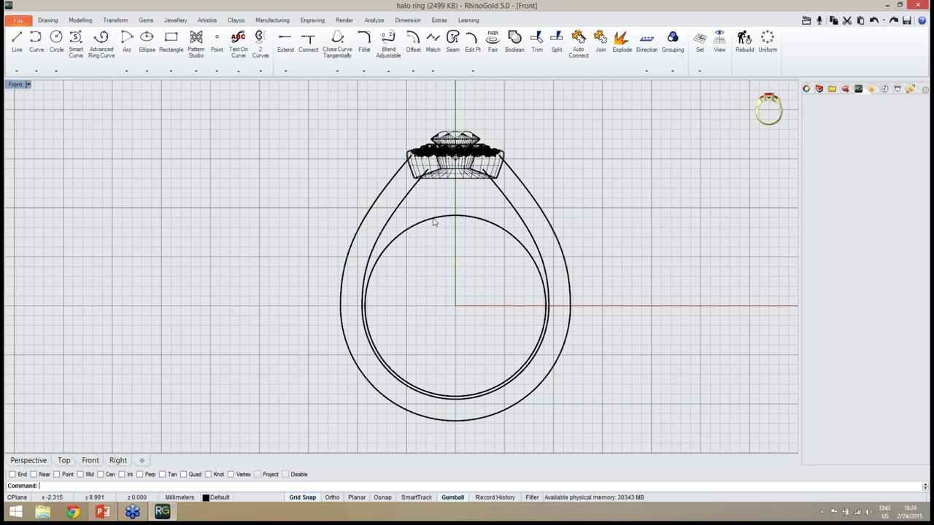
- Offset the inner finger circle outward by 2.2 mm and clear the selection
left_click(434, 221)
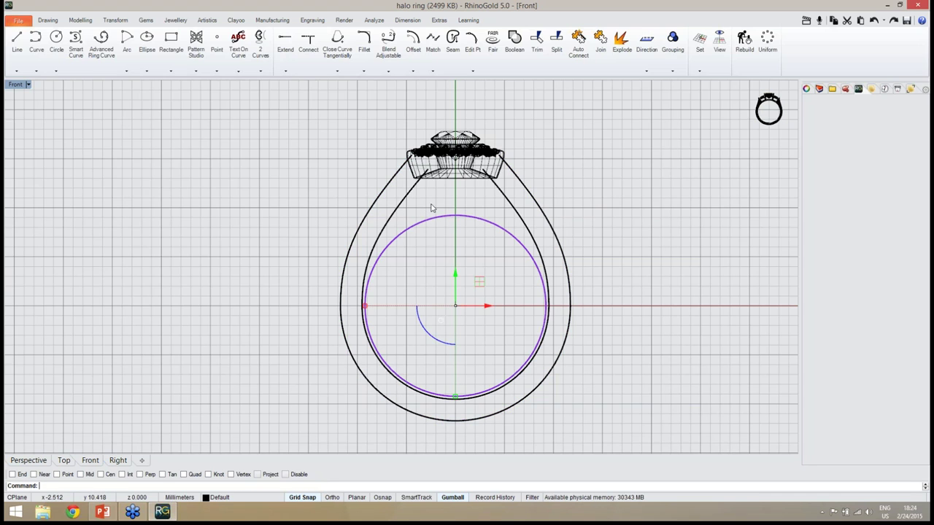
key("Return")
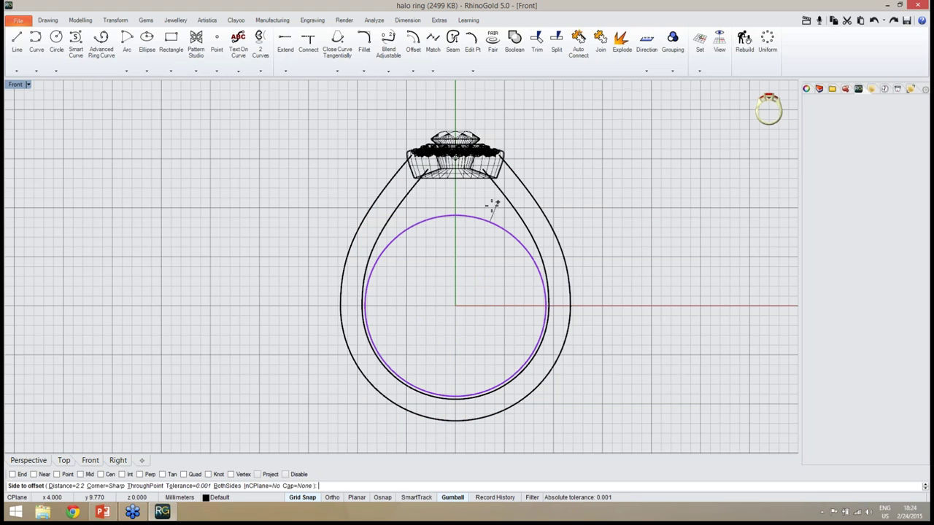
left_click(447, 196)
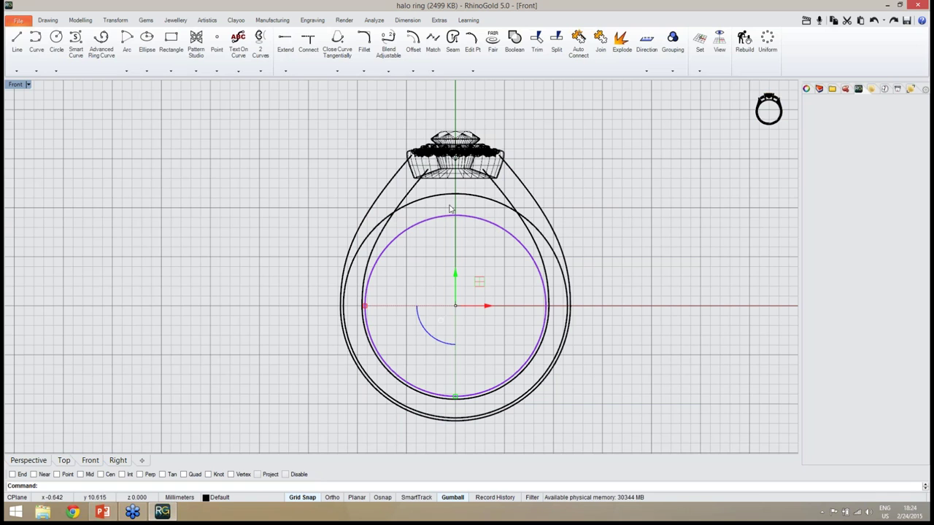
key("Escape")
- Hide the original finger circle and the outer shank curve, leaving the two offset curves displayed
right_click_drag(438, 232, 436, 245)
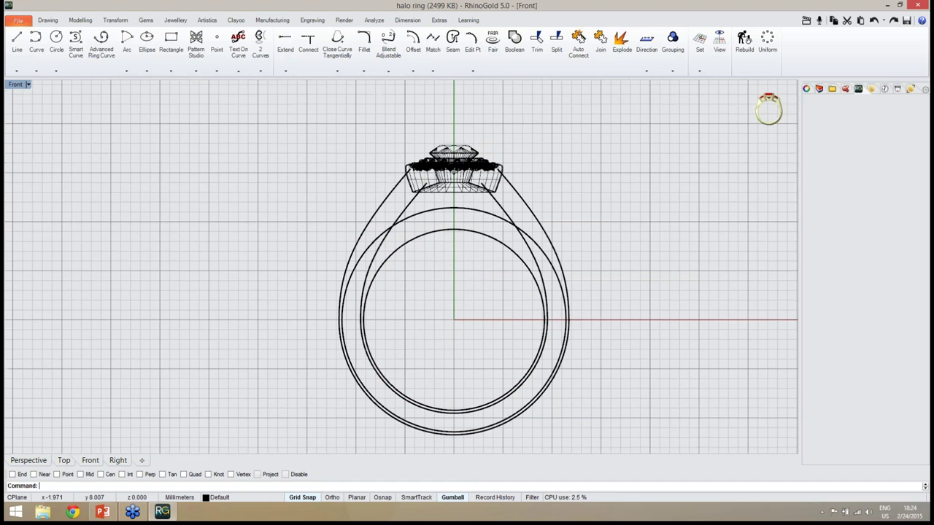
left_click(420, 240)
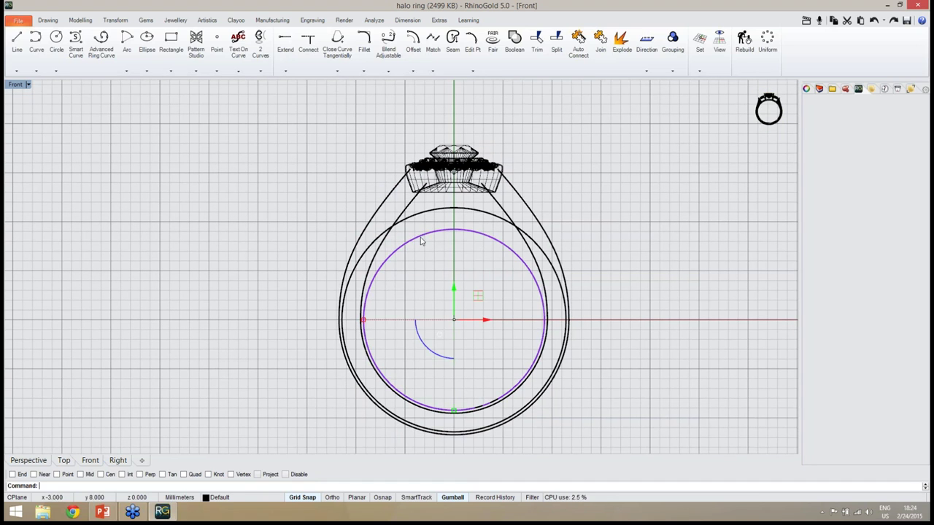
left_click(384, 208, "shift")
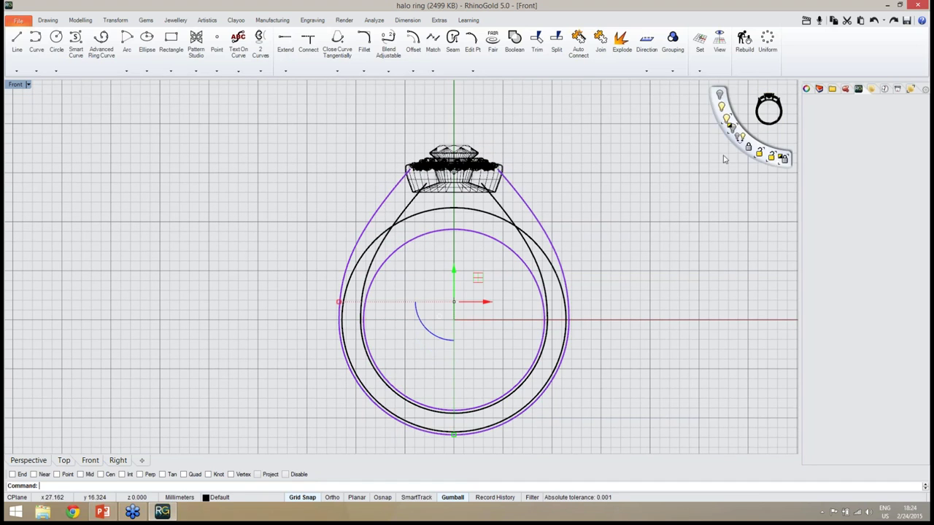
left_click(718, 95)
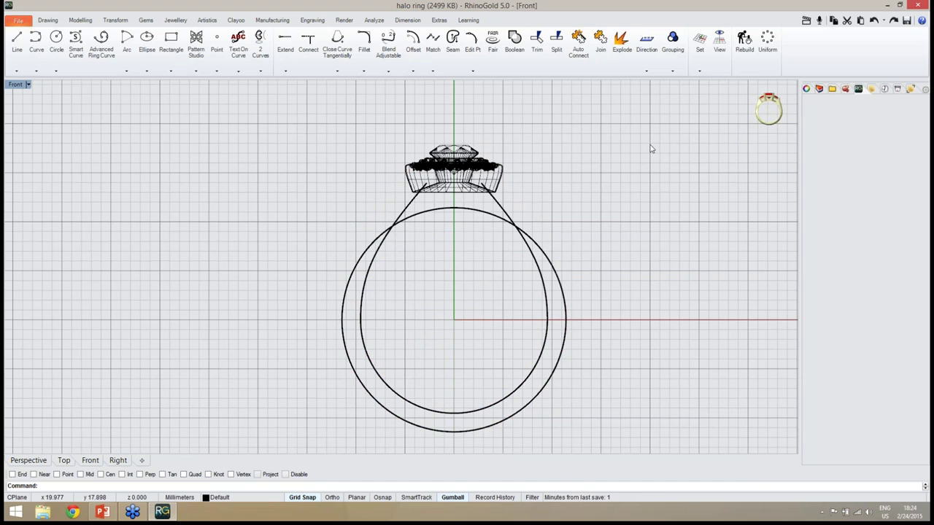
- Trim the two offset curves against each other, removing everything below their crossings so only the pointed opening under the halo remains
right_click_drag(651, 139, 615, 142)
scroll(467, 251, "up", 3)
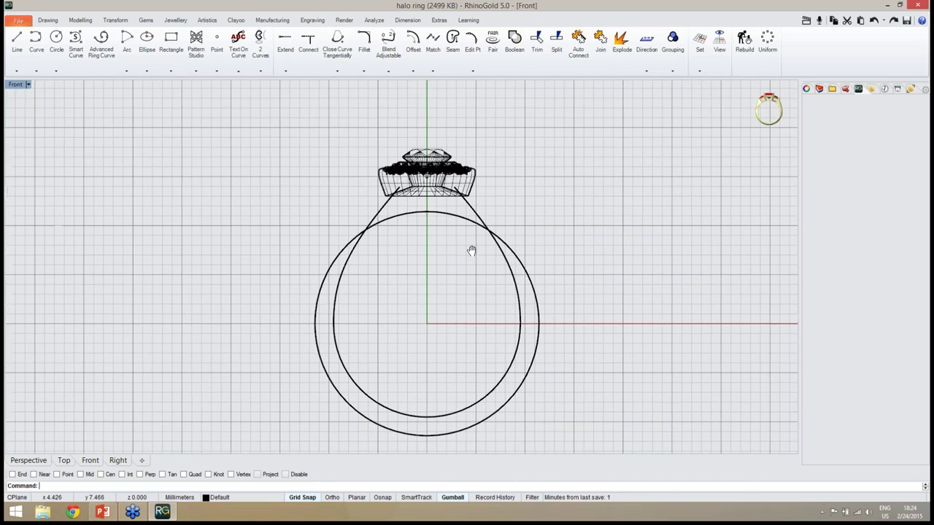
right_click_drag(473, 229, 429, 227)
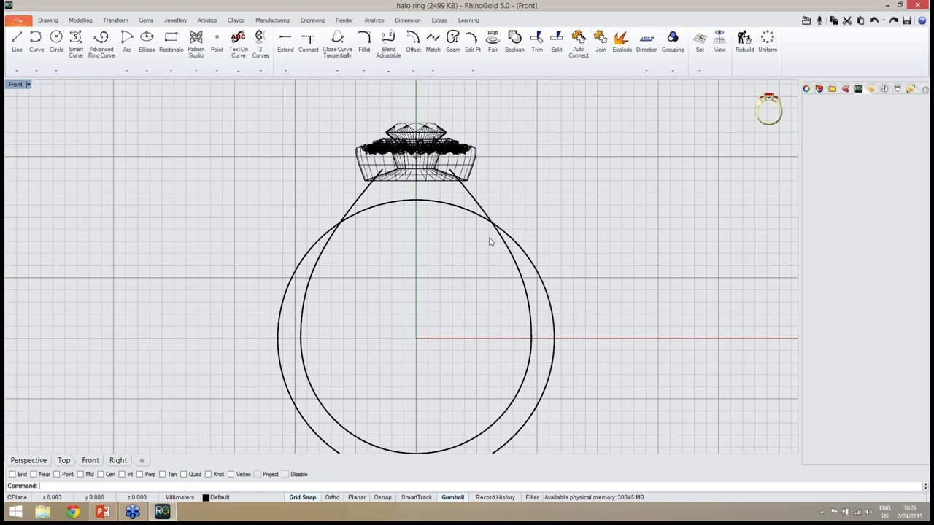
left_click(543, 57)
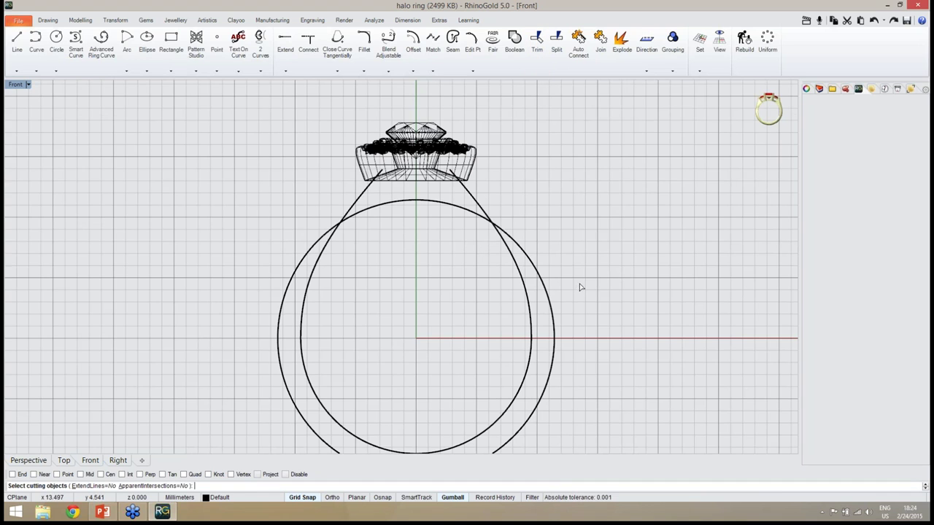
left_click_drag(443, 258, 444, 259)
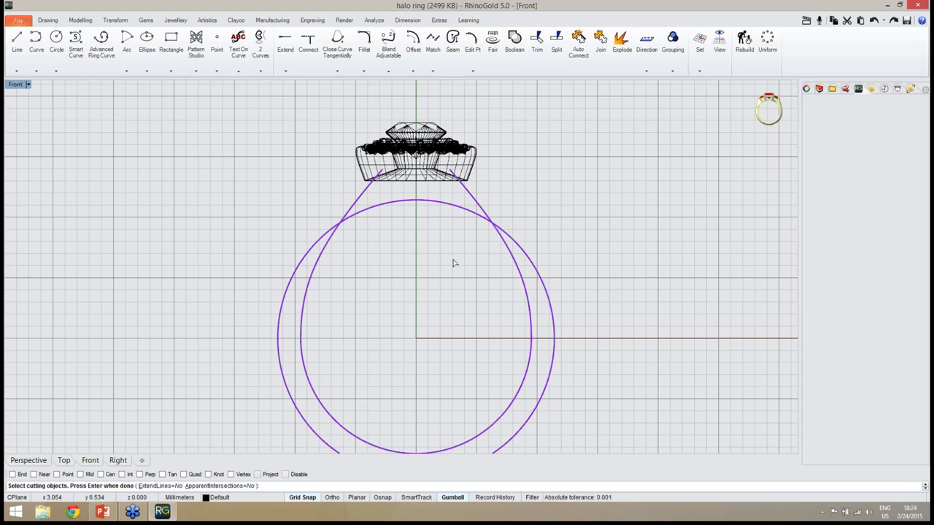
key("Return")
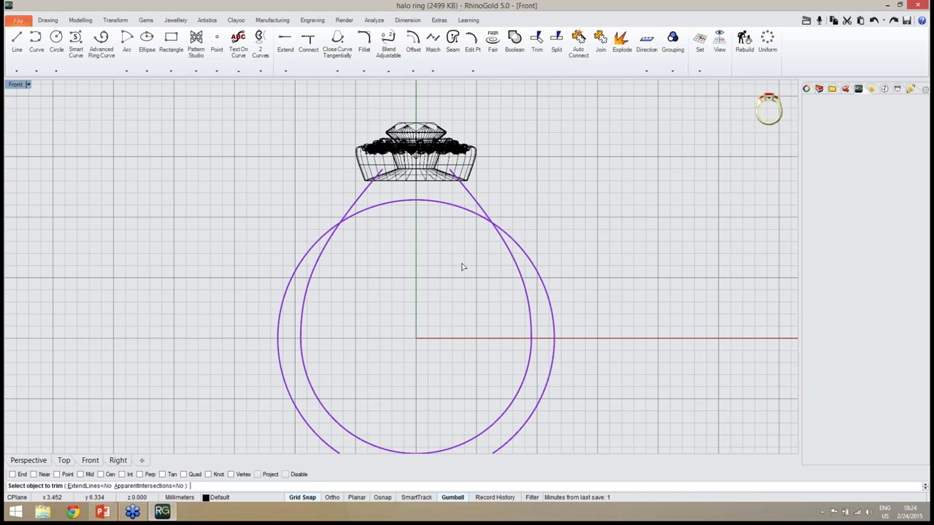
left_click(520, 274)
left_click(522, 253)
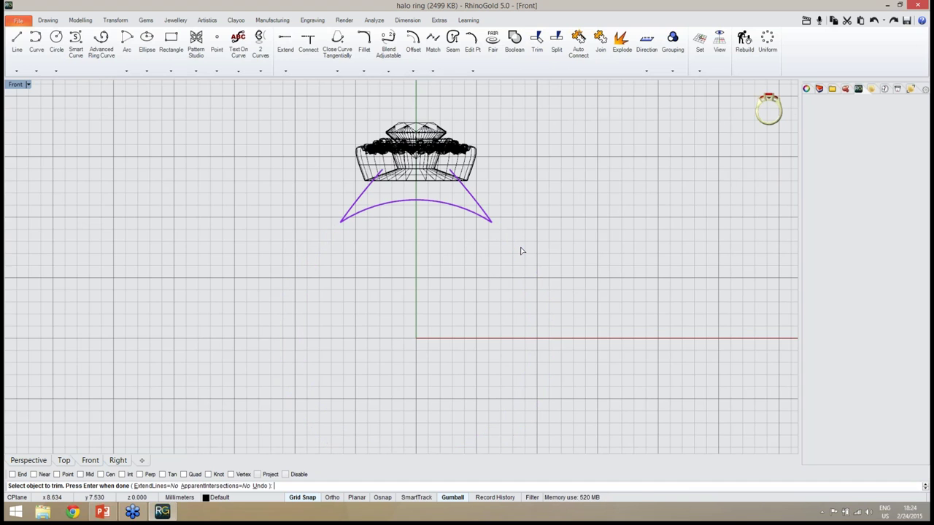
key("Return")
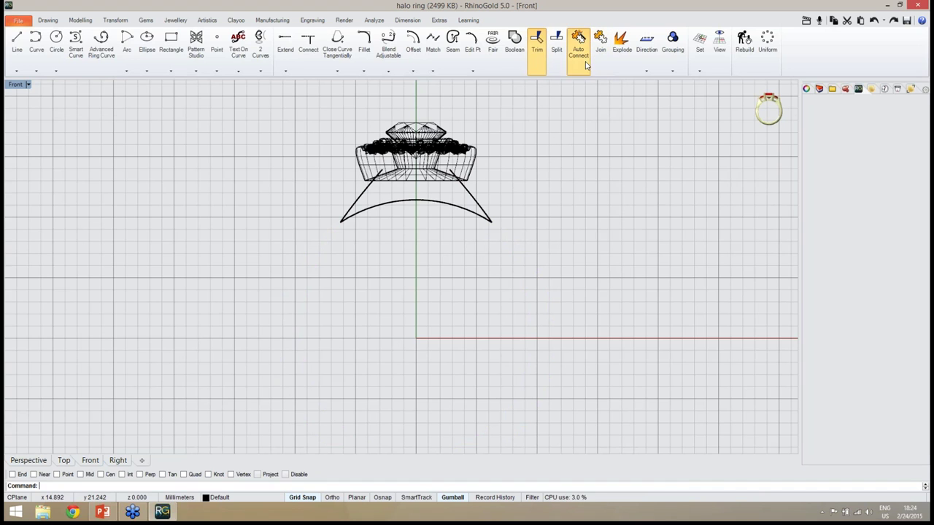
- Show the hidden finger circle and outer shank curve again alongside the trimmed opening
mouse_move(716, 93)
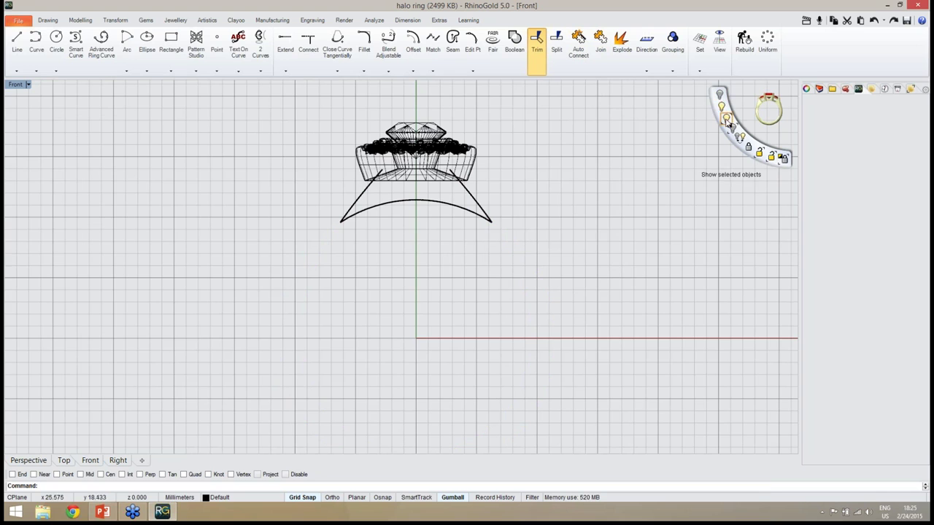
left_click(720, 94)
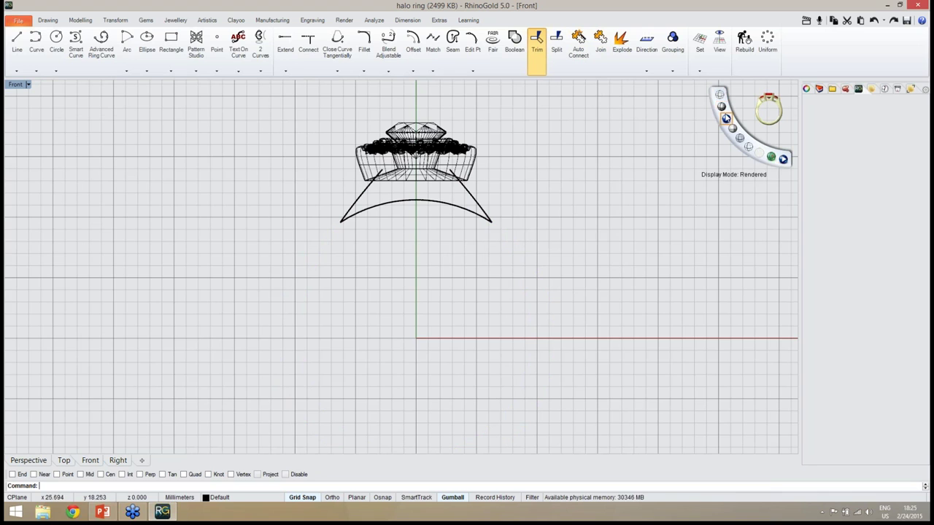
left_click(721, 107)
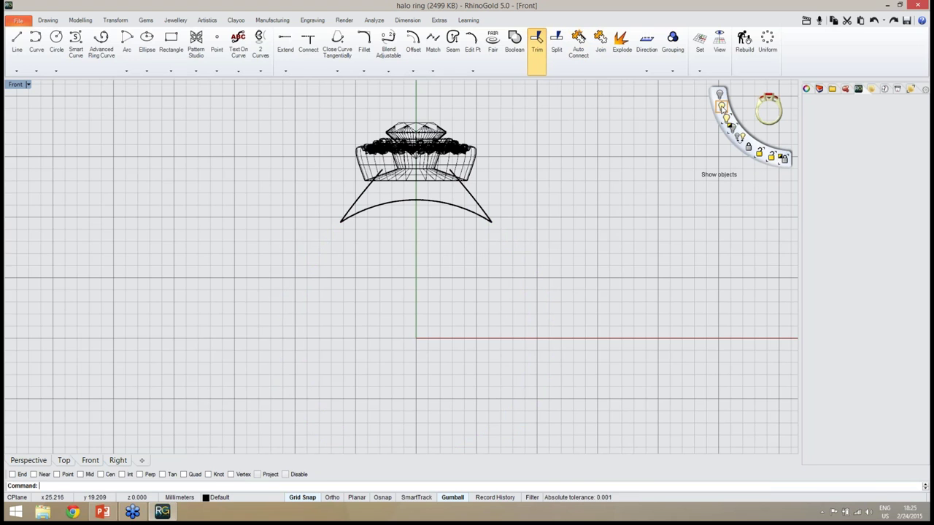
left_click(721, 107)
right_click_drag(606, 226, 547, 223)
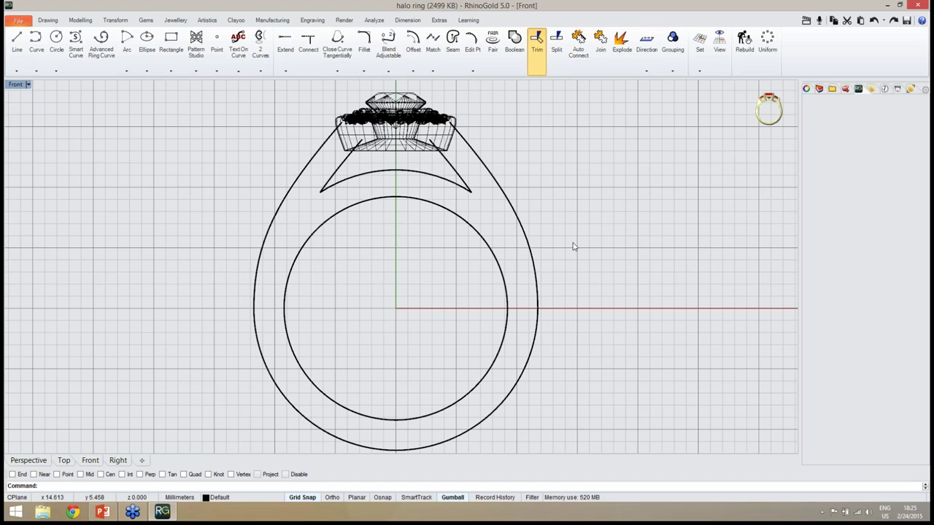
right_click_drag(408, 202, 430, 196)
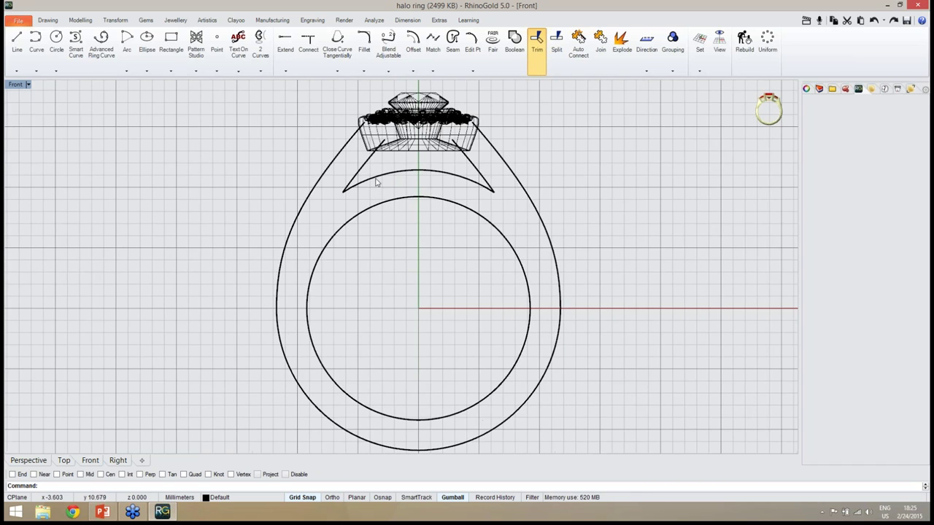
scroll(377, 182, "up", 5)
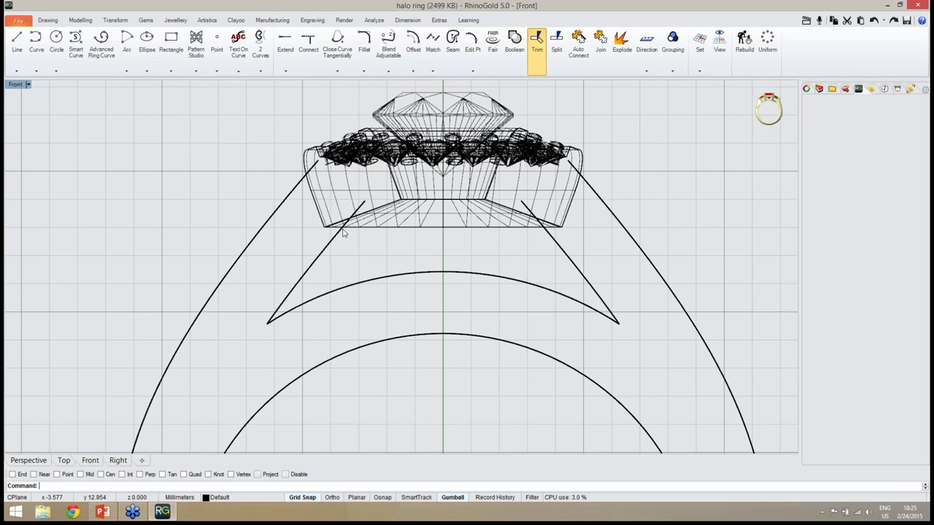
- Switch to the Perspective view and open the gem-set halo for parameter editing
left_click(42, 460)
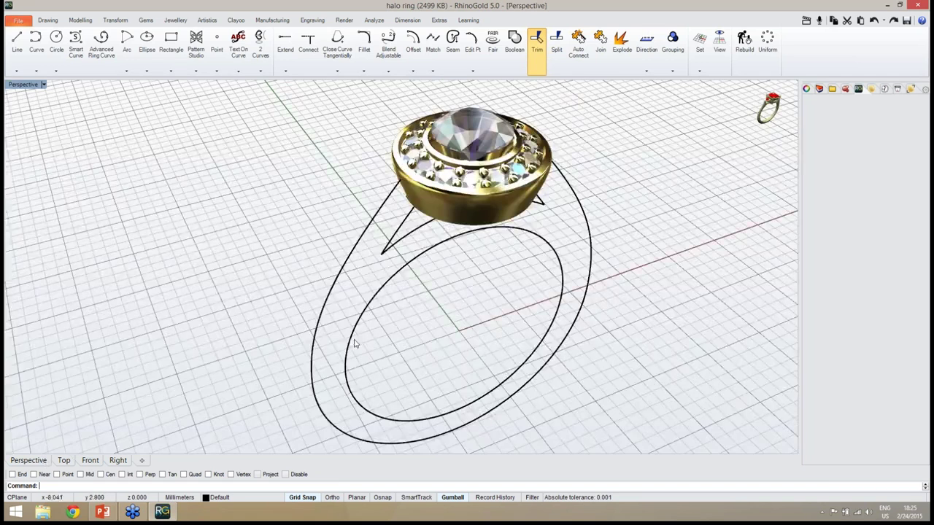
right_click_drag(355, 343, 431, 233)
scroll(482, 193, "up", 3)
scroll(414, 225, "down", 5)
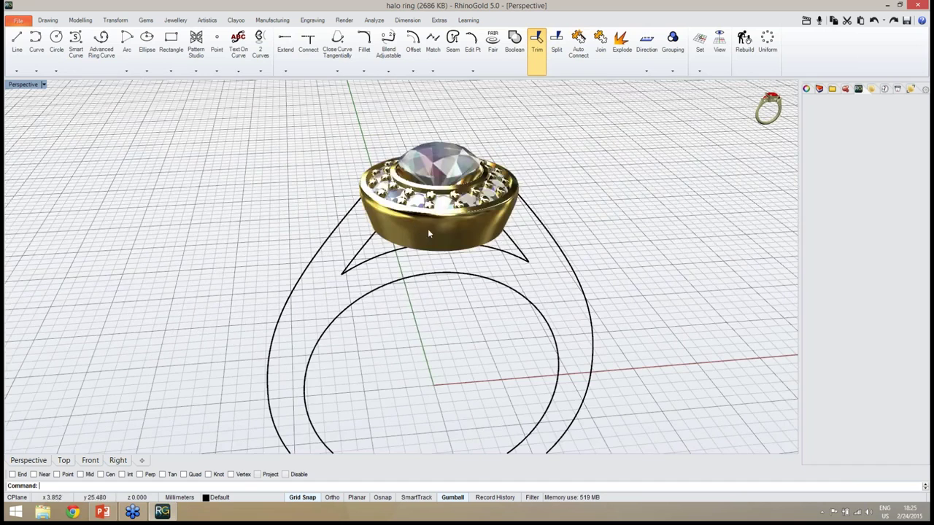
left_click(429, 232)
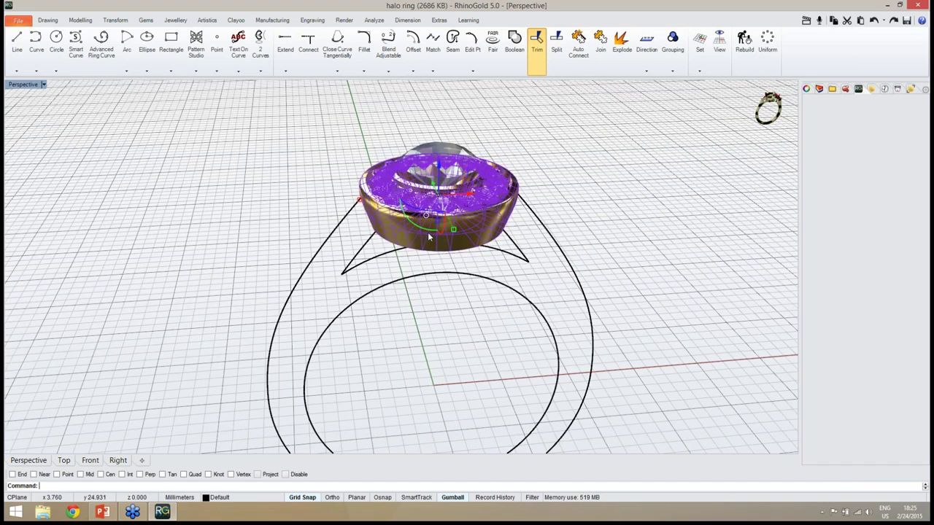
middle_click(459, 285)
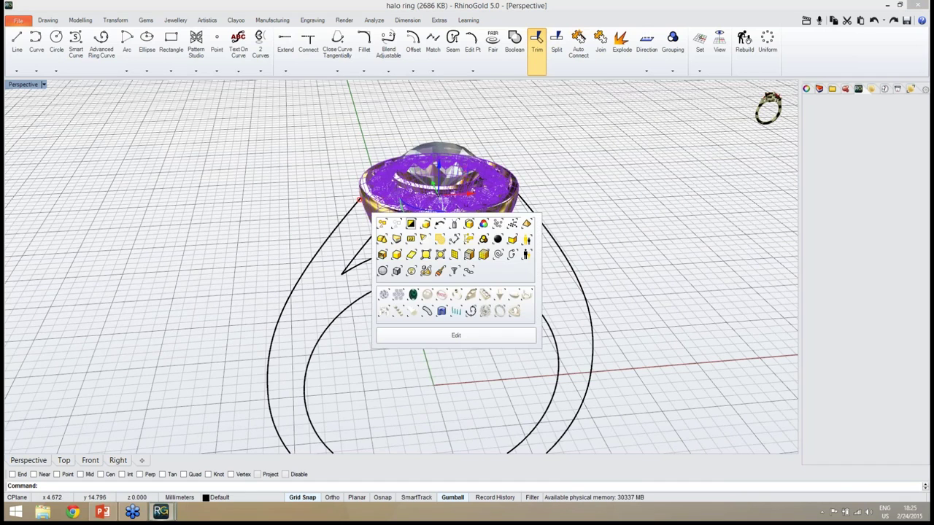
left_click(452, 337)
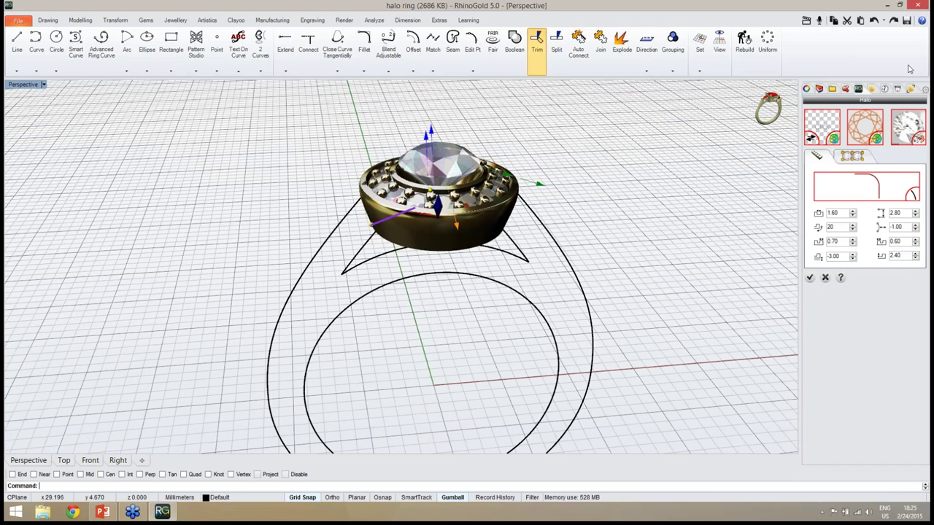
- Examine the Halo entry and its editing options in the model's history tree, and return to the RhinoGold parameters
left_click(884, 89)
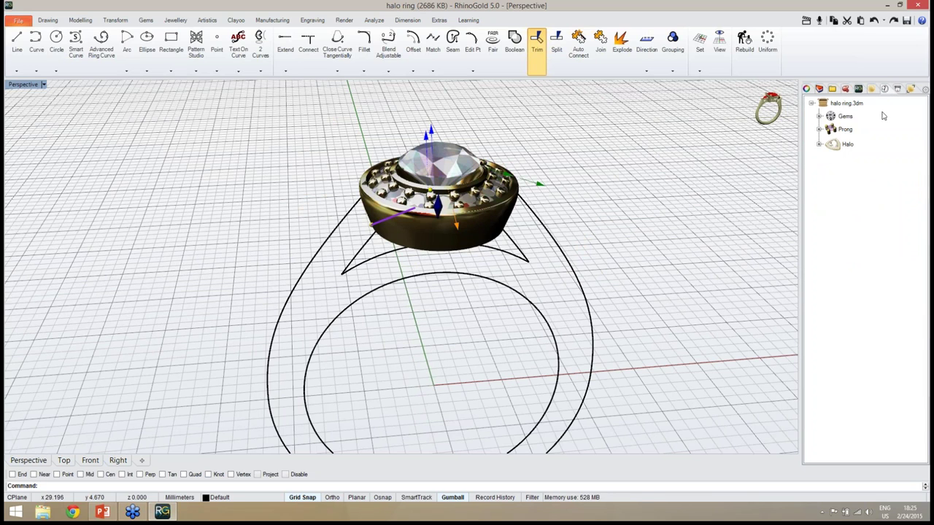
right_click(847, 146)
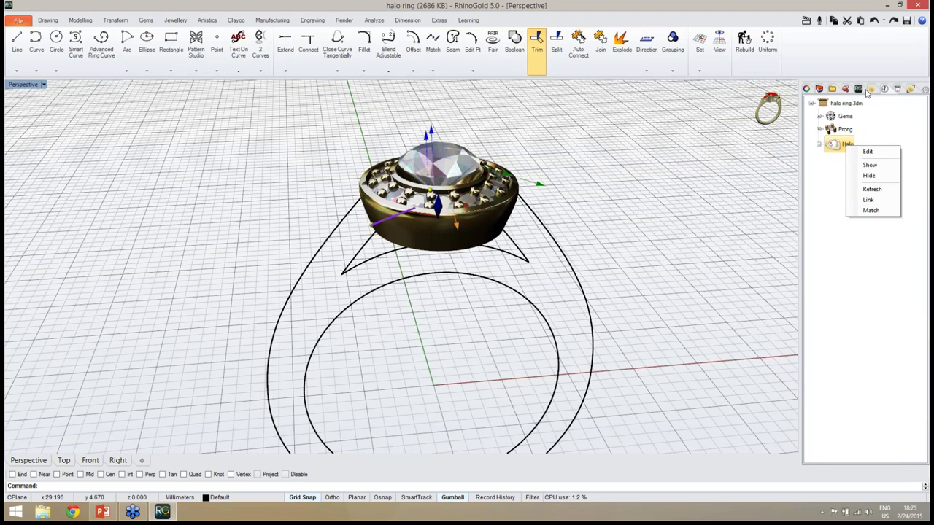
left_click(859, 89)
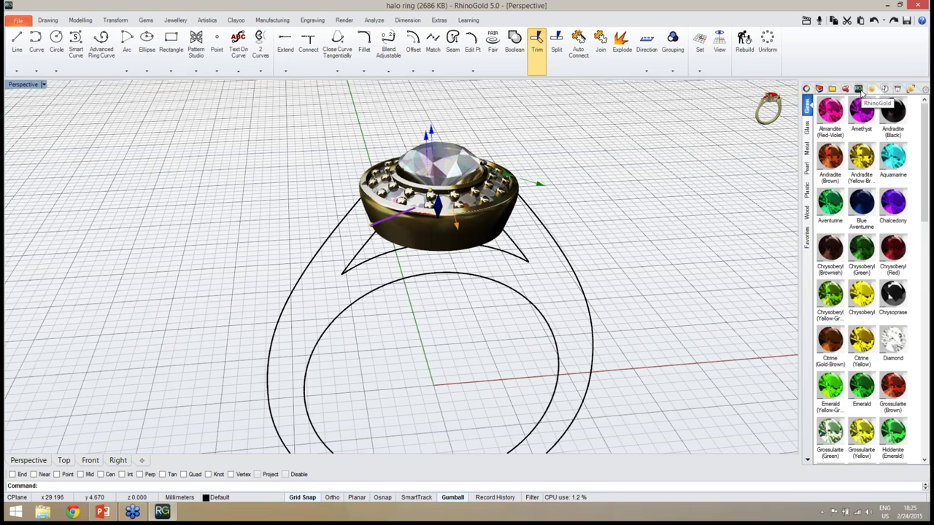
- Increase the inward taper of the halo's outer wall to 33, narrowing its base toward the opening curves
right_click_drag(638, 296, 632, 256)
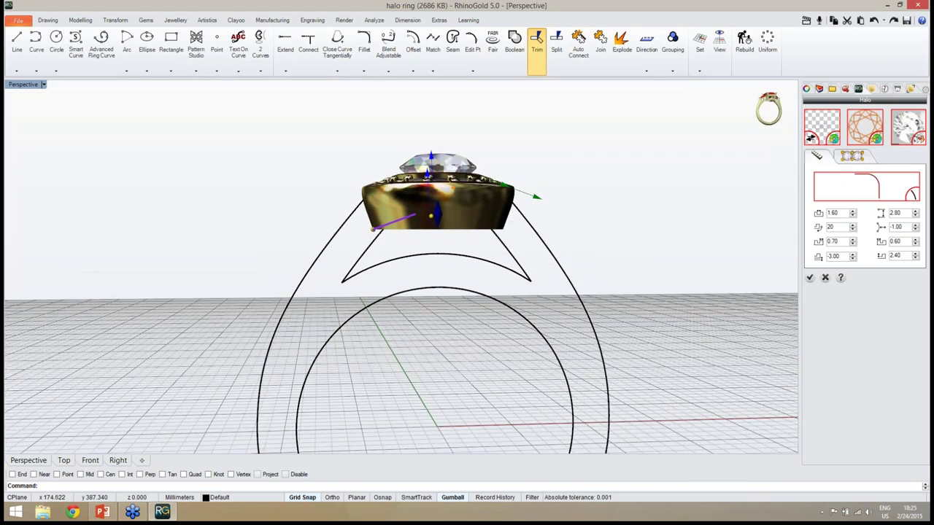
right_click_drag(558, 266, 433, 236)
scroll(410, 252, "up", 4)
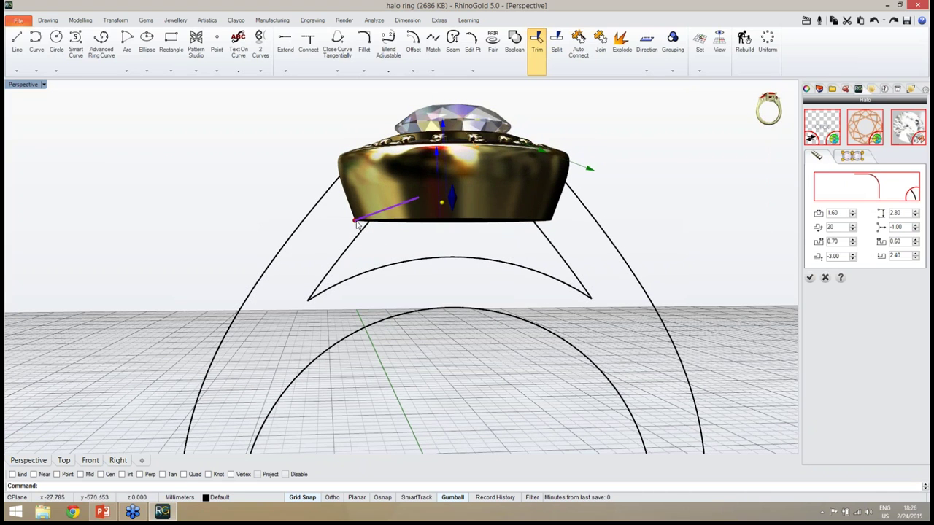
left_click_drag(355, 222, 368, 235)
right_click_drag(369, 235, 355, 314)
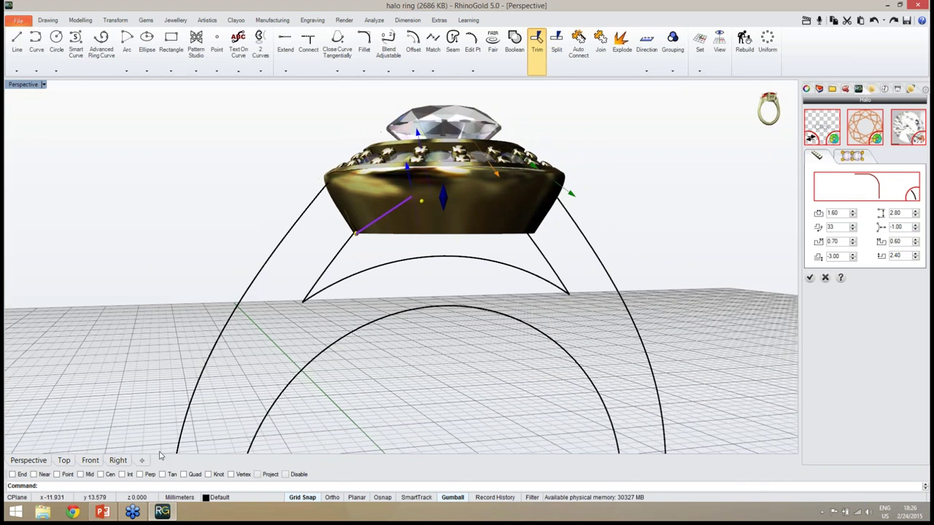
- Examine in the Front and Perspective views how the tapered halo base meets the shank and opening curves
left_click(93, 461)
scroll(368, 287, "up", 5)
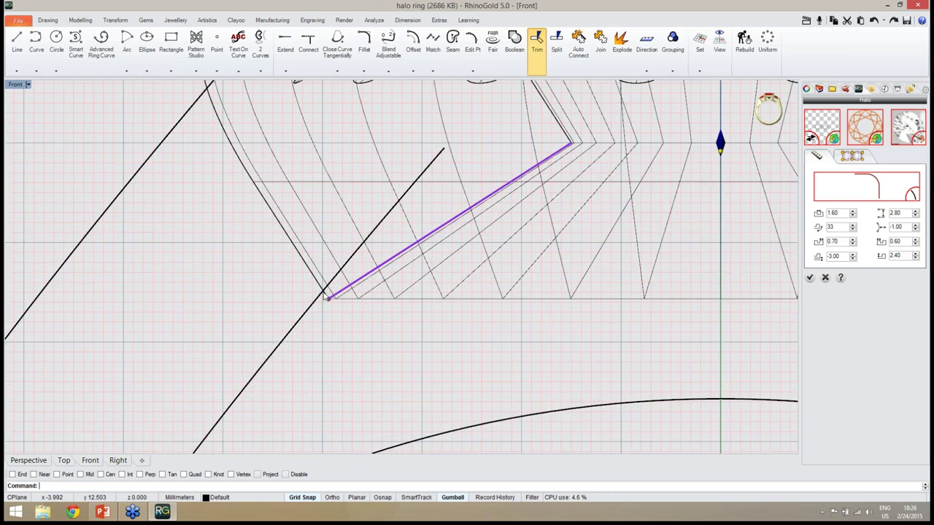
scroll(321, 297, "down", 4)
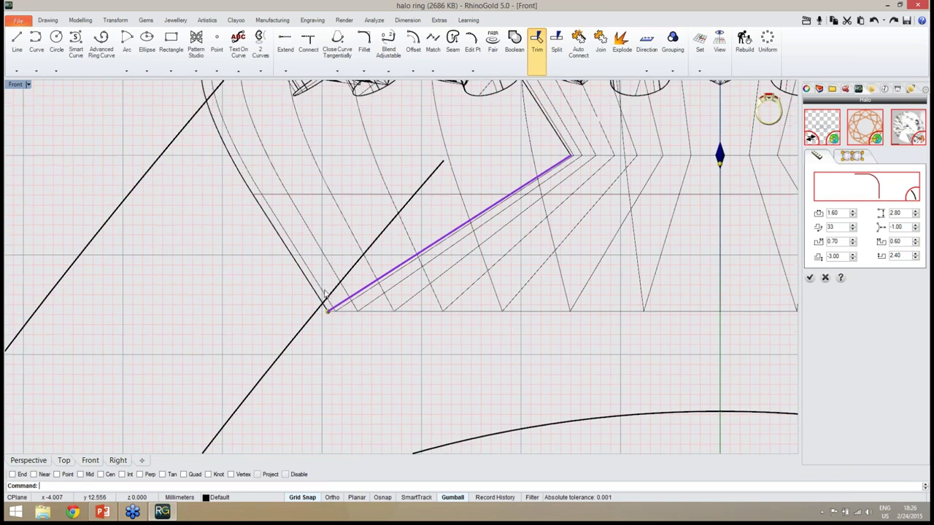
left_click(27, 460)
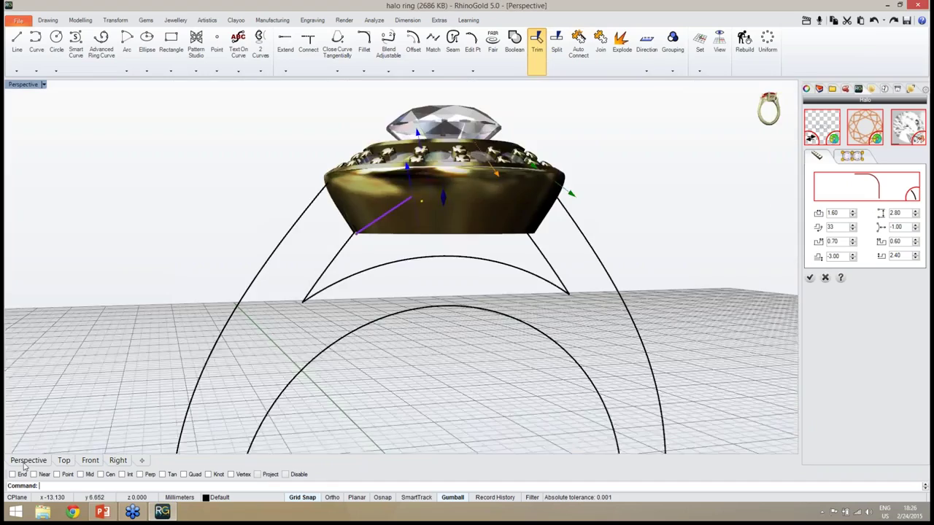
right_click_drag(304, 304, 356, 302)
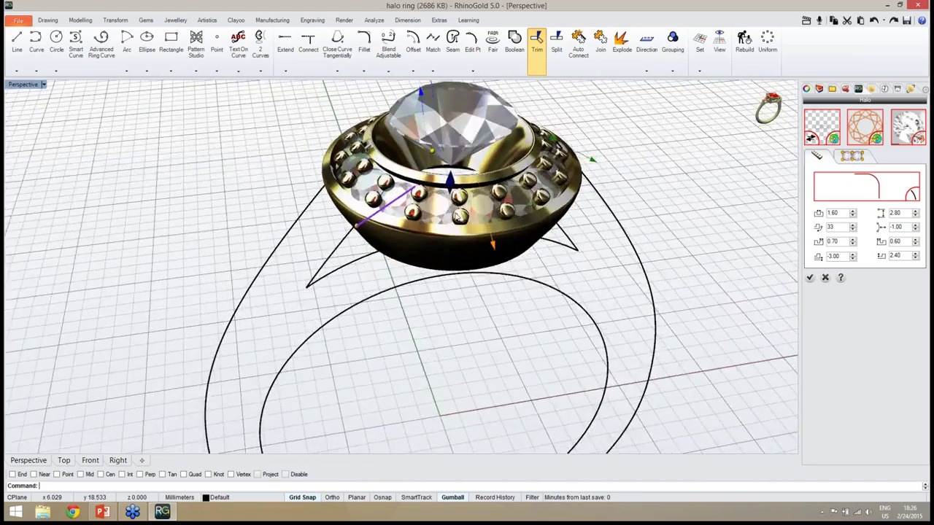
scroll(436, 182, "up", 5)
right_click_drag(436, 182, 424, 270)
mouse_move(457, 242)
right_mouse_down()
mouse_move(453, 257)
mouse_move(464, 225)
right_mouse_up()
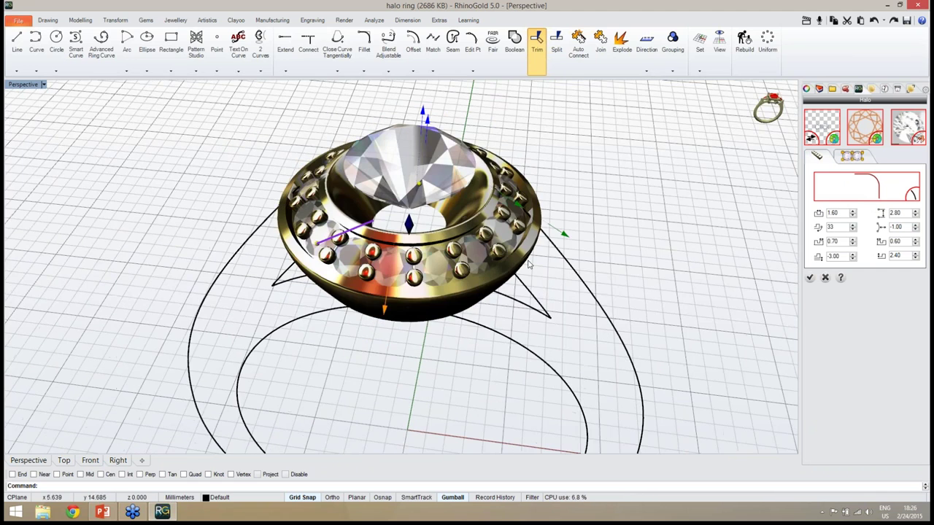
- Reduce the halo's horizontal offset to -1.50 to narrow its diameter, checking the fit in the Front view
left_click(915, 229)
left_click(915, 230)
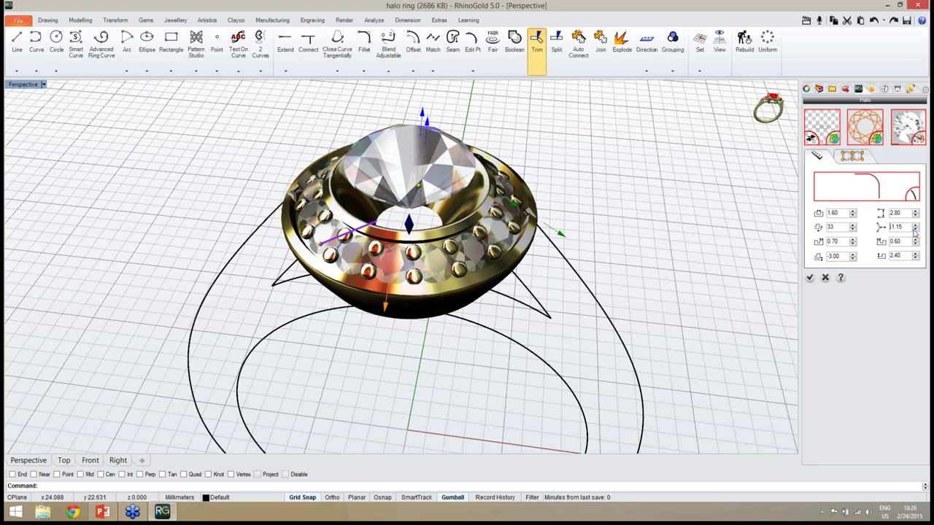
left_click(915, 230)
left_click(915, 230)
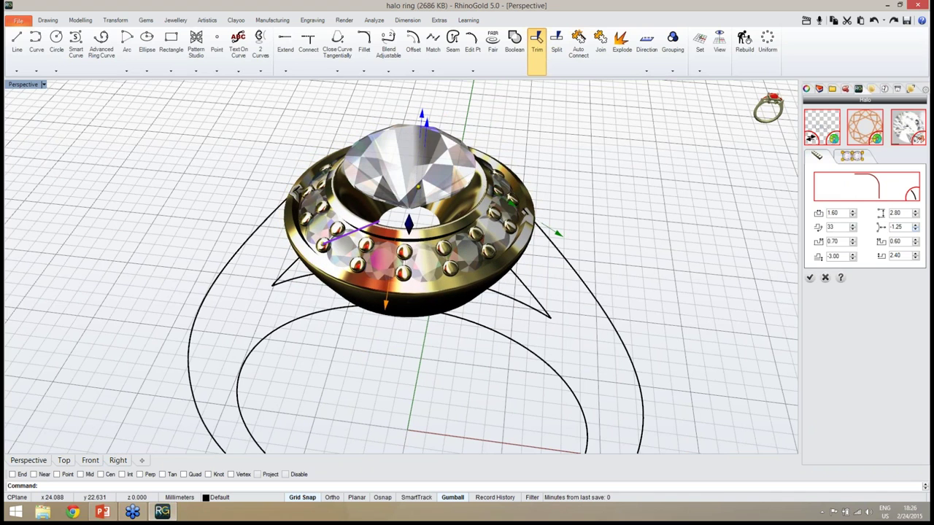
left_click(915, 230)
left_click(90, 460)
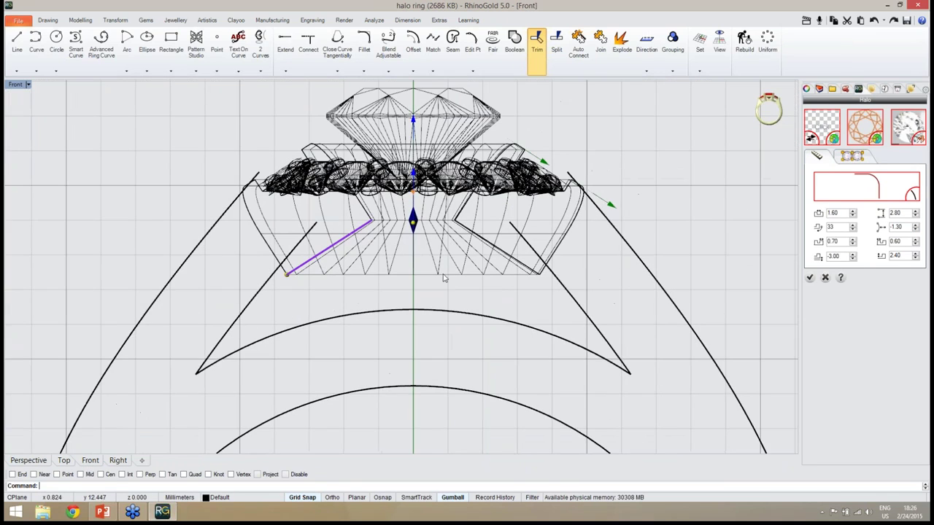
double_click(898, 228)
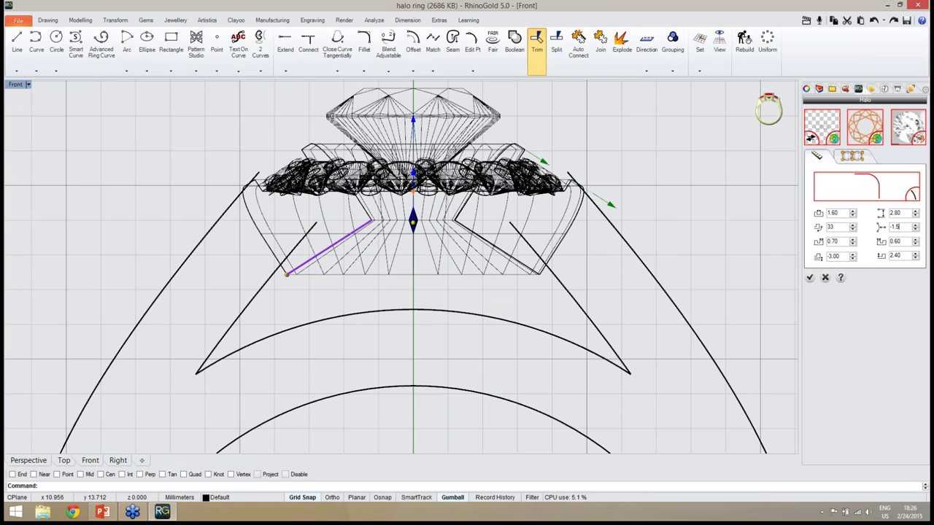
key("Return")
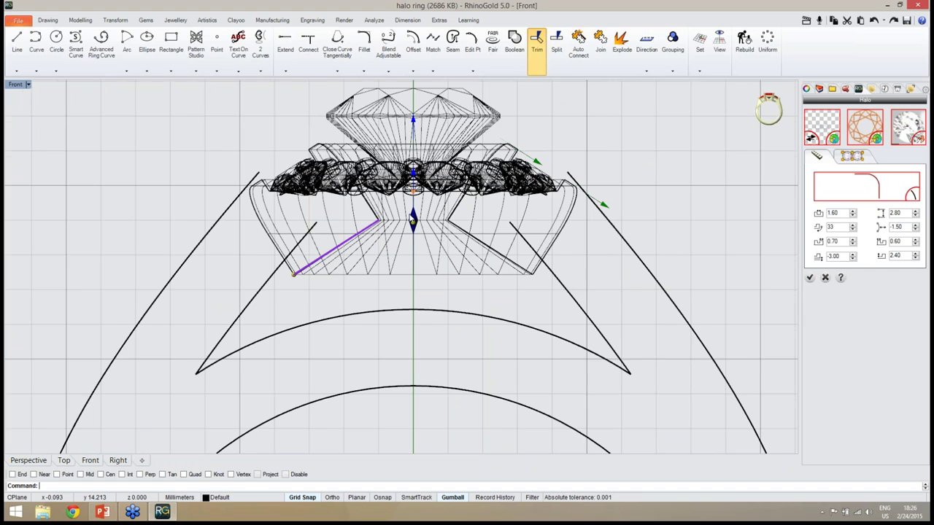
- Raise the halo in the Perspective view to a vertical offset of -2.45
right_click_drag(412, 220, 400, 229)
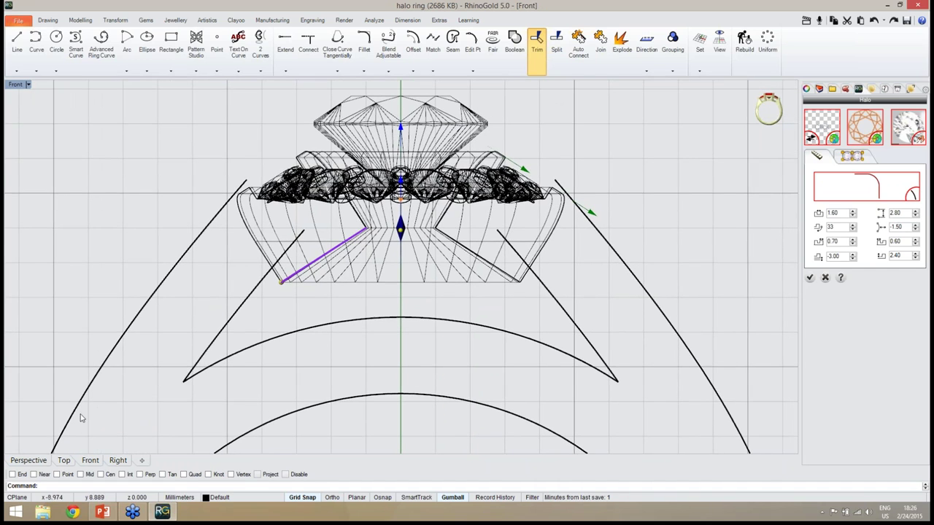
left_click(28, 461)
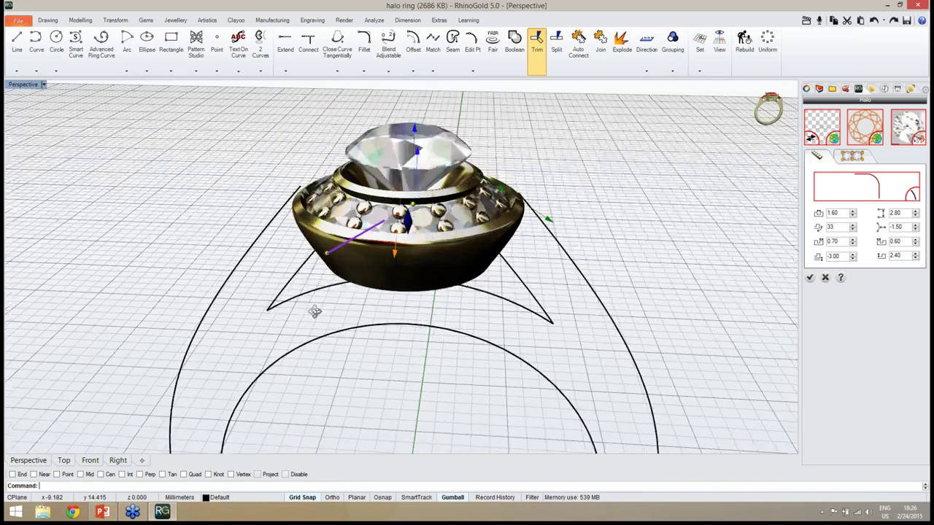
right_click_drag(314, 312, 413, 235)
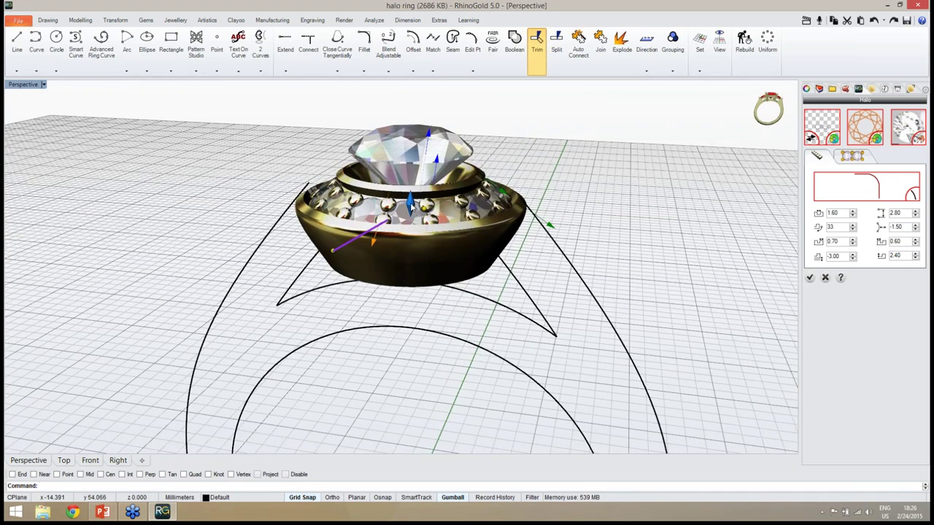
left_click_drag(411, 208, 410, 209)
right_click_drag(410, 209, 314, 205)
scroll(388, 233, "up", 6)
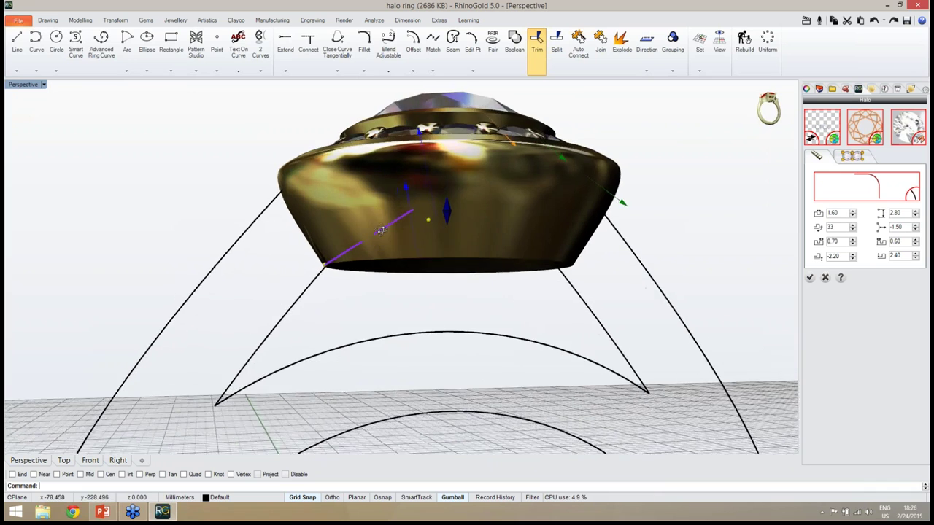
right_click_drag(373, 270, 282, 285)
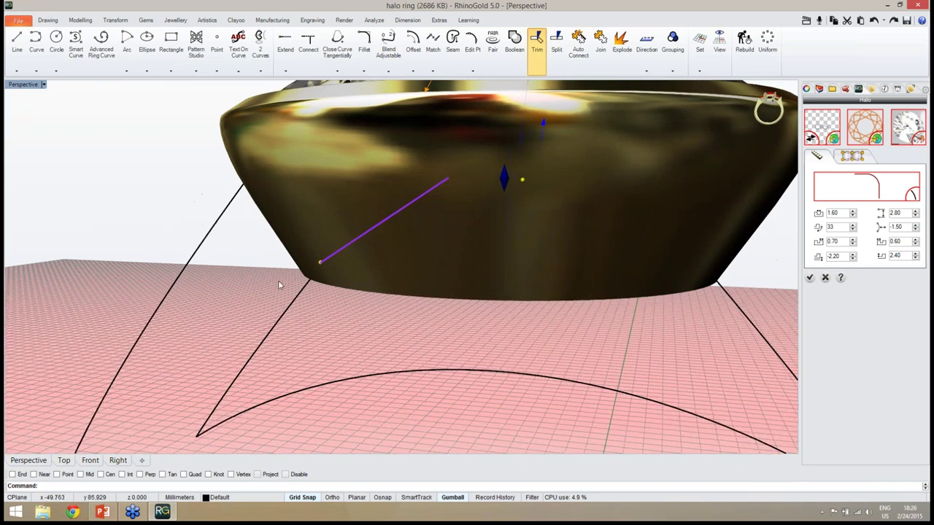
left_click_drag(503, 183, 503, 205)
right_click_drag(503, 205, 336, 249)
scroll(282, 221, "down", 8)
scroll(335, 249, "up", 7)
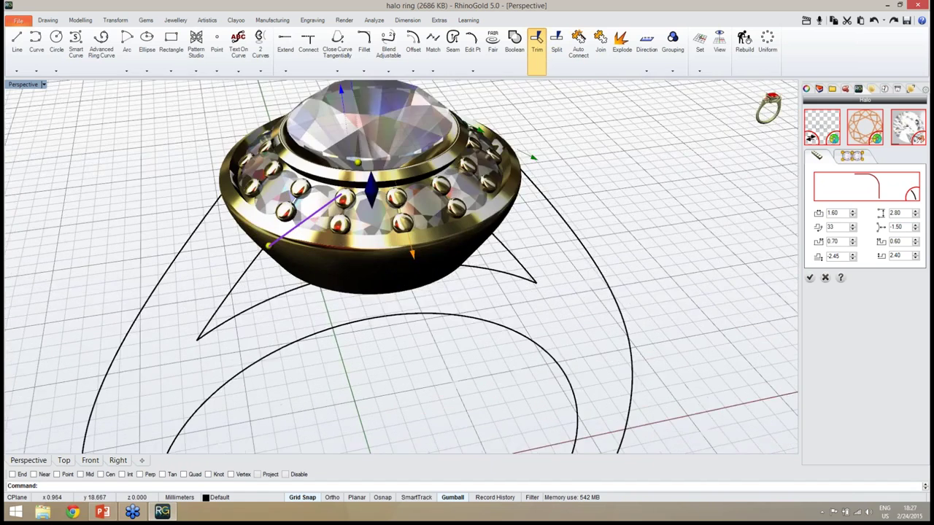
- Set both the inside and outside prong heights to 0.50 and apply the halo changes
left_click(866, 161)
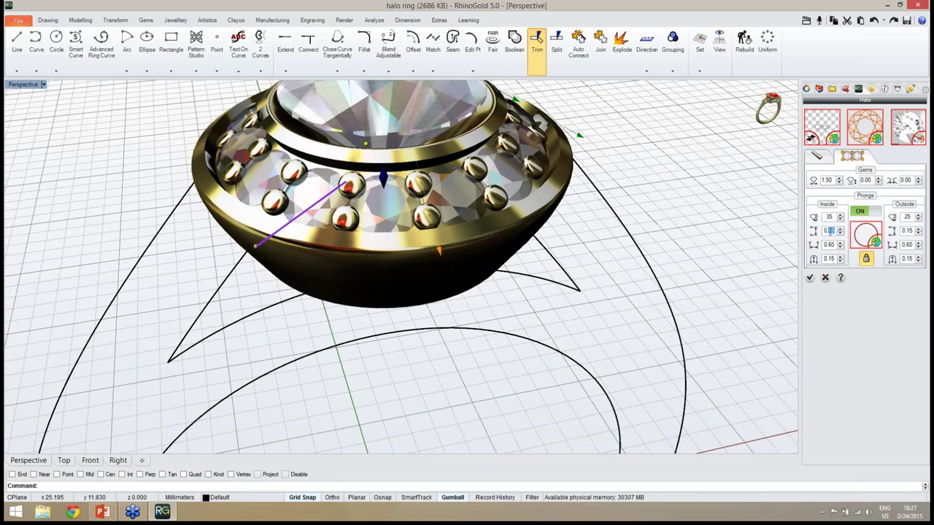
left_click(912, 231)
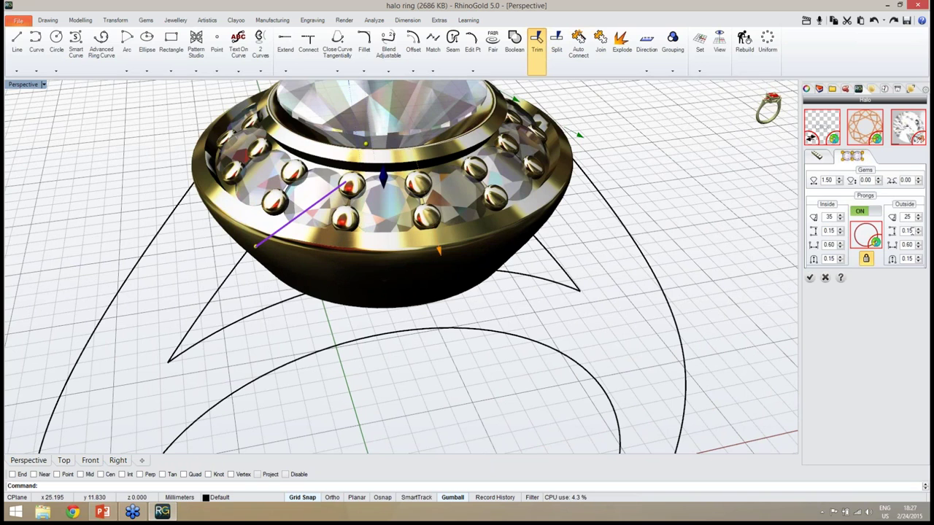
double_click(908, 231)
double_click(834, 231)
type("5")
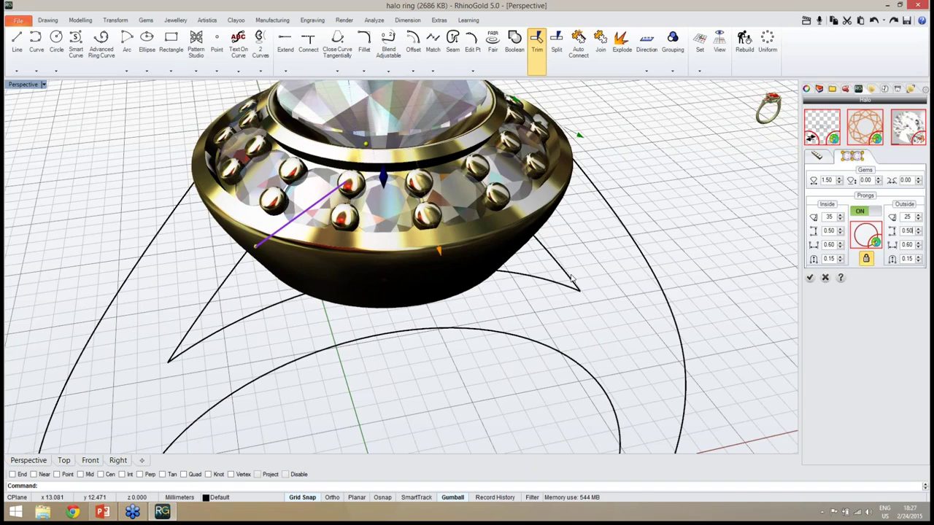
right_click_drag(575, 277, 729, 332)
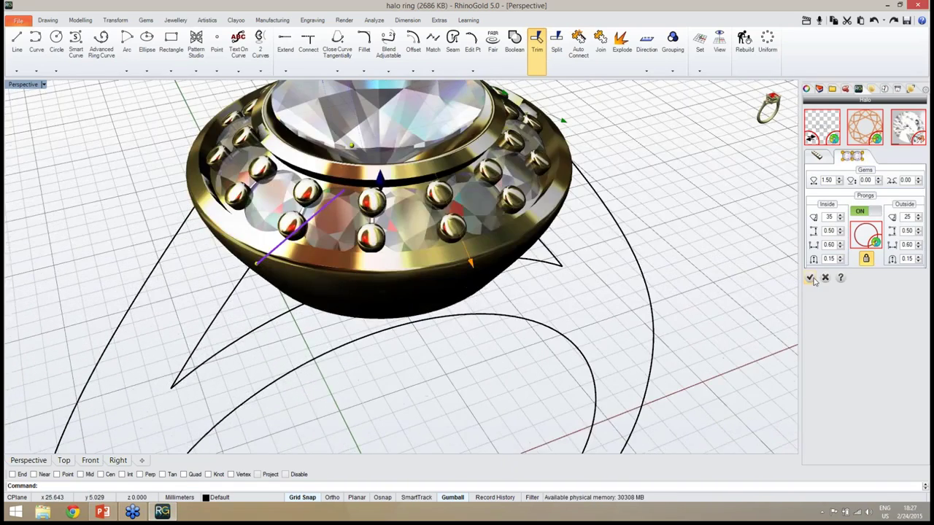
left_click(809, 278)
- Examine in the Front view where the outer shank curve and the opening curve end inside the updated halo
right_click_drag(467, 365, 456, 262)
scroll(457, 263, "down", 5)
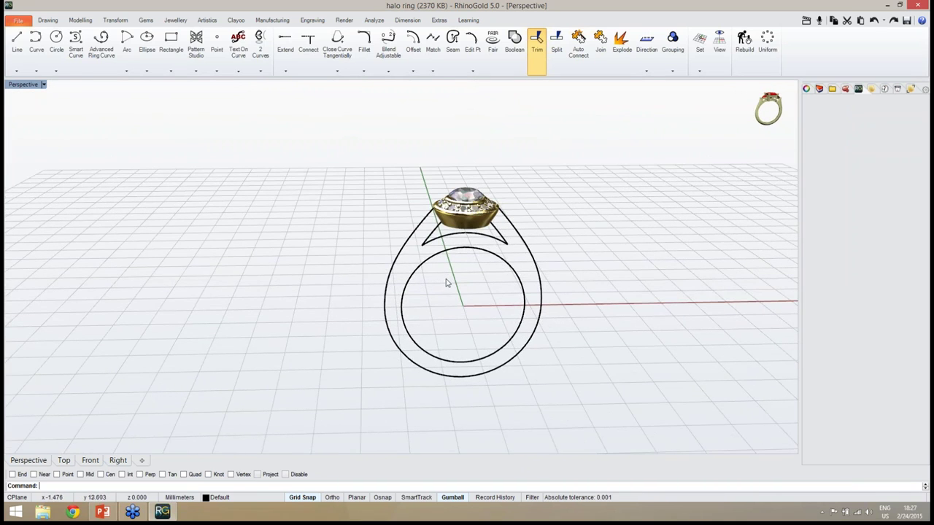
scroll(441, 224, "up", 5)
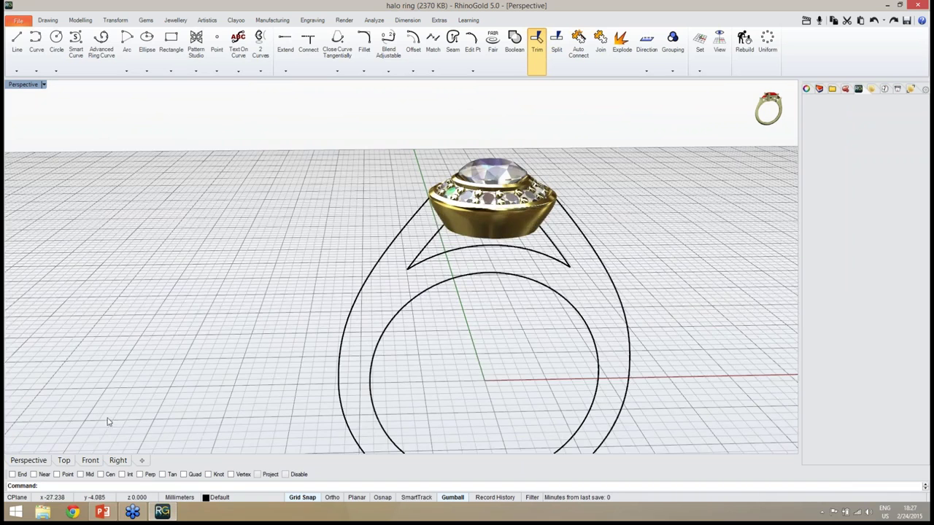
left_click(90, 460)
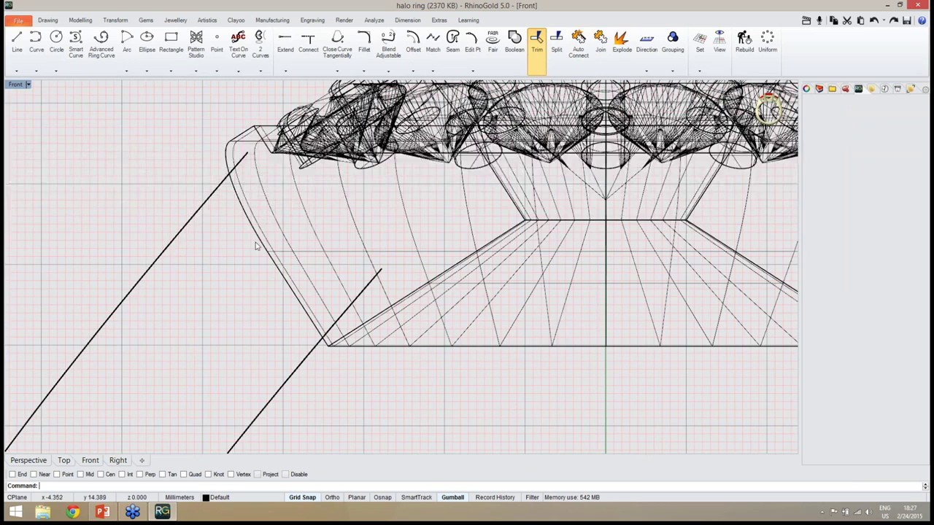
scroll(256, 246, "down", 5)
scroll(267, 232, "up", 3)
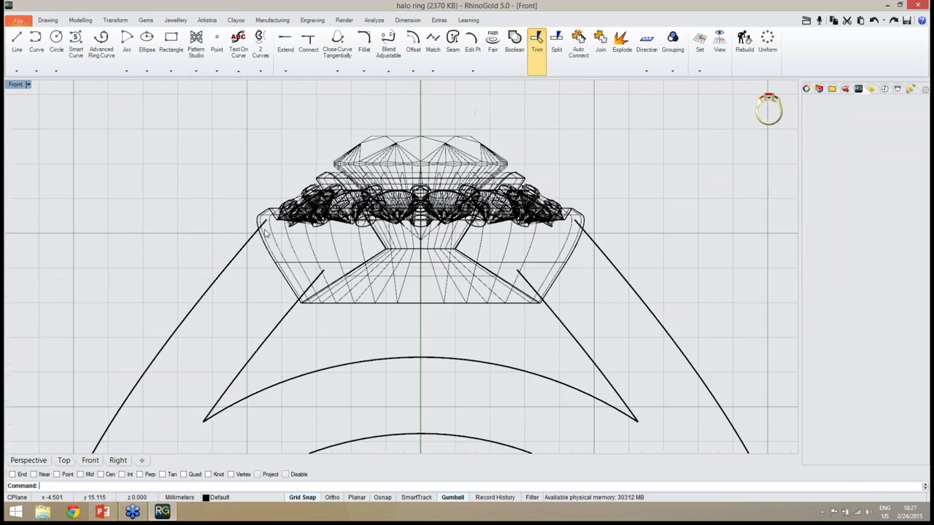
scroll(266, 232, "up", 3)
scroll(263, 225, "down", 6)
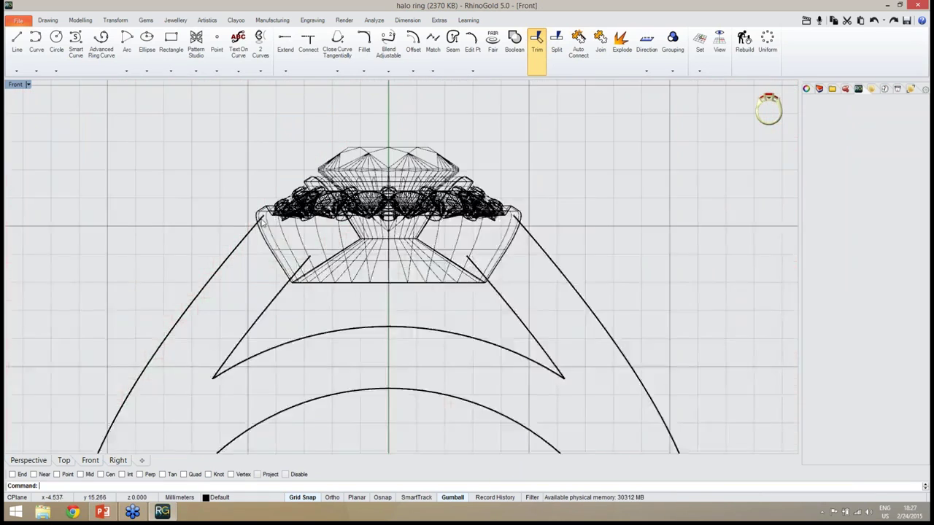
left_click(235, 256)
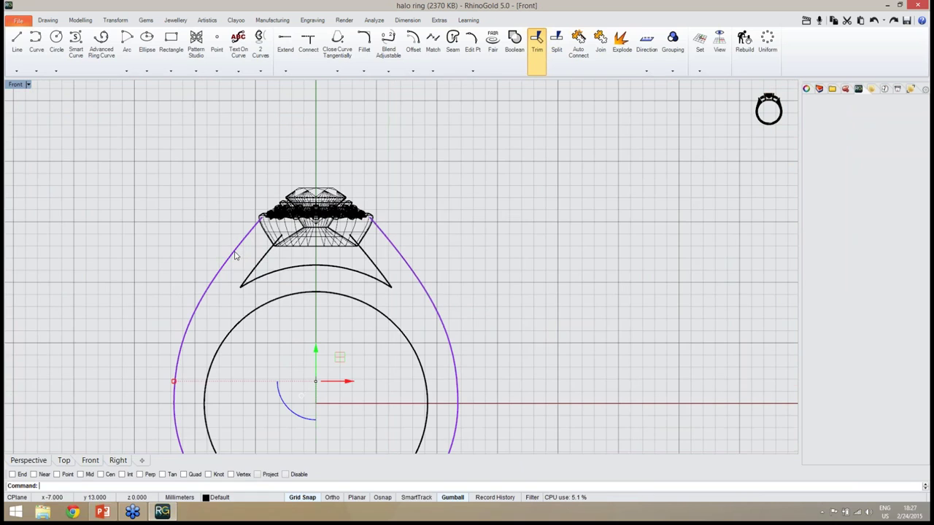
left_click(266, 281)
scroll(296, 241, "up", 5)
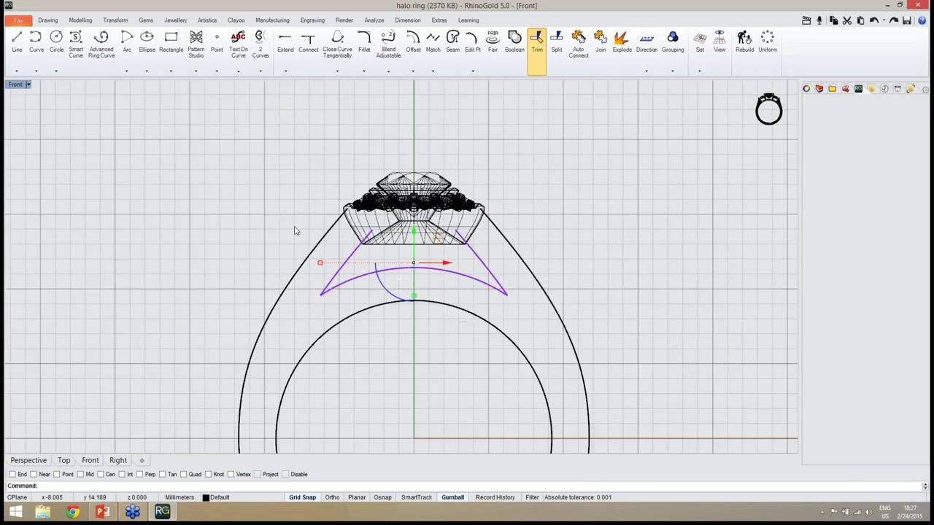
left_click(305, 223)
scroll(235, 221, "up", 3)
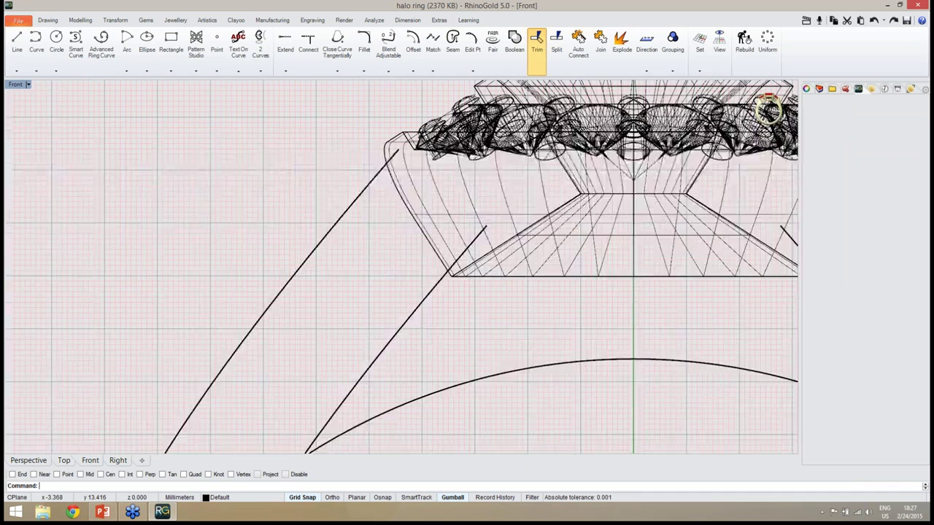
- With Near snapping on and grid snap off, draw a line inside the halo joining the left outer shank curve's end to the opening curve
left_click(22, 54)
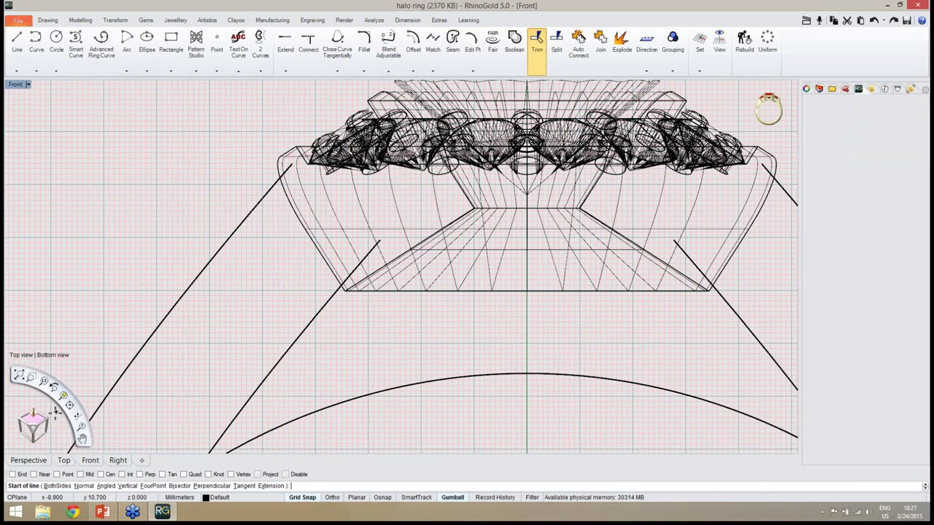
left_click(33, 474)
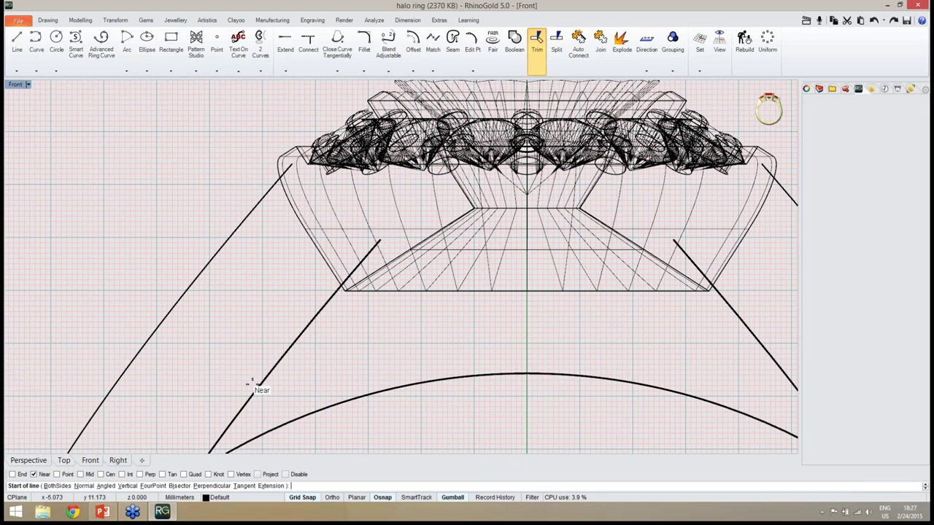
left_click(302, 497)
right_click_drag(294, 186, 281, 223)
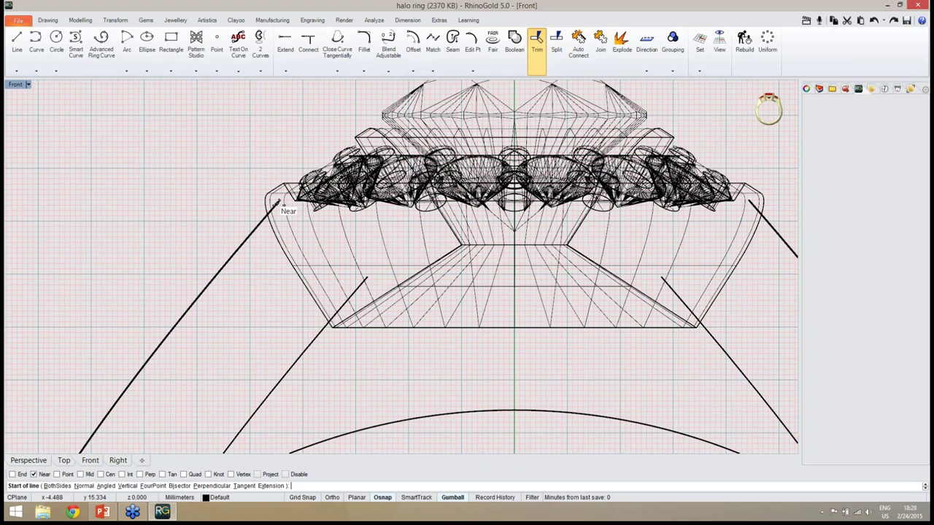
left_click(277, 205)
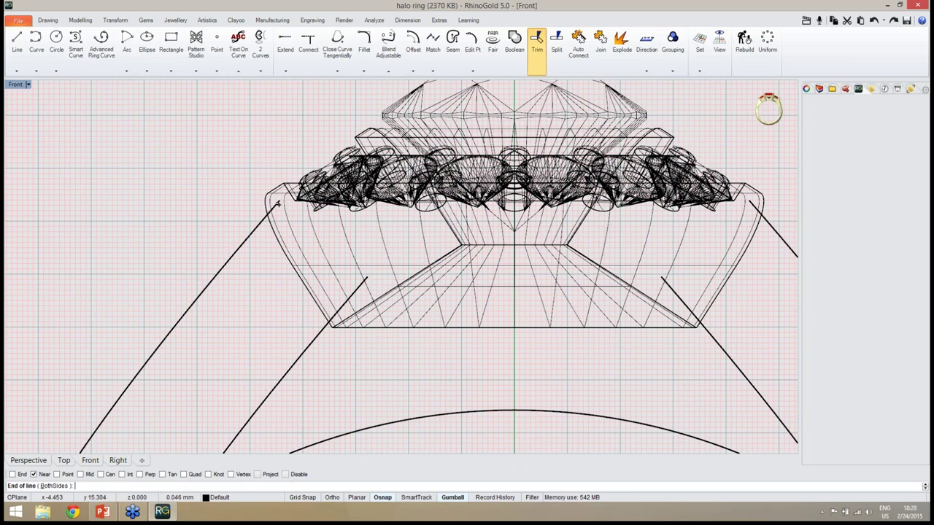
left_click(346, 304)
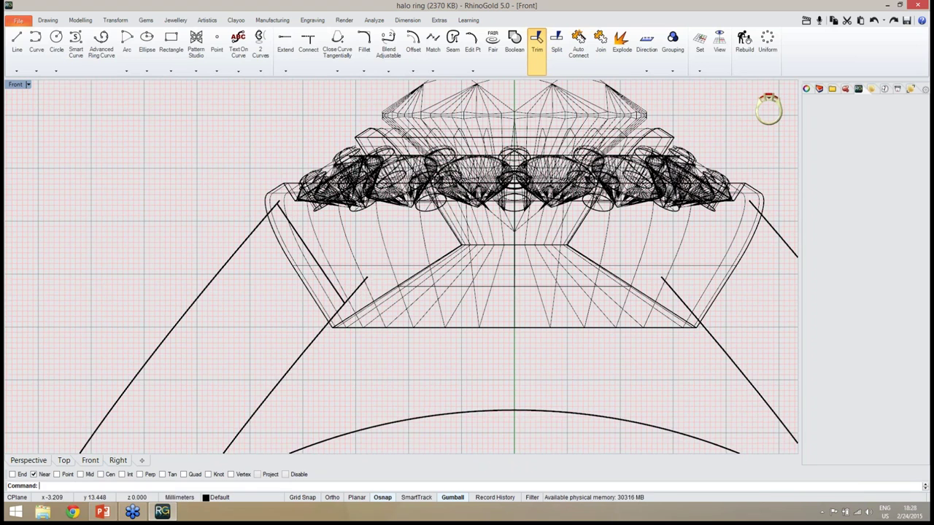
scroll(327, 264, "down", 4)
scroll(332, 305, "up", 5)
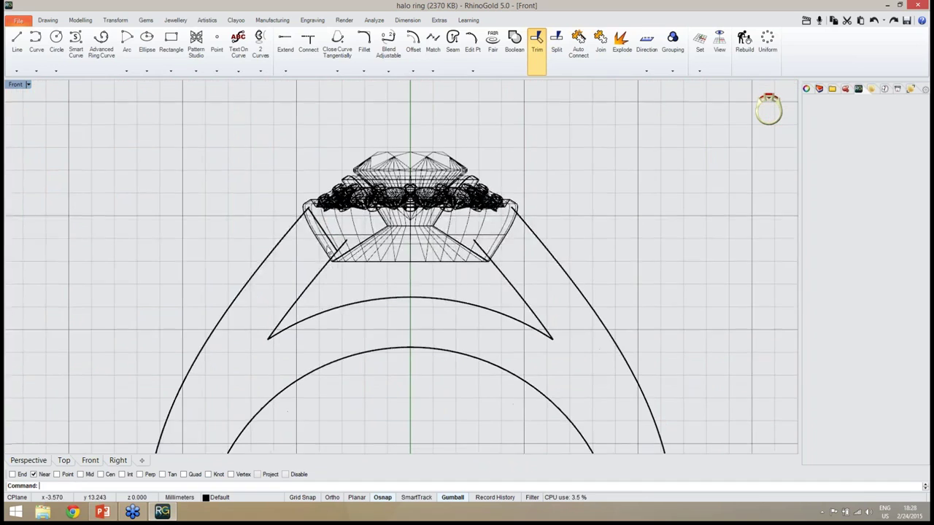
scroll(322, 248, "down", 4)
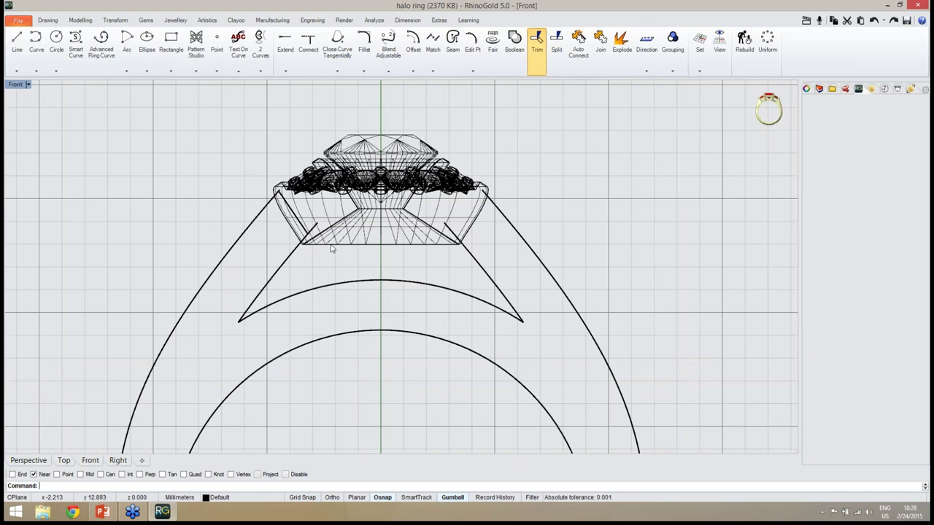
- Mirror the line inside the halo across the ring's vertical axis using horizontal symmetry
scroll(332, 263, "up", 5)
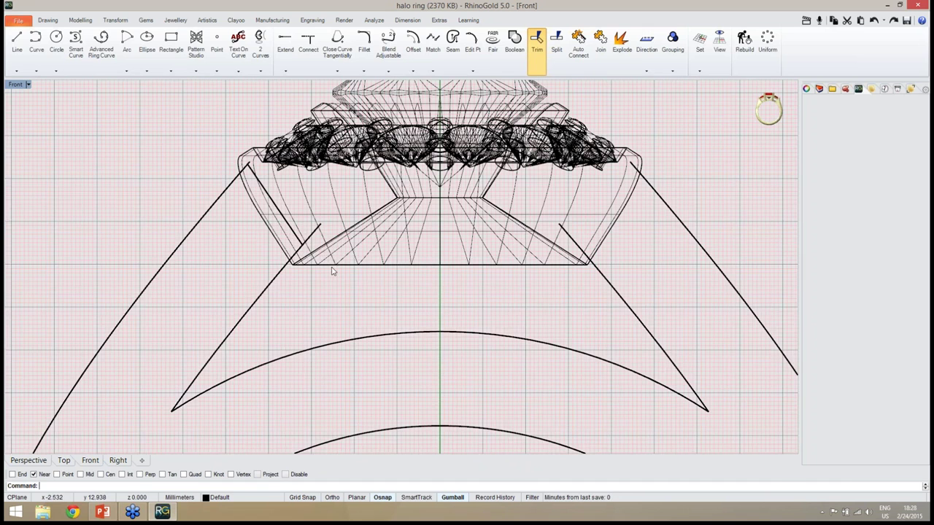
left_click(293, 237)
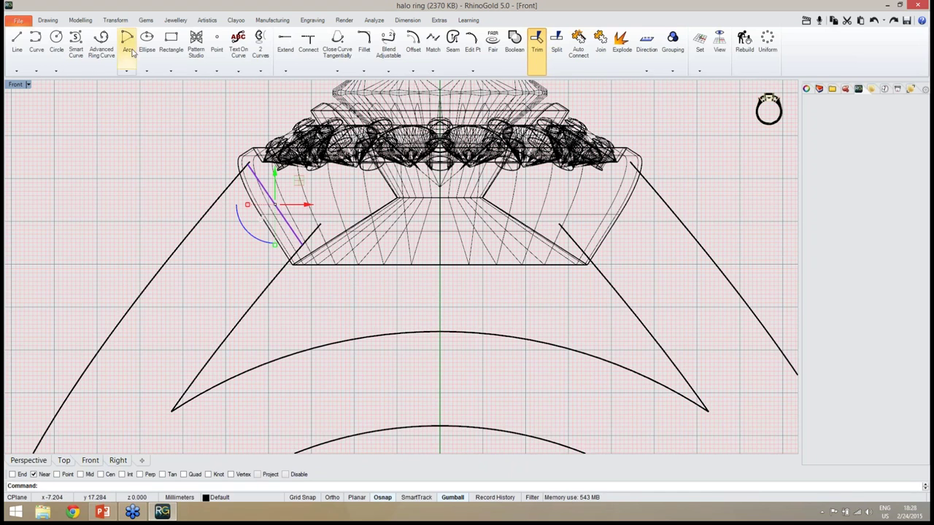
left_click(119, 21)
left_click(96, 72)
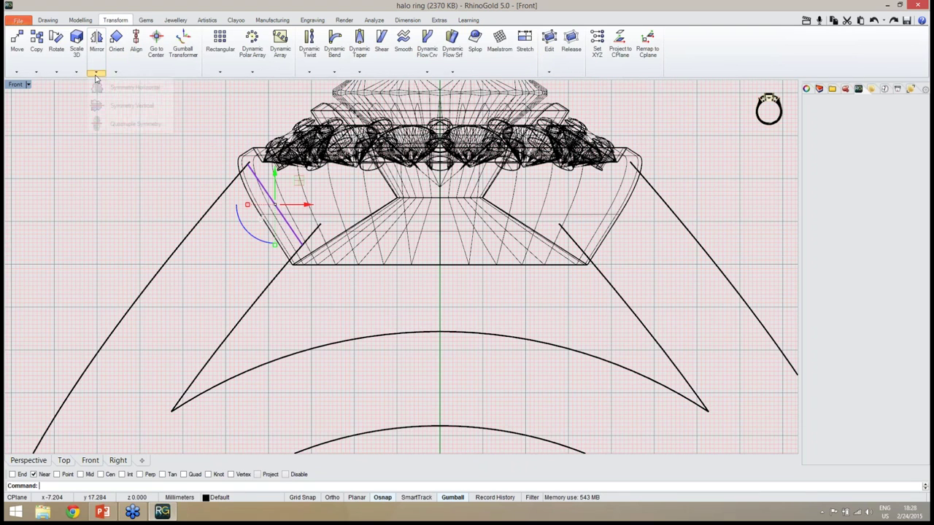
left_click(123, 88)
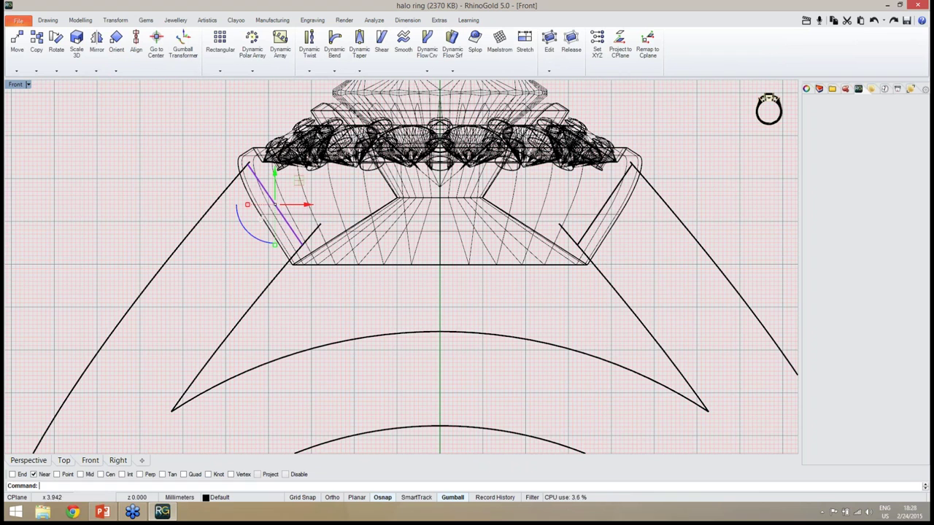
- Using both lines inside the halo as cutting edges, trim the opening curve's protruding ends on both sides
left_click(609, 203)
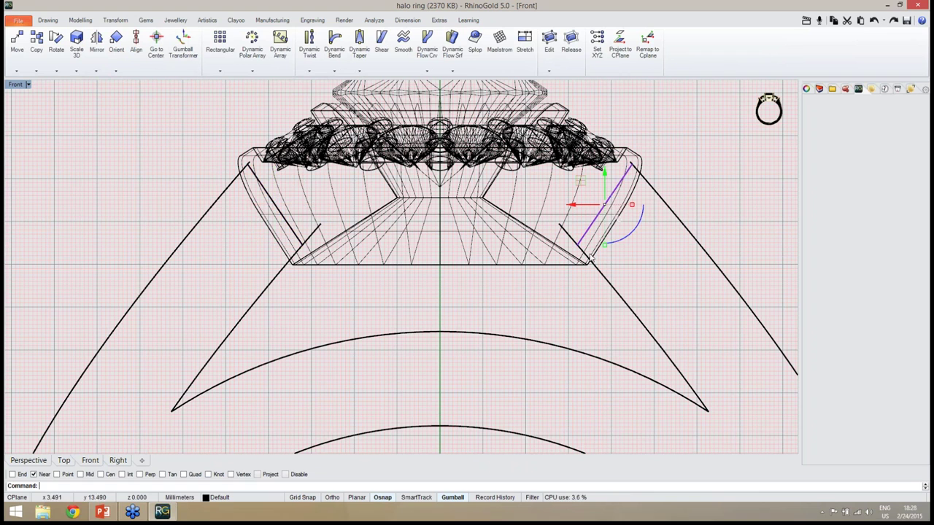
left_click(296, 240, "shift")
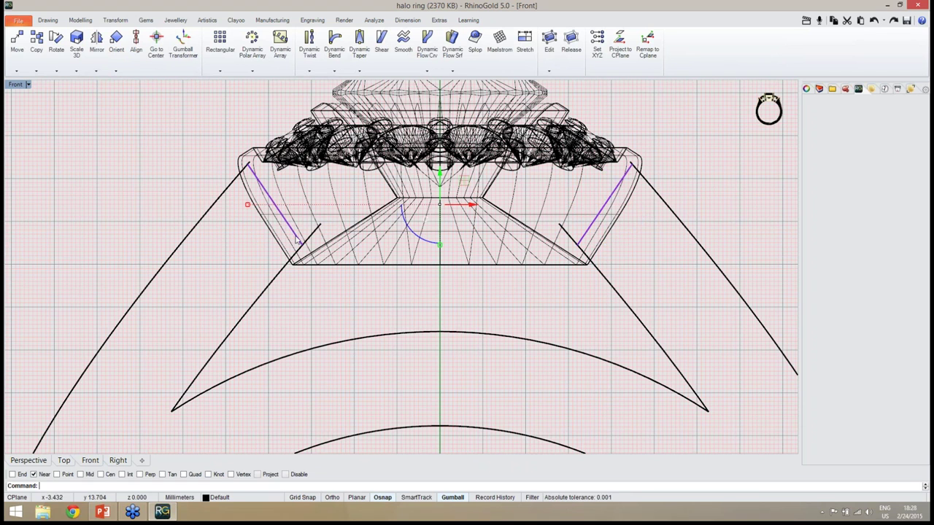
left_click(48, 20)
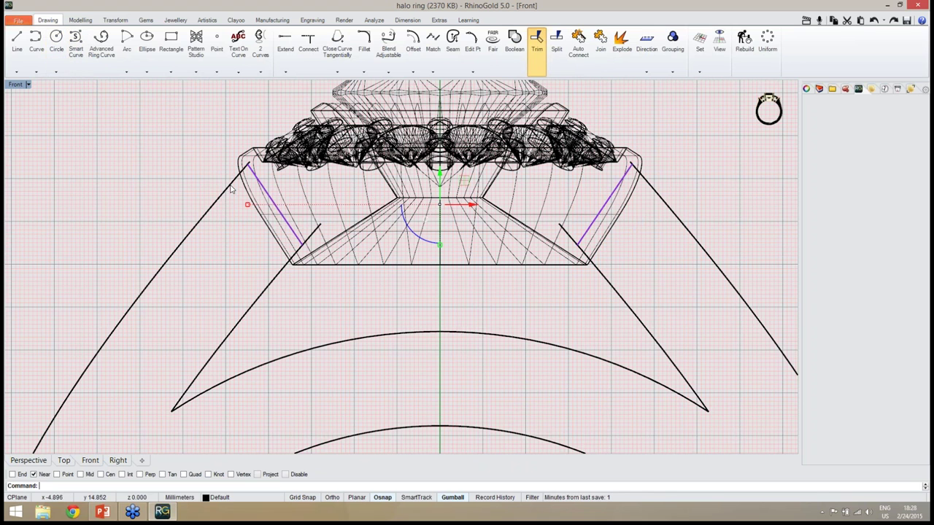
left_click(537, 51)
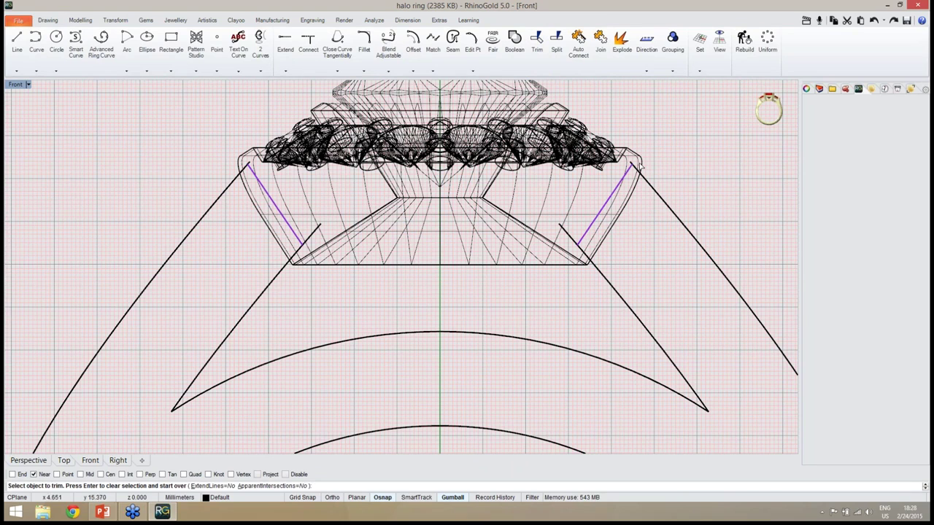
scroll(311, 248, "up", 3)
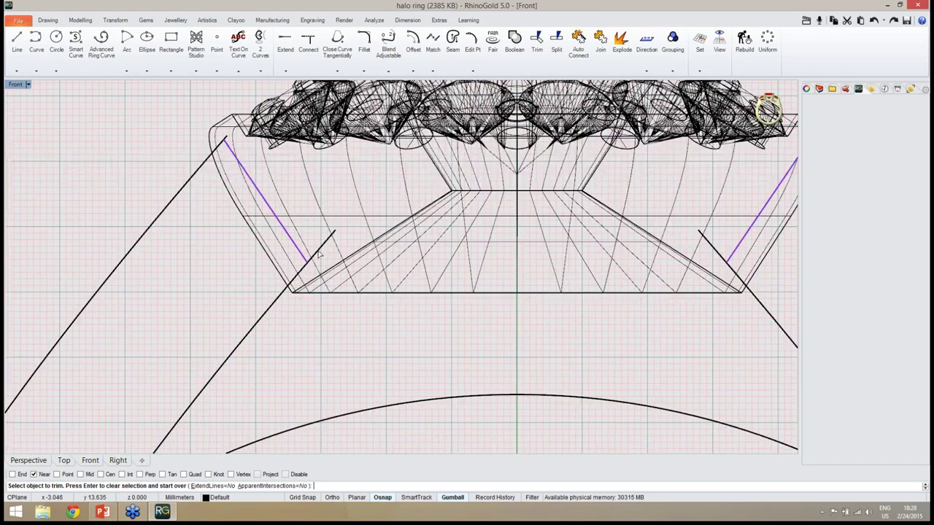
left_click(318, 252)
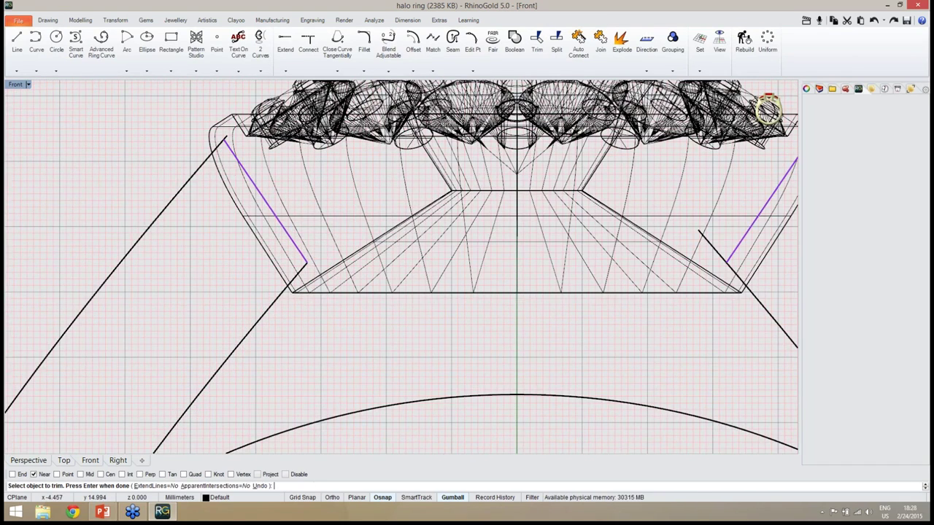
scroll(250, 173, "up", 5)
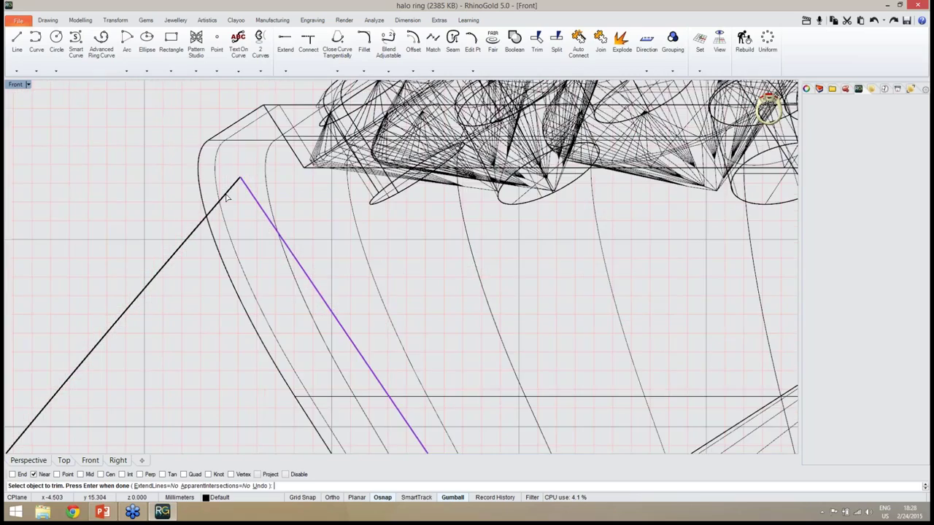
scroll(201, 214, "down", 5)
scroll(719, 264, "up", 5)
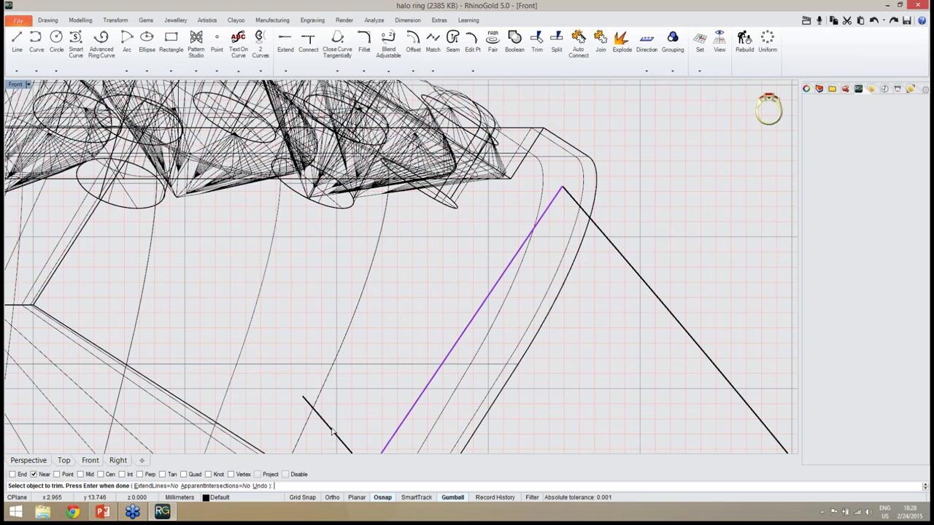
left_click(332, 431)
scroll(438, 329, "down", 8)
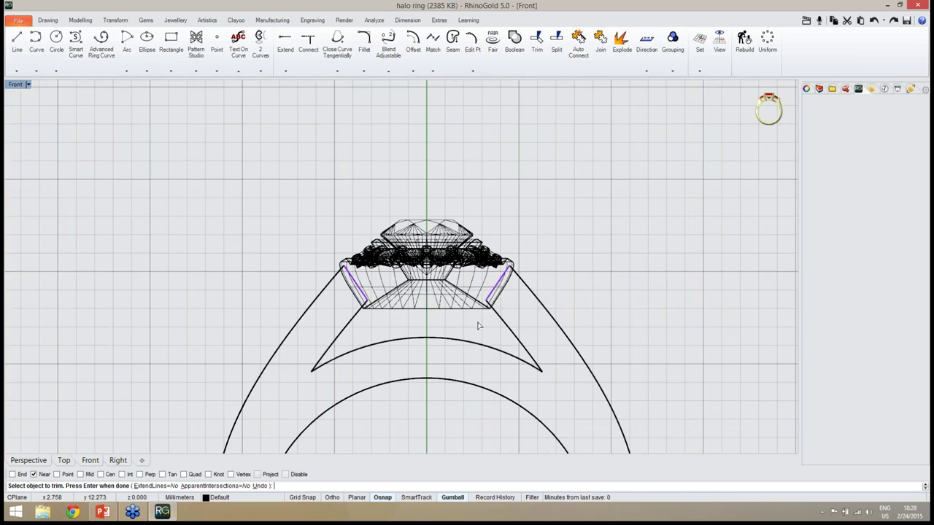
right_click_drag(595, 286, 601, 219)
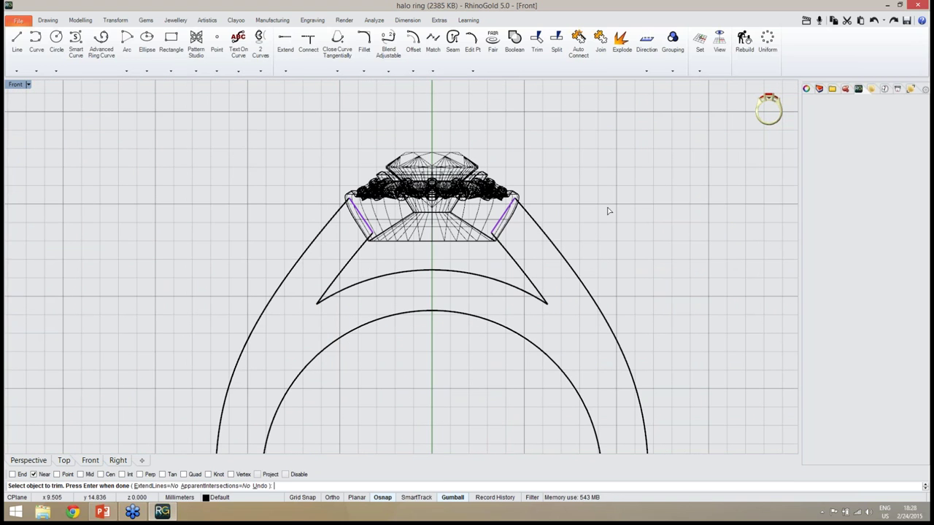
key("Return")
- Auto-connect the outer shank curve, the two halo lines and the opening curve into one shank profile
right_click_drag(598, 241, 584, 219)
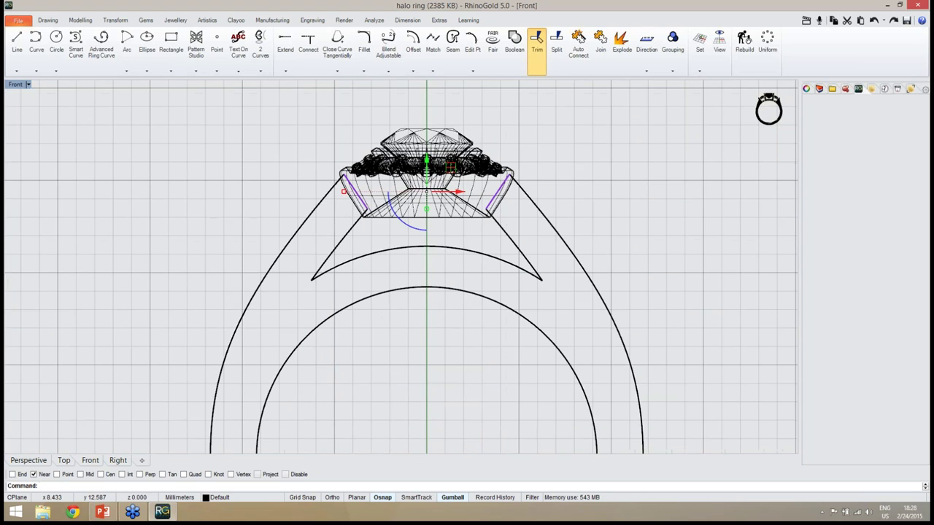
left_click(581, 65)
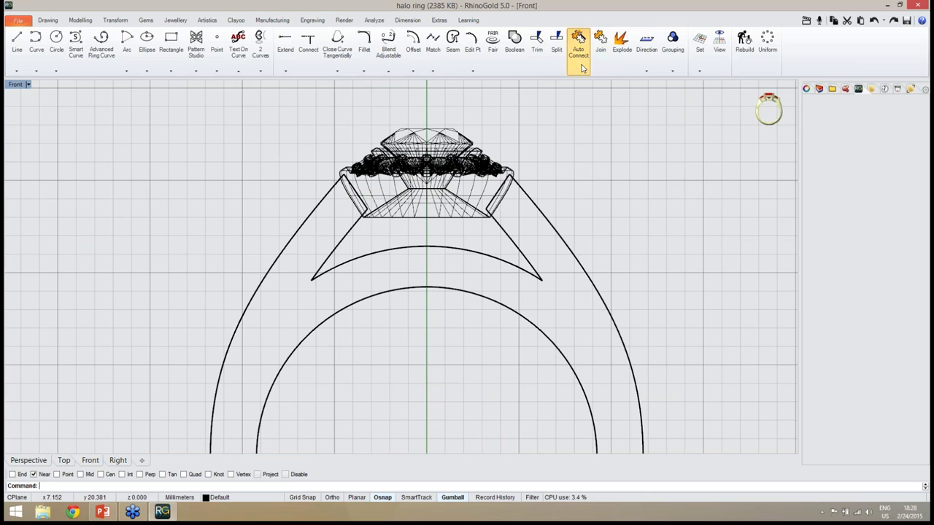
left_click(562, 238)
scroll(547, 213, "down", 4)
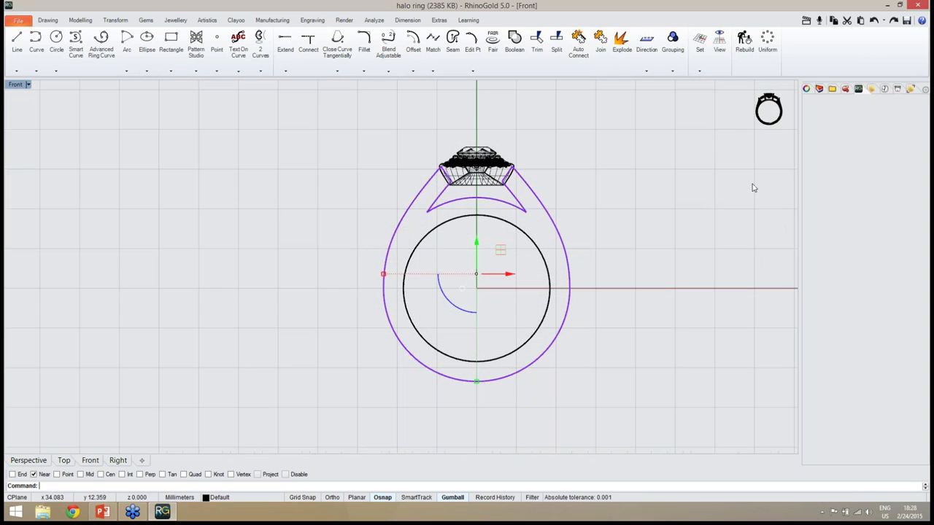
scroll(657, 239, "up", 1)
scroll(611, 263, "up", 1)
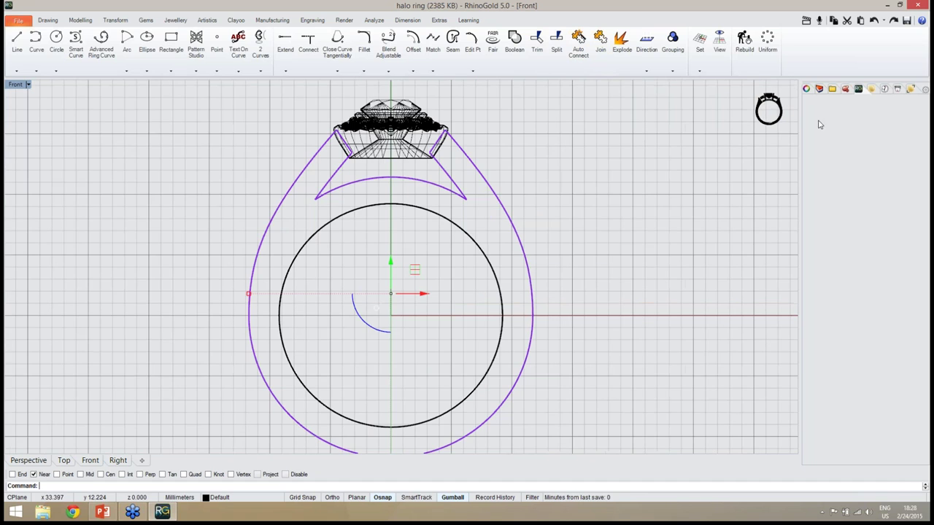
- Check in the object properties whether the shank profile and the inner finger circle are closed curves
left_click(807, 90)
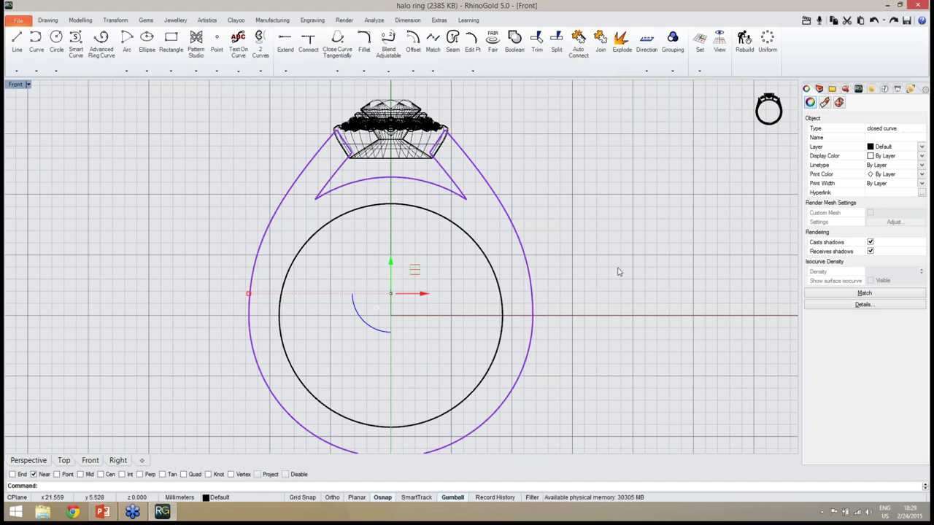
left_click(494, 276)
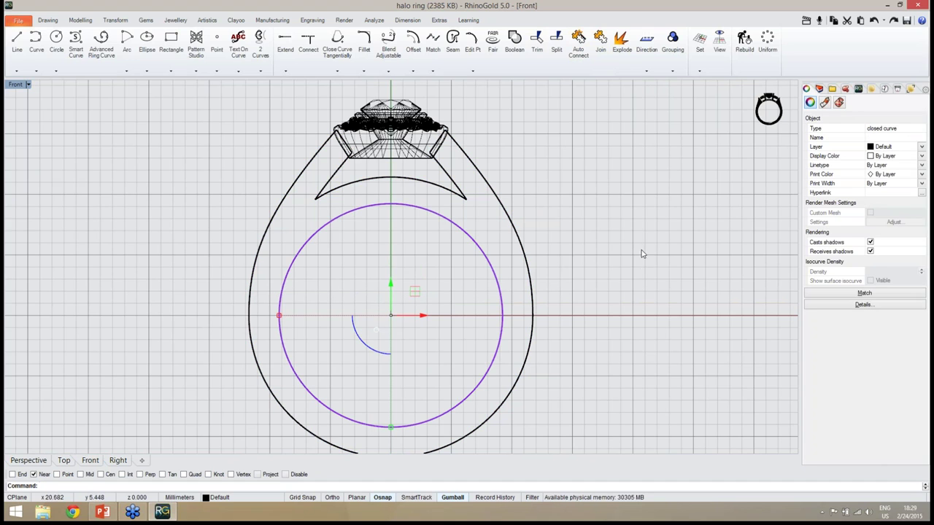
left_click(589, 266)
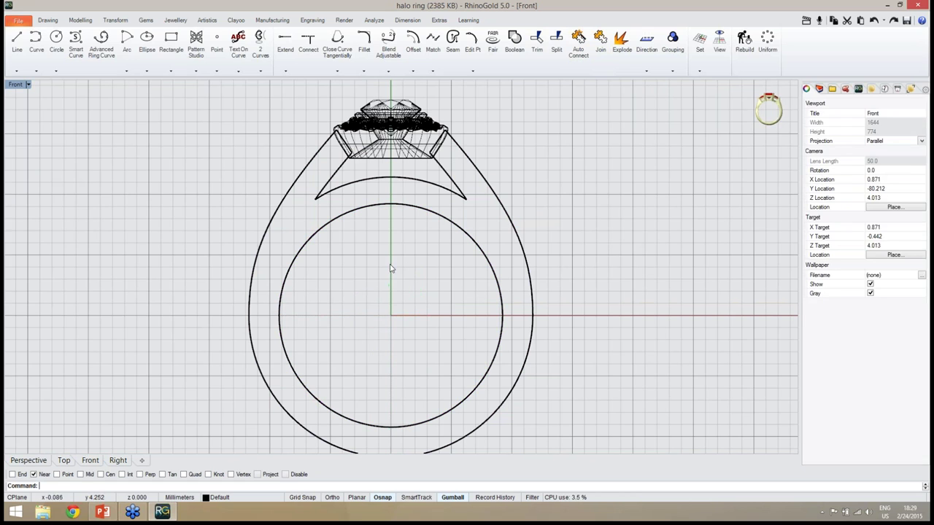
- In the Perspective view, extrude the finger circle and shank profile together as a solid, 1.25 mm to both sides
left_click(28, 460)
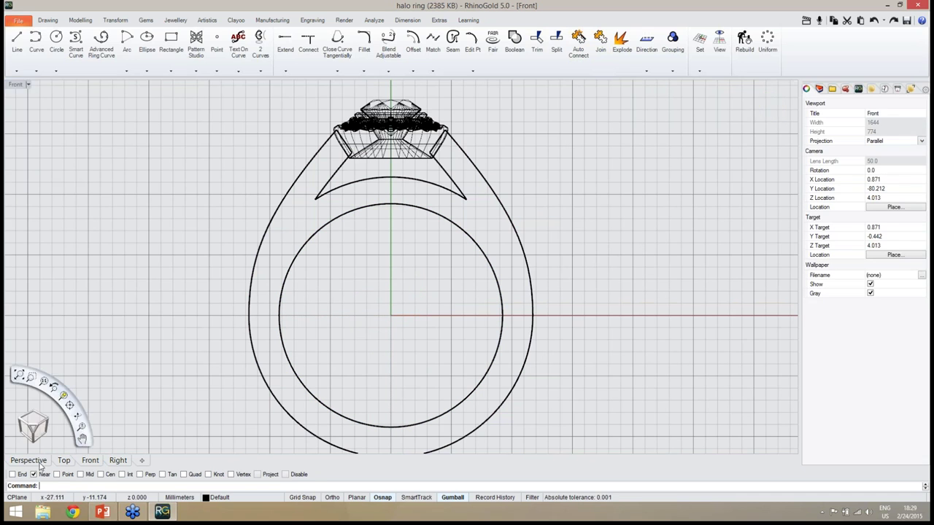
right_click_drag(317, 302, 365, 311)
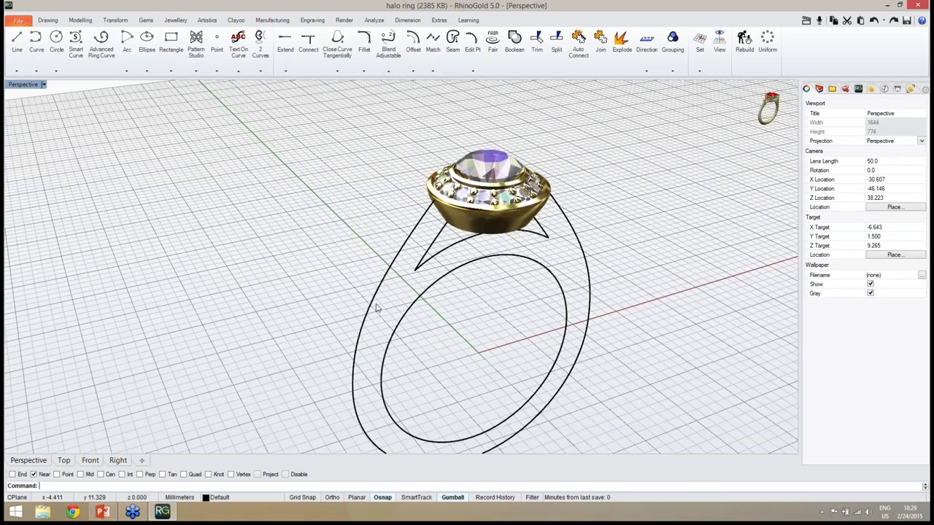
right_click_drag(435, 341, 443, 293)
scroll(435, 314, "down", 8)
scroll(440, 314, "up", 6)
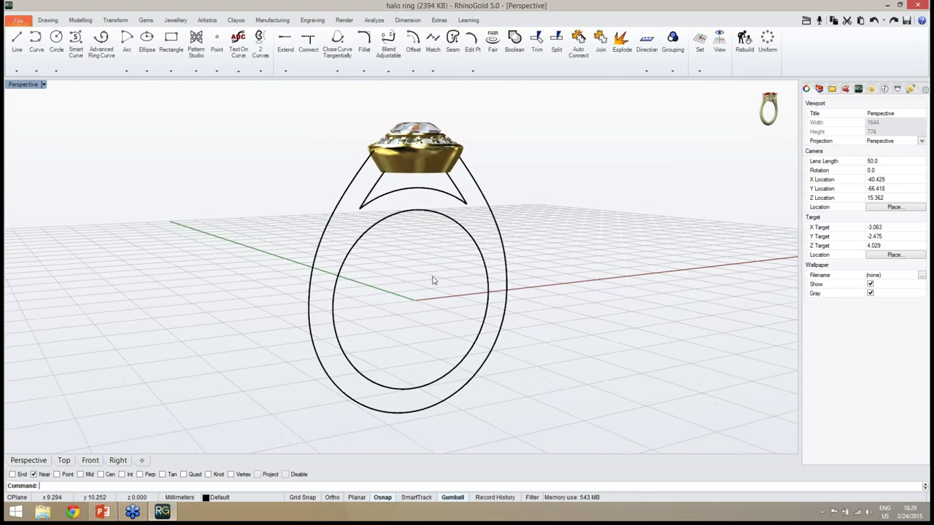
left_click(381, 225)
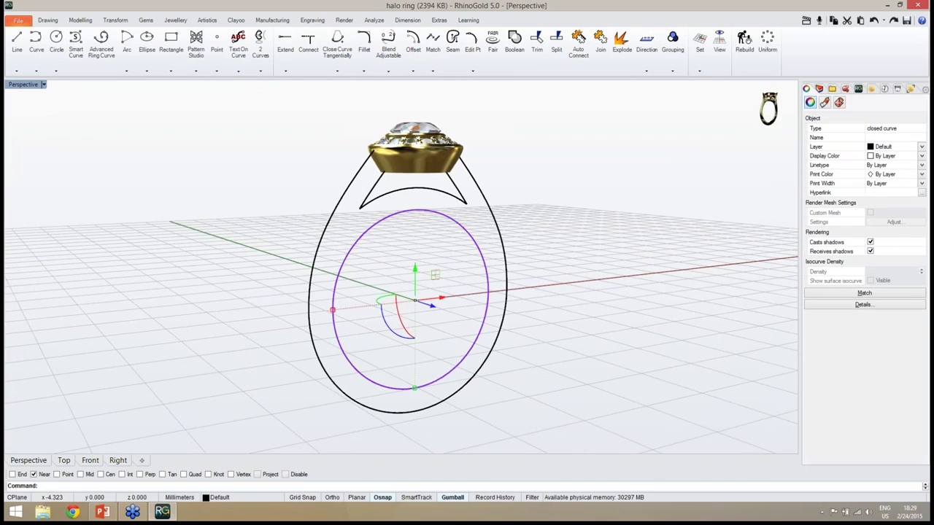
left_click(385, 198, "shift")
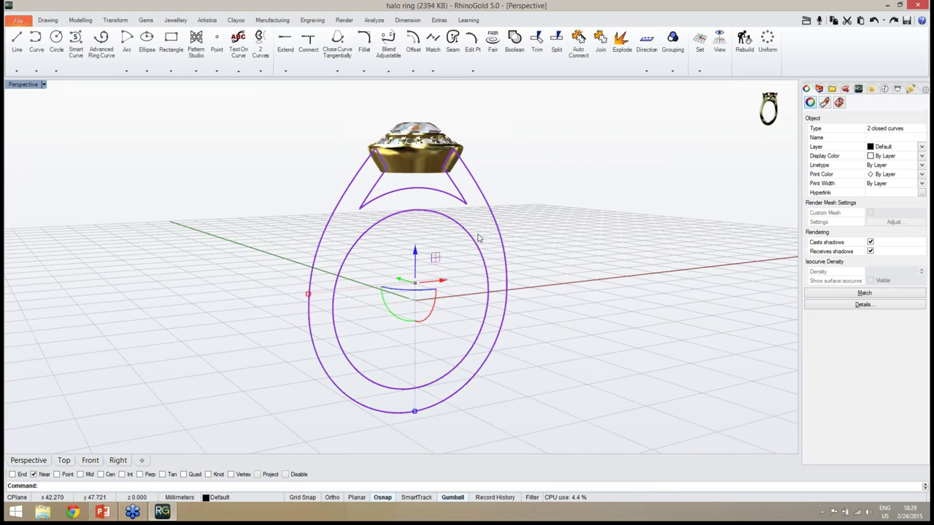
right_click_drag(478, 237, 496, 244)
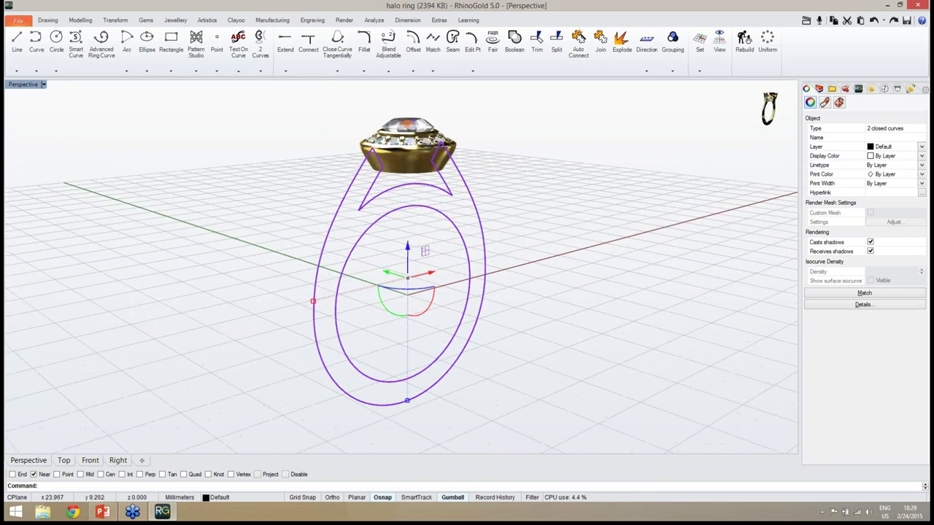
left_click(81, 20)
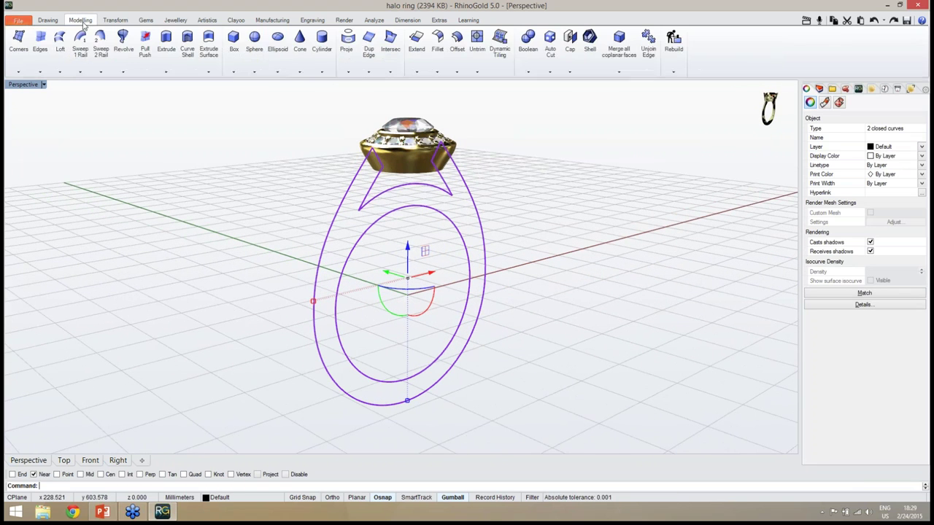
left_click(166, 58)
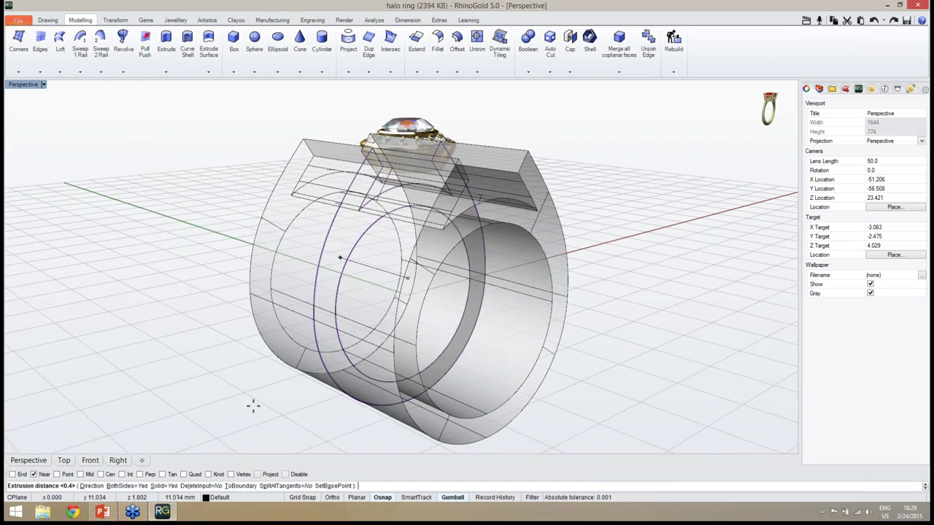
right_click_drag(282, 422, 271, 426)
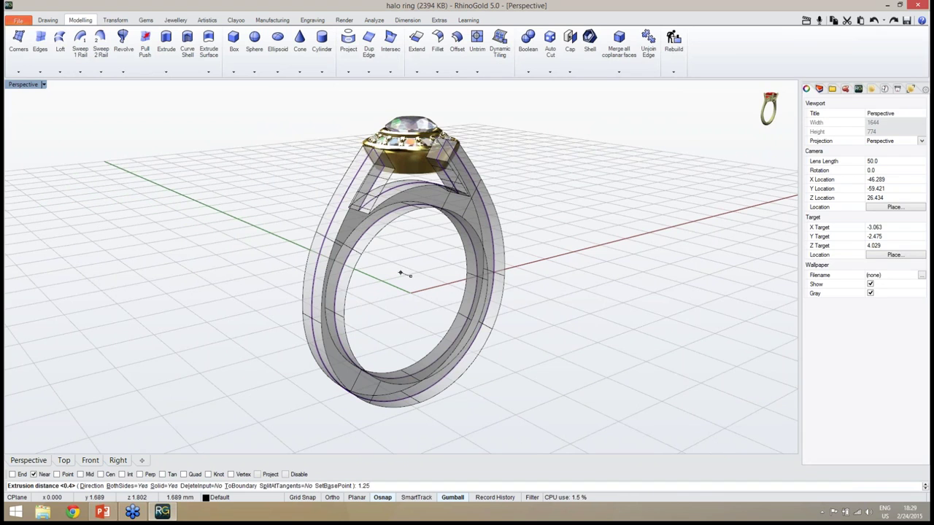
key("Return")
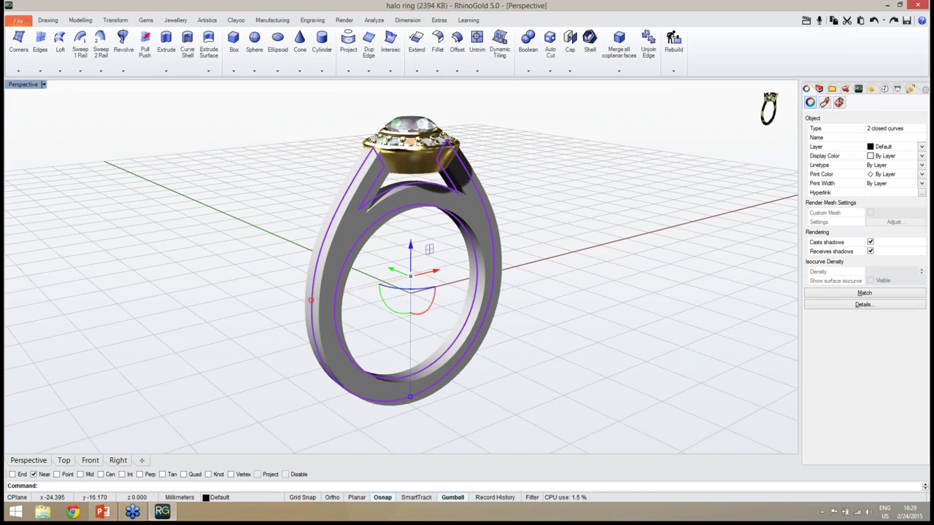
- Deselect the profile curves and examine how the extruded shank meets the halo
right_click_drag(510, 360, 477, 334)
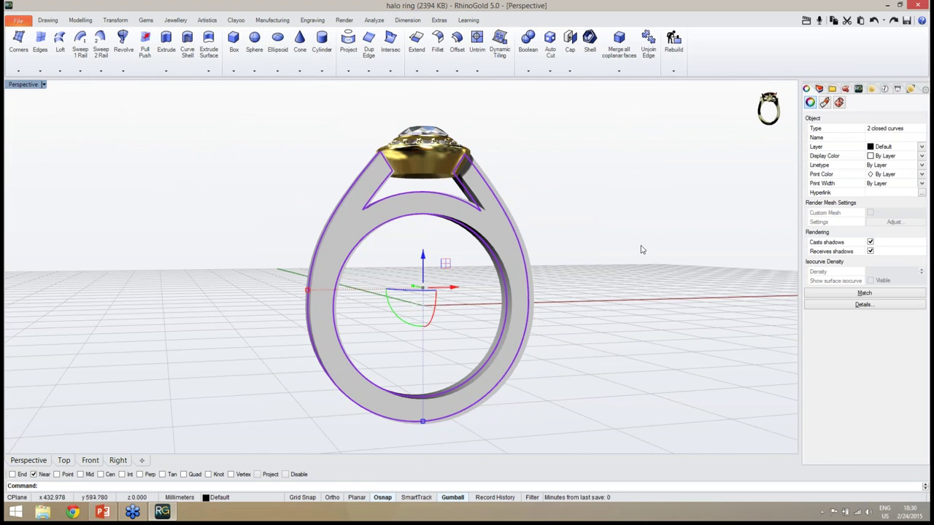
right_click_drag(608, 250, 620, 271)
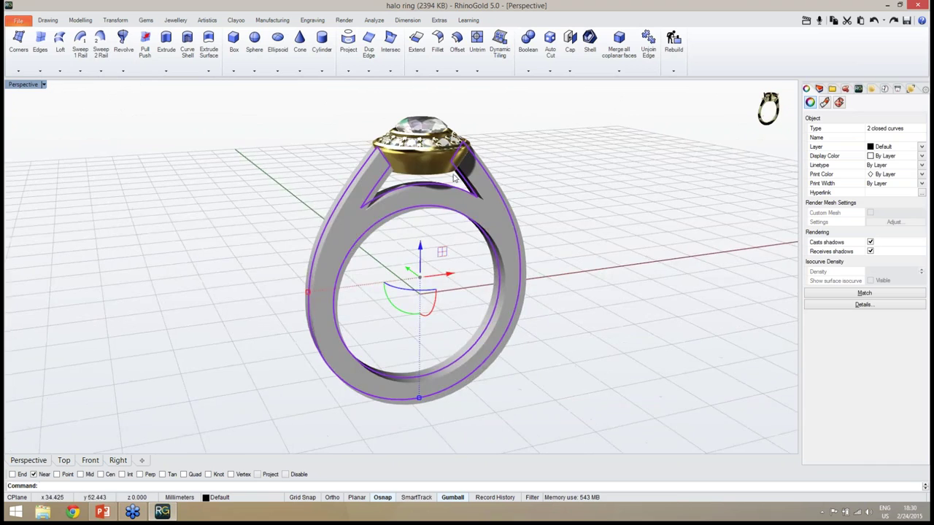
left_click(471, 252)
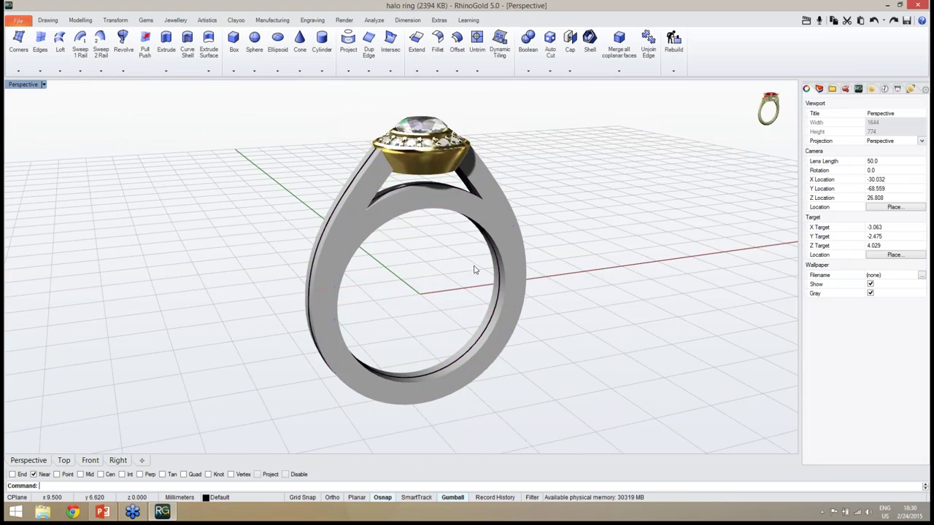
right_click_drag(475, 270, 431, 233)
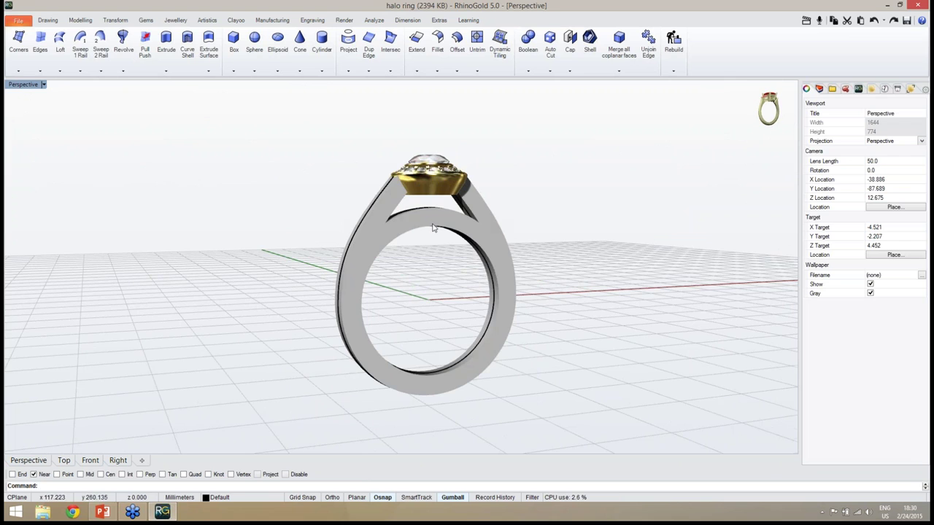
right_click_drag(434, 228, 424, 271)
scroll(385, 186, "up", 3)
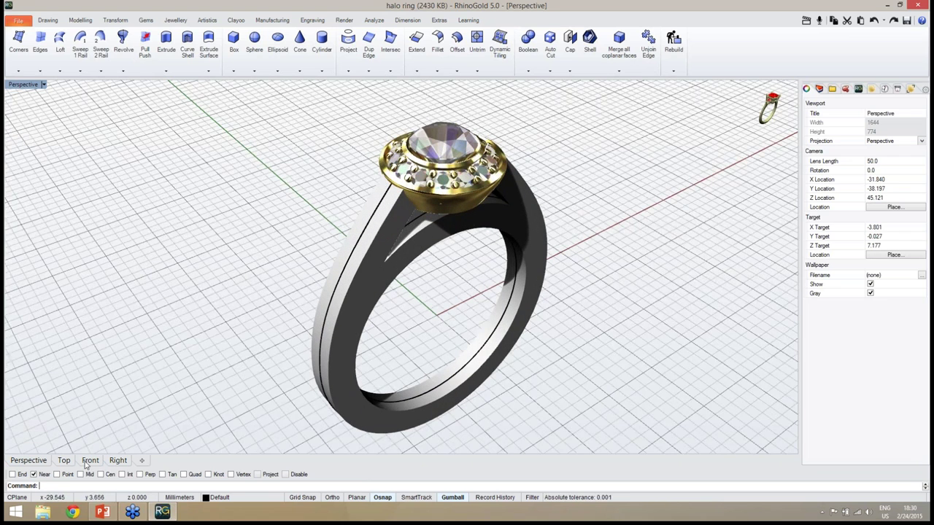
left_click(88, 462)
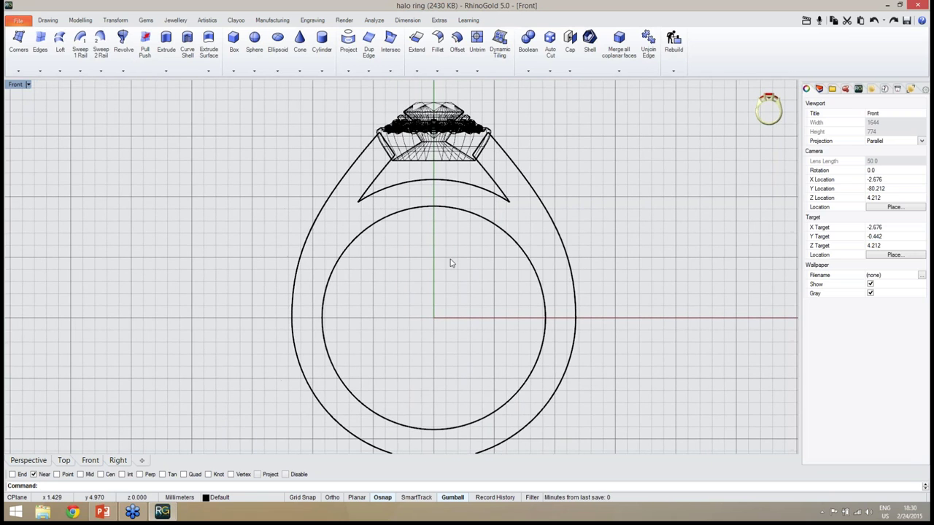
left_click(29, 461)
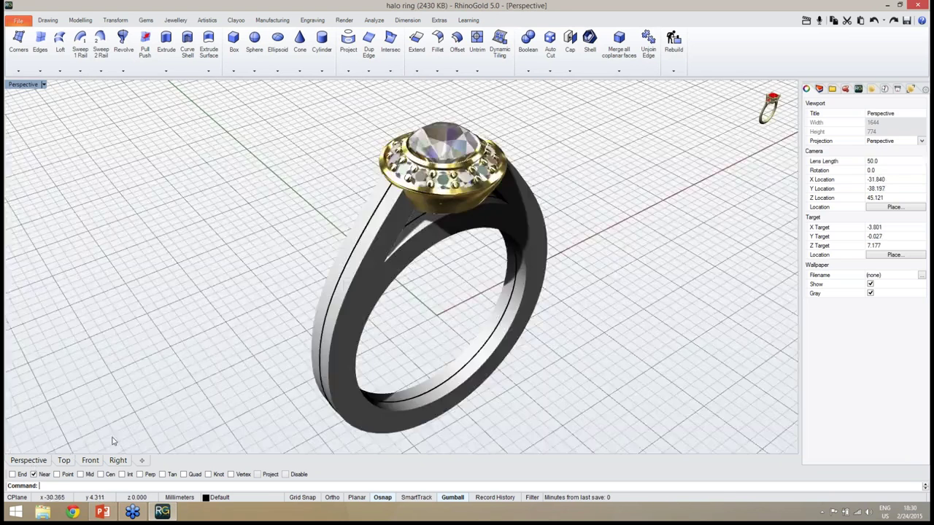
mouse_move(454, 409)
right_mouse_down()
mouse_move(448, 267)
mouse_move(400, 265)
mouse_move(406, 291)
right_mouse_up()
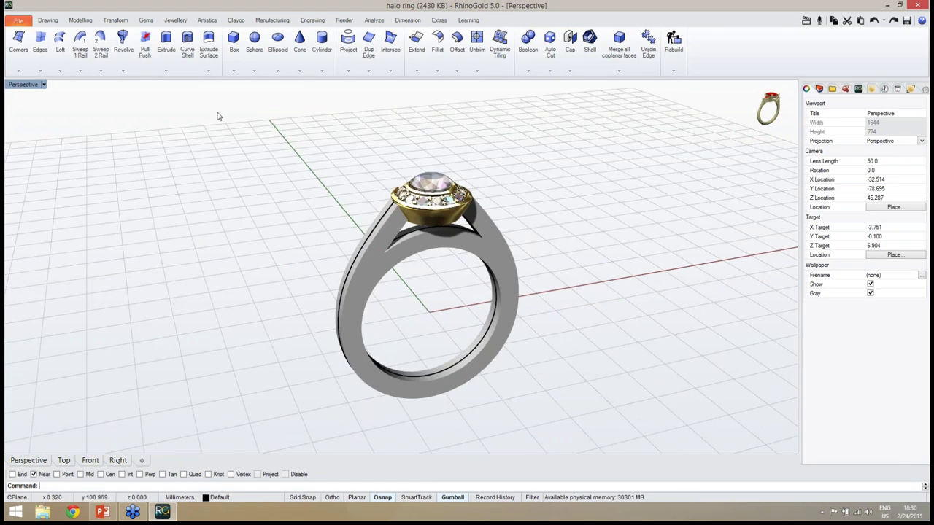
- Try to offset the left outer edge of the shank by 0.4 mm along the shank's flat front face
left_click(81, 19)
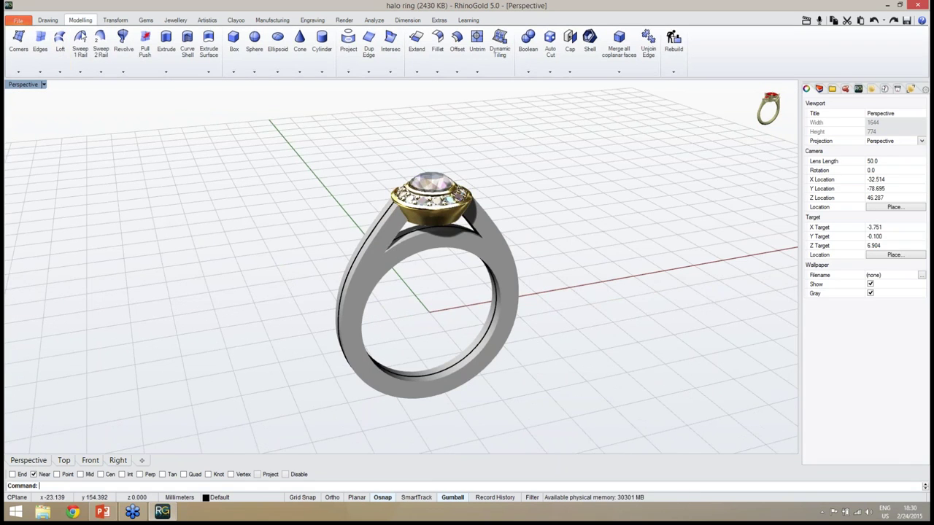
left_click(457, 72)
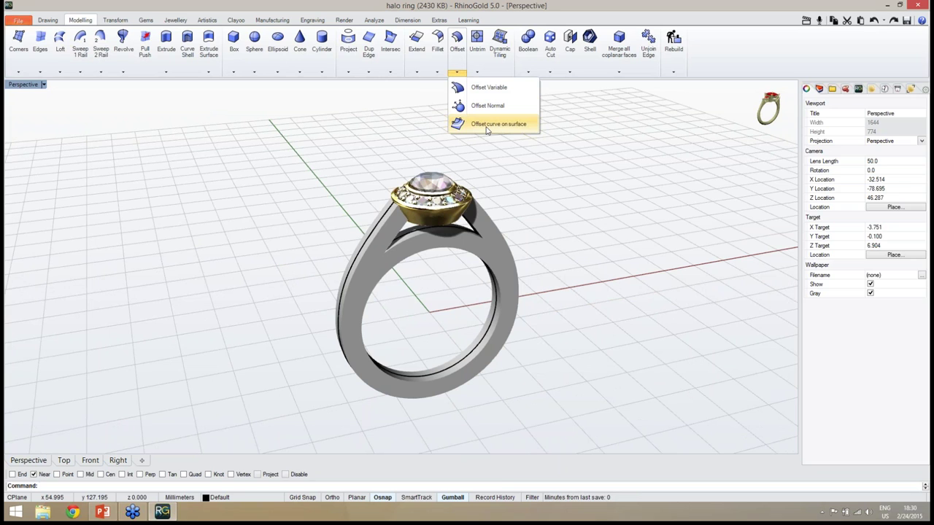
left_click(487, 124)
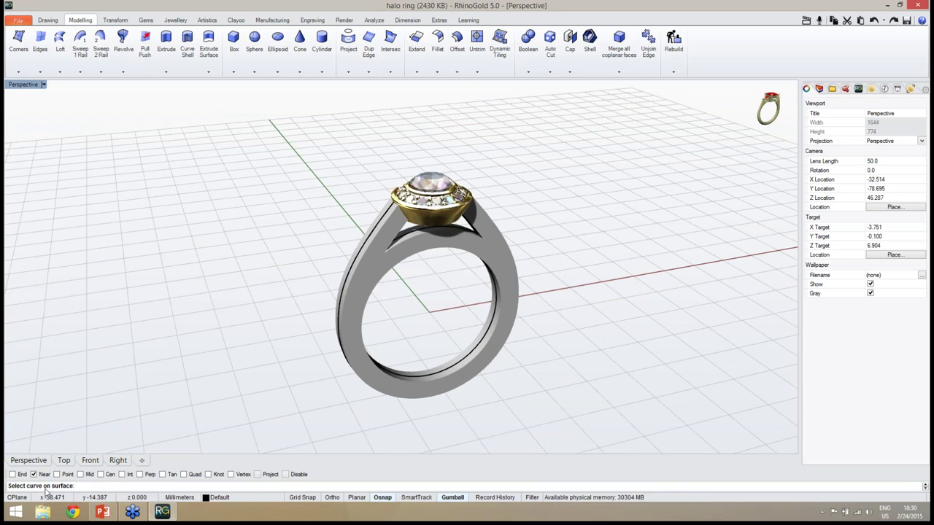
right_click_drag(379, 358, 408, 341)
right_click_drag(448, 343, 379, 313)
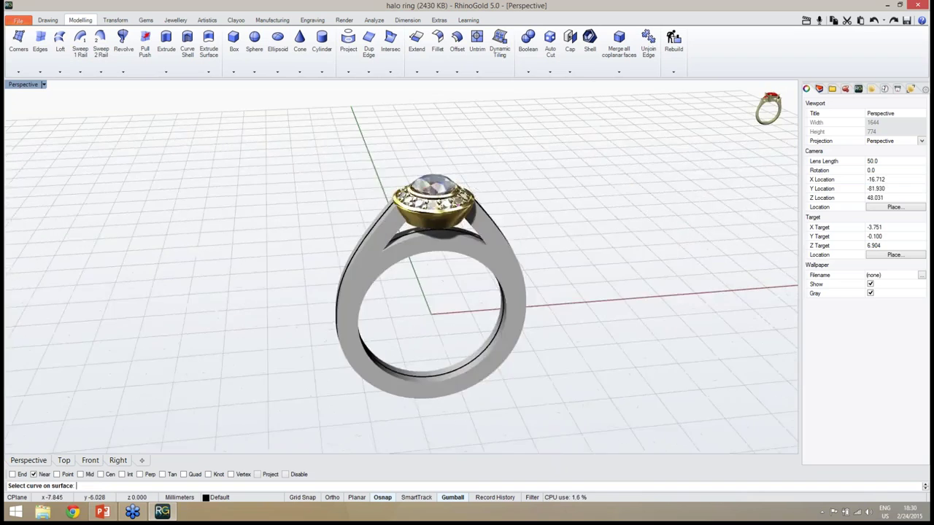
scroll(380, 310, "up", 5)
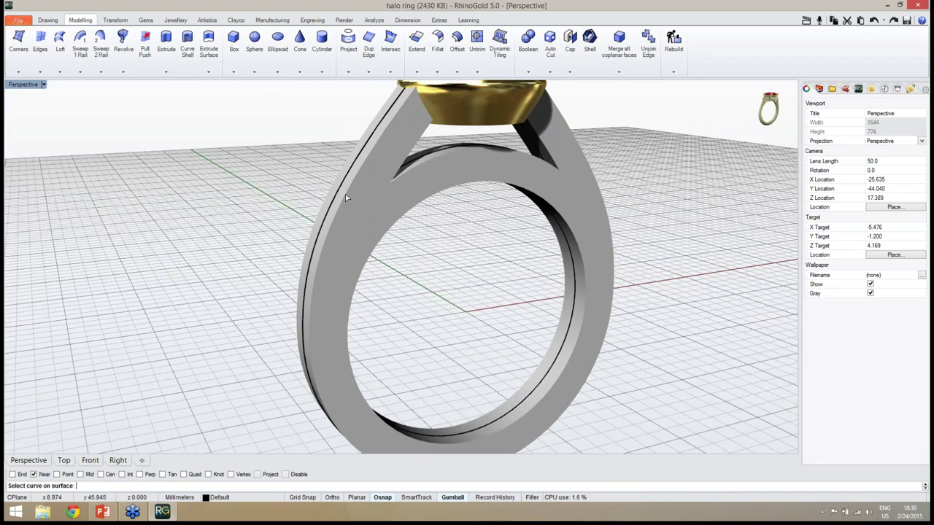
left_click(346, 195)
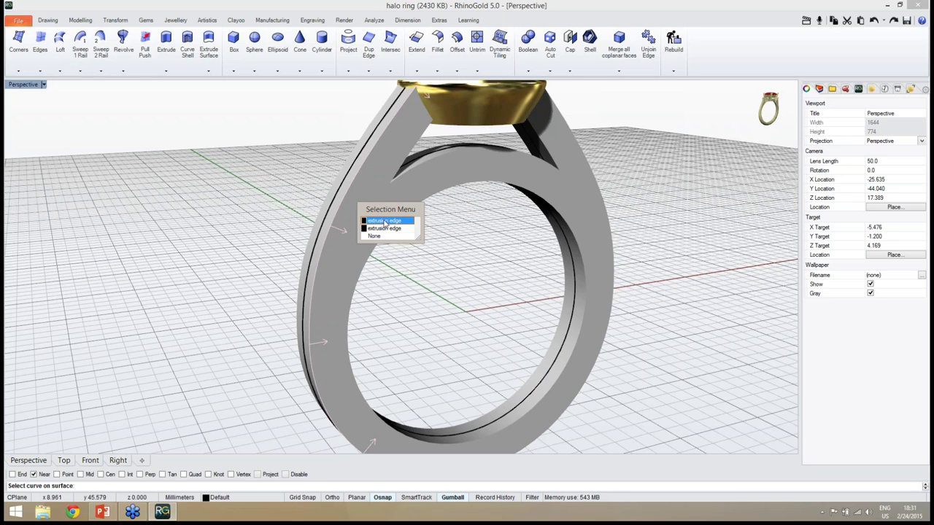
left_click(385, 221)
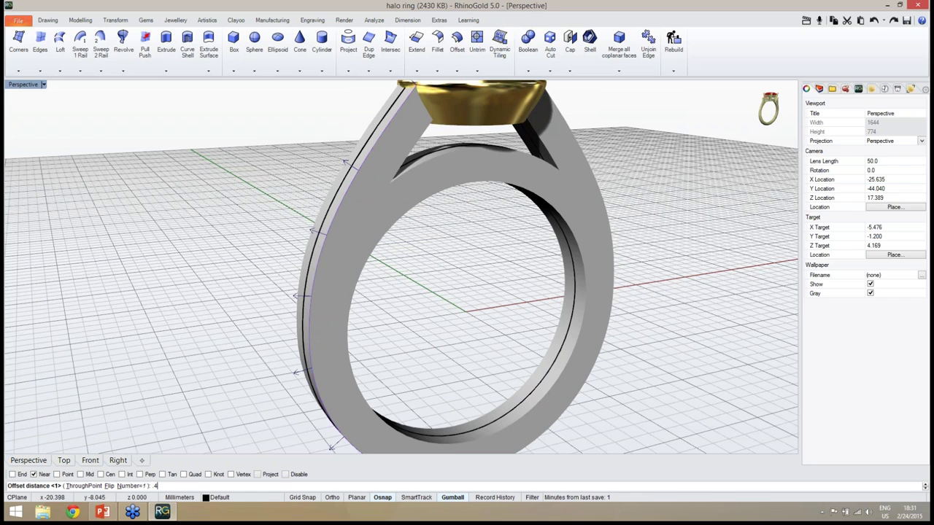
key("Return")
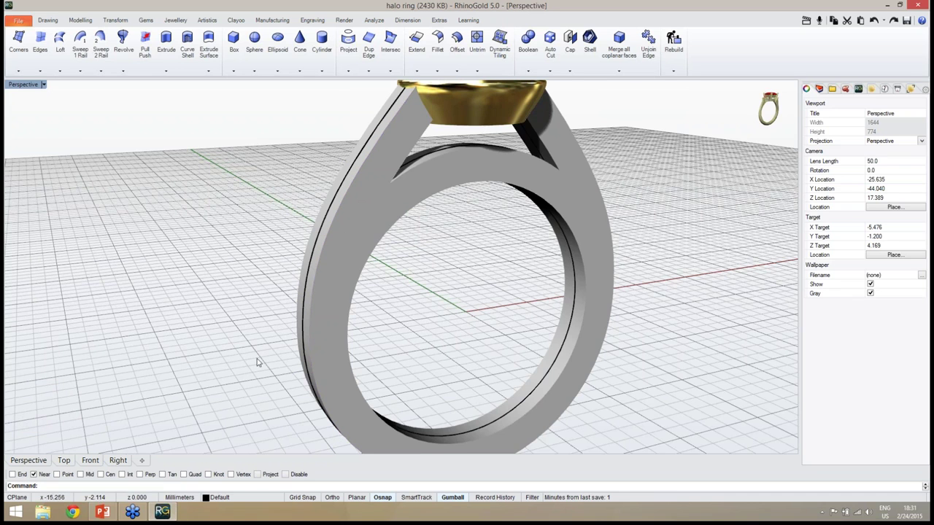
- Offset the shank's left outer edge 0.4 mm on the front face, with the offset direction flipped inward
right_click_drag(259, 363, 467, 270)
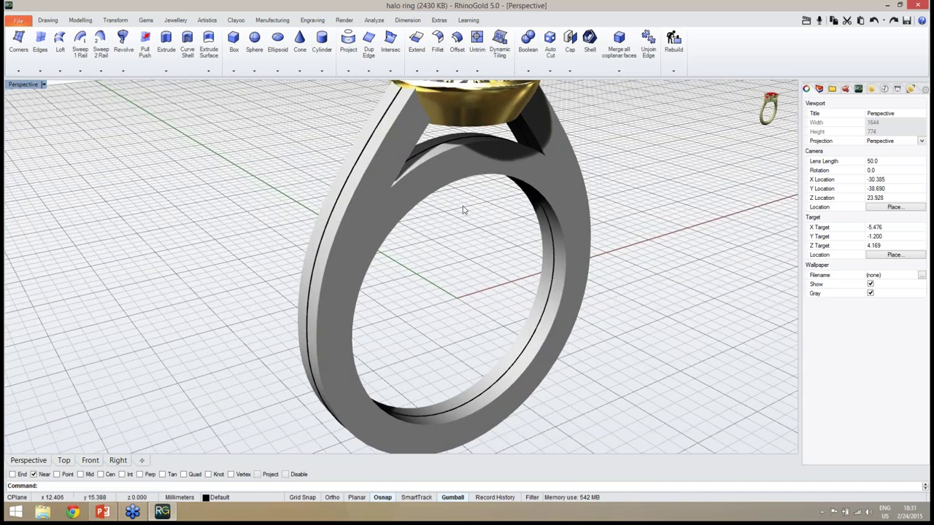
left_click(458, 72)
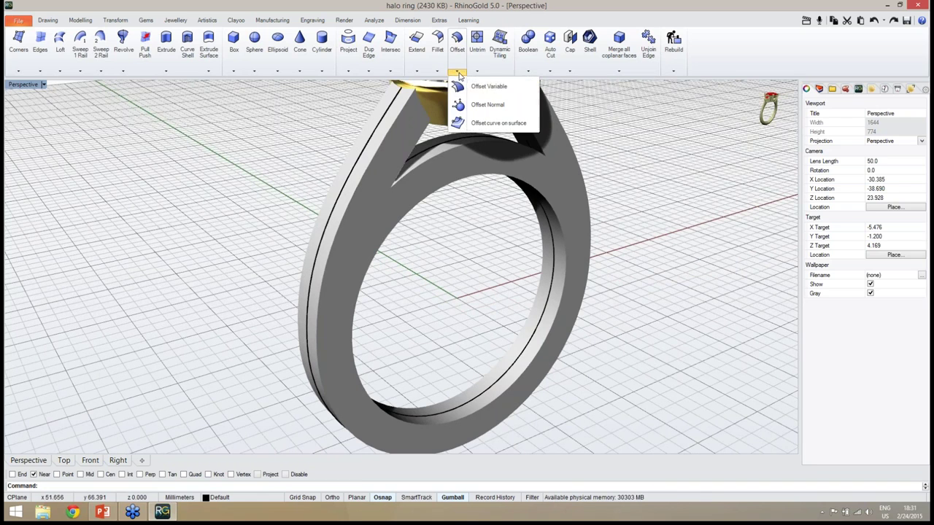
left_click(489, 123)
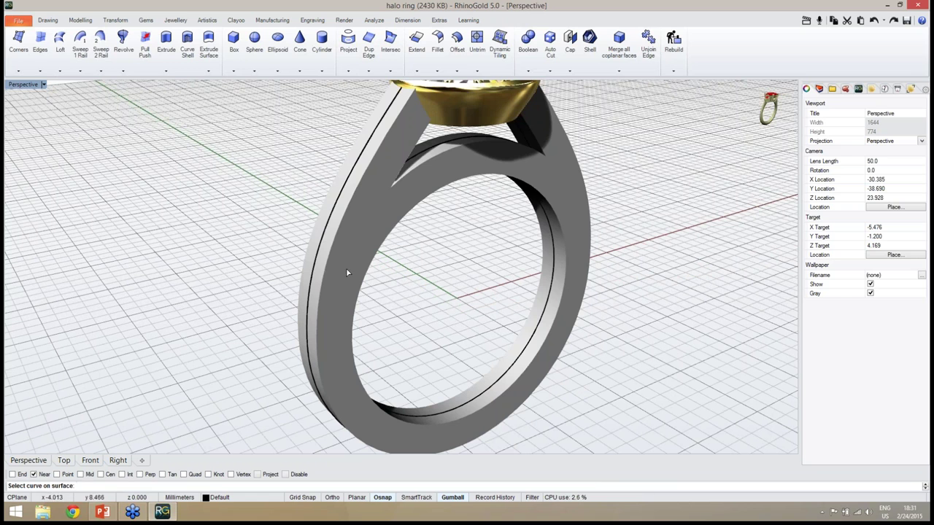
left_click(322, 241)
left_click(333, 252)
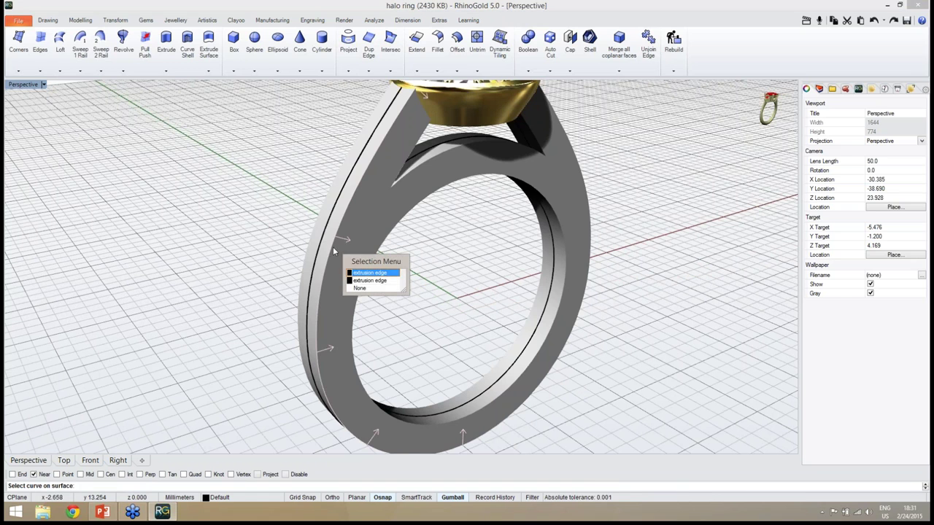
left_click(370, 274)
right_click_drag(374, 256, 343, 226)
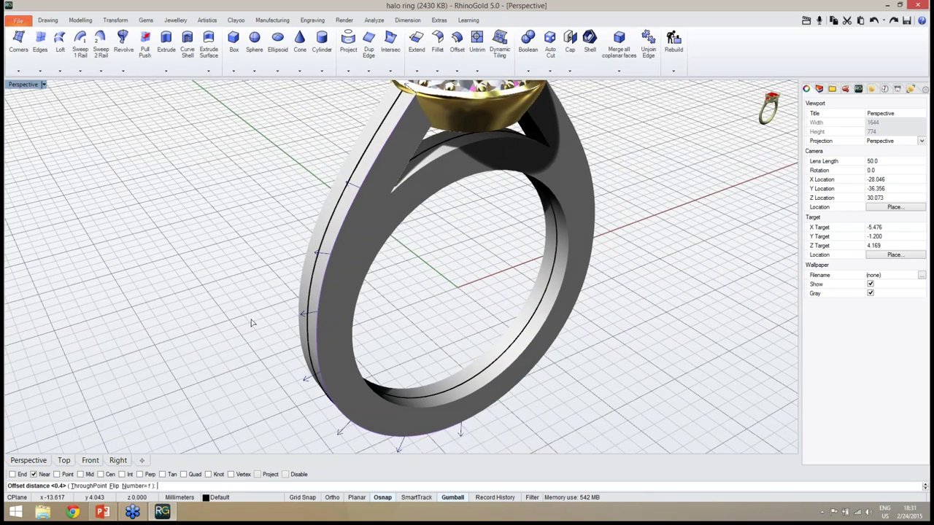
right_click_drag(241, 401, 234, 386)
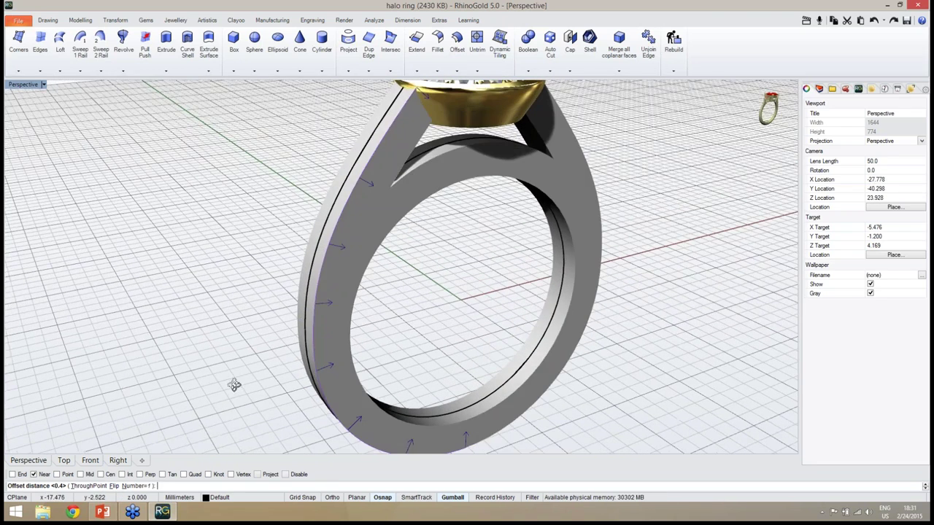
key("Return")
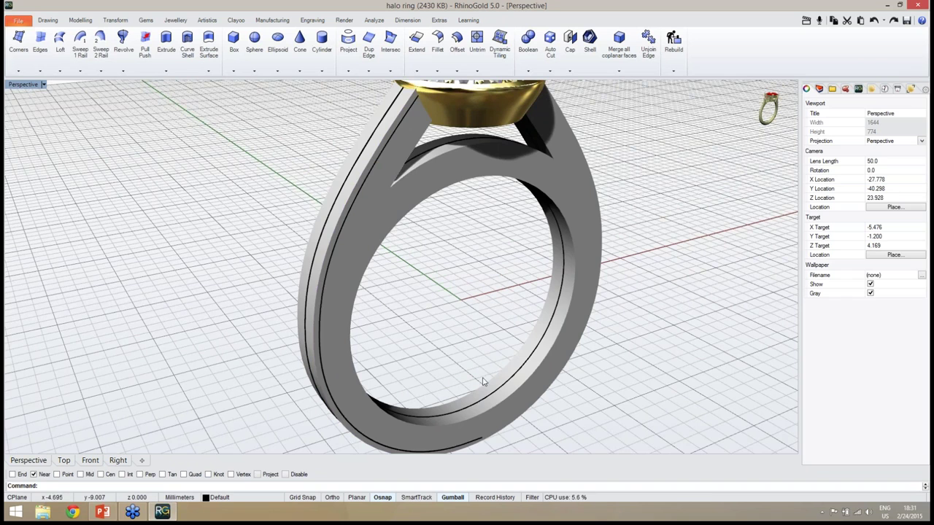
- Offset the shank's right outer edge 0.4 mm inward on the same front face
right_click_drag(505, 382, 486, 344)
scroll(437, 326, "down", 5)
scroll(475, 380, "up", 5)
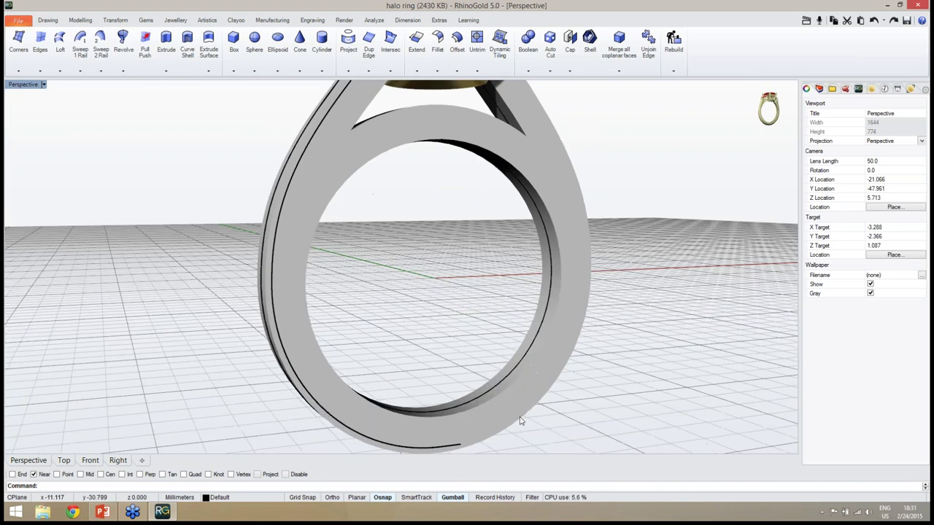
right_click(521, 417)
left_click(531, 419)
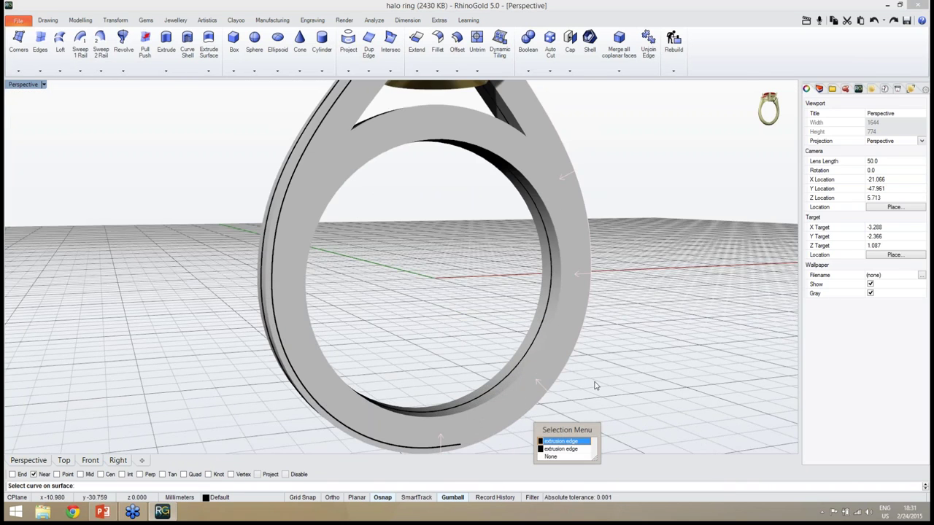
left_click(562, 442)
right_click_drag(562, 436, 558, 416)
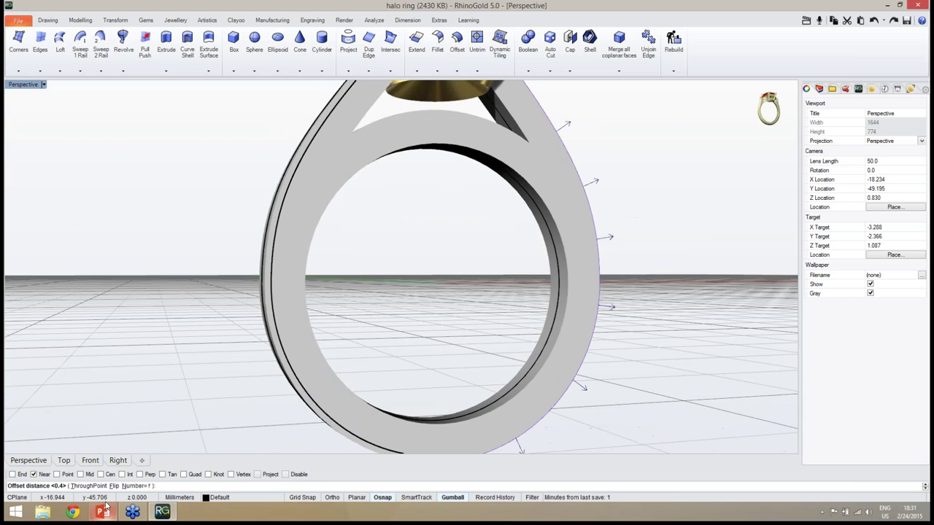
right_click(173, 410)
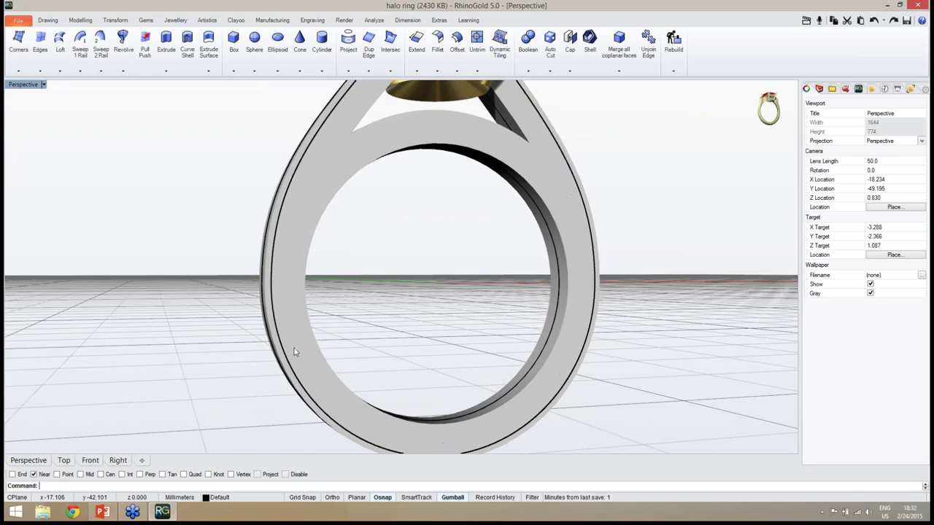
- Offset the round finger-hole edge 0.4 mm outward on the shank's front face
right_click_drag(294, 352, 366, 316)
scroll(436, 292, "down", 4)
scroll(368, 316, "up", 6)
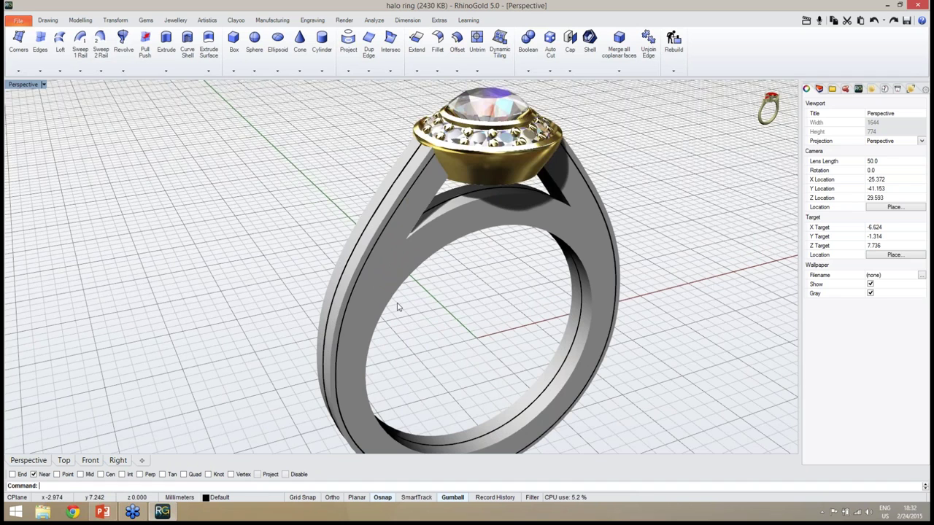
right_click(397, 307)
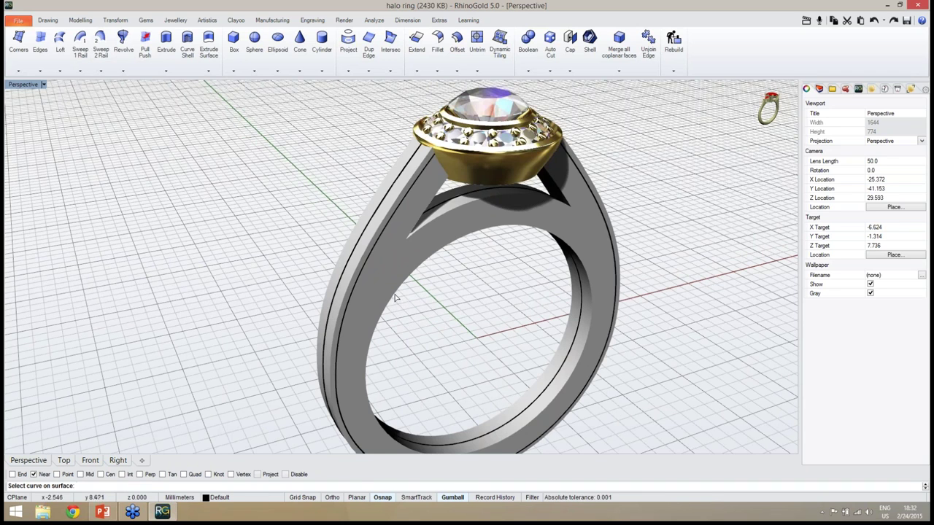
left_click(395, 297)
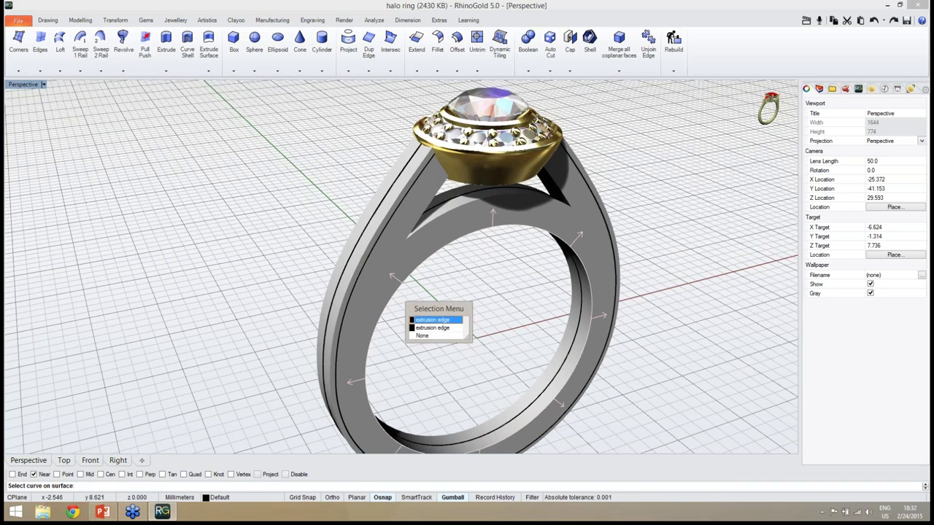
left_click(429, 327)
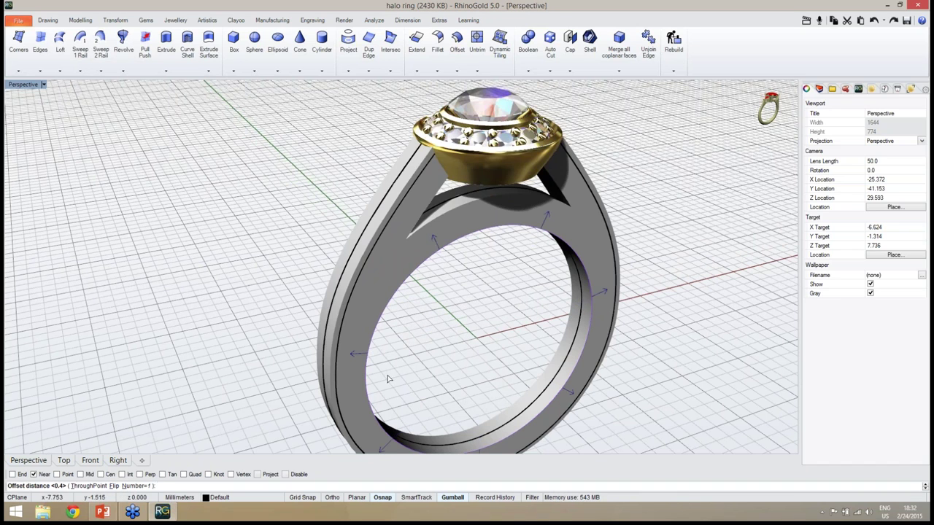
right_click_drag(394, 378, 375, 223)
key("Return")
scroll(426, 343, "up", 5)
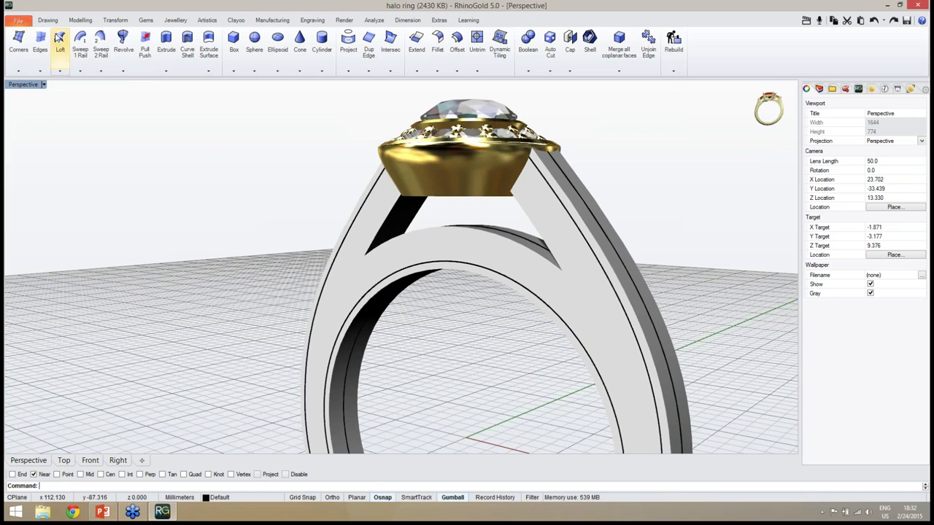
- Duplicate the three front edges of the opening beneath the bezel and join them into one curve
left_click(370, 61)
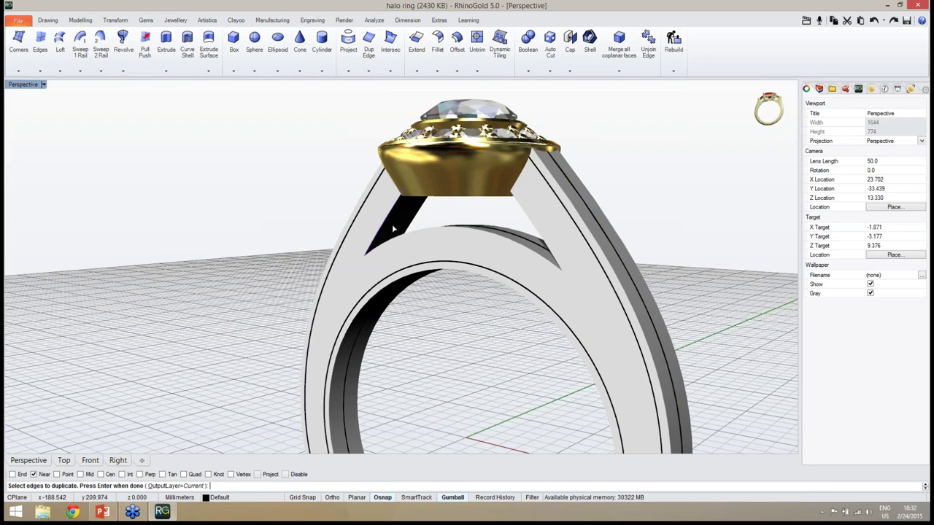
left_click(559, 267)
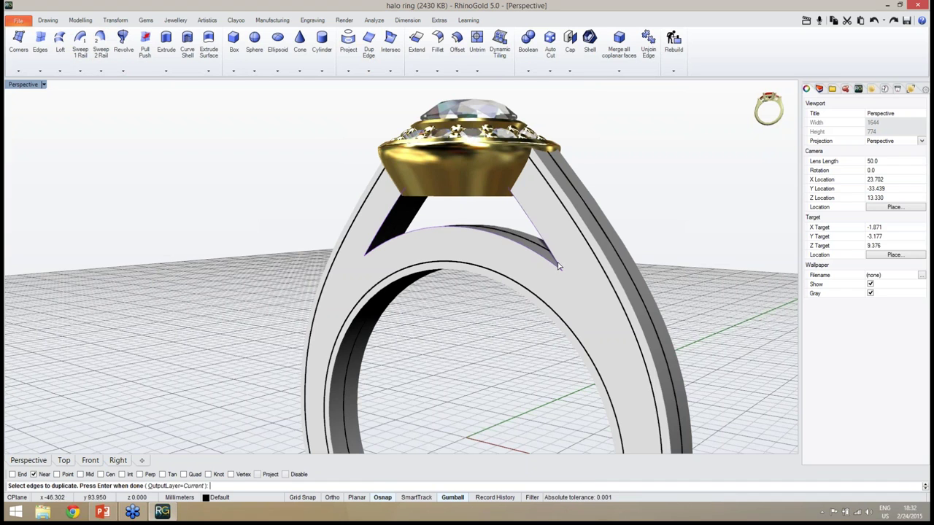
key("Return")
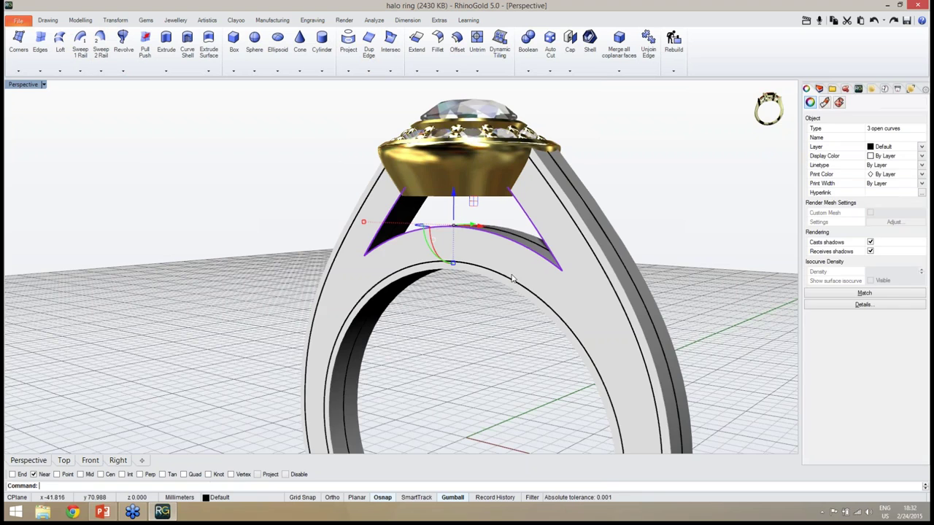
mouse_move(514, 278)
right_mouse_down()
mouse_move(624, 270)
mouse_move(616, 239)
right_mouse_up()
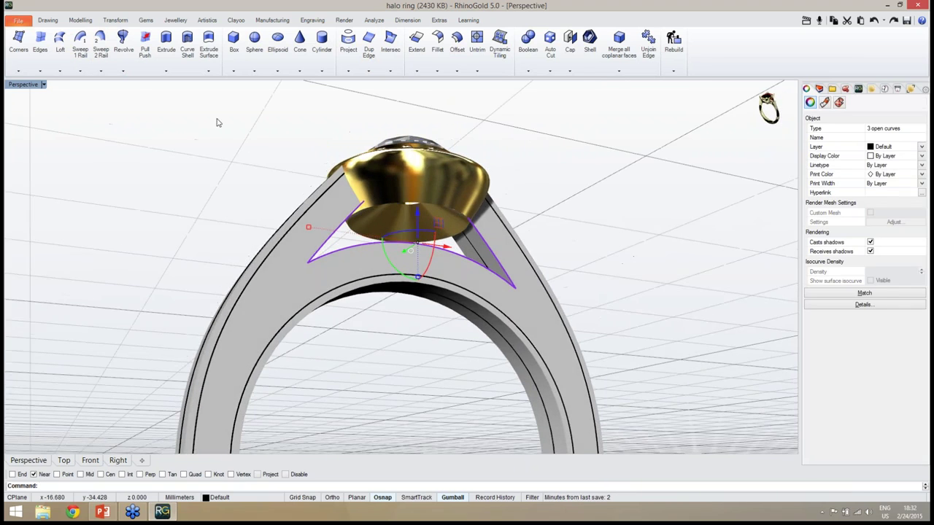
left_click(49, 20)
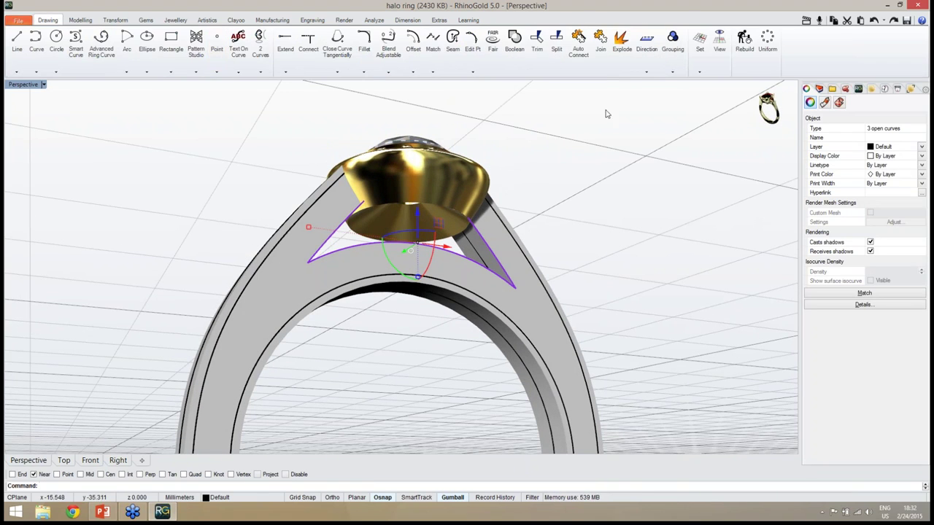
left_click(565, 194)
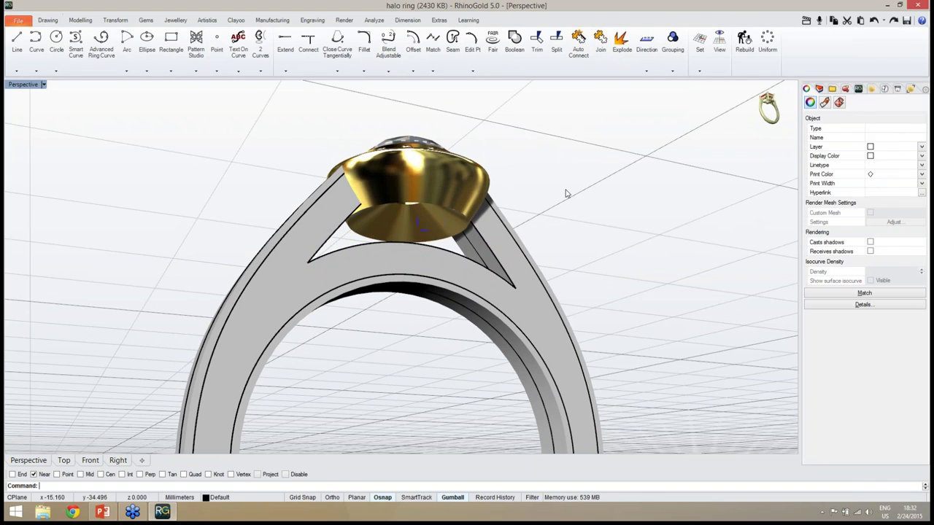
- With Near snapping off, offset the joined curve outward onto the shank face in the Front view, just outside the opening's edge
left_click(505, 276)
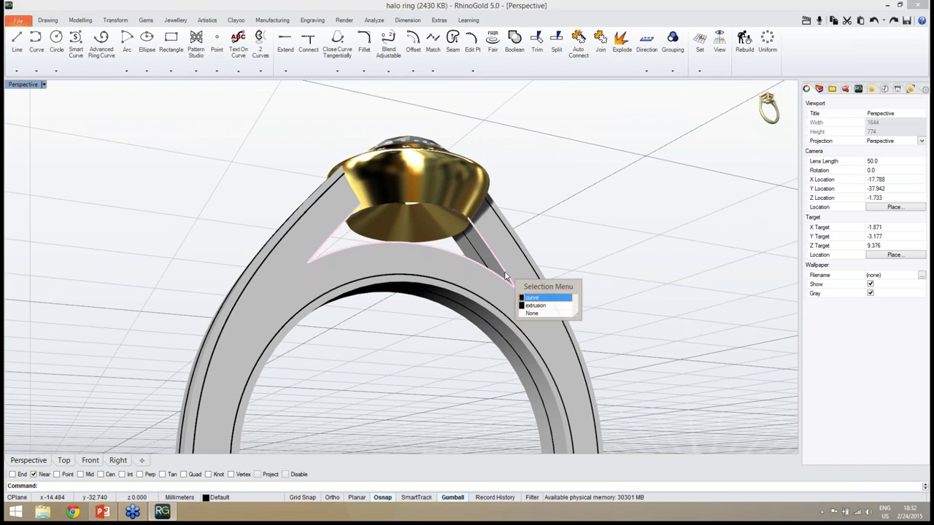
left_click(542, 298)
right_click_drag(579, 229, 195, 450)
right_click_drag(373, 349, 402, 355)
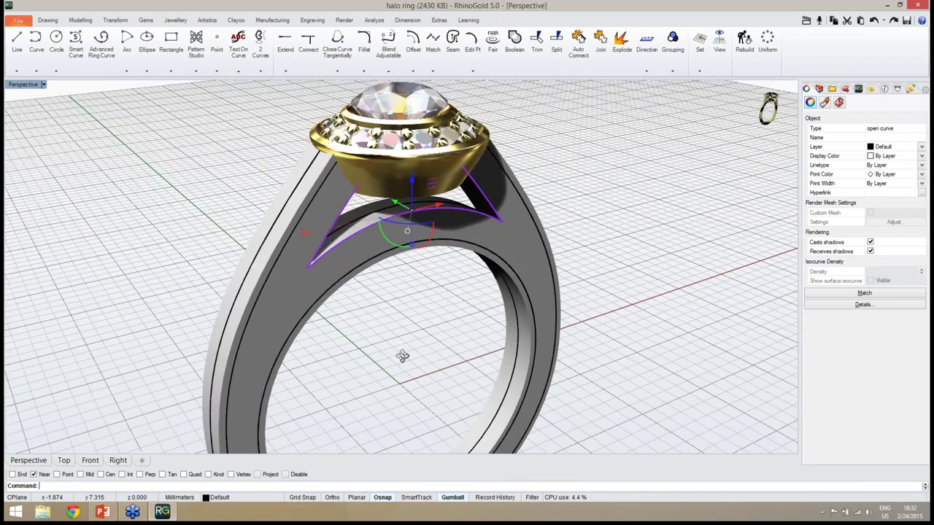
left_click(53, 23)
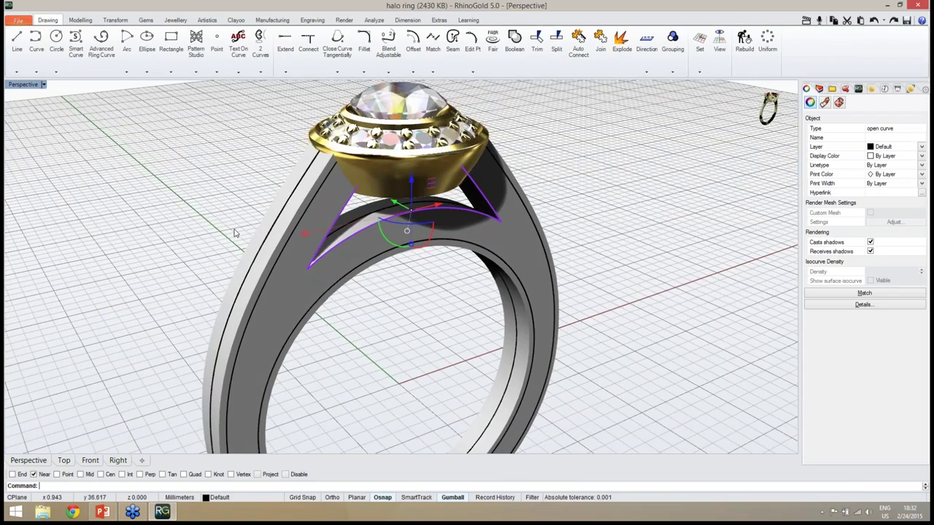
mouse_move(370, 272)
right_mouse_down()
mouse_move(417, 265)
mouse_move(491, 298)
right_mouse_up()
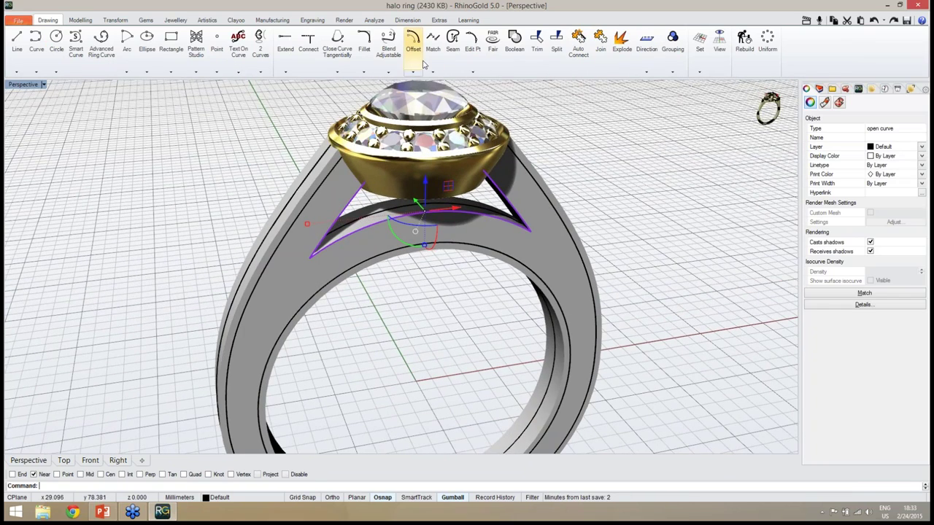
left_click(413, 37)
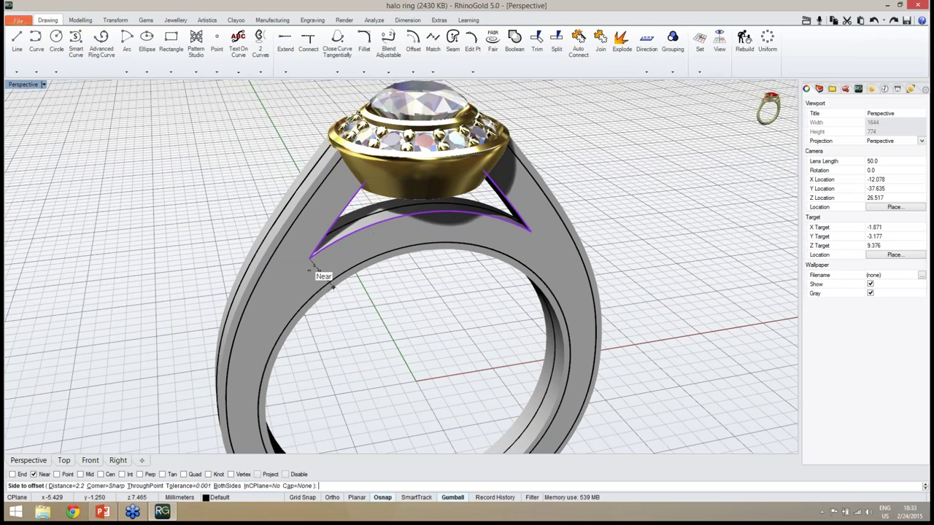
left_click(90, 460)
right_click_drag(376, 335, 336, 317)
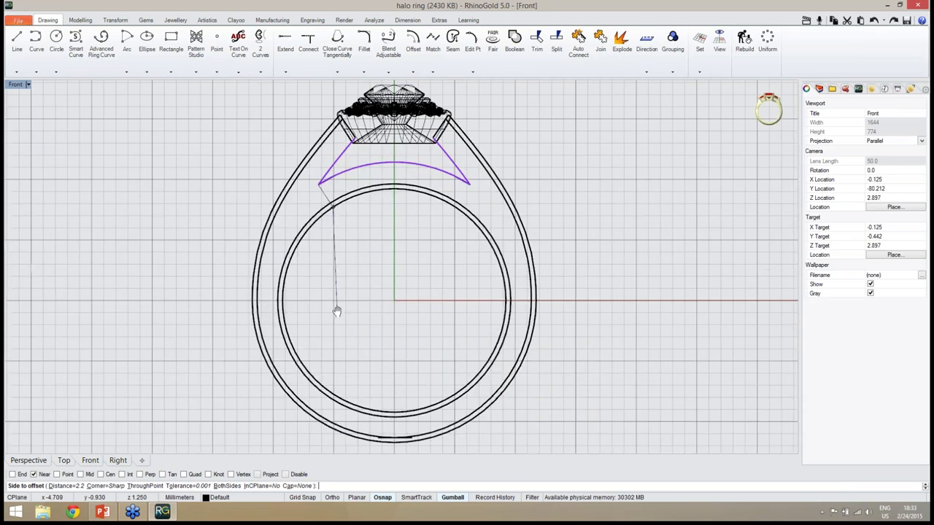
left_click(38, 476)
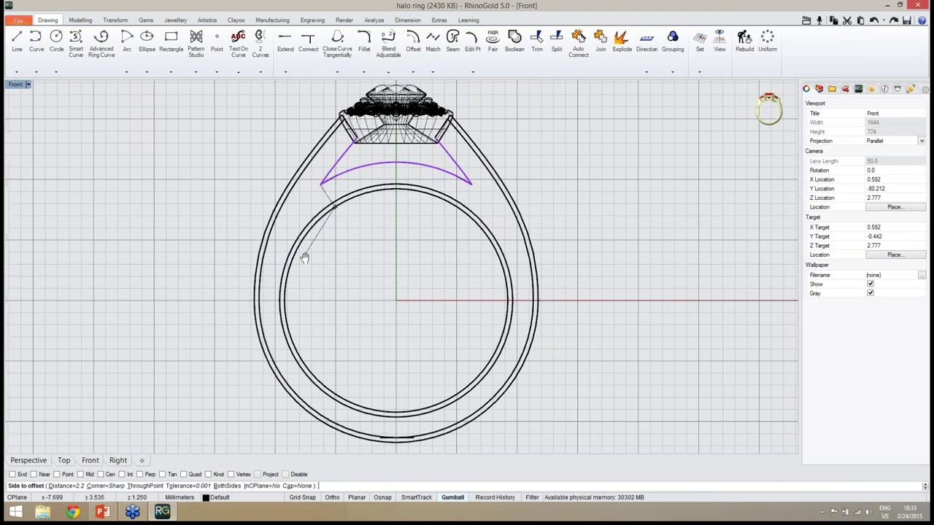
right_click_drag(307, 254, 342, 295)
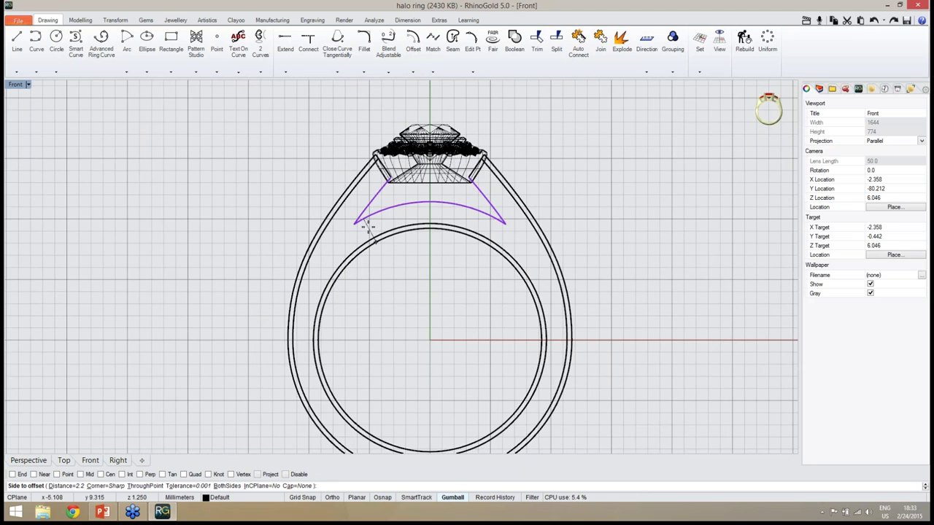
type("4")
left_click(414, 217)
key("Escape")
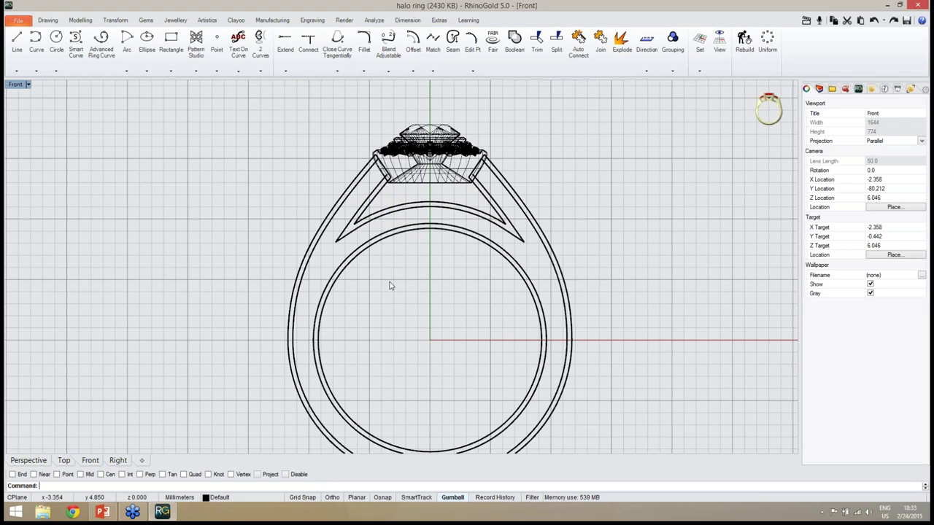
- In the Perspective view, fillet the right pointed corner of the offset curve with a radius of 0.2
left_click(42, 458)
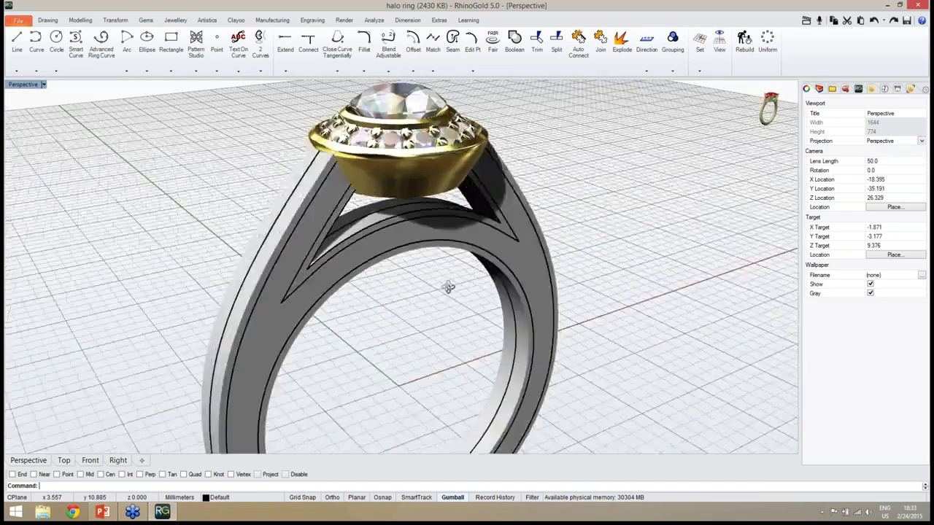
right_click_drag(448, 285, 340, 271)
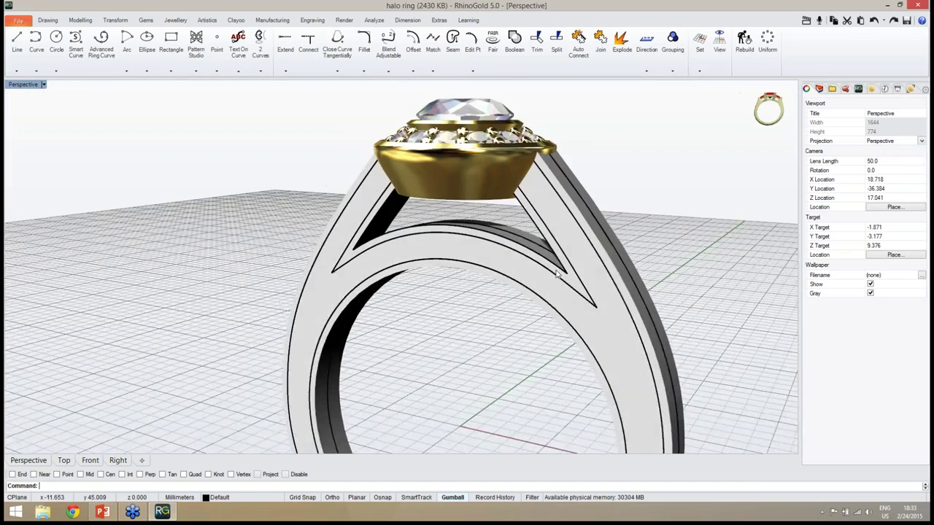
scroll(613, 288, "up", 5)
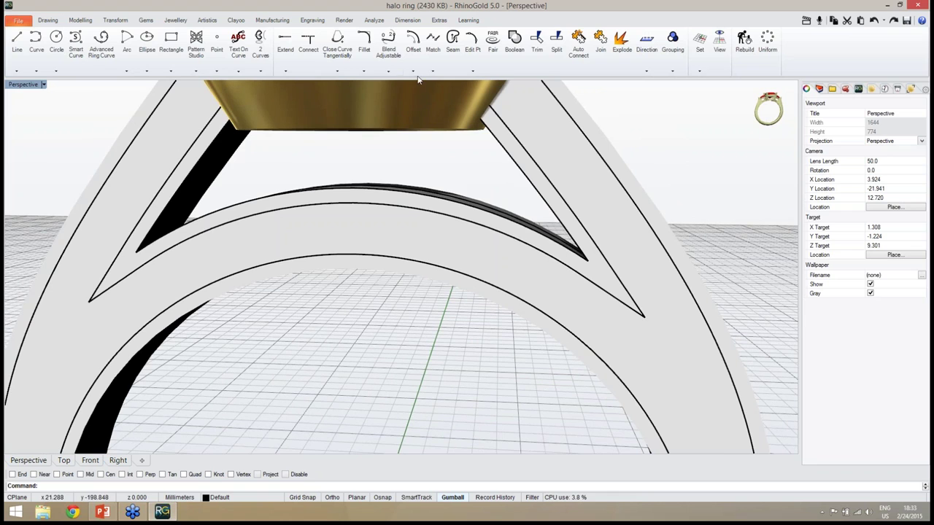
left_click(369, 57)
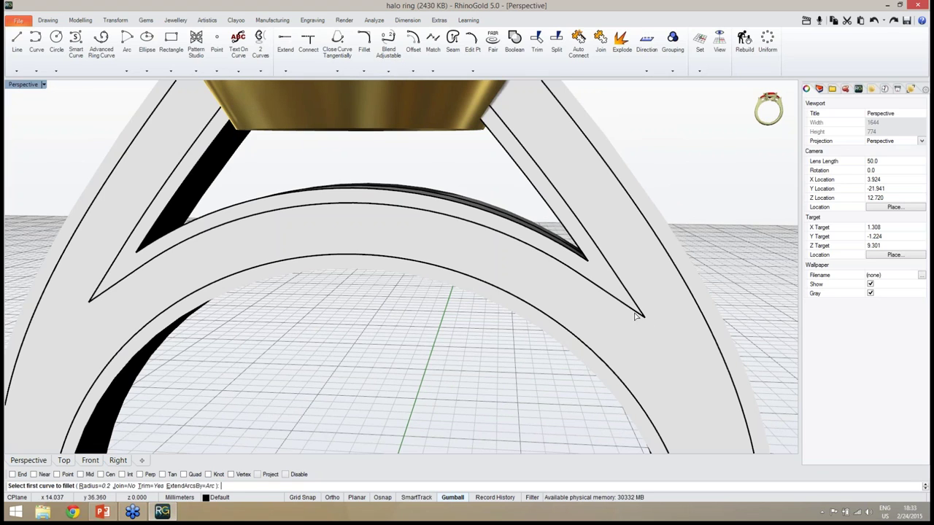
left_click(634, 314)
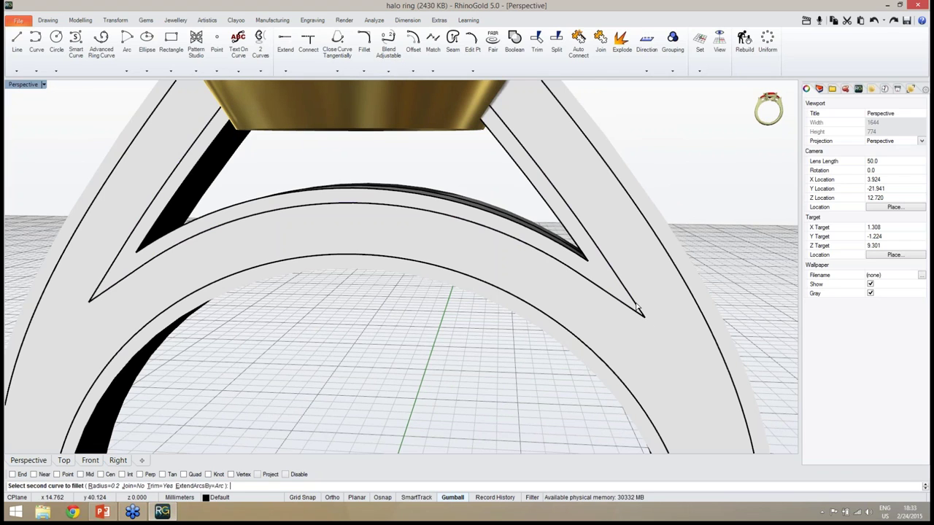
left_click(637, 314)
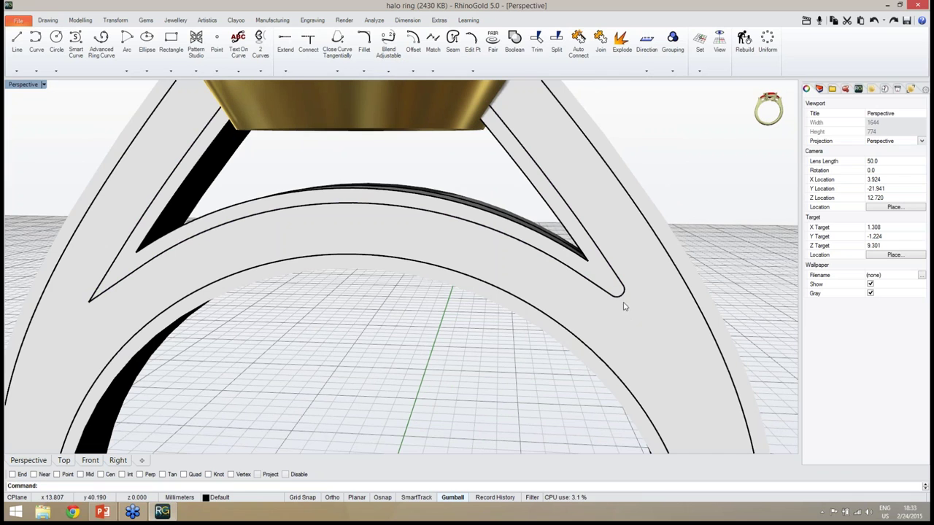
- Fillet the left pointed corner of the offset curve with the same 0.2 radius
right_click_drag(623, 307, 333, 304)
scroll(333, 305, "up", 4)
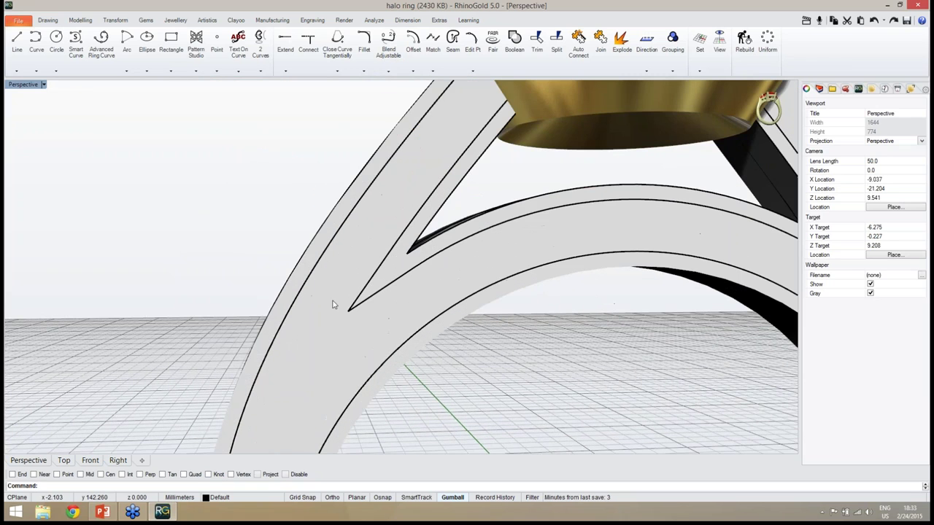
key("Return")
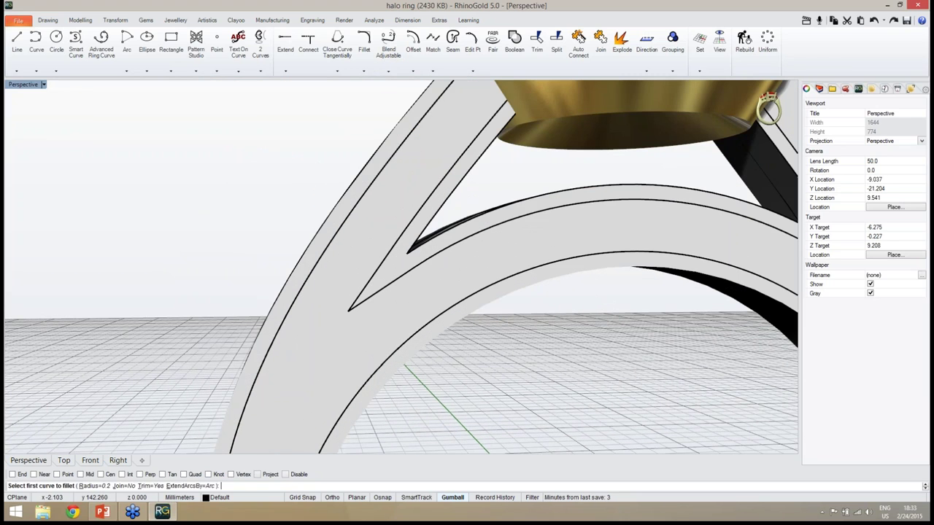
left_click(377, 298)
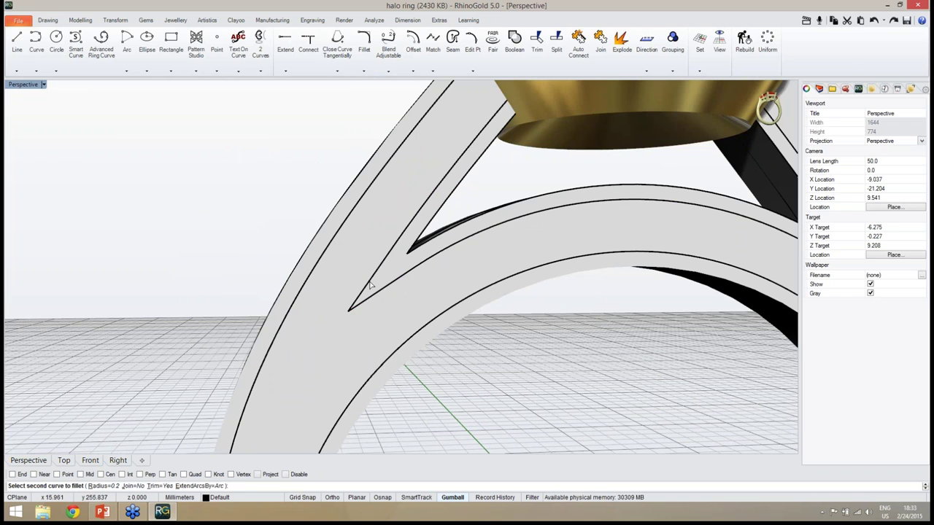
left_click(370, 287)
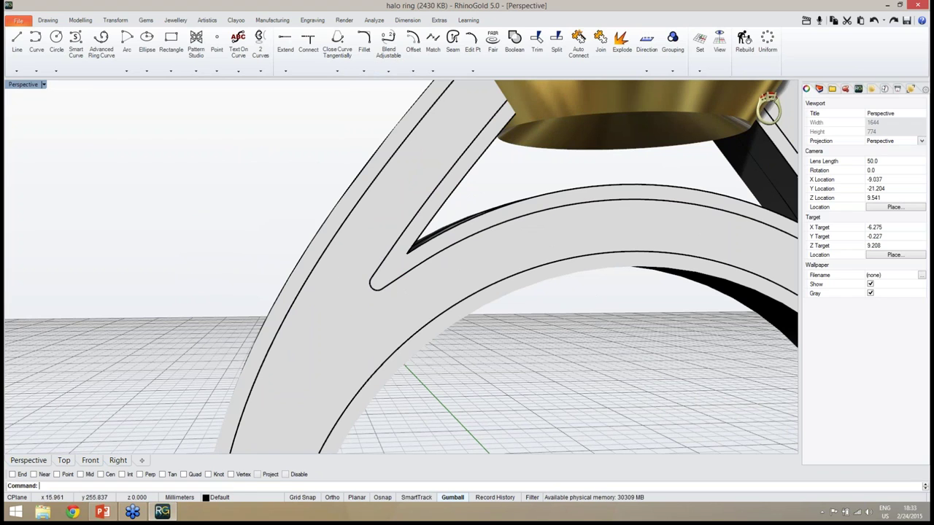
- Examine whether the filleted offset curve is one continuous curve and how it follows the ring's front face
left_click(374, 293)
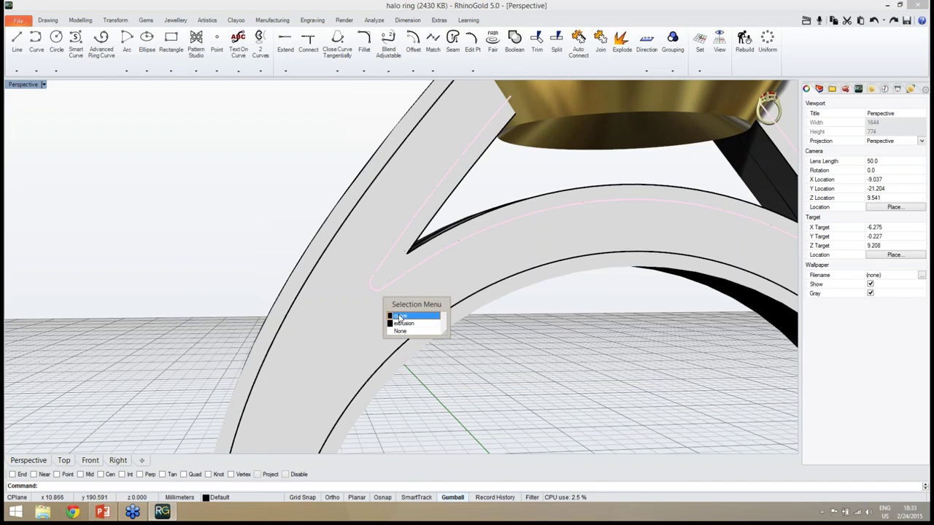
left_click(401, 316)
scroll(424, 321, "down", 6)
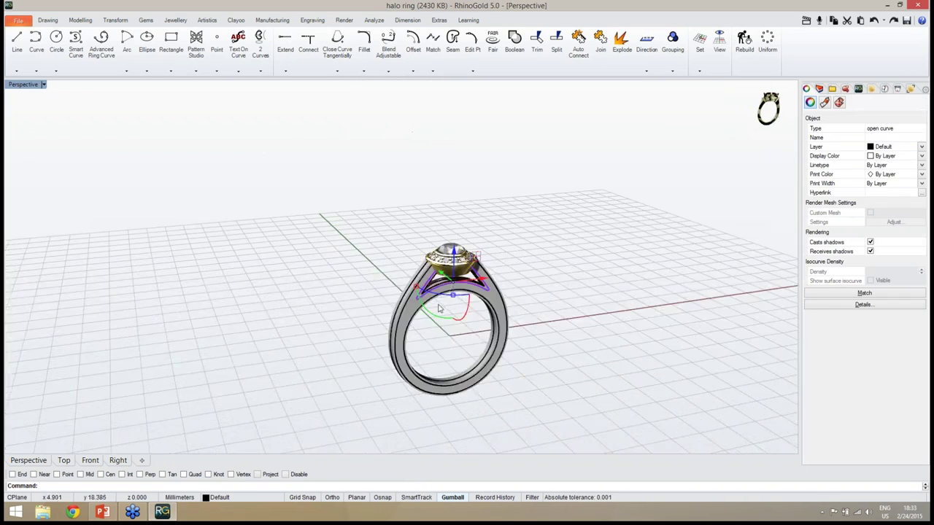
key("Escape")
right_click_drag(439, 309, 402, 328)
scroll(432, 303, "up", 5)
scroll(457, 351, "down", 2)
right_click_drag(462, 351, 418, 305)
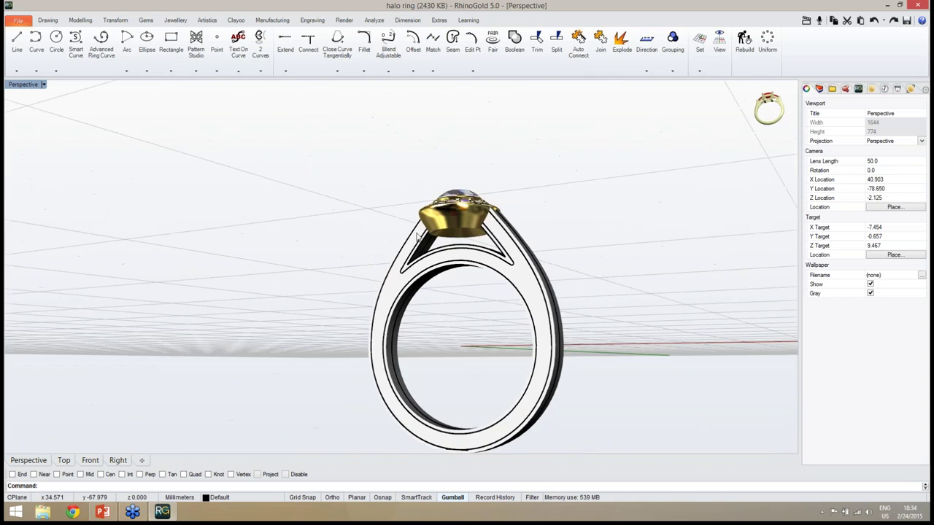
- With Near snapping on, draw an Interpolate on Surface curve across the shank's left arm beside the bezel, connecting the outer and inner outlines
scroll(417, 234, "up", 10)
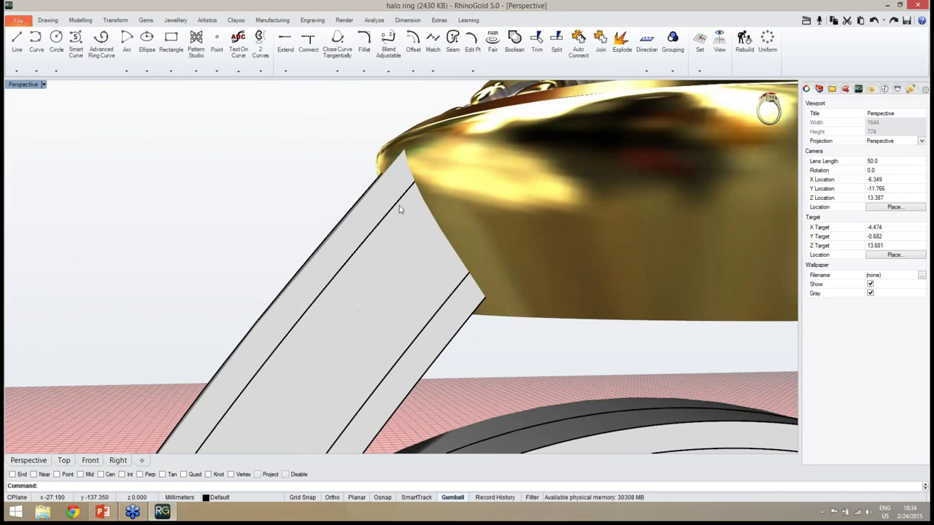
left_click(33, 72)
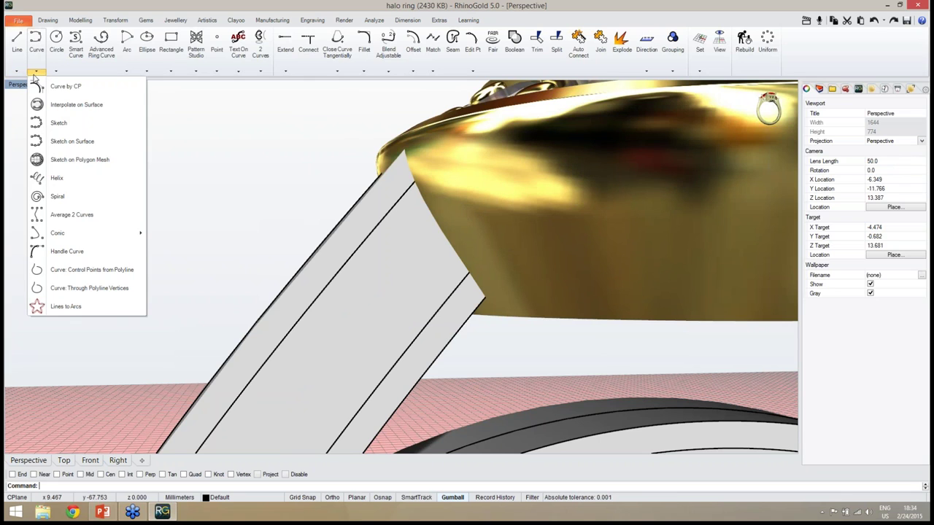
left_click(60, 110)
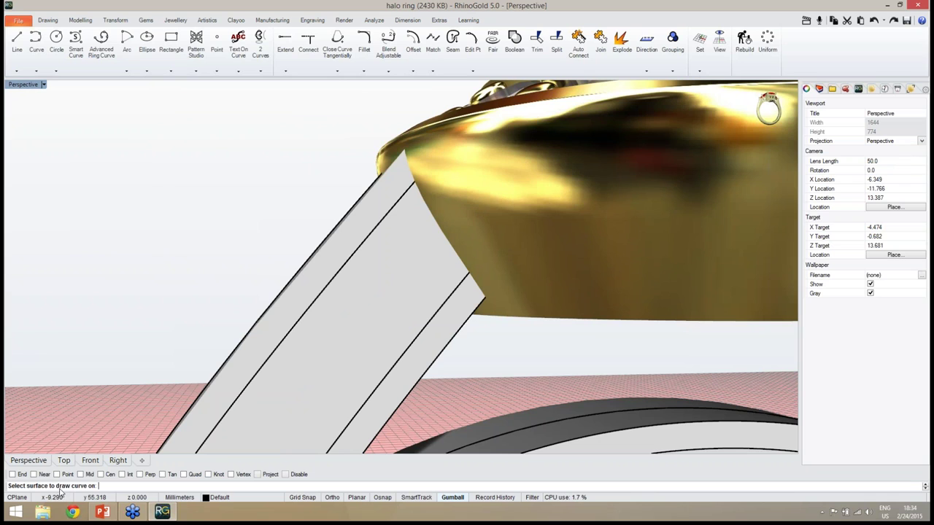
left_click(408, 289)
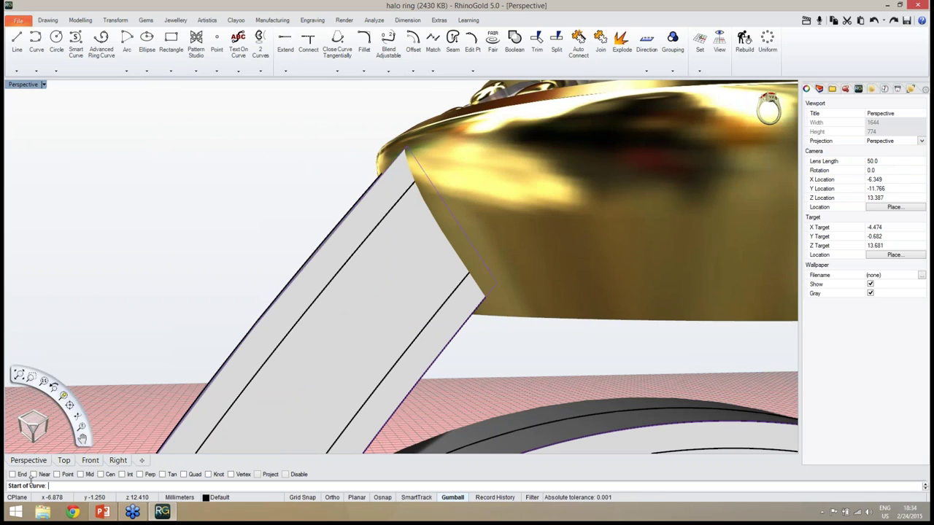
left_click(34, 474)
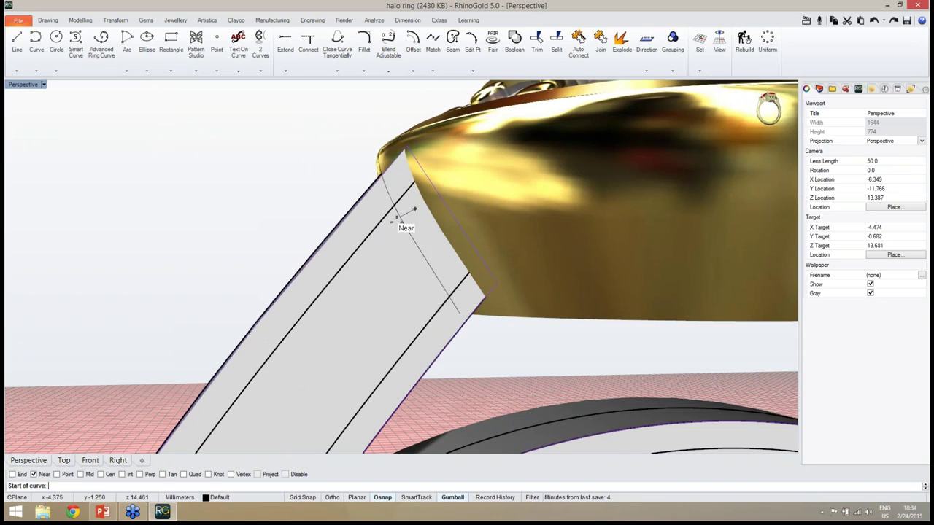
mouse_move(396, 208)
right_mouse_down()
mouse_move(372, 255)
mouse_move(387, 222)
right_mouse_up()
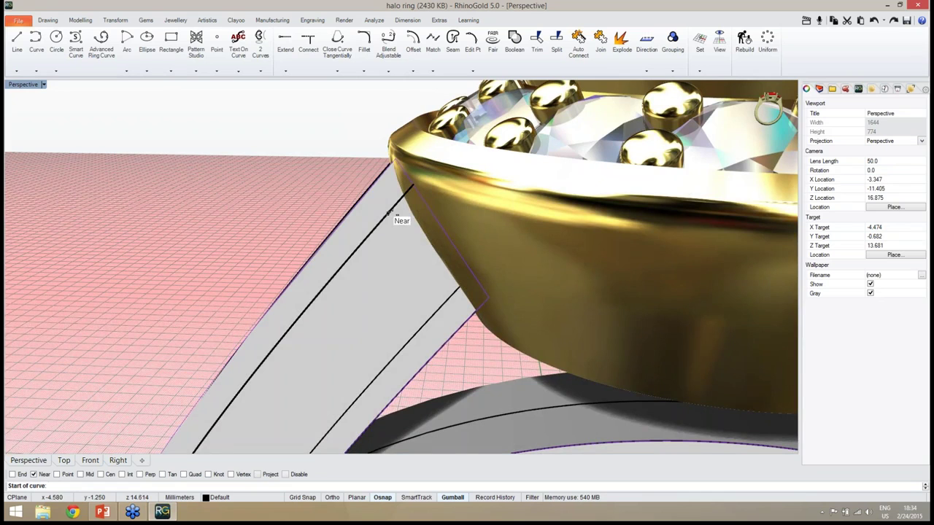
left_click(388, 214)
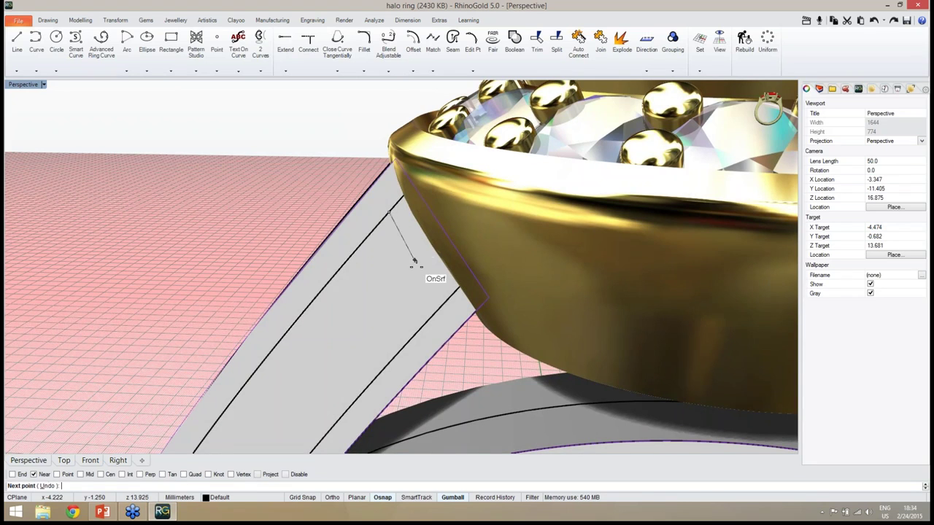
left_click(441, 319)
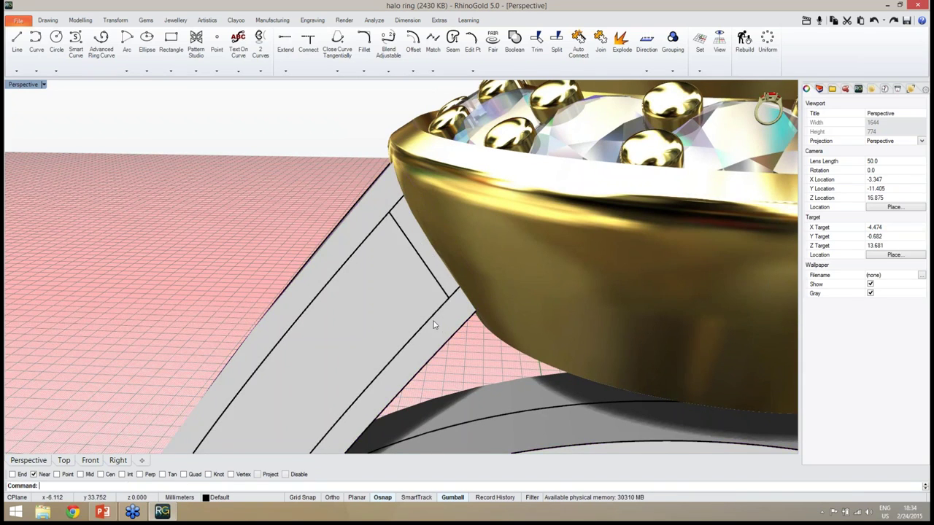
- Mirror the short closing curve onto the shank's right arm with Symmetry Horizontal
right_click_drag(433, 323, 379, 230)
scroll(481, 260, "down", 5)
left_click(382, 232)
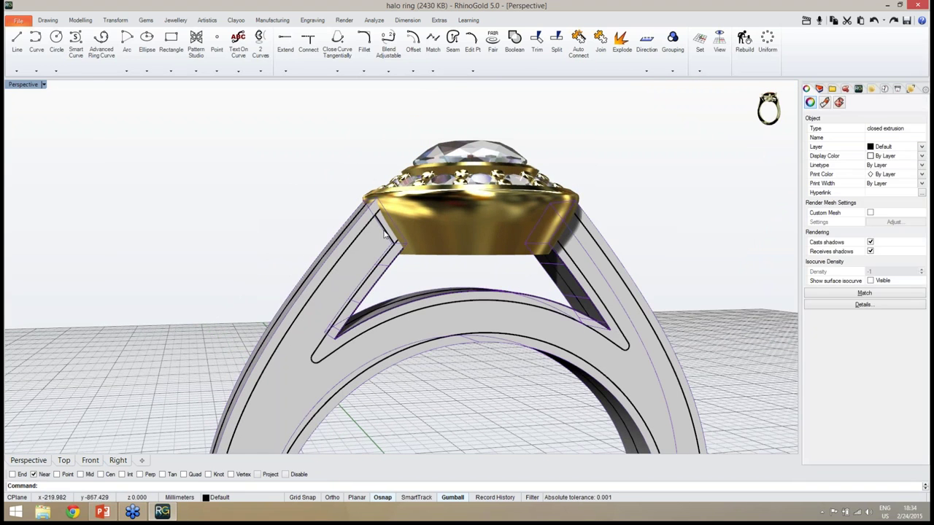
right_click_drag(303, 235, 350, 241)
key("Escape")
scroll(383, 246, "up", 5)
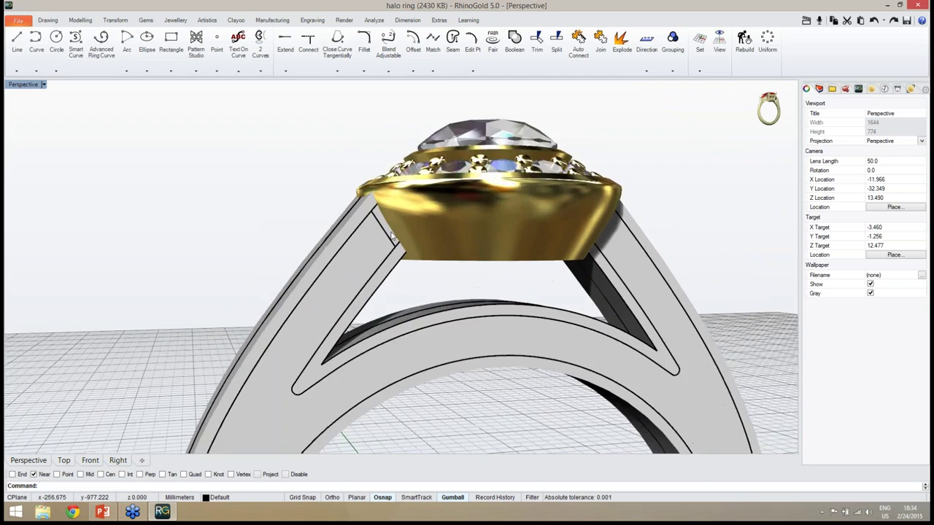
left_click(383, 247)
left_click(414, 268)
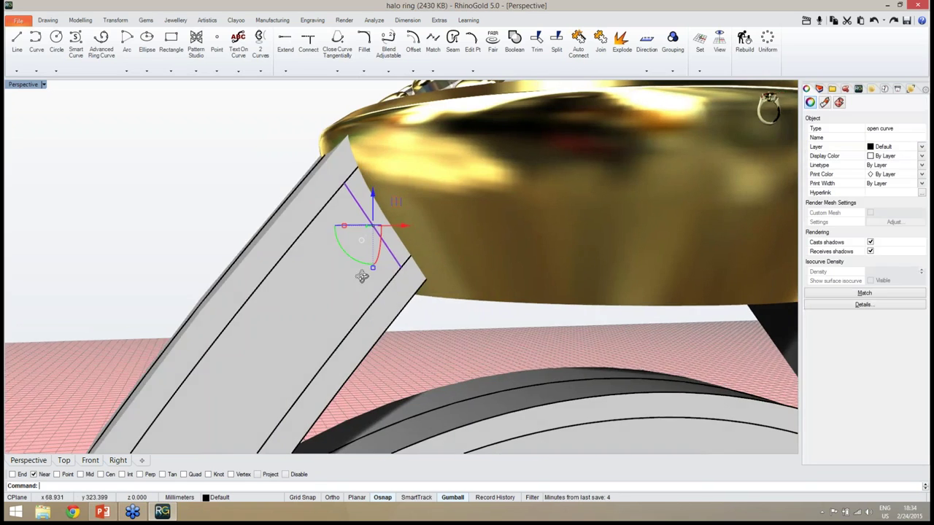
scroll(241, 252, "down", 5)
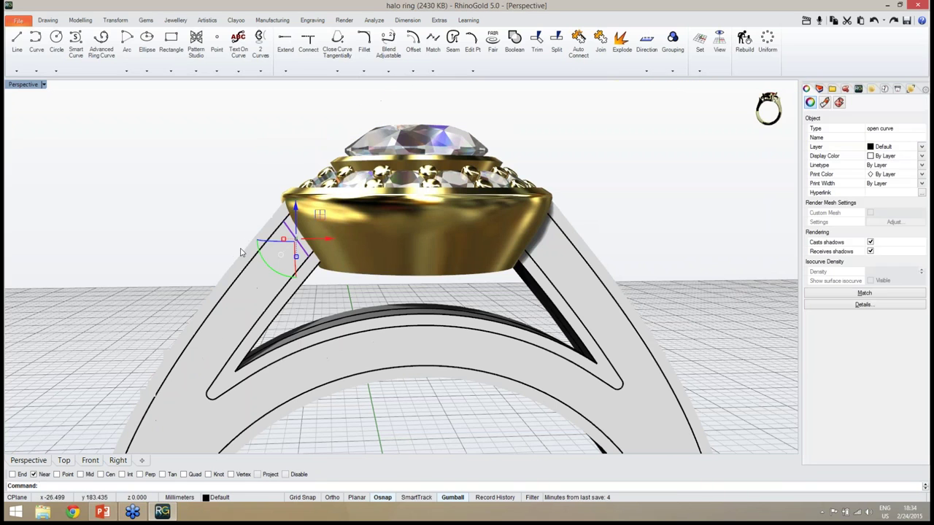
left_click(115, 19)
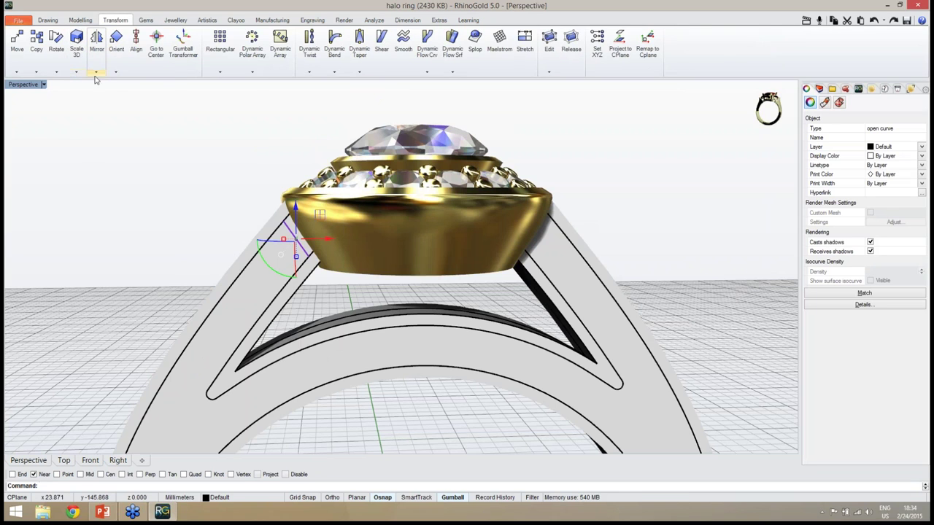
left_click(95, 72)
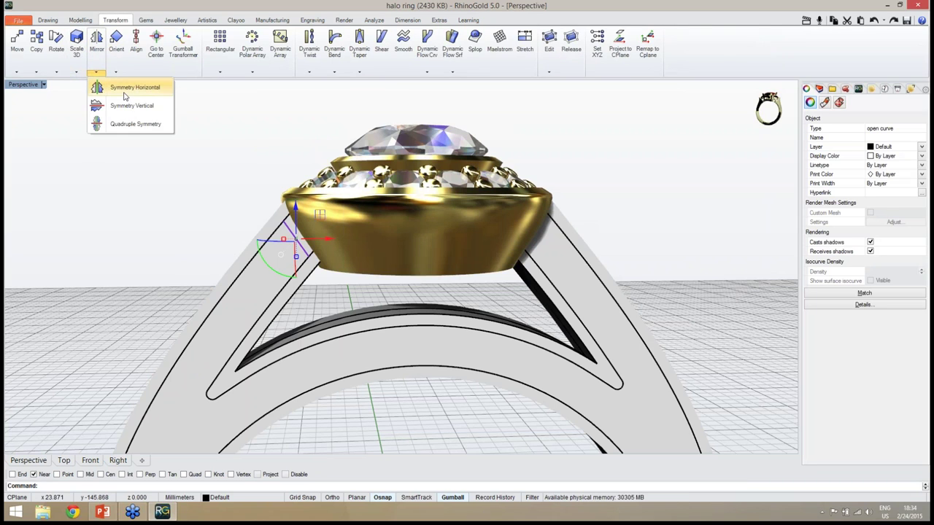
left_click(126, 88)
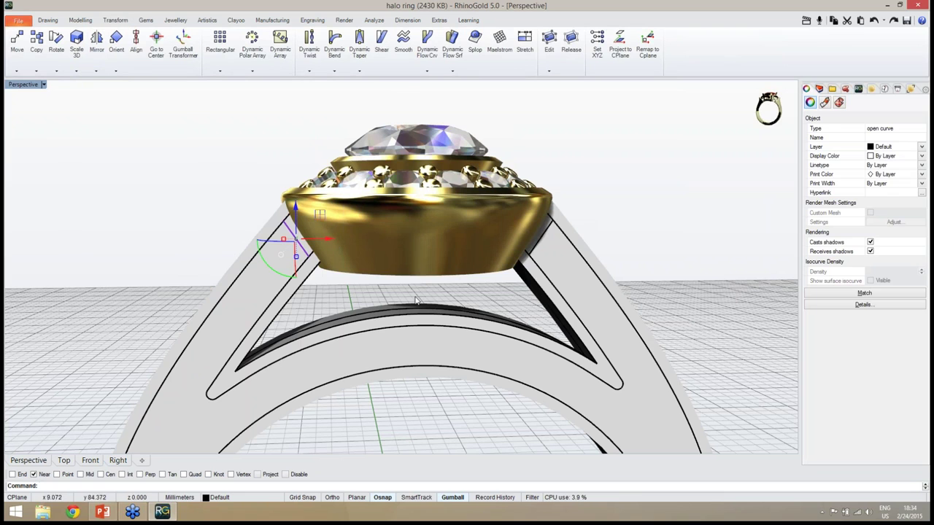
key("Escape")
- Using both short closing curves as cutting objects, trim the outer and inner outline ends that extend beneath the bezel on the left arm
right_click_drag(416, 299, 514, 281)
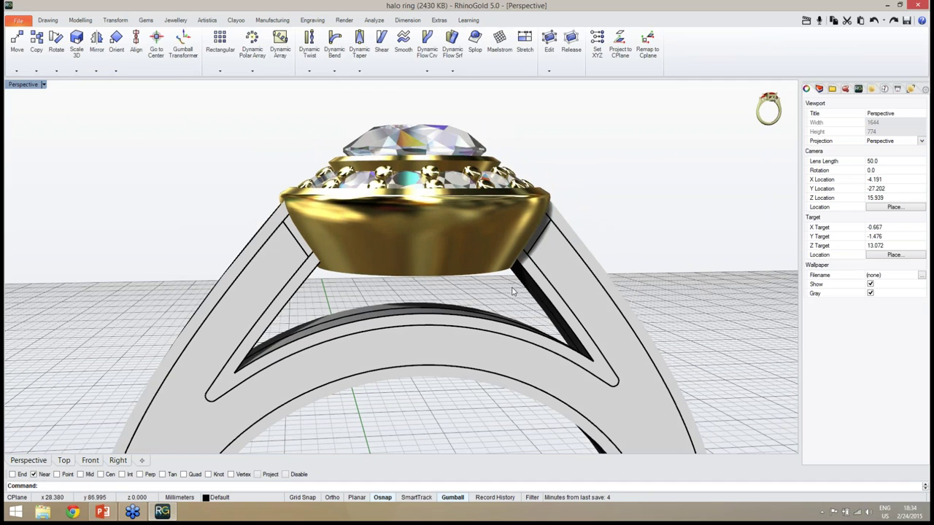
right_click_drag(434, 292, 416, 287)
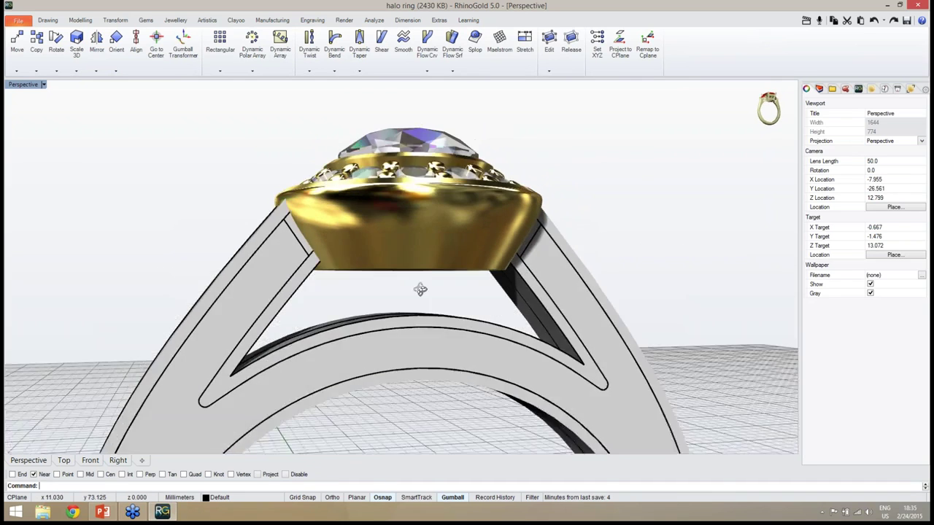
scroll(310, 255, "up", 4)
left_click(307, 257)
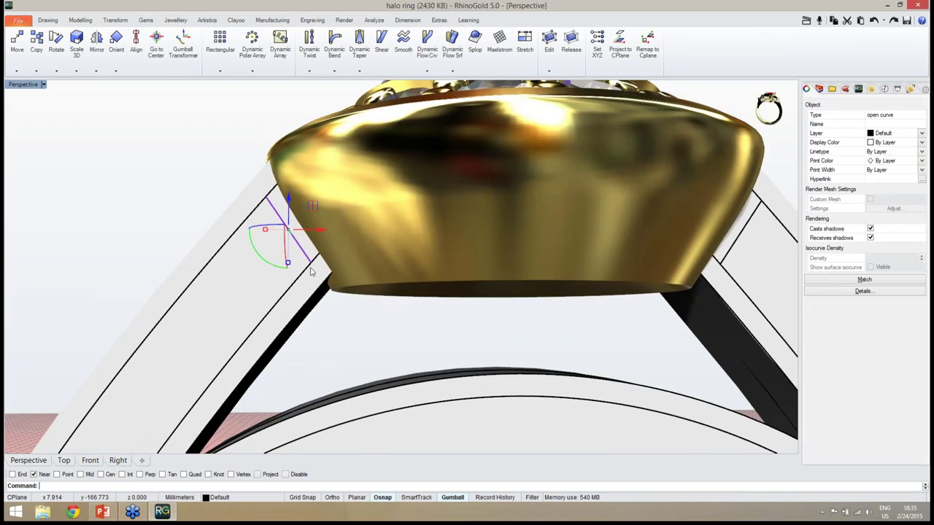
right_click_drag(363, 321, 358, 327)
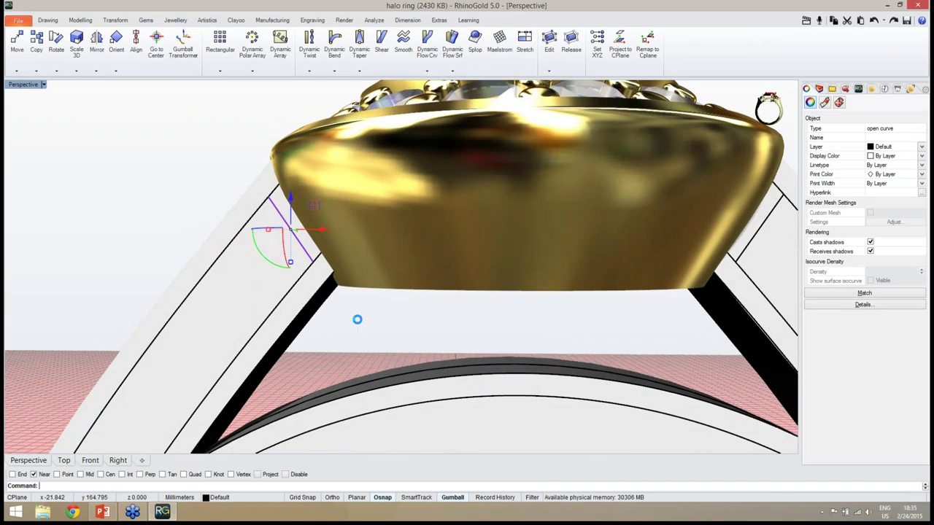
left_click(744, 260, "shift")
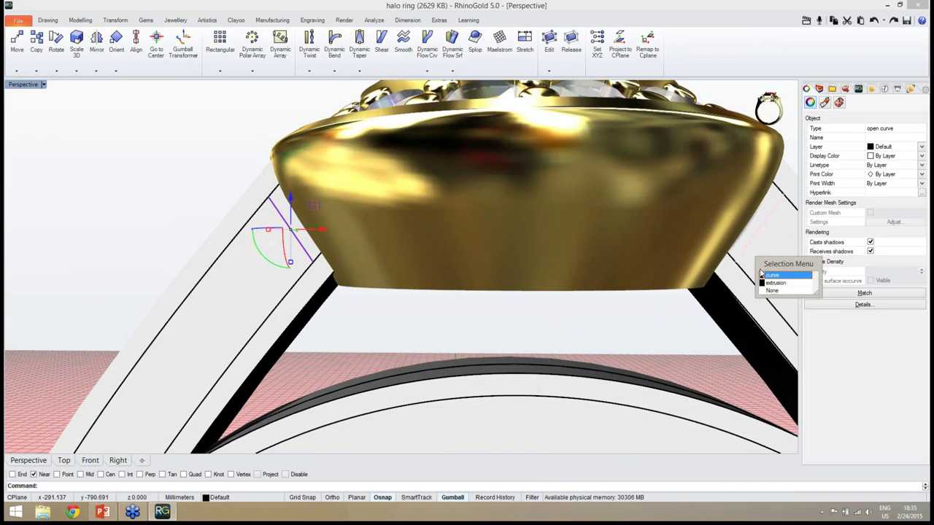
left_click(770, 273)
scroll(538, 317, "down", 5)
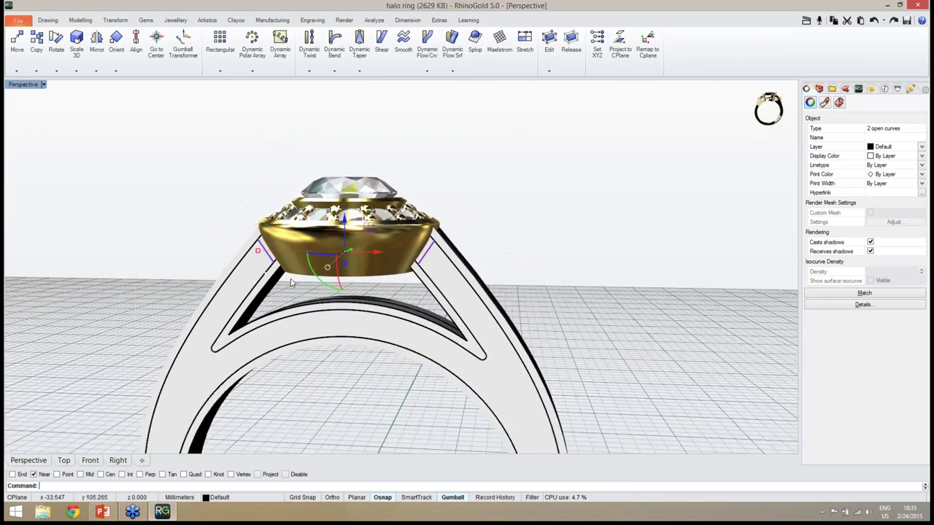
left_click(47, 20)
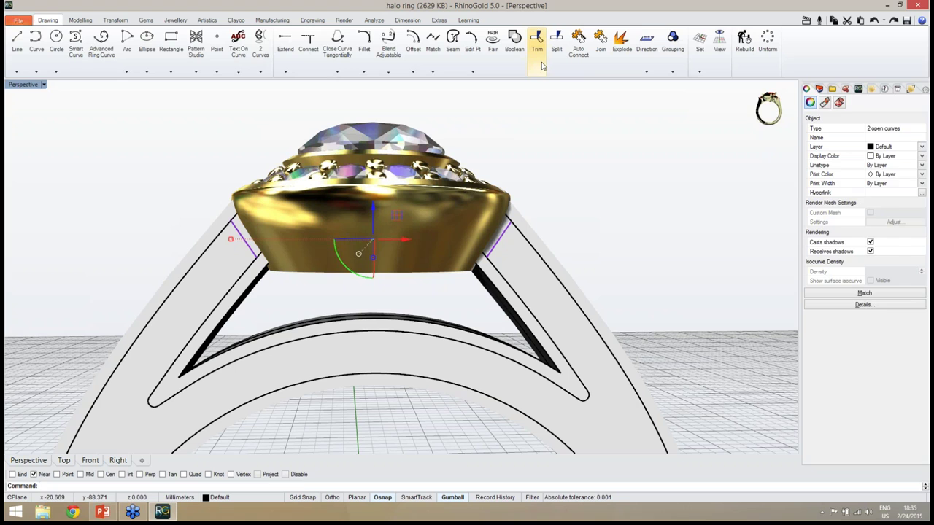
left_click(537, 44)
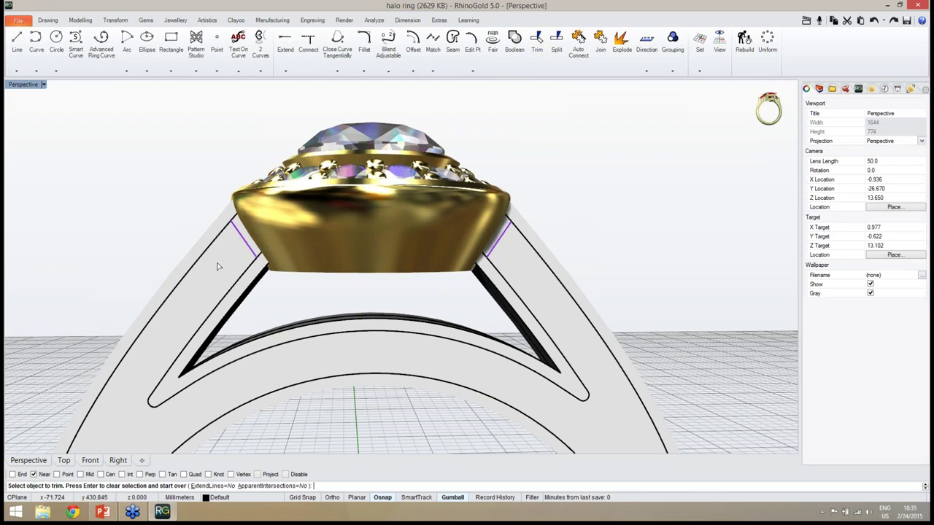
scroll(253, 378, "up", 3)
scroll(264, 259, "up", 5)
scroll(264, 260, "up", 3)
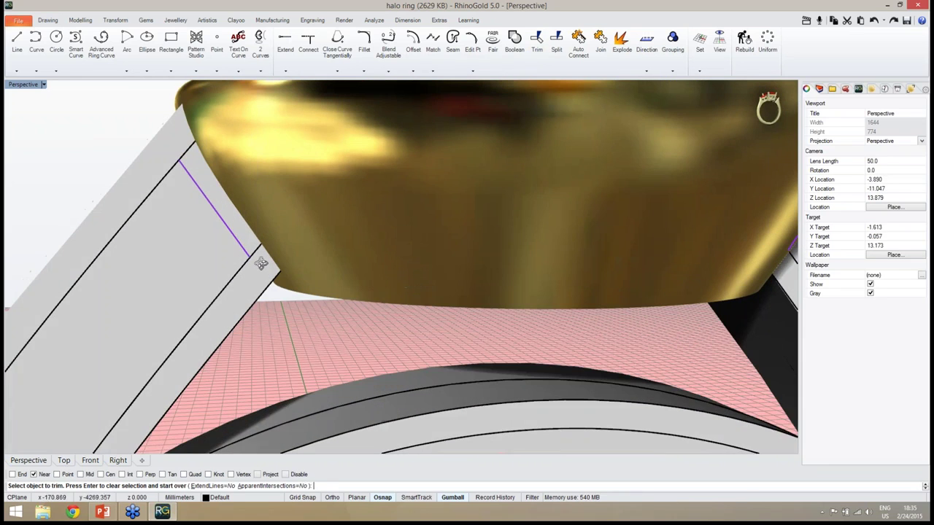
left_click(197, 159)
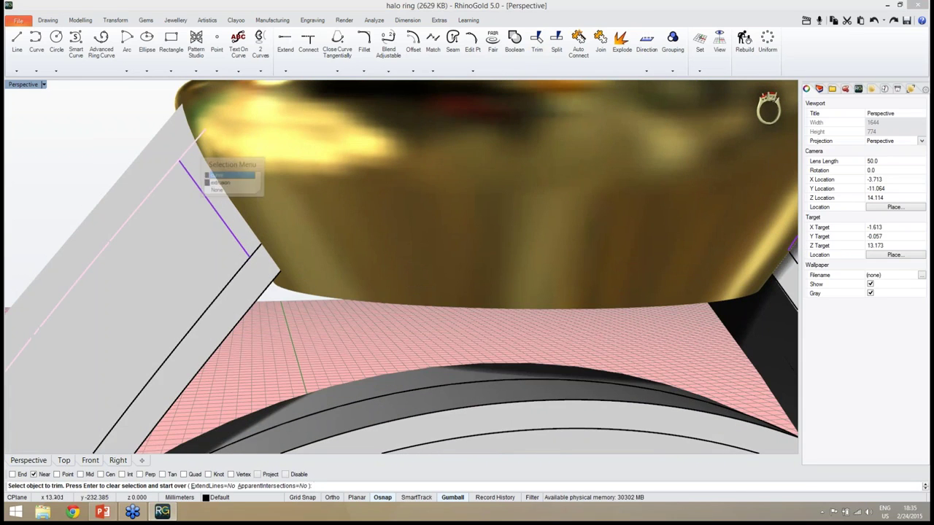
left_click(227, 176)
left_click(258, 254)
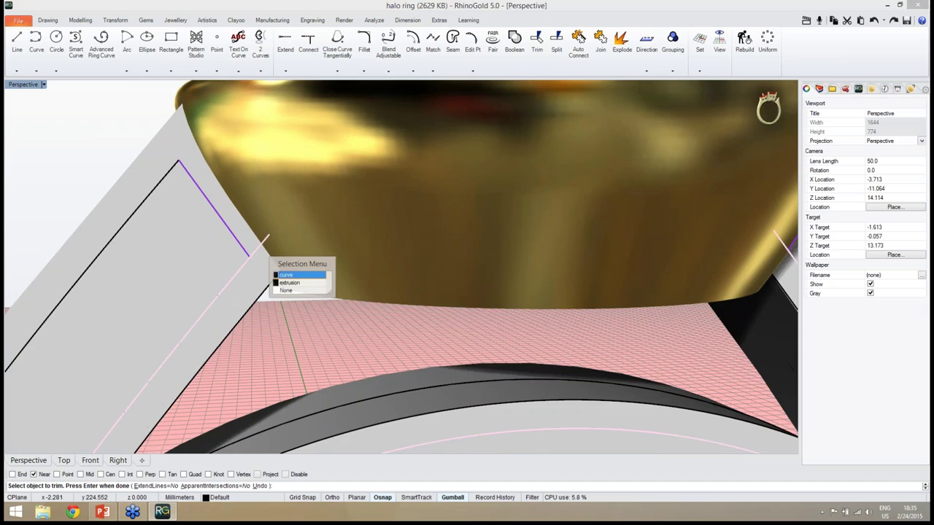
left_click(297, 282)
- Trim the outline ends beyond the closing curve on the right arm and finish the Trim command
scroll(400, 316, "down", 5)
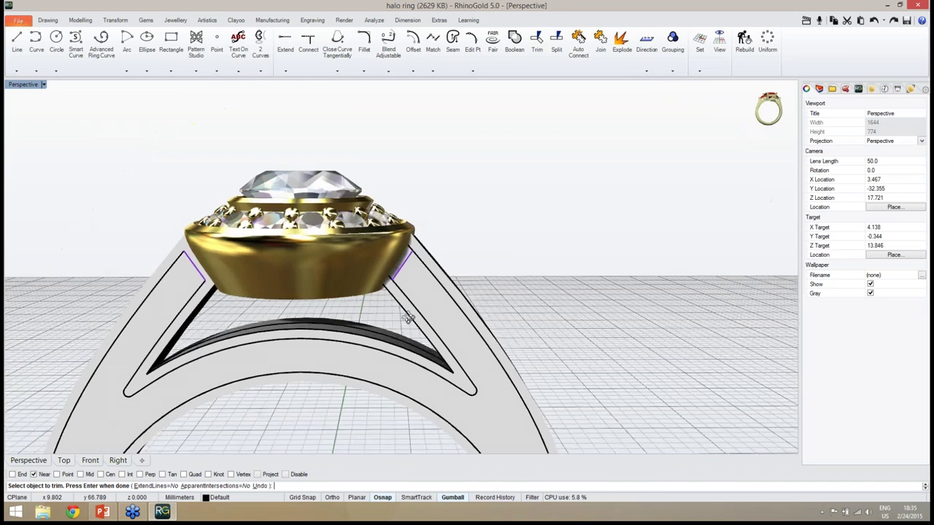
scroll(391, 305, "up", 5)
left_click(392, 305)
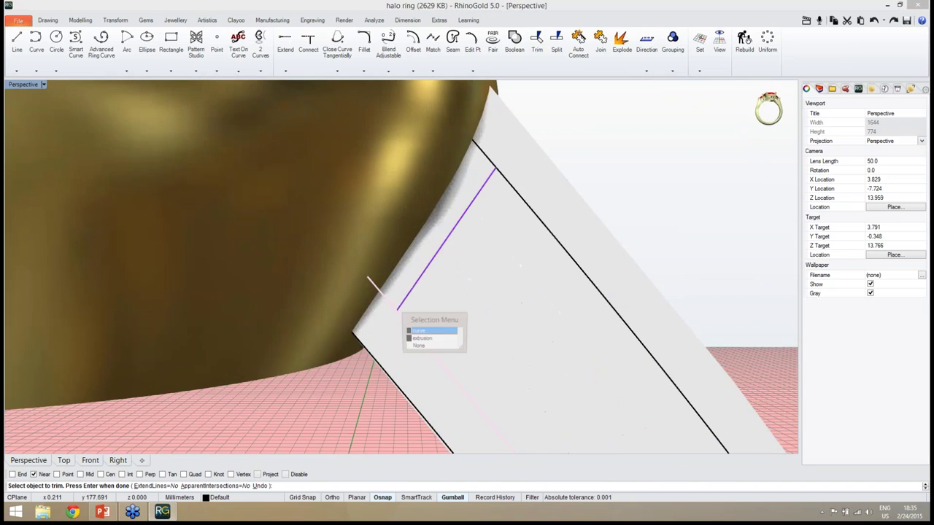
left_click(419, 330)
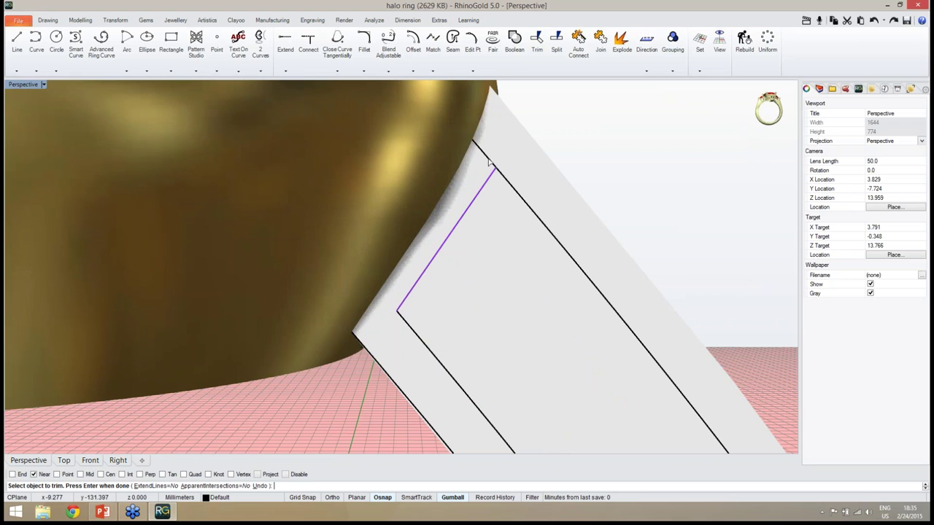
scroll(528, 213, "down", 5)
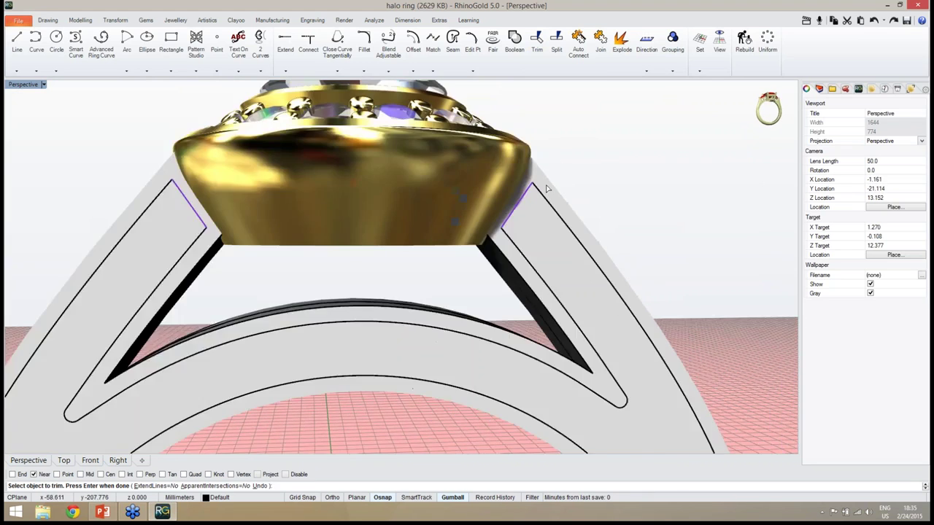
key("Return")
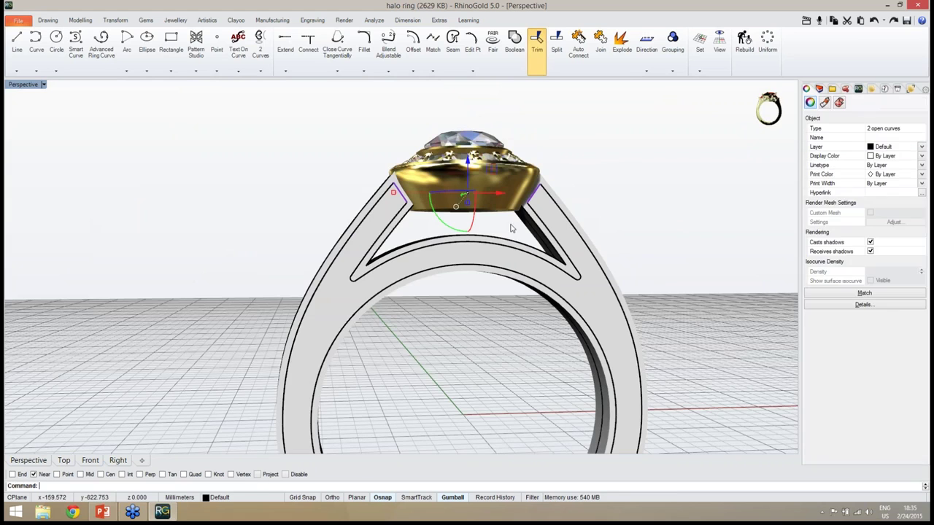
- Join the trimmed outer and inner outlines with both closing curves, and select the result to check that it is one curve
right_click_drag(508, 232, 602, 218)
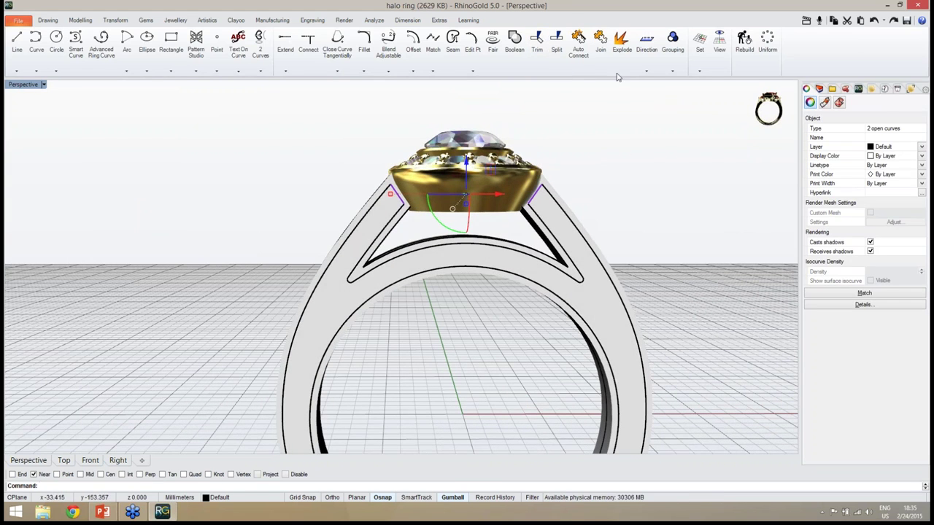
left_click(584, 191)
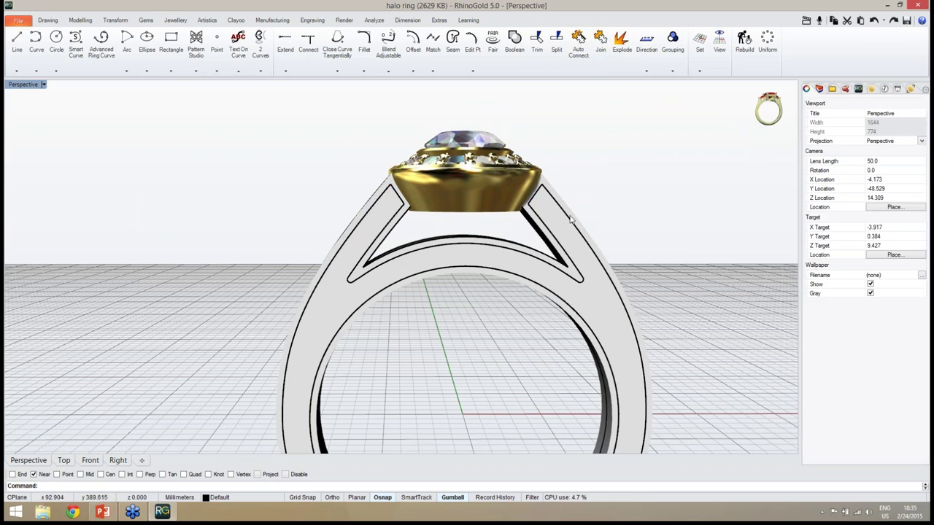
left_click(571, 220)
left_click(605, 246)
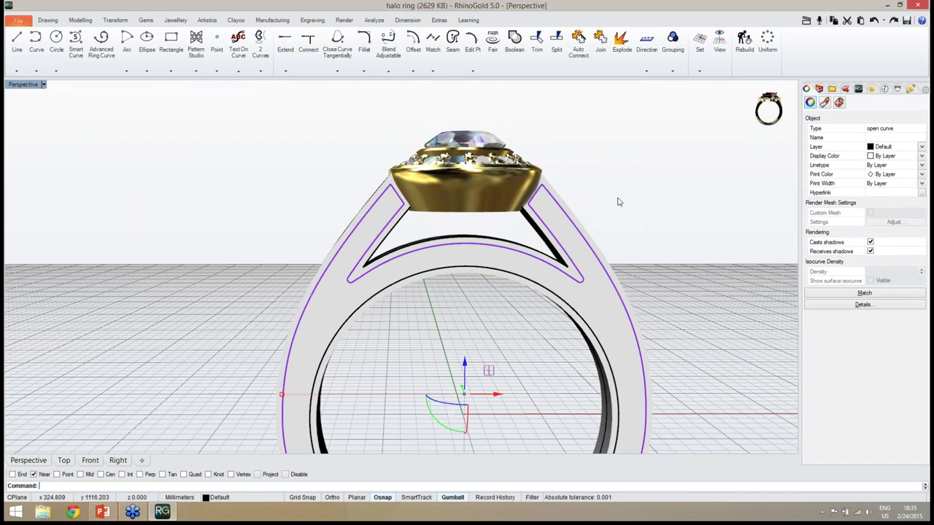
left_click(623, 212)
scroll(423, 155, "down", 8)
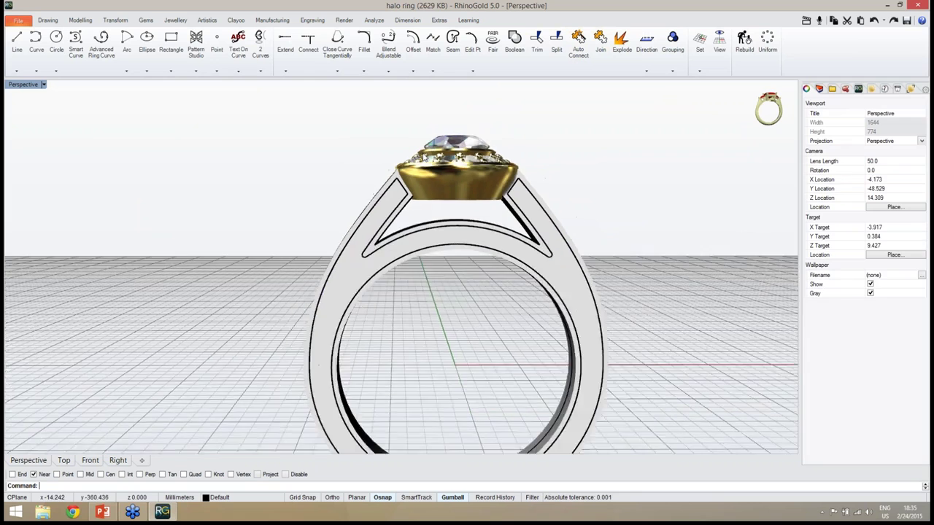
- Trim both overshooting ends where the two outer outline curves cross at the bottom of the shank, using the curves as mutual cutting objects
scroll(470, 308, "up", 4)
scroll(453, 370, "up", 5)
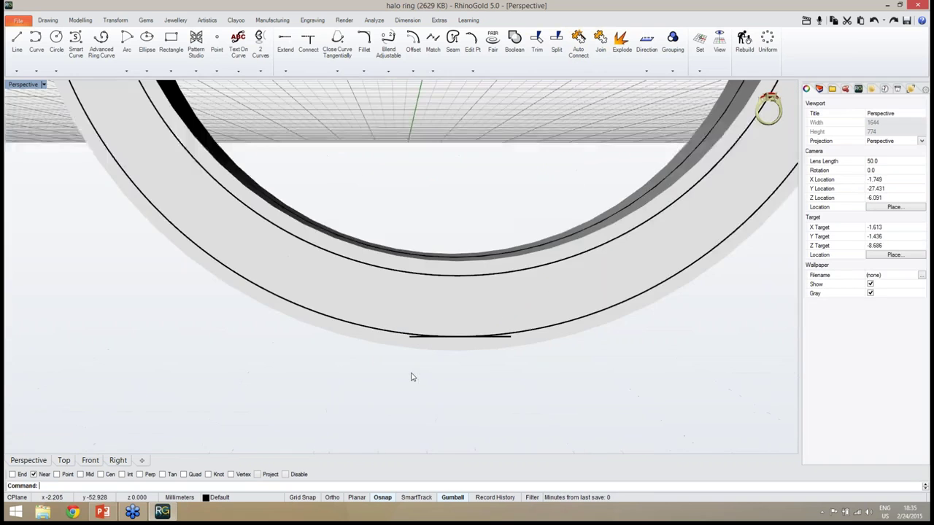
right_click_drag(488, 344, 516, 302)
right_click_drag(378, 326, 358, 323)
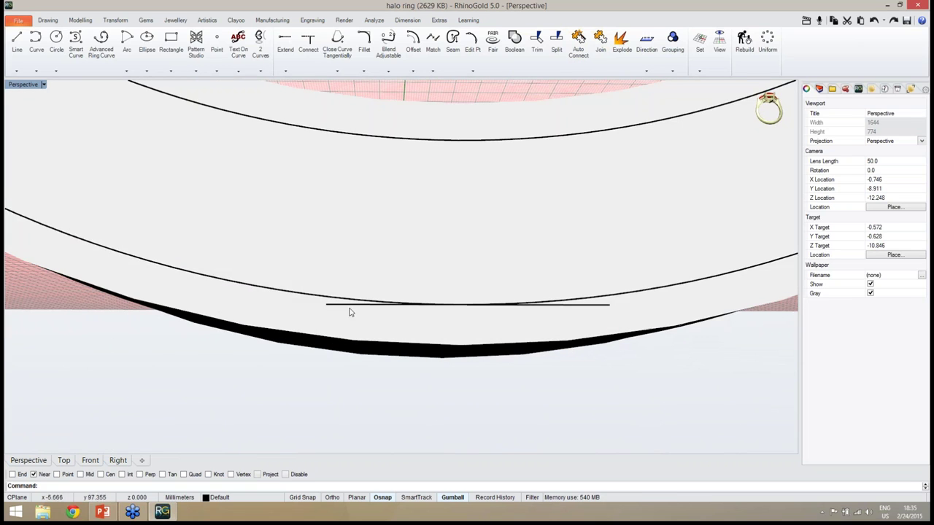
left_click(348, 303)
left_click(384, 324)
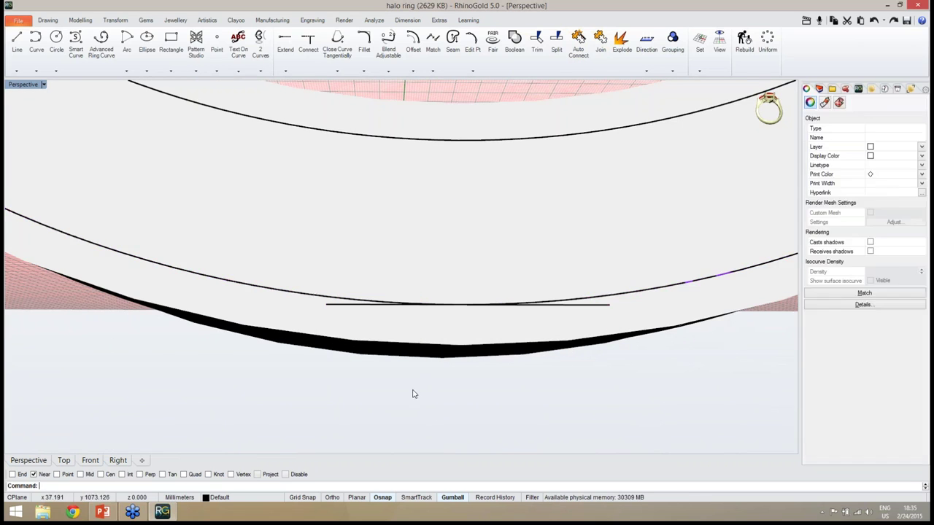
left_click(412, 394)
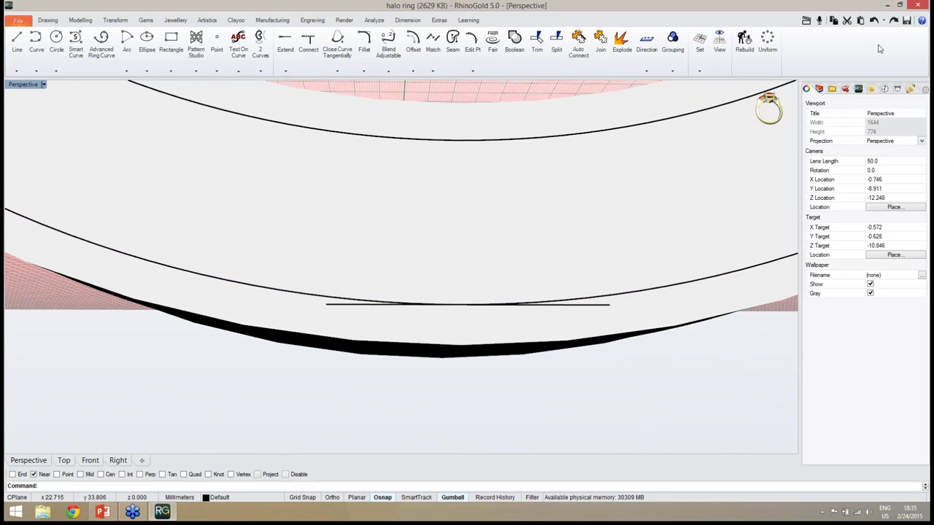
left_click(327, 305)
left_click(353, 323)
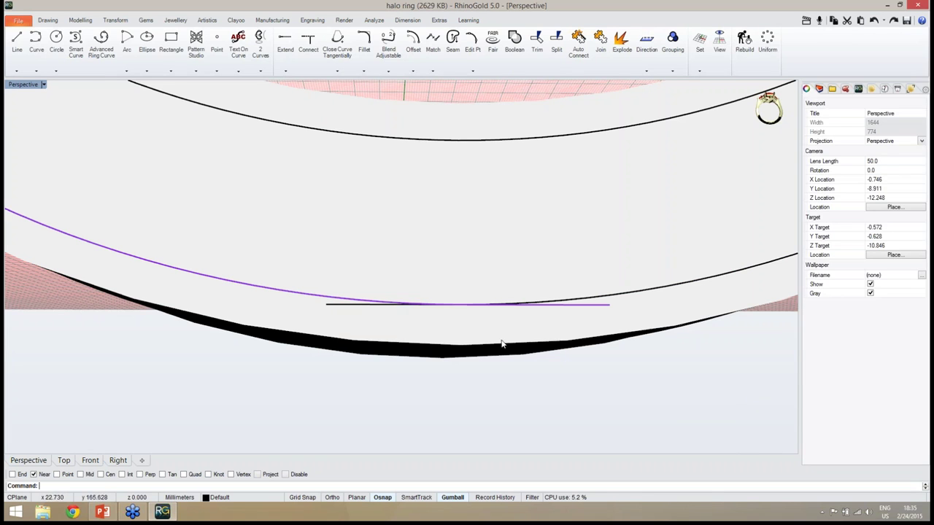
left_click(611, 305)
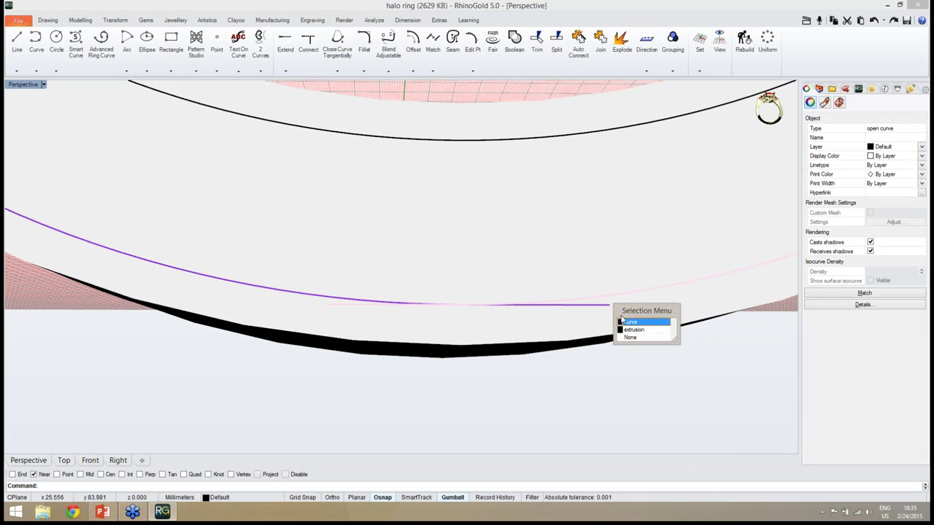
left_click(621, 321)
right_click_drag(594, 316, 418, 284)
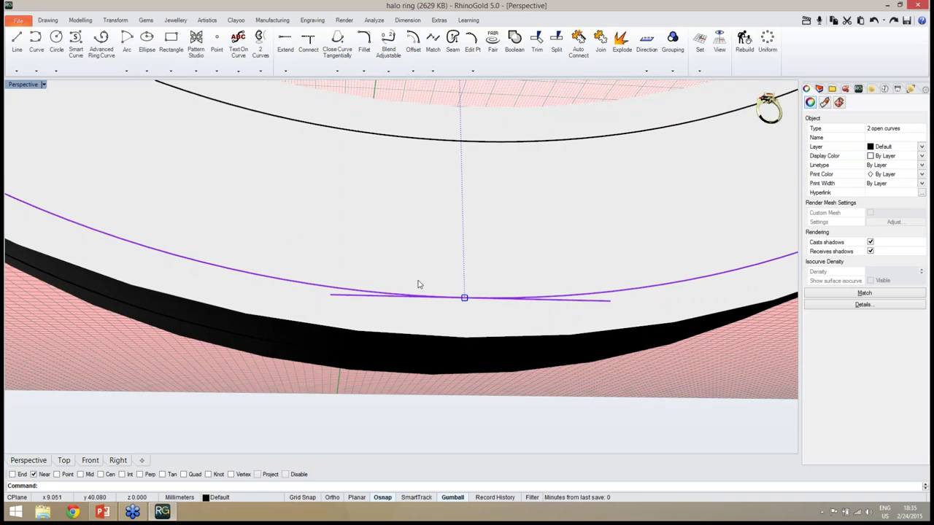
right_click_drag(470, 322, 322, 310)
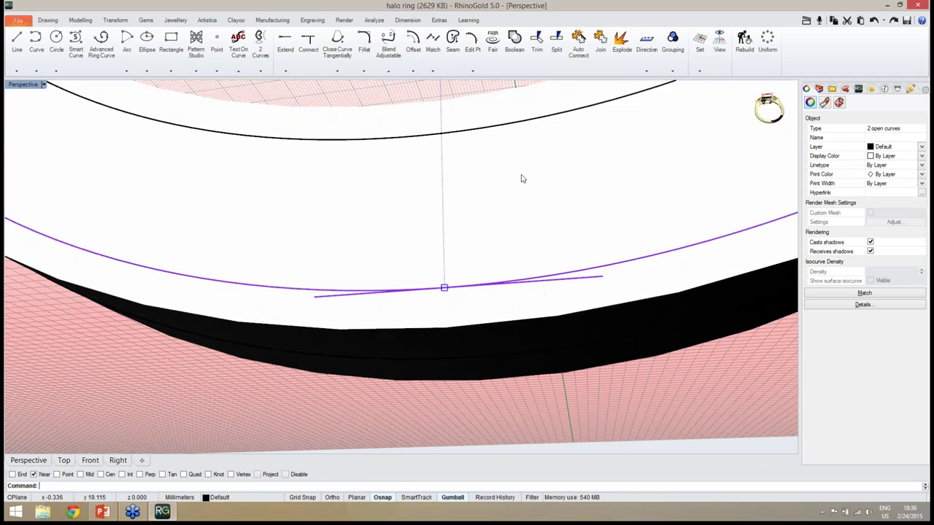
left_click(537, 43)
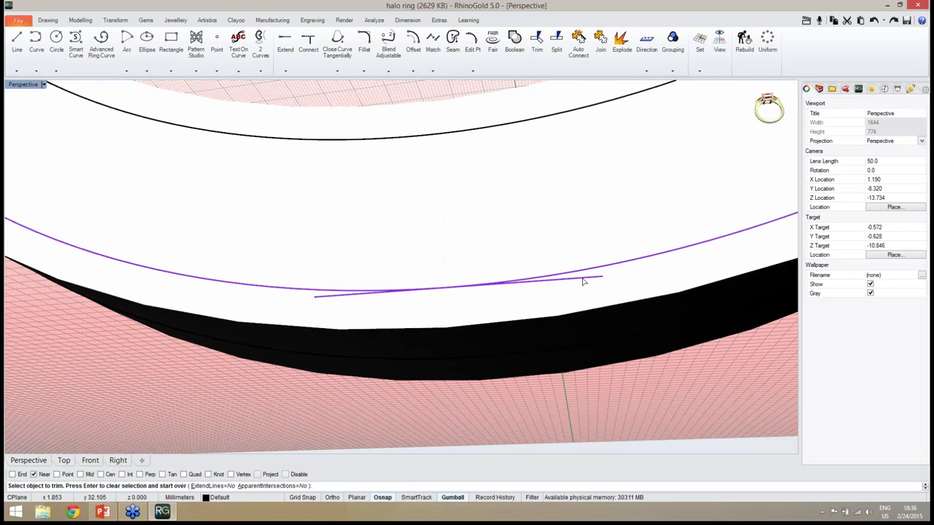
left_click(591, 280)
left_click(605, 304)
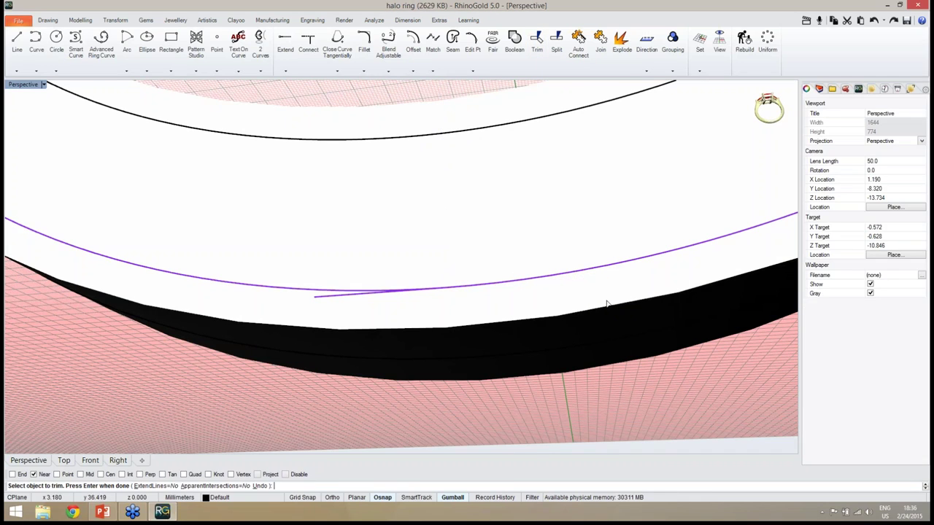
left_click(341, 302)
left_click(365, 323)
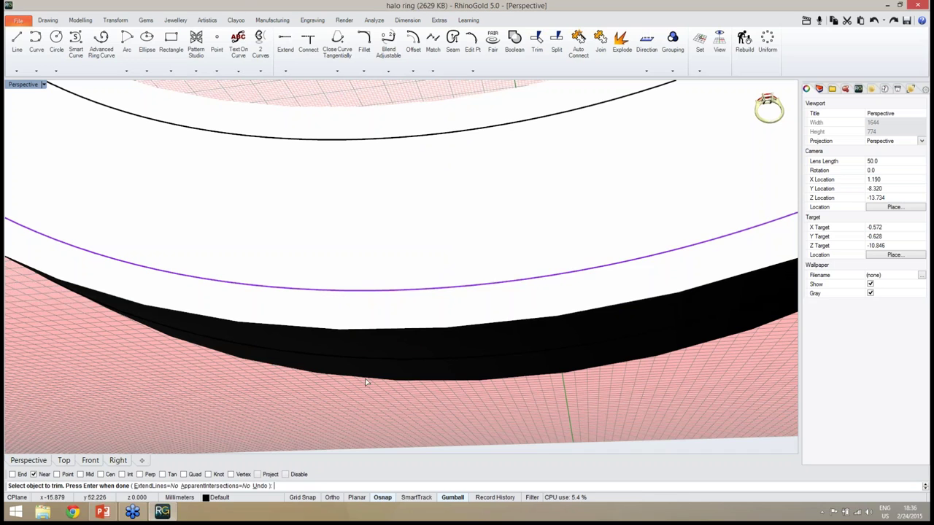
scroll(383, 403, "down", 10)
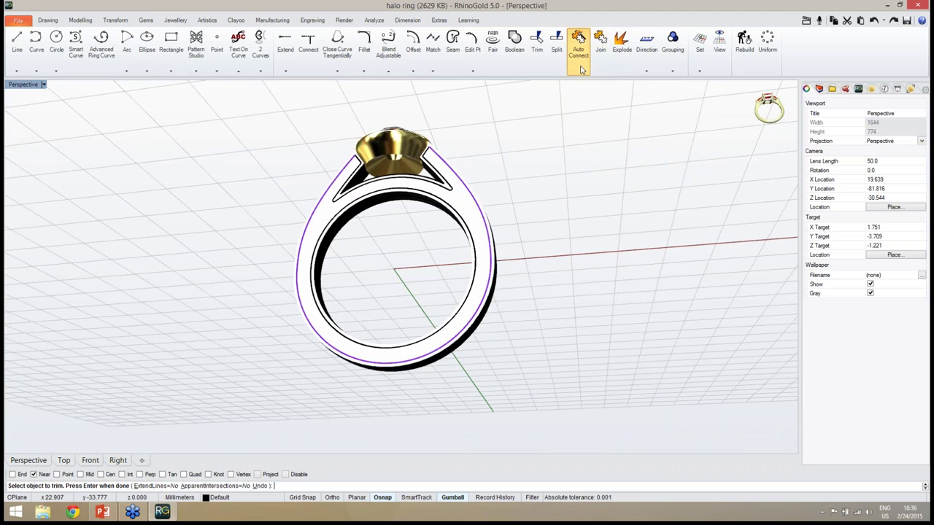
key("Return")
- Join the trimmed outline curves, check that the result is one closed curve, and inspect it around the shank
right_click_drag(532, 194, 511, 196)
left_click(481, 234)
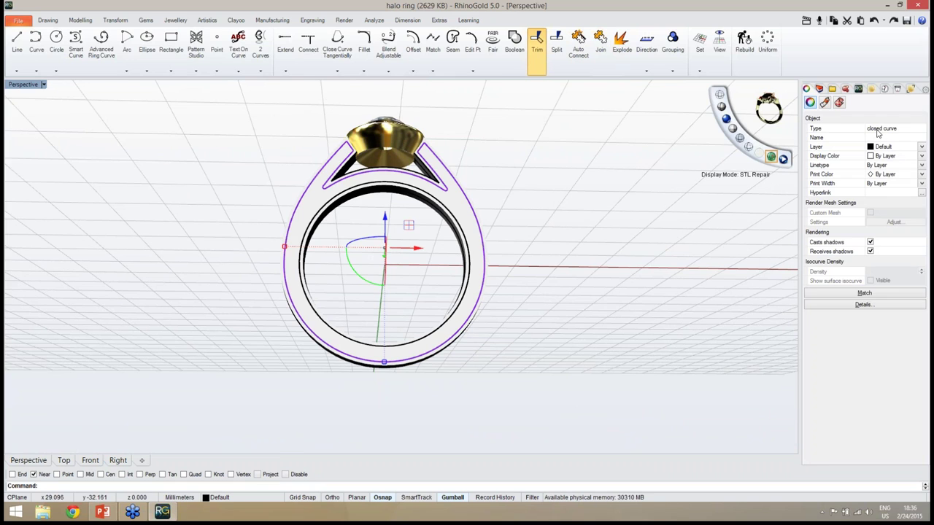
key("Escape")
right_click_drag(511, 277, 460, 304)
scroll(396, 253, "down", 5)
scroll(396, 252, "up", 8)
right_click_drag(396, 252, 427, 260)
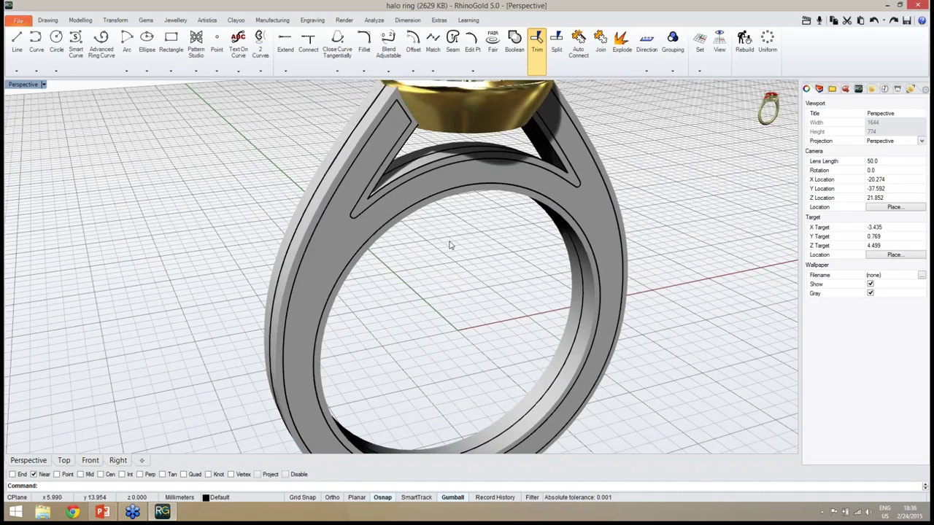
mouse_move(463, 221)
right_mouse_down()
mouse_move(452, 240)
mouse_move(456, 212)
right_mouse_up()
scroll(401, 189, "up", 5)
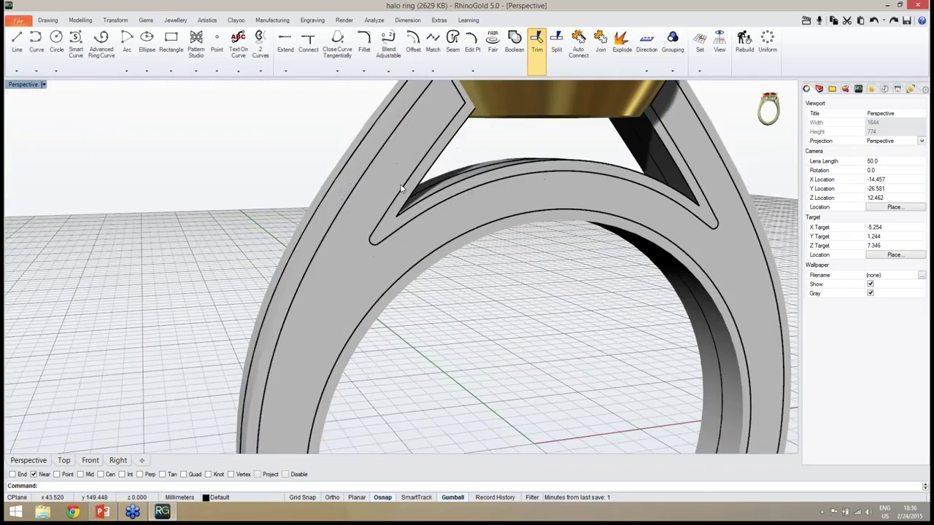
right_click_drag(401, 189, 420, 209)
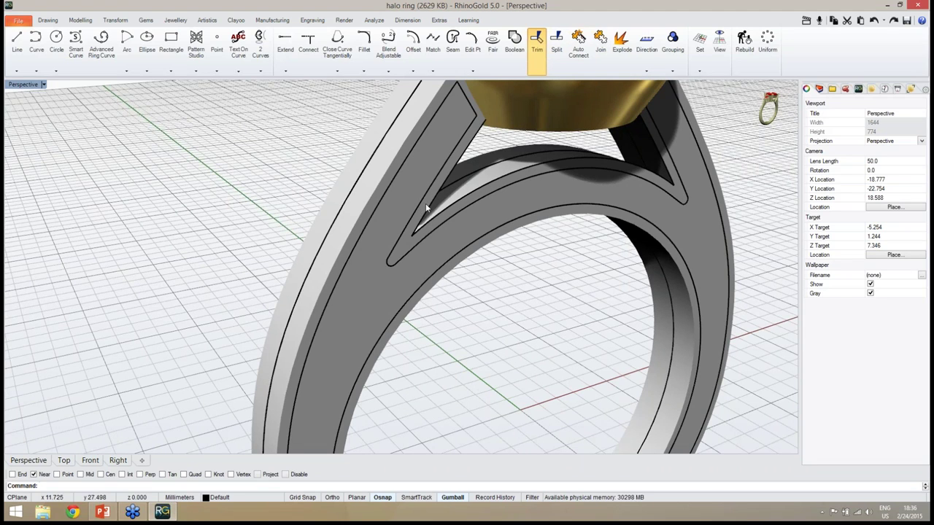
- Extrude the closed outline and the inner circle on the shank's front face together as a solid, 0.4 mm to both sides
left_click(423, 200)
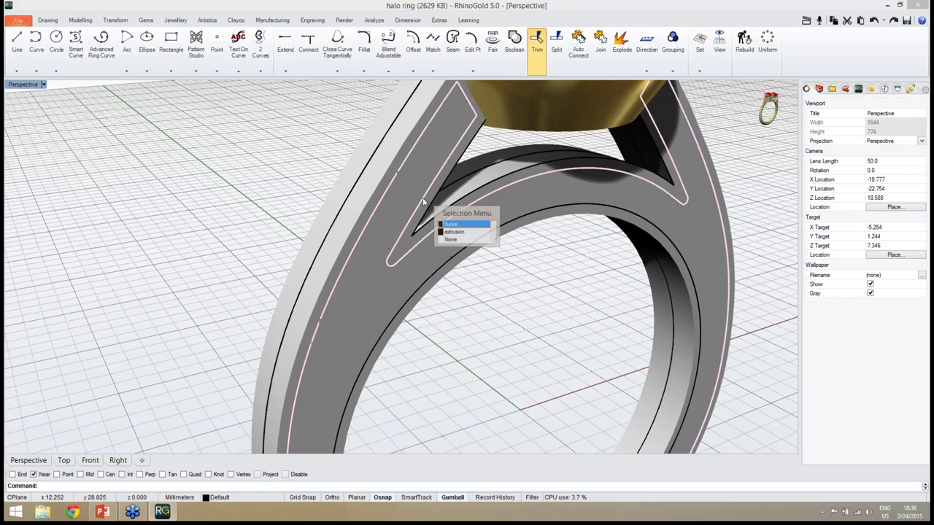
left_click(456, 223)
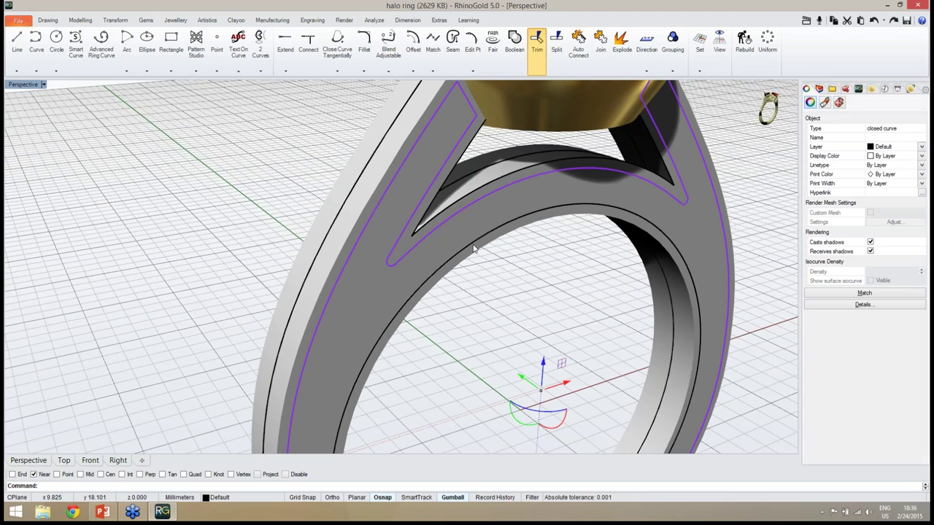
left_click(474, 246, "shift")
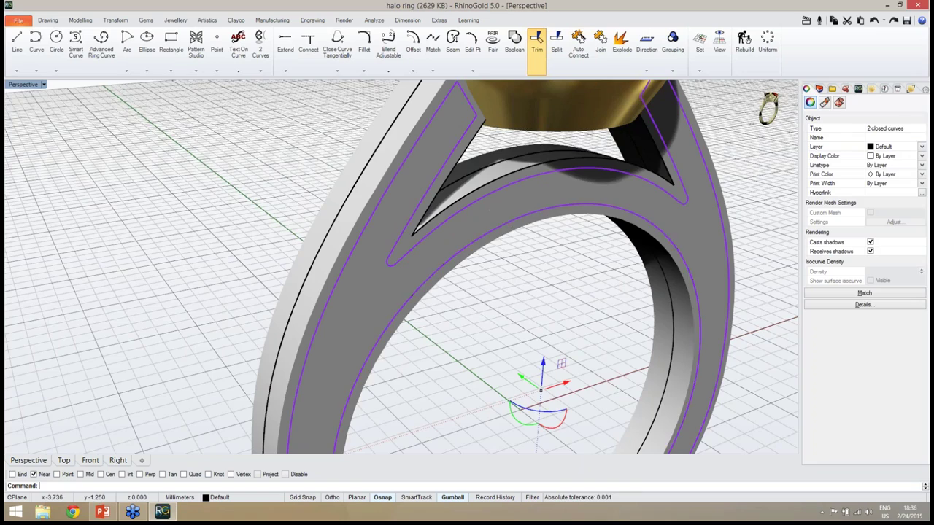
scroll(471, 240, "down", 5)
right_click_drag(471, 240, 462, 209)
left_click(80, 20)
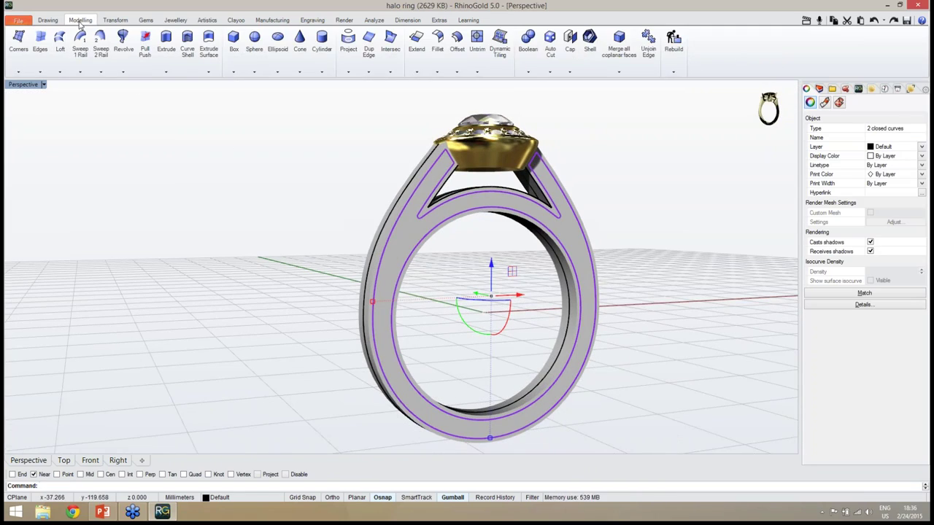
left_click(167, 55)
right_click_drag(457, 222, 487, 255)
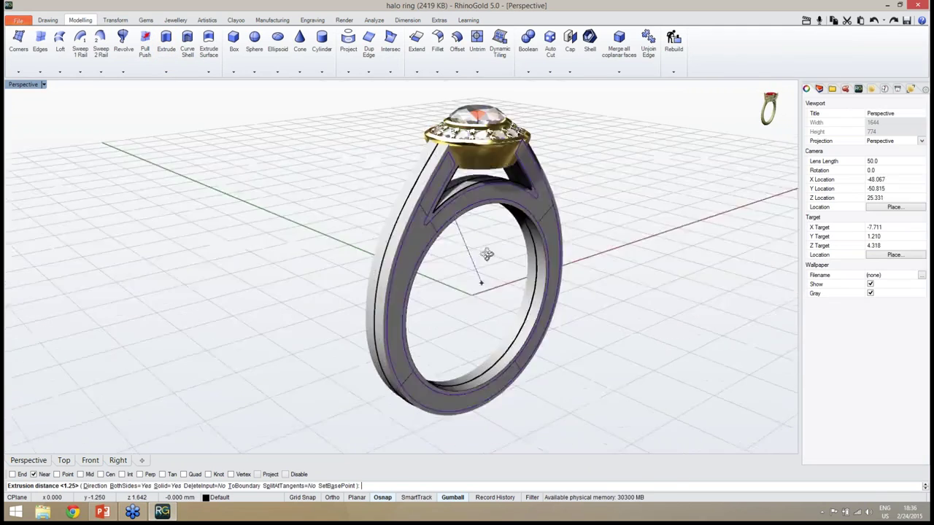
scroll(485, 252, "up", 5)
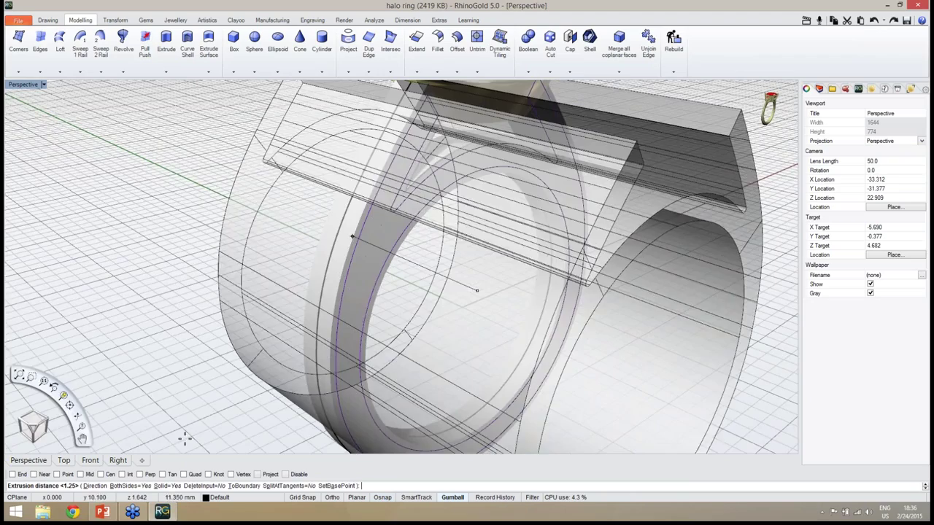
scroll(469, 259, "down", 5)
right_click_drag(470, 259, 461, 259)
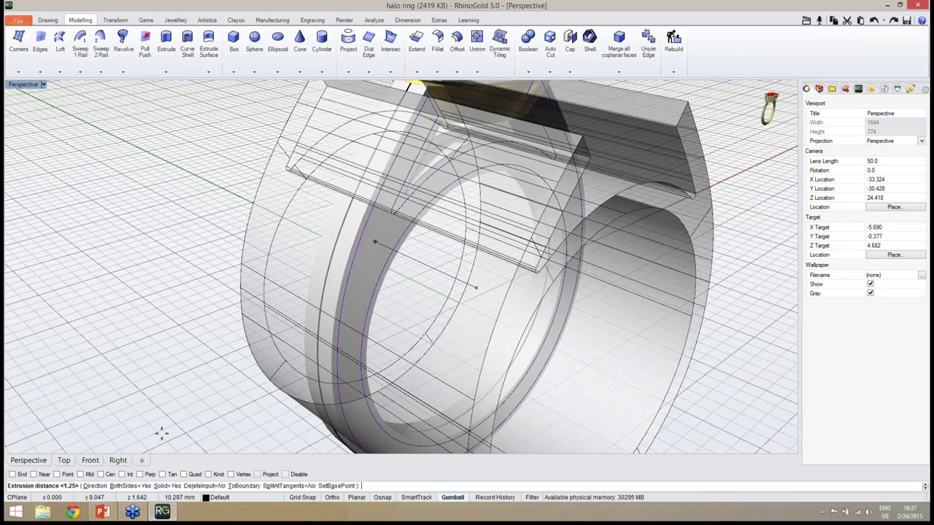
left_click(376, 487)
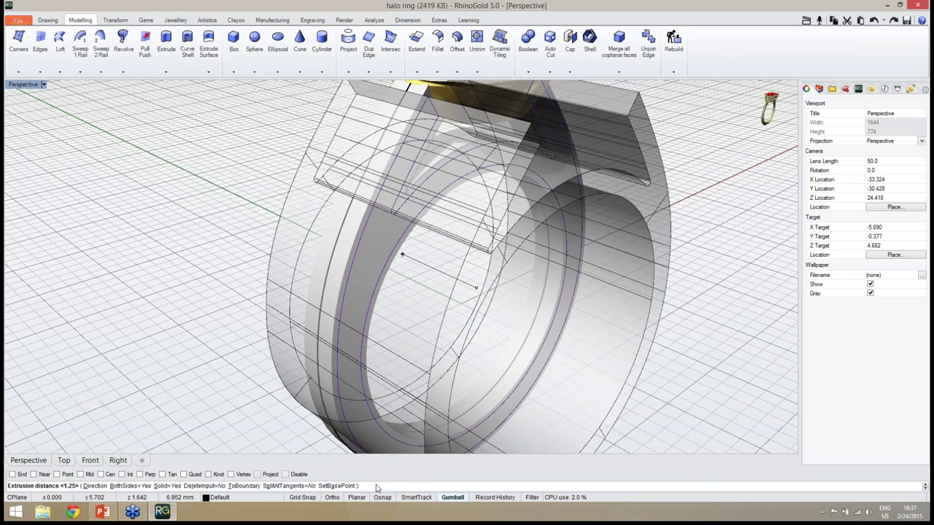
type("4")
key("Return")
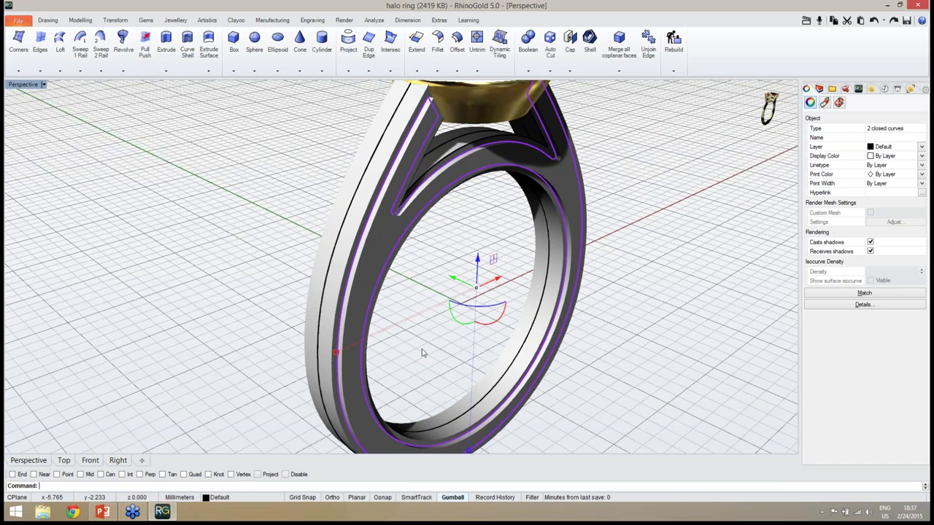
- Examine the new extrusion from the side, checking how it sits against the shank's front face and beneath the bezel
right_click_drag(422, 349, 260, 288)
left_click(260, 288)
right_click_drag(413, 292, 474, 200)
left_click(363, 263)
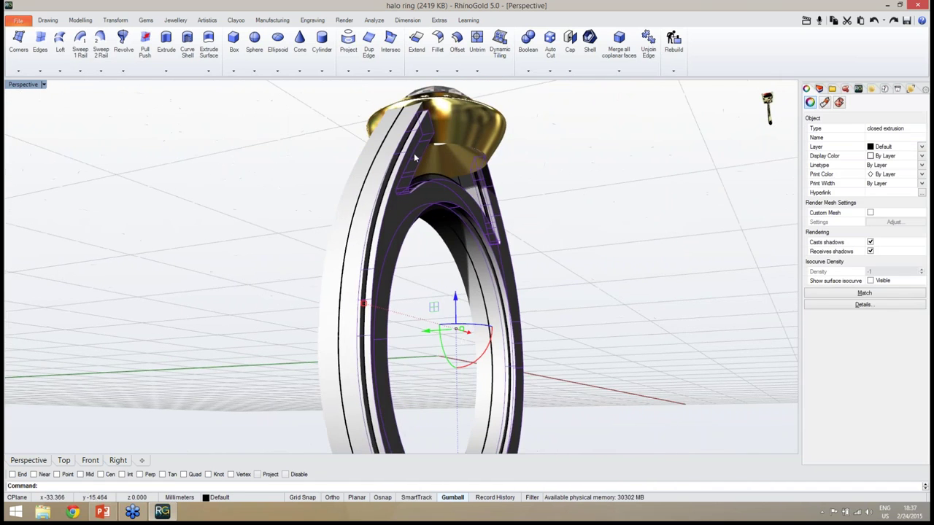
key("Escape")
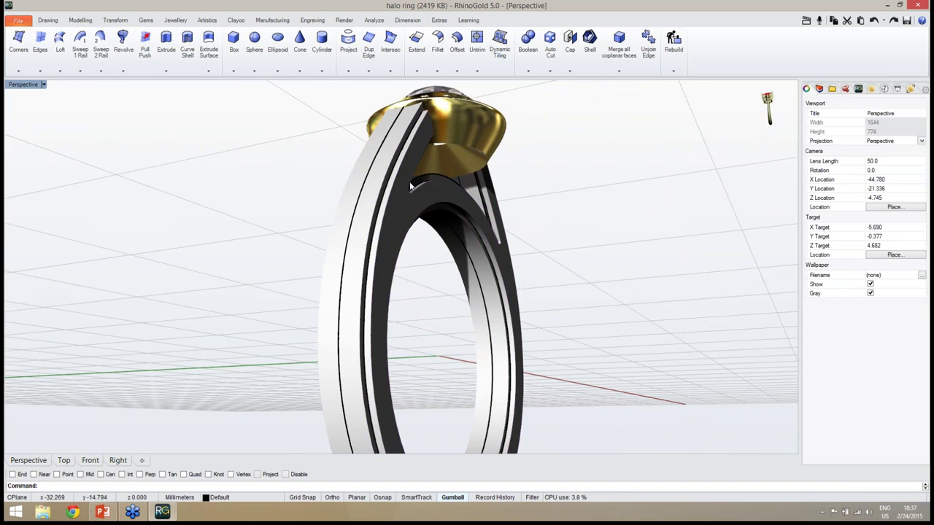
right_click_drag(409, 186, 428, 218)
scroll(399, 168, "up", 6)
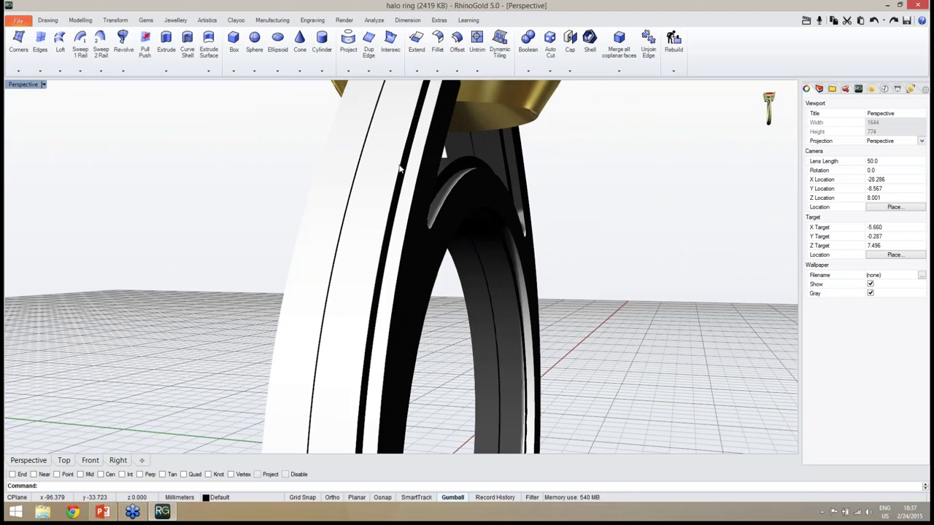
- Move the closed extrusion 0.5 mm along the Y axis into the shank, deselect it and check its position
left_click(427, 286)
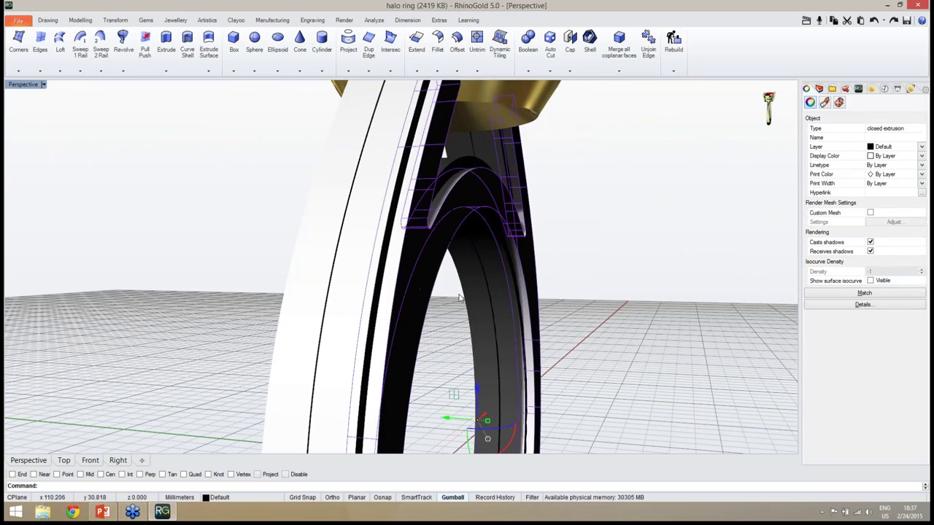
scroll(460, 298, "down", 6)
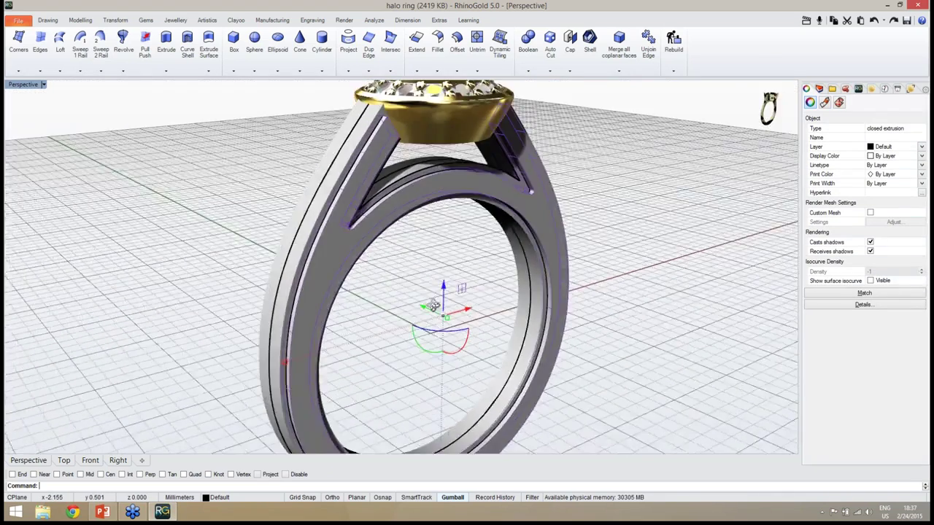
scroll(438, 292, "up", 4)
scroll(444, 263, "down", 4)
scroll(444, 262, "up", 4)
mouse_move(750, 158)
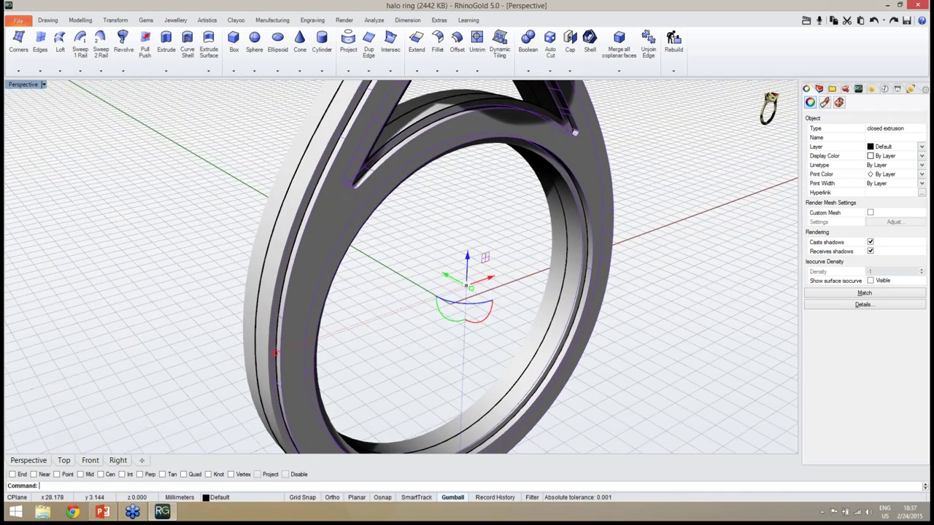
mouse_move(739, 135)
right_click_drag(467, 281, 442, 278)
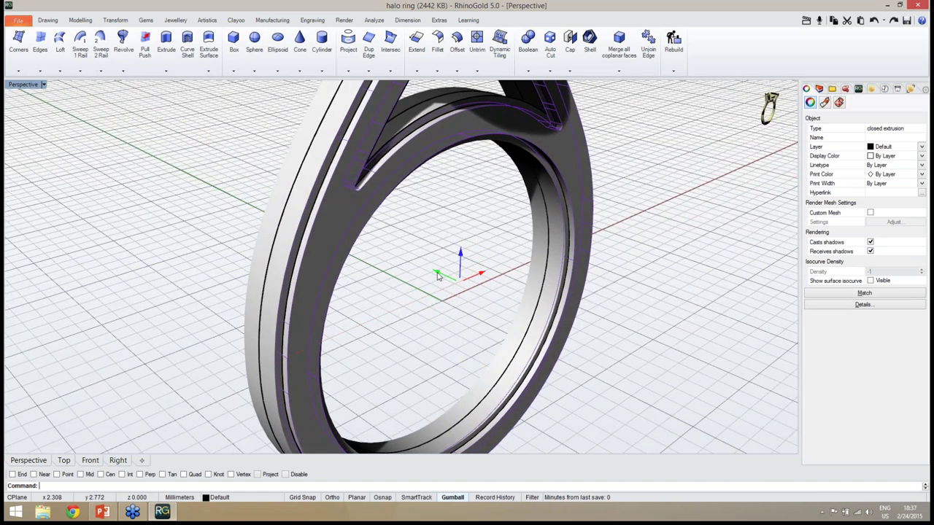
left_click(437, 274)
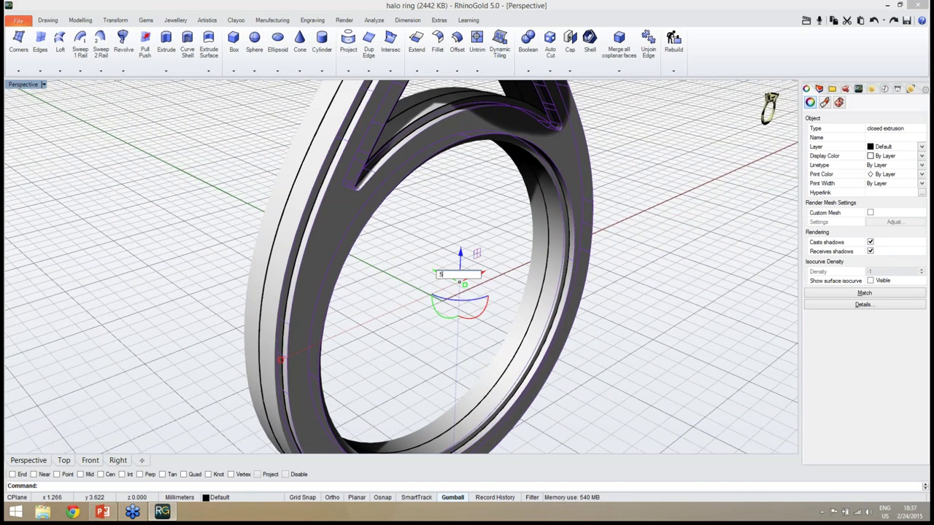
key("Return")
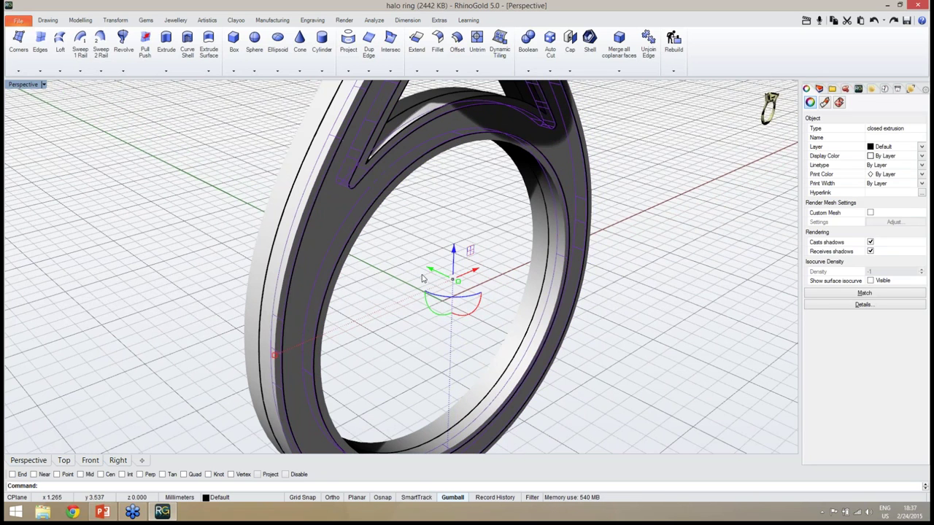
left_click(431, 231)
right_click_drag(431, 231, 419, 223)
mouse_move(721, 106)
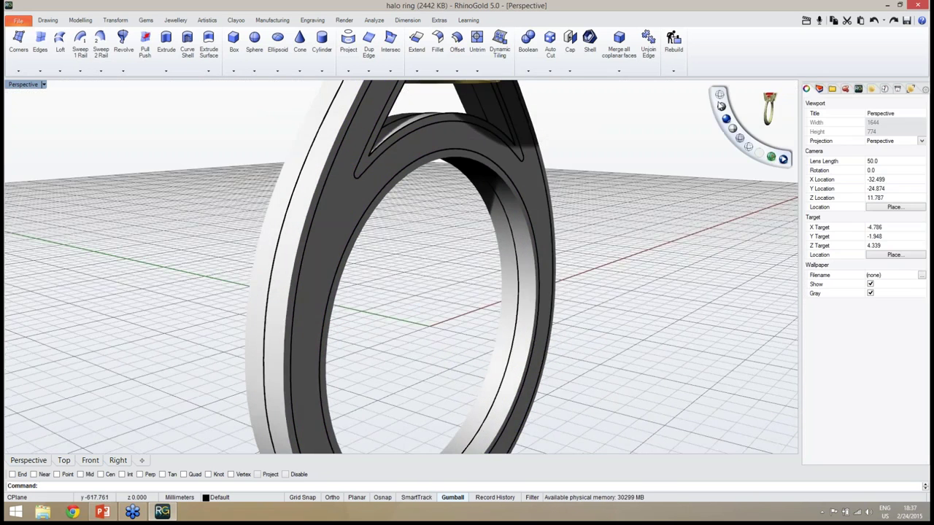
- Examine in a see-through display how the inset extrusion sits within the shank, close up and from several angles
left_click(740, 140)
right_click_drag(365, 219, 429, 261)
scroll(350, 193, "up", 8)
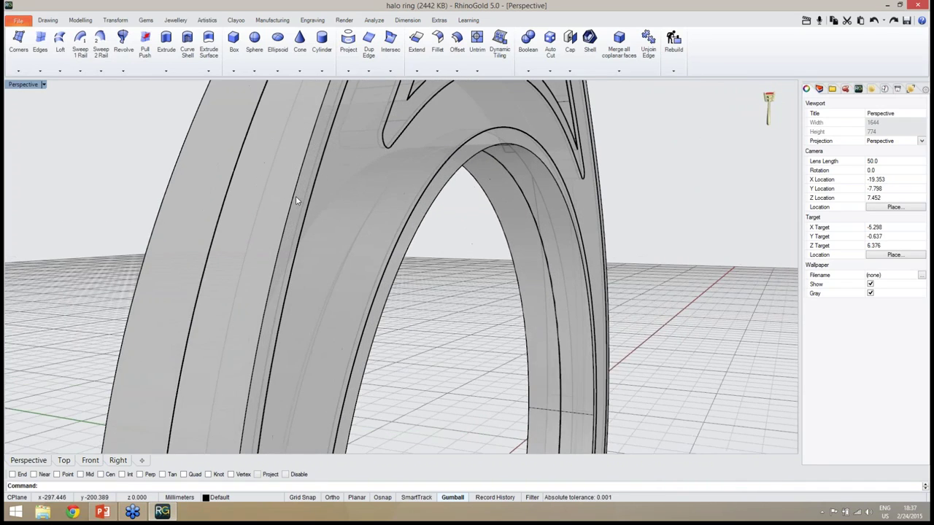
left_click(299, 199)
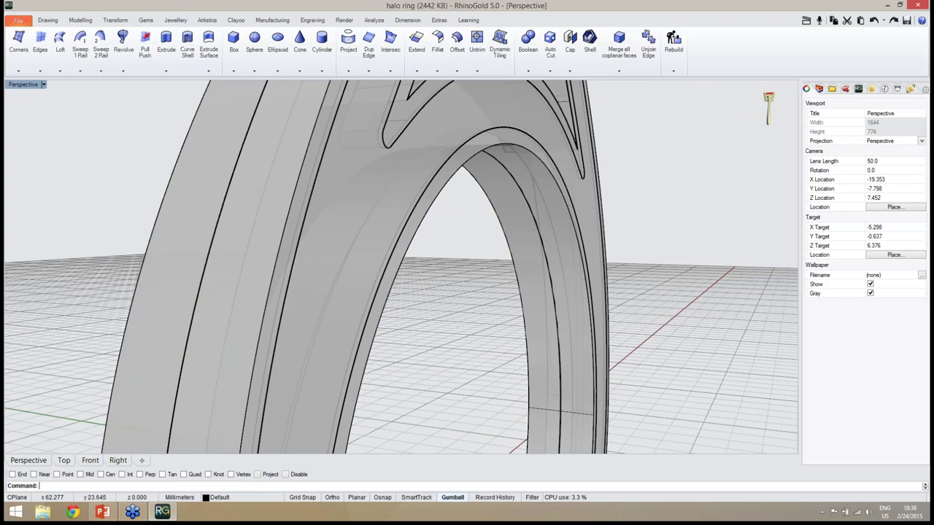
right_click_drag(533, 239, 478, 295)
scroll(467, 278, "down", 5)
scroll(433, 267, "down", 7)
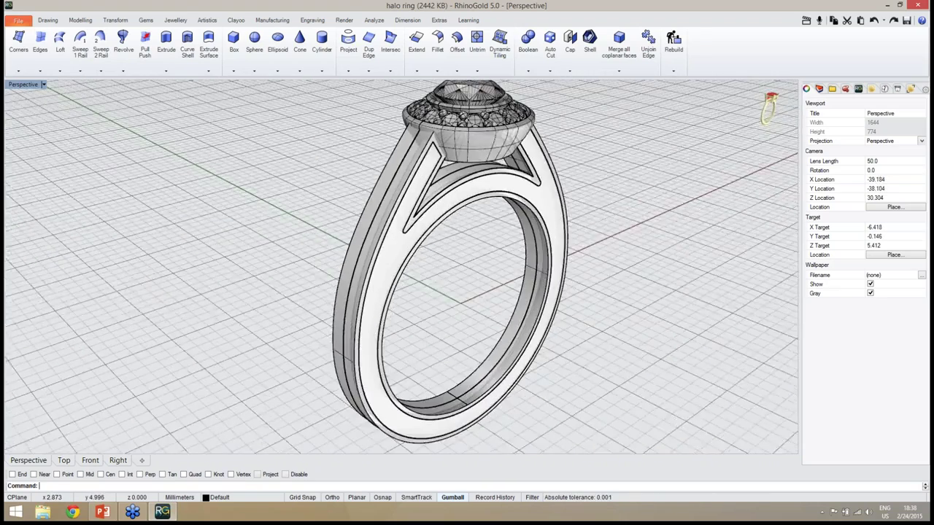
scroll(443, 283, "down", 1)
scroll(489, 267, "up", 5)
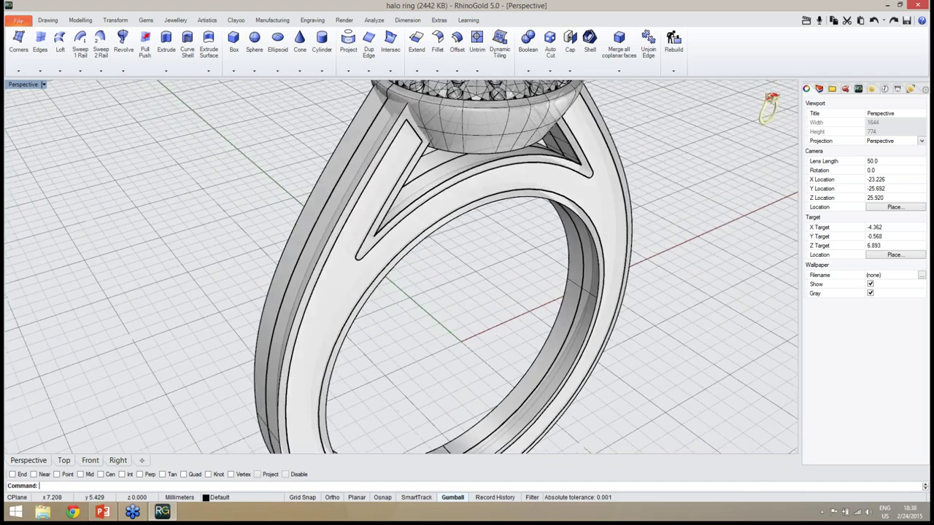
key("Home")
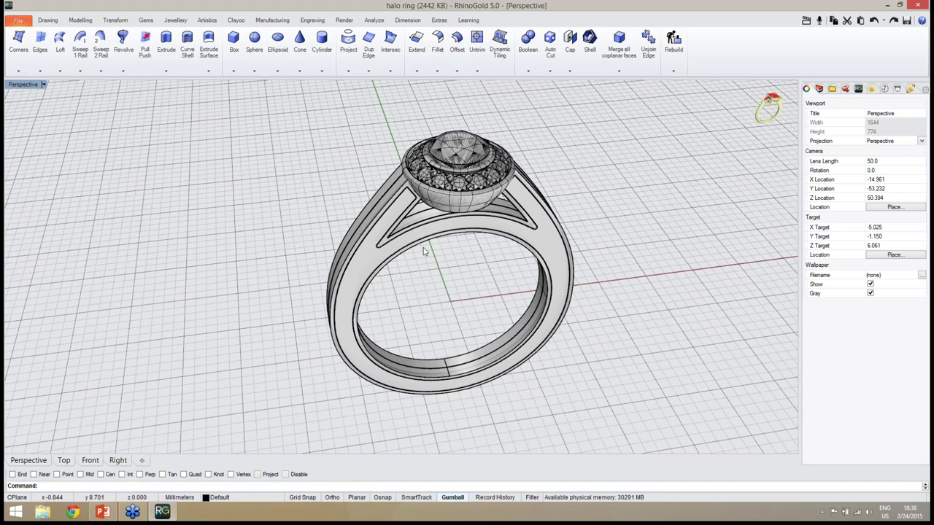
right_click_drag(438, 285, 475, 292)
scroll(467, 285, "up", 4)
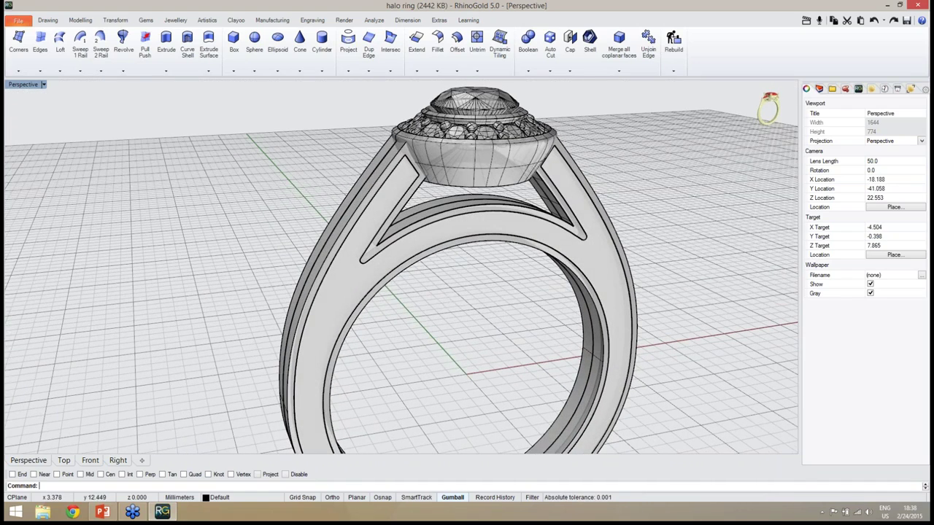
right_click_drag(484, 437, 467, 447)
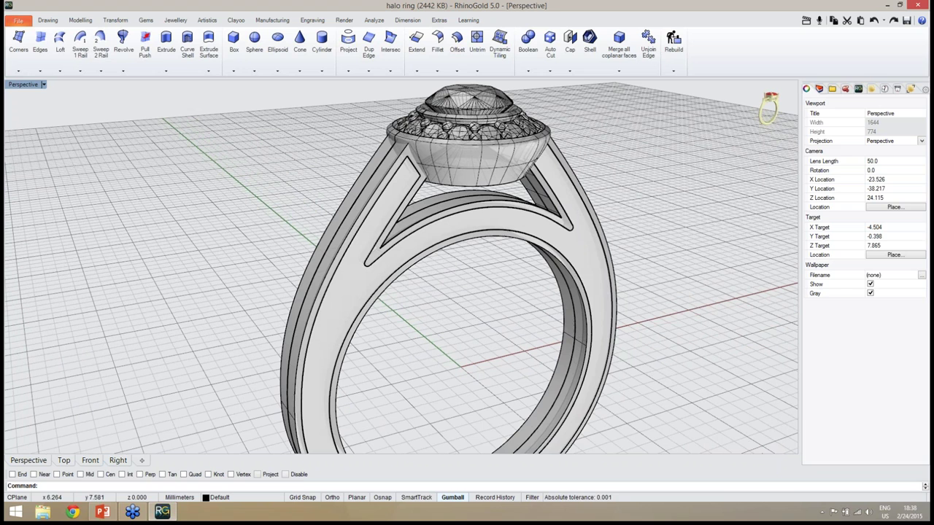
- Undo the extrusion's last move, deselect it and inspect its position on the shank's front face
left_click(874, 24)
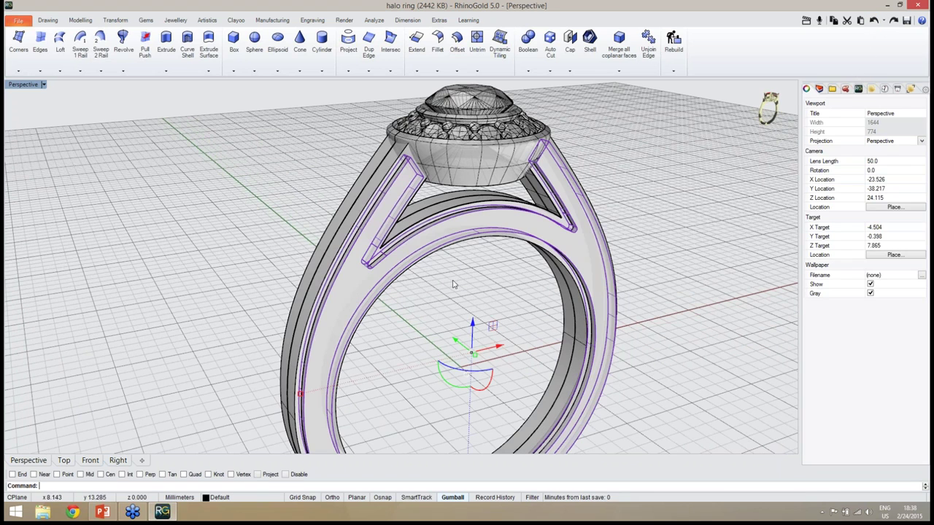
right_click_drag(454, 285, 482, 284)
left_click(479, 286)
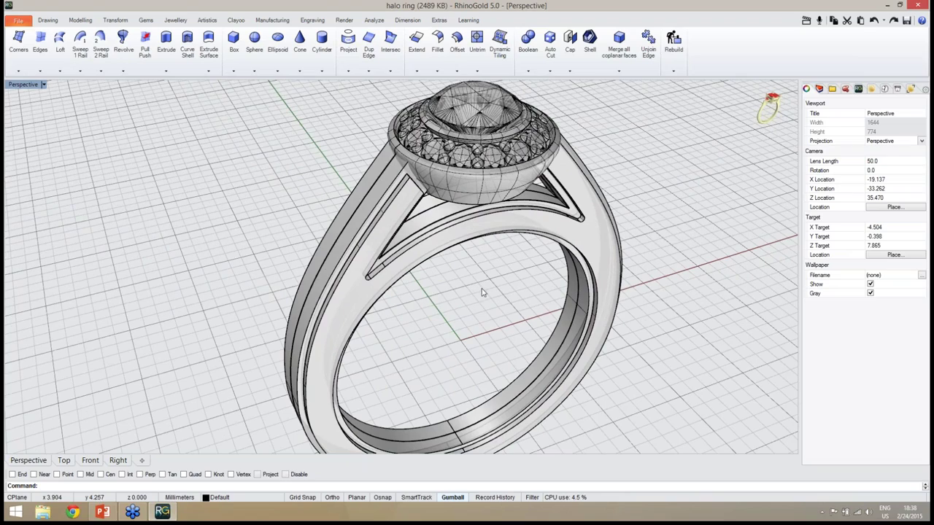
right_click_drag(484, 291, 425, 229)
scroll(438, 256, "down", 5)
scroll(416, 261, "up", 5)
right_click_drag(416, 261, 446, 296)
- Mirror the closed extrusion onto the shank's back face with vertical symmetry and deselect it
left_click(389, 261)
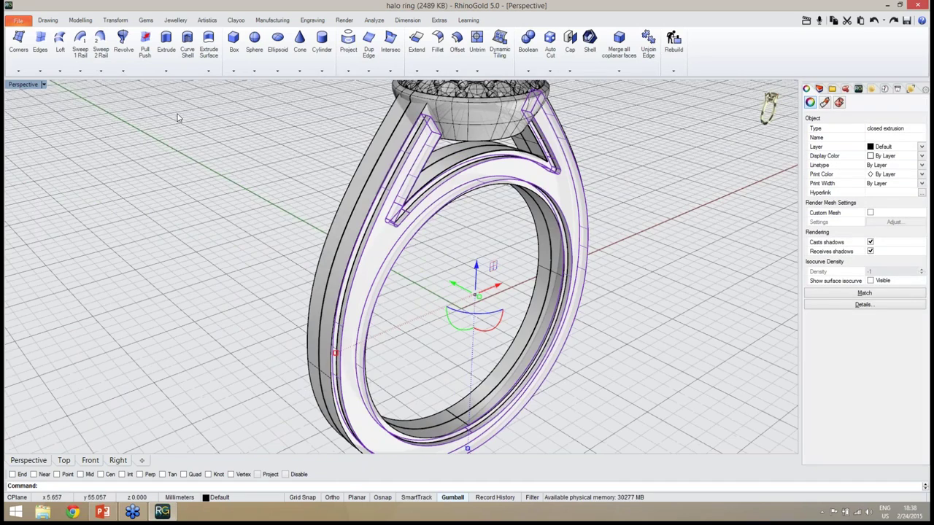
left_click(115, 20)
left_click(96, 72)
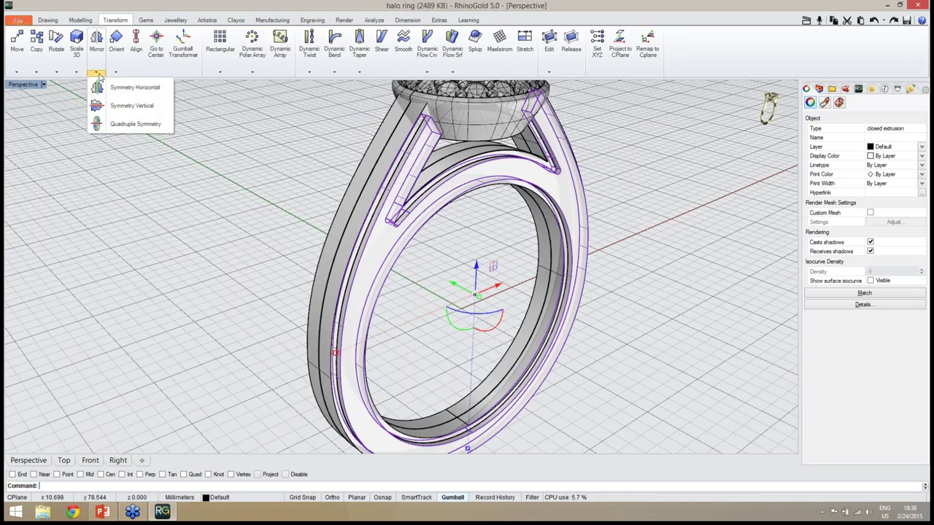
left_click(140, 113)
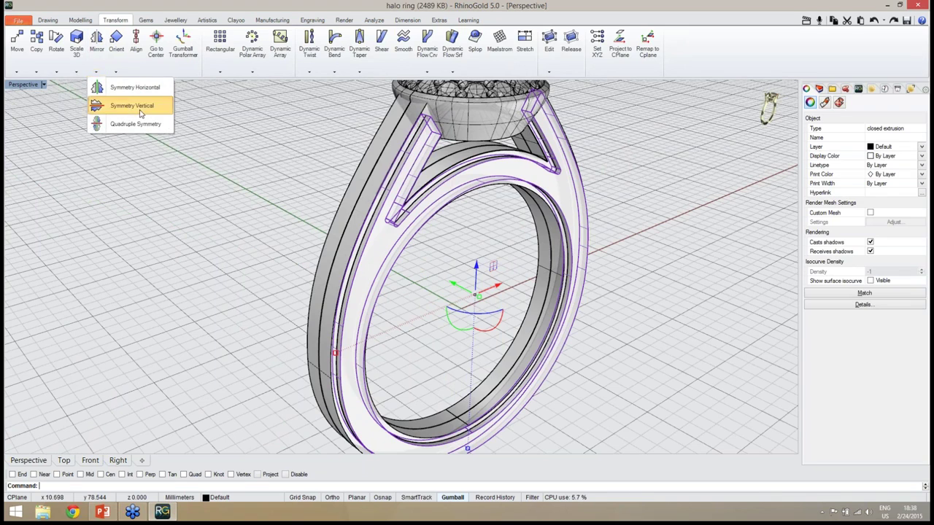
left_click(210, 240)
right_click_drag(211, 241, 240, 261)
scroll(241, 261, "down", 6)
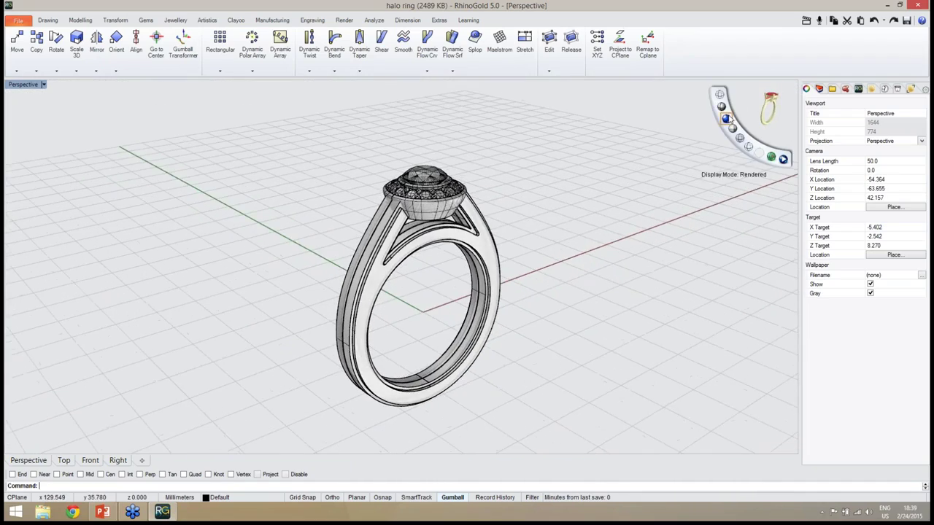
- Show the ring in rendered display and examine the extrusions around the shank
left_click(727, 117)
right_click_drag(484, 267, 420, 310)
scroll(375, 278, "up", 2)
scroll(375, 278, "up", 3)
scroll(396, 273, "down", 1)
- Set up a Boolean difference with the ring shank as the object to cut
left_click(81, 20)
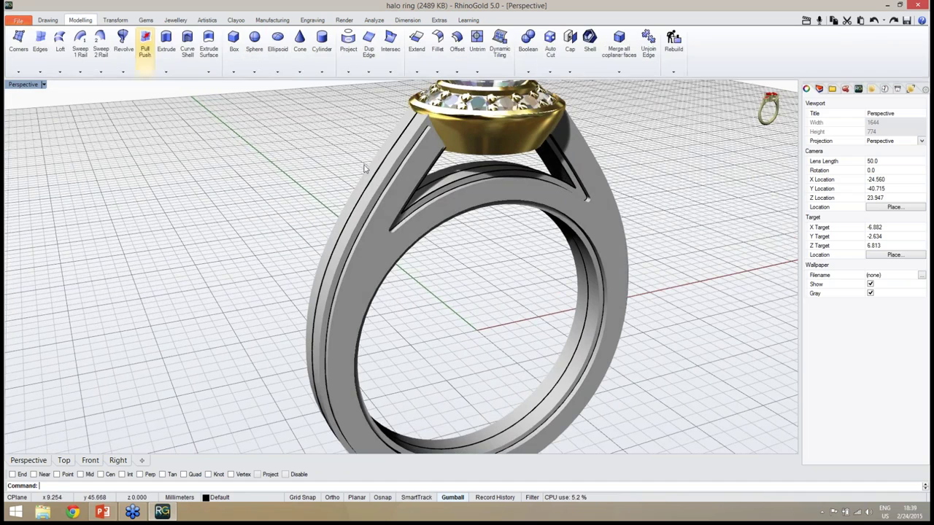
left_click(533, 55)
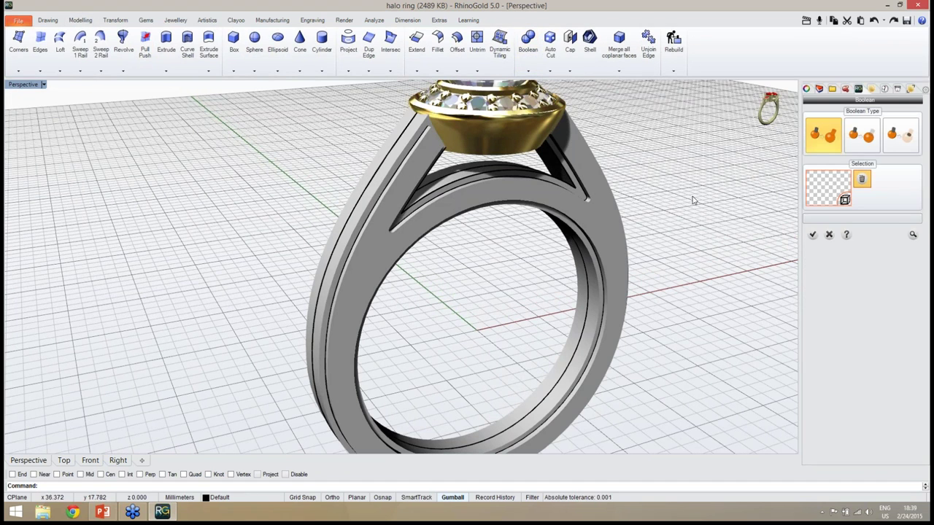
left_click(860, 142)
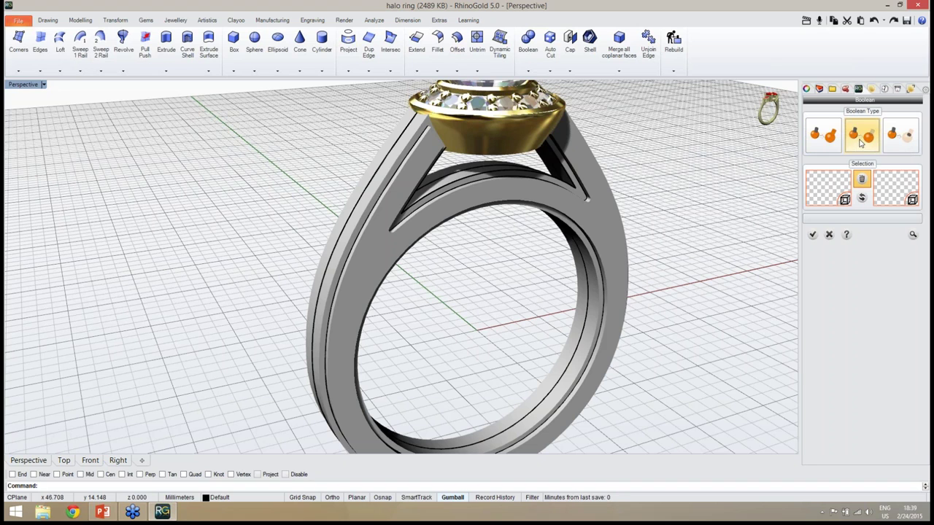
left_click(827, 195)
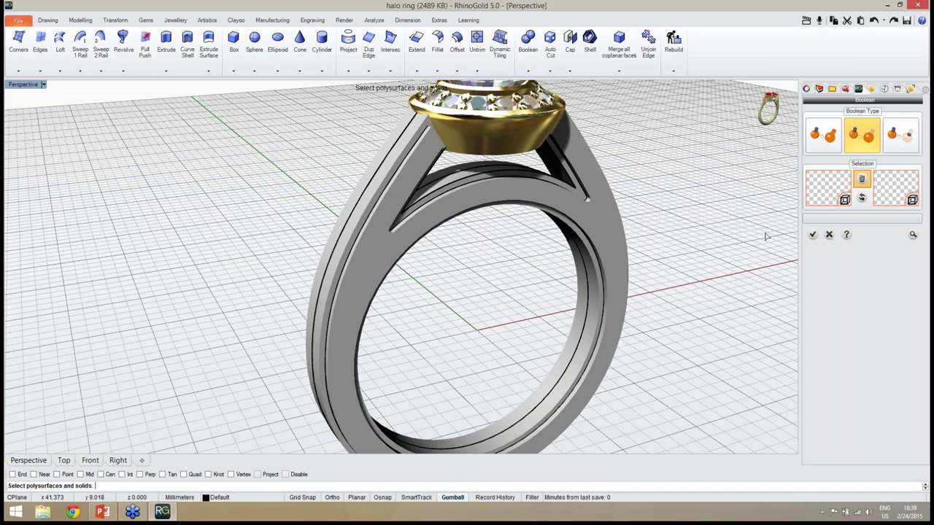
left_click(600, 300)
key("Return")
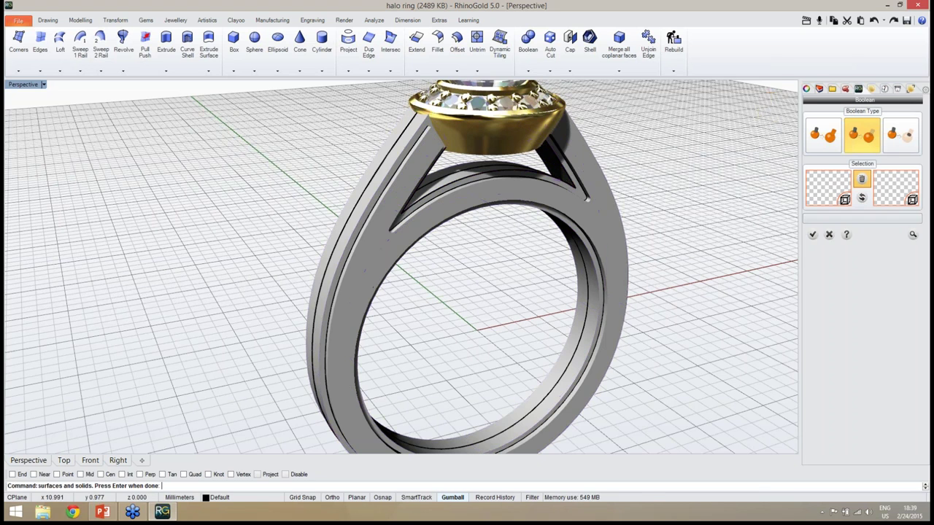
- Pick the front and back extrusions as the cutting solids and preview the Boolean difference
left_click(892, 197)
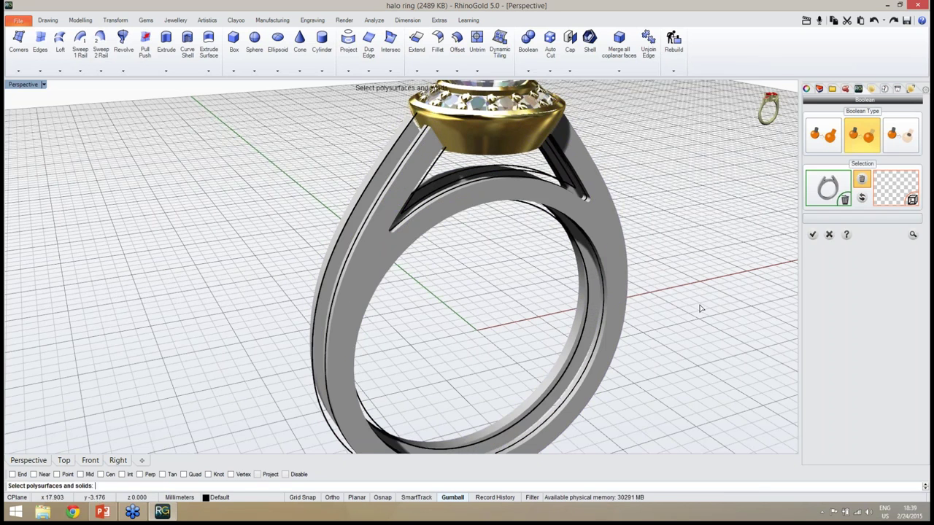
left_click(620, 303)
right_click_drag(620, 303, 659, 321)
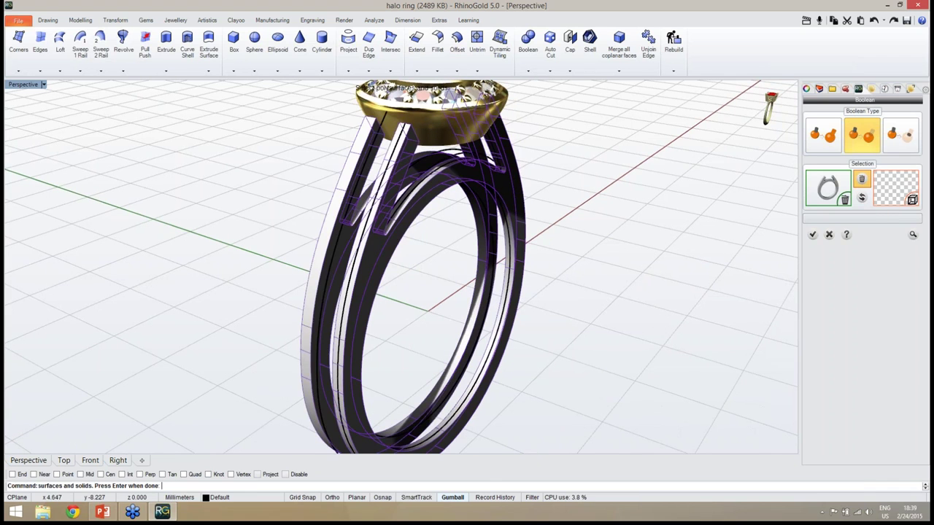
key("Return")
left_click(913, 235)
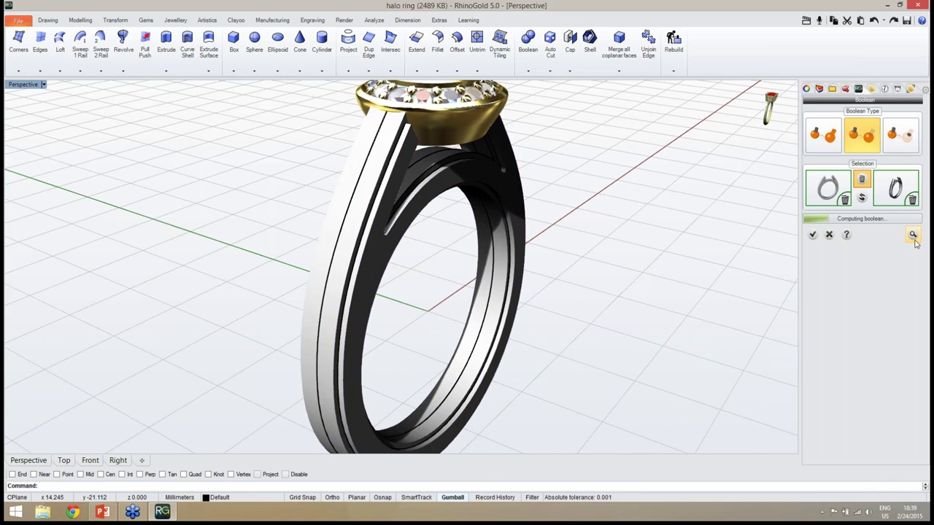
- Inspect the previewed cut from several angles in another display mode and cancel the Boolean difference
mouse_move(717, 109)
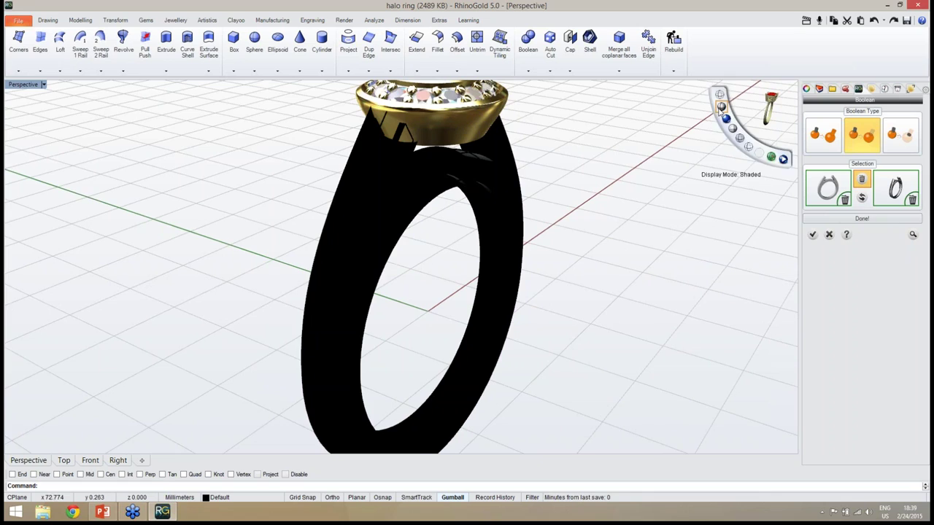
left_click(739, 138)
mouse_move(715, 197)
right_mouse_down()
mouse_move(646, 209)
mouse_move(447, 211)
right_mouse_up()
scroll(447, 213, "down", 8)
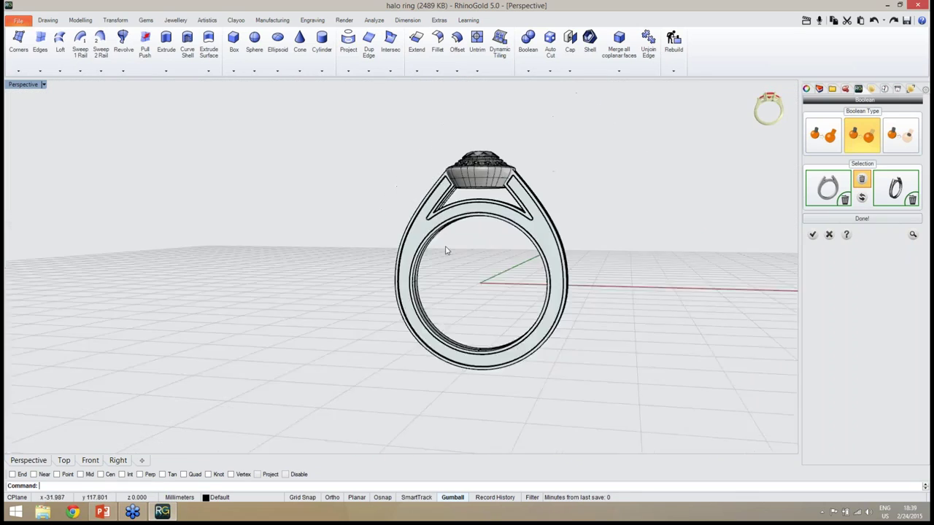
right_click_drag(444, 250, 378, 271)
scroll(362, 267, "up", 3)
right_click_drag(411, 303, 775, 349)
left_click(829, 234)
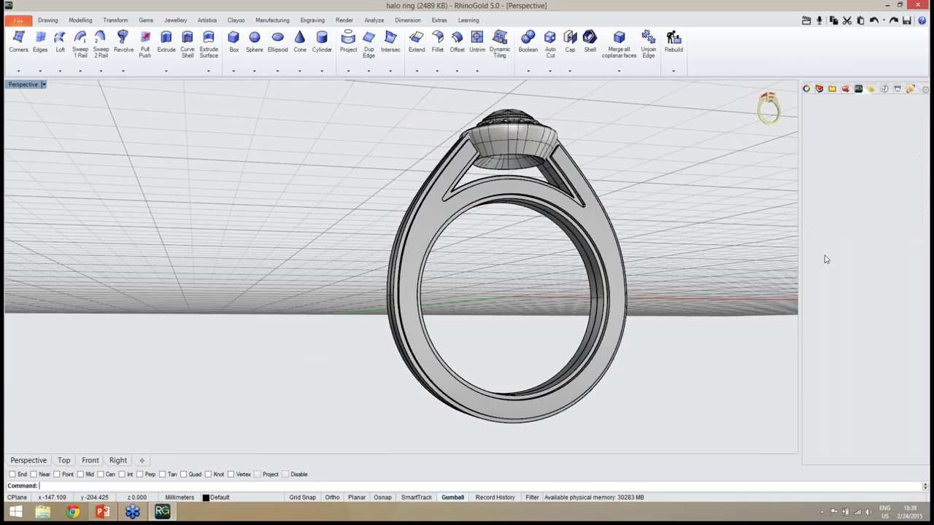
- Select both the front and back extrusions on the shank
right_click_drag(788, 277, 452, 319)
scroll(413, 314, "up", 5)
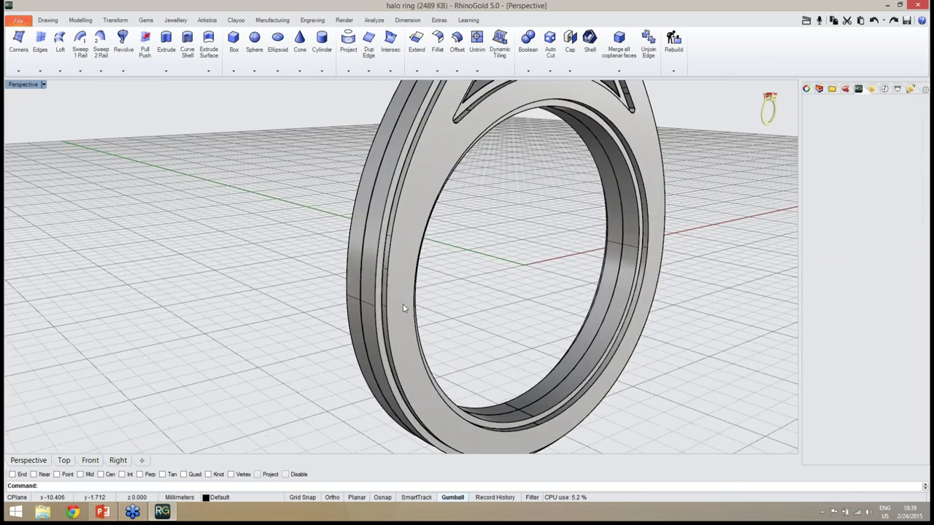
scroll(389, 304, "down", 5)
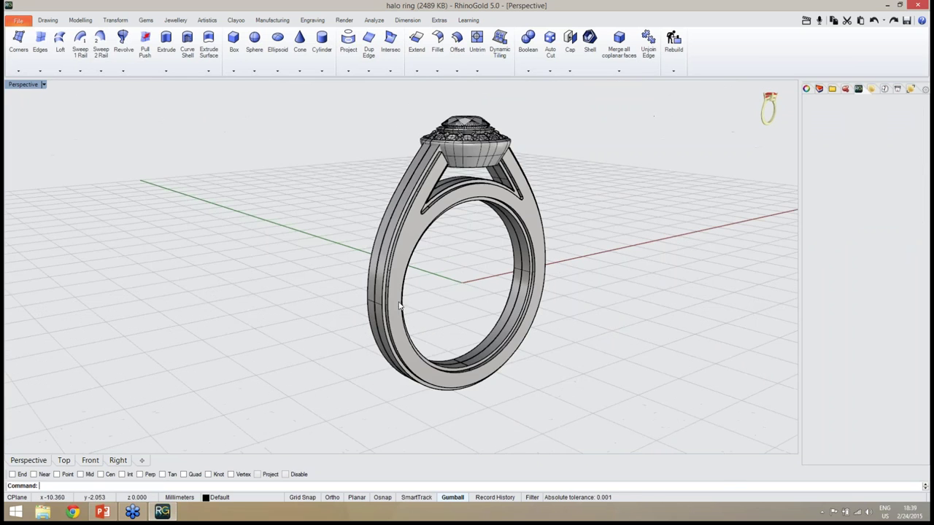
left_click(421, 243)
right_click_drag(420, 243, 632, 319)
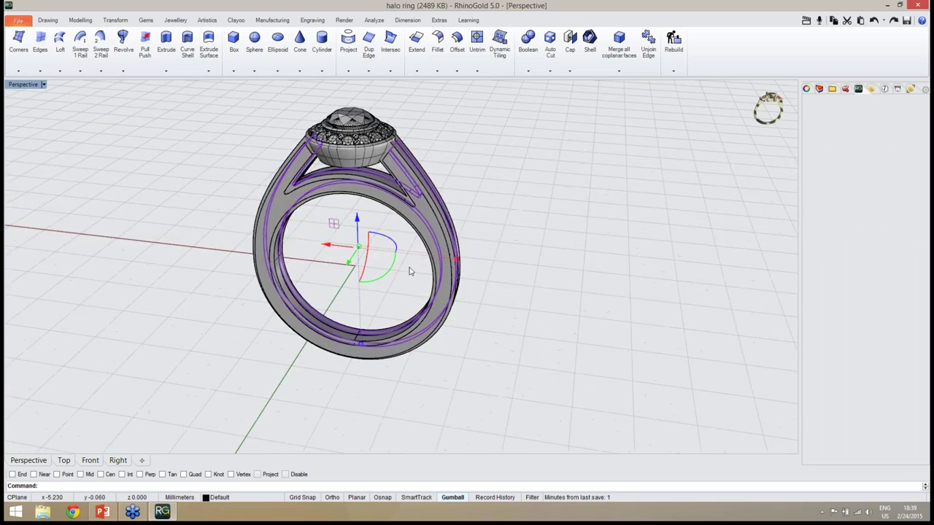
left_click(444, 257, "shift")
right_click_drag(571, 273, 394, 257)
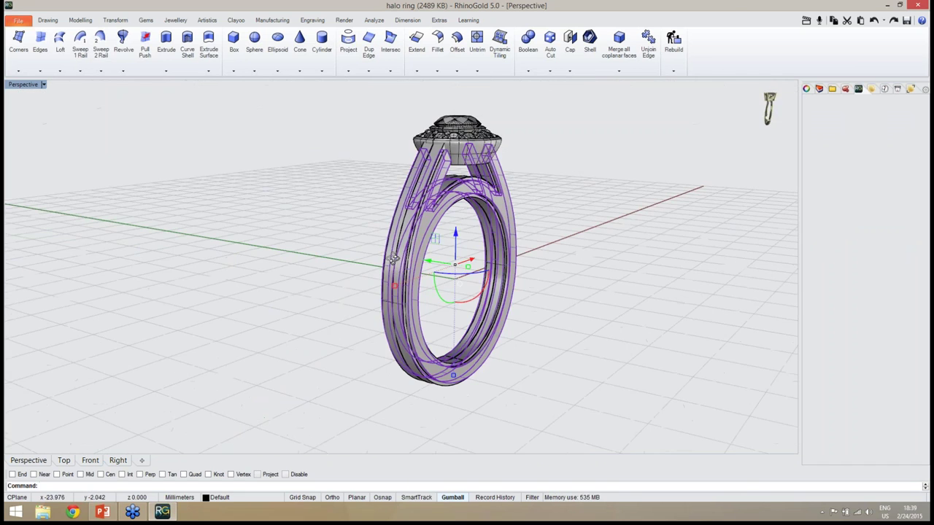
- Start a Planes and Cubes block around the lower half of the two selected extrusions
left_click(175, 20)
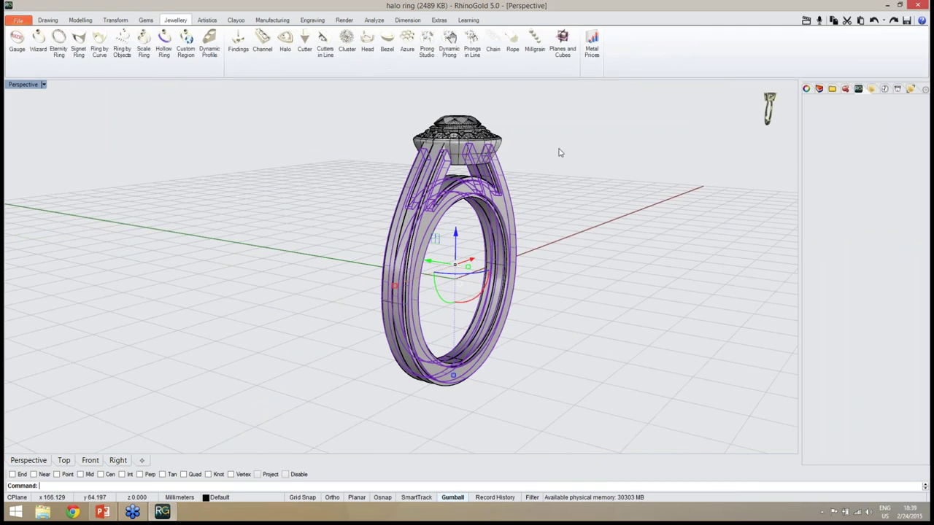
left_click(562, 48)
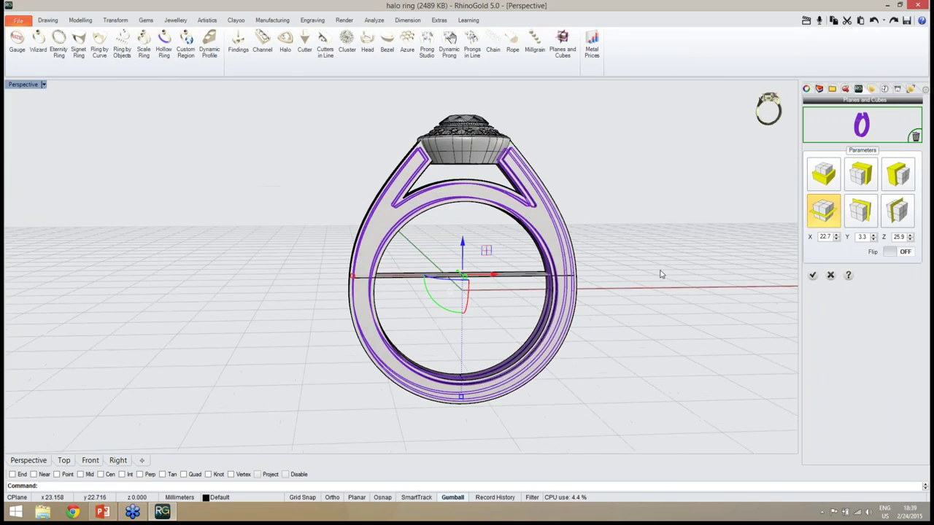
left_click(861, 185)
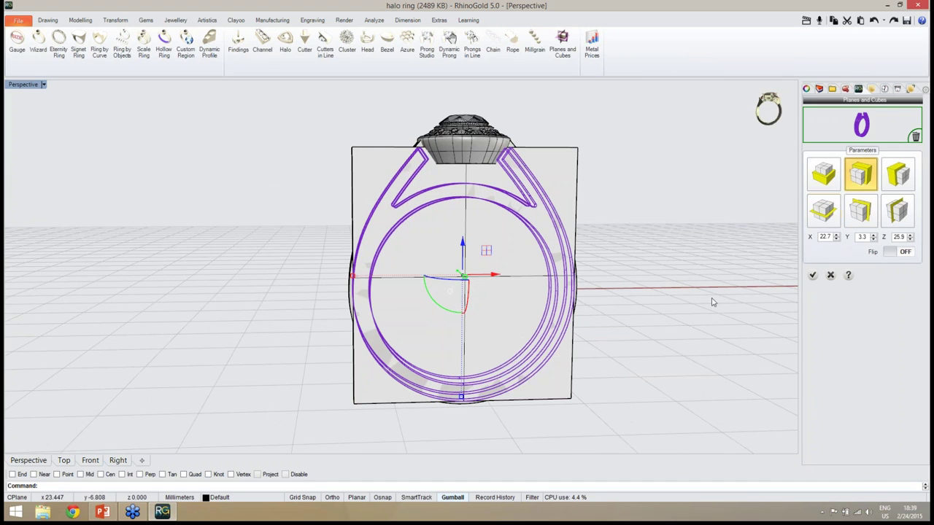
left_click(819, 179)
right_click_drag(635, 268, 518, 335)
- Enlarge the block to X 26.7, Y 8.3 and Z 28.9 so it clears the shank, and create it
left_click(874, 237)
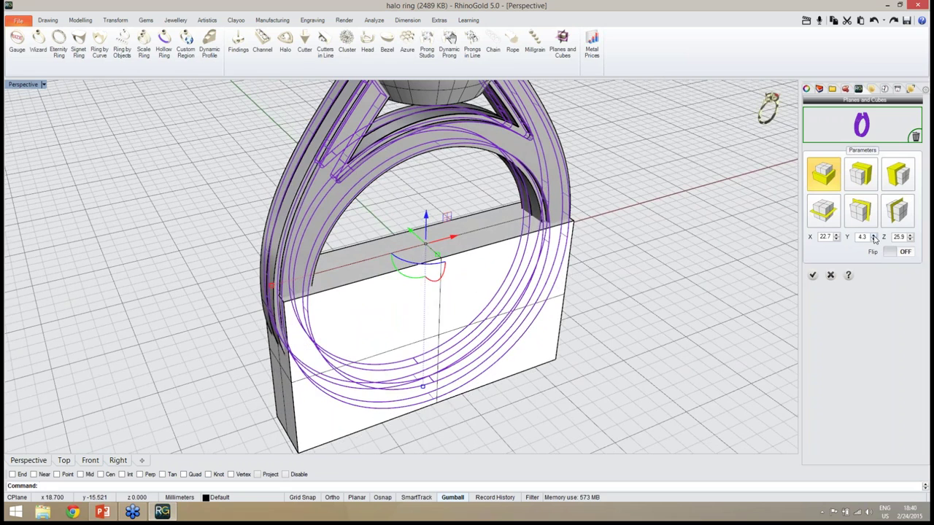
left_click(837, 235)
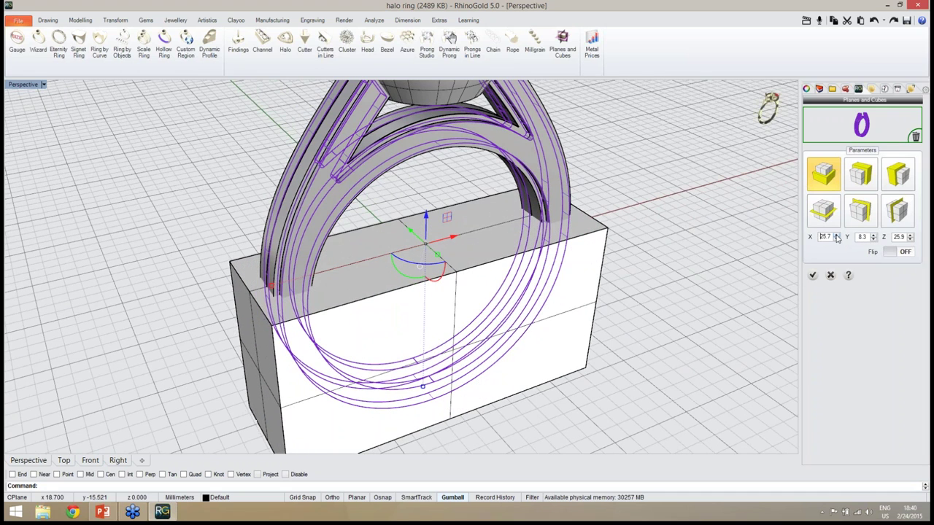
left_click(911, 237)
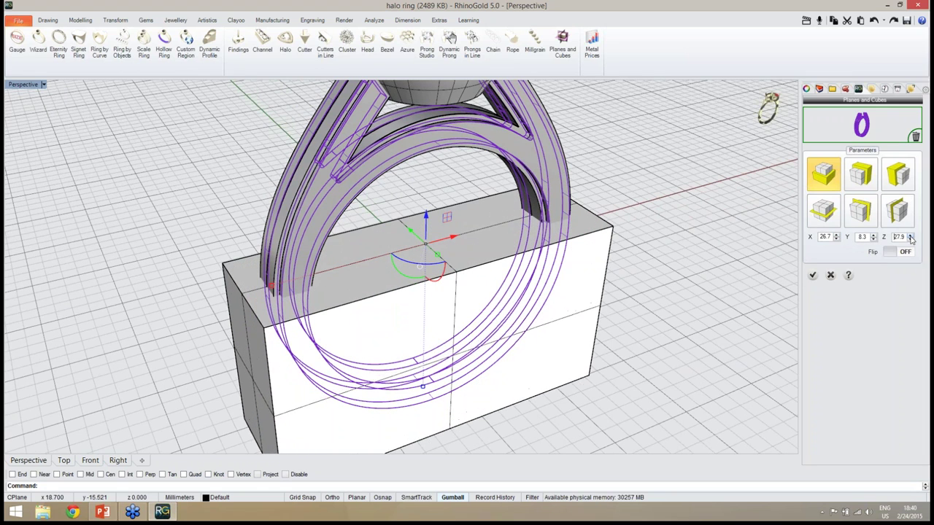
right_click_drag(744, 285, 791, 345)
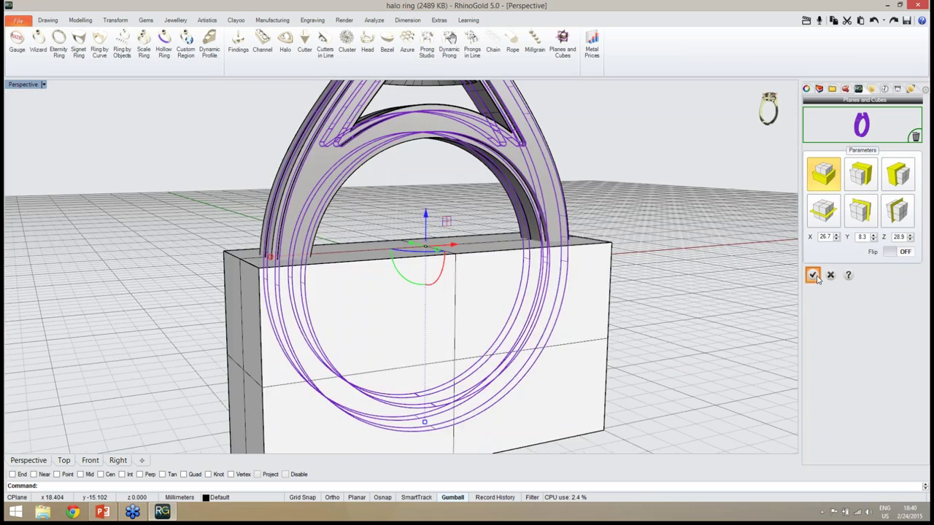
left_click(813, 275)
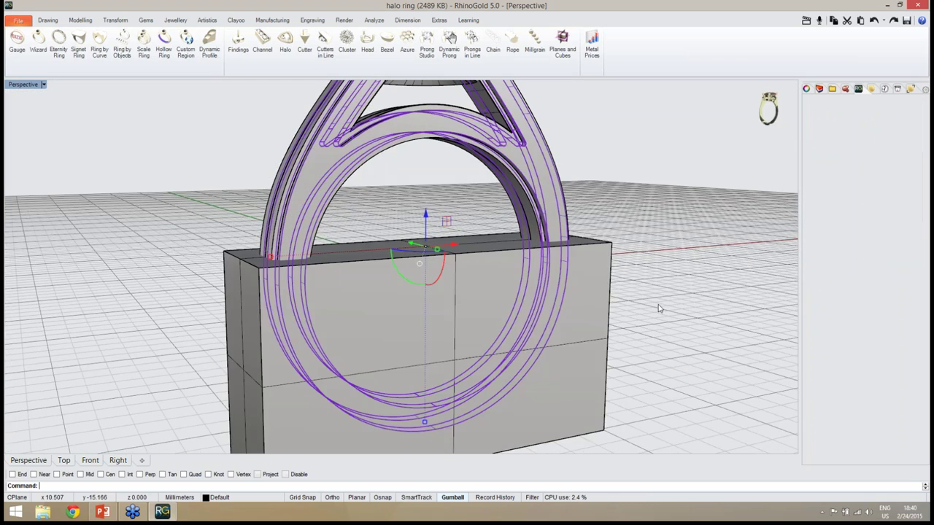
- In the Front view, move the block down about 1.6 mm so its upper edge meets the horizontal axis
left_click(92, 461)
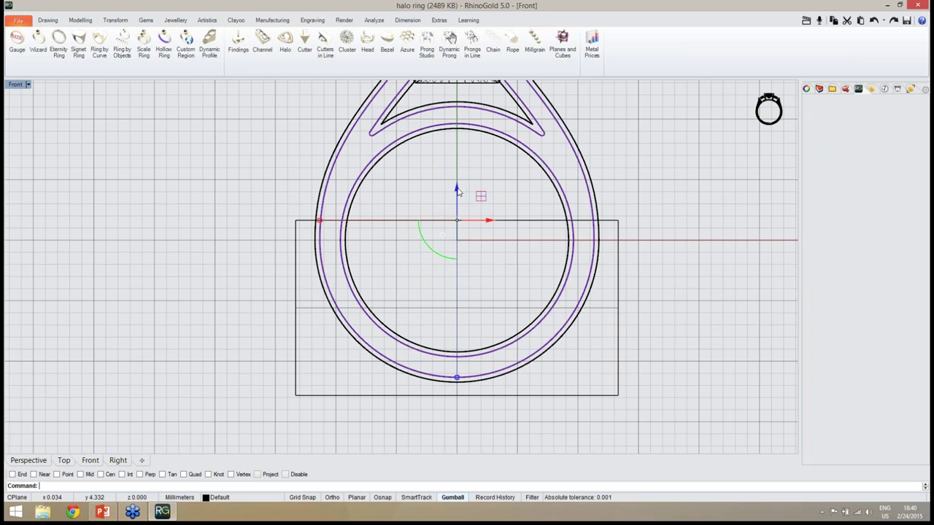
left_click_drag(457, 190, 456, 209)
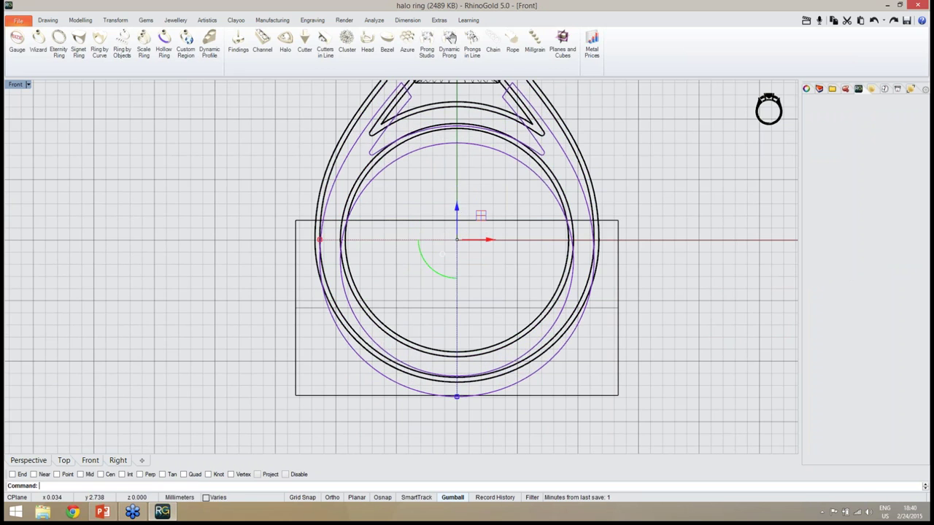
key("ctrl+z")
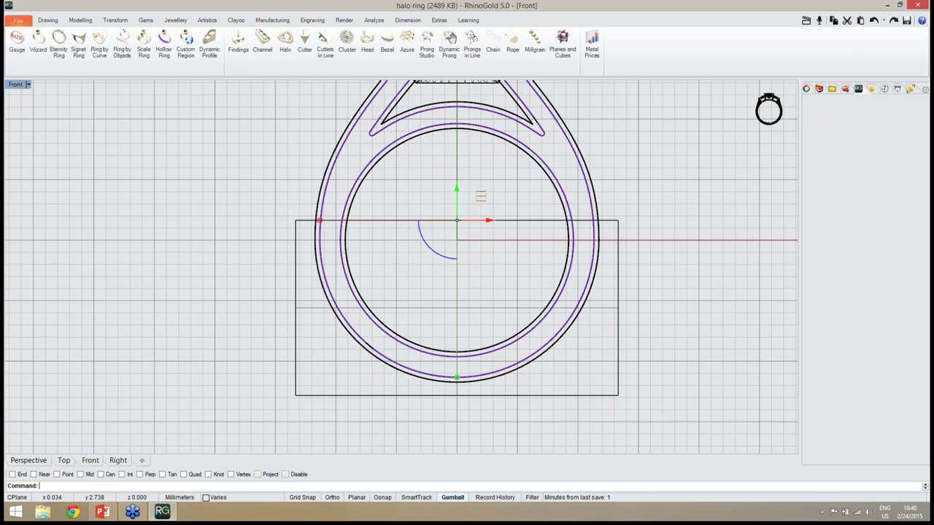
left_click(295, 299)
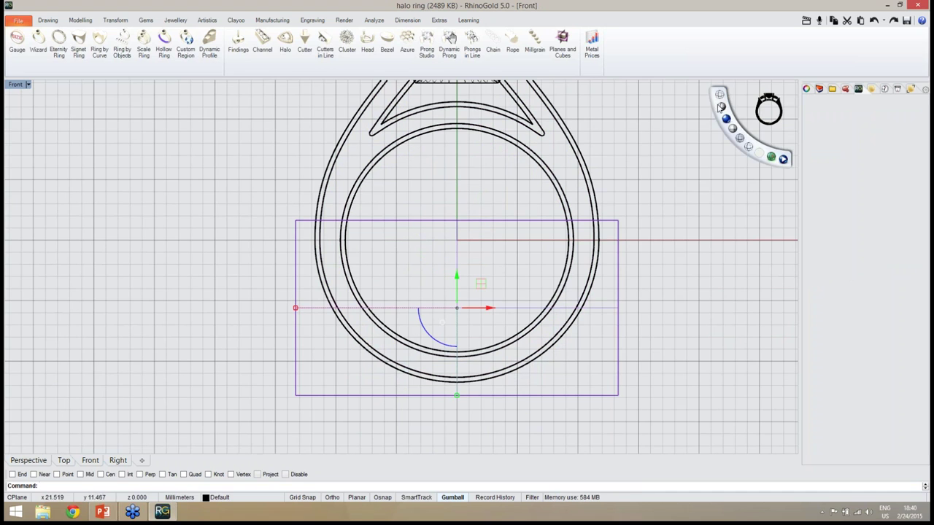
left_click(722, 112)
right_click_drag(601, 205, 537, 243)
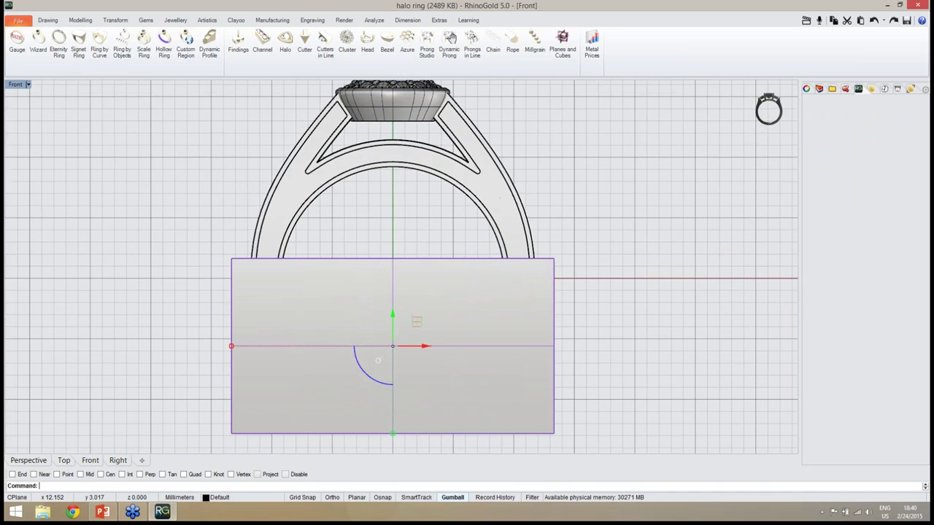
left_click_drag(393, 315, 394, 334)
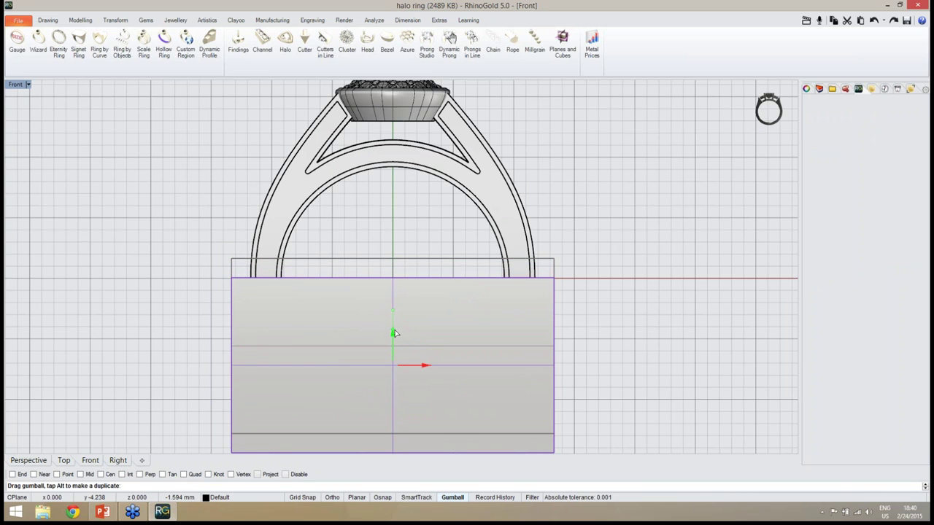
left_click_drag(394, 334, 395, 334)
- Hide the ring shank in the perspective view, leaving the two extrusions and the block exposed
mouse_move(49, 450)
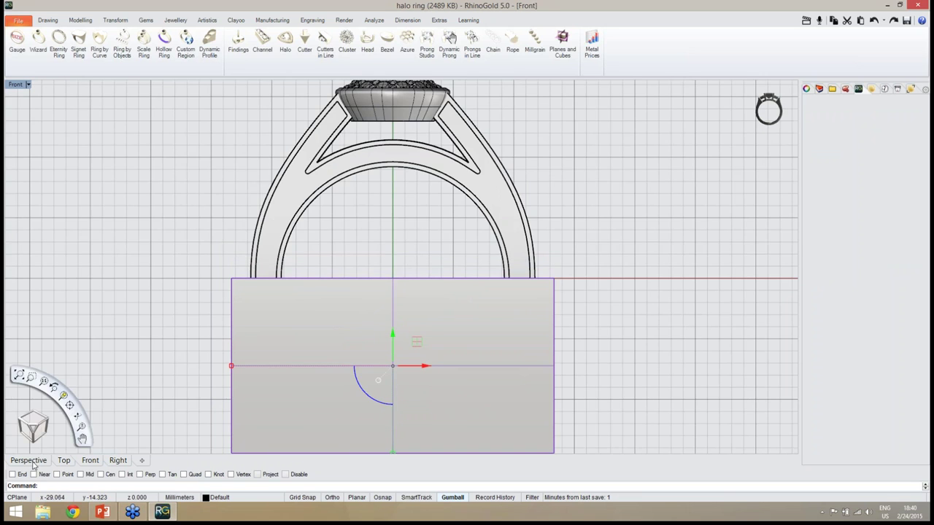
left_click(34, 465)
right_click_drag(324, 315, 460, 346)
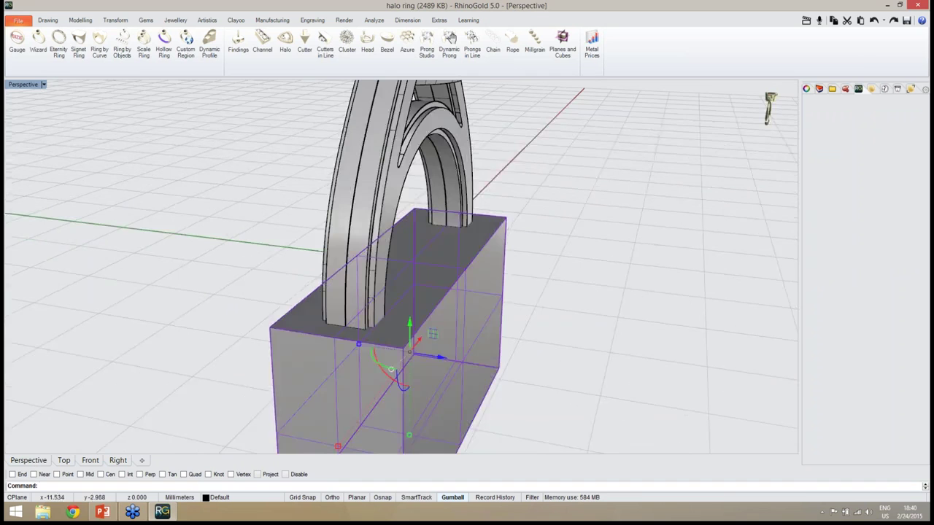
left_click(259, 254)
scroll(495, 216, "down", 3)
right_click_drag(494, 216, 455, 214)
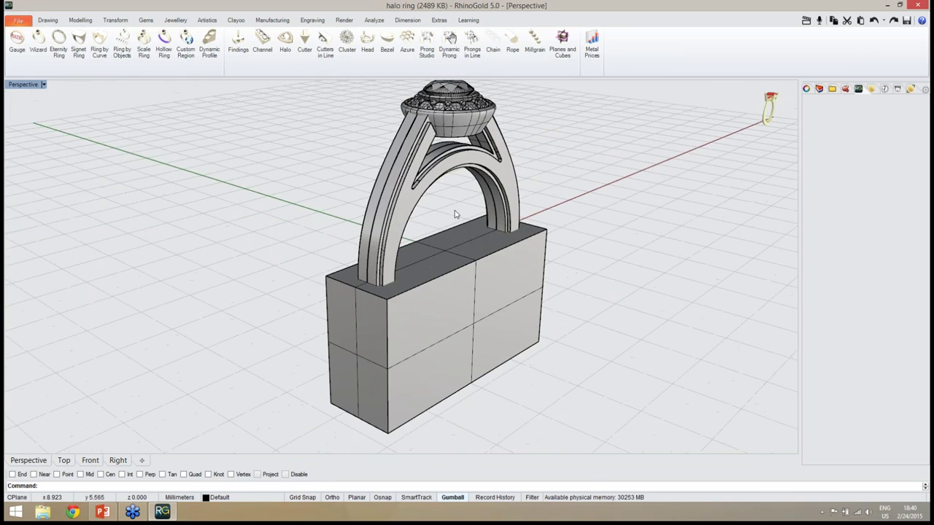
left_click(410, 181)
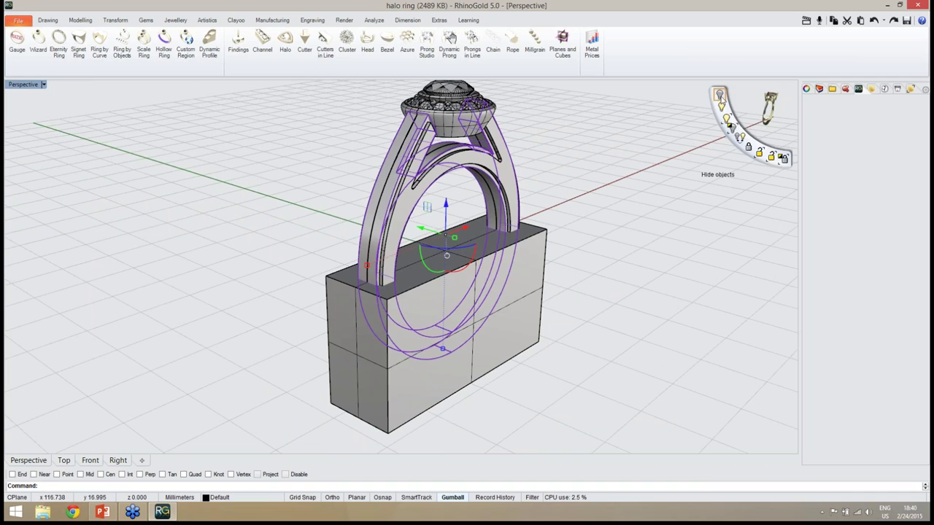
left_click(638, 156)
right_click_drag(634, 157, 578, 157)
scroll(410, 200, "up", 5)
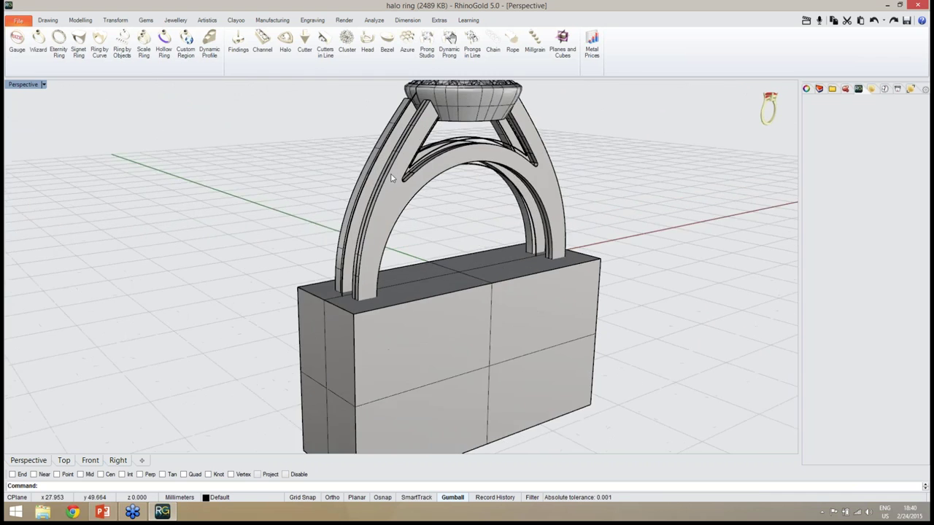
scroll(430, 227, "down", 3)
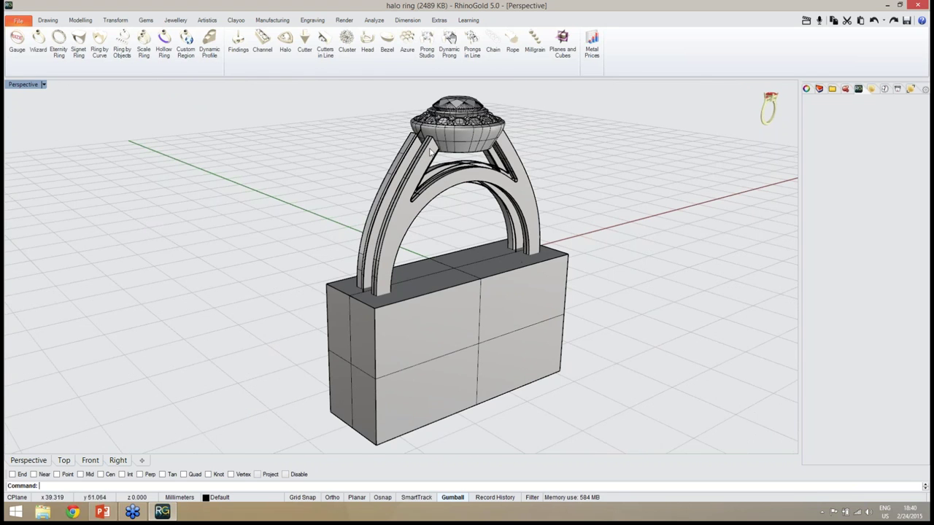
- Set up a Boolean difference with the front and back extrusions as the objects to cut
left_click(80, 21)
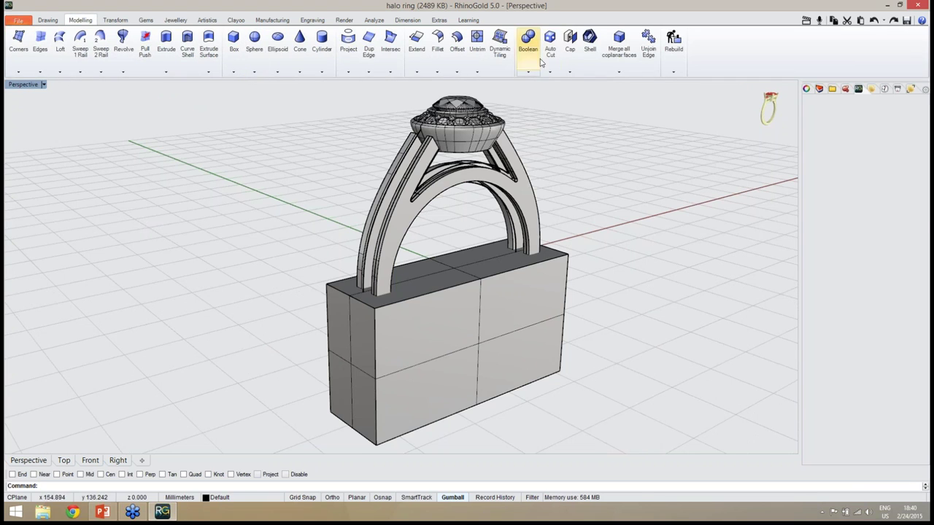
left_click(527, 40)
left_click(857, 126)
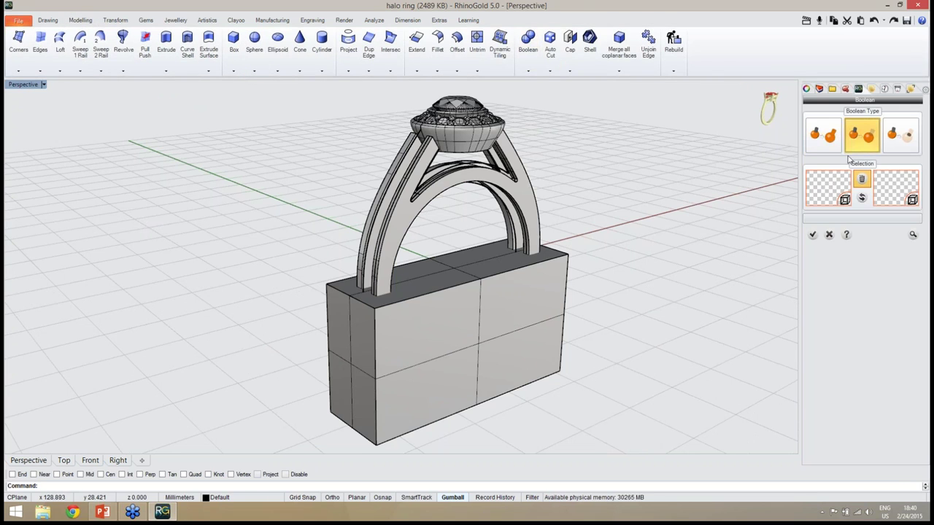
left_click(832, 190)
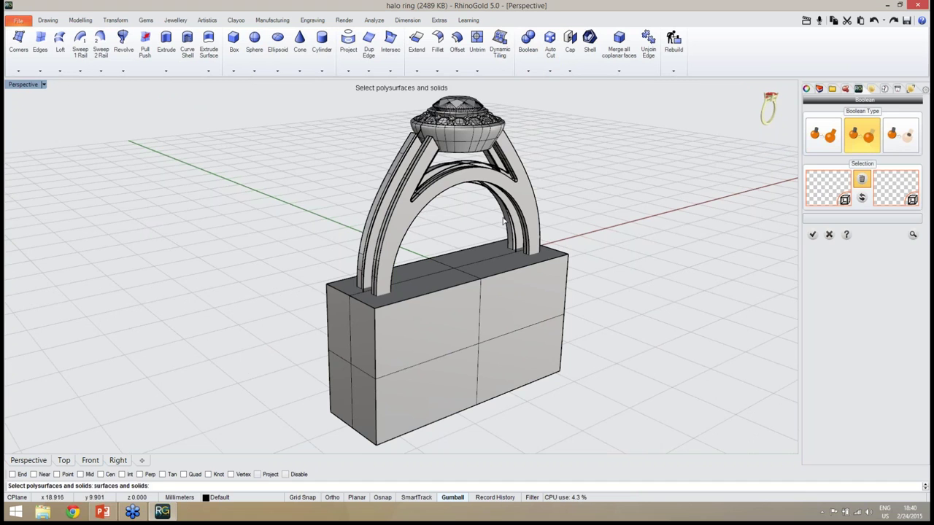
left_click(520, 219)
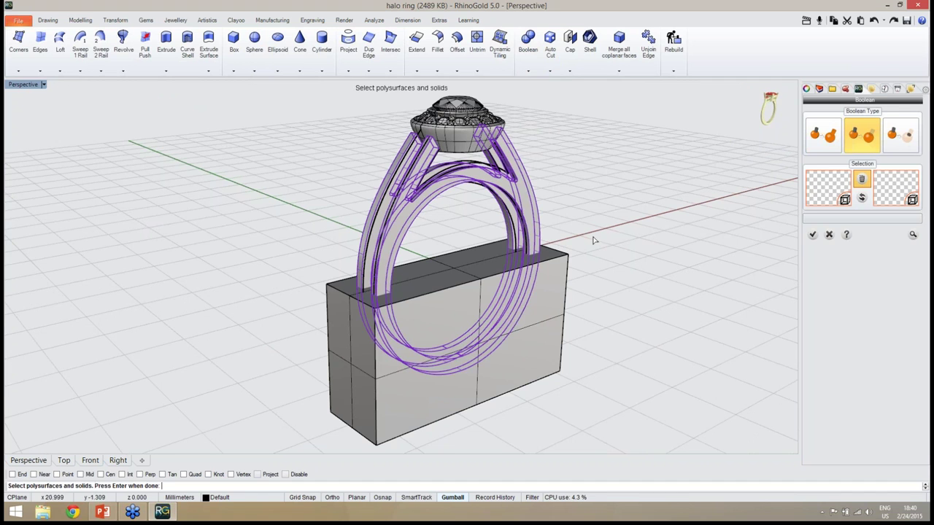
key("Return")
- Use the block as the cutting solid, preview the difference and apply it to remove the extrusions' lower half
left_click(894, 189)
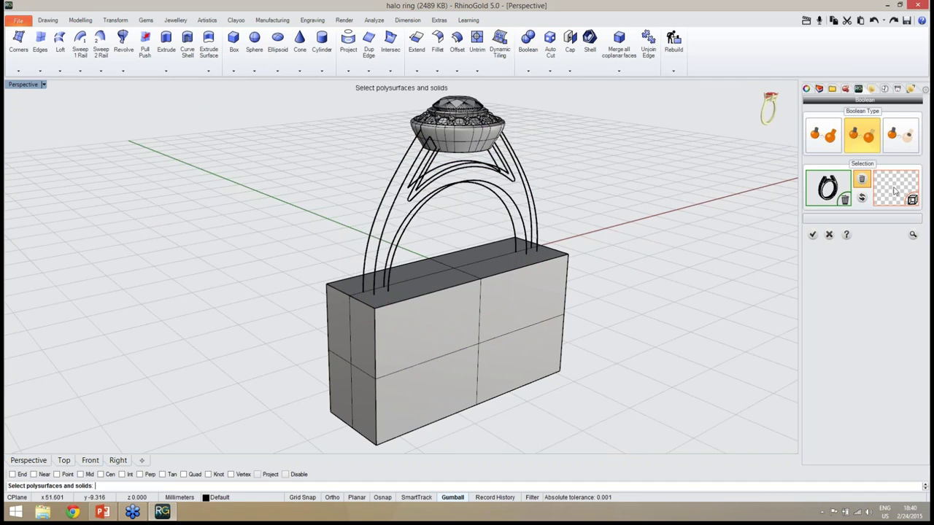
left_click(567, 285)
key("Return")
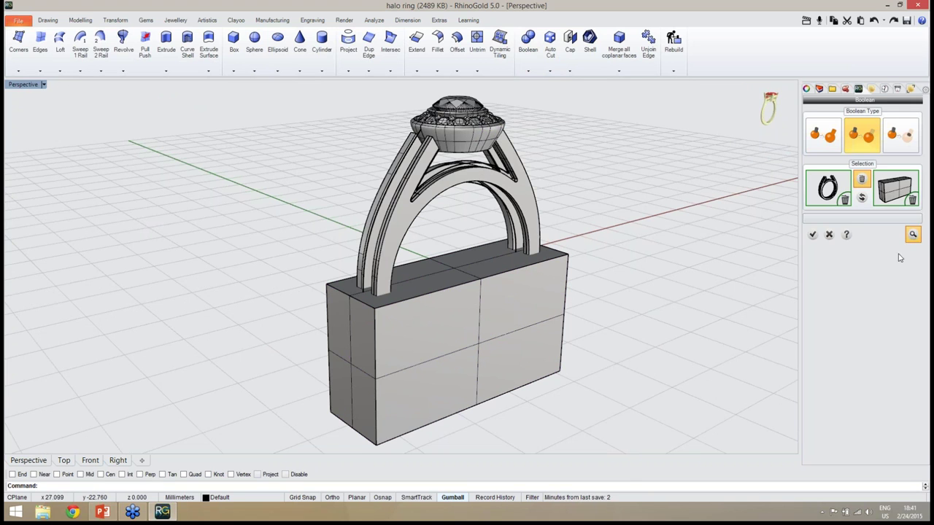
left_click(913, 234)
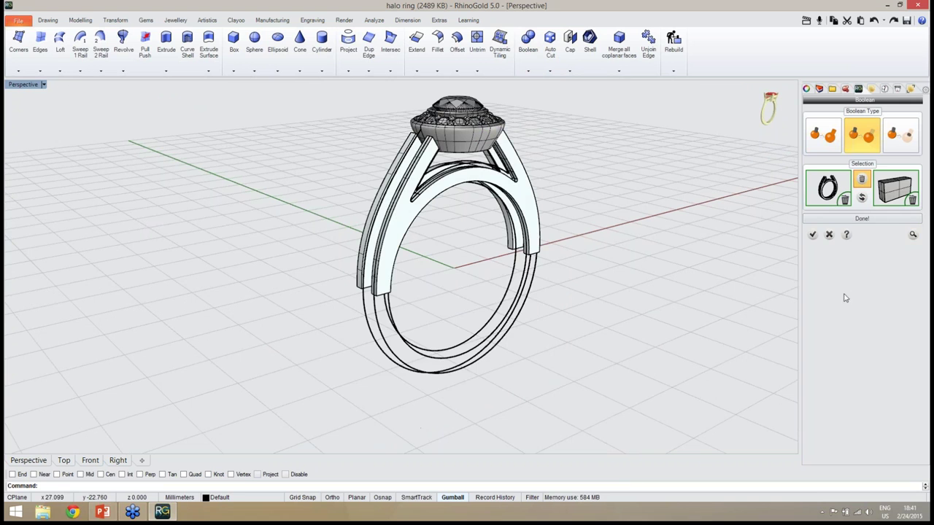
right_click_drag(683, 326, 762, 269)
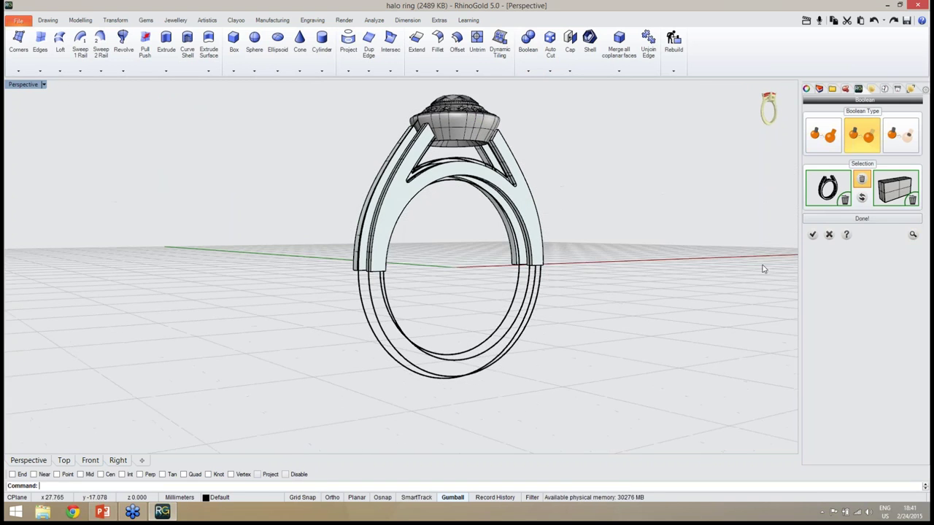
left_click(810, 236)
- Show the hidden ring shank again and view the trimmed extrusions in place on it
mouse_move(738, 131)
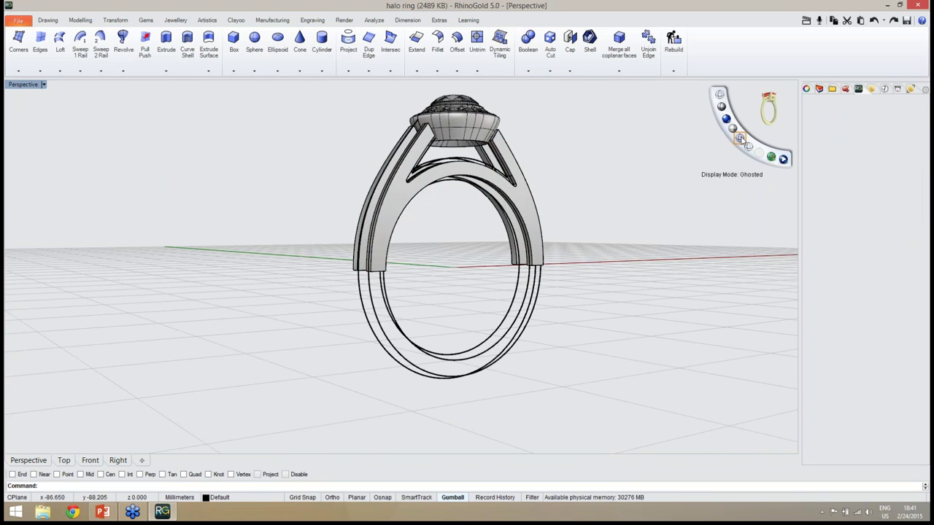
left_click(733, 129)
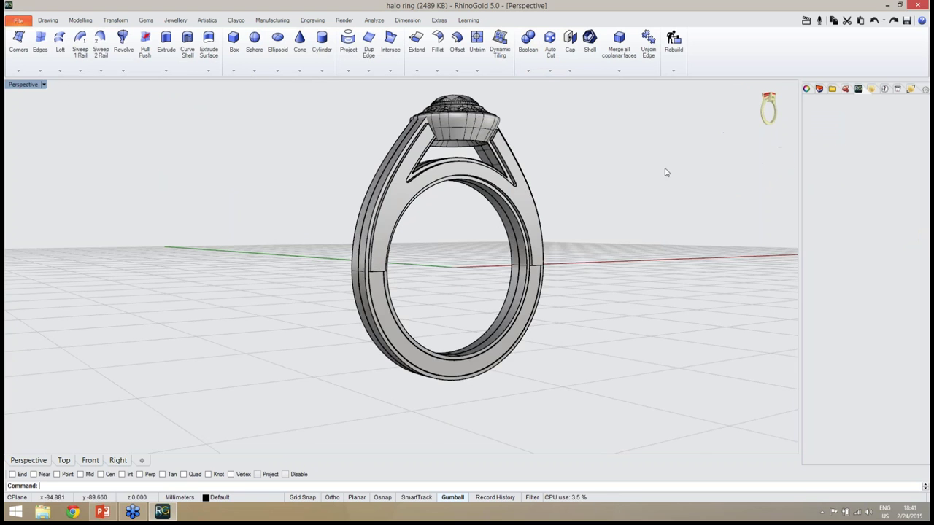
right_click_drag(668, 173, 582, 230)
scroll(477, 226, "up", 5)
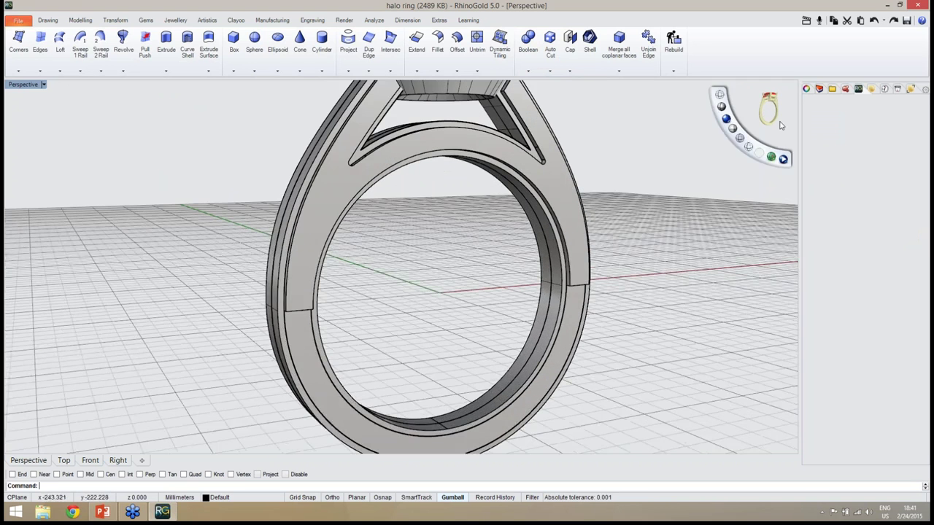
right_click_drag(606, 150, 575, 145)
- Set up a Boolean difference with the ring shank as the object to cut
left_click(528, 41)
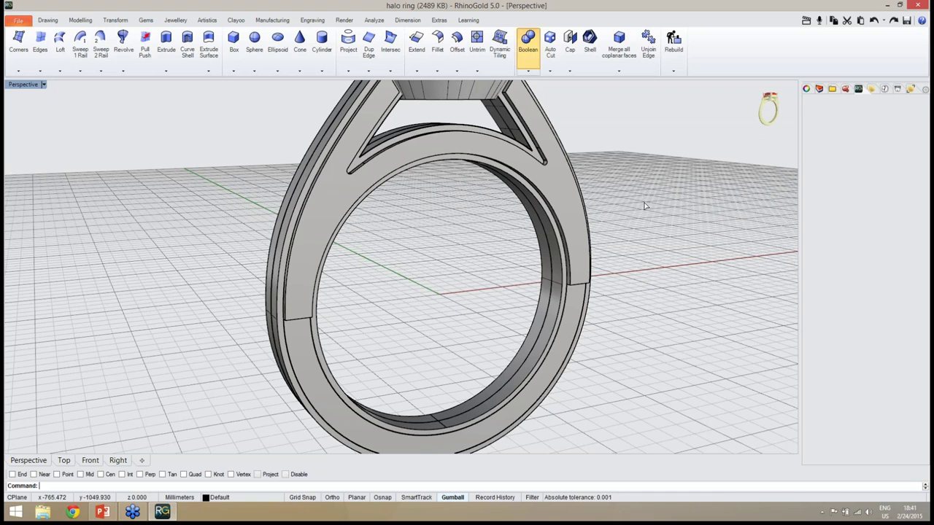
left_click(862, 135)
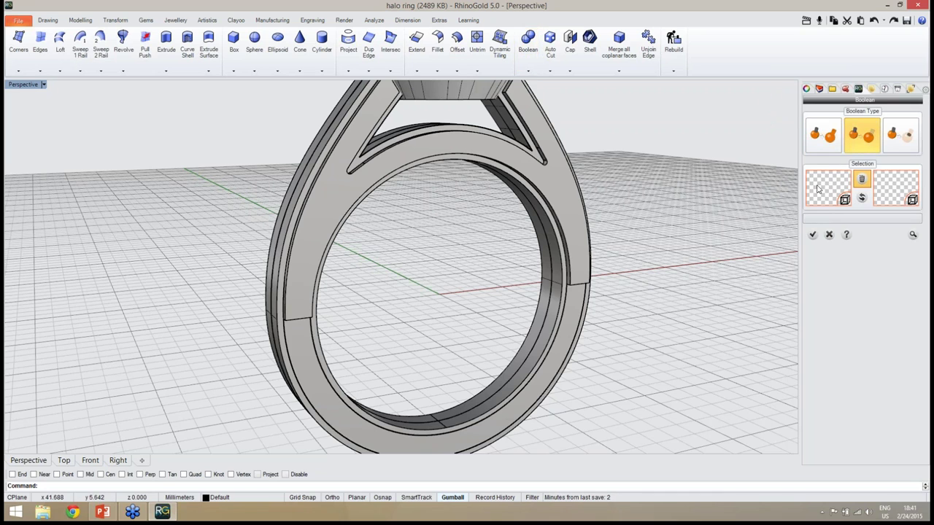
left_click(557, 362)
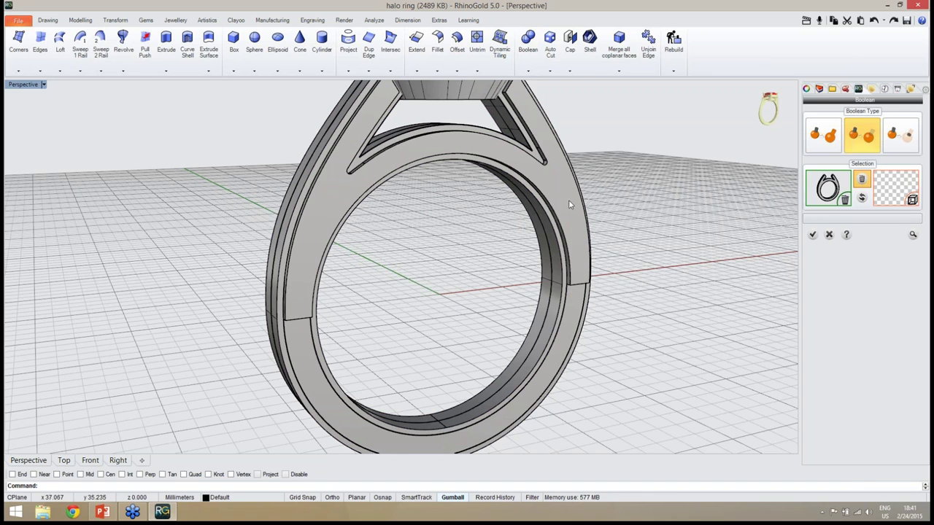
- Use the two trimmed extrusions as cutting solids, preview the difference and apply it to recess both faces of the shank
right_click_drag(571, 208, 652, 241)
left_click(898, 188)
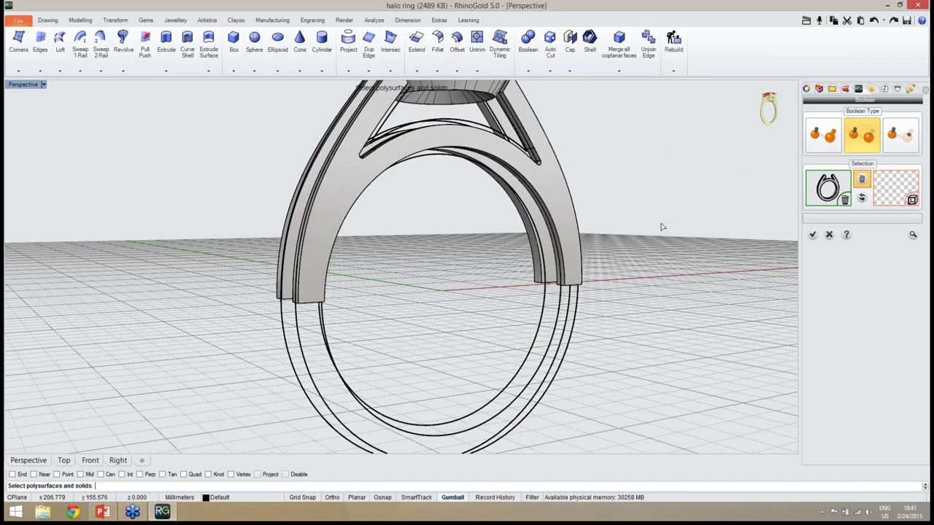
right_click(638, 261)
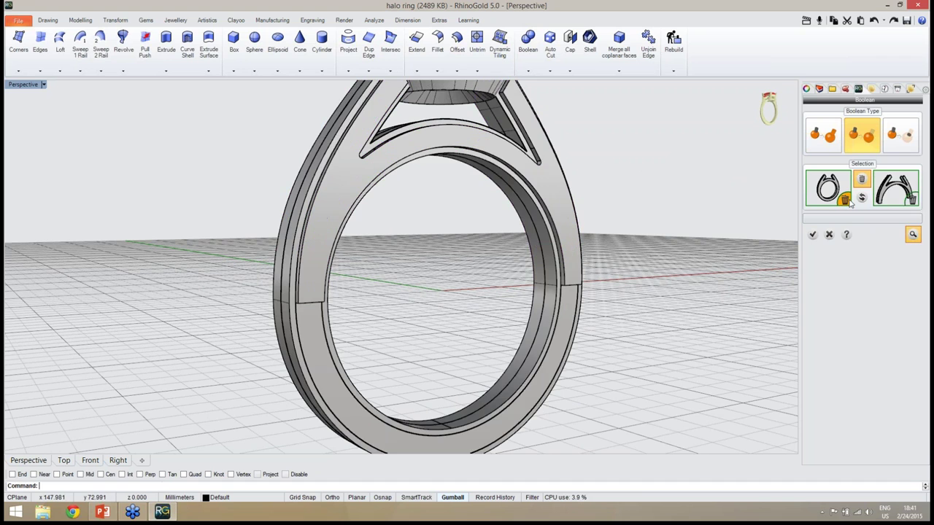
left_click(913, 235)
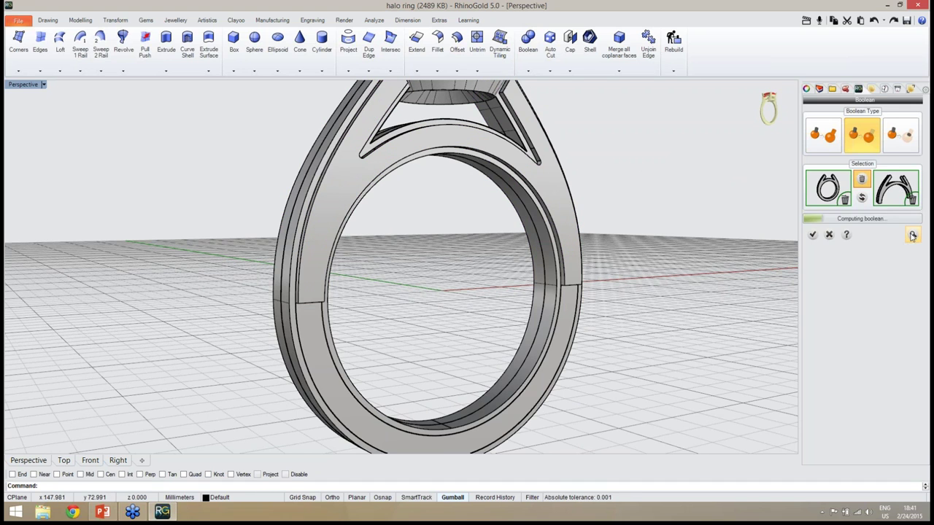
mouse_move(659, 299)
right_mouse_down()
mouse_move(498, 322)
mouse_move(501, 313)
mouse_move(606, 300)
mouse_move(416, 292)
mouse_move(758, 280)
right_mouse_up()
left_click(816, 238)
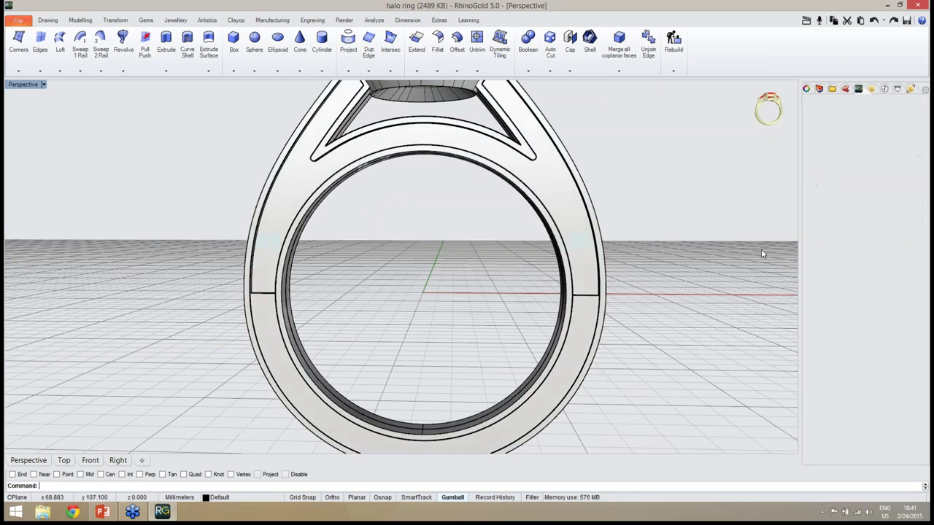
- Switch the perspective view to a rendered display and inspect the recesses cut into the shank
scroll(392, 288, "down", 10)
right_click_drag(392, 287, 475, 321)
scroll(394, 289, "up", 6)
mouse_move(768, 108)
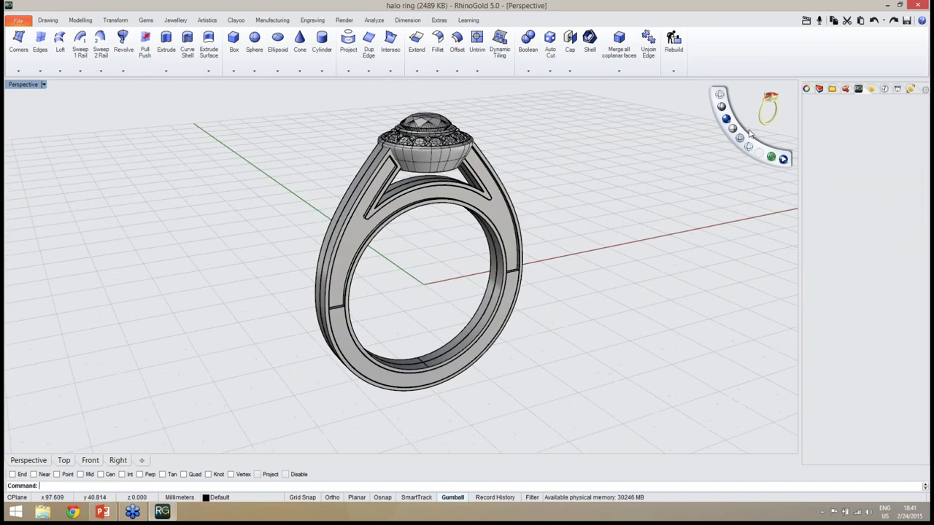
left_click(730, 121)
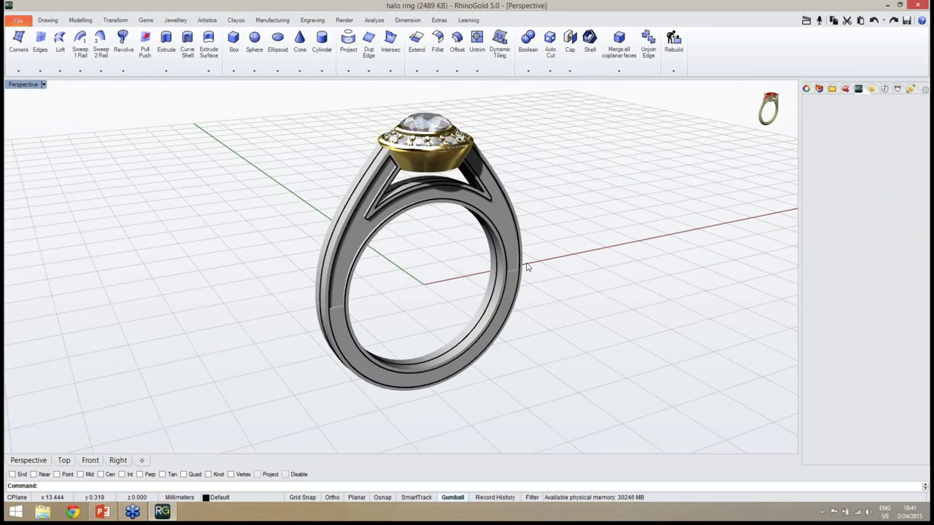
mouse_move(428, 267)
right_mouse_down()
mouse_move(415, 273)
mouse_move(425, 216)
mouse_move(540, 282)
mouse_move(548, 302)
mouse_move(580, 284)
mouse_move(523, 285)
mouse_move(437, 234)
mouse_move(391, 178)
right_mouse_up()
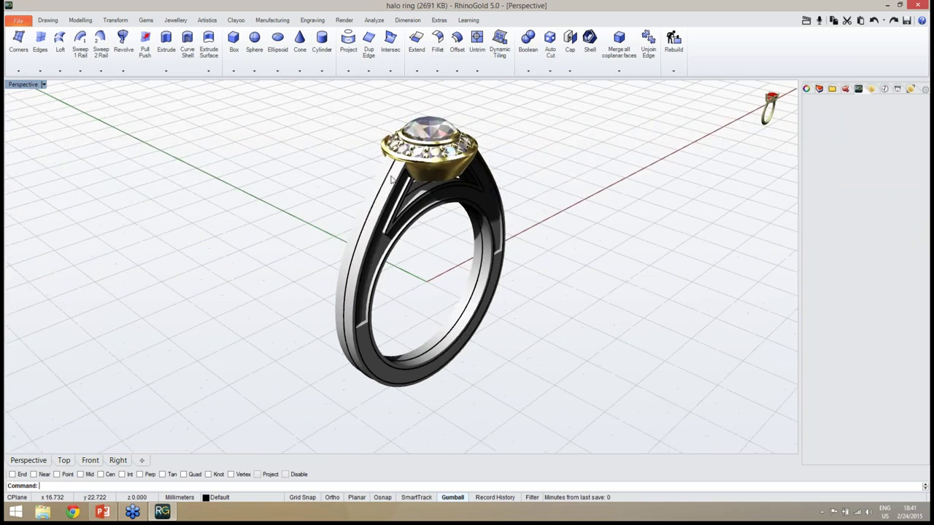
mouse_move(421, 246)
right_mouse_down()
mouse_move(460, 252)
mouse_move(420, 261)
right_mouse_up()
- Select all the ring's construction curves and create a layer named curves with the colour Red
middle_click(419, 261)
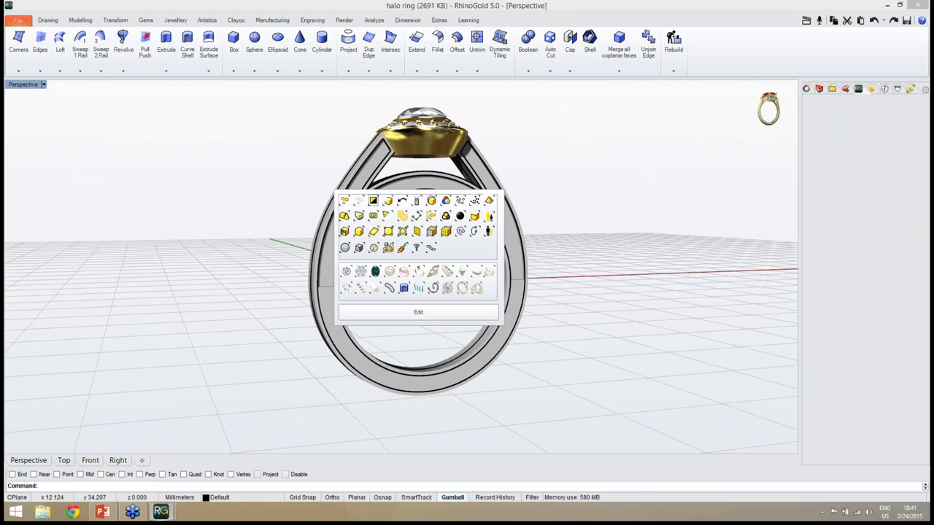
left_click(467, 243)
right_click_drag(467, 242, 596, 189)
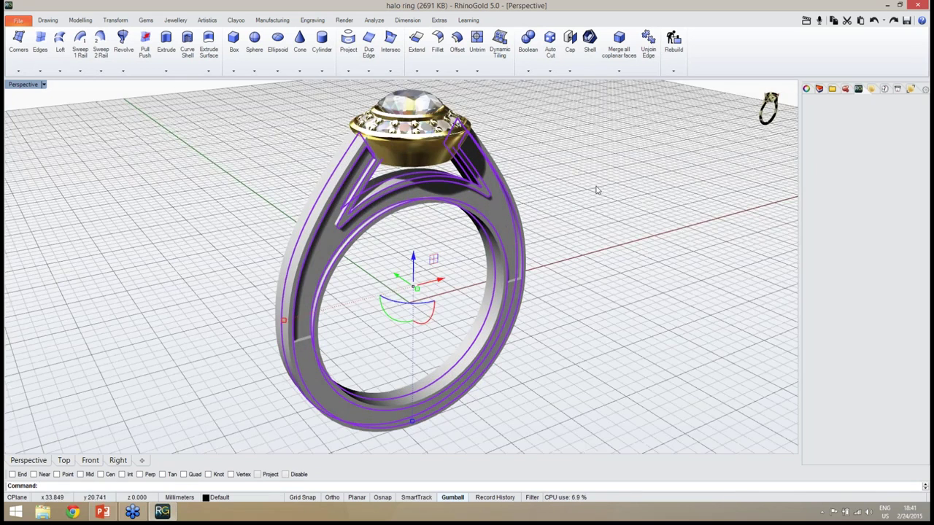
left_click(820, 89)
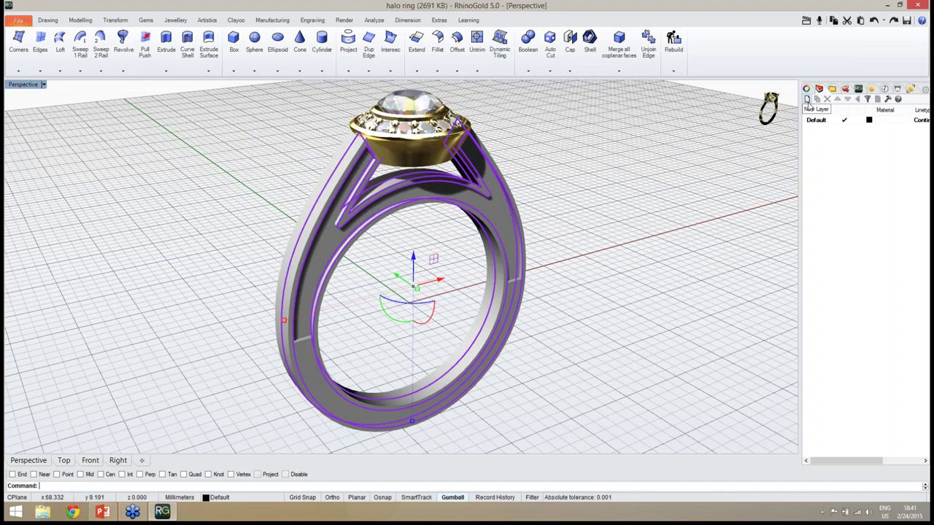
left_click(807, 98)
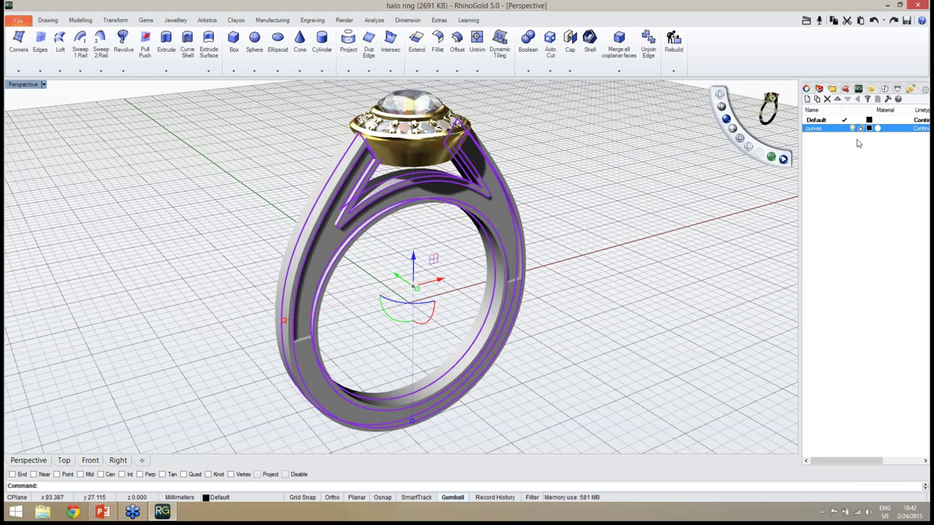
left_click(869, 130)
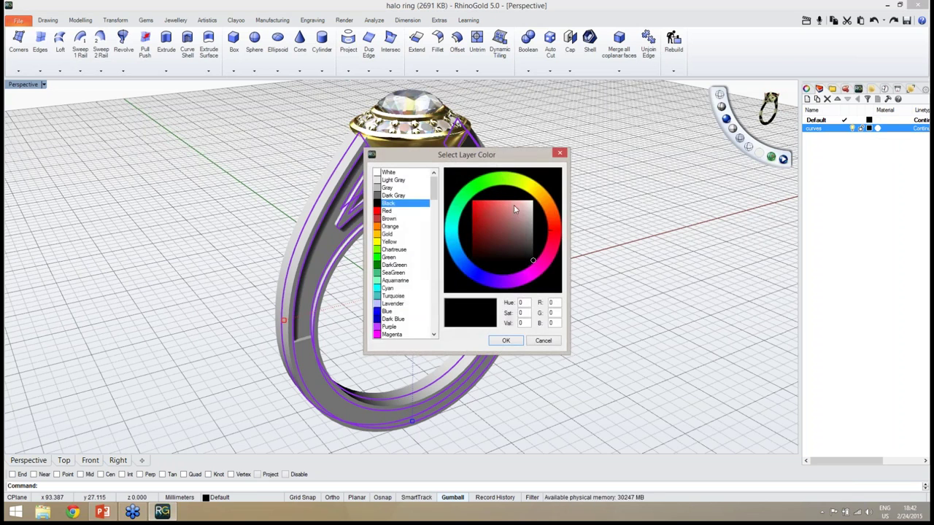
left_click(394, 210)
left_click(491, 340)
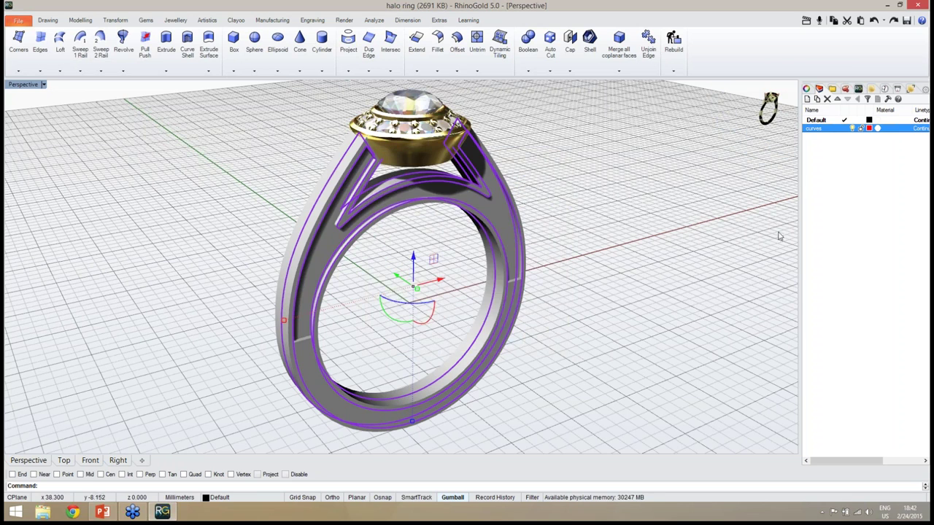
- Move the selected curves to the curves layer and turn that layer off
right_click(828, 130)
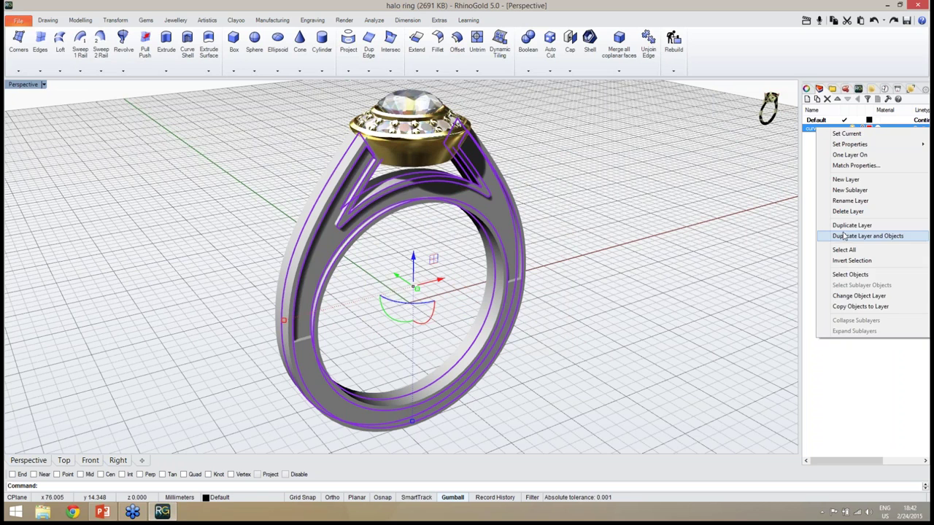
left_click(849, 296)
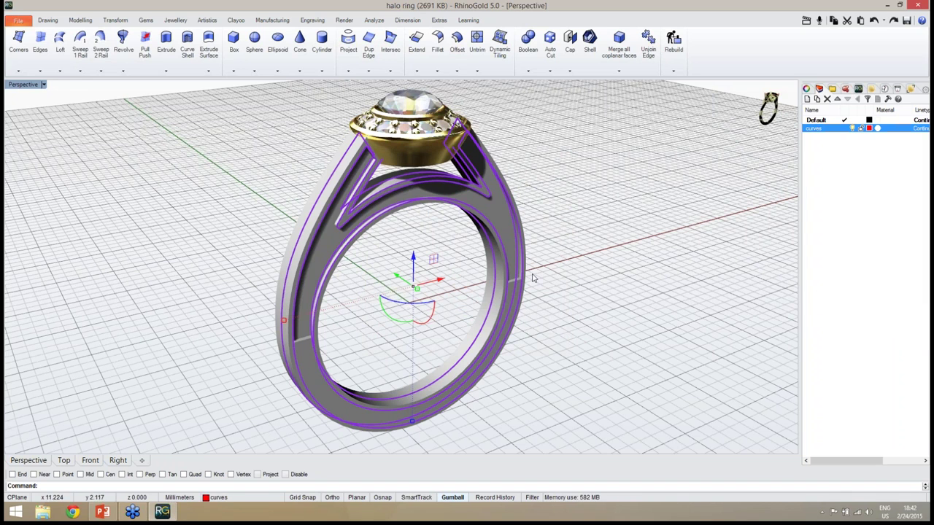
left_click(588, 279)
right_click_drag(588, 278, 467, 329)
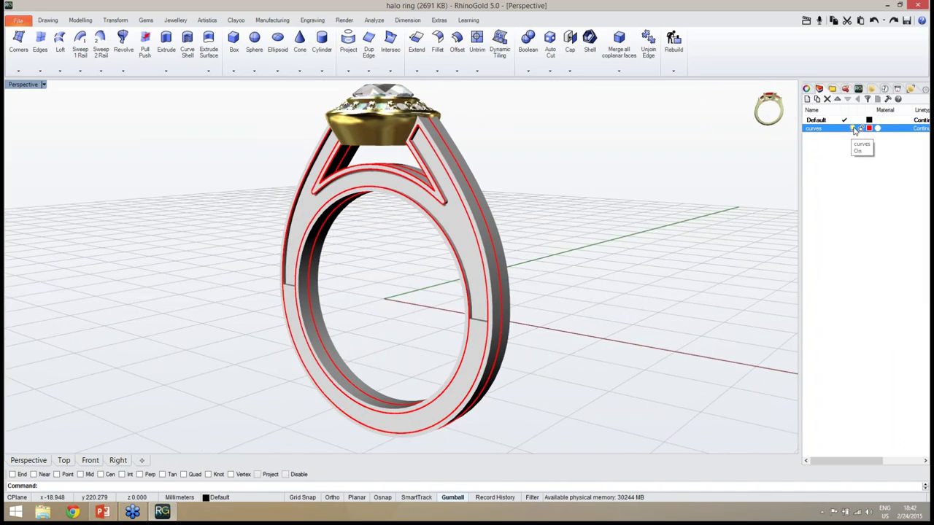
left_click(855, 130)
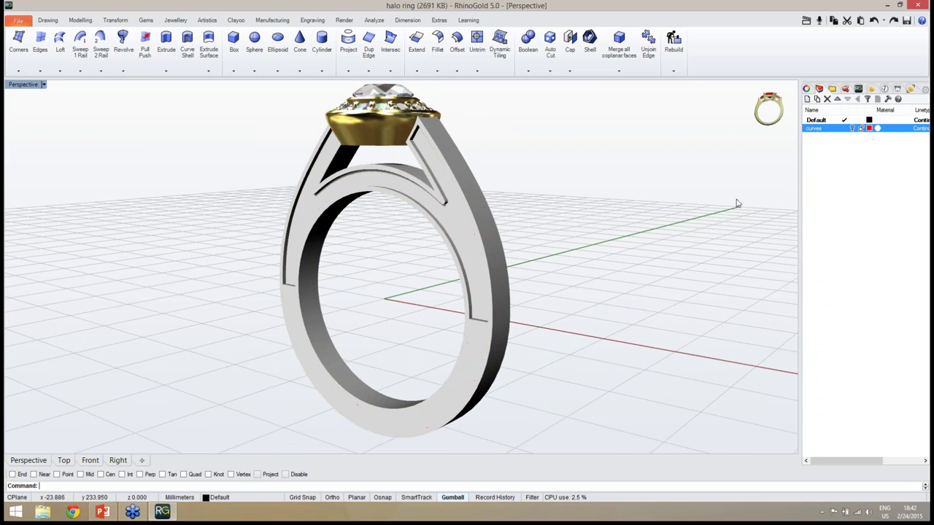
right_click_drag(408, 279, 836, 167)
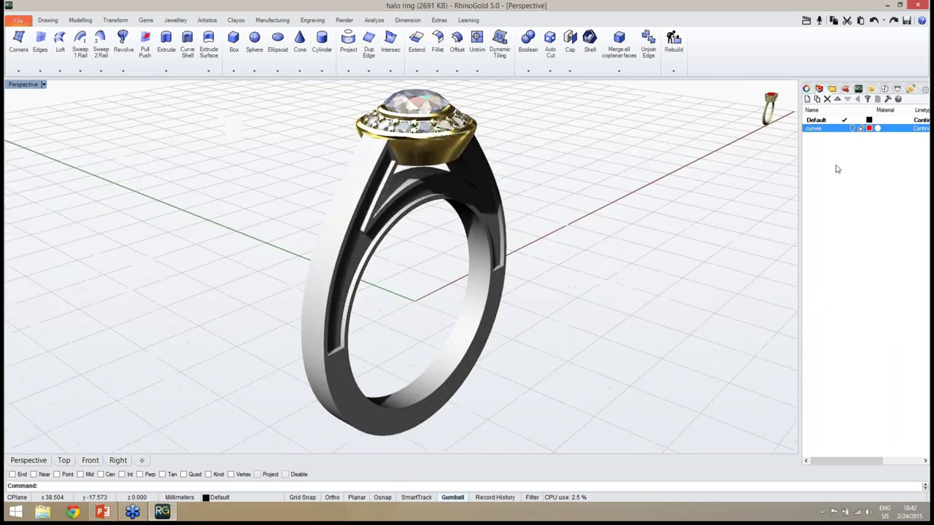
- Apply the Gold 14k Yellow Polish metal material to the ring shank
left_click(872, 89)
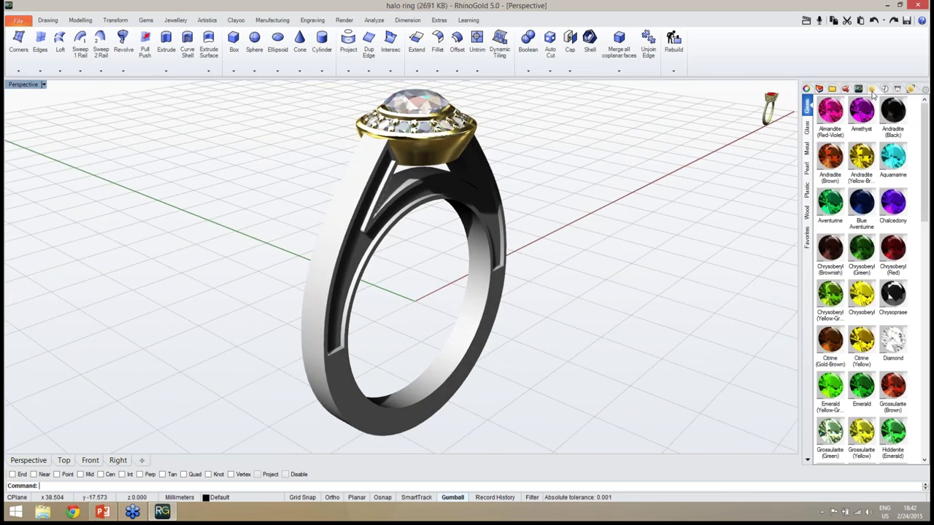
left_click(807, 150)
left_click(860, 206)
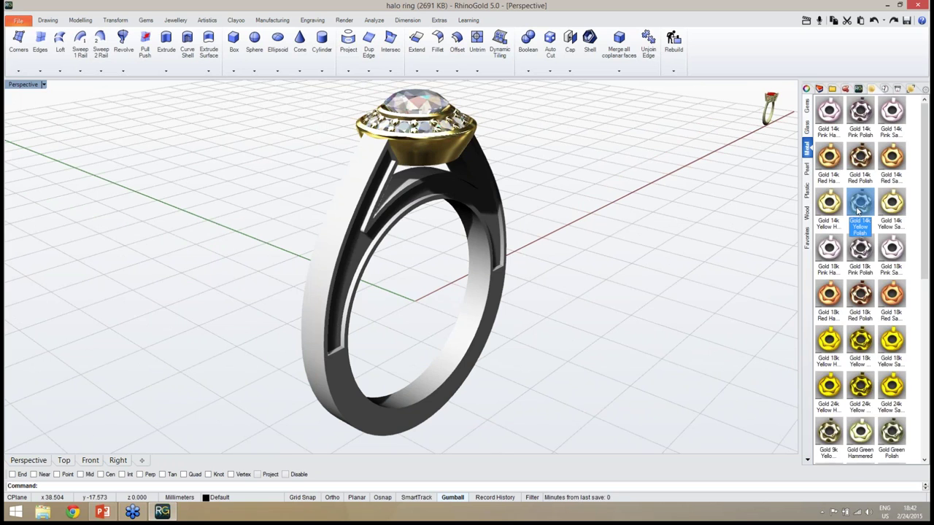
left_click_drag(860, 210, 488, 179)
right_click_drag(529, 339, 434, 261)
scroll(420, 216, "up", 5)
right_click_drag(423, 223, 498, 270)
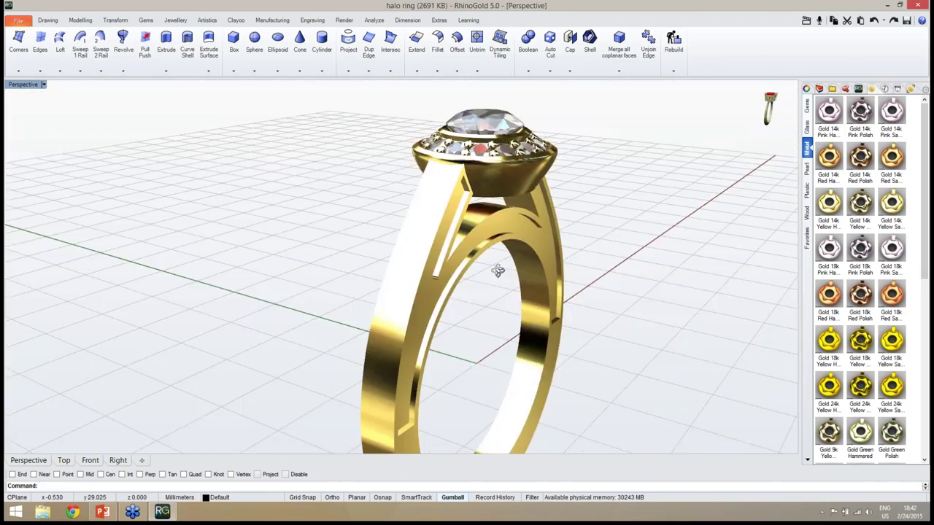
- Replace the shank's material with the satin-finish Gold 14k Yellow metal and inspect the ring from several sides
left_click_drag(890, 202, 470, 285)
right_click_drag(470, 285, 405, 224)
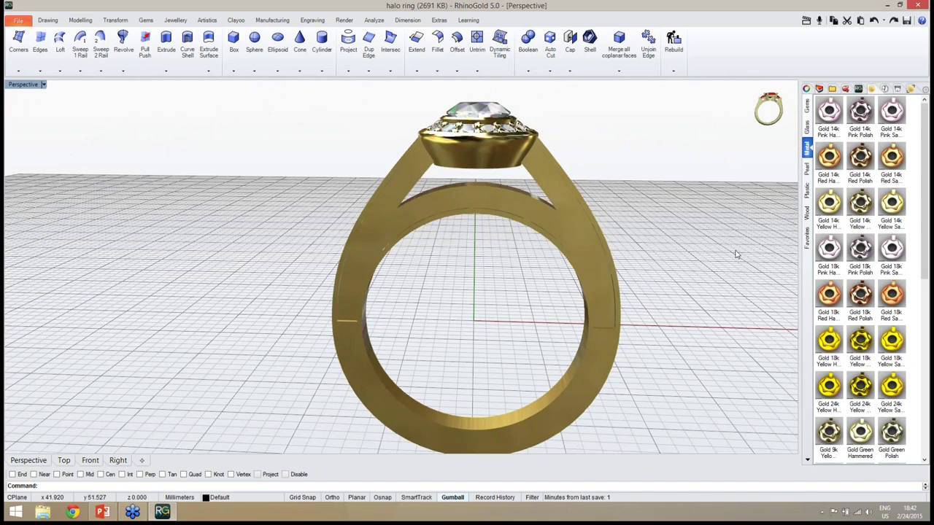
right_click_drag(500, 325, 598, 223)
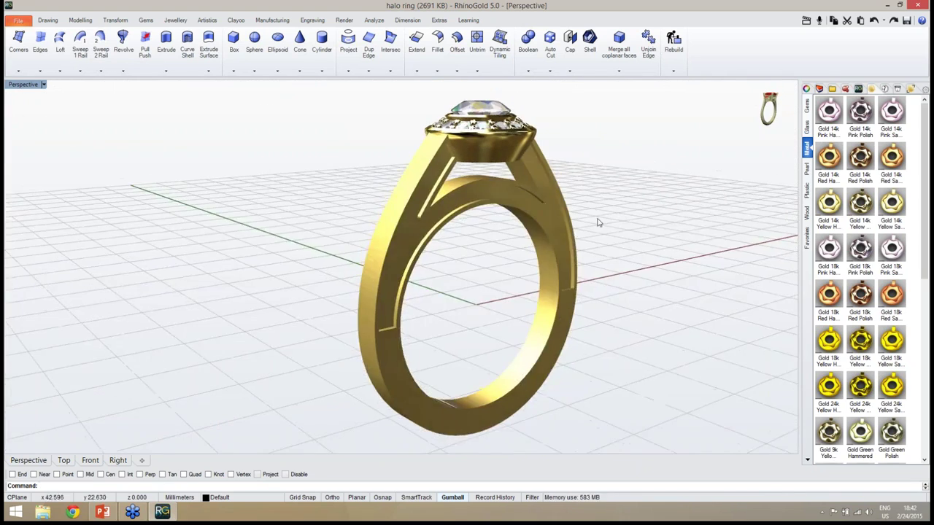
scroll(600, 259, "up", 5)
scroll(592, 278, "down", 8)
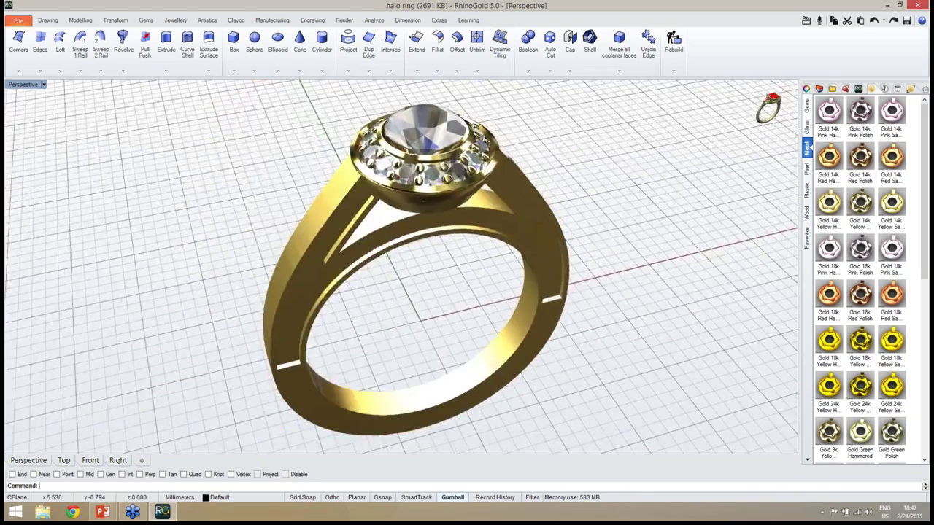
right_click_drag(592, 278, 420, 289)
scroll(342, 185, "up", 2)
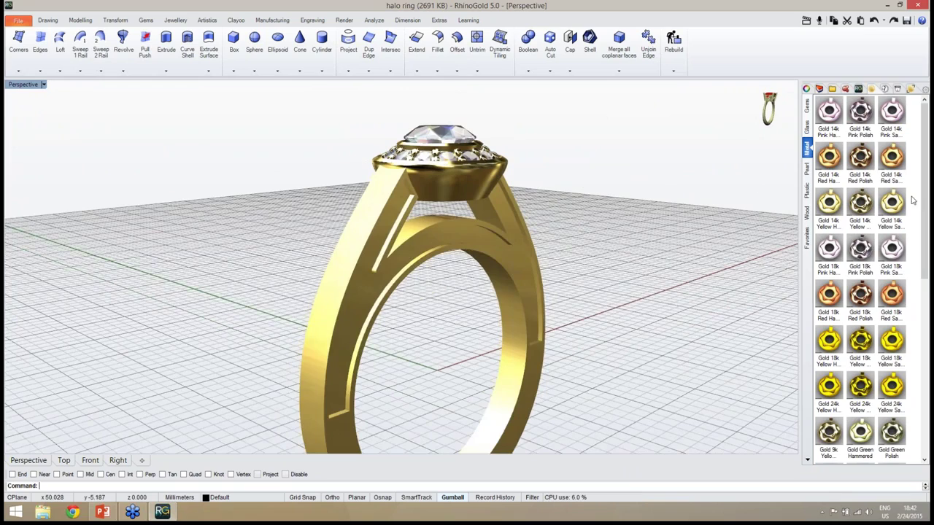
right_click_drag(346, 198, 452, 199)
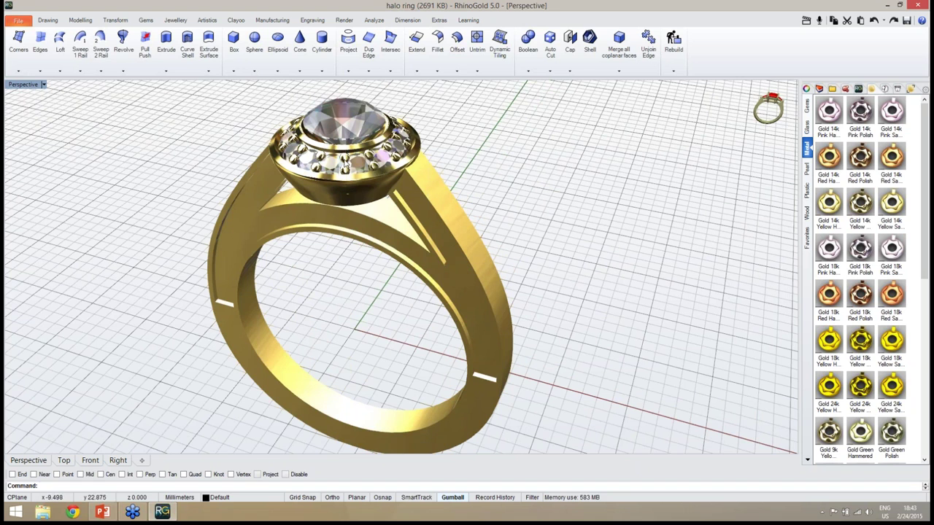
- Offset the shank's outer front edge 0.4 mm inward on the outer band surface with Offset Curve on Surface
left_click(459, 72)
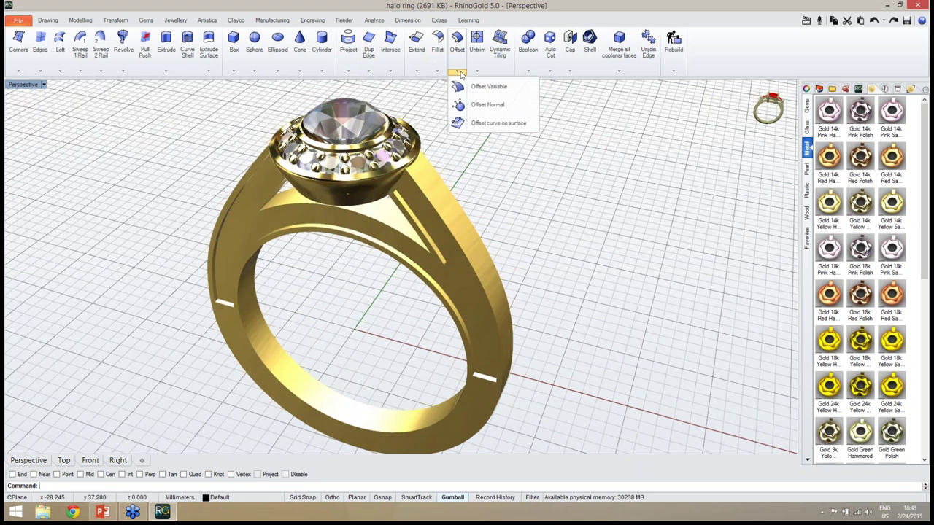
left_click(482, 123)
right_click_drag(487, 234, 441, 280)
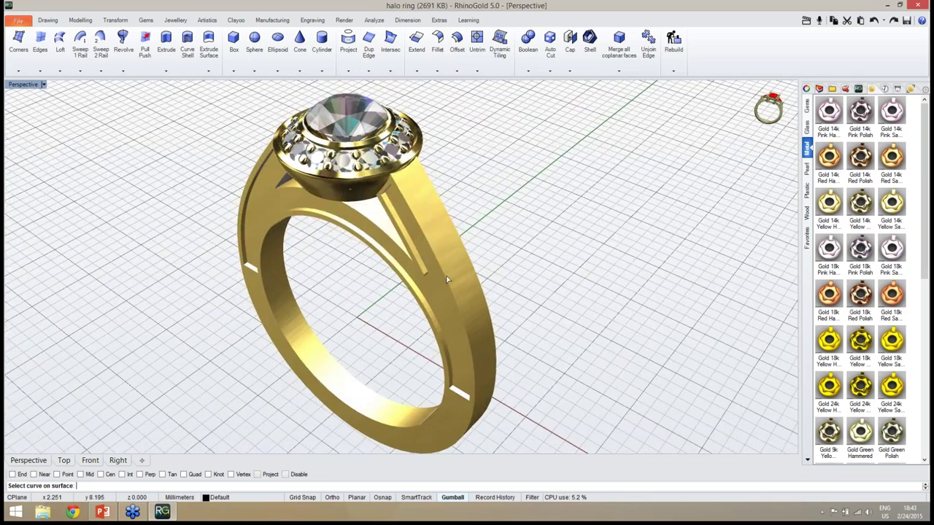
left_click(447, 282)
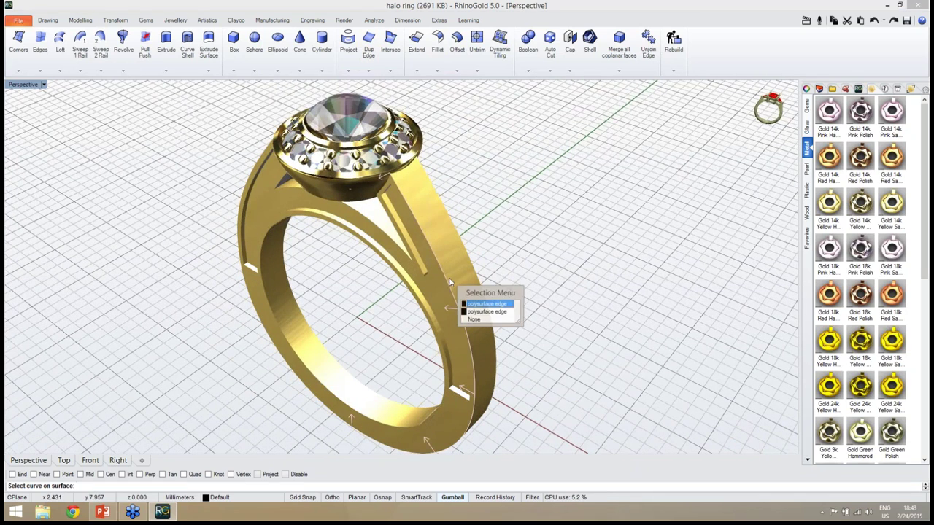
left_click(476, 313)
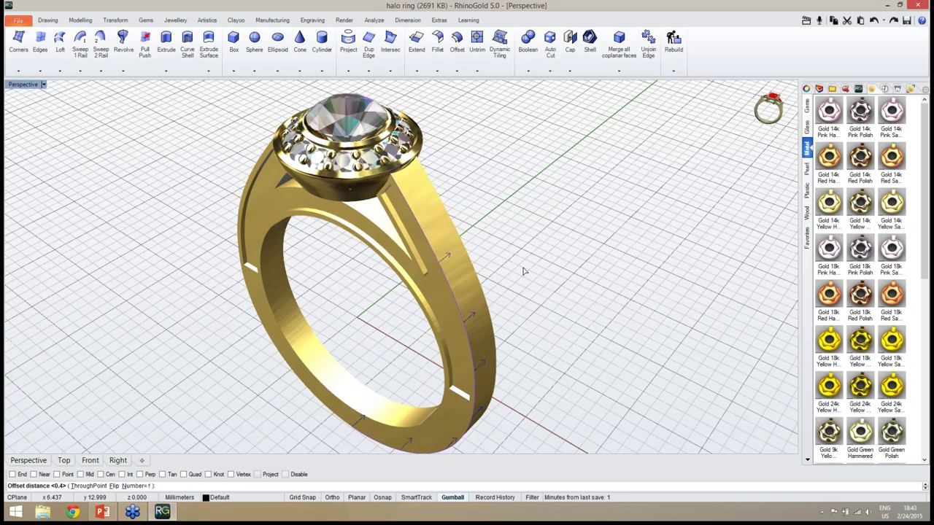
key("Return")
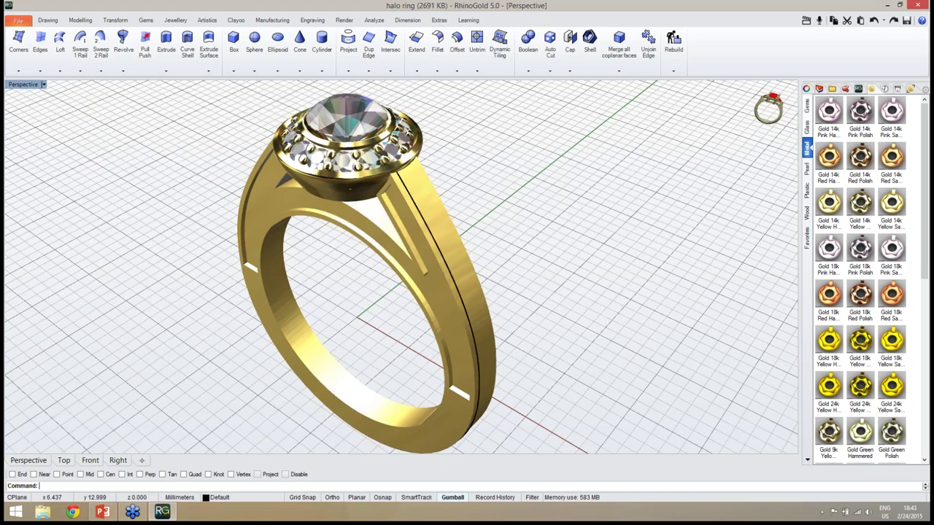
right_click_drag(511, 306, 475, 321)
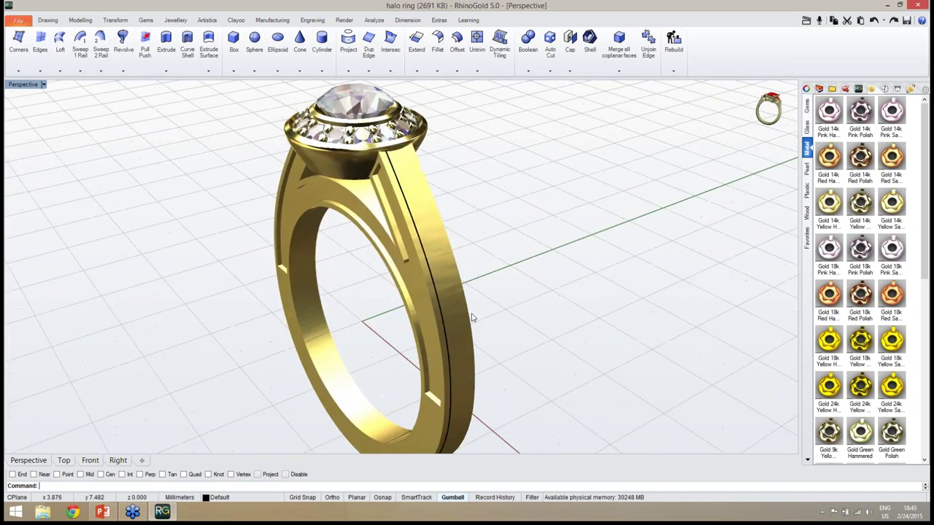
- Offset the shank's opposite outer edge inward on the outer band surface with Offset Curve on Surface
right_click(471, 317)
left_click(473, 322)
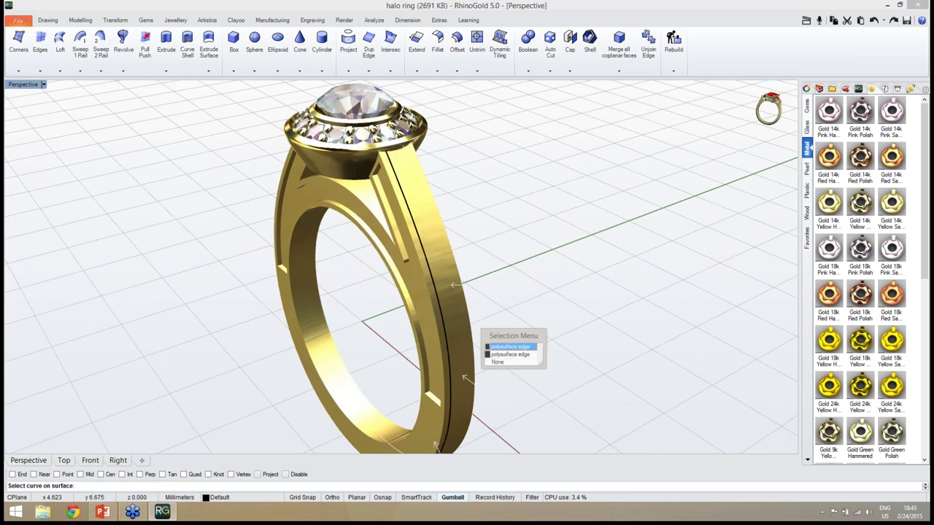
left_click(506, 355)
right_click_drag(507, 355, 558, 305)
right_click(498, 330)
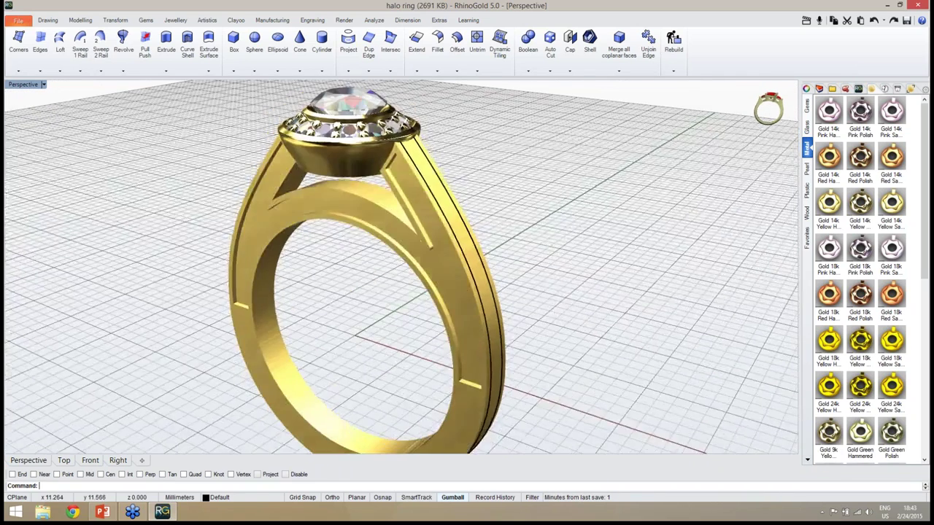
- Draw an Interpolate on Surface curve across the outer band just below the halo, connecting the two offset curves with Near snapping
right_click_drag(516, 230, 526, 298)
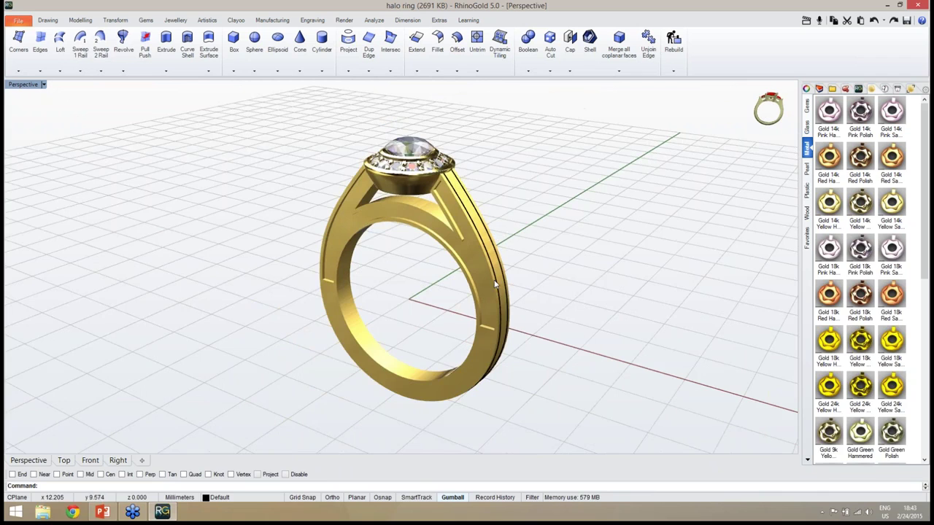
left_click(47, 20)
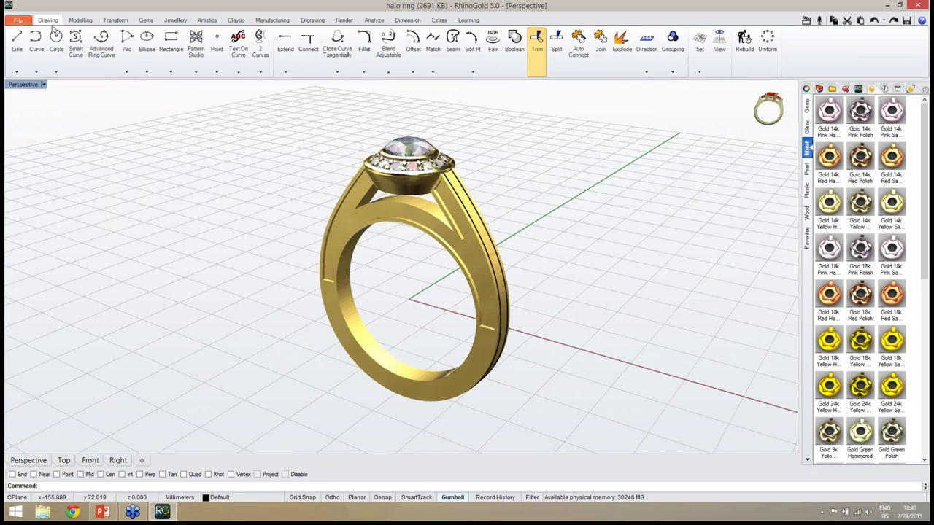
left_click(35, 72)
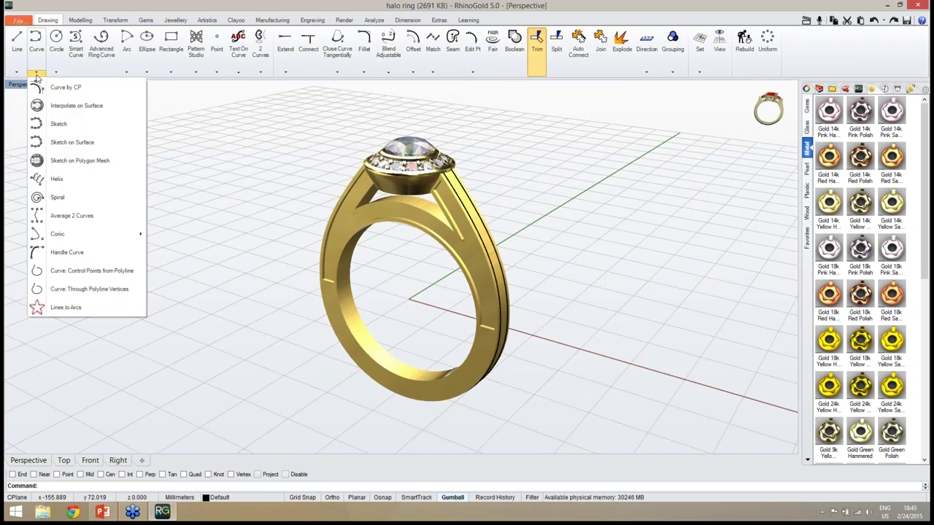
left_click(76, 109)
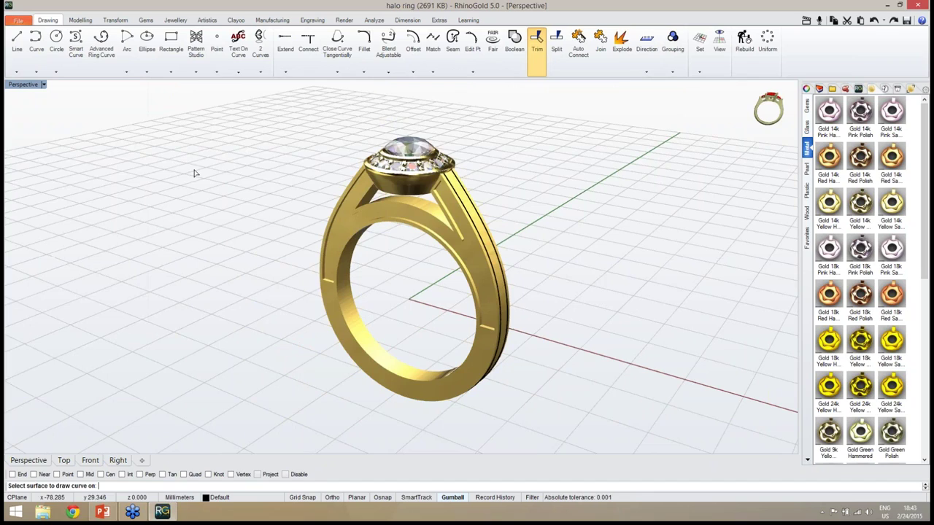
right_click_drag(456, 285, 449, 233)
scroll(461, 223, "up", 5)
left_click(440, 275)
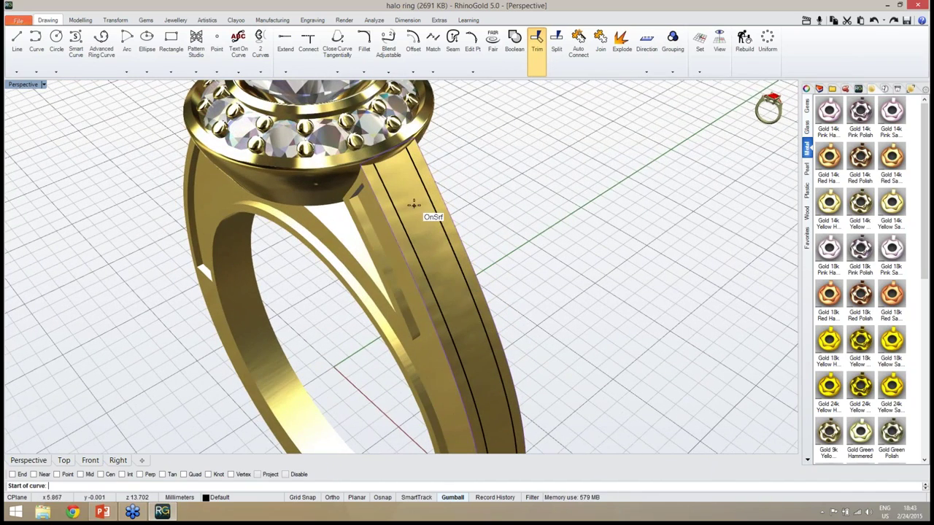
right_click_drag(414, 205, 398, 210)
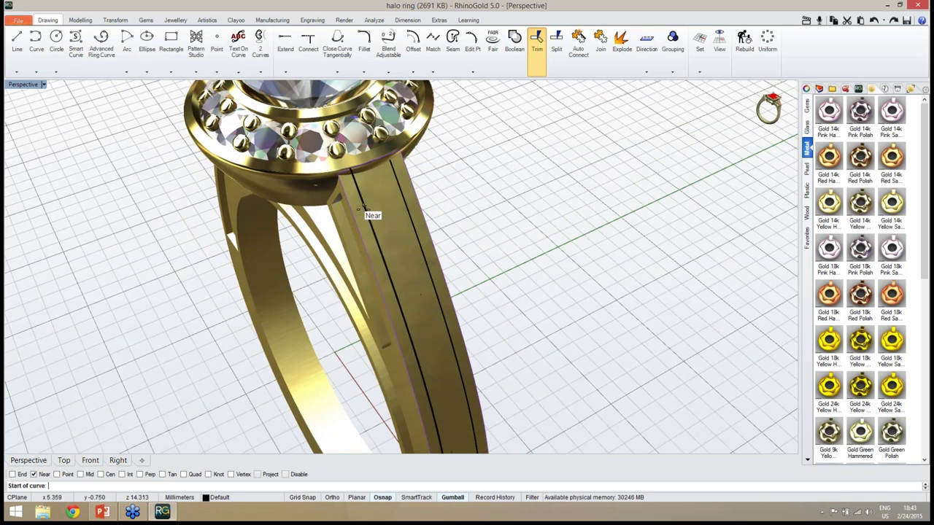
right_click_drag(372, 211, 409, 211)
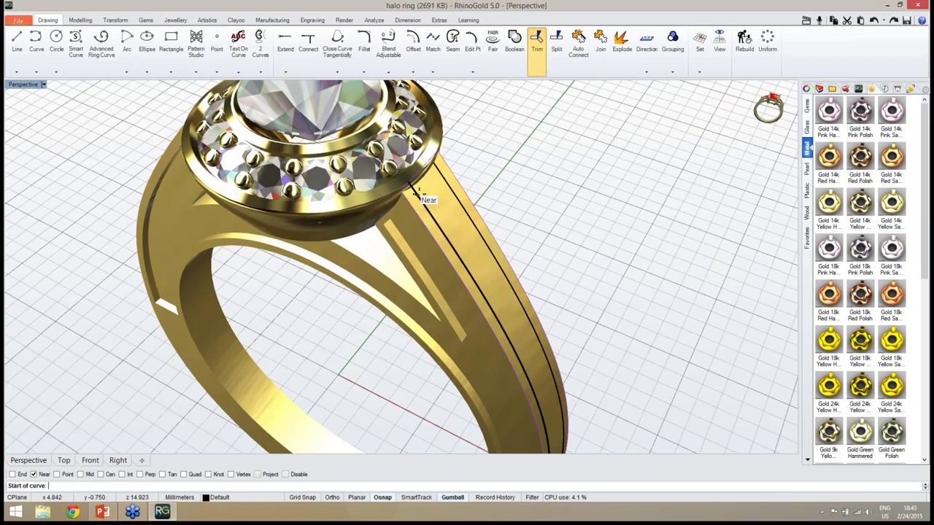
left_click(415, 192)
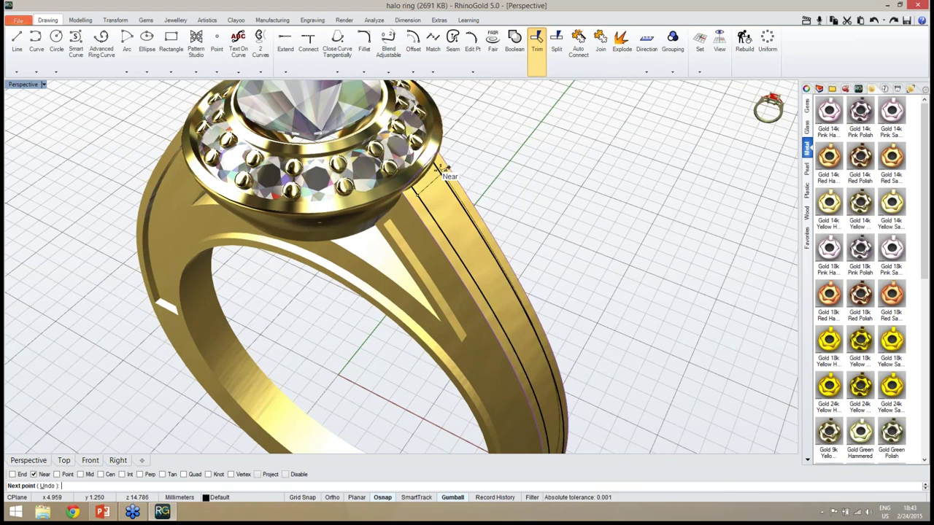
left_click(438, 168)
right_click(478, 189)
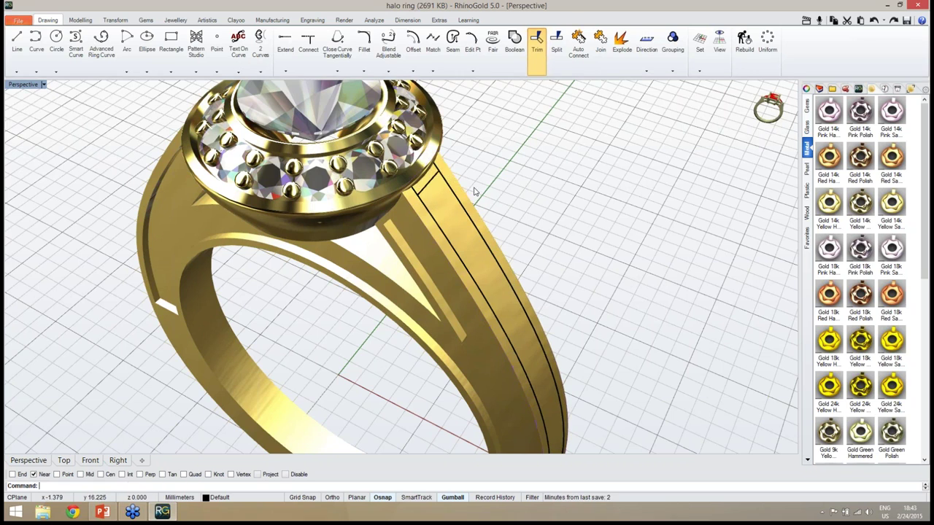
- Draw a second Interpolate on Surface curve across the outer band between the offset curves, level with the side recess's lower end
right_click_drag(477, 190, 423, 182)
scroll(424, 184, "down", 8)
right_click_drag(433, 296, 420, 289)
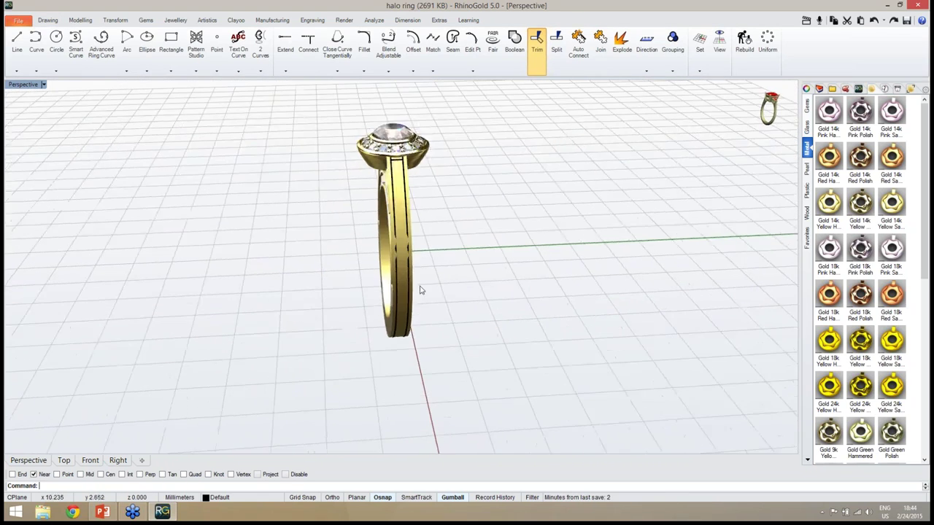
scroll(420, 291, "up", 5)
right_click_drag(217, 435, 363, 246)
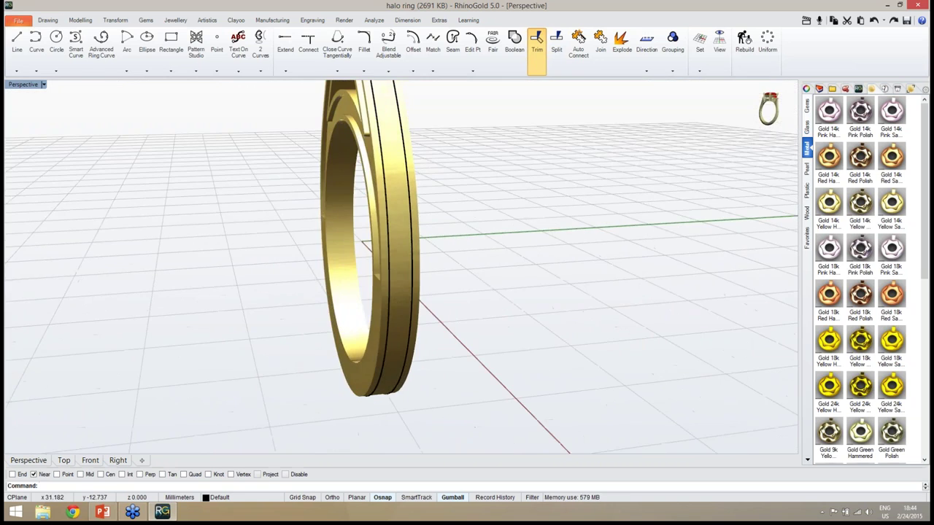
key("ctrl+Tab")
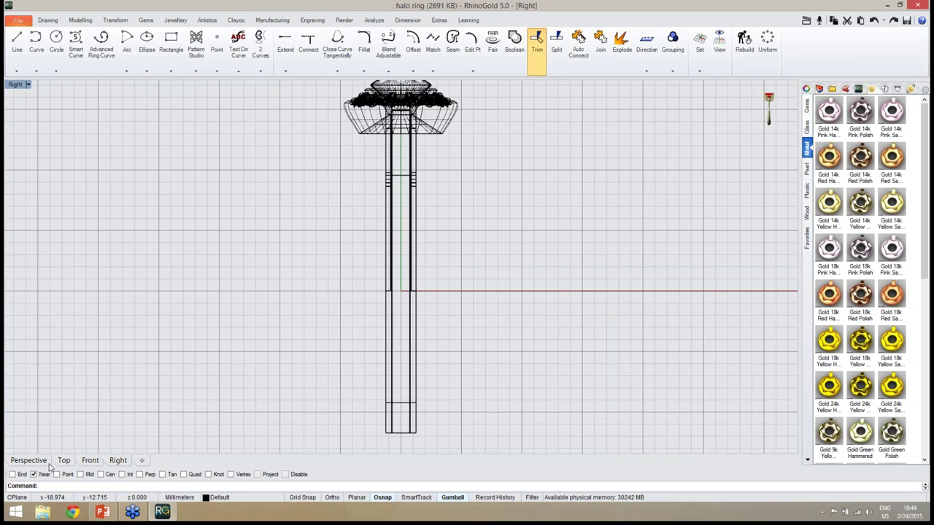
left_click(32, 462)
scroll(422, 308, "up", 5)
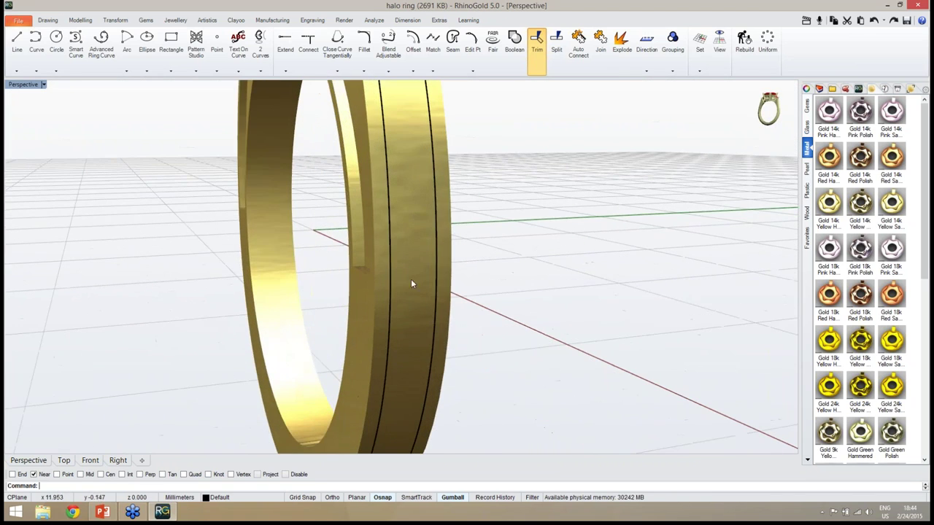
right_click_drag(386, 290, 349, 319)
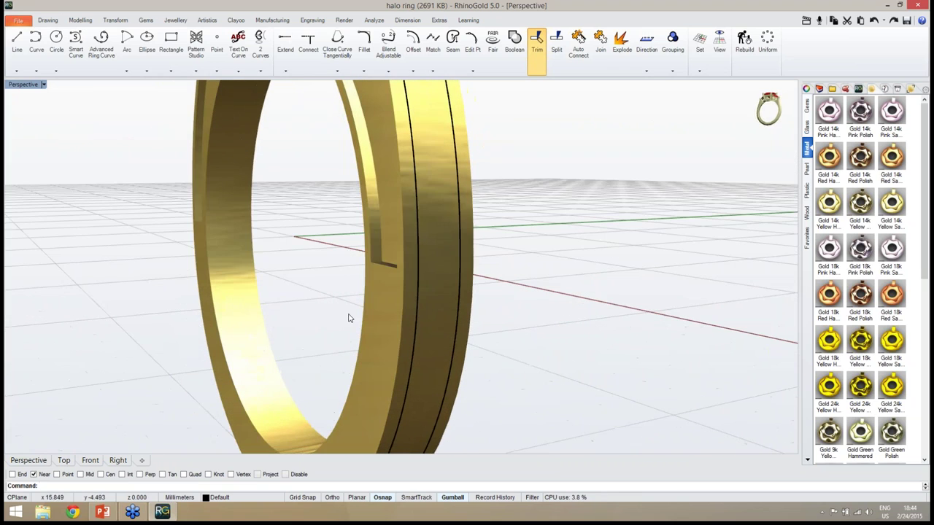
left_click(49, 108)
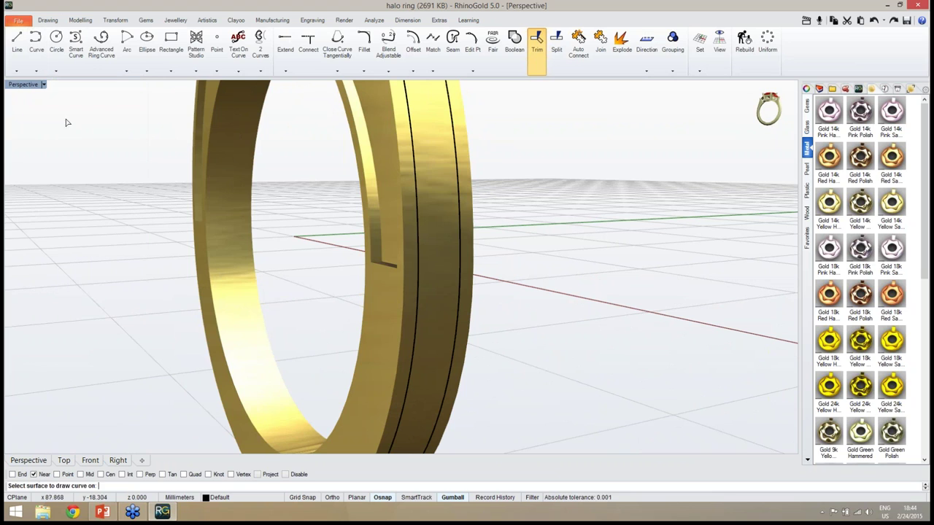
left_click(434, 273)
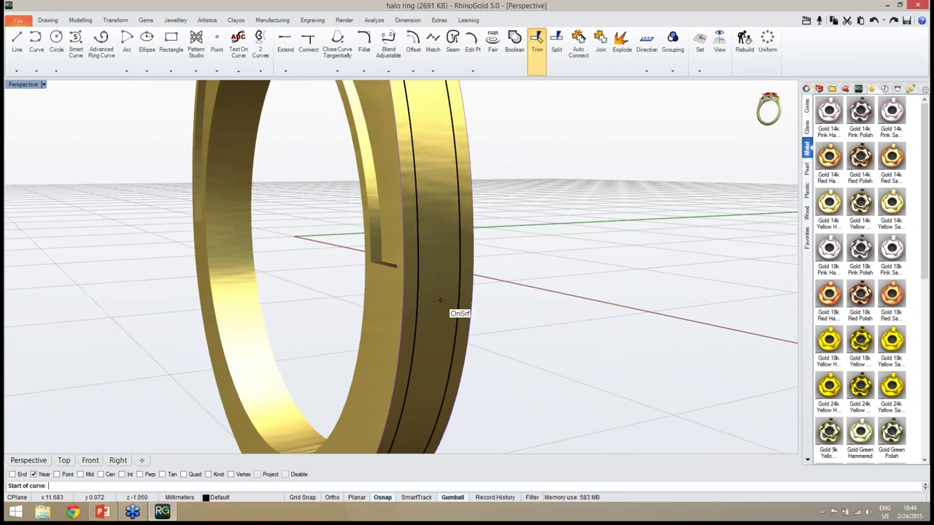
left_click(417, 268)
right_click_drag(417, 268, 293, 270)
left_click(293, 270)
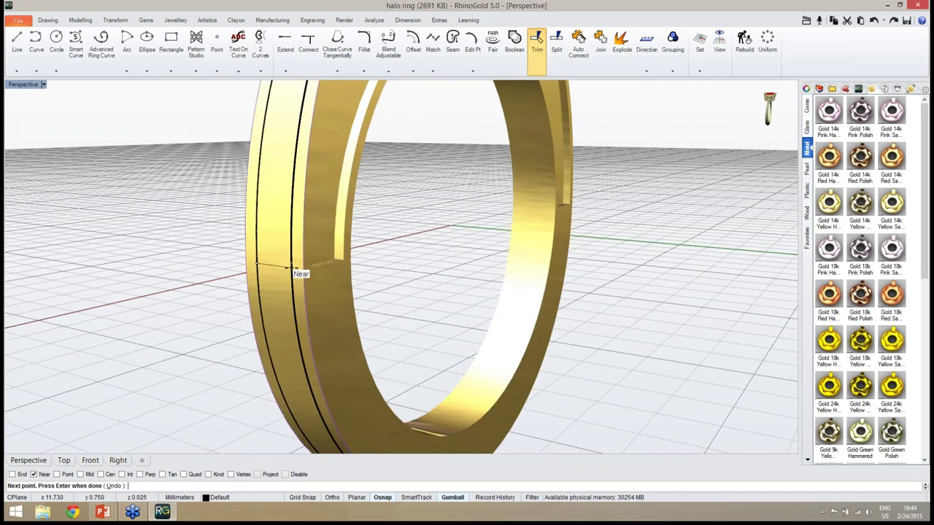
key("Return")
- Trim both offset curves below the lower cross curve, using the two cross curves as cutting objects
scroll(343, 289, "down", 5)
mouse_move(342, 289)
right_mouse_down()
mouse_move(392, 315)
mouse_move(332, 314)
mouse_move(336, 300)
right_mouse_up()
scroll(333, 314, "down", 5)
scroll(337, 299, "up", 5)
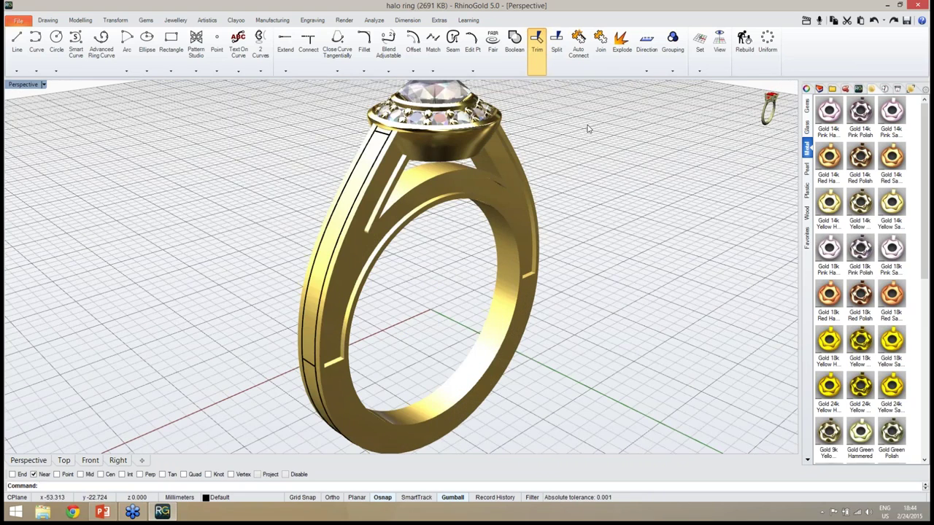
left_click(536, 66)
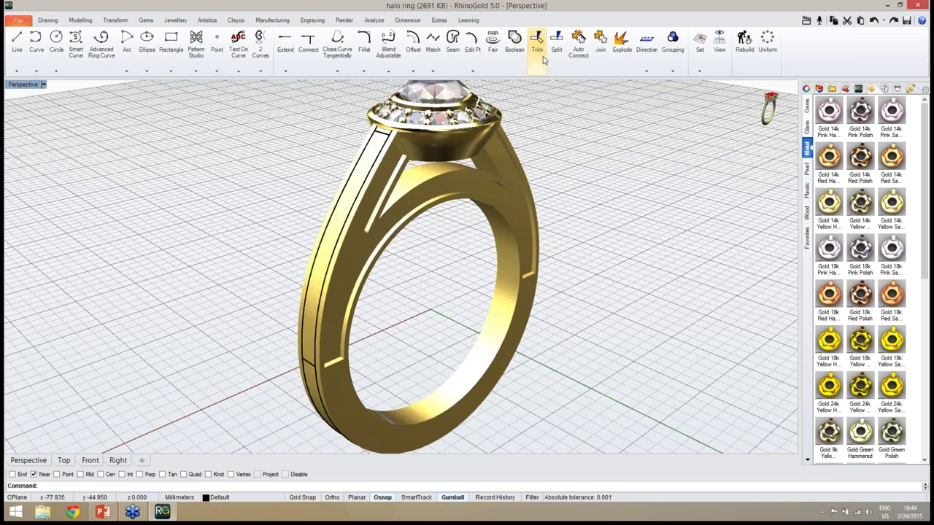
left_click(381, 135)
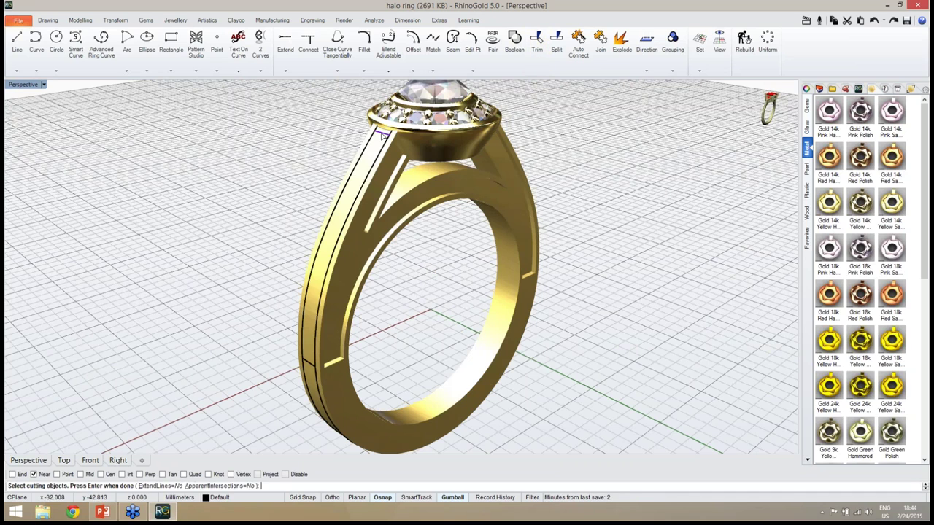
left_click(310, 363)
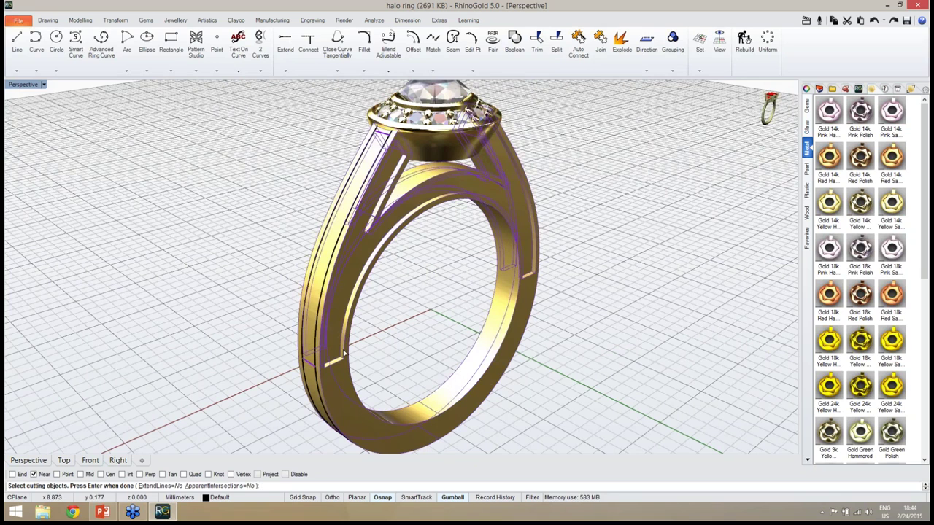
left_click(345, 354)
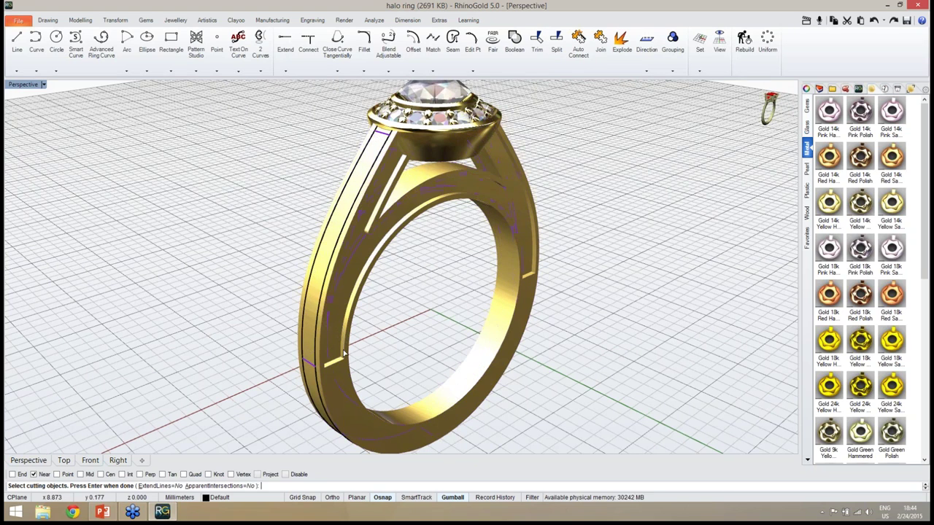
right_click_drag(392, 314, 396, 334)
scroll(310, 408, "up", 5)
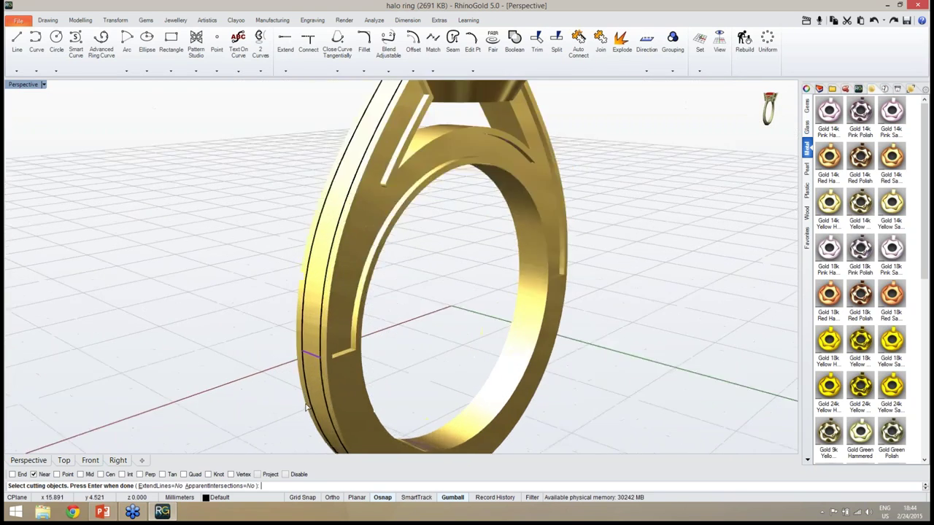
key("Return")
left_click(338, 351)
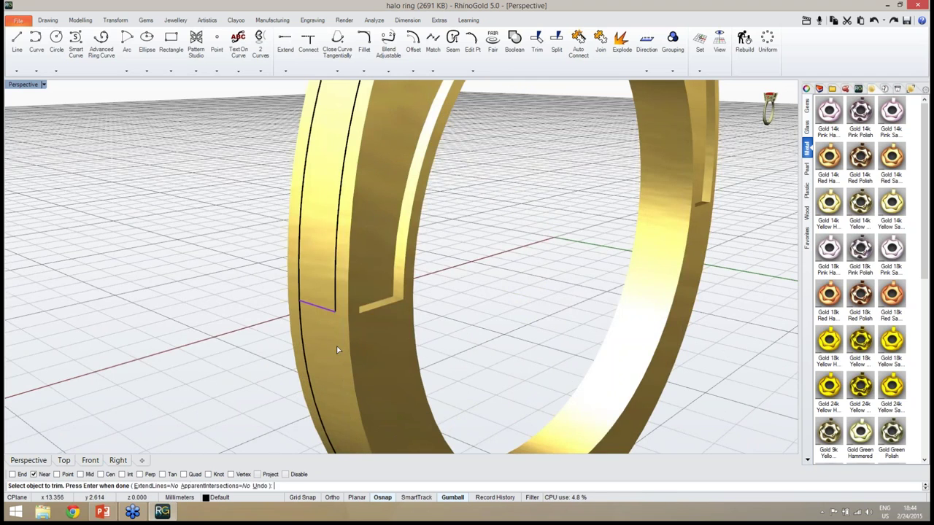
left_click(303, 343)
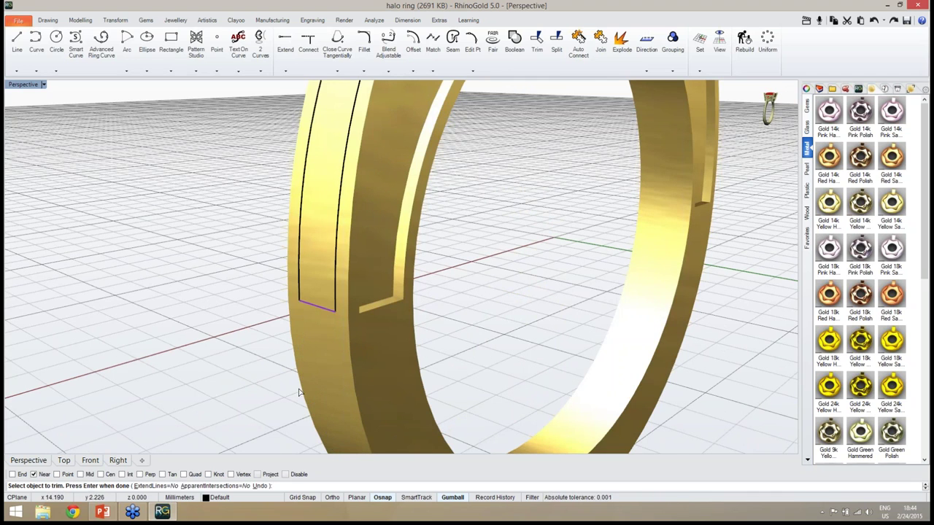
- Trim the short ends of both offset curves between the upper cross curve and the halo
scroll(340, 250, "down", 6)
scroll(340, 251, "up", 8)
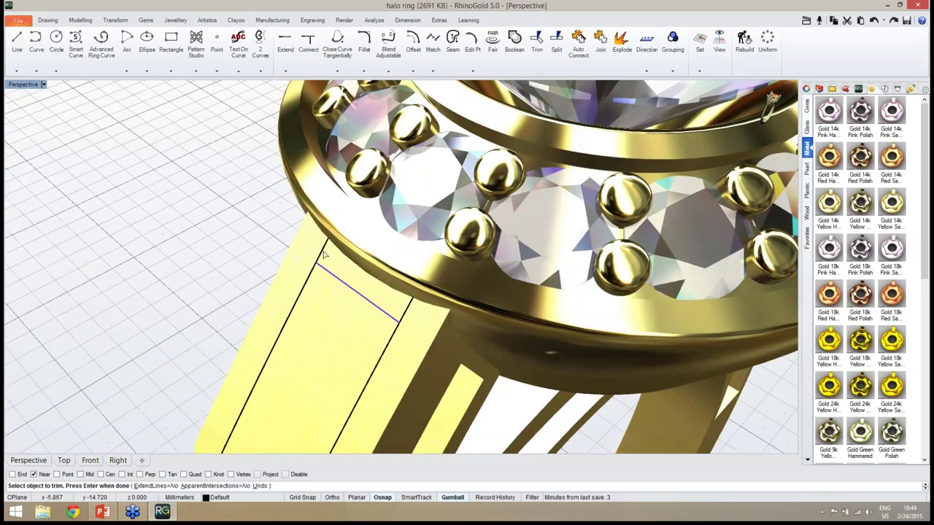
left_click(328, 255)
left_click(365, 277)
left_click(408, 319)
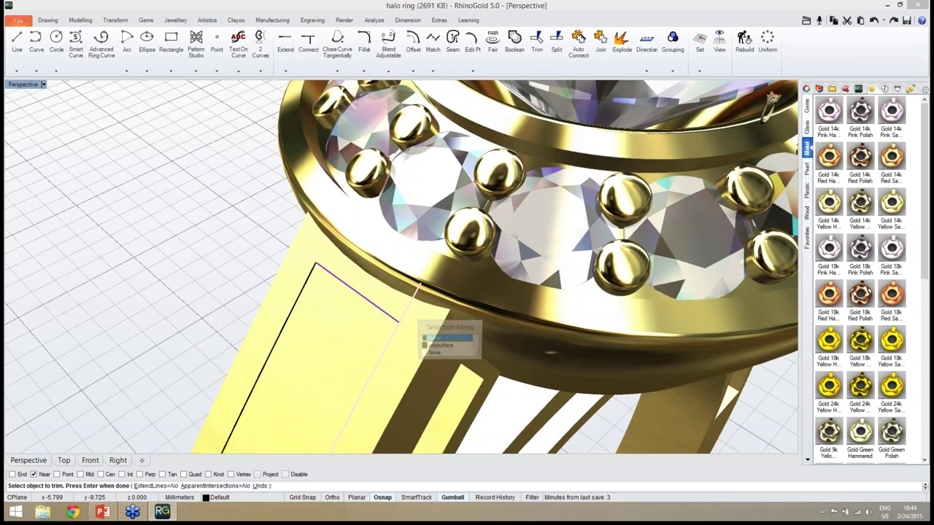
left_click(430, 340)
key("Return")
- Join the two trimmed offset curves and the two cross curves on the outer band into one closed outline
scroll(302, 238, "down", 8)
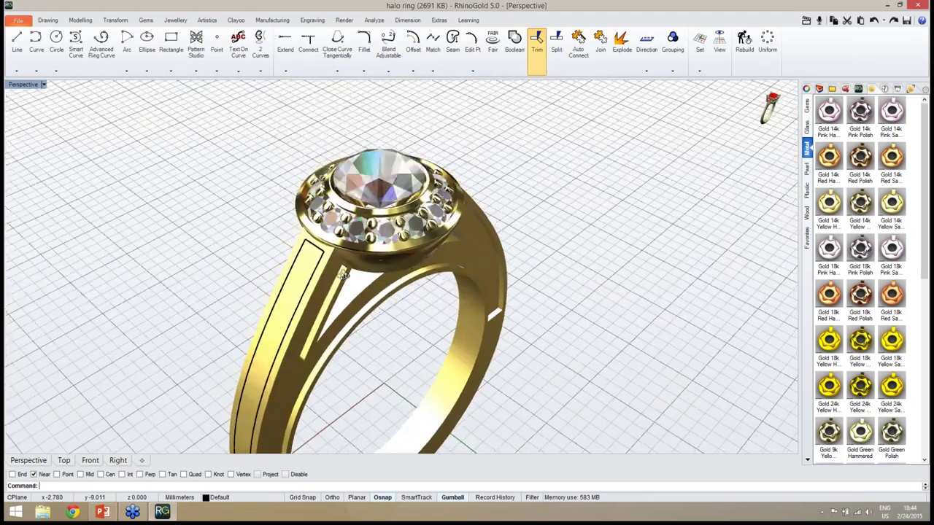
scroll(345, 274, "down", 10)
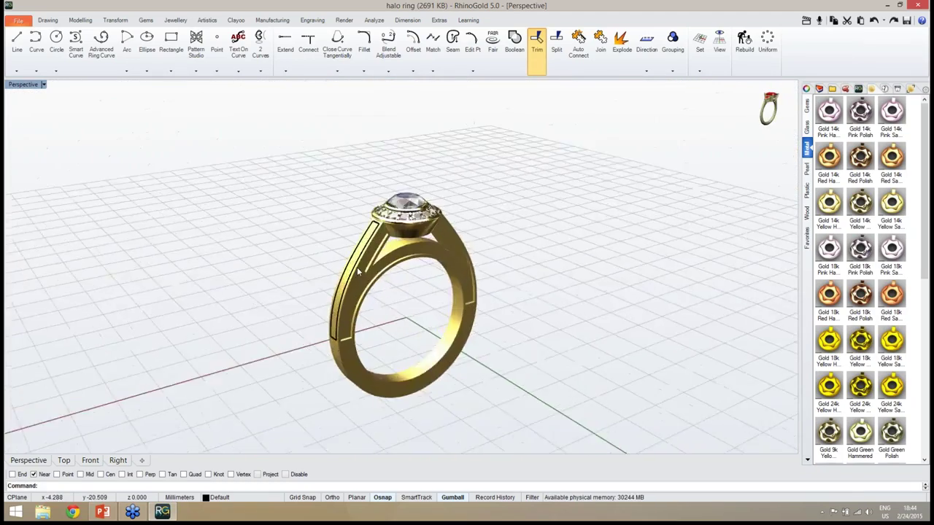
scroll(357, 267, "up", 5)
right_click_drag(584, 154, 351, 135)
scroll(543, 168, "up", 5)
scroll(363, 206, "down", 8)
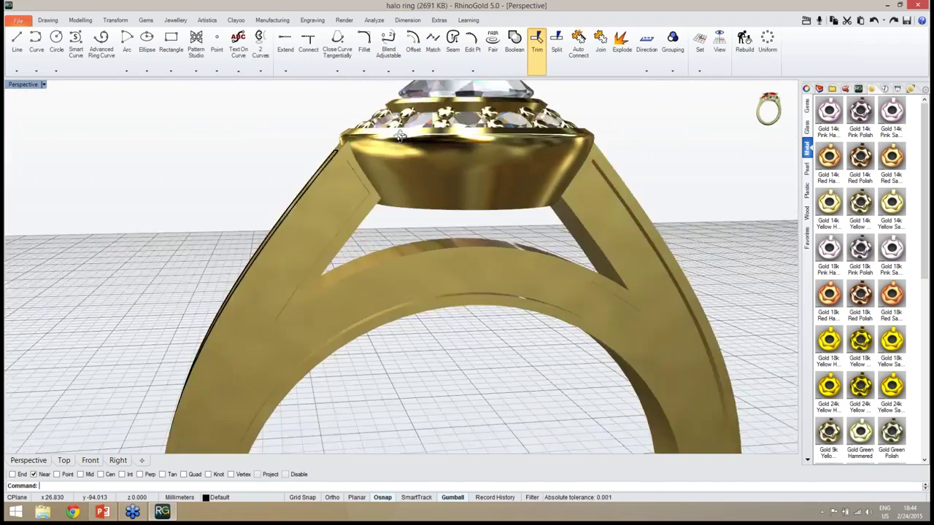
right_click_drag(362, 207, 362, 207)
scroll(363, 207, "up", 3)
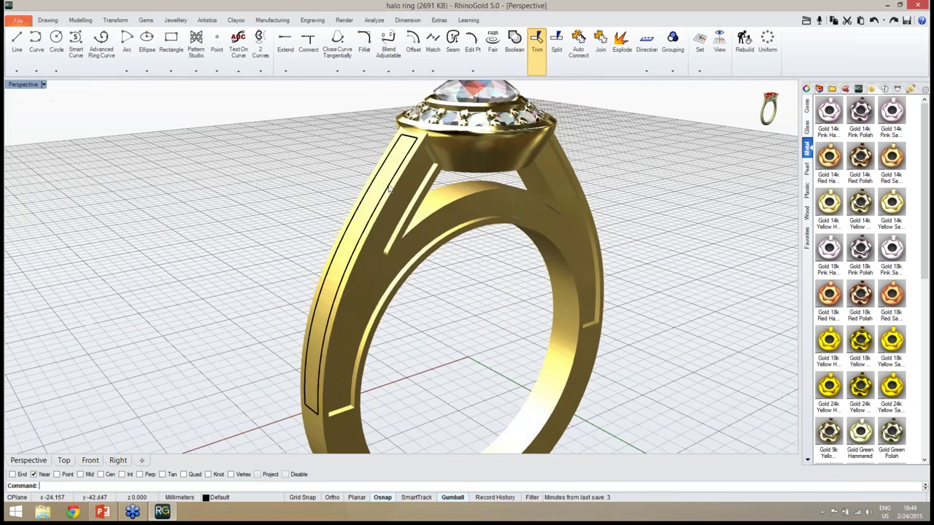
left_click(390, 189)
left_click(347, 180)
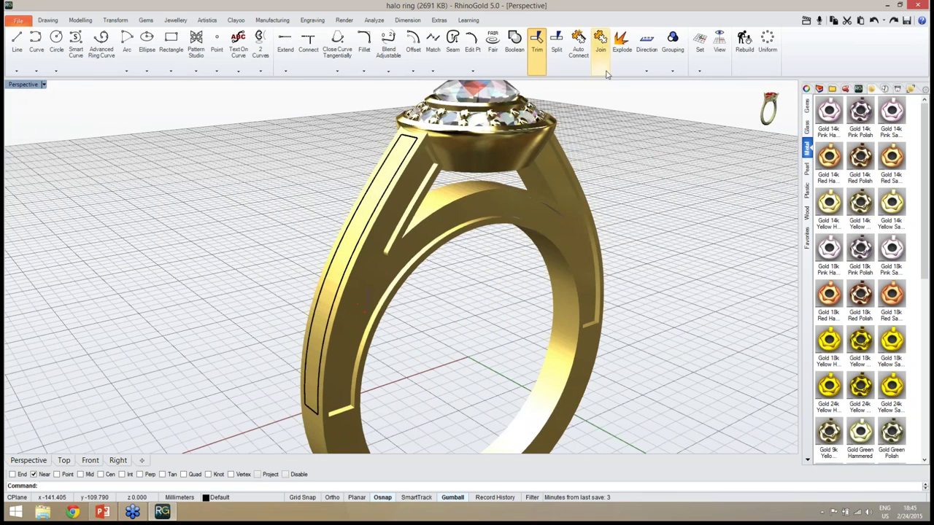
- Mirror the closed outline onto the opposite side of the shank with Symmetry Horizontal
left_click(392, 179)
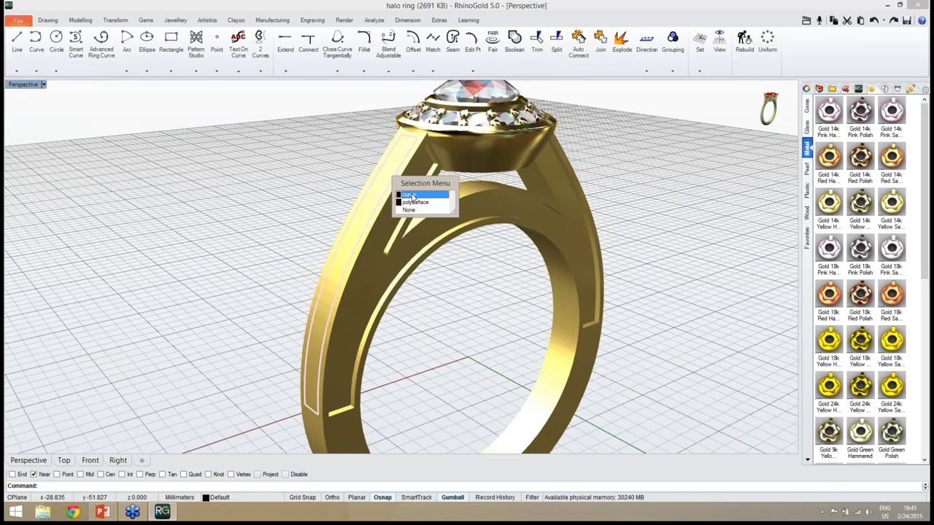
left_click(413, 196)
right_click_drag(409, 211, 450, 288)
scroll(408, 256, "down", 3)
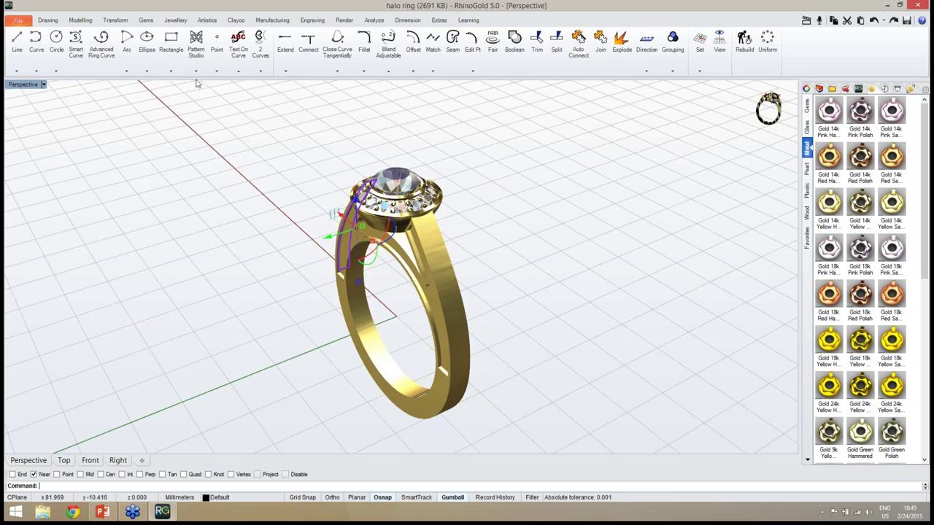
left_click(146, 20)
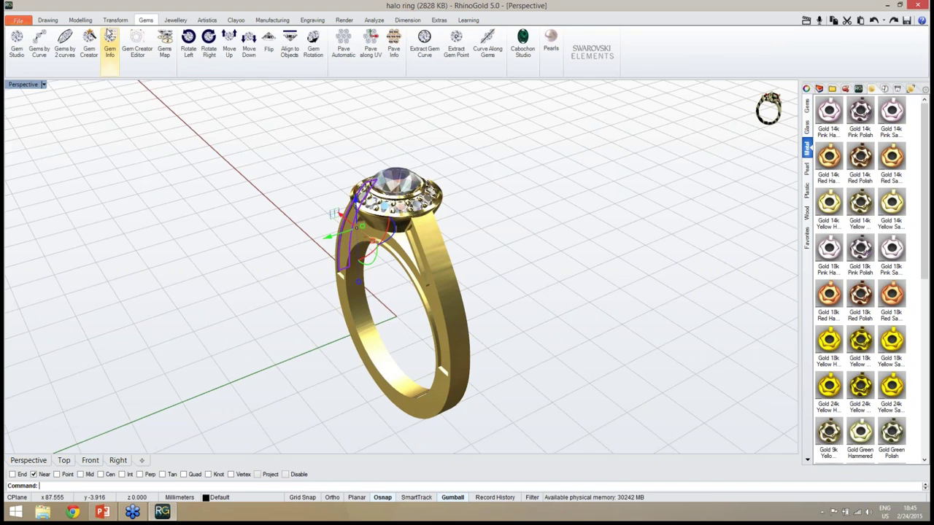
left_click(116, 20)
left_click(97, 72)
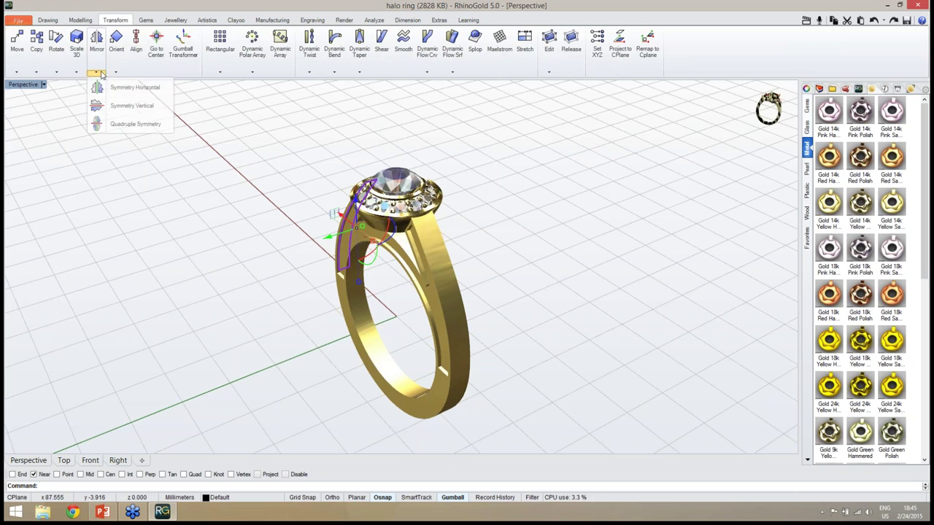
left_click(113, 89)
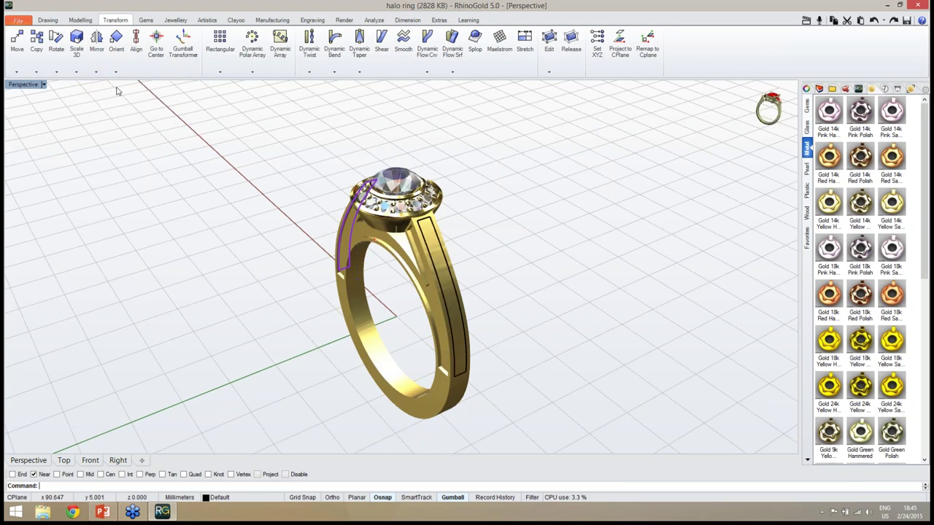
- Start a Pull Push with the mirrored outline as the closed curve and the shank's outer band as the surface
scroll(495, 282, "up", 5)
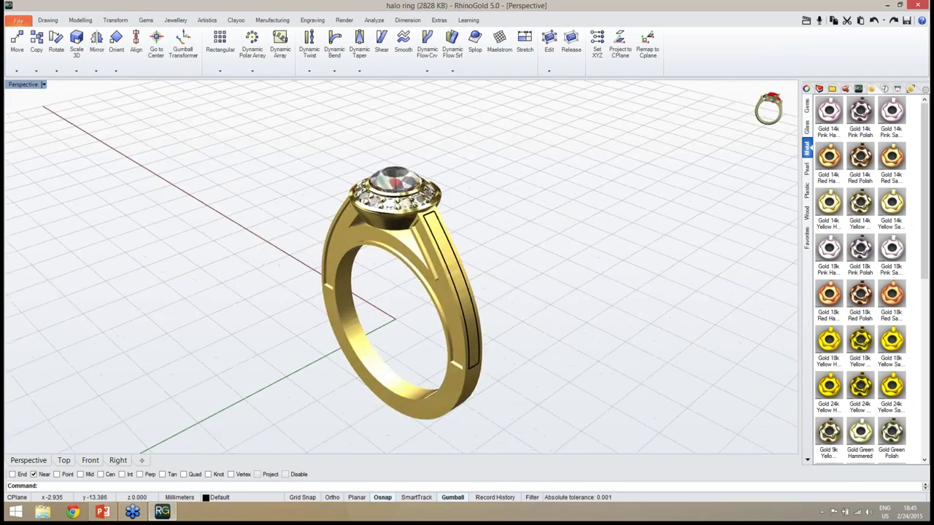
scroll(88, 35, "up", 1)
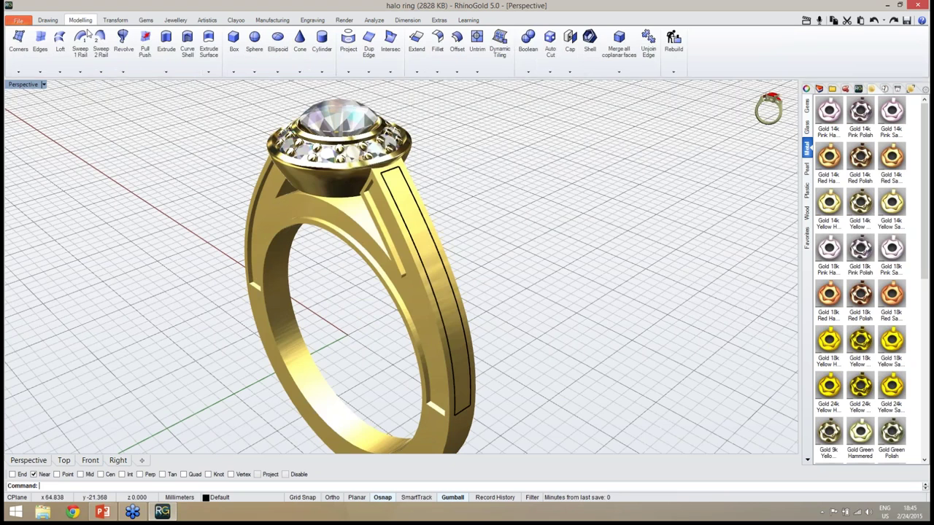
left_click(146, 42)
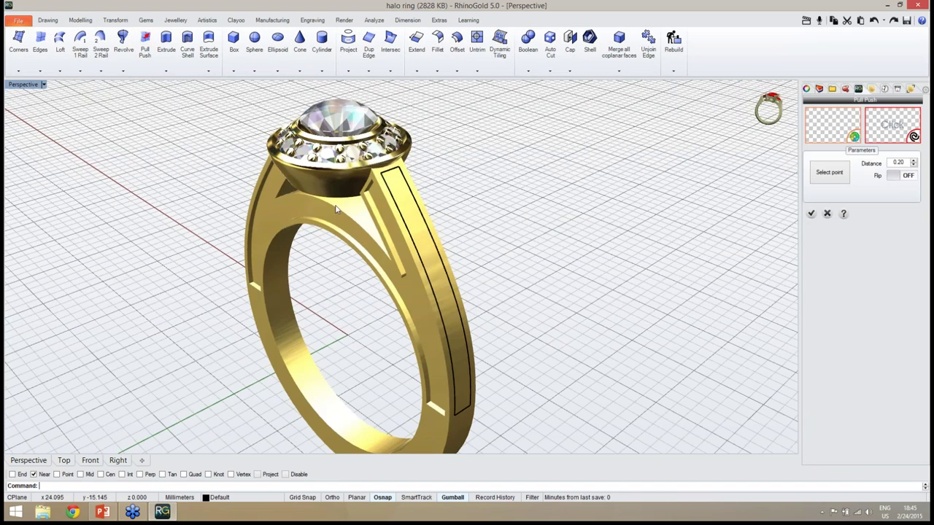
right_click_drag(730, 208, 694, 217)
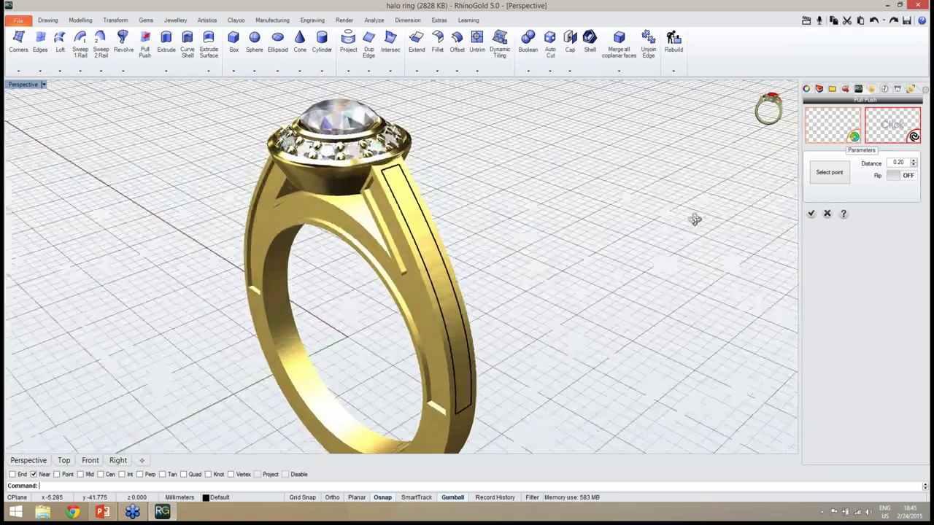
left_click(887, 137)
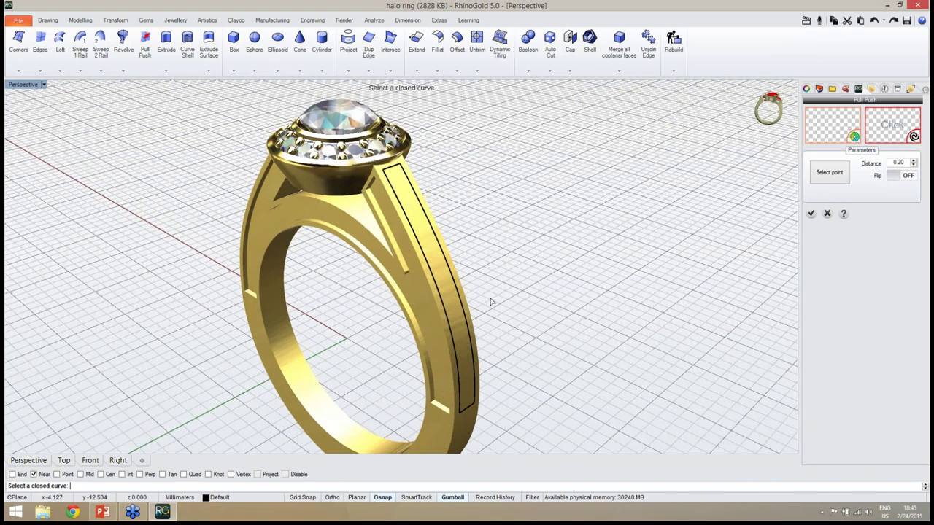
left_click(462, 303)
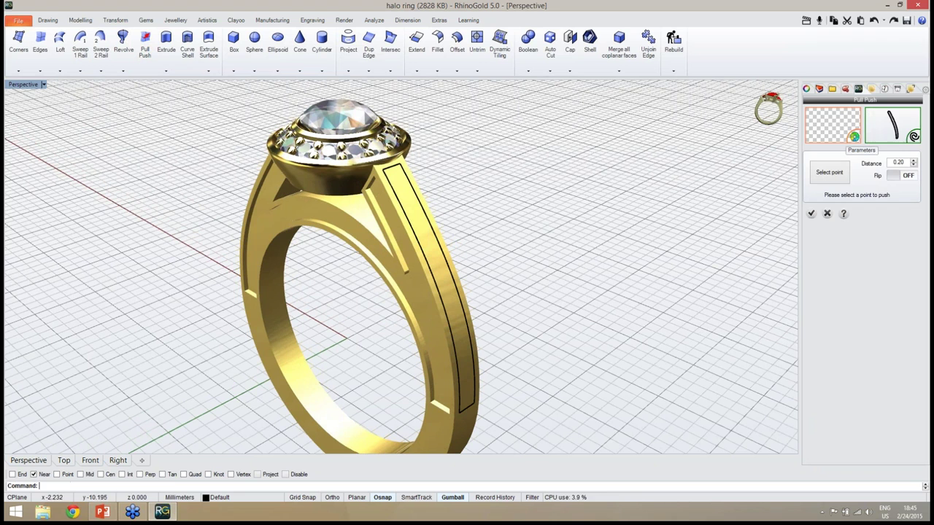
left_click(845, 128)
left_click(454, 288)
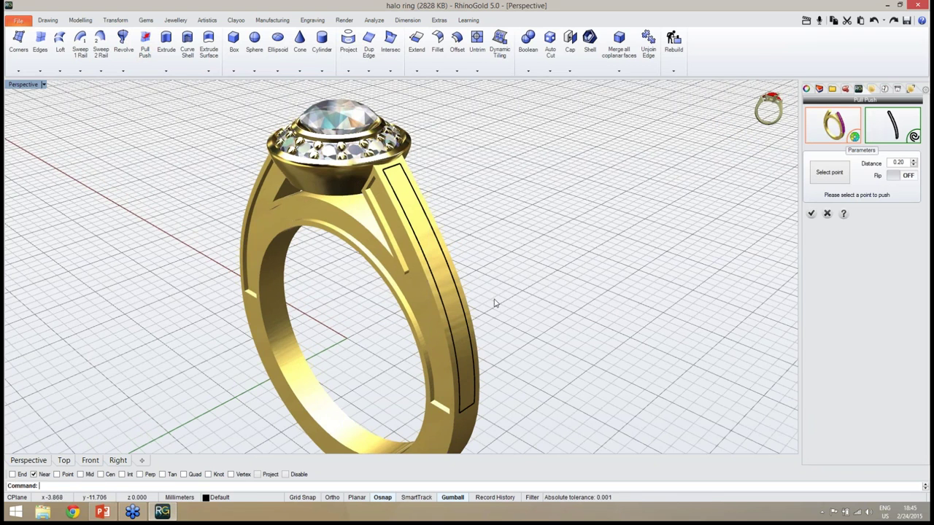
- Turn off Near snapping and pick a point on the band surface inside the outline as the Pull Push area
right_click_drag(509, 287, 503, 241)
left_click(839, 174)
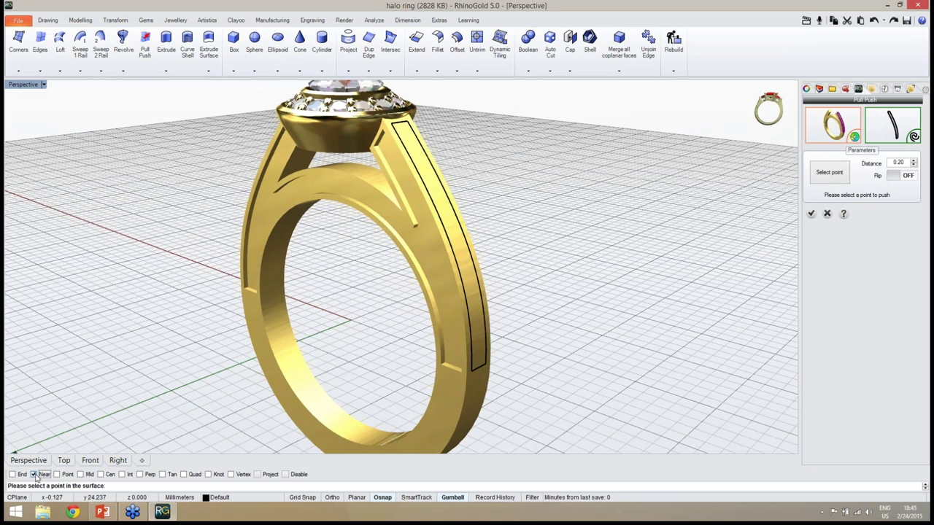
left_click(35, 476)
right_click_drag(394, 321, 428, 323)
scroll(410, 323, "up", 4)
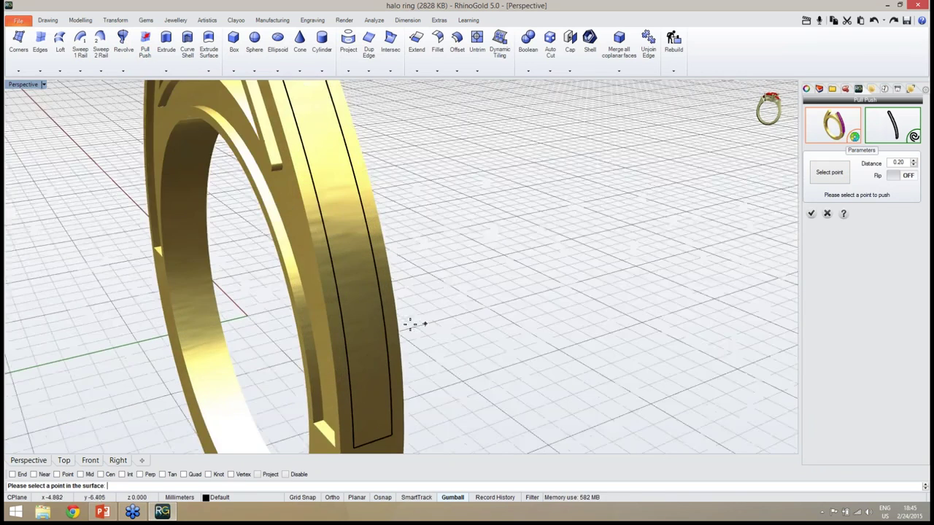
left_click(357, 326)
- Switch the viewport to Shaded display and set the Pull Push distance to 0.40
mouse_move(746, 120)
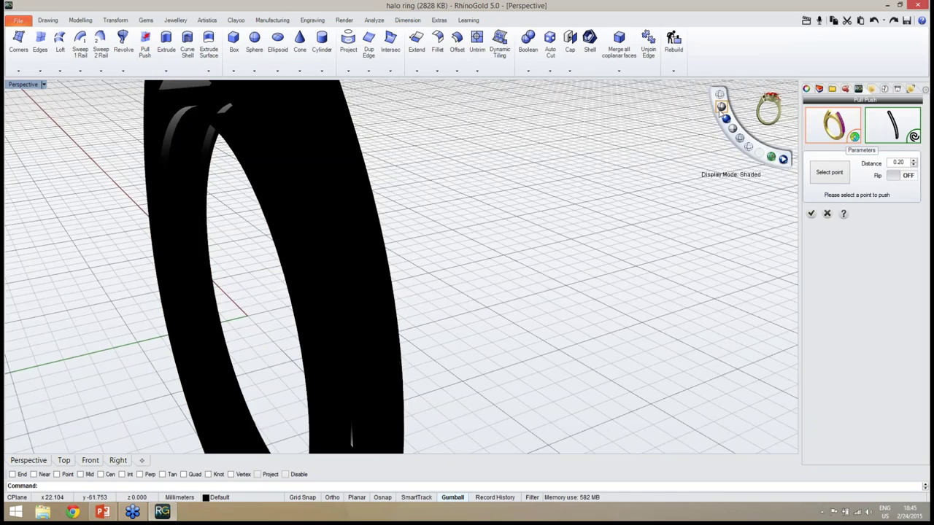
left_click(721, 107)
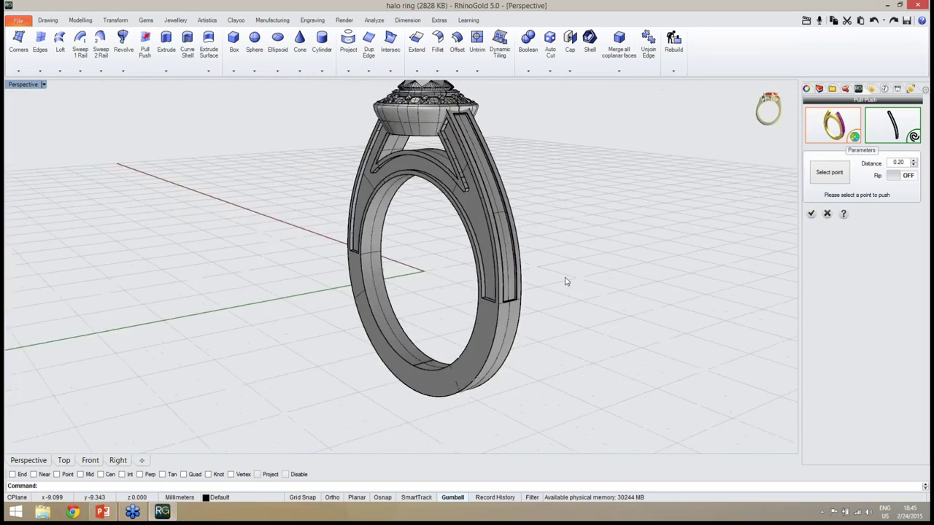
scroll(496, 150, "up", 5)
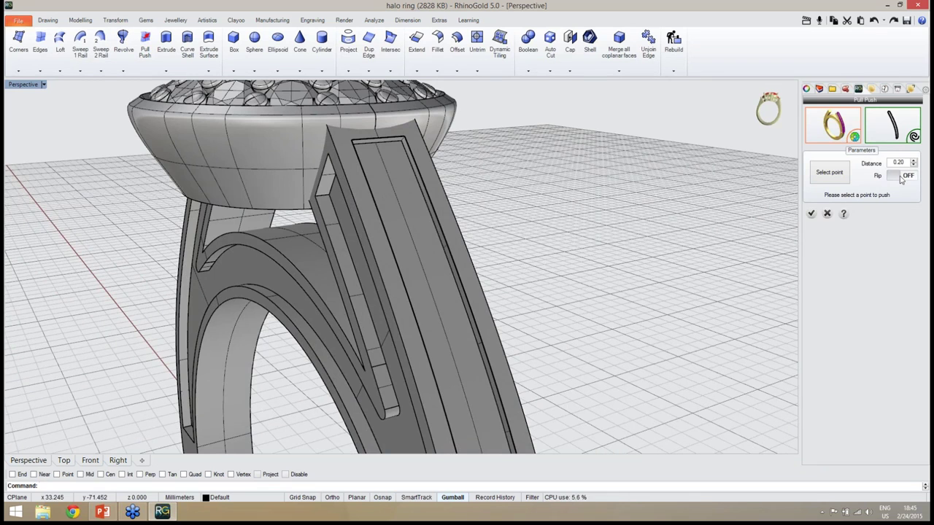
left_click(914, 162)
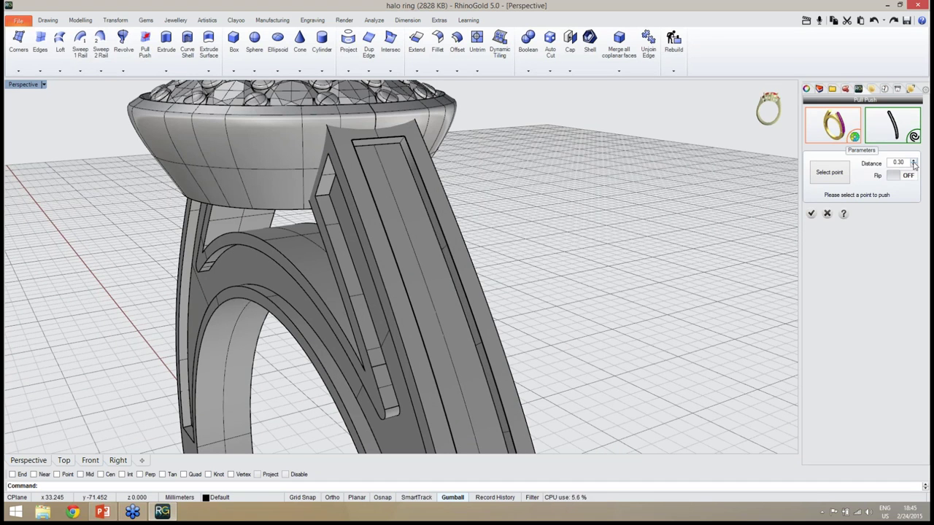
left_click(914, 162)
- Examine the outer band recess along its length and from the ring's side, and accept the Pull Push
scroll(686, 228, "down", 3)
scroll(640, 207, "down", 3)
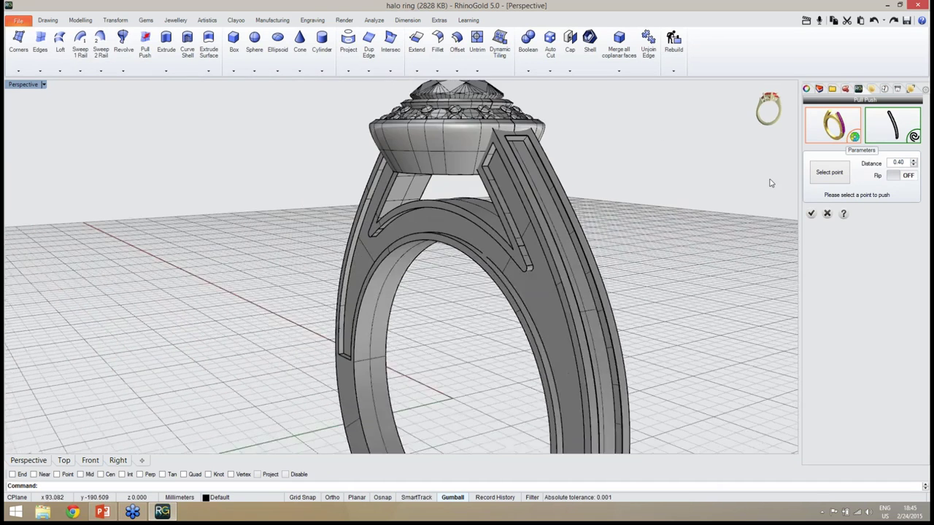
right_click_drag(773, 182, 550, 199)
scroll(551, 200, "down", 5)
scroll(538, 353, "up", 5)
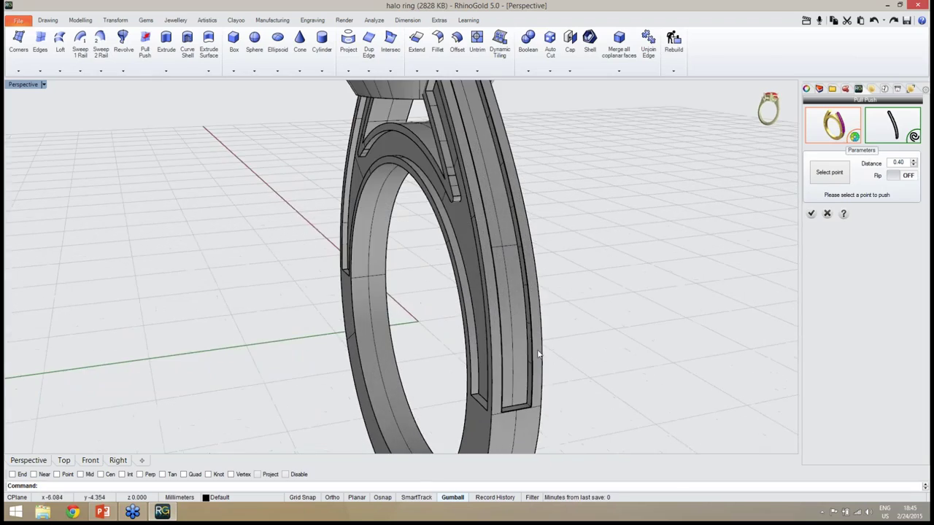
right_click_drag(528, 333, 605, 249)
scroll(515, 329, "down", 5)
scroll(605, 249, "up", 2)
scroll(605, 249, "up", 3)
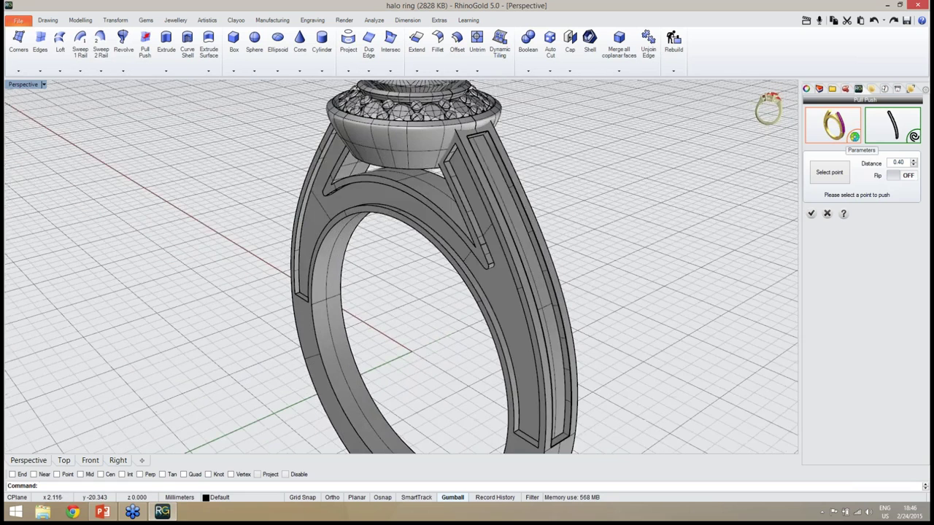
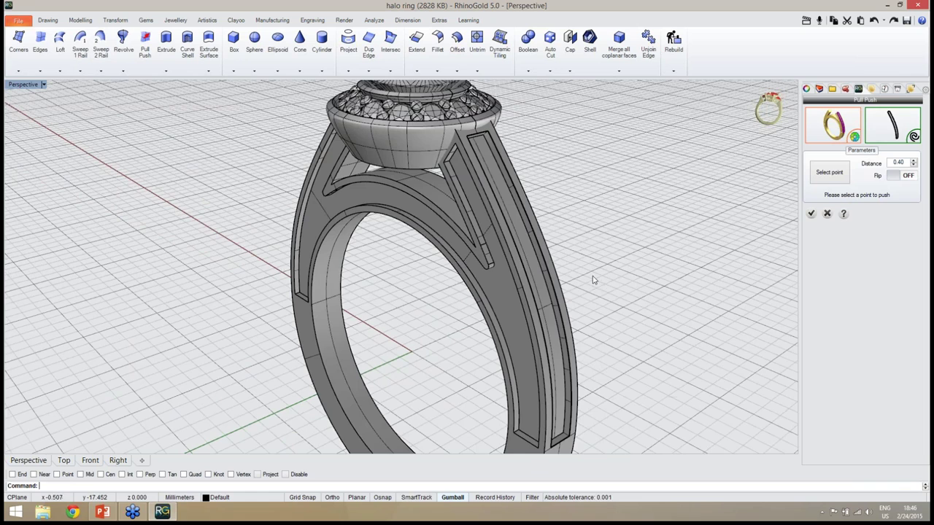
mouse_move(592, 280)
right_mouse_down()
mouse_move(590, 263)
mouse_move(593, 281)
right_mouse_up()
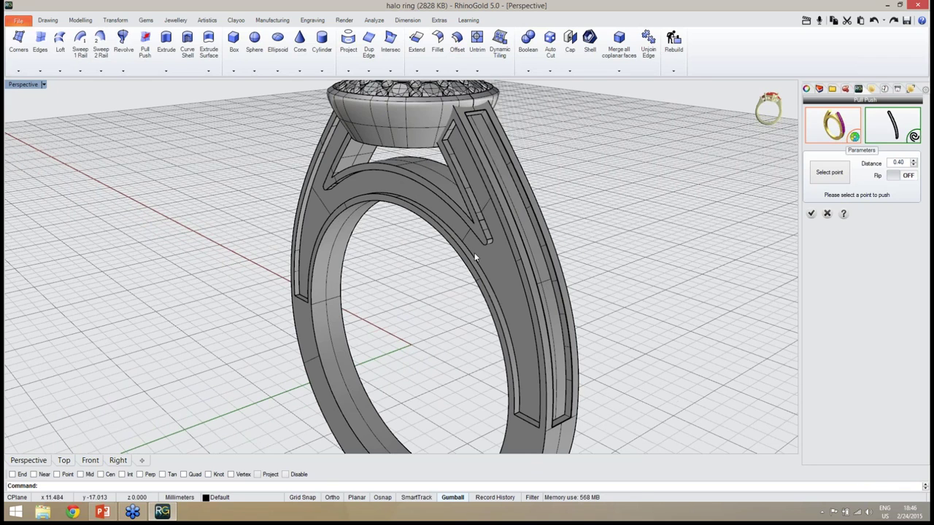
right_click_drag(474, 257, 511, 226)
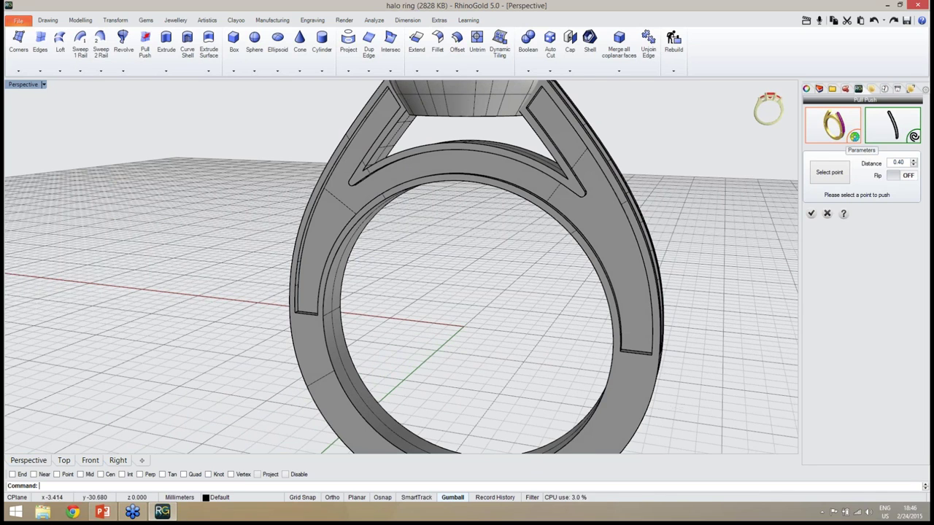
right_click_drag(511, 228, 492, 258)
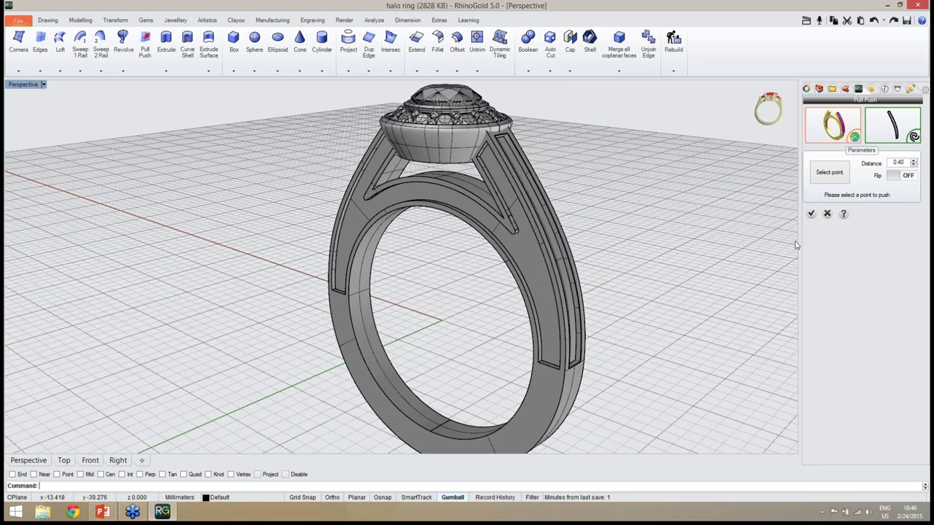
left_click(810, 213)
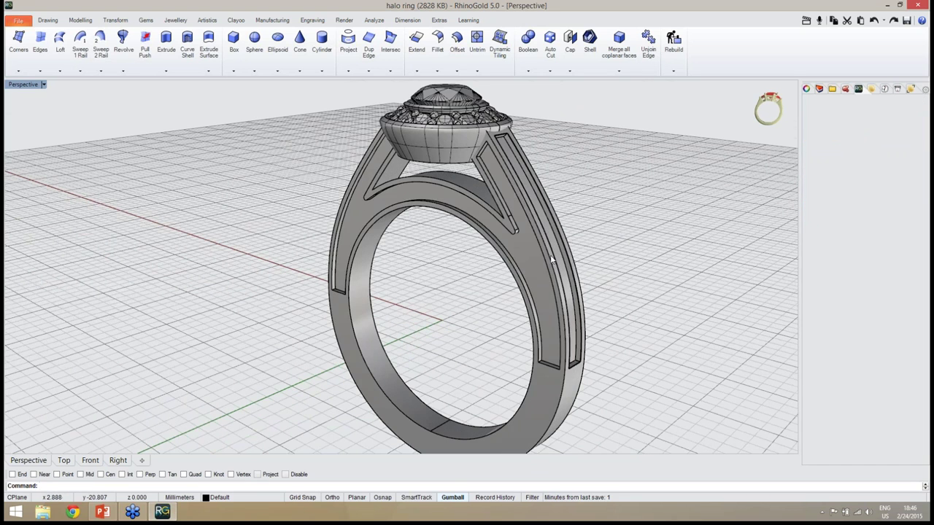
- Start a Pull Push on the opposite side, with the shank's outer band as the surface and its inset outline as the closed curve
right_click_drag(564, 259, 541, 165)
scroll(441, 111, "up", 3)
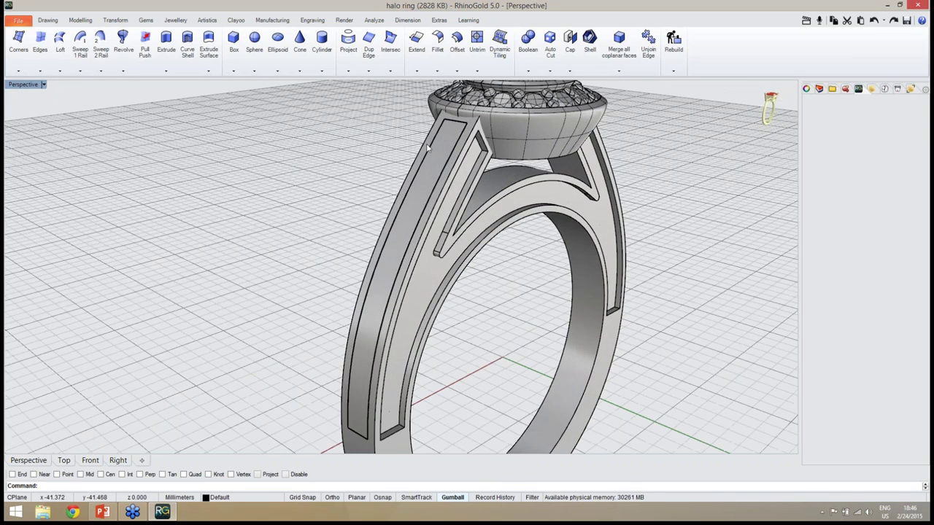
left_click(145, 44)
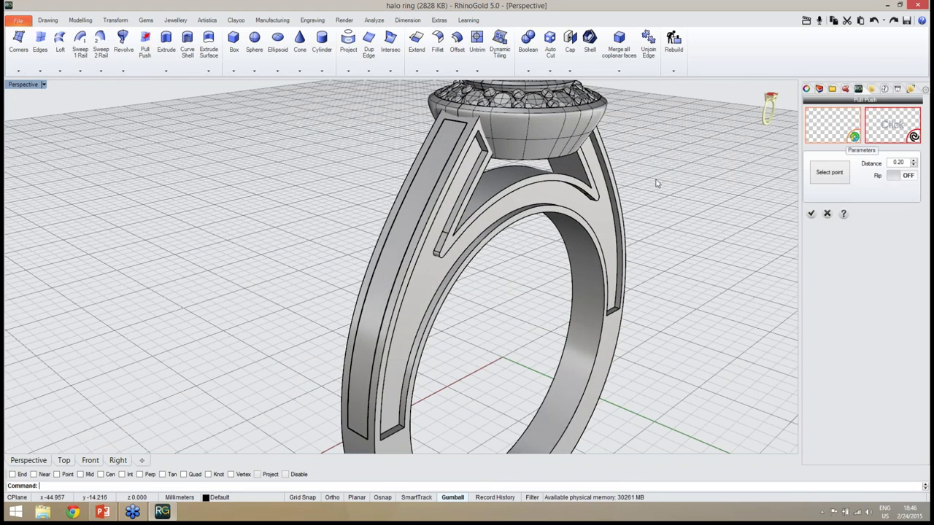
left_click(384, 261)
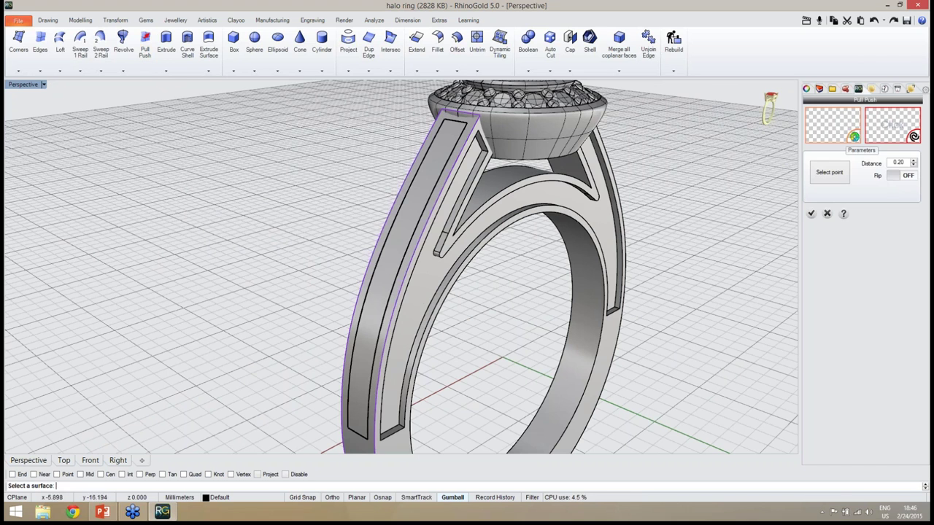
left_click(885, 130)
left_click(413, 244)
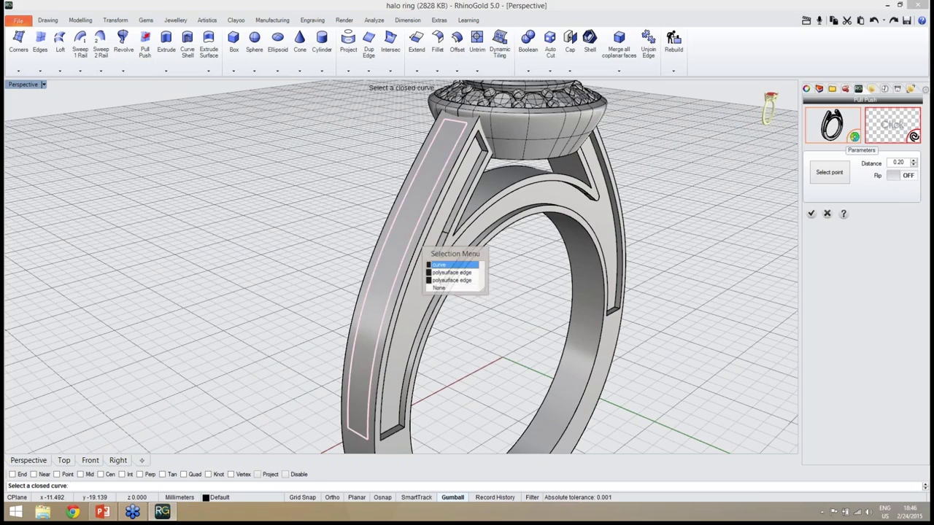
left_click(465, 268)
scroll(464, 290, "down", 5)
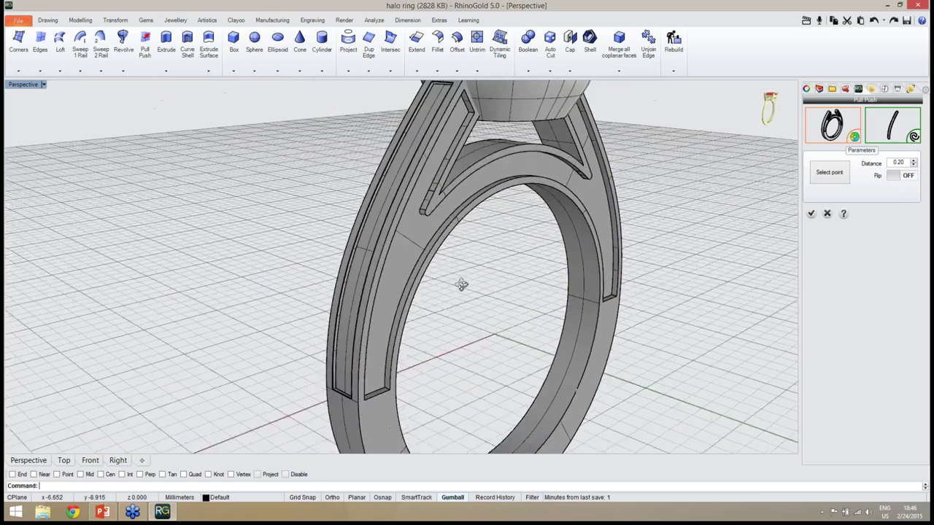
- Inspect the second outer band recess from several angles, set the Pull Push distance to 0.40 and accept it
right_click_drag(445, 206, 479, 243)
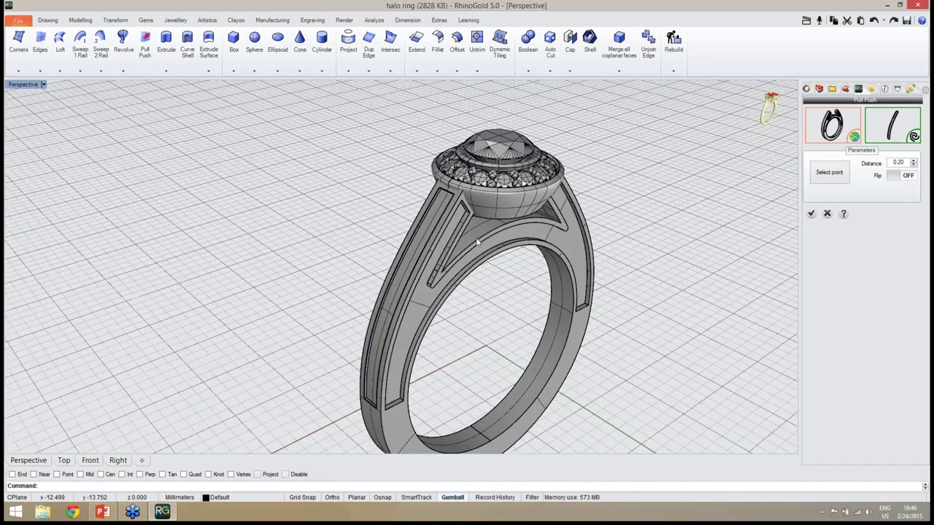
scroll(451, 212, "up", 3)
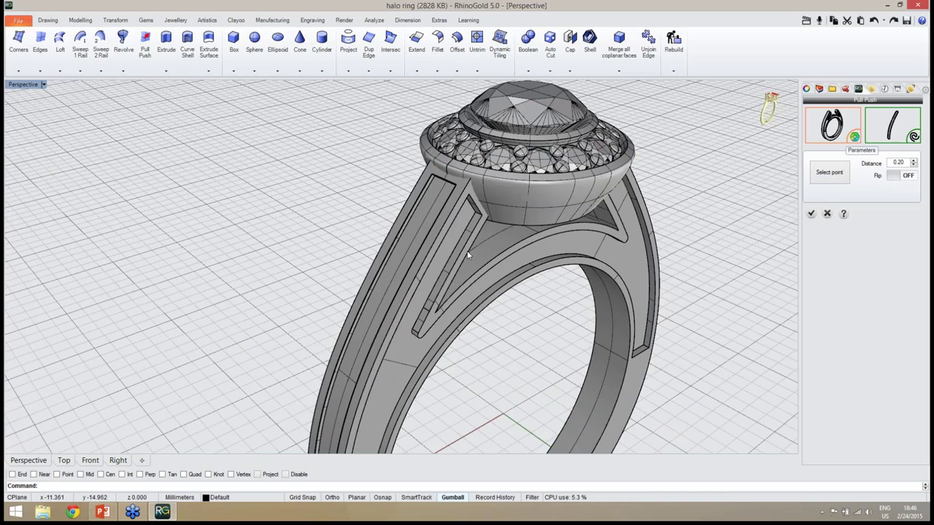
right_click_drag(468, 254, 411, 172)
scroll(409, 163, "up", 8)
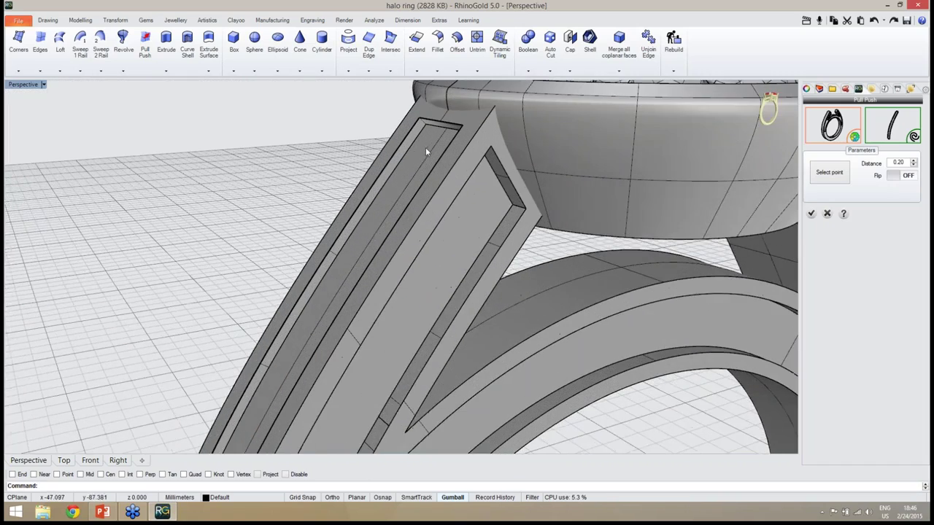
right_click_drag(501, 193, 493, 205)
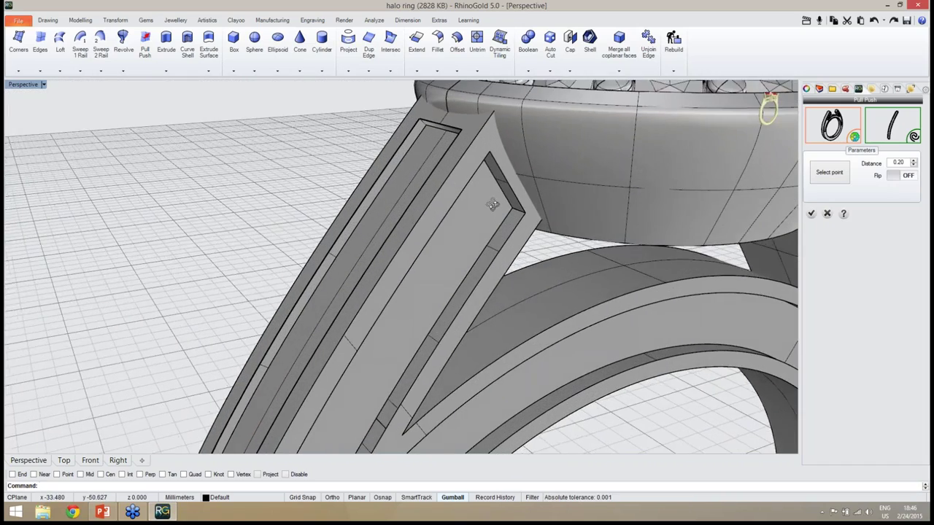
scroll(493, 205, "down", 2)
scroll(411, 210, "down", 6)
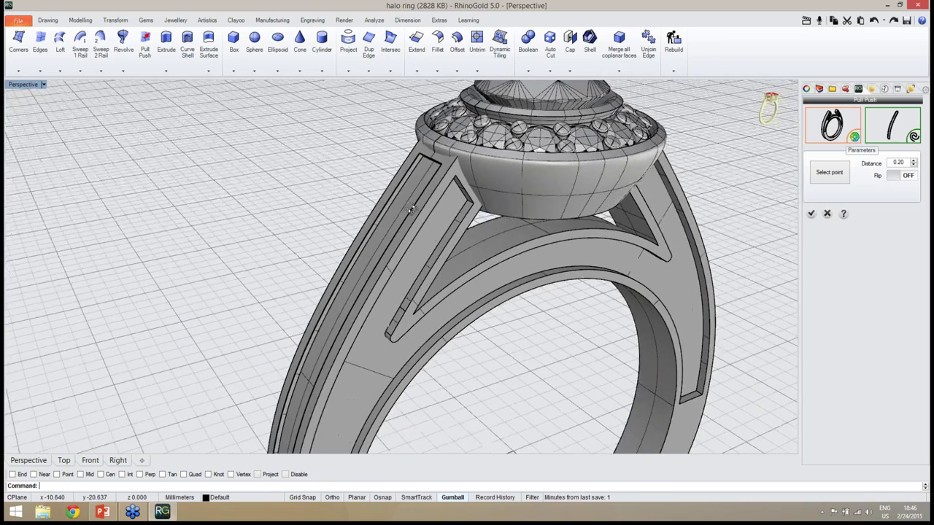
right_click_drag(410, 209, 420, 180)
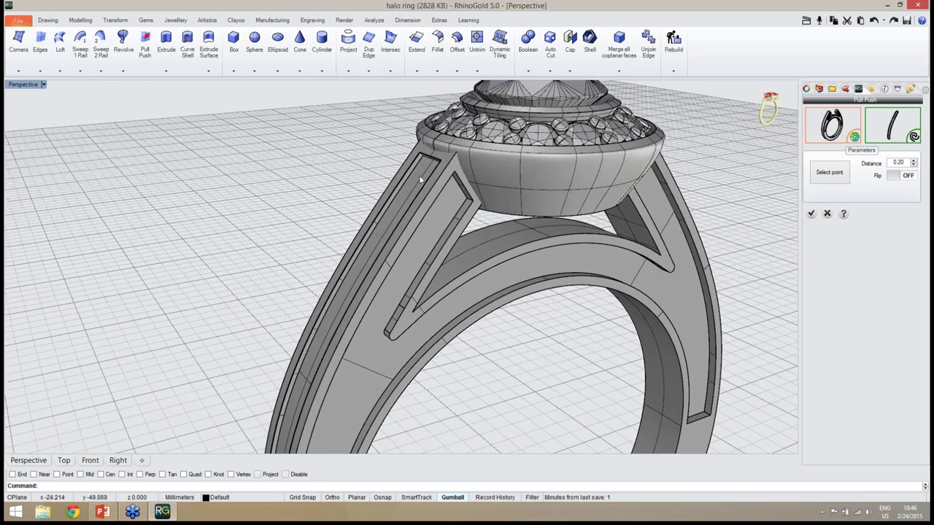
left_click(915, 162)
left_click(915, 162)
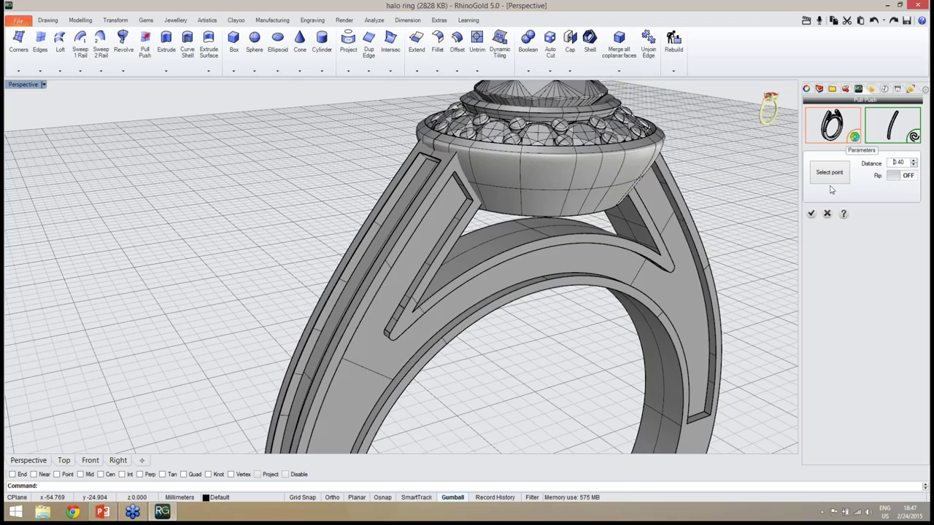
right_click_drag(694, 199, 646, 223)
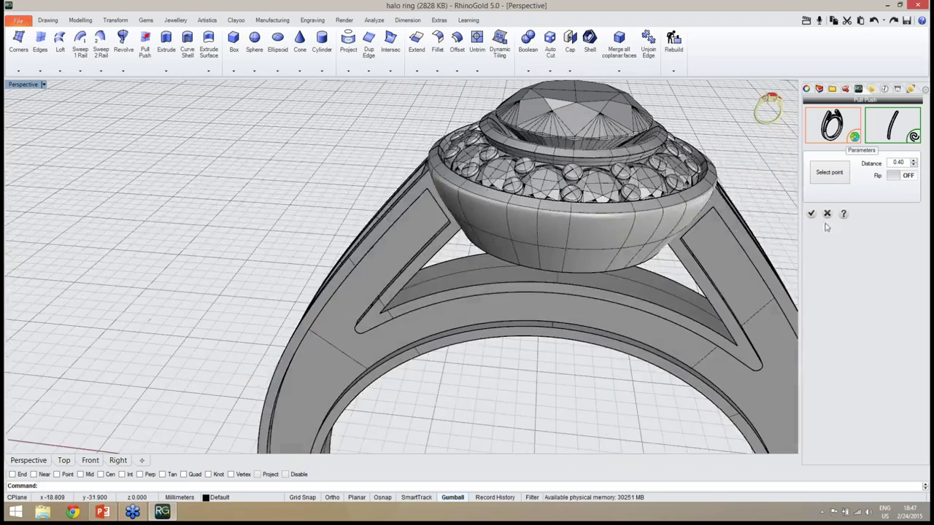
left_click(812, 214)
- Examine the whole ring with its recesses and switch the viewport to a rendered display for a closer look at the halo
scroll(496, 279, "down", 10)
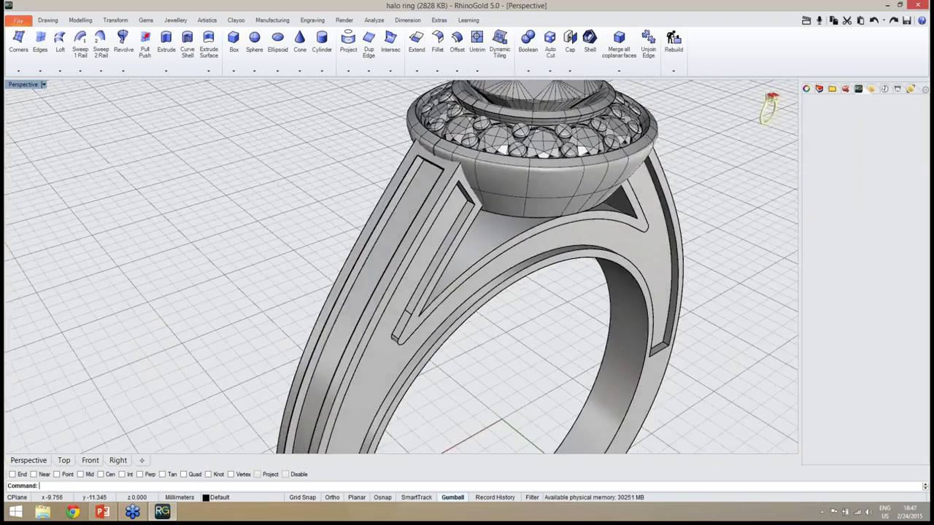
right_click_drag(473, 277, 453, 309)
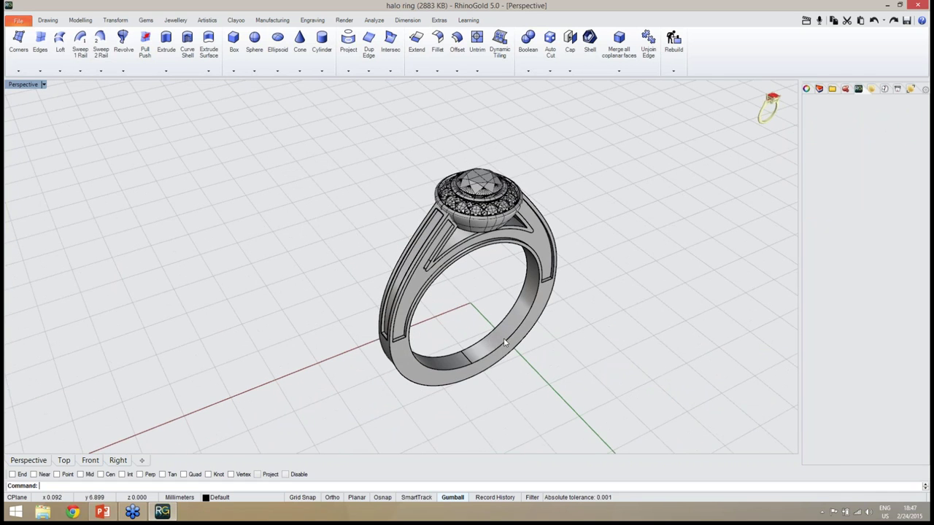
right_click_drag(505, 343, 501, 213)
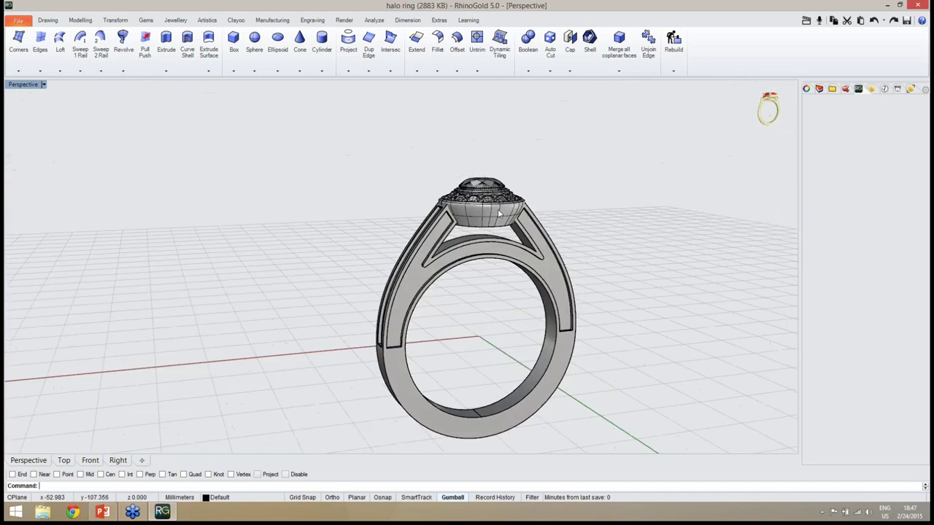
scroll(500, 213, "up", 8)
left_click(729, 119)
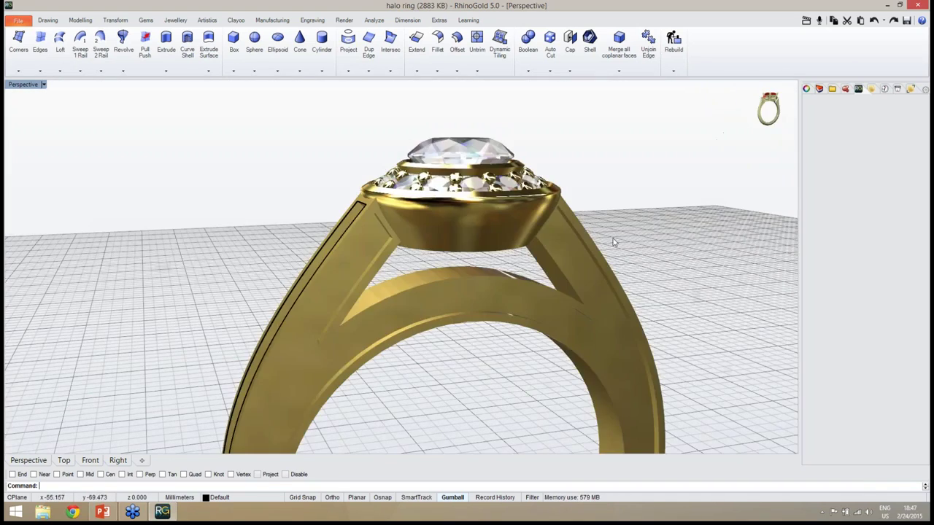
right_click_drag(613, 243, 498, 267)
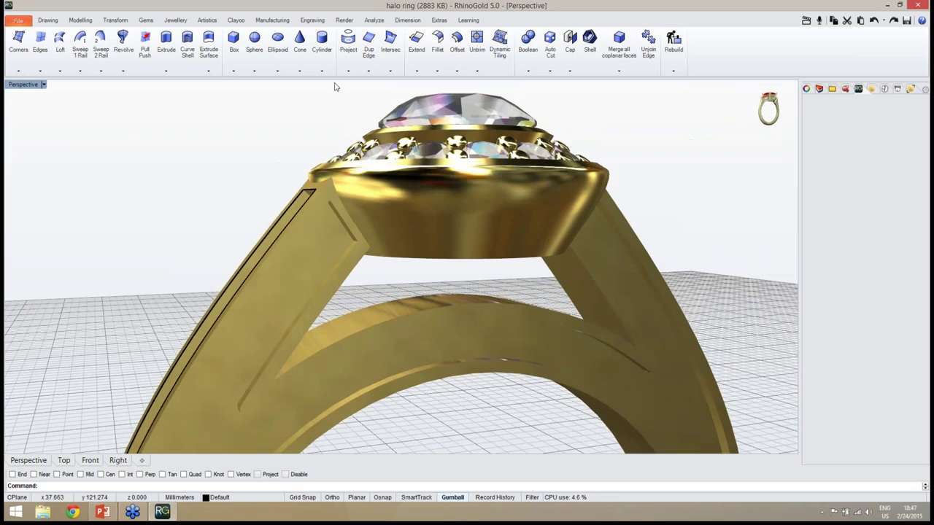
- Extract two U-direction isocurves from the halo's outer wall, one near its upper edge and one near its lower edge
left_click(369, 71)
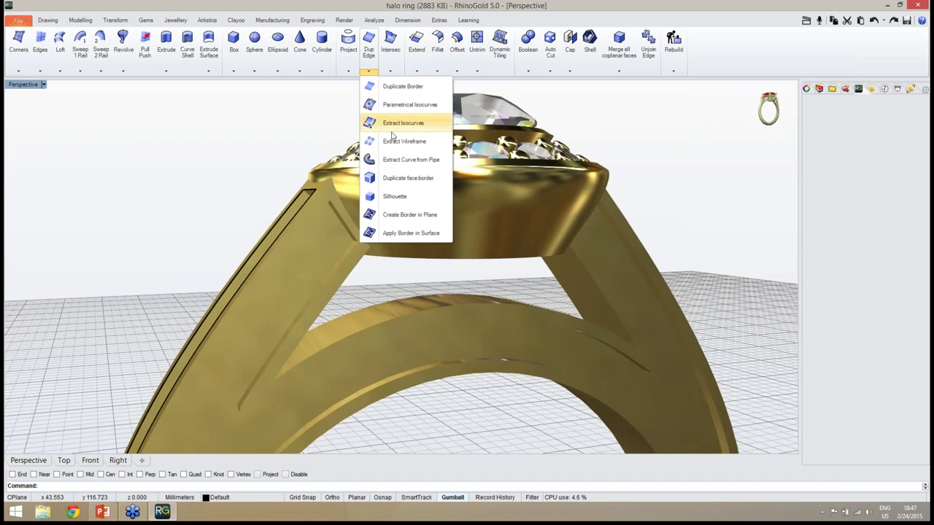
left_click(372, 124)
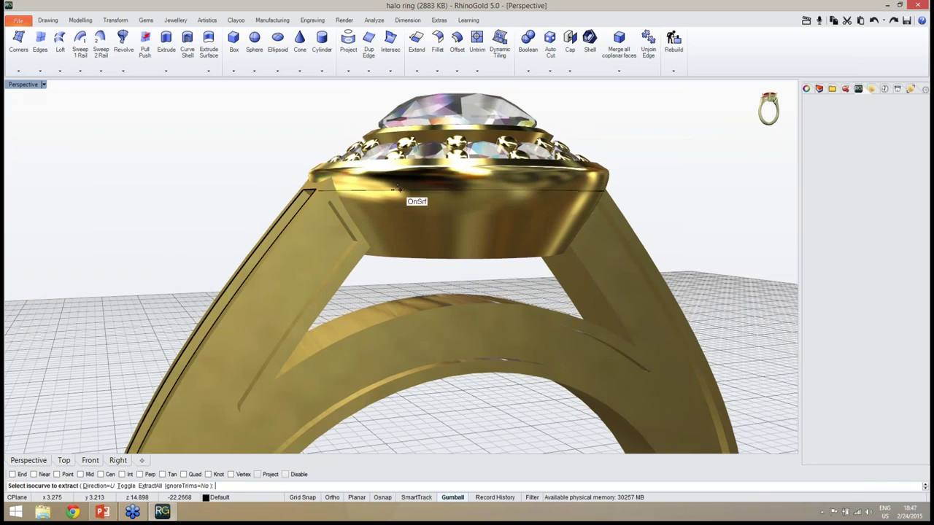
mouse_move(394, 191)
right_mouse_down()
mouse_move(367, 183)
mouse_move(391, 195)
right_mouse_up()
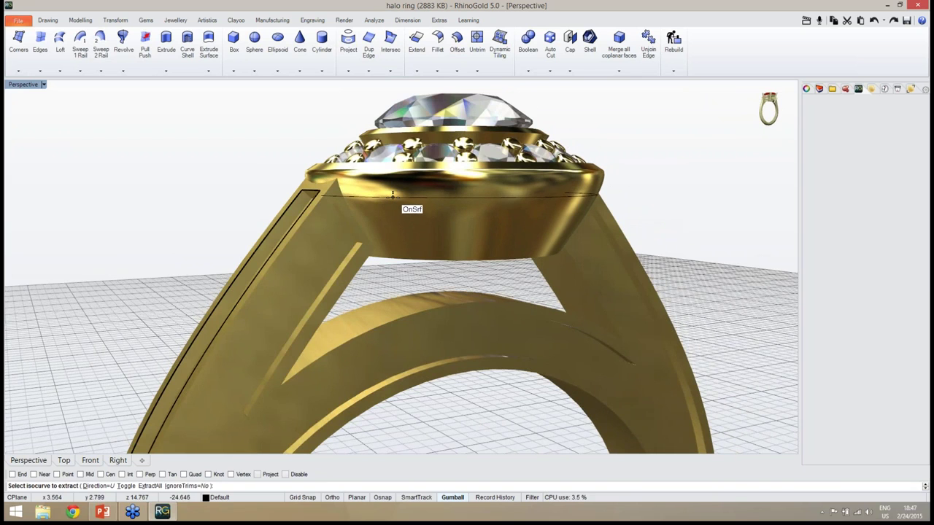
left_click(393, 195)
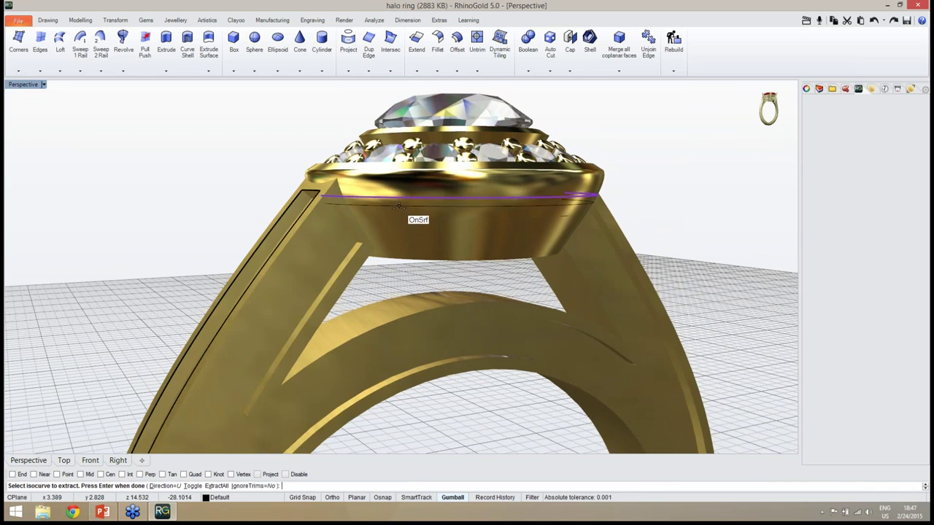
right_click_drag(399, 203, 398, 221)
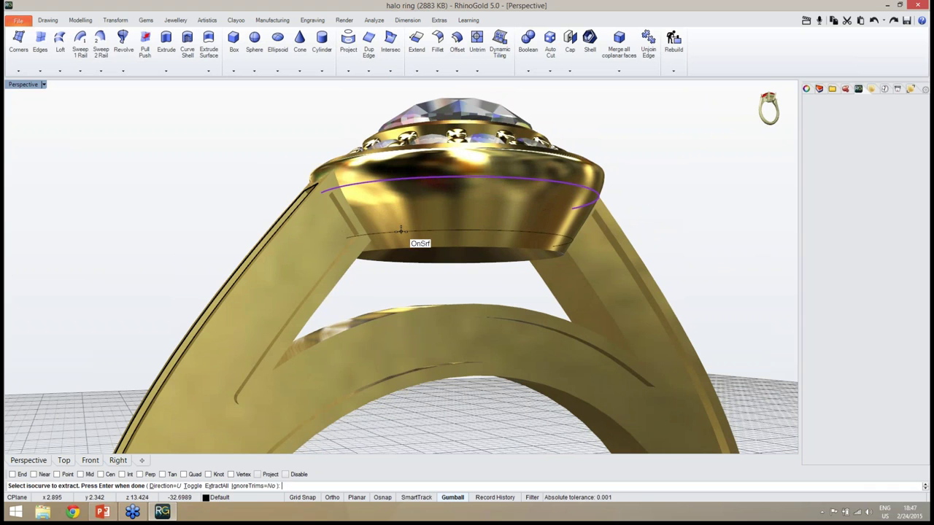
left_click(432, 235)
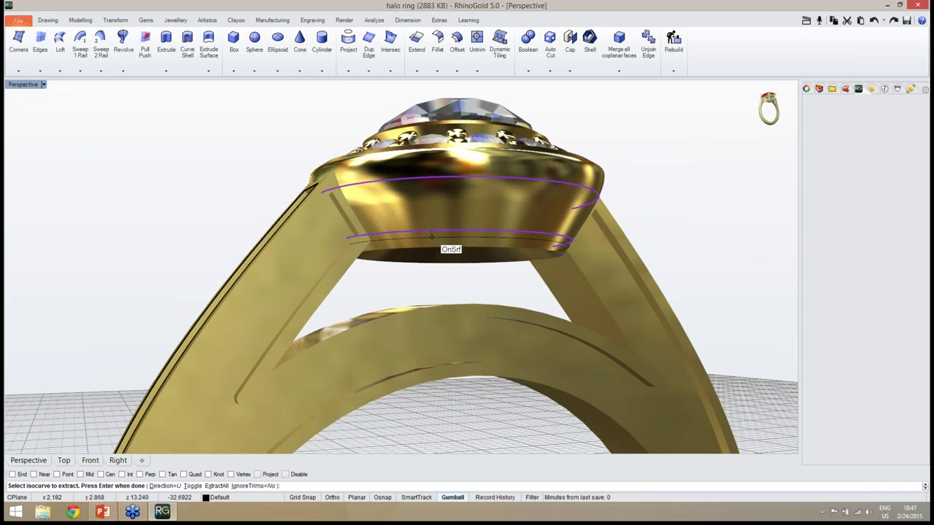
key("Return")
- Draw a curve on the halo's outer wall beside the shank, joining the upper and lower isocurves with Near snapping on
right_click_drag(675, 229, 525, 259)
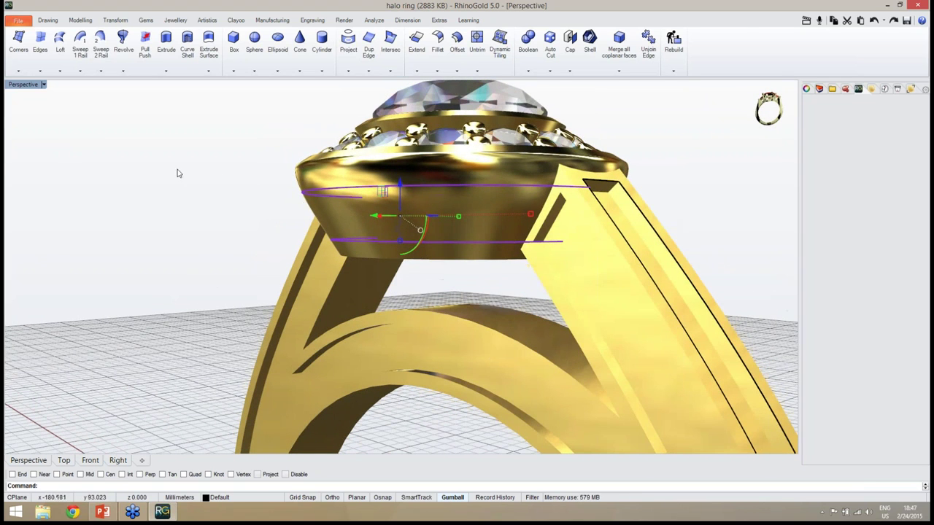
left_click(50, 21)
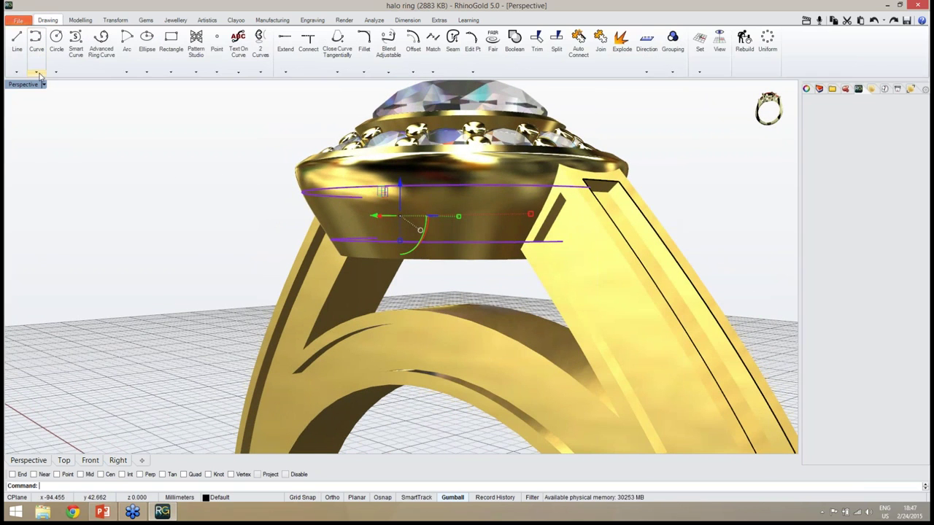
left_click(35, 72)
left_click(51, 108)
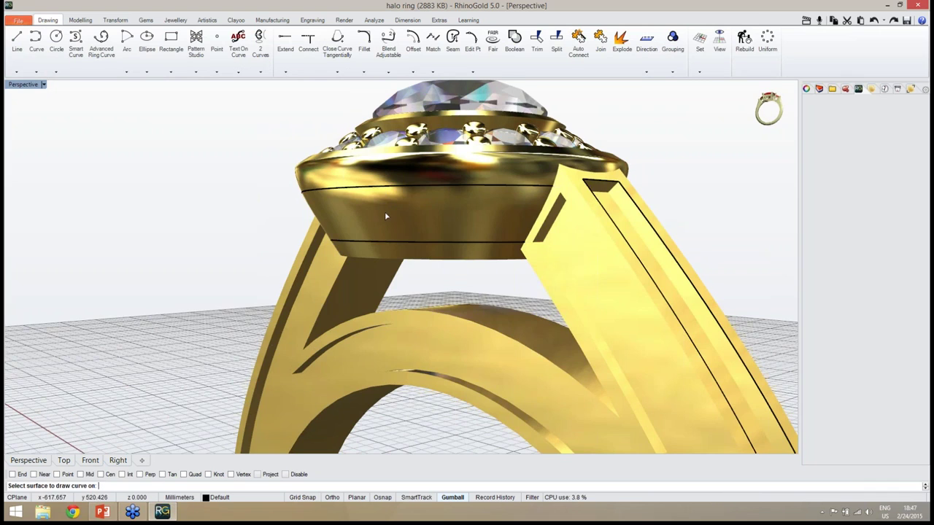
right_click_drag(385, 212, 481, 207)
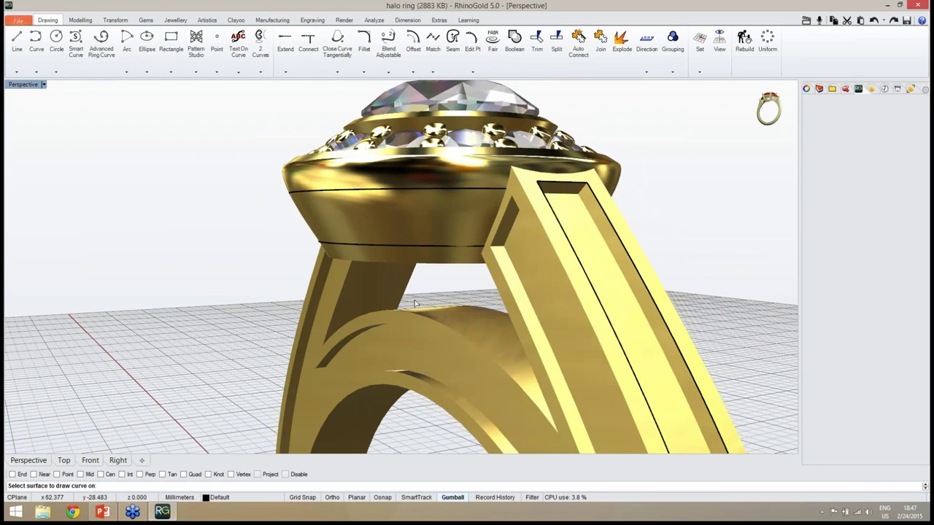
left_click(430, 234)
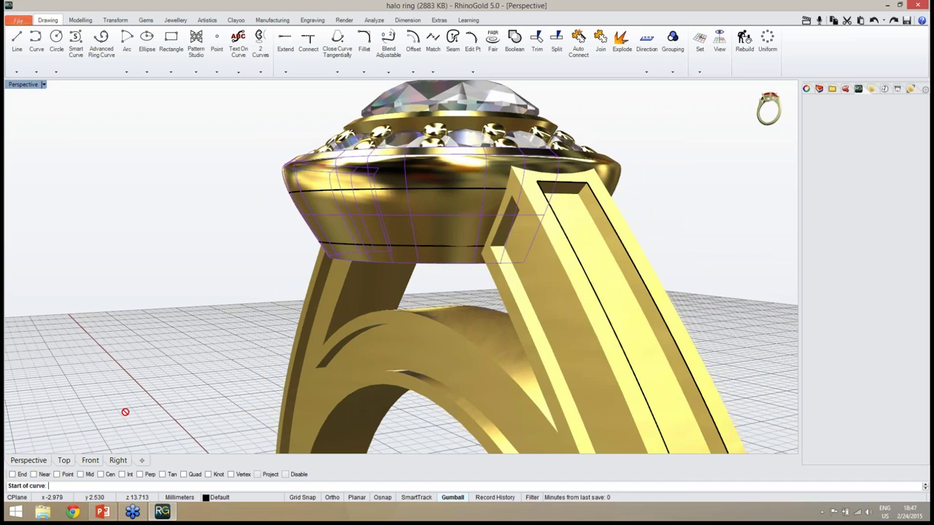
left_click(44, 475)
right_click_drag(217, 389, 255, 350)
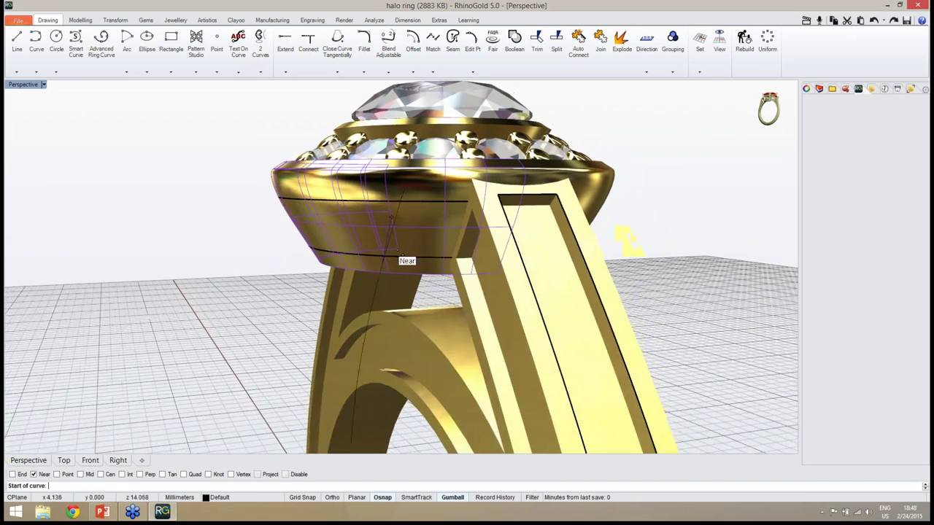
scroll(449, 204, "up", 4)
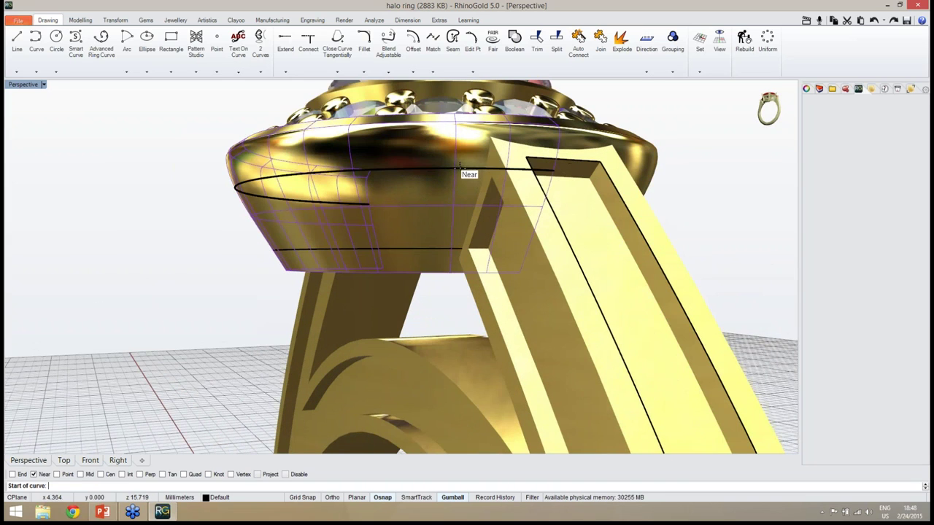
right_click_drag(460, 167, 473, 197)
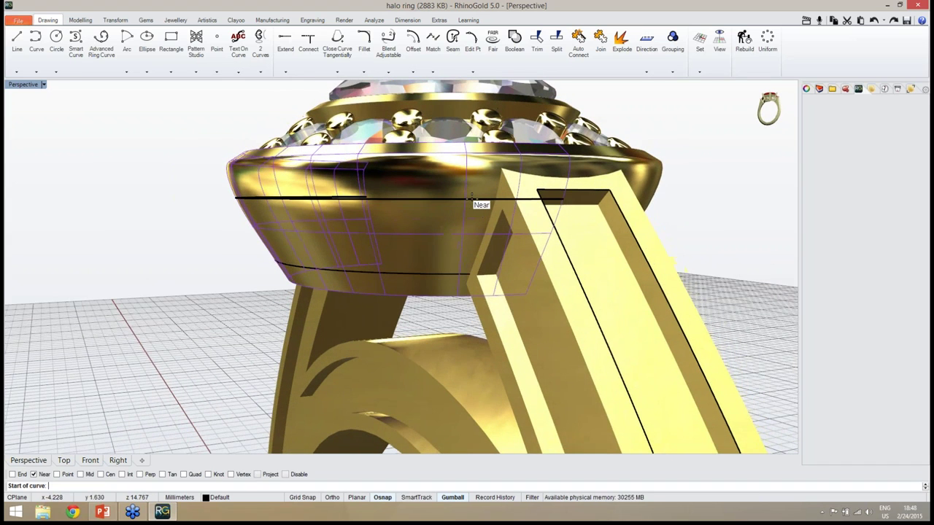
left_click(472, 197)
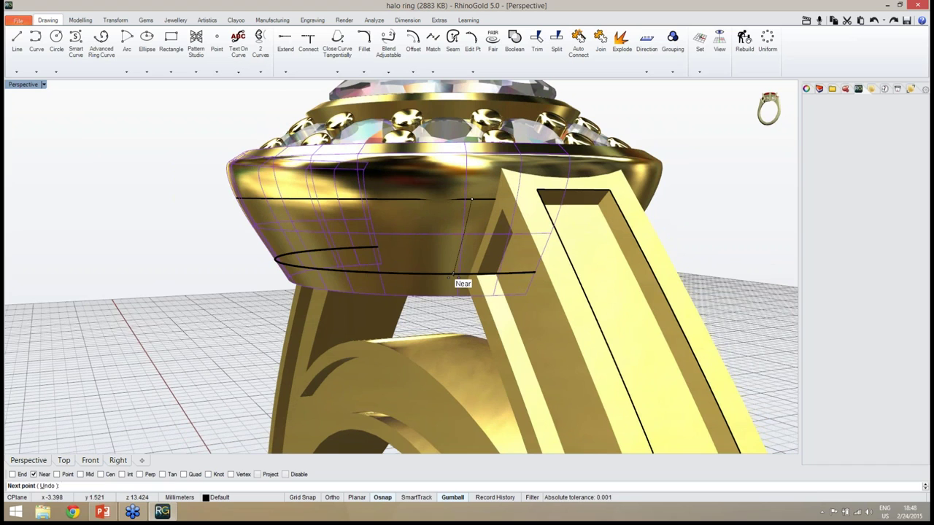
left_click(454, 274)
key("Return")
- Mirror the short side curve across to the opposite end of the same face of the halo's outer wall
scroll(436, 219, "down", 6)
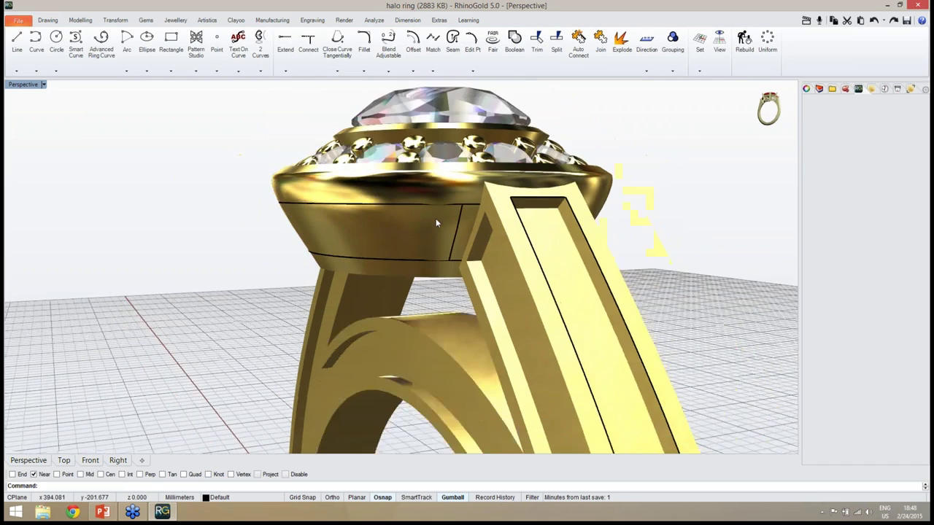
scroll(458, 218, "up", 6)
left_click(458, 218)
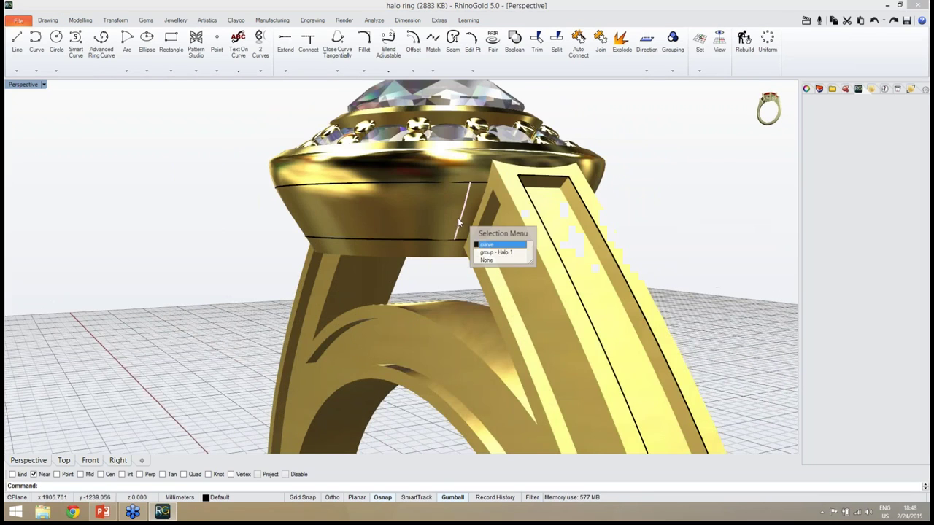
left_click(487, 248)
right_click_drag(487, 252, 627, 266)
left_click(113, 21)
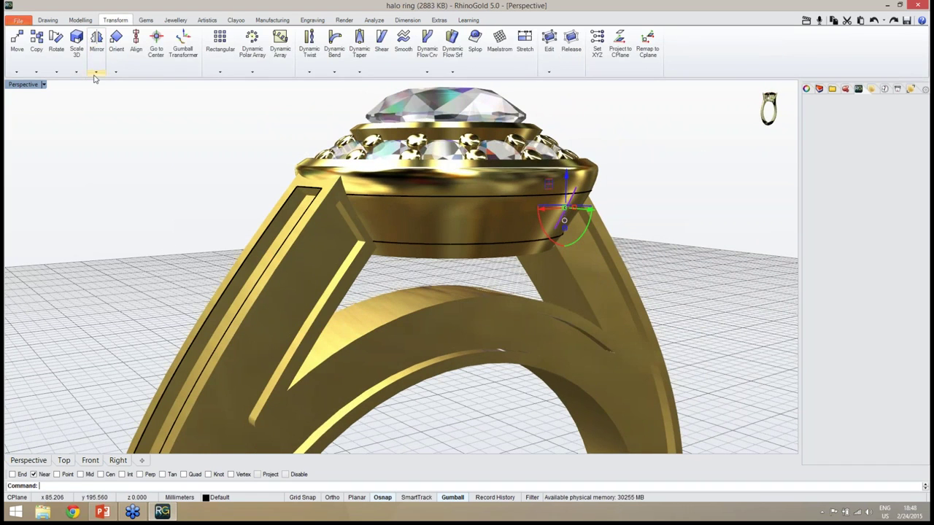
left_click(95, 73)
left_click(111, 88)
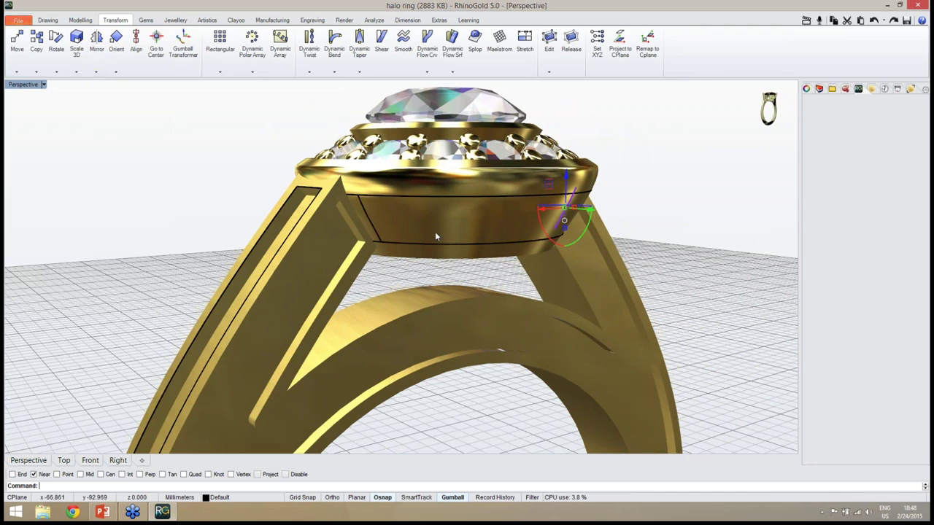
- Trim the upper and lower isocurves where they run past the two side curves on the halo's outer wall
left_click(385, 234)
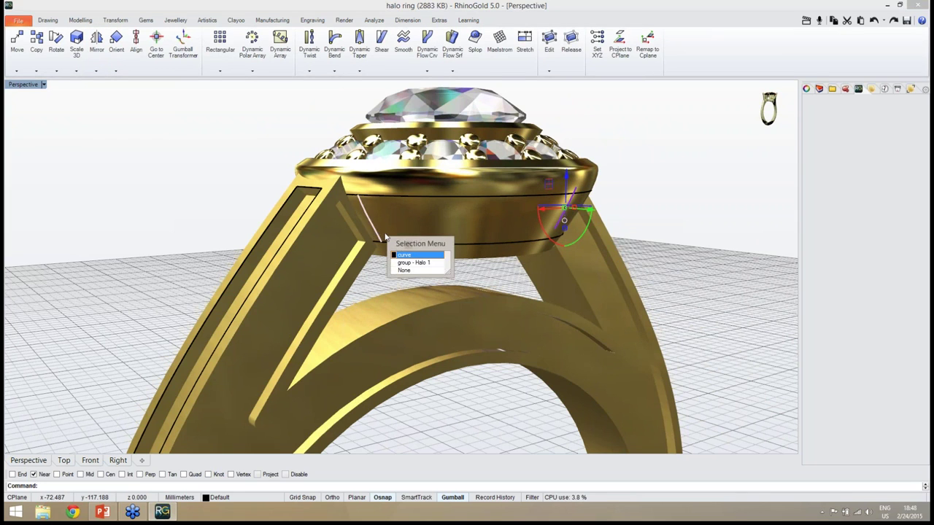
left_click(406, 257)
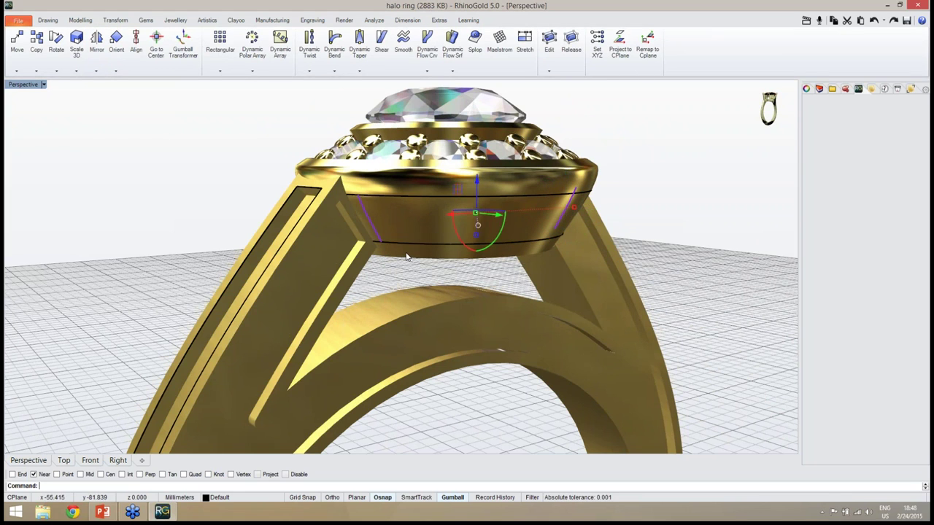
left_click(48, 20)
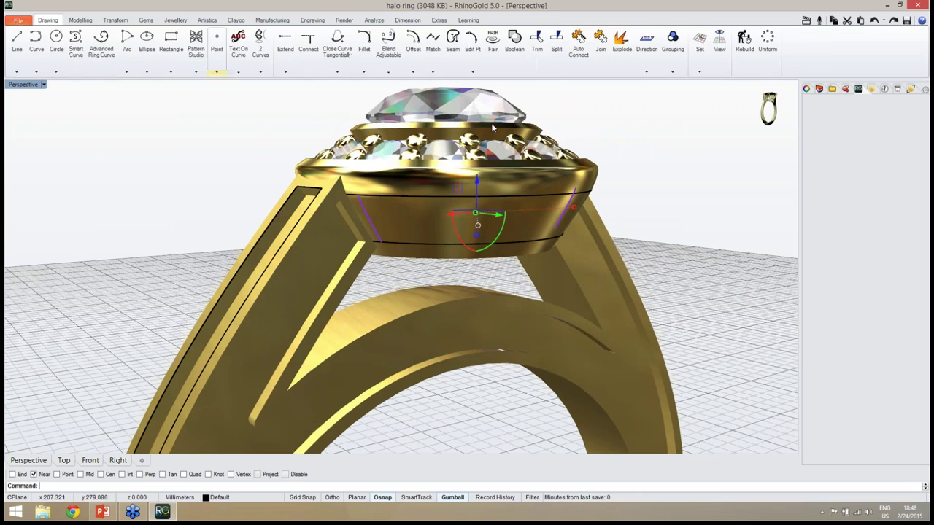
left_click(540, 64)
scroll(373, 191, "up", 5)
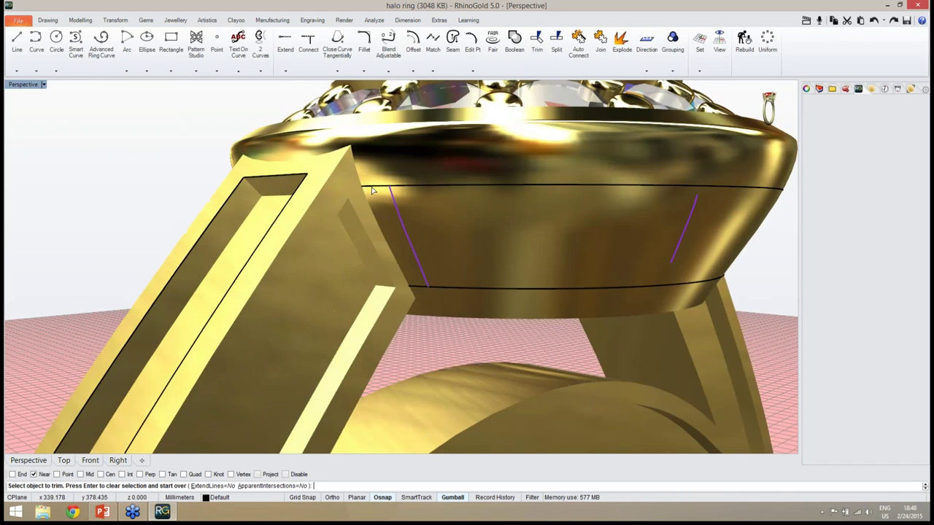
left_click(372, 191)
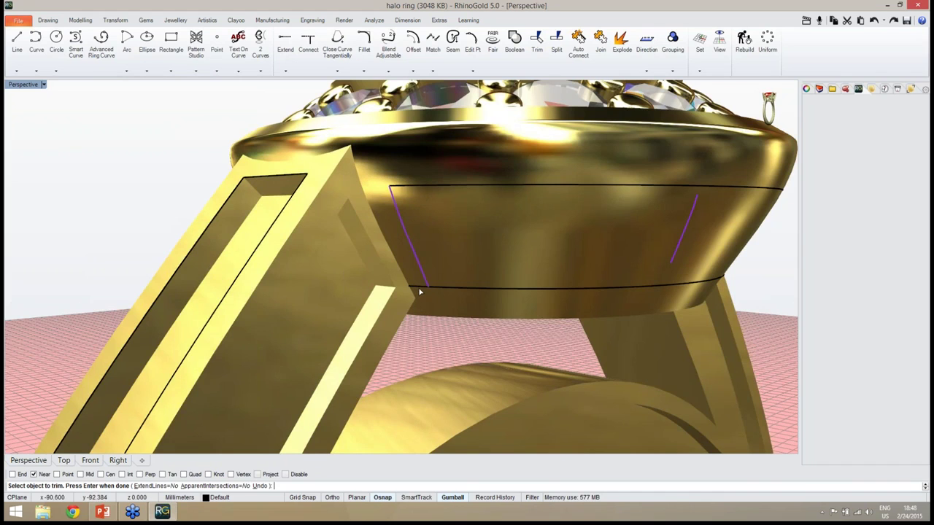
right_click_drag(568, 273, 436, 194)
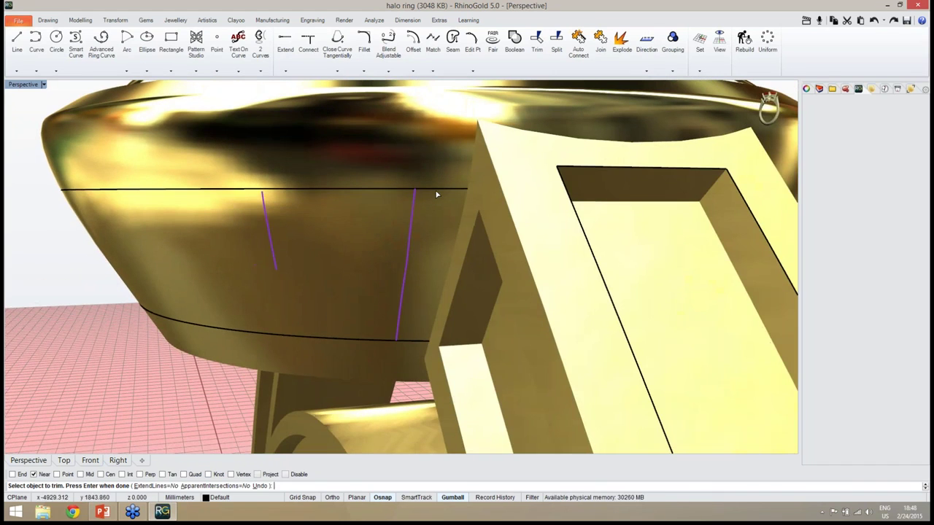
left_click(415, 346)
key("Return")
- Mirror the four-sided curve outline onto the opposite face of the halo's outer wall and clear the selection
scroll(426, 264, "down", 8)
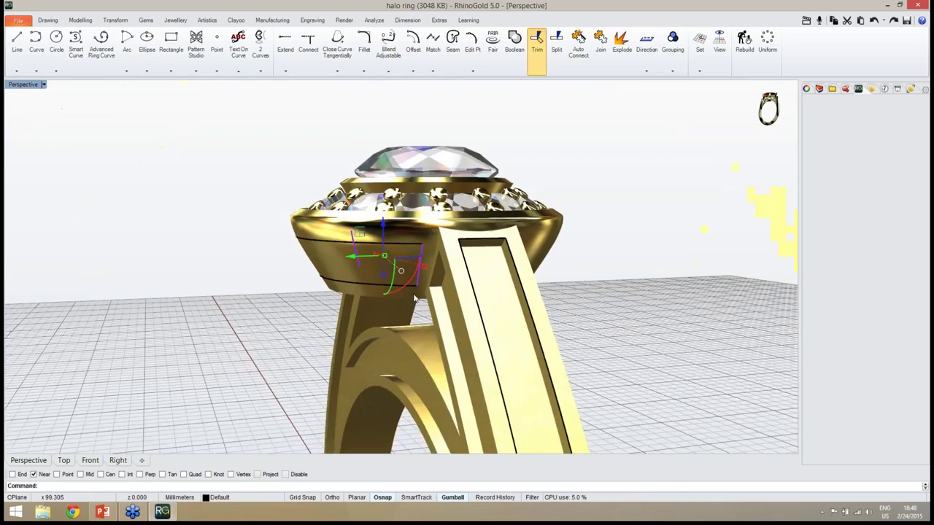
right_click_drag(416, 294, 539, 286)
left_click(428, 303)
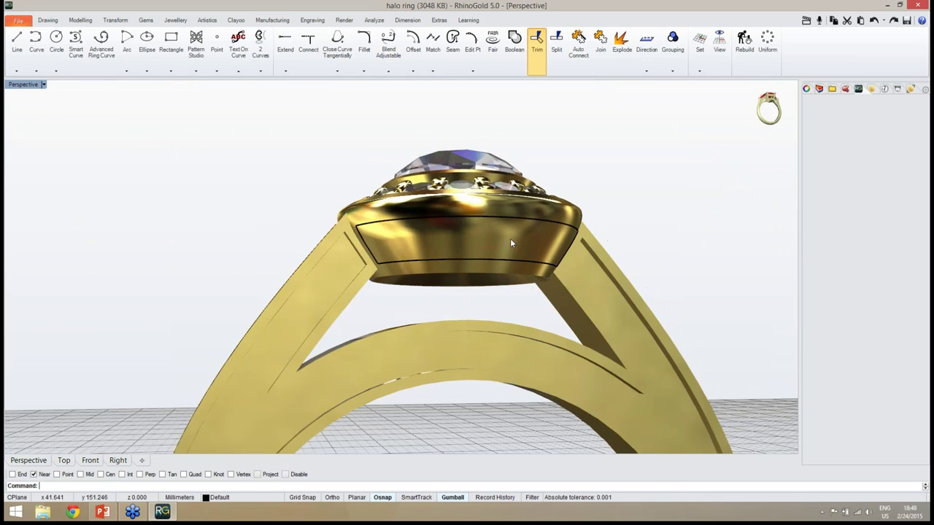
left_click(442, 218)
right_click_drag(462, 238, 534, 293)
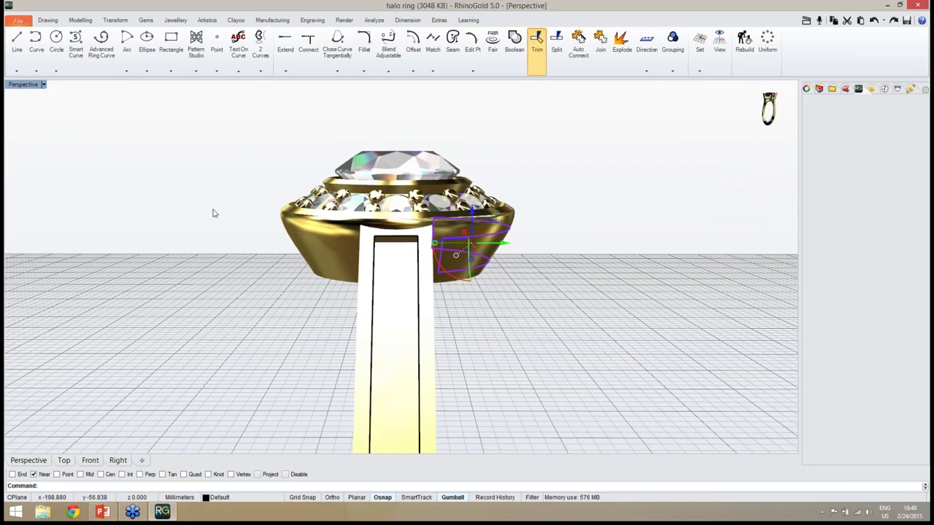
right_click_drag(214, 213, 482, 255)
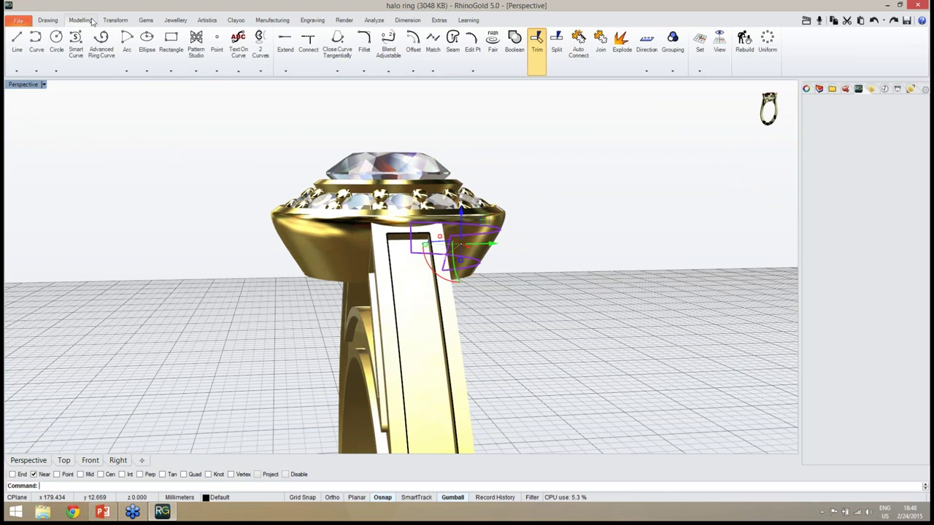
left_click(115, 19)
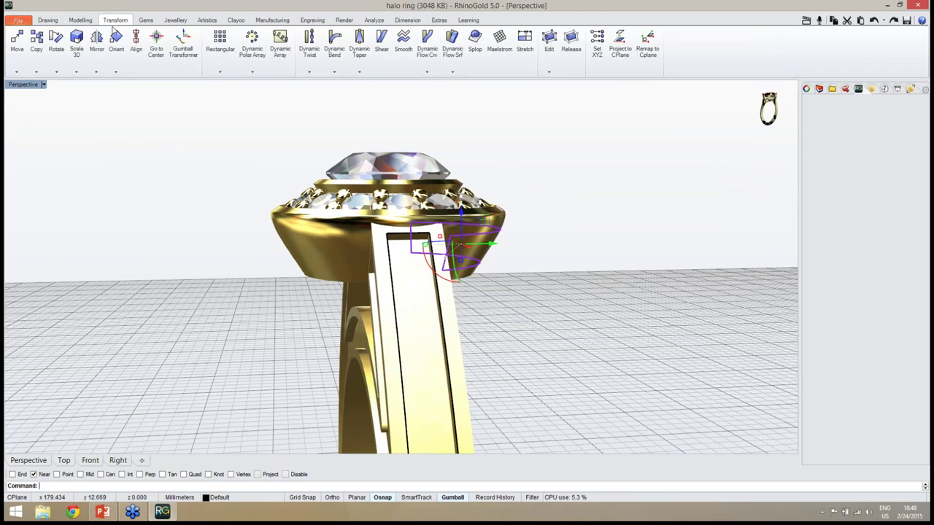
left_click(96, 72)
left_click(125, 107)
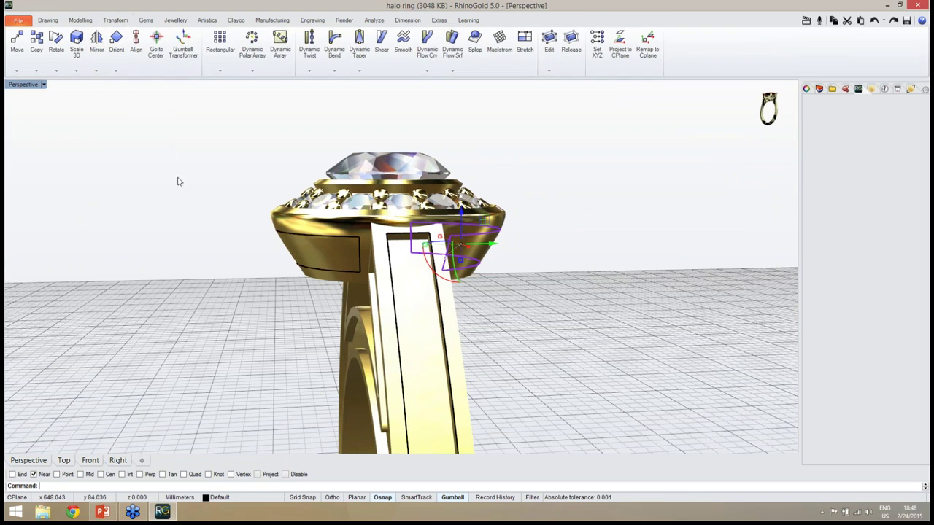
key("Escape")
- Switch the viewport to the Shaded display mode with the halo's outlined wall in view
right_click_drag(406, 265, 295, 253)
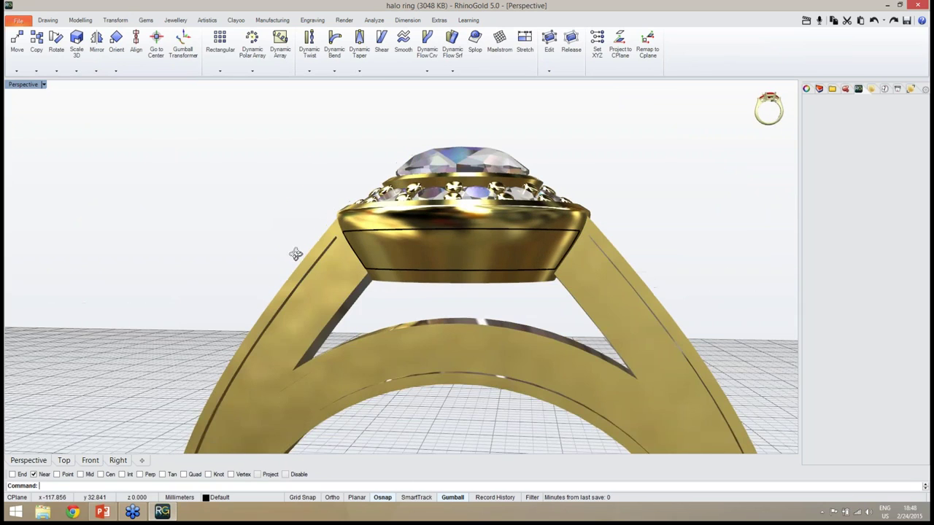
mouse_move(768, 110)
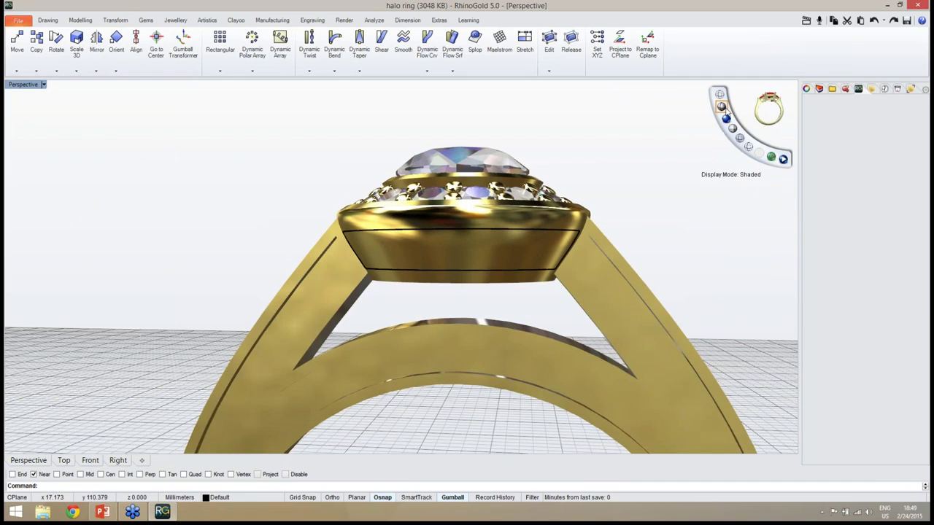
left_click(726, 110)
mouse_move(252, 246)
right_mouse_down()
mouse_move(469, 260)
mouse_move(526, 236)
mouse_move(567, 235)
mouse_move(332, 272)
mouse_move(365, 241)
right_mouse_up()
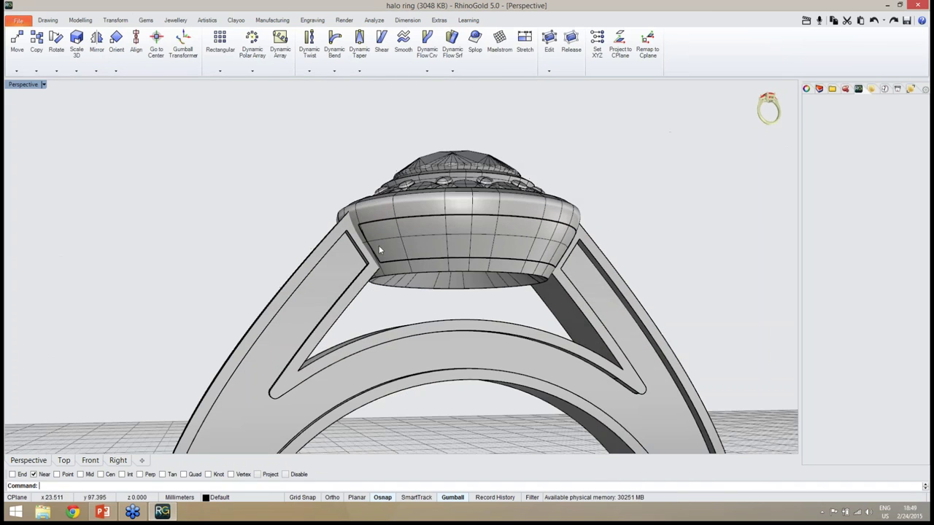
- Start the Pull Push operation and choose the halo's outer wall as the object to recess
left_click(80, 20)
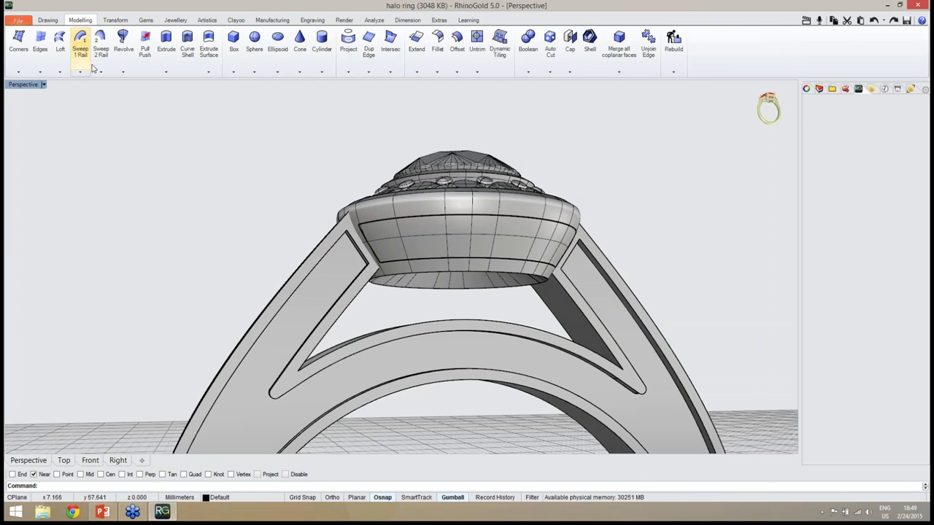
left_click(143, 52)
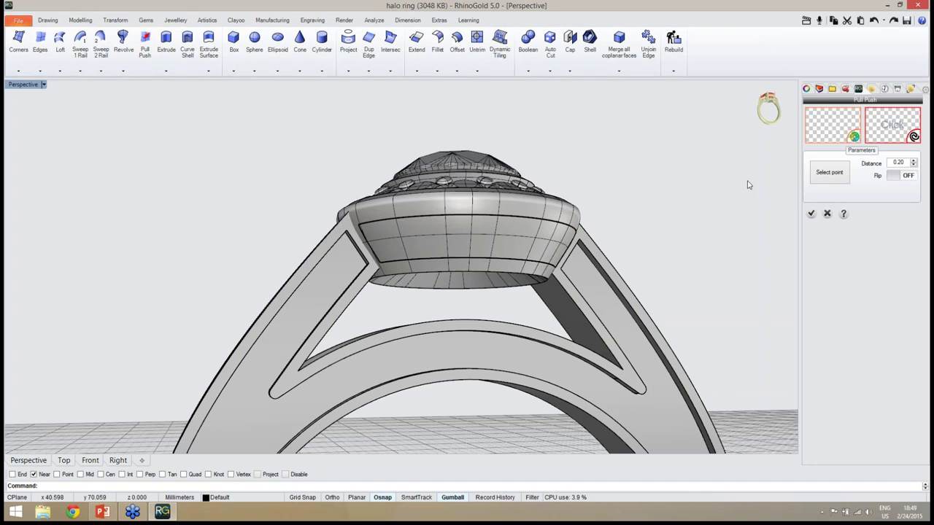
left_click(509, 240)
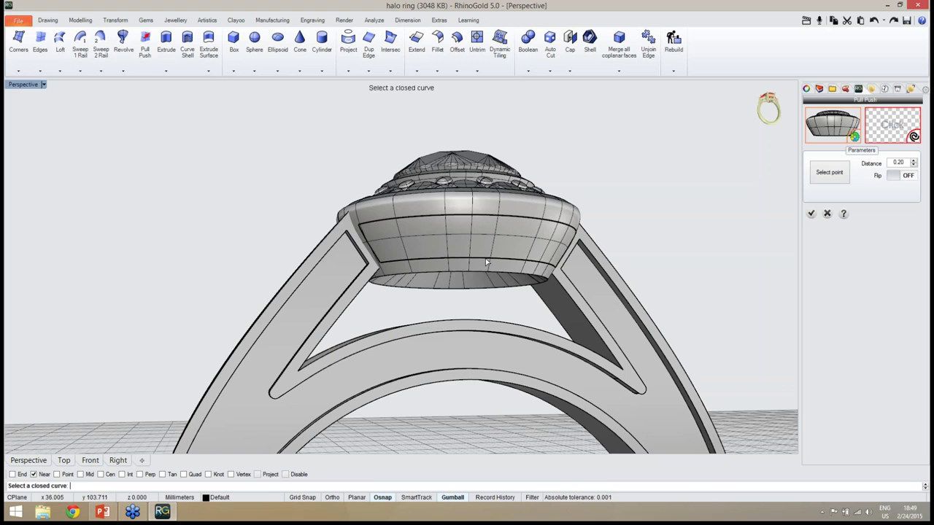
- Recess the closed outline on the side of the halo head with Pull Push at a distance of 0.30
left_click(499, 264)
mouse_move(500, 265)
right_mouse_down()
mouse_move(528, 262)
mouse_move(510, 265)
right_mouse_up()
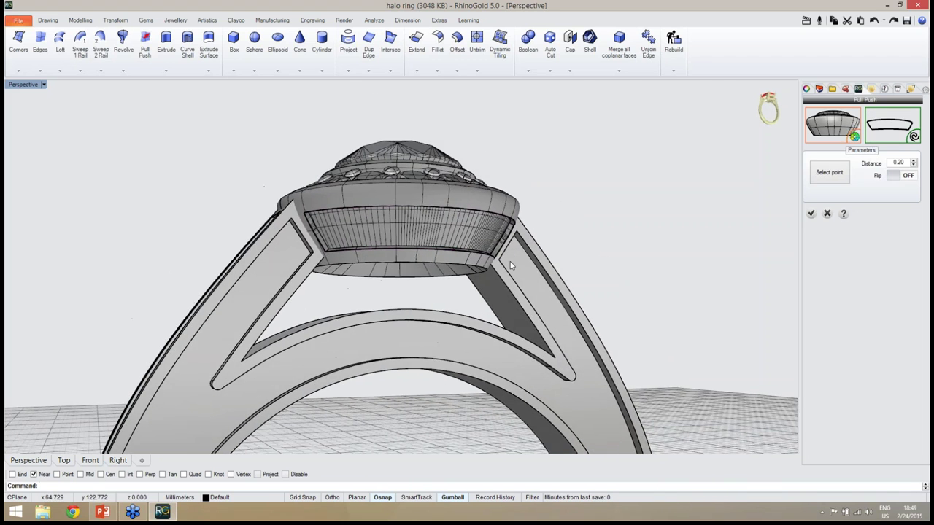
left_click(913, 162)
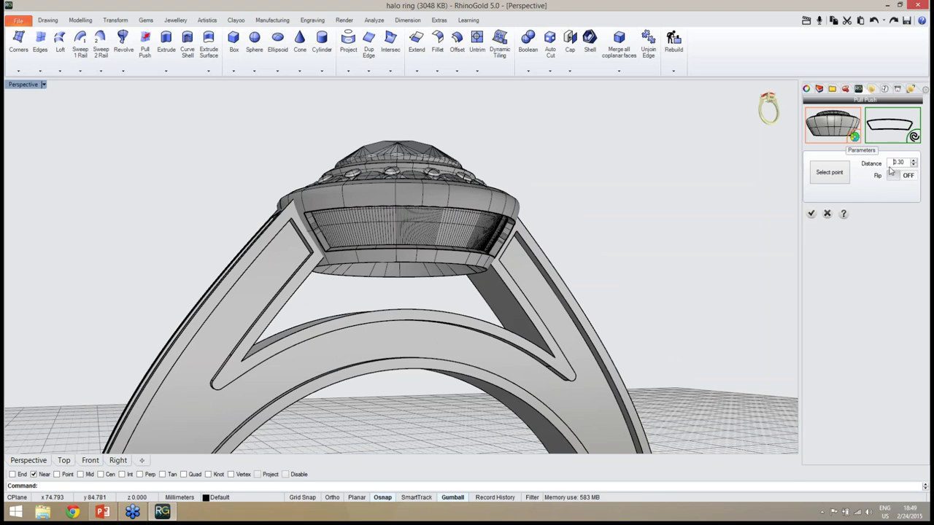
right_click_drag(524, 241, 495, 244)
left_click(812, 213)
- Recess the matching closed outline on the opposite side of the halo head with Pull Push, distance 0.30
right_click_drag(444, 278, 524, 290)
type("z")
key("Return")
type("e")
key("Return")
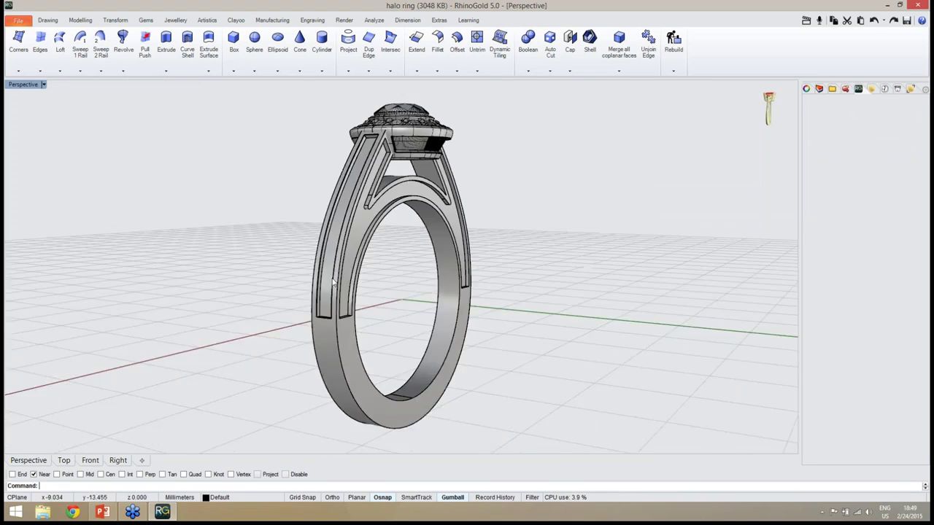
right_click_drag(328, 157, 383, 157)
scroll(383, 157, "up", 5)
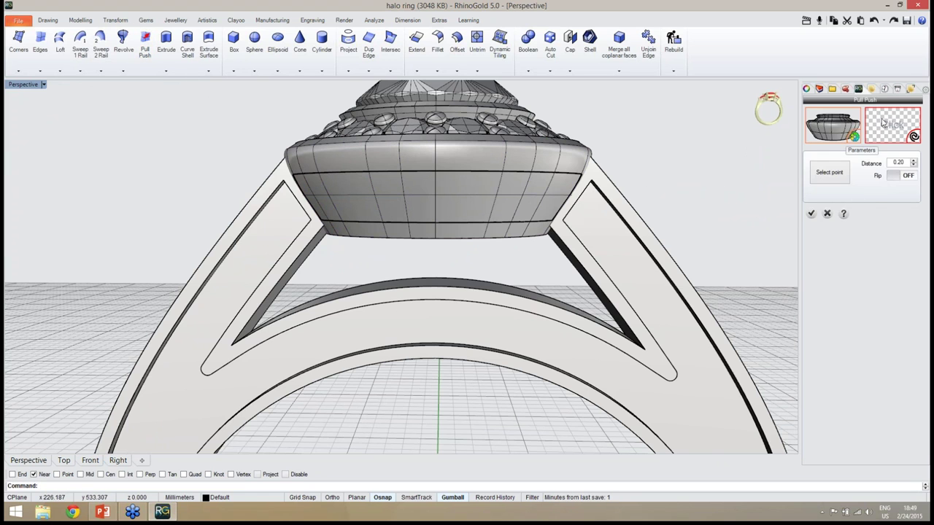
left_click(883, 123)
left_click(477, 229)
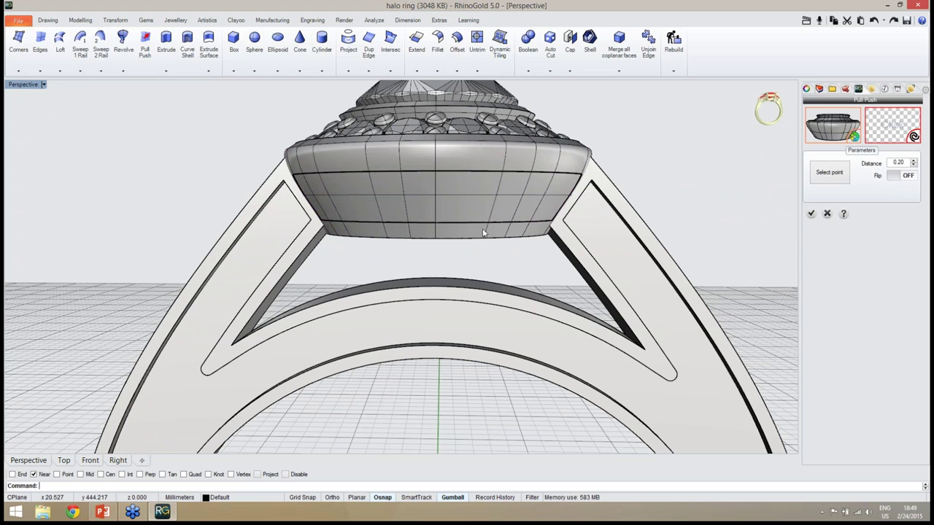
left_click(914, 162)
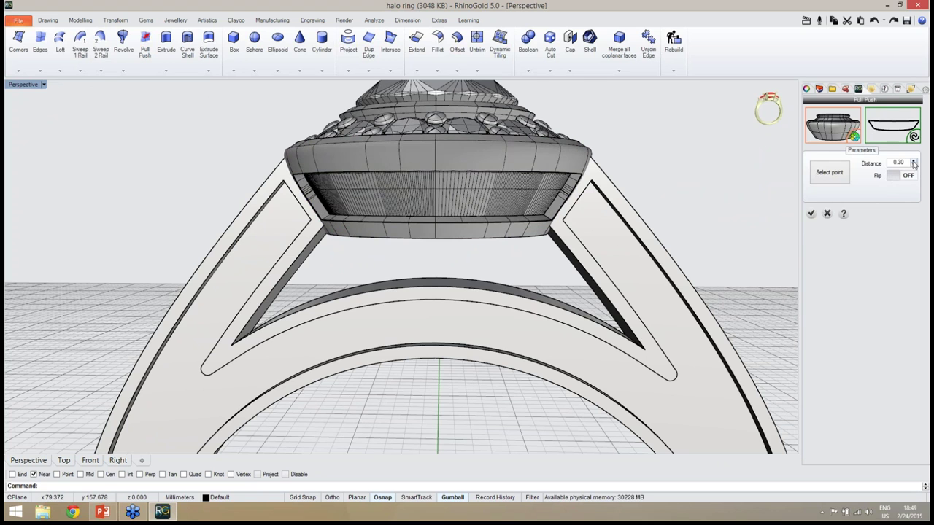
left_click(810, 214)
- Show the whole ring in the perspective view with the rendered metal and gem display
right_click_drag(511, 292, 409, 300)
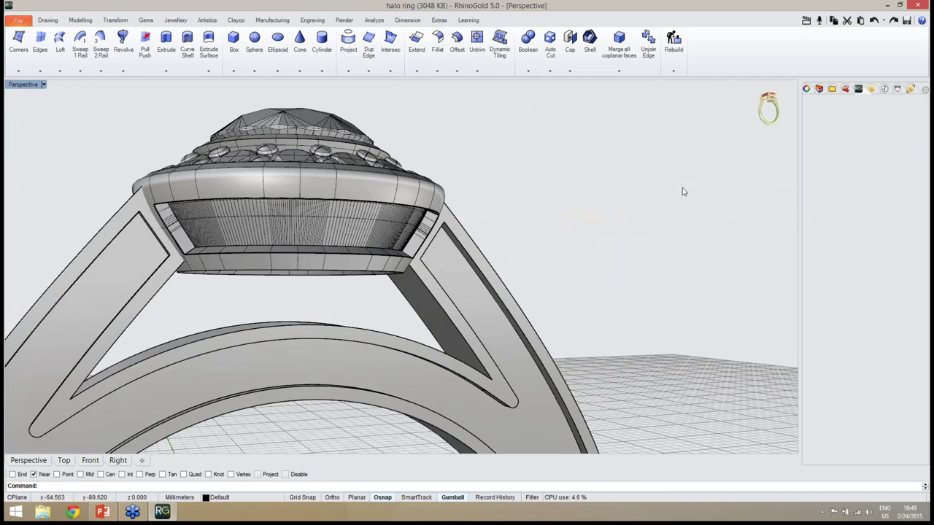
key("Return")
type("e")
key("Return")
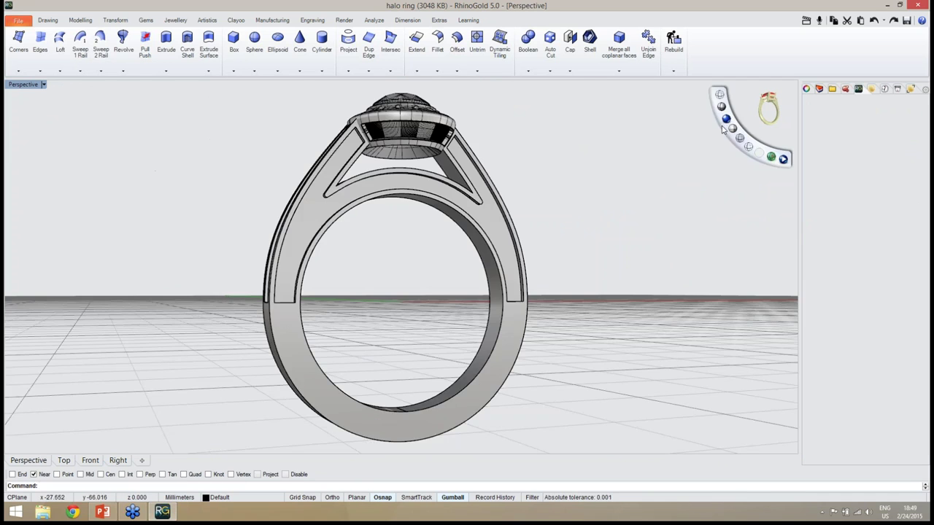
left_click(723, 124)
- Select all the curves on the ring and move them to the curves layer
right_click_drag(642, 204, 407, 298)
scroll(315, 248, "up", 4)
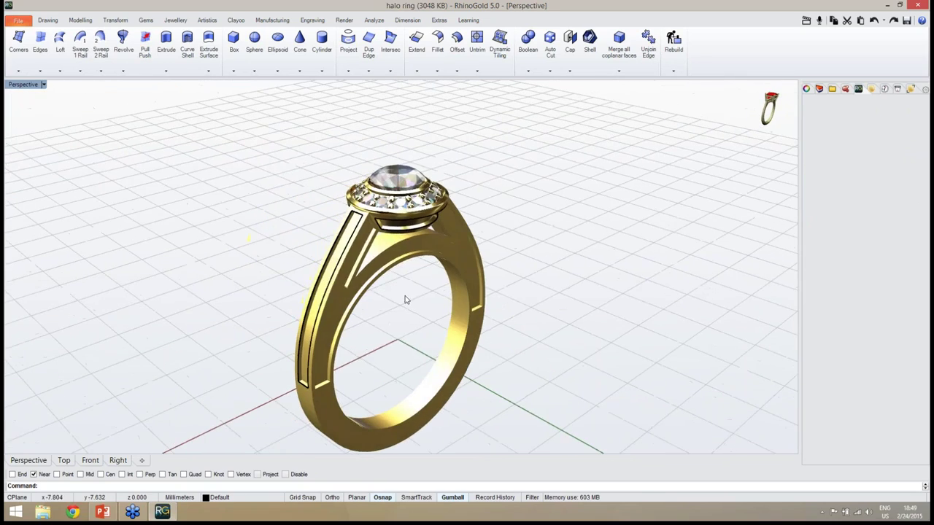
middle_click(412, 312)
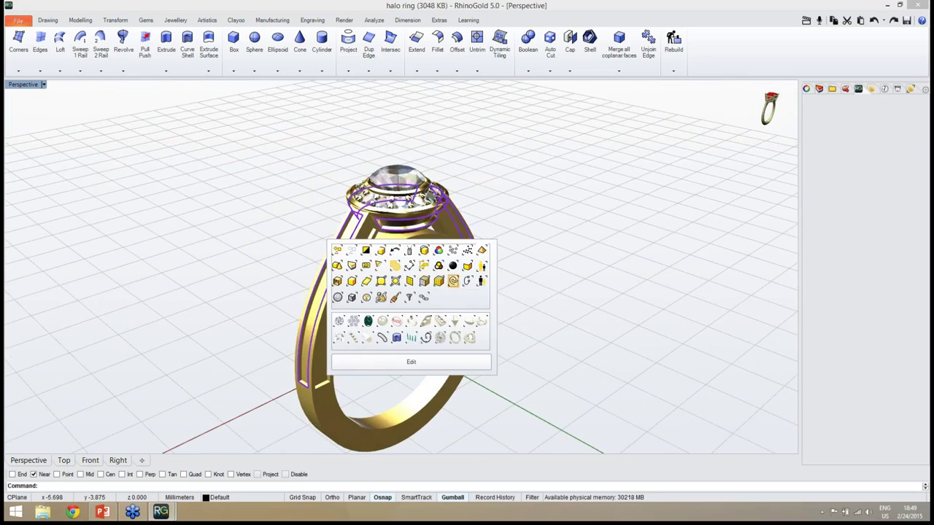
left_click(482, 292)
right_click_drag(537, 287, 555, 278)
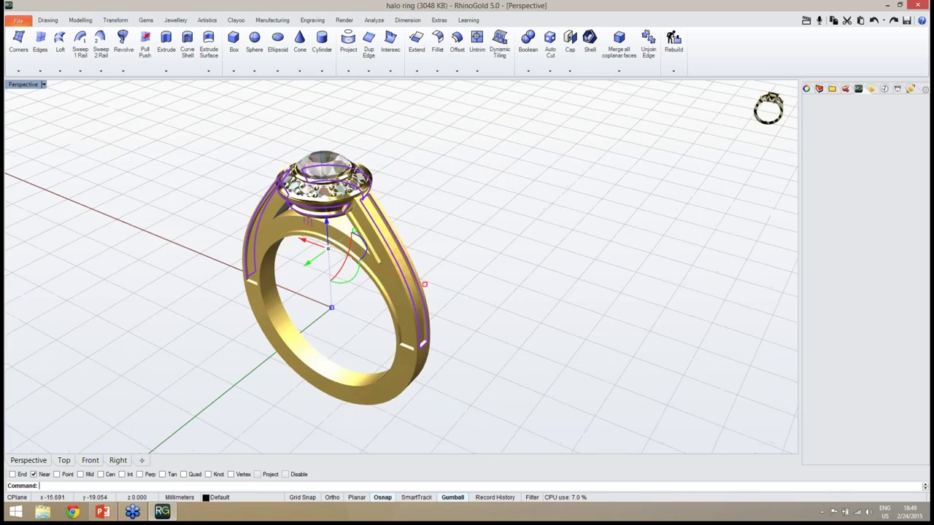
left_click(820, 89)
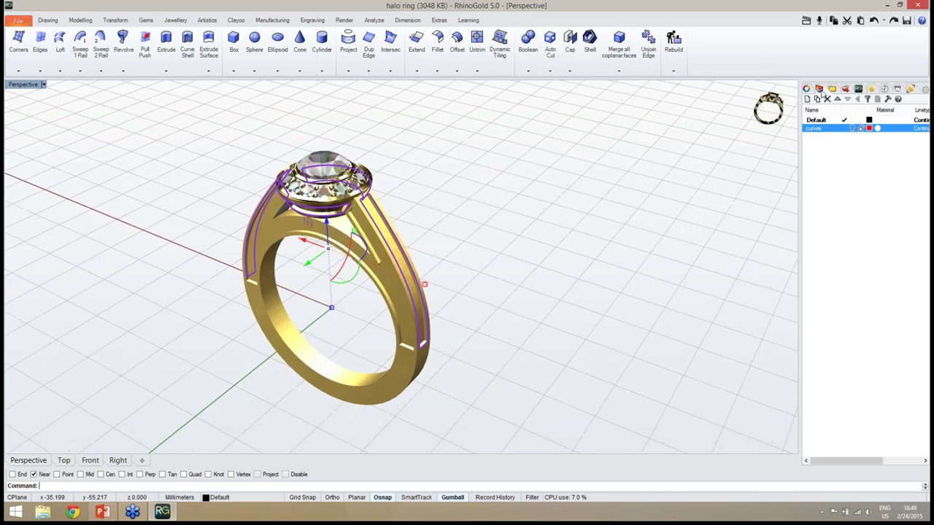
right_click(821, 132)
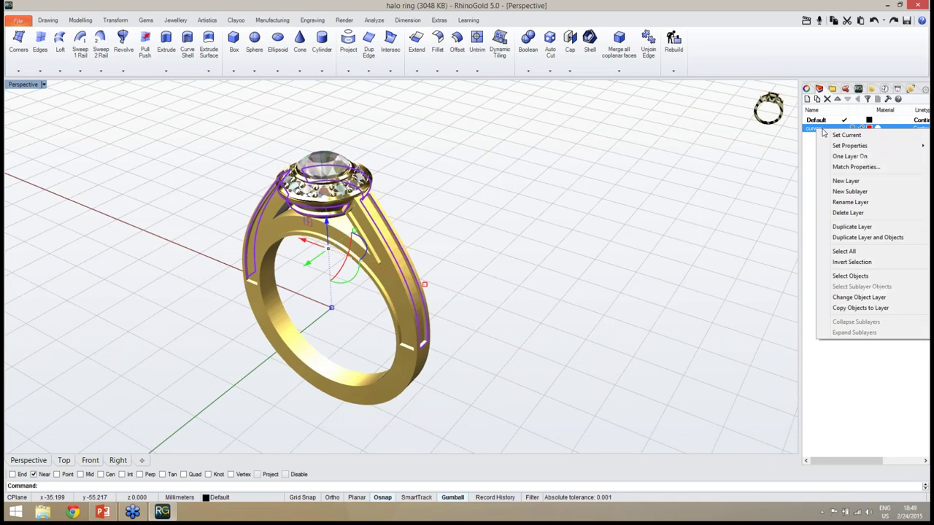
left_click(852, 298)
- Examine the recessed panels on the shank and under the halo head from several angles
right_click_drag(620, 321, 496, 259)
scroll(314, 156, "up", 6)
right_click_drag(314, 156, 251, 208)
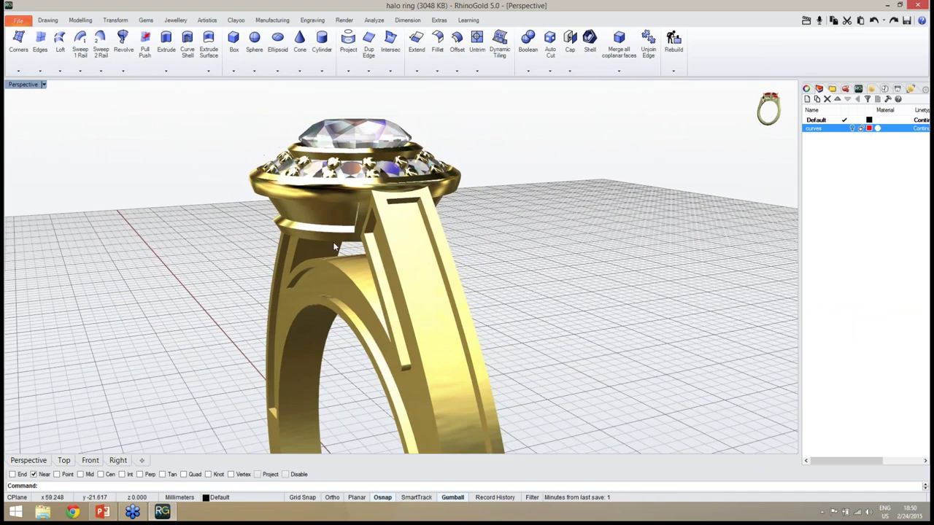
right_click_drag(317, 264, 437, 178)
scroll(420, 248, "up", 3)
right_click_drag(421, 248, 401, 242)
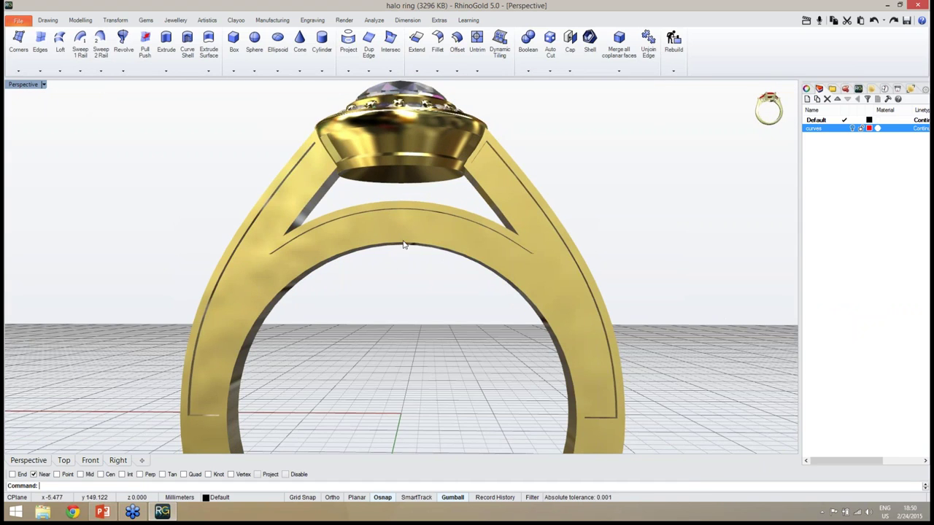
right_click_drag(401, 292, 401, 248)
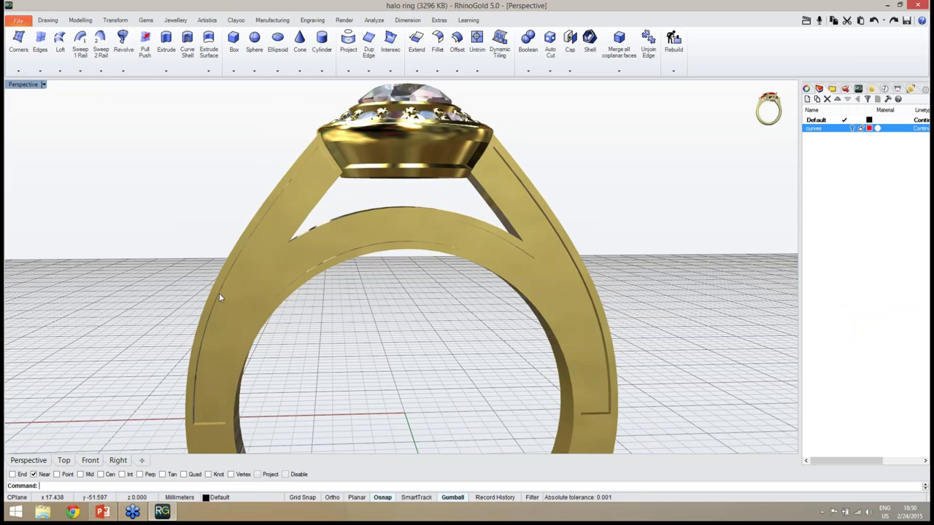
- Create a brilliant-cut diamond in the front view with Gem Studio and set its diameter to 1.80
left_click(91, 460)
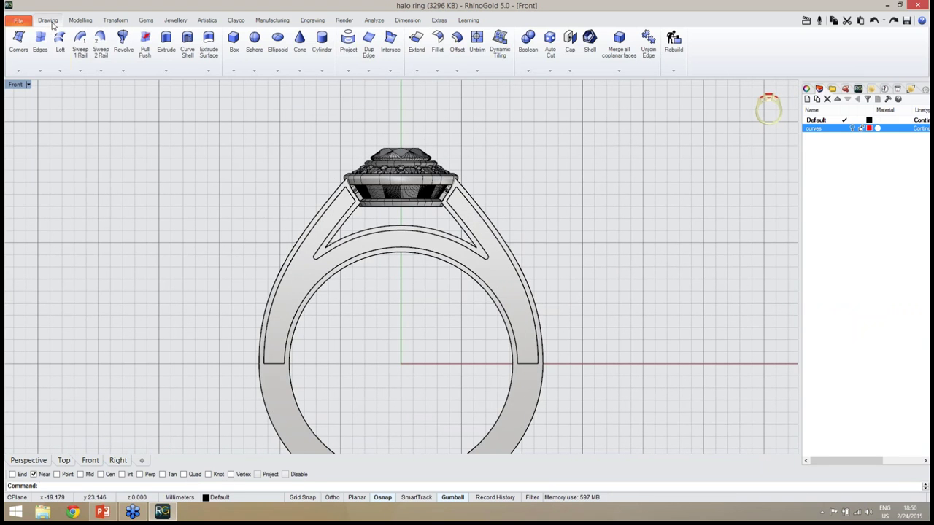
left_click(146, 20)
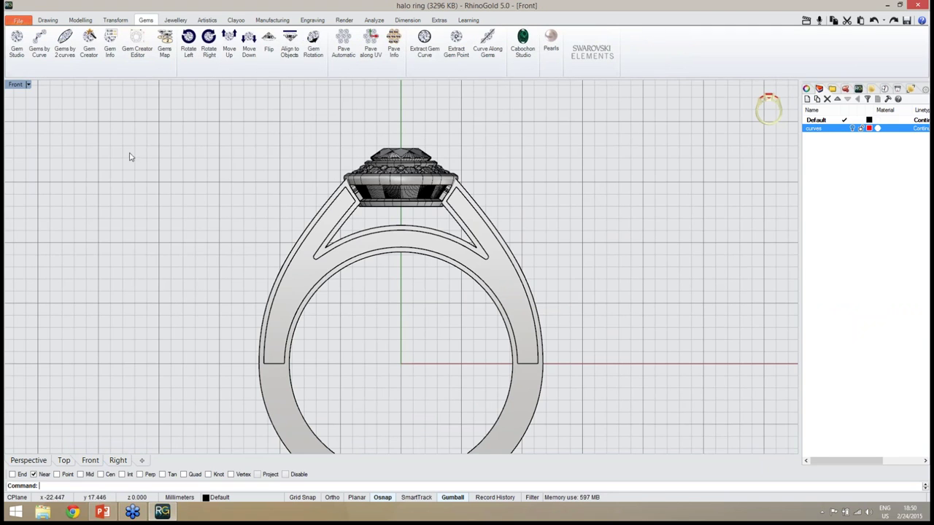
left_click(16, 43)
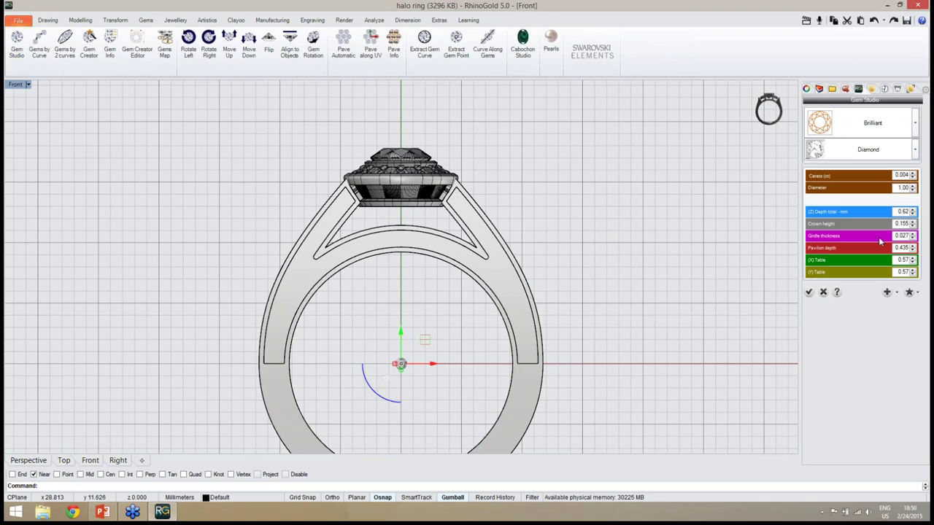
left_click_drag(897, 188, 919, 187)
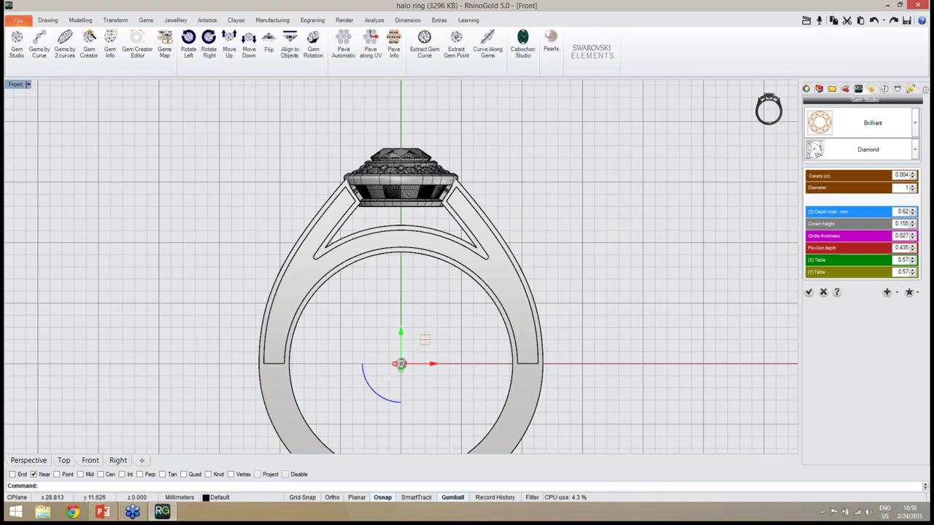
key("Return")
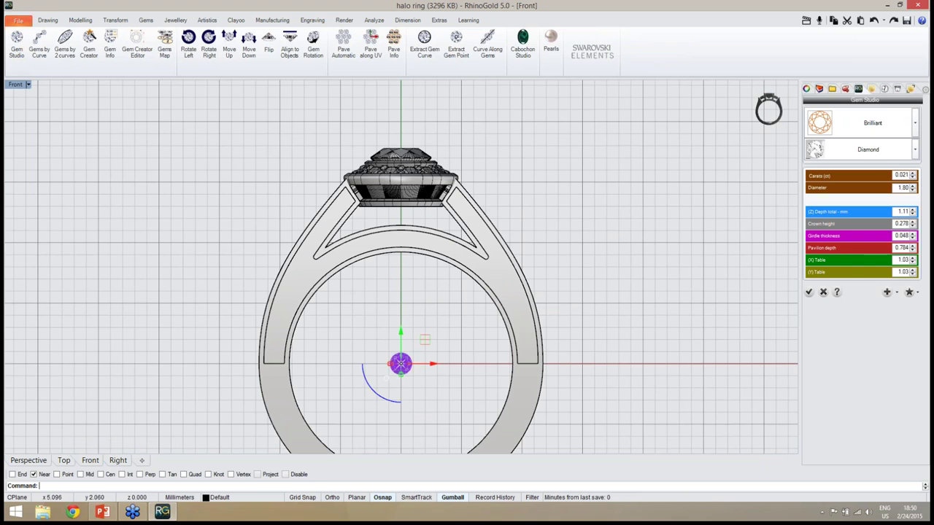
- Move the new diamond vertically to the middle of the arch below the halo head
right_click_drag(404, 339, 410, 356)
left_click_drag(409, 355, 406, 225)
scroll(406, 225, "up", 4)
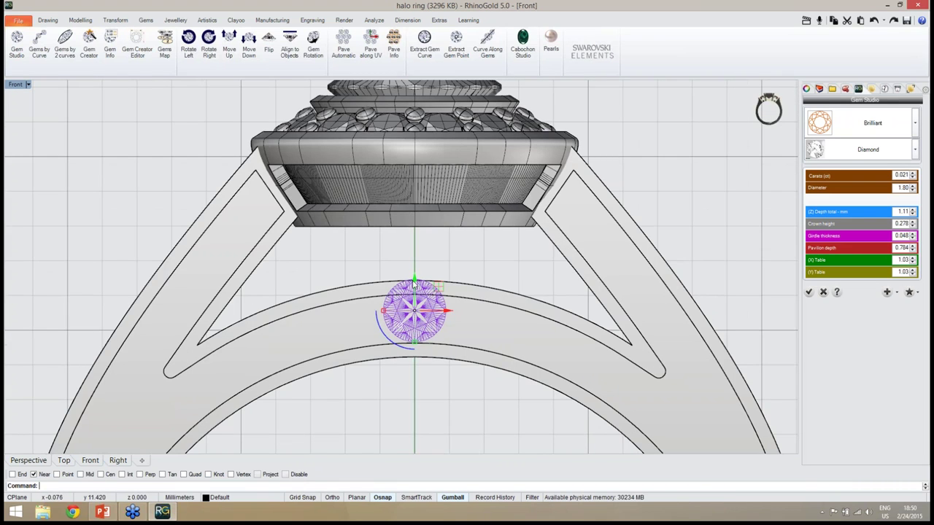
left_click_drag(413, 285, 415, 282)
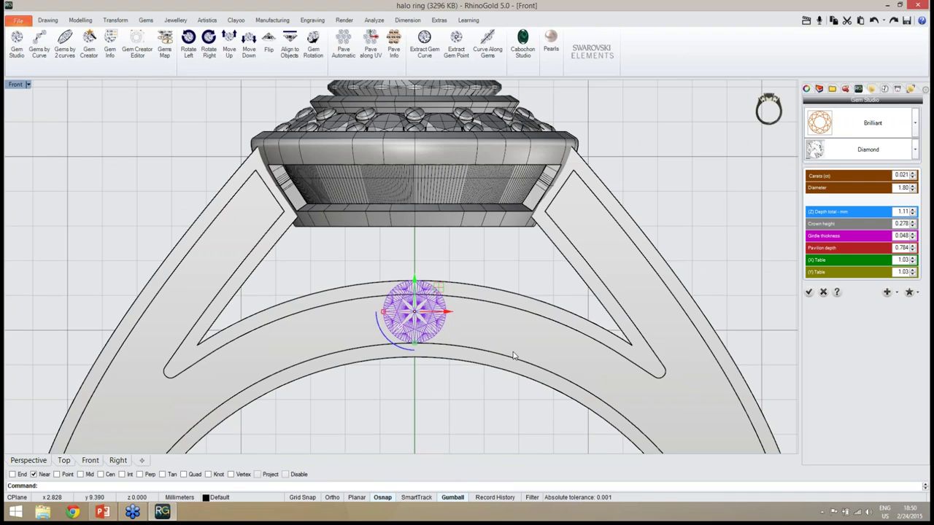
- Shift the diamond sideways about 1.4 mm in the right view so it sits at the arch's outer face, and accept the gem
scroll(369, 381, "down", 5)
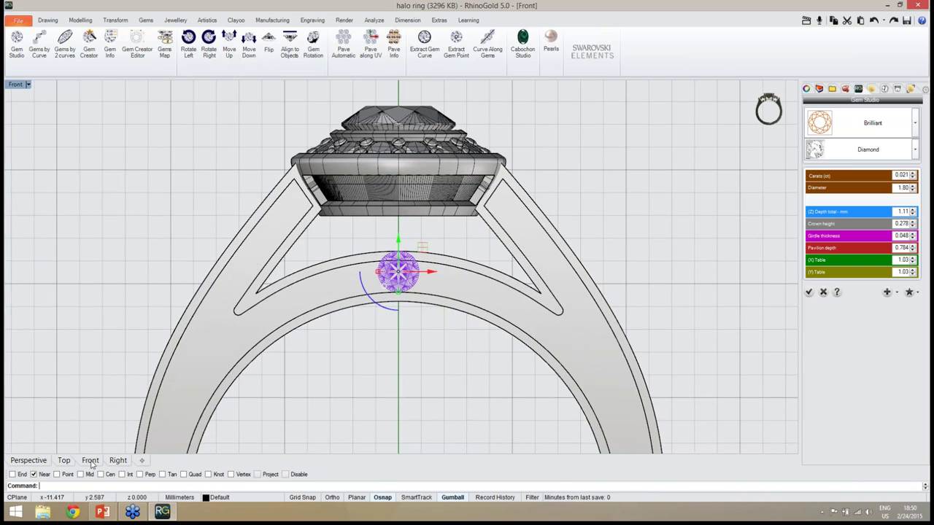
left_click(118, 460)
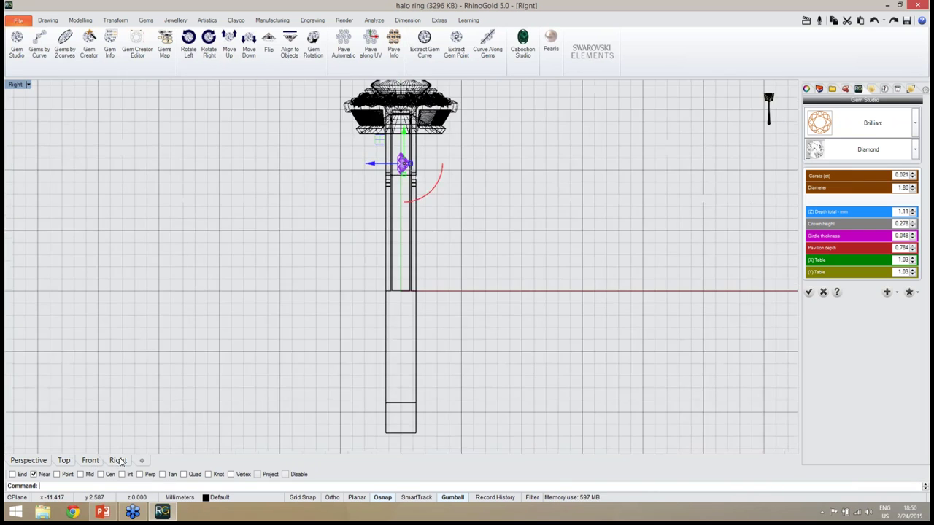
scroll(345, 316, "up", 4)
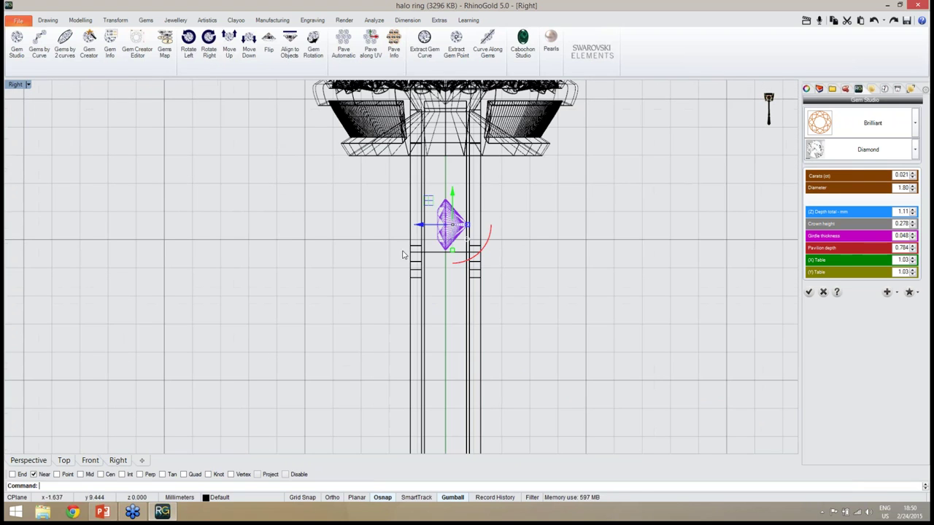
left_click_drag(425, 227, 386, 231)
key("alt")
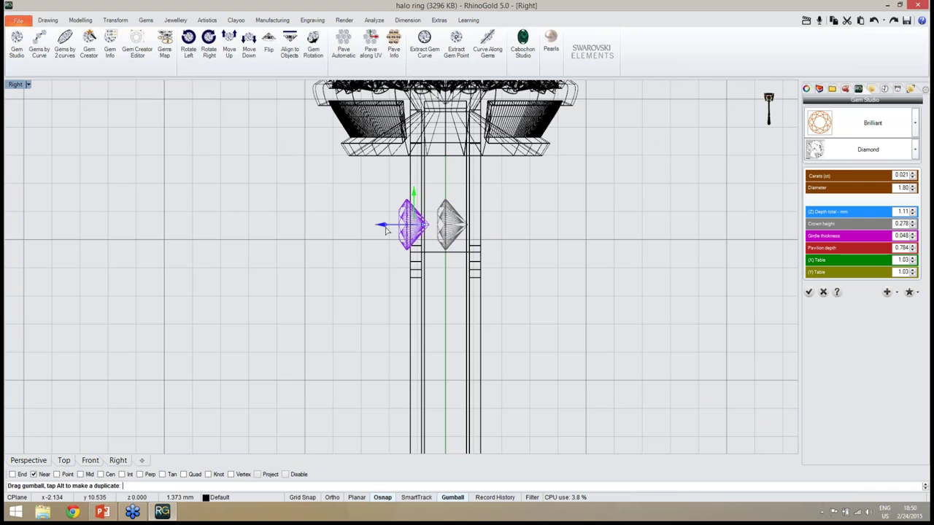
left_click_drag(386, 230, 388, 231)
left_click(824, 293)
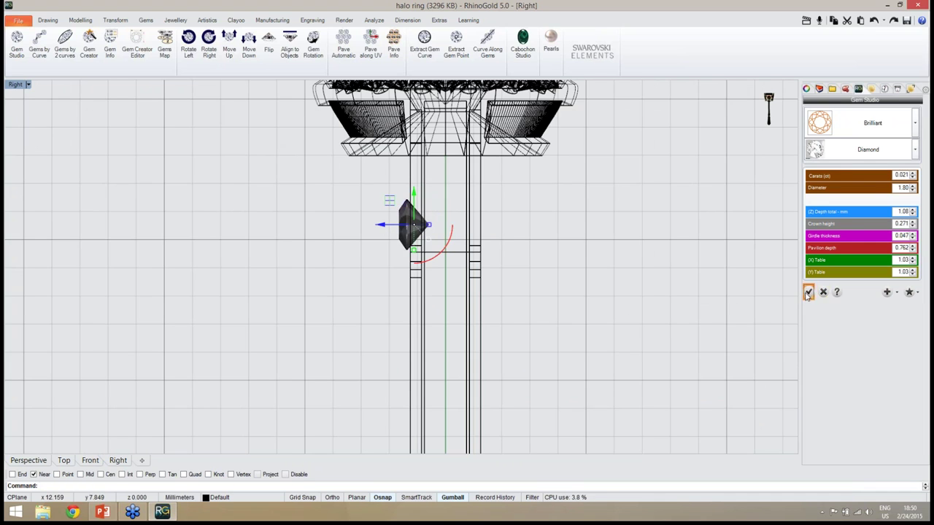
left_click(808, 292)
- Select the small diamond on the arch below the halo head and create a bezel around it with Bezel Studio
left_click(27, 461)
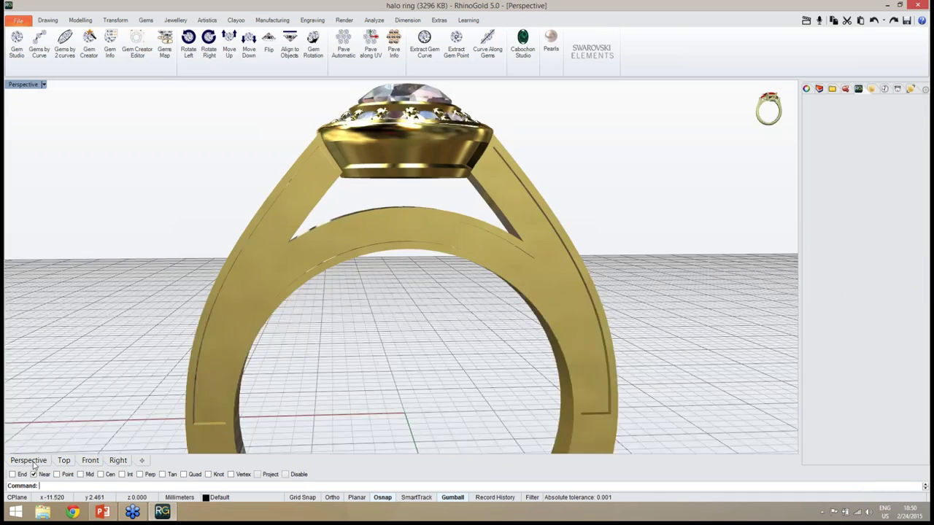
right_click_drag(409, 299, 684, 289)
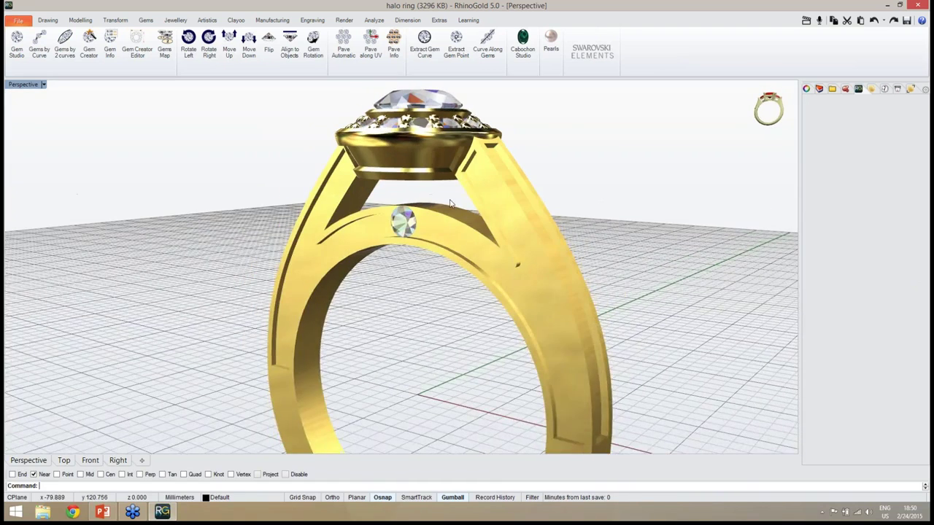
scroll(407, 217, "up", 5)
left_click(408, 222)
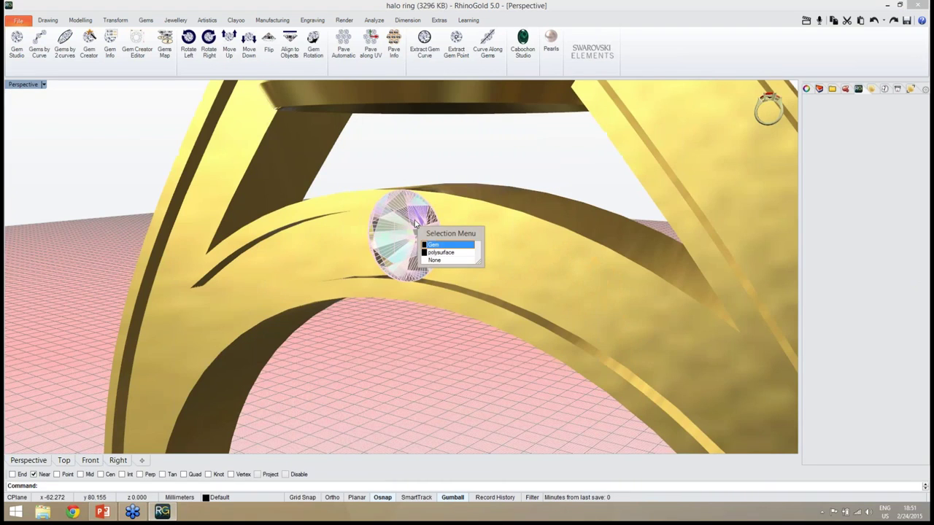
left_click(446, 245)
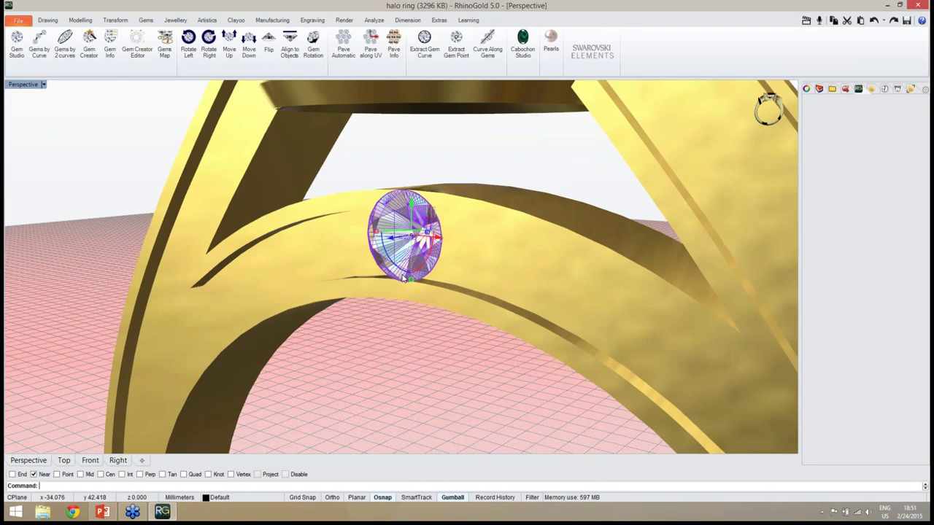
left_click(162, 23)
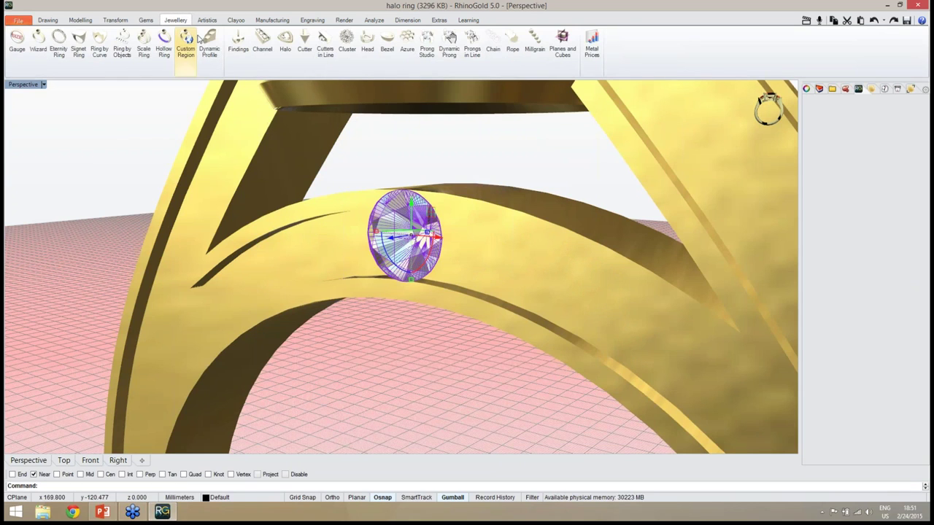
left_click(387, 44)
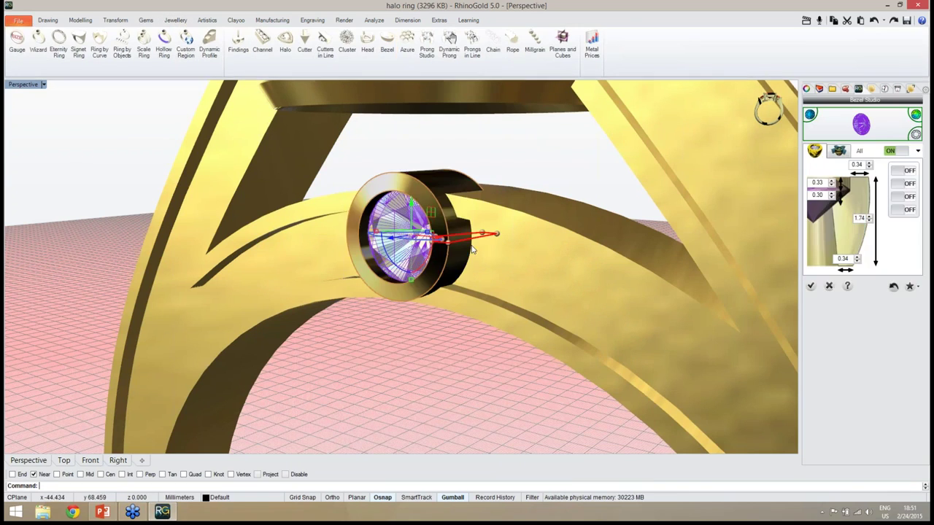
- Widen the bezel's upper wall thickness to about 0.43 mm by moving the outer rim point of its profile
right_click_drag(474, 251, 453, 266)
left_click_drag(458, 239, 466, 238)
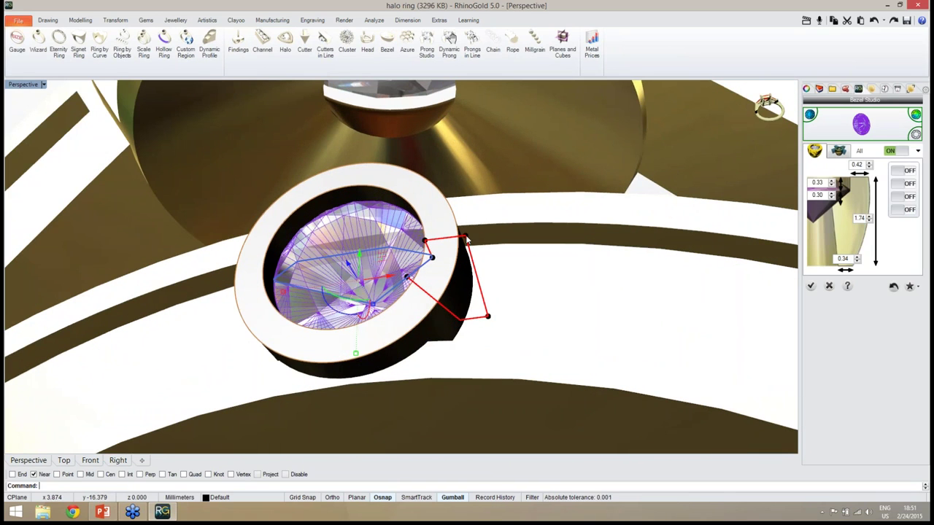
right_click_drag(467, 240, 396, 370)
right_click_drag(406, 408, 430, 380)
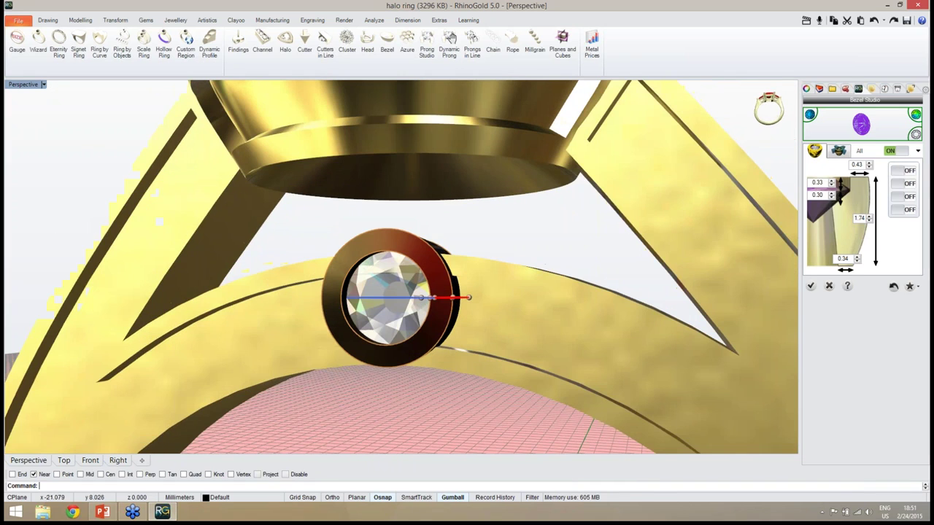
- Turn on the rounded rim for the bezel and adjust the profile's seat height beside the gem to about 0.31 mm
left_click(910, 171)
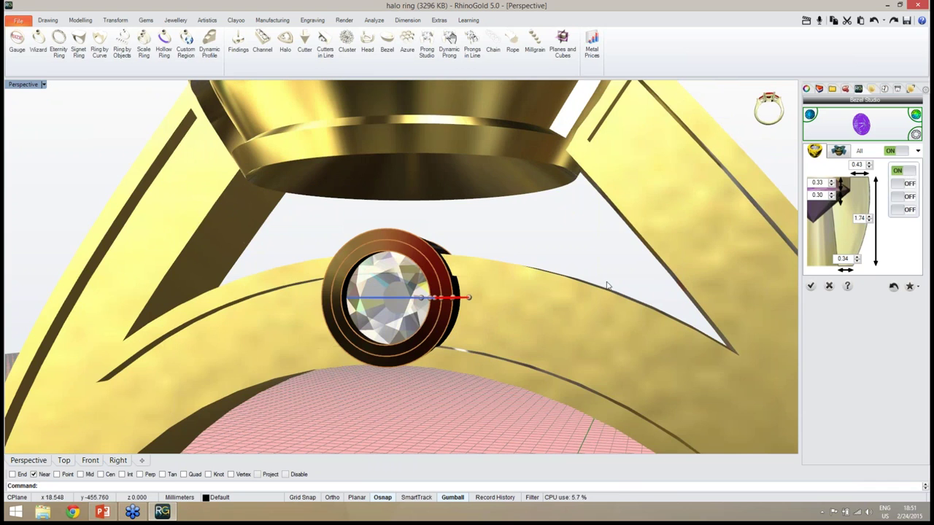
right_click_drag(553, 292, 453, 276)
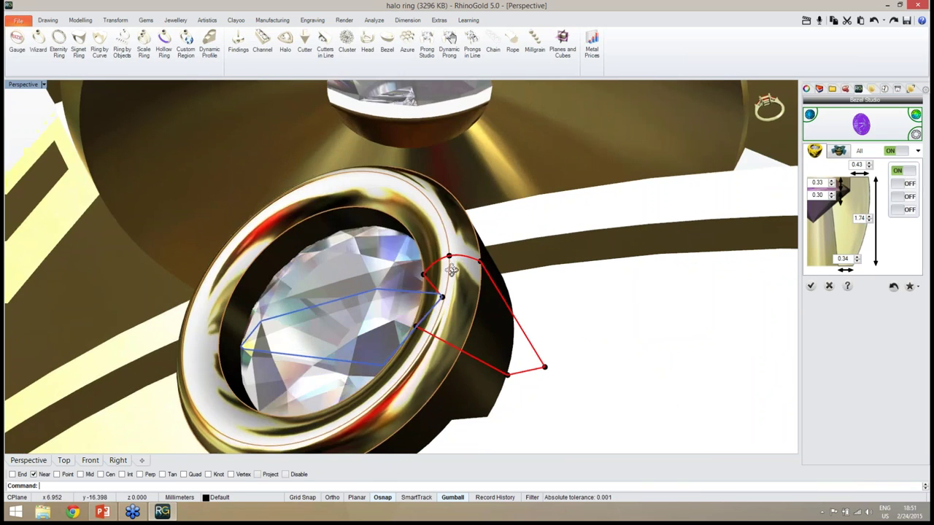
right_click_drag(452, 267, 773, 319)
scroll(420, 272, "up", 5)
scroll(417, 382, "up", 5)
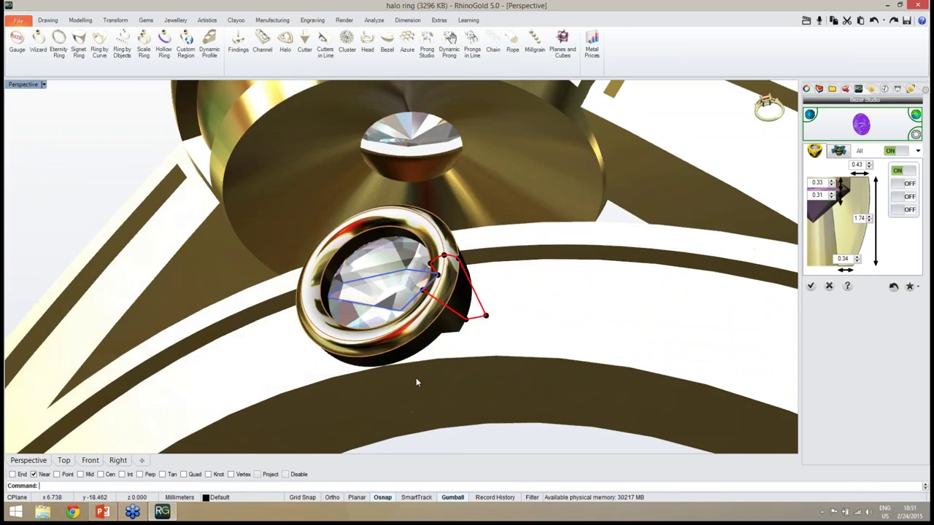
- Check the bezel's depth through the arch in the top and perspective views, and accept the bezel
right_click_drag(413, 375, 424, 439)
scroll(419, 366, "down", 5)
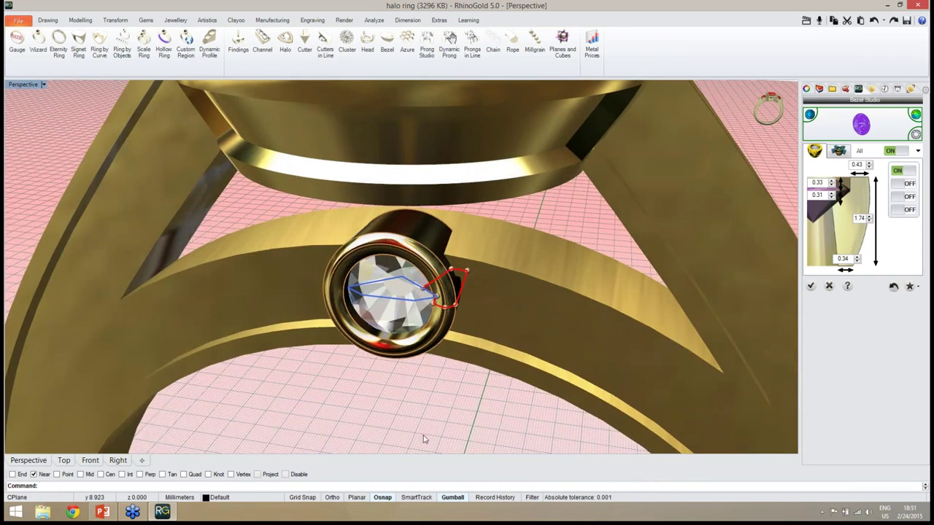
left_click(70, 460)
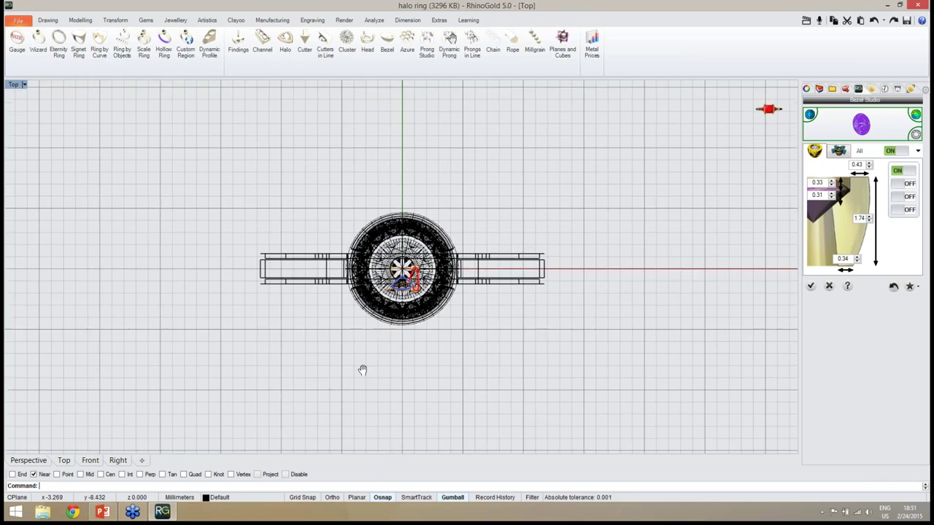
scroll(362, 371, "up", 4)
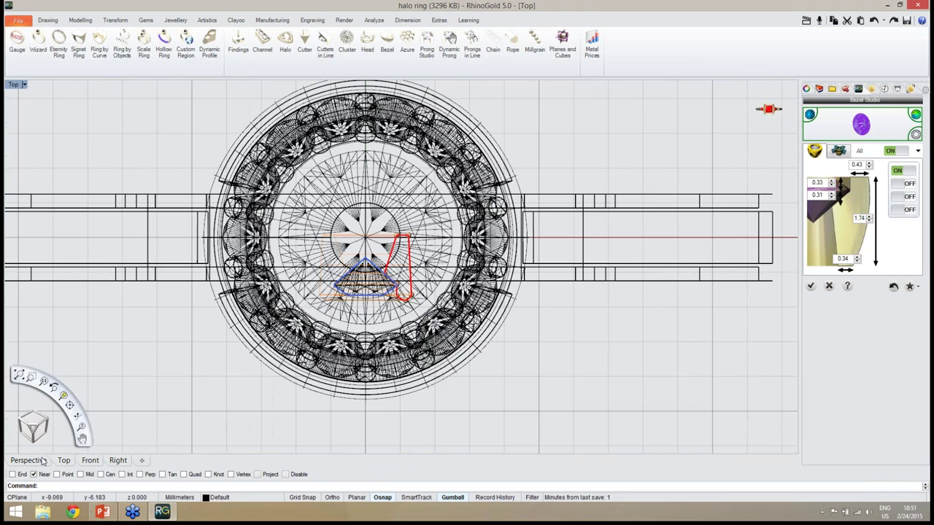
left_click(41, 460)
right_click_drag(344, 369, 270, 381)
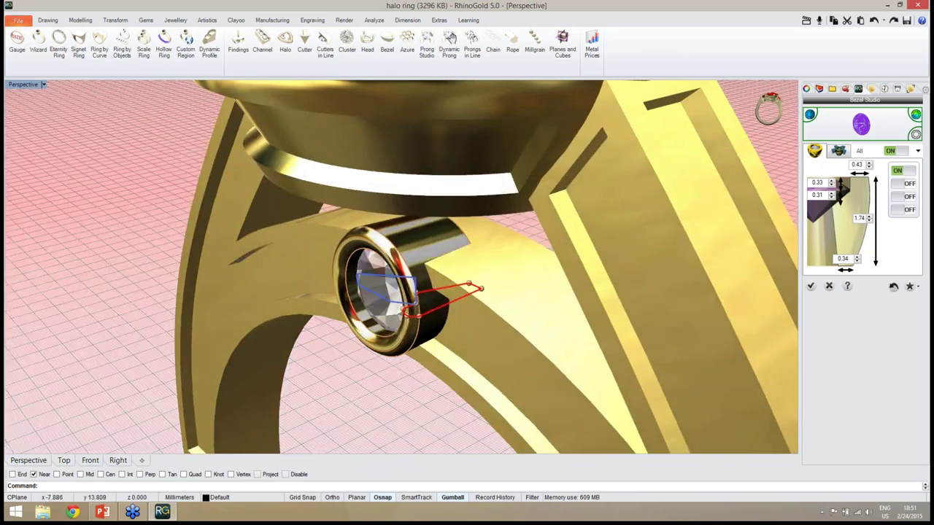
left_click(811, 286)
- Mirror the small diamond together with its bezel to the opposite face of the ring
scroll(425, 294, "down", 5)
mouse_move(425, 294)
right_mouse_down()
mouse_move(456, 304)
mouse_move(427, 309)
right_mouse_up()
scroll(446, 305, "up", 5)
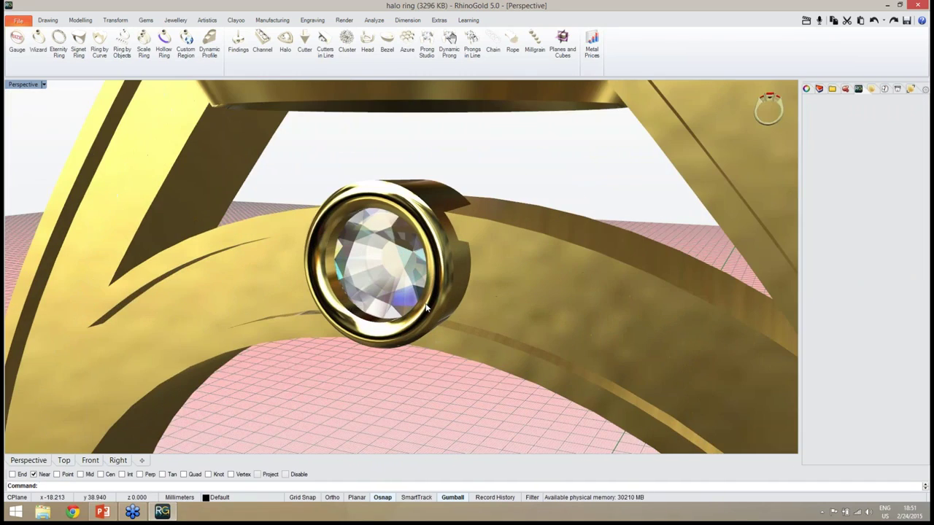
left_click(429, 307)
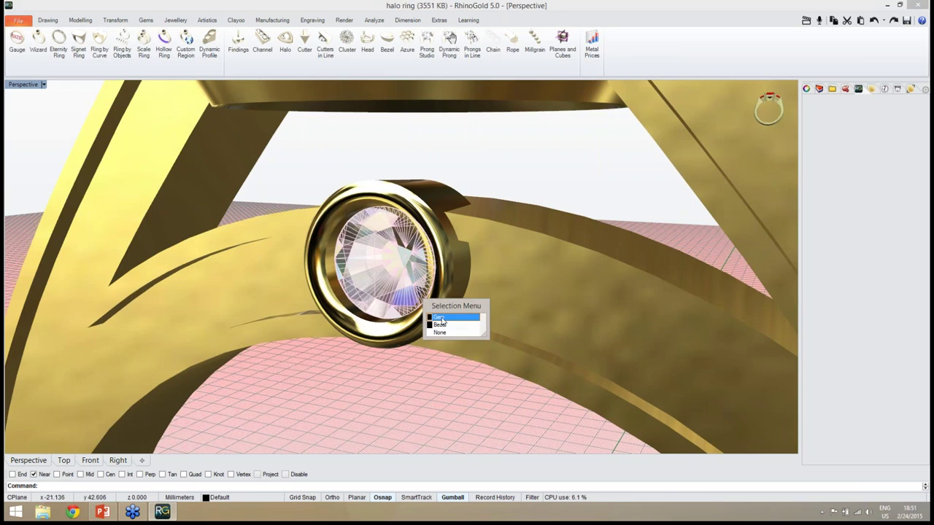
left_click(441, 324)
scroll(431, 325, "down", 6)
right_click_drag(430, 322, 372, 365)
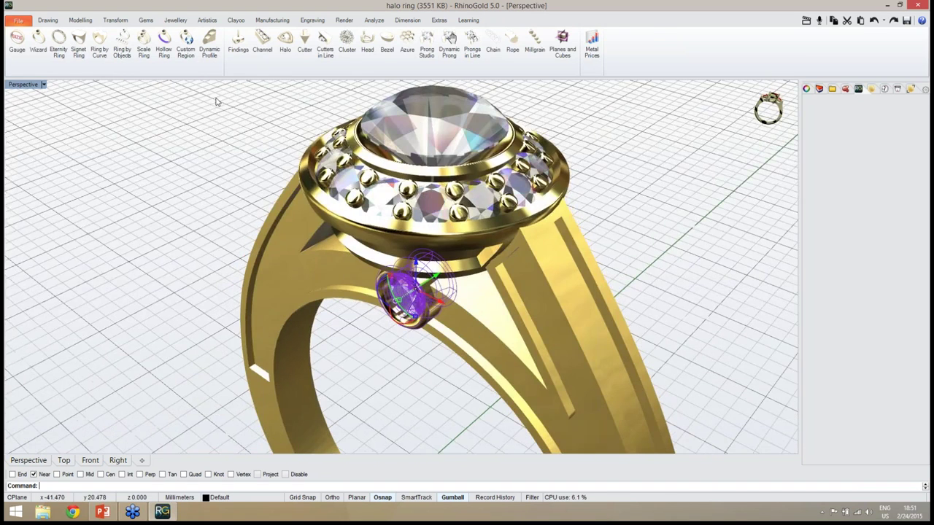
left_click(115, 20)
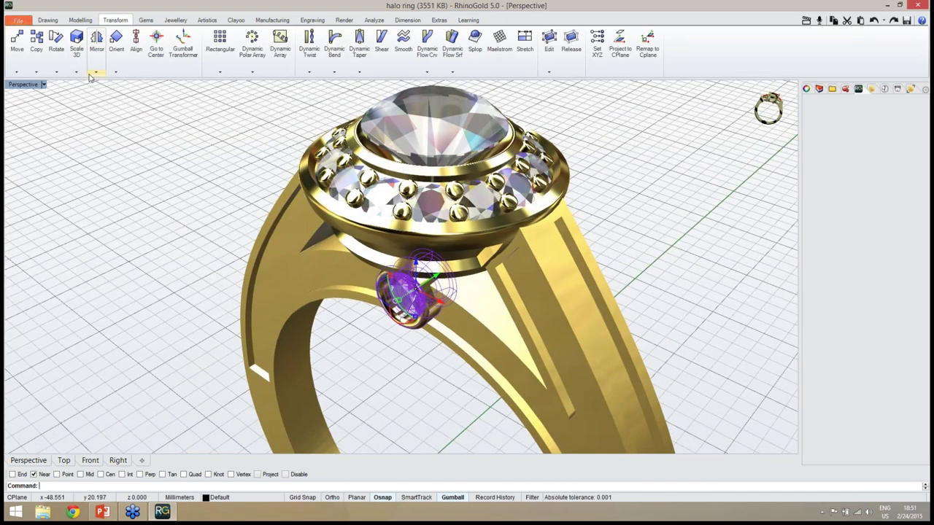
left_click(90, 76)
left_click(124, 102)
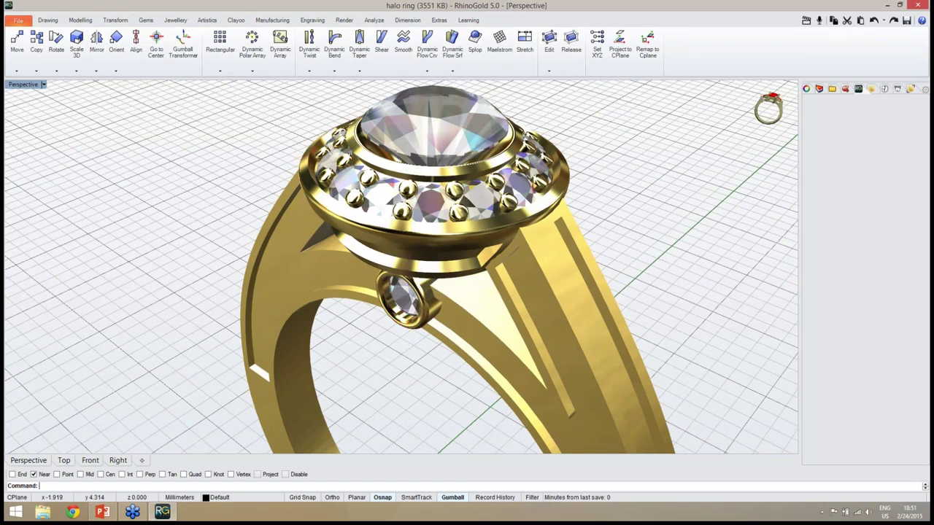
- Examine how the bezel-set diamond sits in the arch under the halo head from several angles and distances
right_click_drag(409, 321, 378, 246)
scroll(399, 283, "up", 5)
scroll(431, 252, "down", 6)
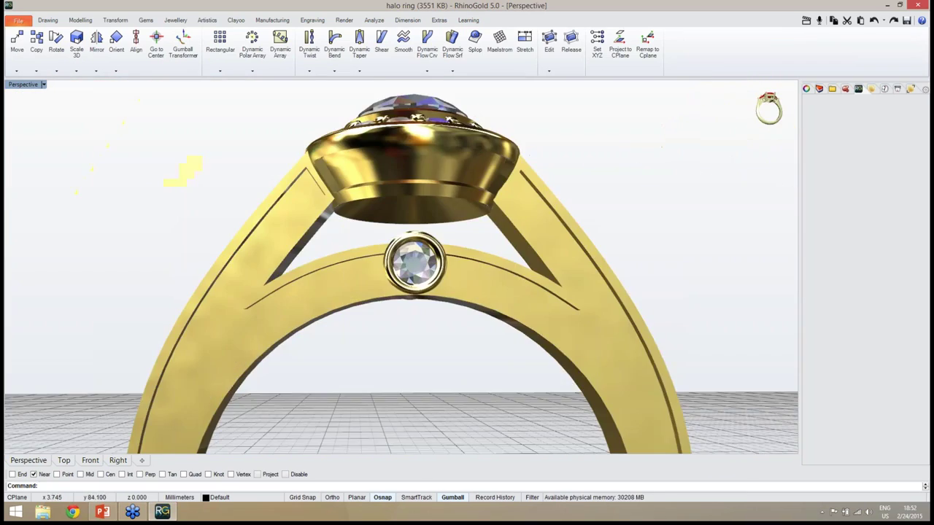
scroll(419, 319, "up", 4)
right_click_drag(417, 298, 441, 259)
scroll(409, 277, "down", 5)
scroll(433, 270, "up", 3)
scroll(440, 259, "up", 4)
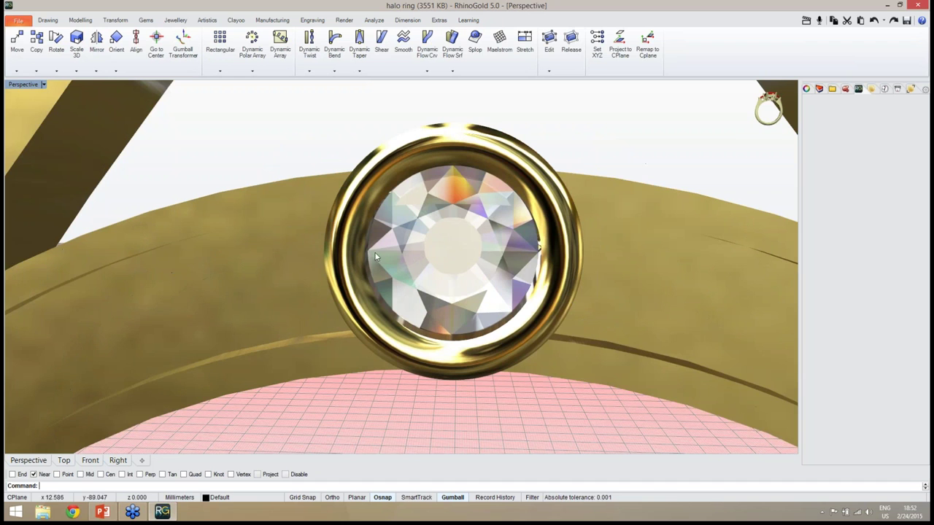
scroll(437, 272, "down", 6)
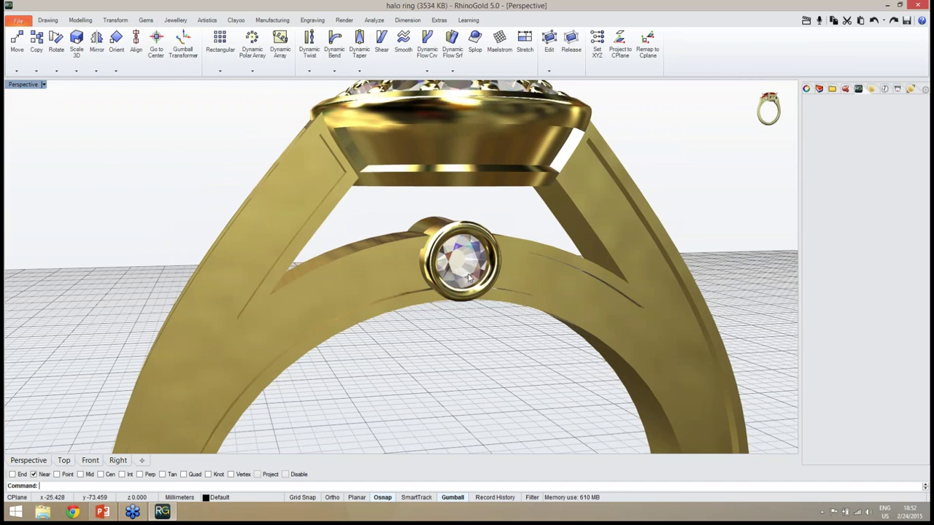
- Select the small diamonds on both faces of the arch and start creating gem cutters for them in Cutter Studio
left_click(470, 280)
left_click(495, 303)
mouse_move(495, 303)
right_mouse_down()
mouse_move(309, 281)
mouse_move(494, 298)
right_mouse_up()
left_click(341, 276, "shift")
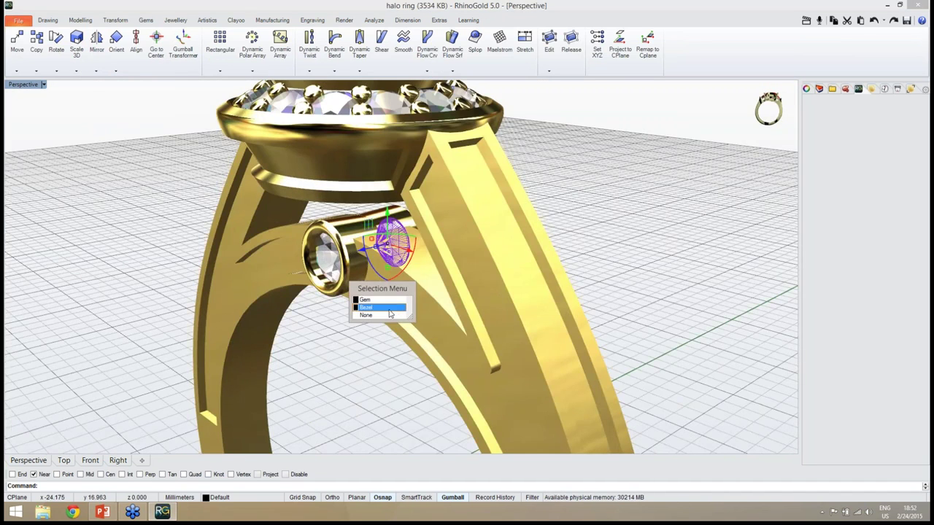
left_click(364, 298)
right_click_drag(298, 273, 264, 257)
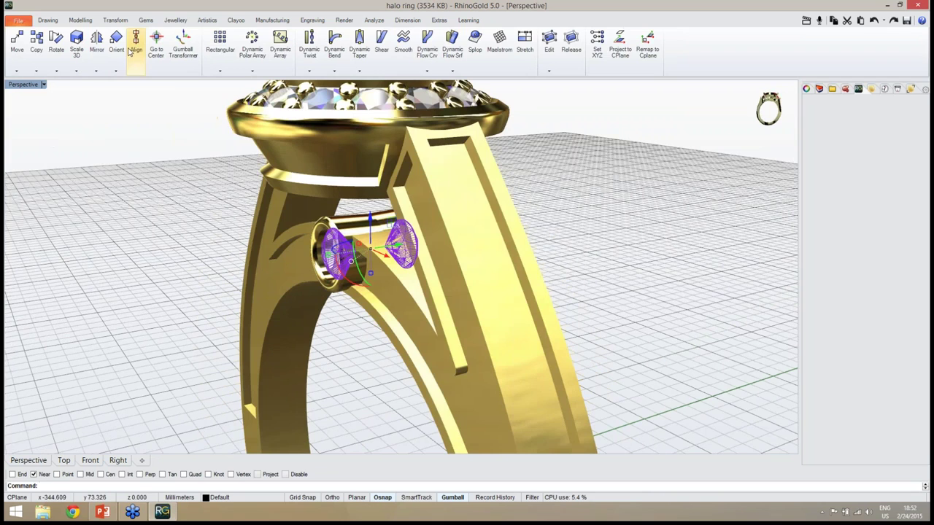
left_click(172, 23)
left_click(298, 64)
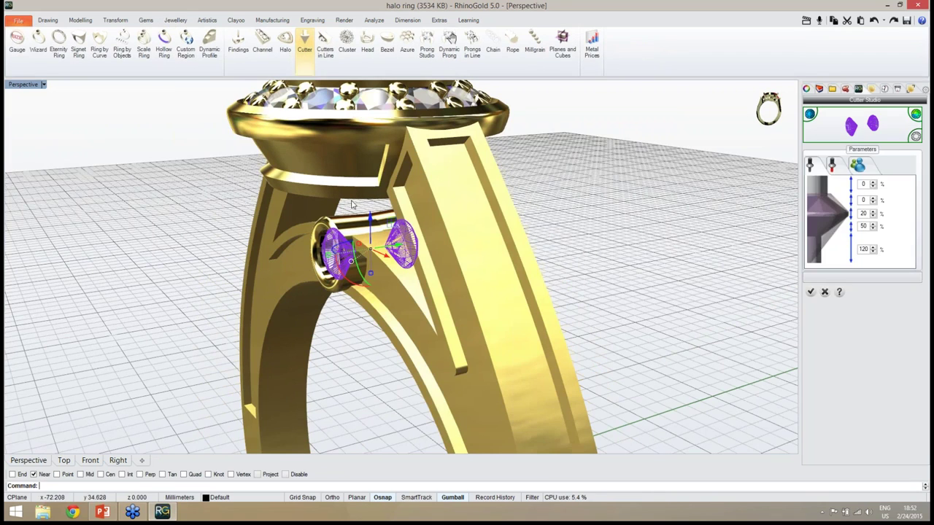
- Show the ring in wireframe with the Gumball off, focused on the two small diamonds and their cutter profiles
left_click(720, 95)
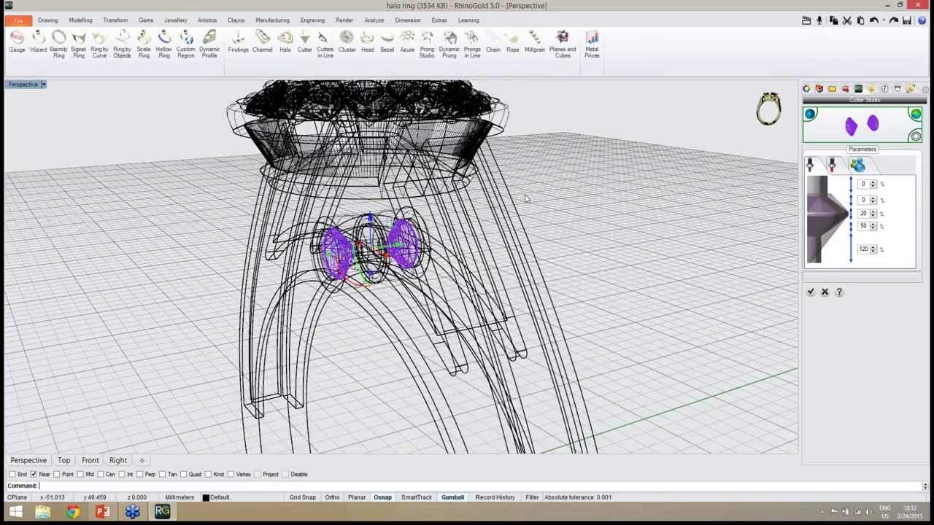
right_click_drag(528, 198, 508, 248)
scroll(374, 252, "up", 7)
scroll(427, 296, "up", 4)
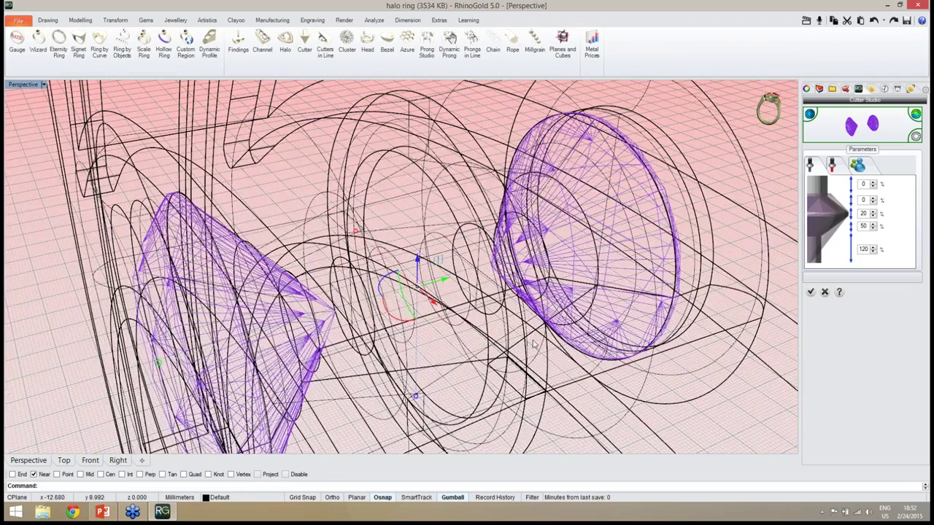
left_click(459, 498)
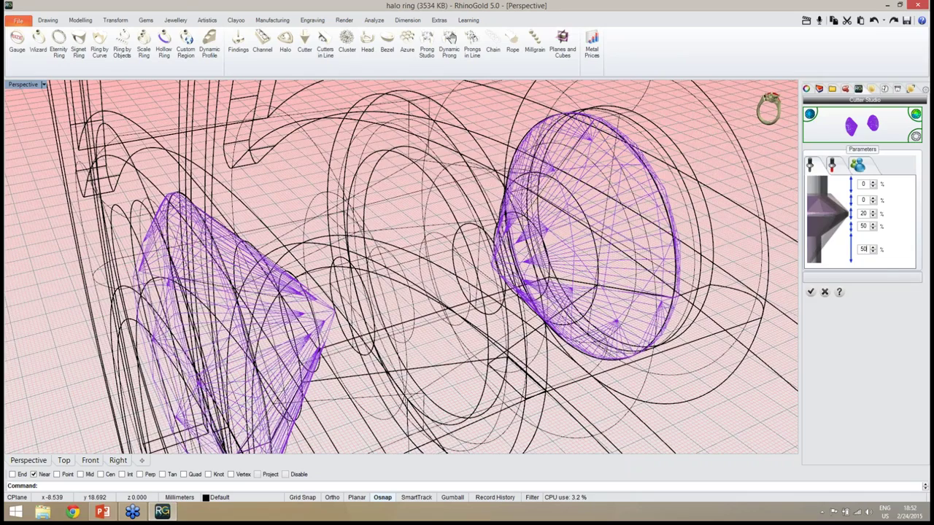
- Shorten the lowest section of the cutters to about 70%, accept them, and return the ring to rendered display
key("Return")
right_click_drag(588, 330, 412, 275)
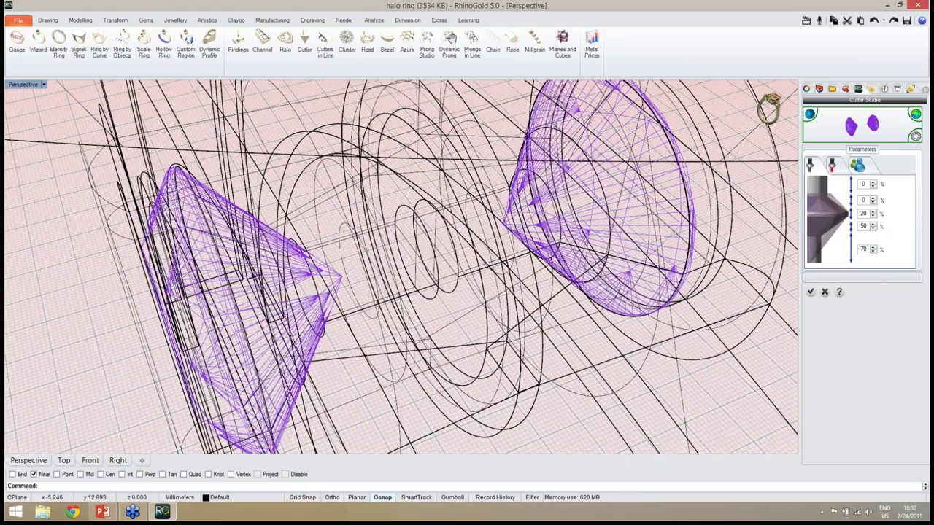
right_click_drag(507, 264, 456, 277)
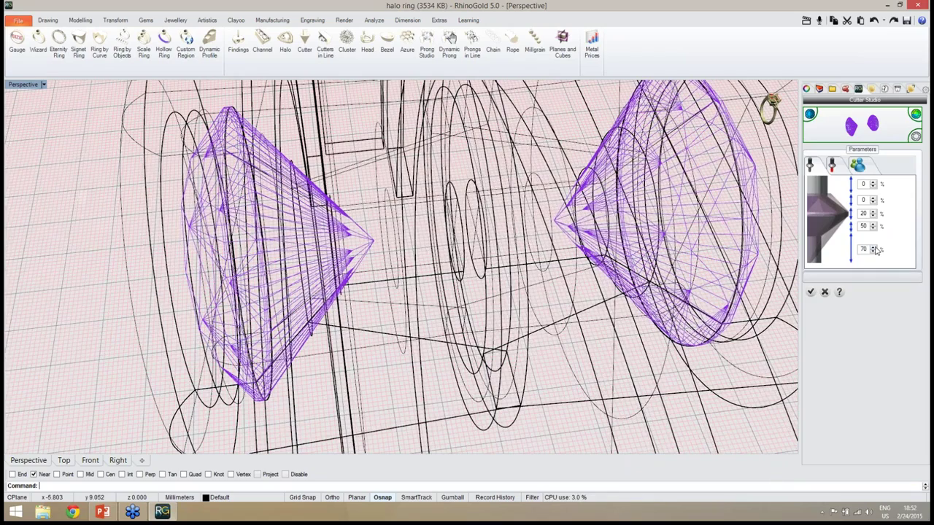
left_click(874, 248)
right_click_drag(575, 321, 701, 146)
left_click(811, 292)
left_click(727, 119)
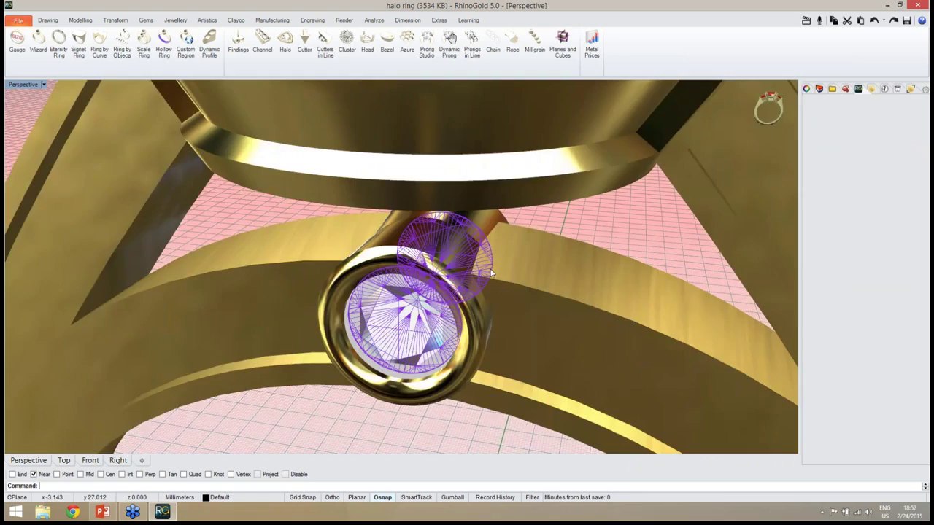
- Start a Boolean difference and choose the ring shank around the small bezels as the body to cut
right_click_drag(569, 190, 488, 241)
scroll(521, 230, "down", 7)
scroll(485, 294, "up", 8)
right_click_drag(488, 299, 510, 298)
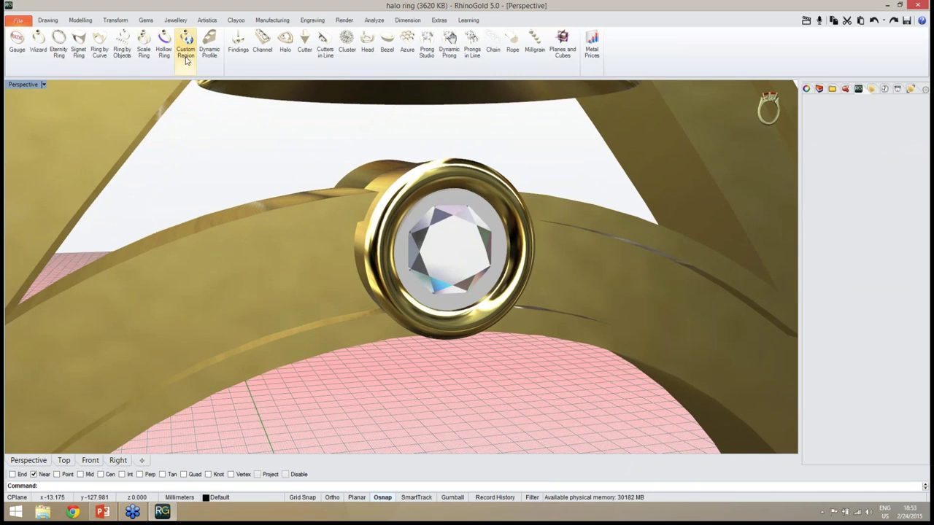
left_click(89, 22)
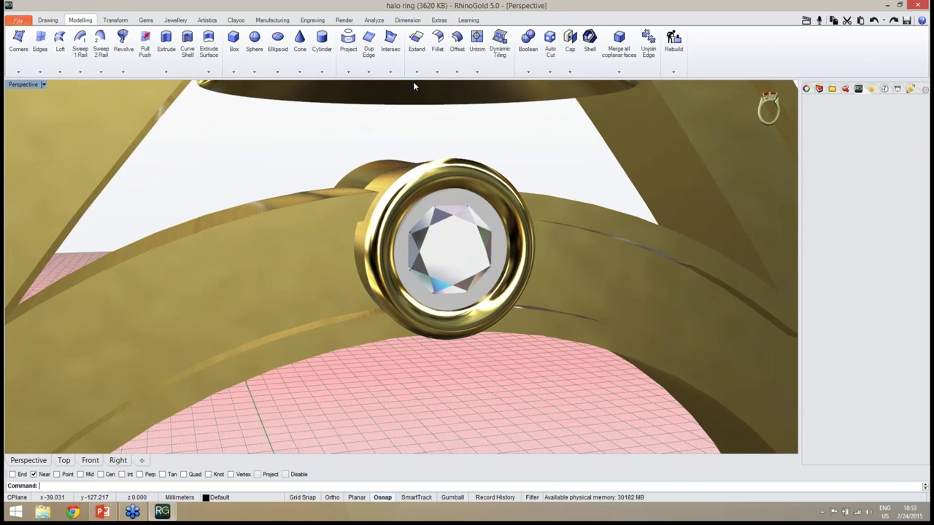
left_click(528, 38)
left_click(859, 142)
left_click(859, 142)
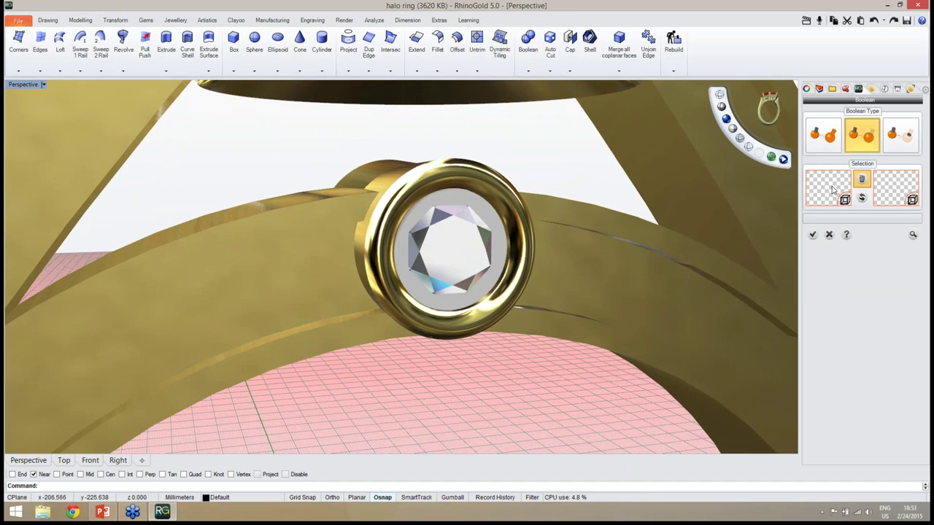
left_click(553, 283)
right_click(552, 283)
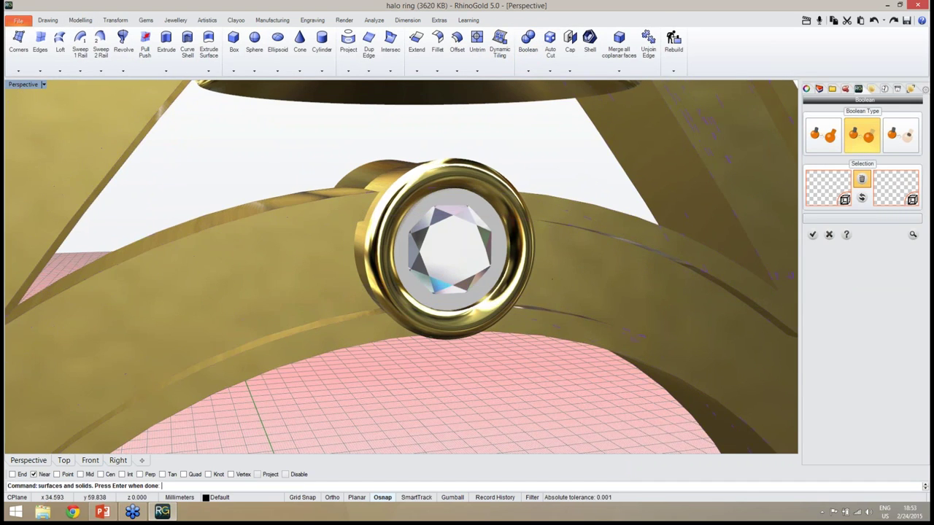
- Use the small diamonds' cutters as the cutting objects, set the display to Shaded, and accept the Boolean difference
left_click(892, 189)
left_click(490, 290)
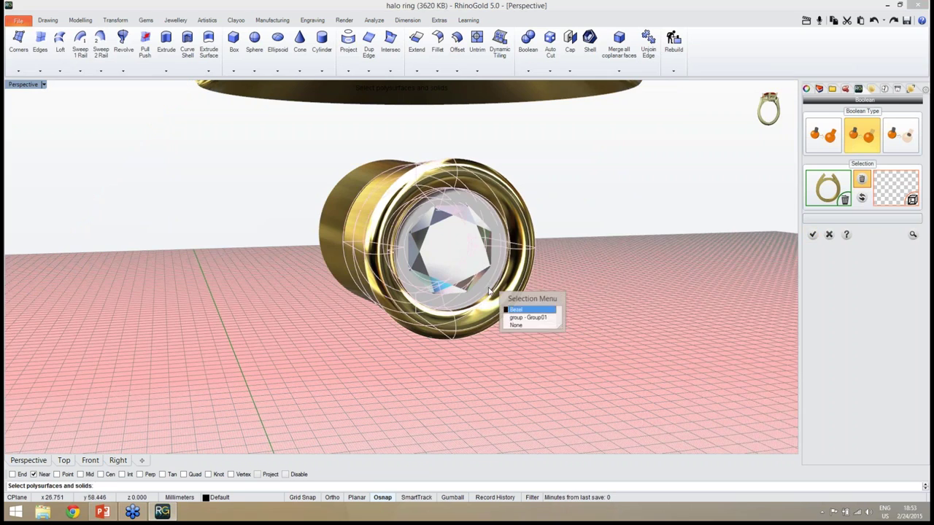
left_click(515, 311)
right_click_drag(514, 310, 594, 328)
right_click(595, 328)
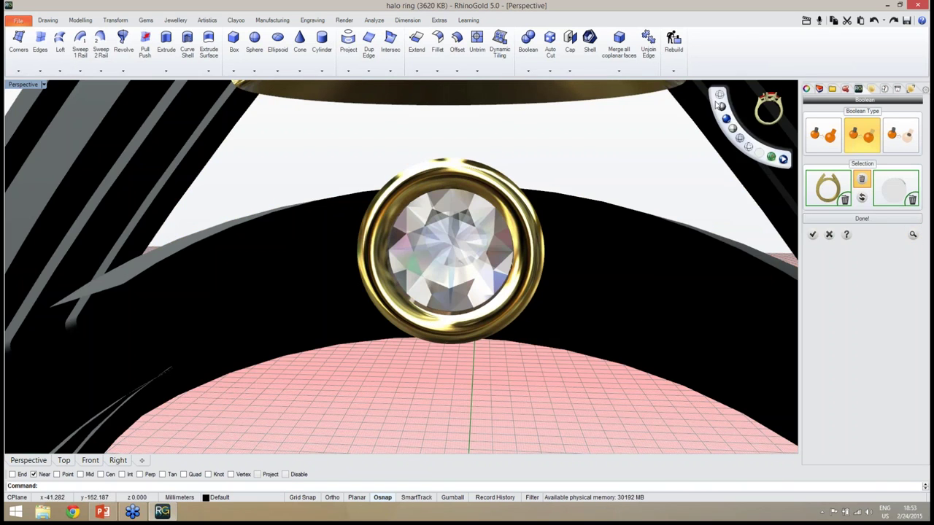
left_click(721, 107)
right_click_drag(703, 146, 648, 173)
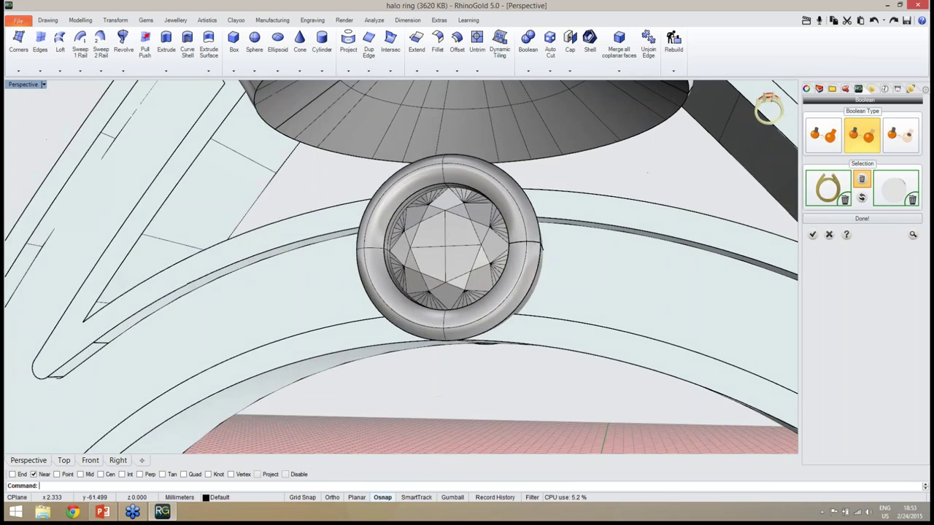
left_click(815, 237)
- Examine the small diamonds' seats and bezels in the arch under the head from several angles and distances
scroll(471, 254, "down", 9)
right_click_drag(471, 254, 544, 277)
scroll(525, 309, "up", 4)
scroll(451, 185, "down", 5)
right_click_drag(450, 184, 467, 270)
scroll(440, 187, "up", 5)
right_click_drag(409, 213, 457, 228)
scroll(559, 291, "down", 5)
right_click_drag(559, 291, 399, 263)
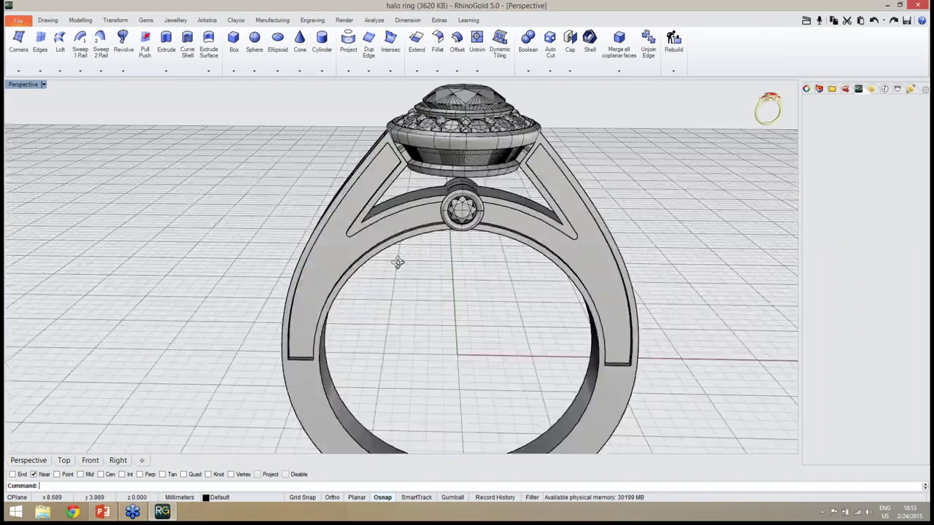
scroll(399, 263, "up", 2)
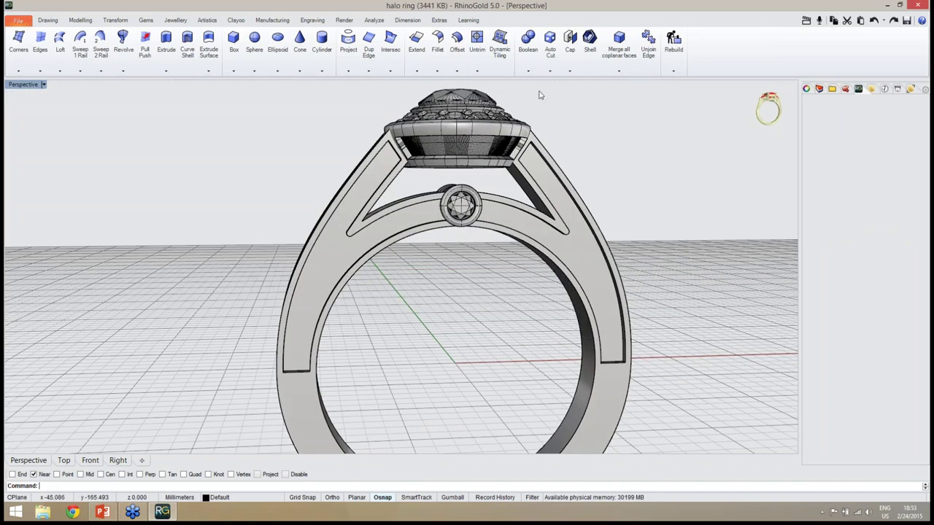
- Join the ring shank with the small bezels in the arch using a Boolean union, preview it and accept
left_click(528, 41)
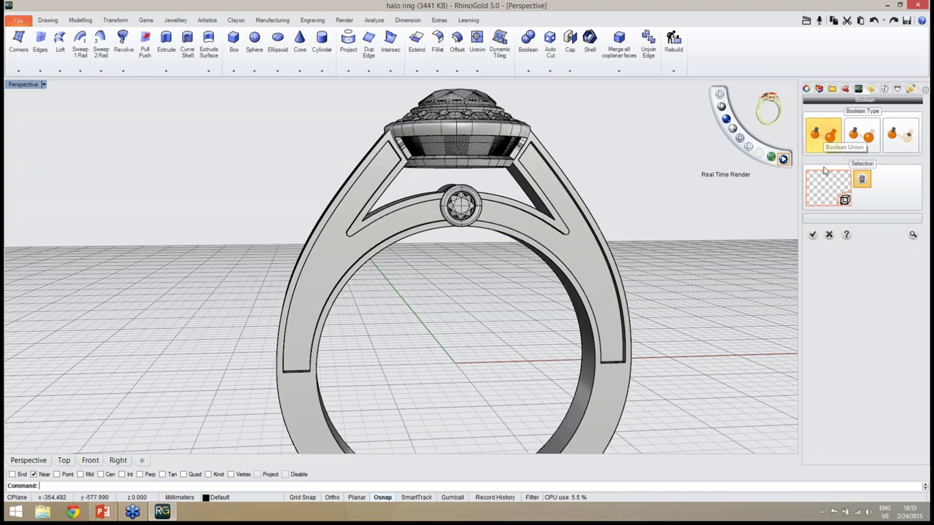
left_click(485, 203)
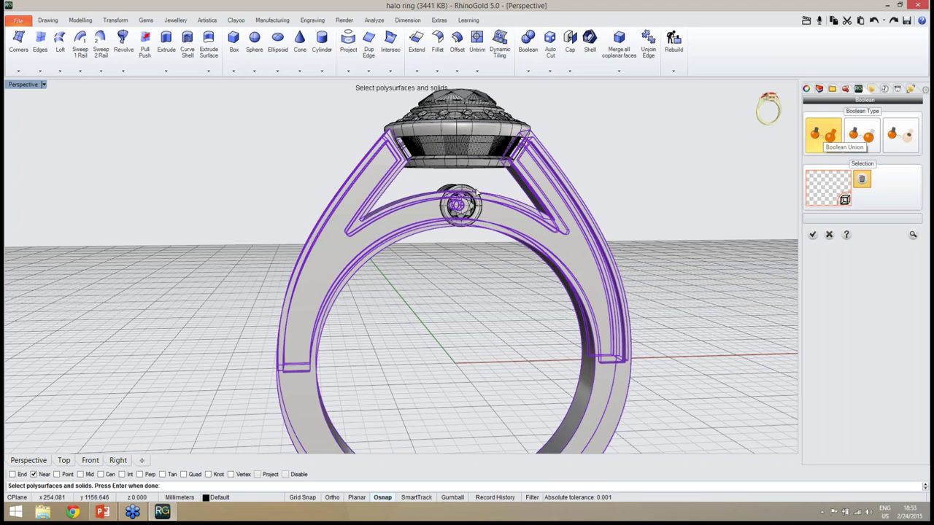
right_click_drag(475, 193, 456, 178)
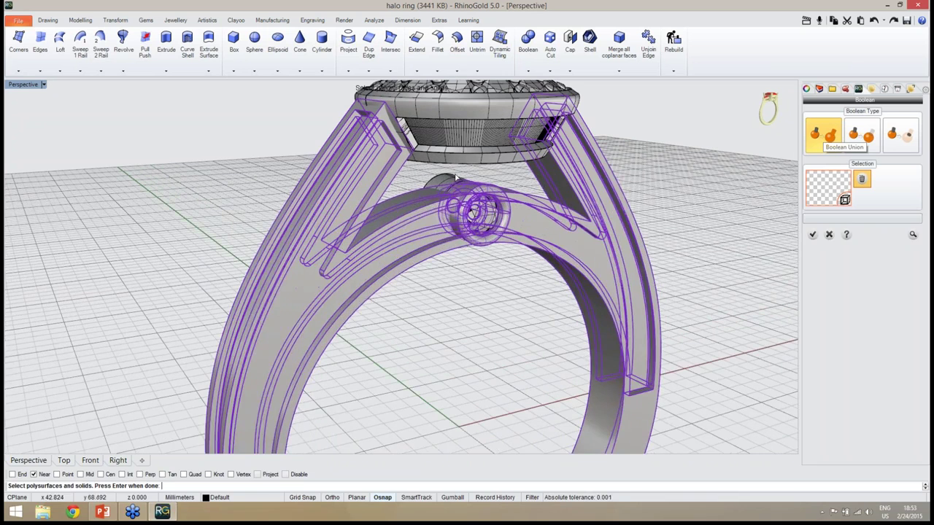
key("Return")
left_click(912, 233)
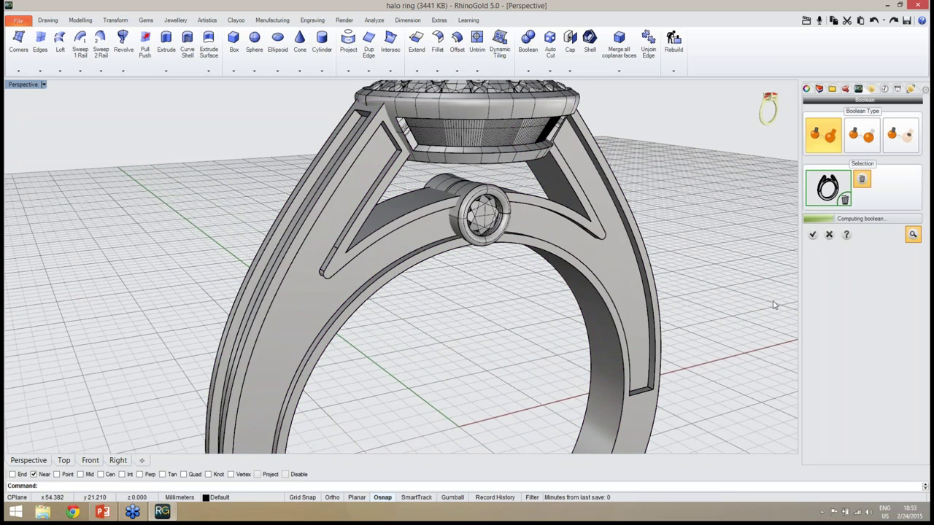
left_click(812, 234)
- Examine how the bezels merge with the arch, viewing the whole ring and the halo head from above and below
right_click_drag(713, 279, 588, 252)
scroll(529, 220, "down", 4)
right_click_drag(529, 222, 571, 180)
scroll(515, 170, "up", 7)
right_click_drag(515, 168, 506, 281)
scroll(483, 211, "down", 5)
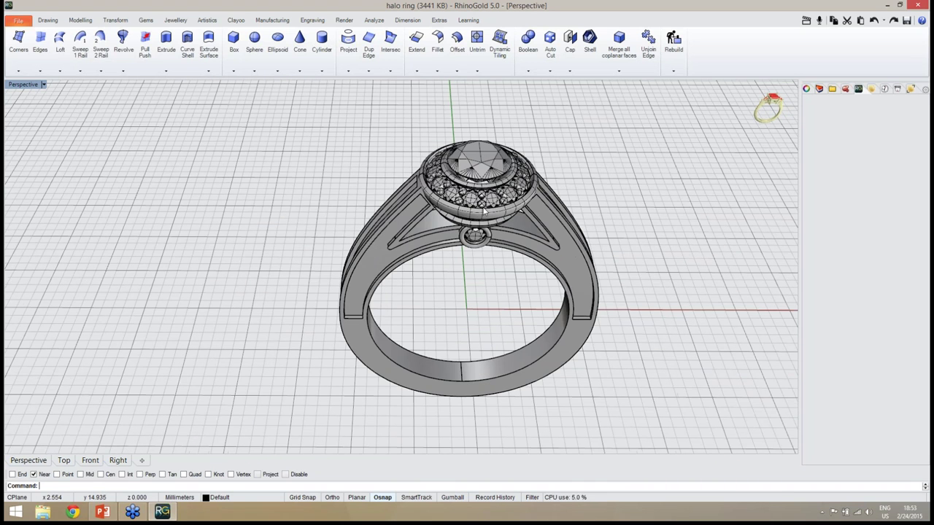
right_click_drag(484, 211, 444, 246)
scroll(519, 267, "up", 3)
scroll(496, 289, "down", 5)
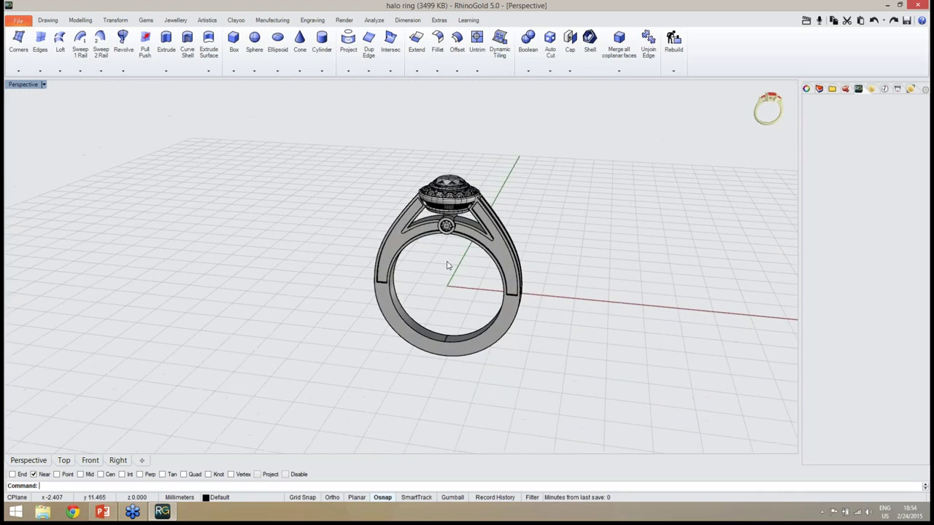
scroll(448, 265, "up", 4)
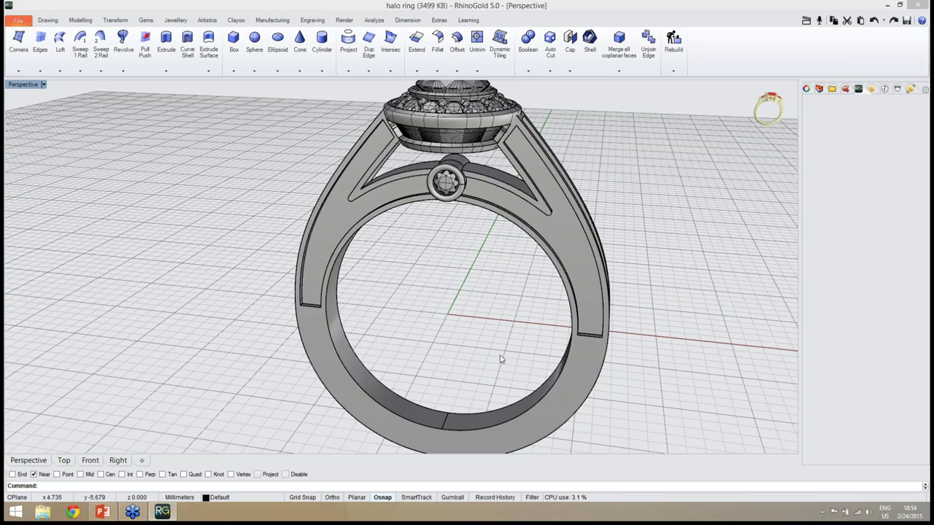
right_click_drag(501, 359, 521, 292)
scroll(399, 118, "up", 3)
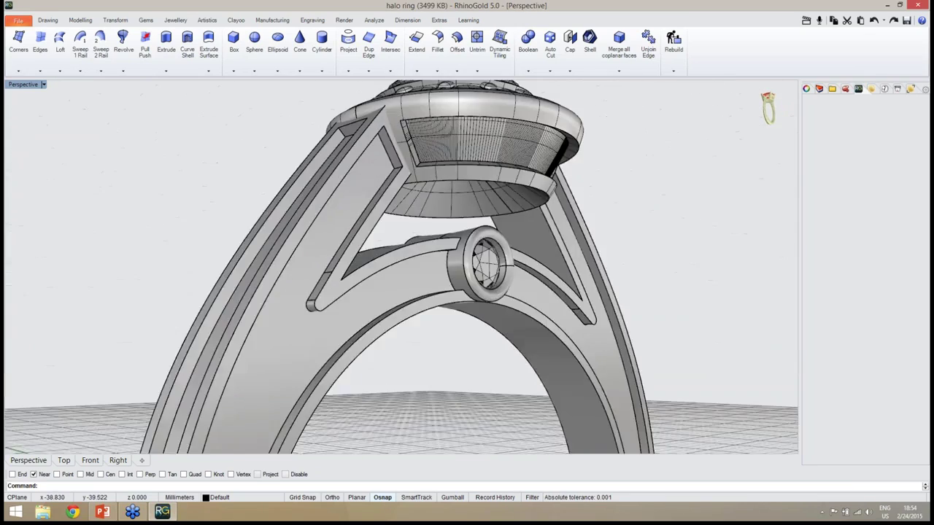
- Inspect the shank's recesses and the halo head, highlight the centre diamond to check its depth, and clear the selection
right_click_drag(399, 119, 405, 220)
right_click_drag(523, 302, 352, 241)
scroll(491, 229, "up", 5)
right_click_drag(490, 229, 357, 266)
scroll(533, 190, "down", 5)
scroll(392, 234, "down", 3)
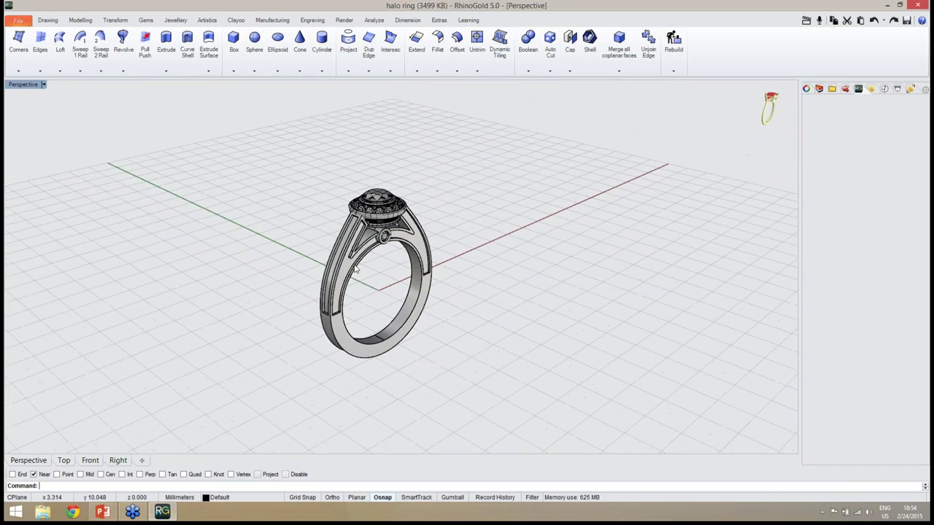
scroll(357, 266, "up", 6)
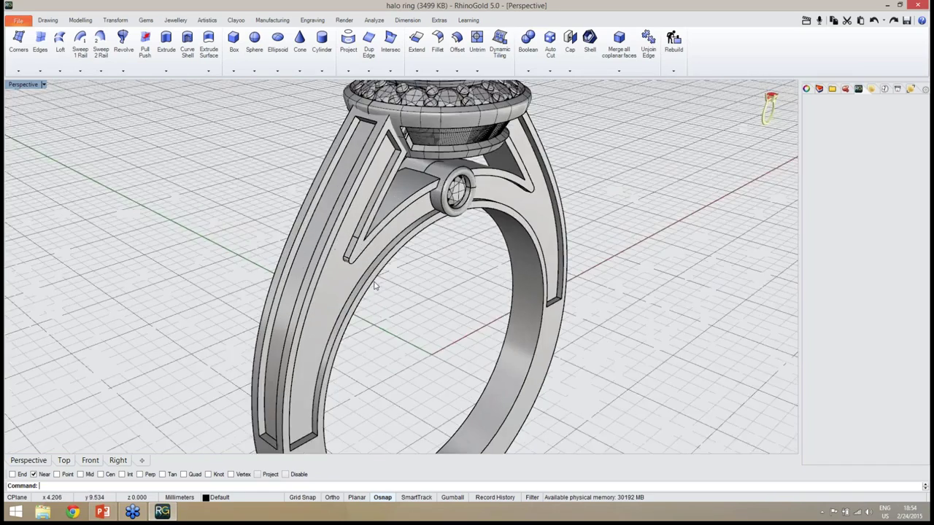
scroll(350, 297, "down", 3)
right_click_drag(349, 298, 394, 153)
scroll(387, 146, "up", 5)
left_click(401, 150)
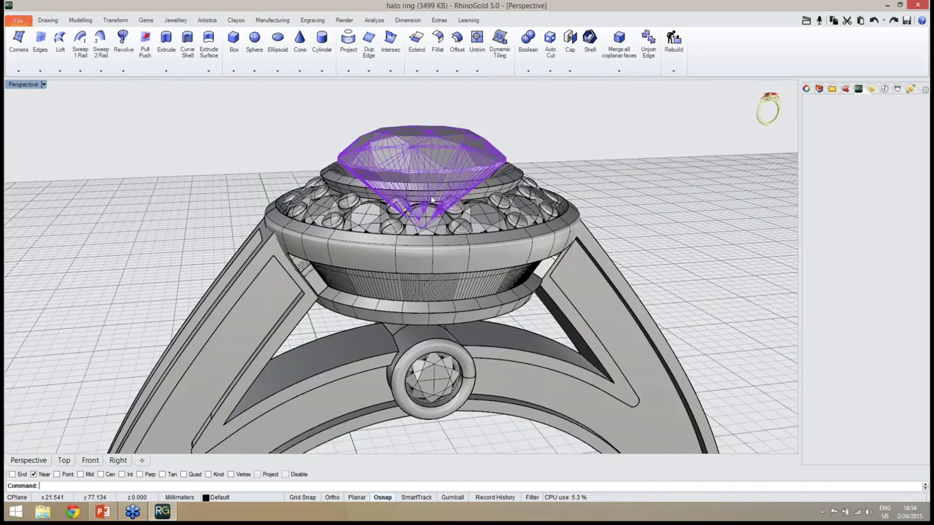
scroll(438, 255, "down", 2)
scroll(454, 293, "down", 3)
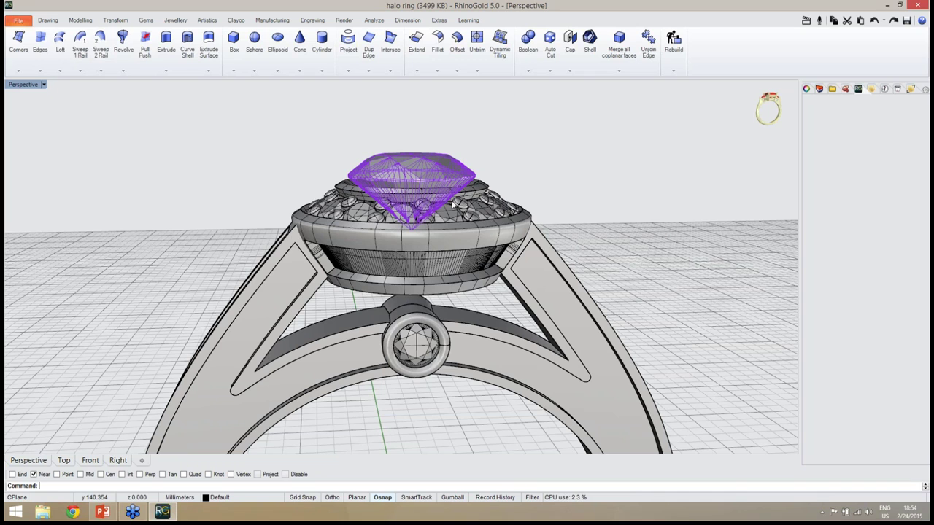
key("Escape")
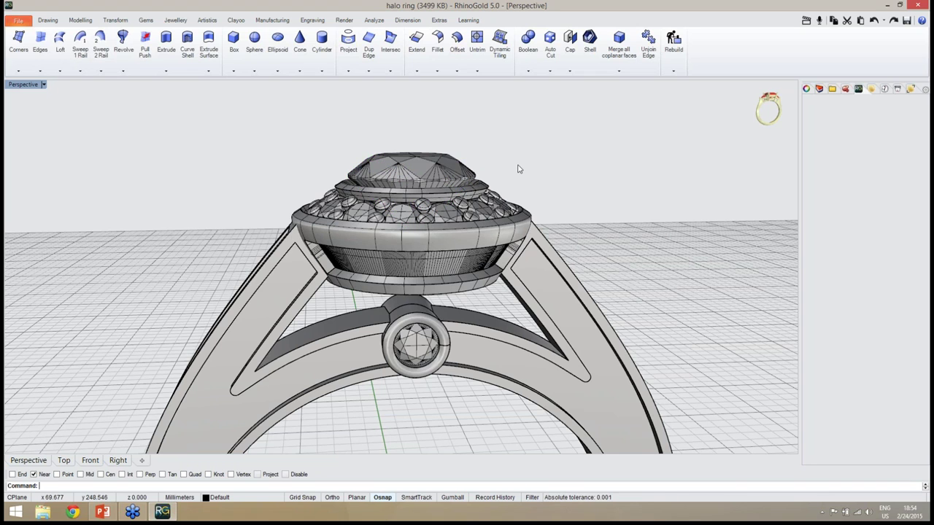
- Show the ring in a rendered display and examine the halo head, the bezel-set diamond and the underside of the setting
mouse_move(767, 109)
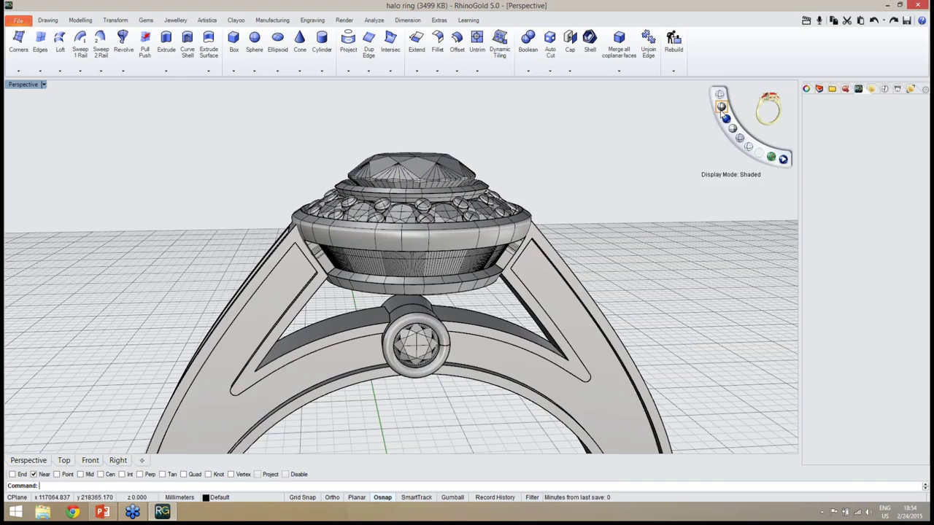
left_click(723, 135)
right_click_drag(583, 139, 482, 249)
scroll(528, 196, "down", 10)
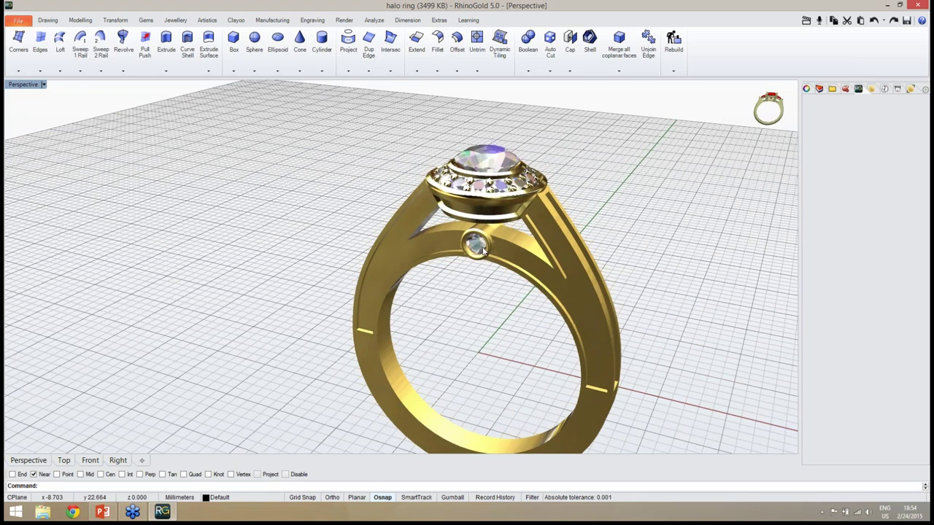
right_click_drag(494, 325, 504, 220)
scroll(541, 142, "up", 2)
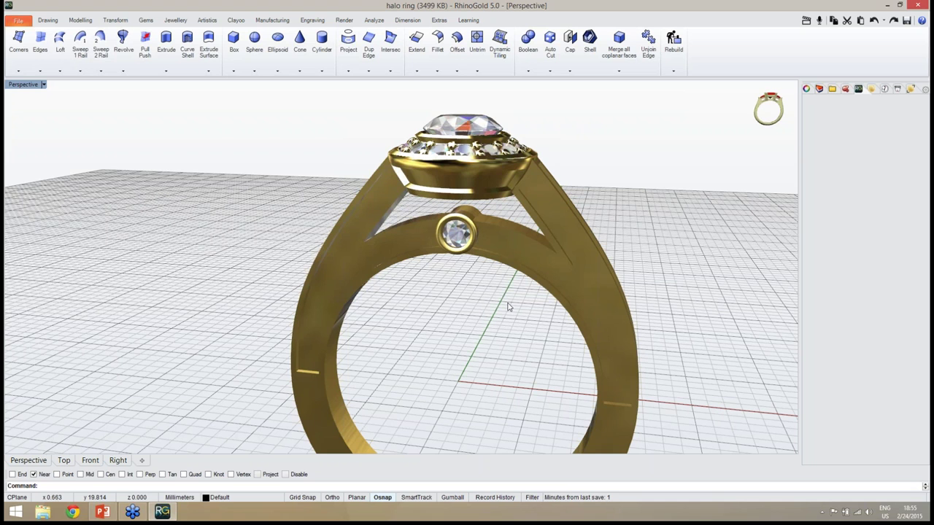
right_click_drag(508, 306, 525, 260)
scroll(432, 157, "up", 3)
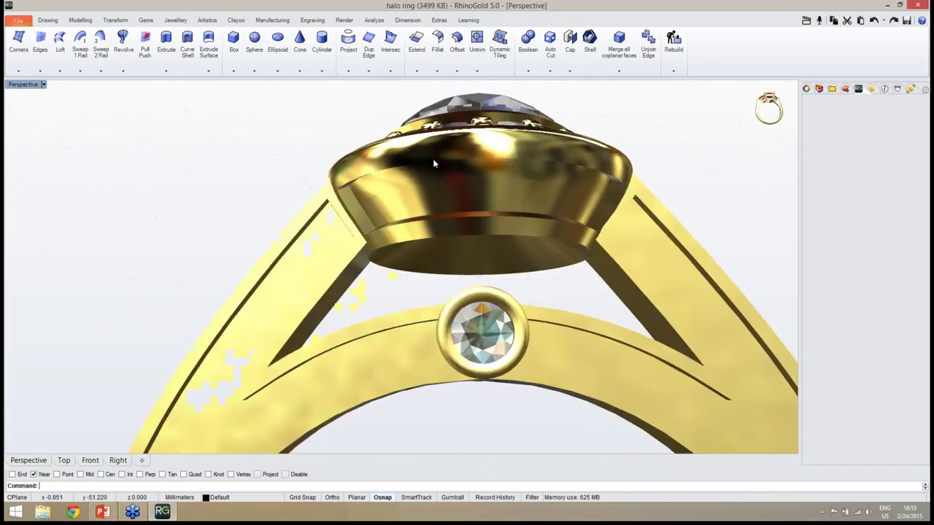
right_click_drag(432, 159, 705, 141)
scroll(503, 217, "down", 3)
scroll(451, 269, "down", 3)
scroll(455, 354, "up", 3)
scroll(506, 294, "up", 3)
scroll(513, 269, "down", 3)
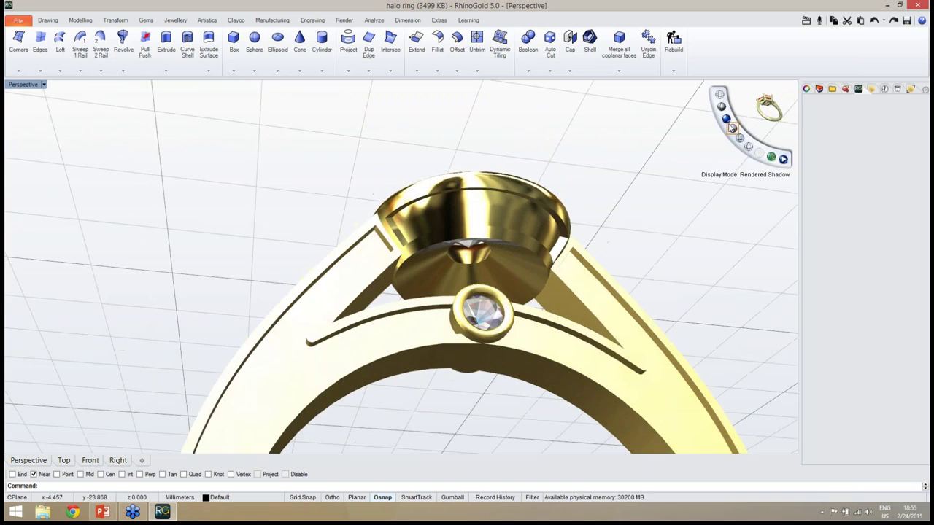
- Return the ring to Shaded display and focus on the side of the halo head and the arch beneath it
right_click_drag(603, 199, 713, 129)
mouse_move(716, 132)
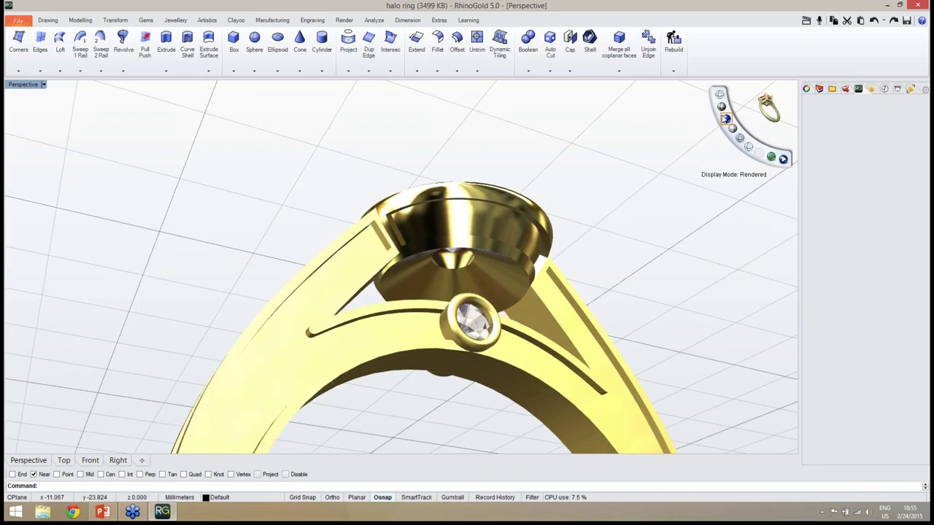
left_click(726, 109)
right_click_drag(677, 161, 510, 238)
scroll(409, 173, "up", 3)
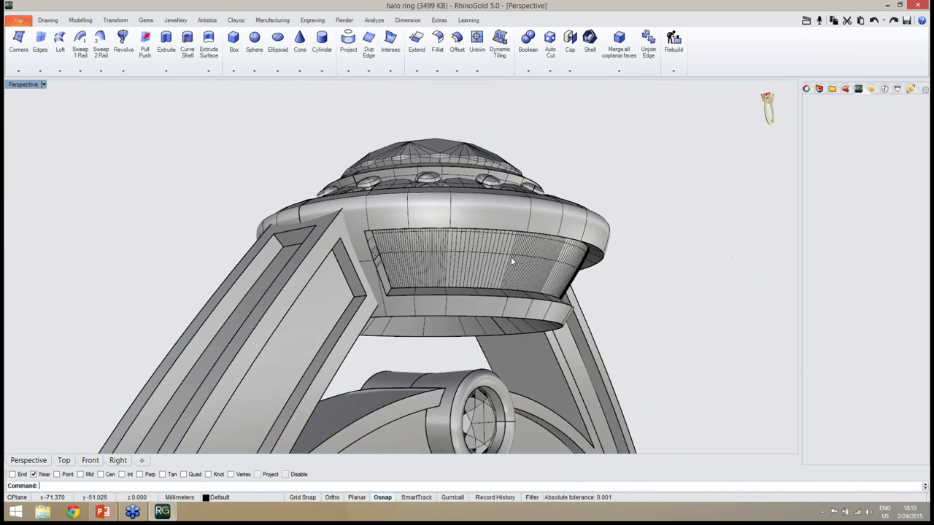
scroll(447, 201, "down", 5)
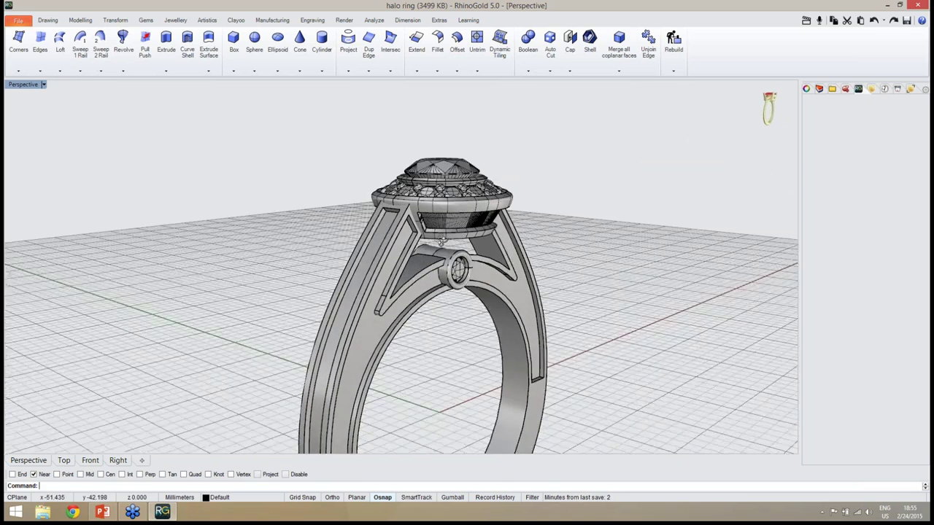
right_click_drag(441, 242, 418, 213)
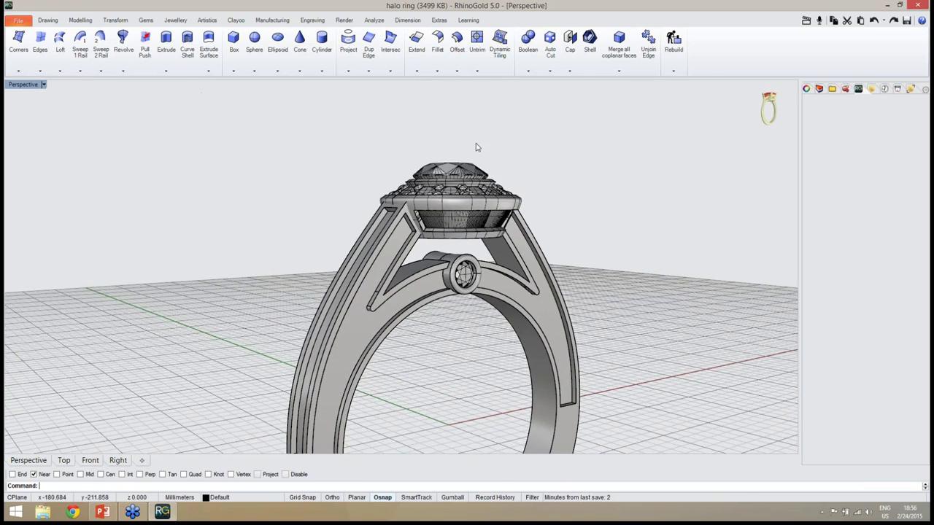
left_click(146, 20)
left_click(39, 43)
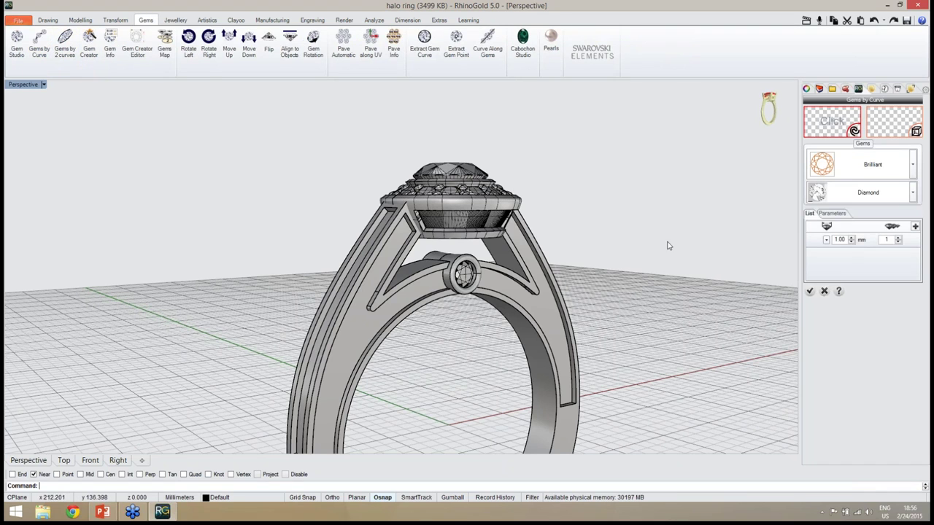
left_click(823, 291)
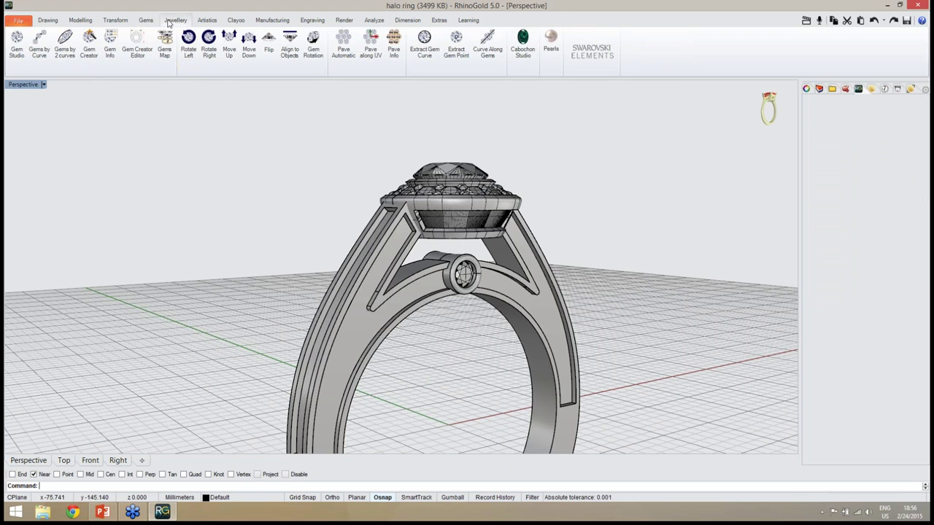
left_click(88, 22)
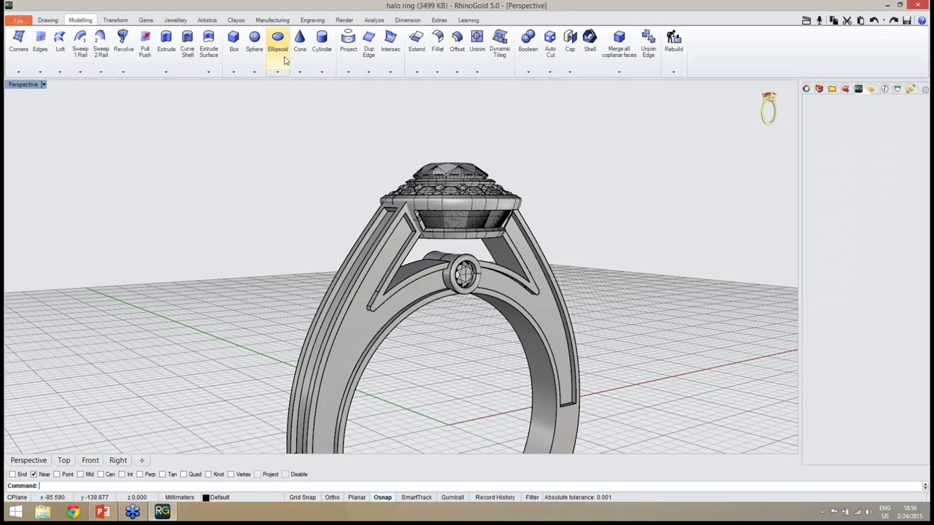
left_click(369, 73)
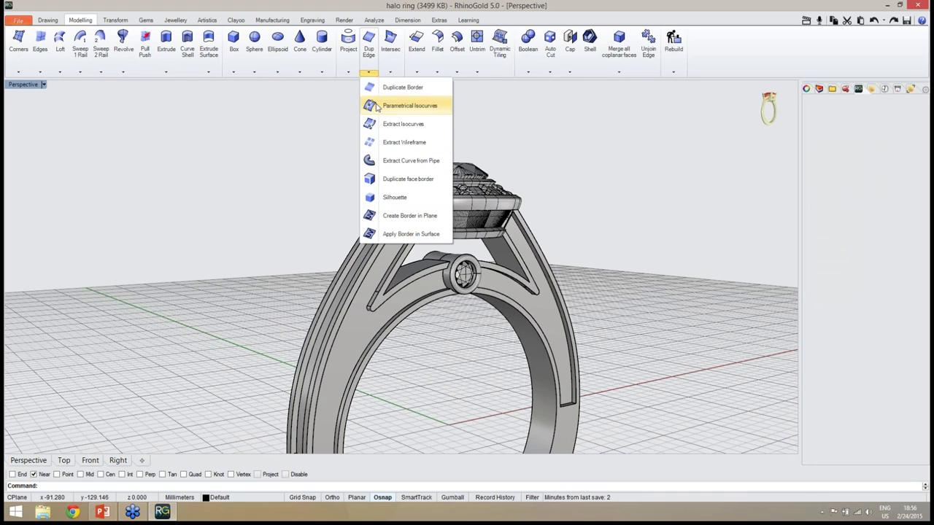
left_click(399, 126)
scroll(453, 233, "up", 6)
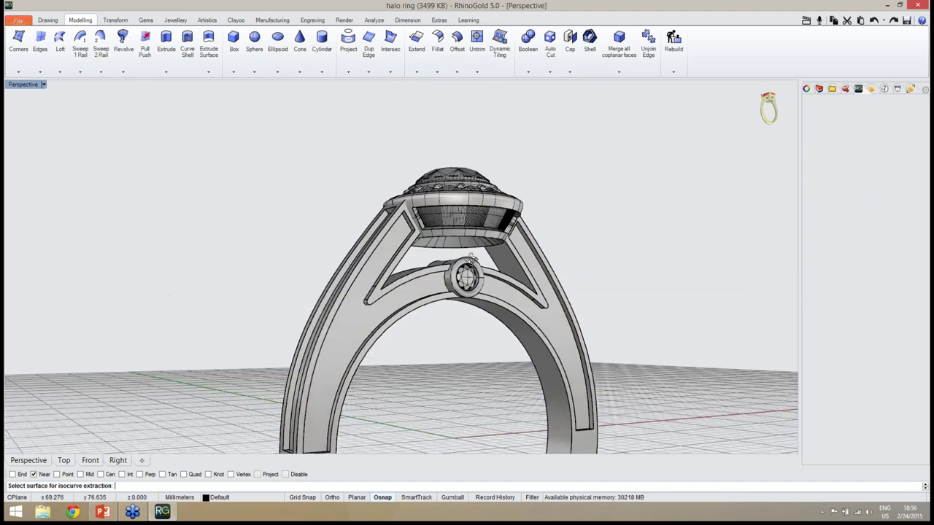
left_click(454, 233)
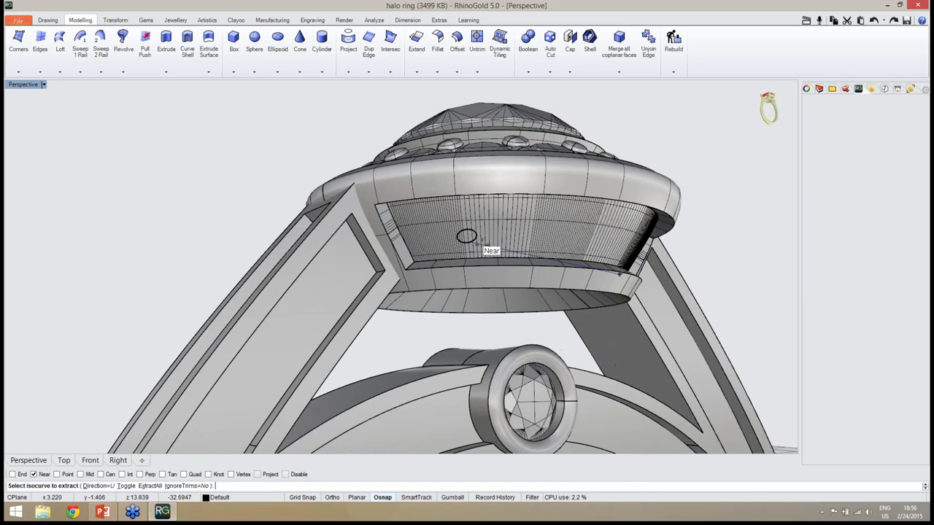
right_click_drag(515, 252, 520, 226)
key("Escape")
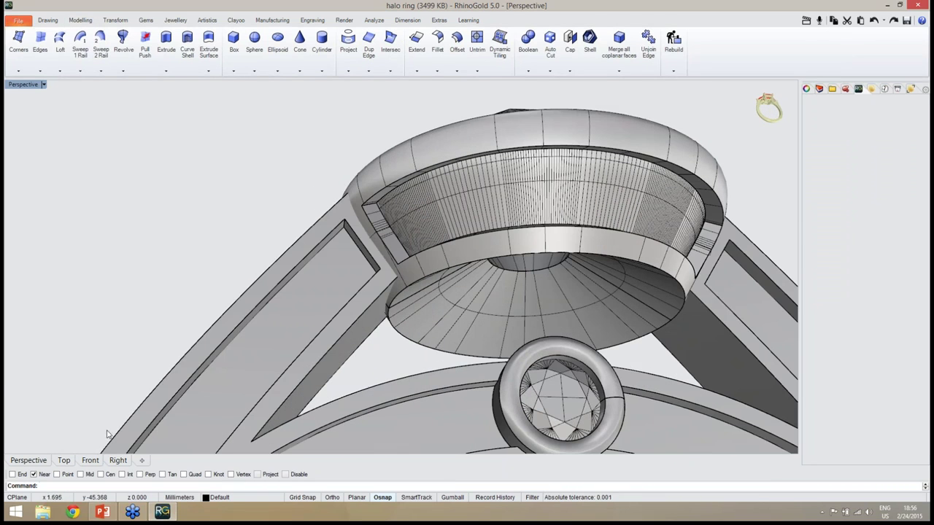
- Extract an isocurve around the middle of the recessed gallery surface beneath the halo, with Near snap off and Mid snap on
left_click(33, 475)
right_click_drag(307, 197, 326, 147)
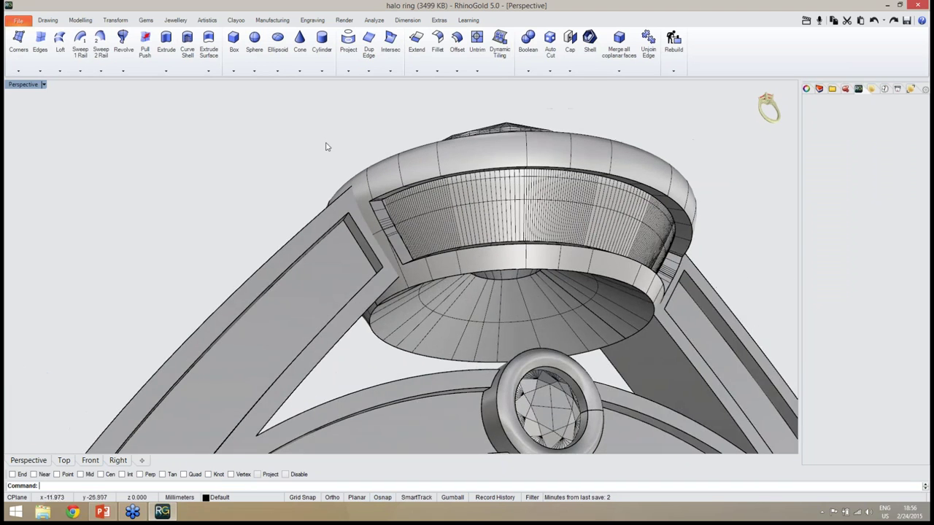
left_click(377, 76)
left_click(386, 122)
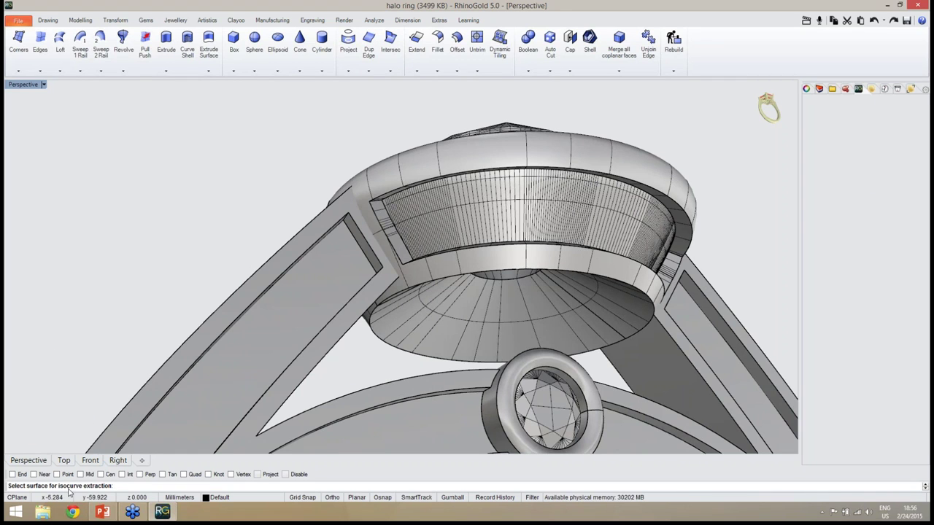
left_click(489, 229)
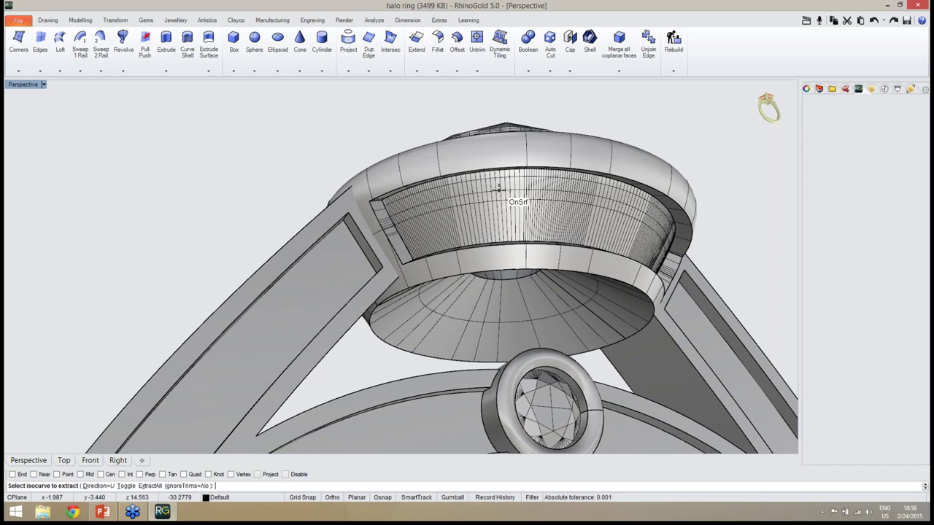
right_click_drag(510, 206, 197, 435)
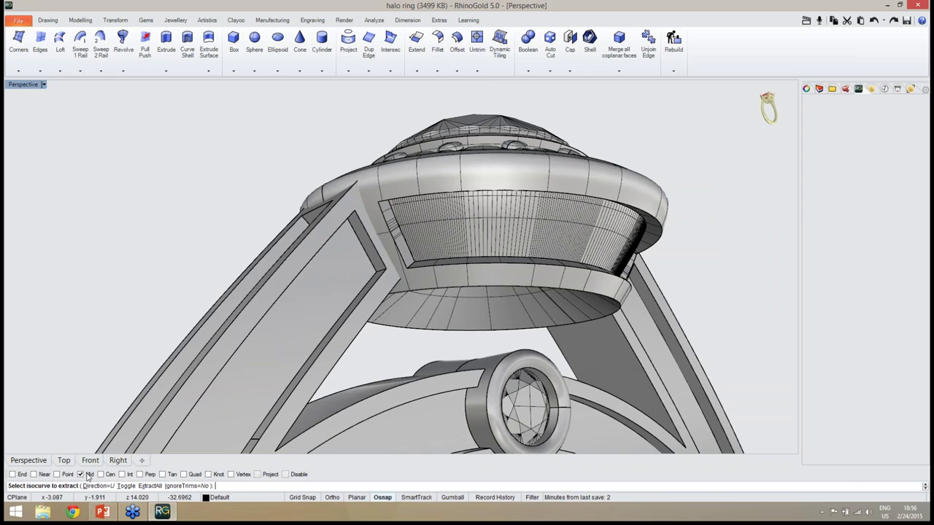
left_click(408, 235)
key("Return")
right_click_drag(617, 257, 436, 313)
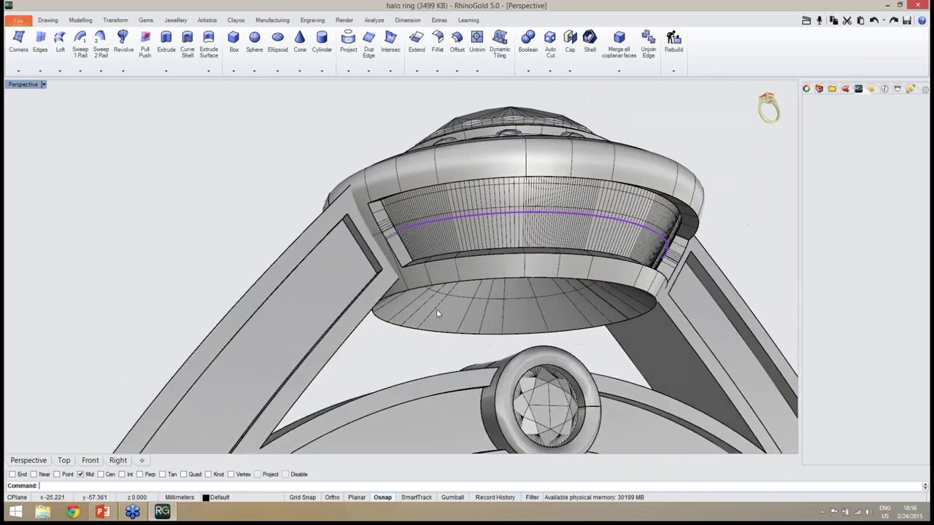
left_click(407, 367)
- Extract the lengthwise isocurve at the midpoint of the recessed surface on the outside of the shank
scroll(450, 231, "down", 6)
right_click_drag(469, 257, 365, 261)
scroll(433, 240, "down", 6)
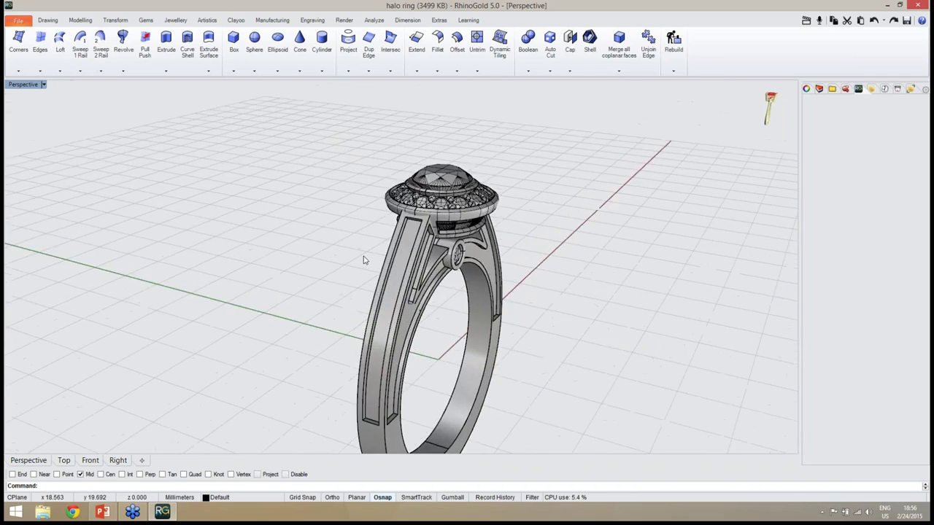
scroll(365, 260, "up", 5)
scroll(447, 179, "down", 2)
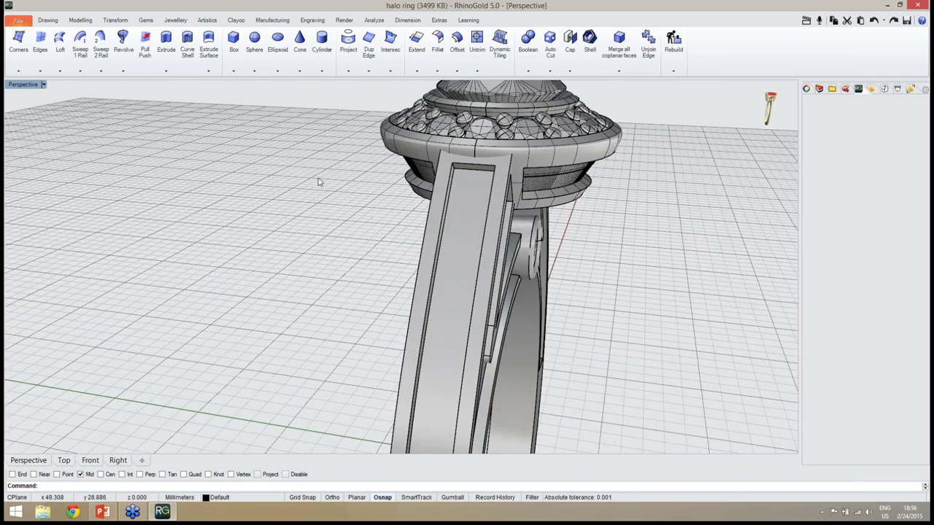
left_click(369, 71)
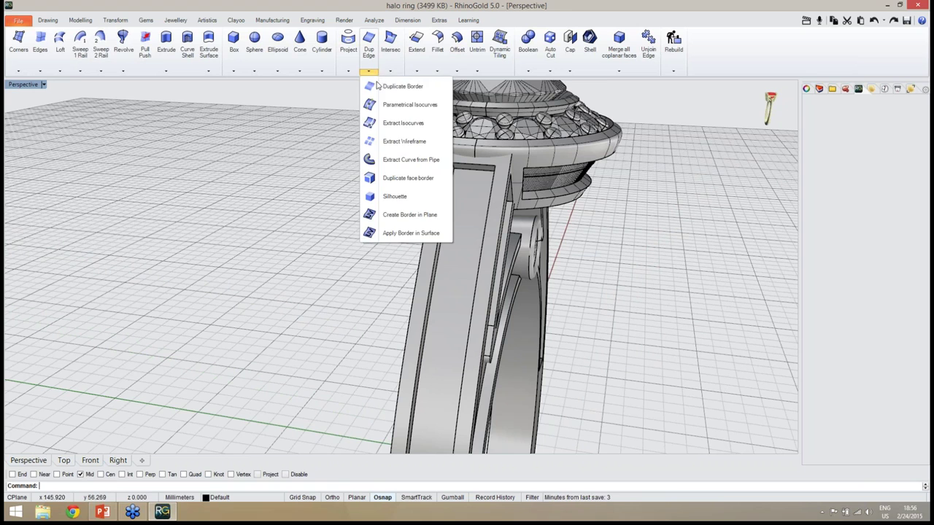
left_click(400, 125)
left_click(462, 277)
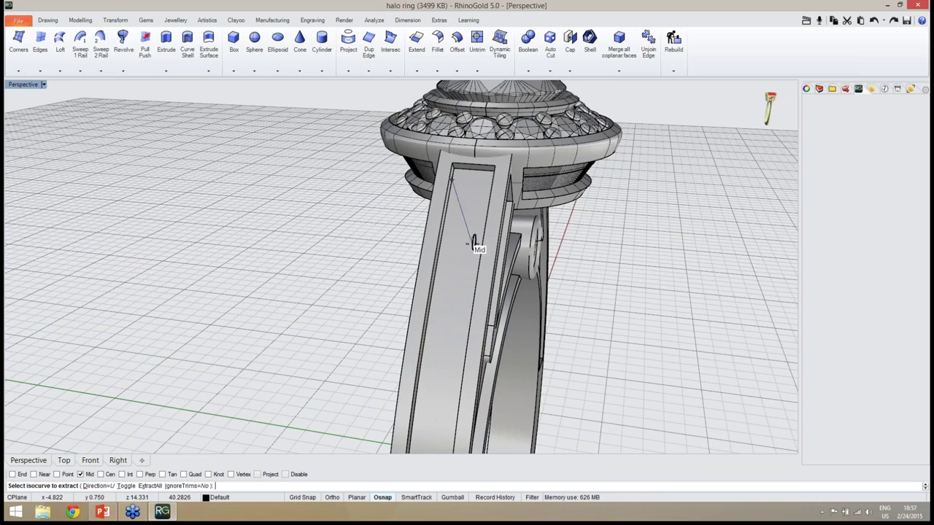
scroll(476, 181, "up", 4)
left_click(481, 175)
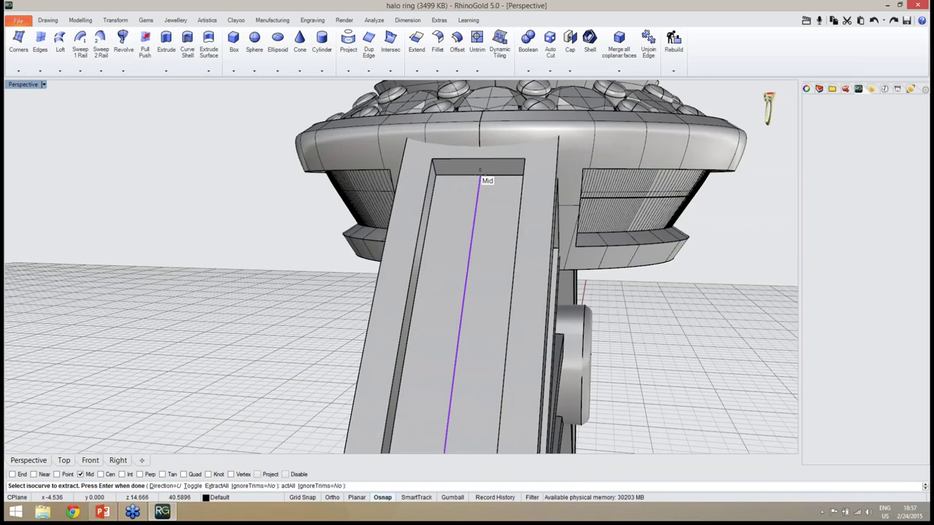
key("Return")
scroll(470, 226, "down", 5)
scroll(471, 226, "down", 2)
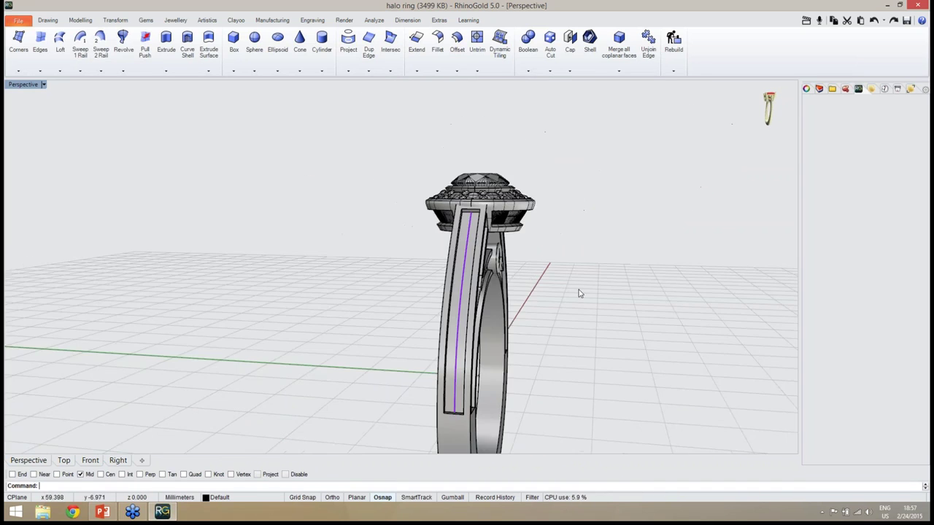
left_click(583, 298)
- Show the ring in a rendered display and examine the shank recess and halo head with the extracted curves
right_click_drag(582, 298, 569, 329)
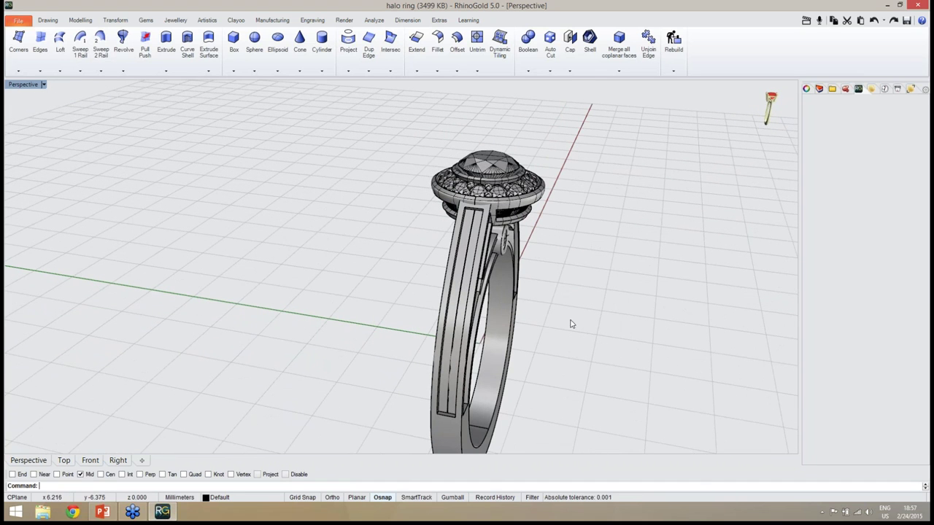
right_click_drag(599, 347, 688, 214)
right_click_drag(594, 283, 722, 179)
left_click(727, 122)
right_click_drag(615, 235, 483, 292)
scroll(481, 292, "up", 6)
- Start Gems by Curve with a brilliant diamond on the shank recess's centre curve and rotate the gem to 270 degrees
left_click(146, 20)
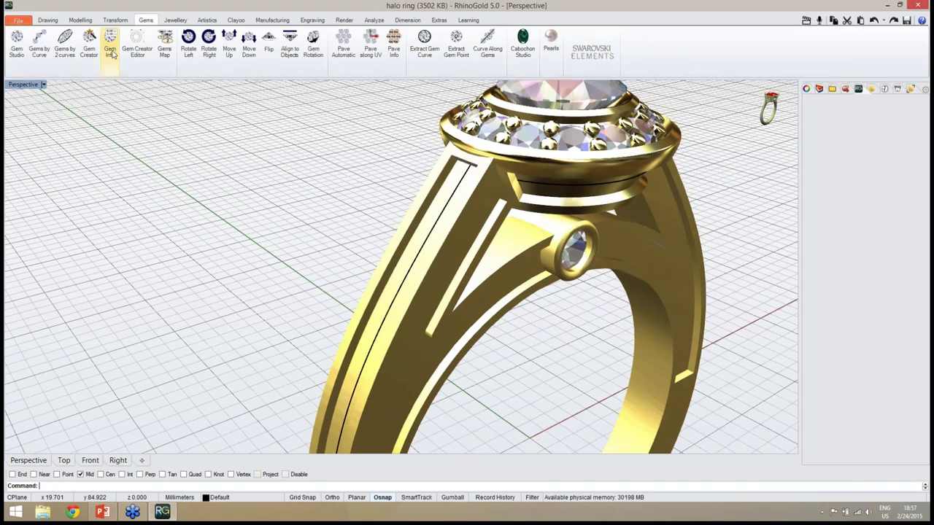
left_click(39, 45)
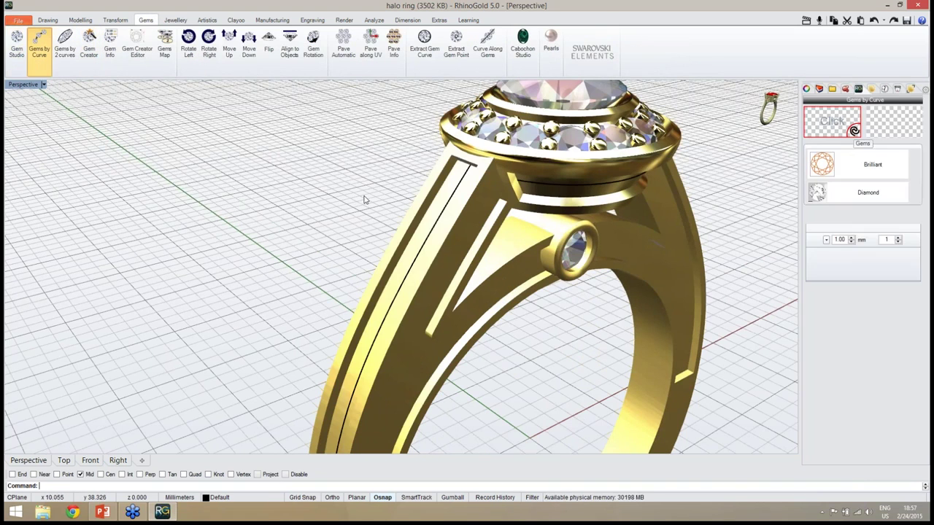
mouse_move(776, 152)
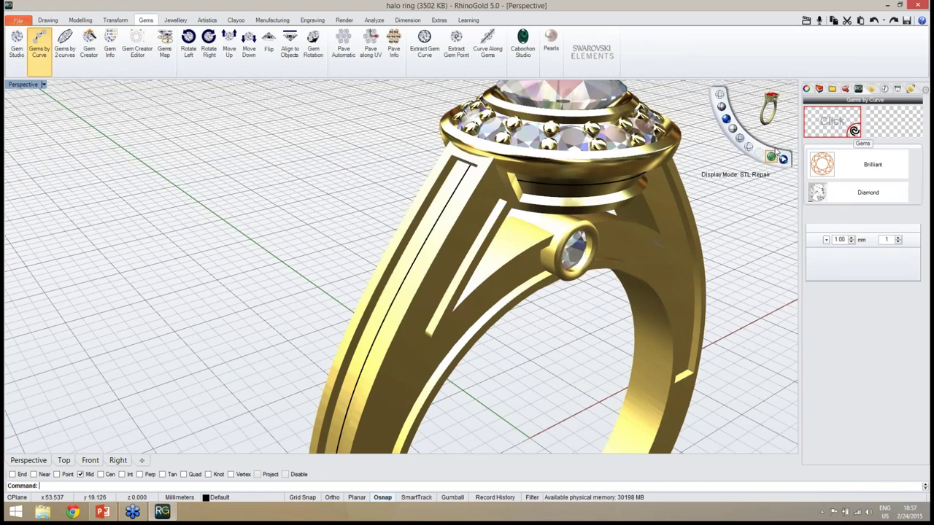
left_click(416, 264)
scroll(438, 248, "down", 5)
right_click_drag(423, 263, 470, 175)
scroll(473, 354, "up", 6)
right_click_drag(472, 372, 490, 223)
left_click(493, 221)
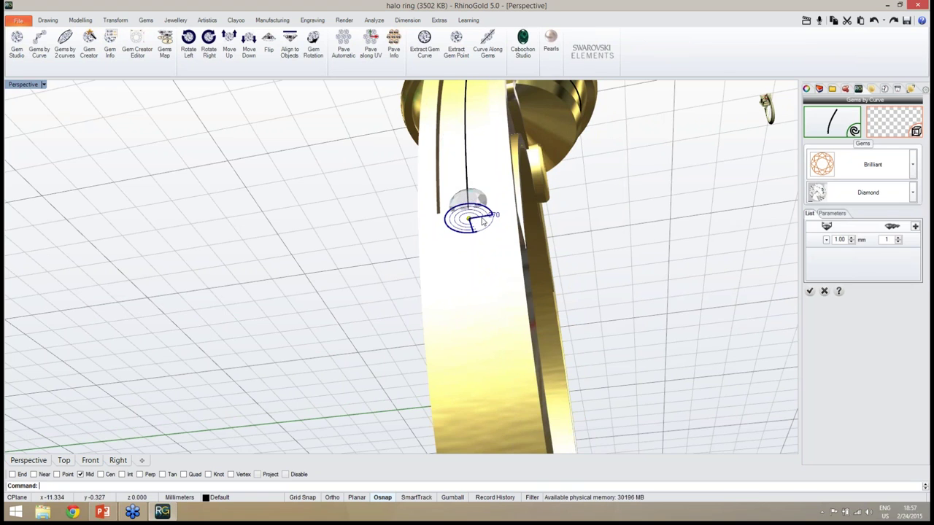
left_click(481, 222)
- Move the gem row's start point slightly up the curve, away from the recess's lower end
right_click_drag(481, 221, 414, 371)
scroll(462, 342, "up", 3)
left_click_drag(412, 371, 413, 350)
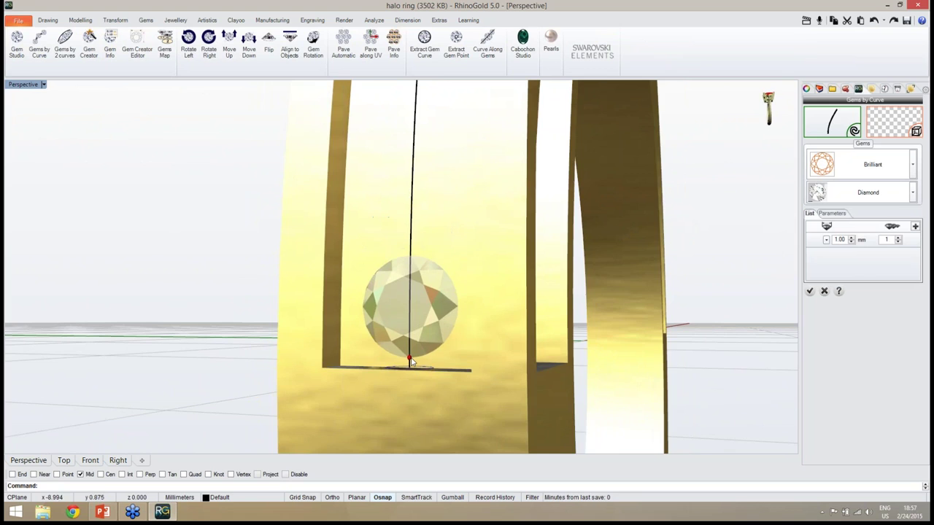
right_click_drag(413, 350, 427, 310)
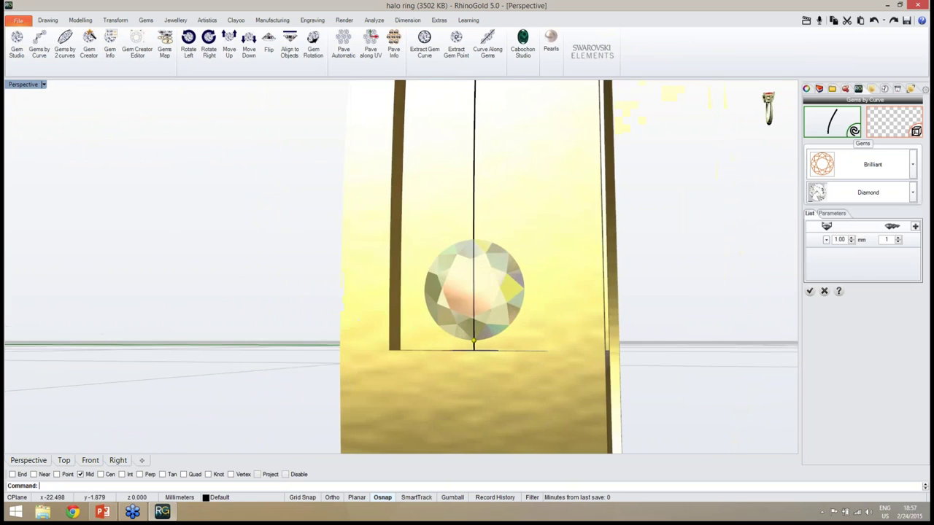
mouse_move(521, 306)
right_mouse_down()
mouse_move(475, 285)
mouse_move(531, 298)
right_mouse_up()
- Return the ring to Shaded display and set the gem size to 1.40 mm to suit the recess width
mouse_move(739, 137)
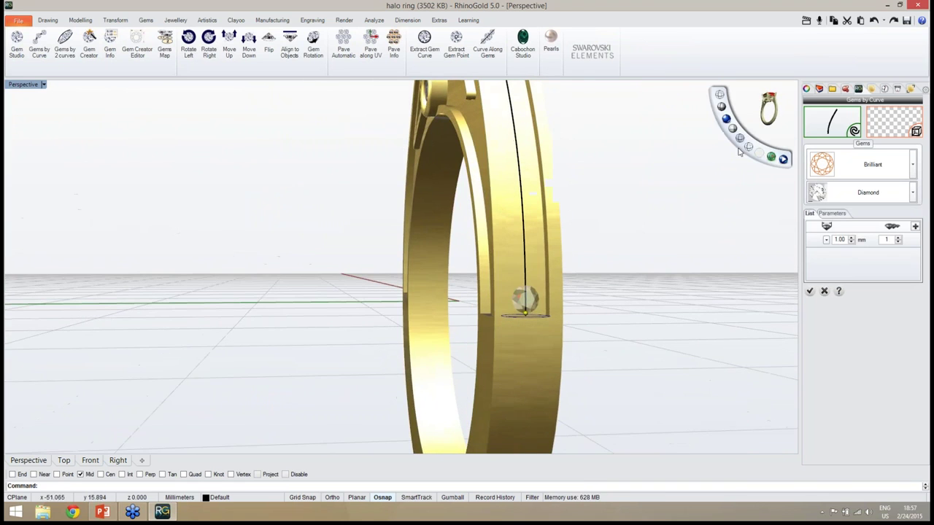
left_click(721, 110)
right_click_drag(613, 229, 580, 250)
scroll(564, 285, "up", 2)
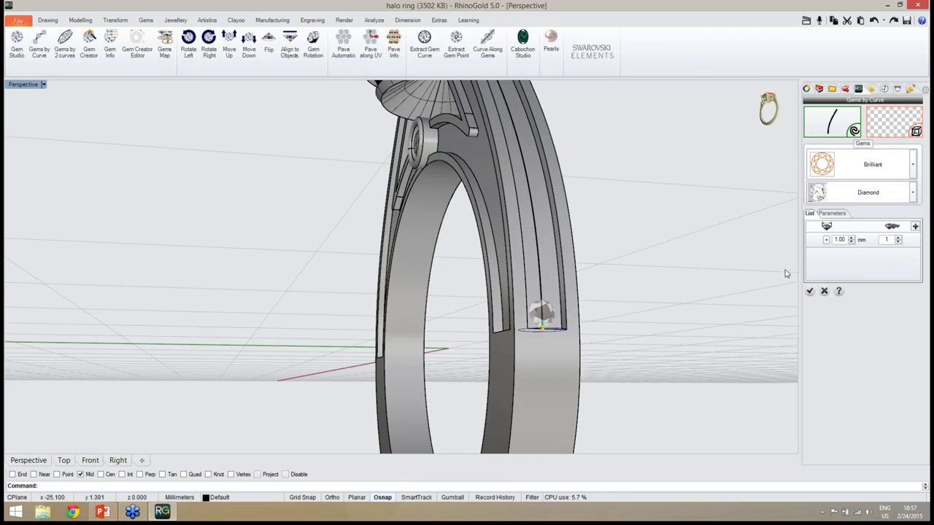
left_click(852, 239)
left_click(852, 239)
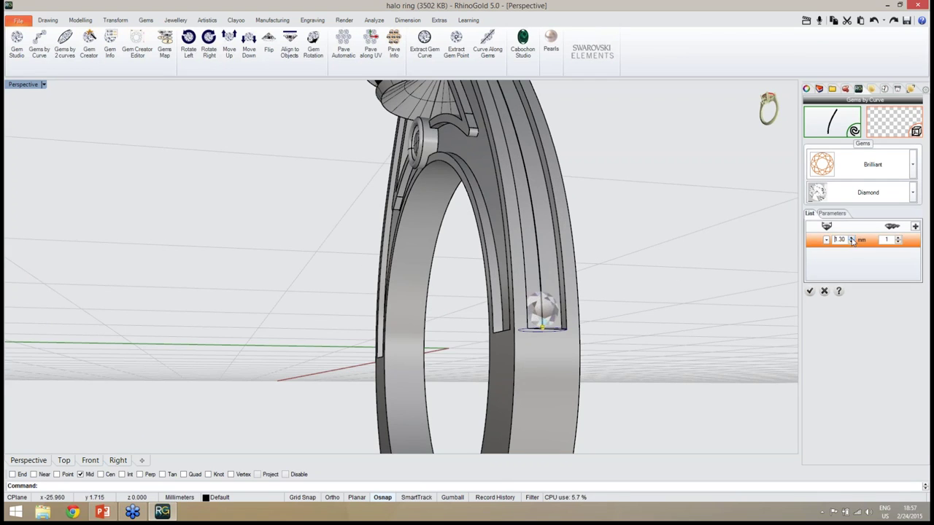
right_click_drag(713, 315, 546, 354)
scroll(458, 349, "up", 2)
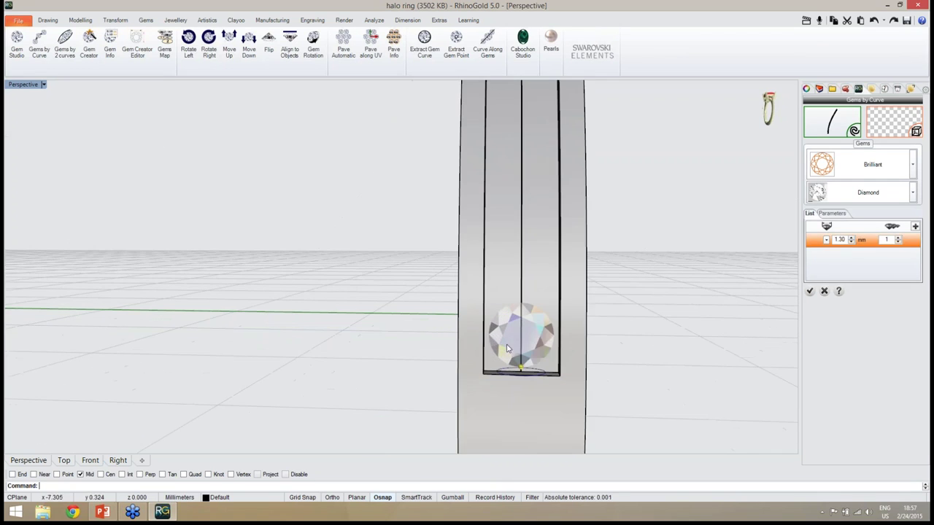
left_click(851, 238)
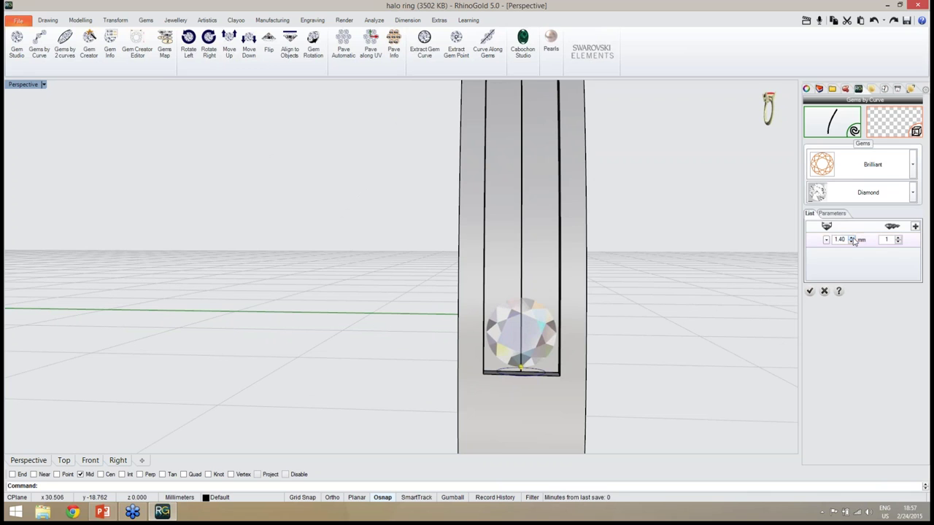
mouse_move(636, 324)
right_mouse_down()
mouse_move(623, 319)
mouse_move(650, 315)
mouse_move(628, 313)
right_mouse_up()
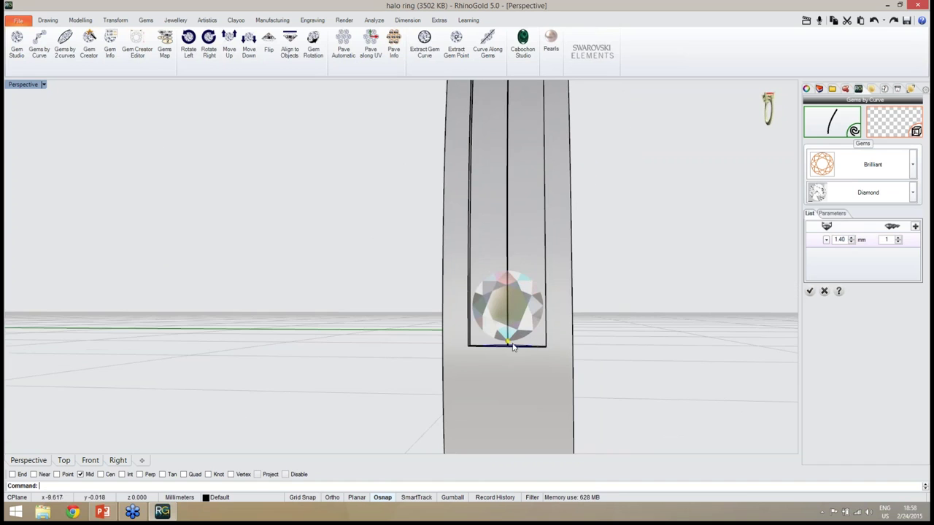
- Set the number of 1.40 mm gems along the shank recess's curve to 5
right_click_drag(581, 265, 547, 219)
scroll(546, 136, "up", 4)
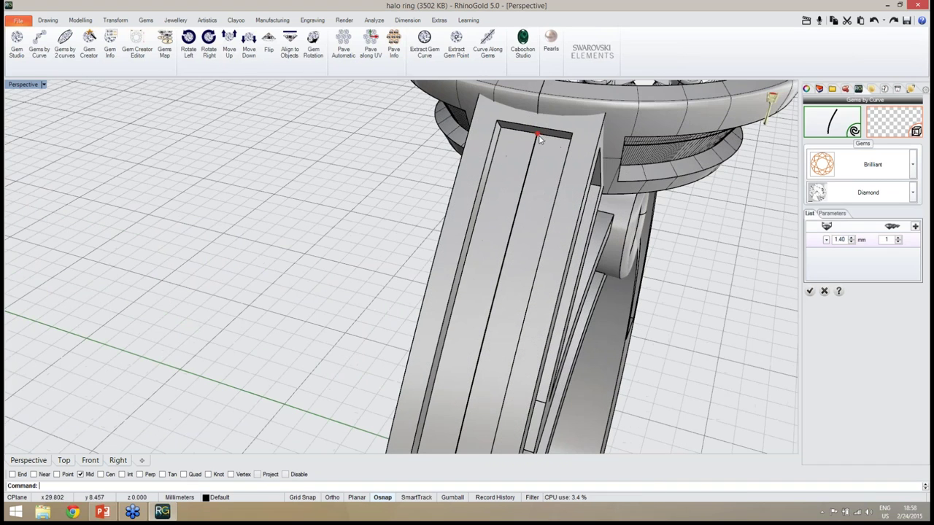
right_click_drag(537, 251, 735, 296)
scroll(620, 270, "down", 4)
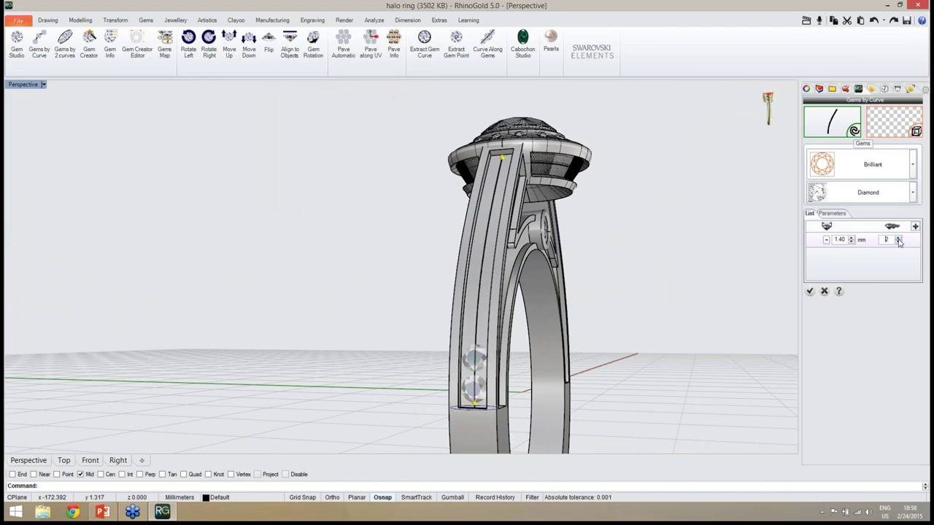
right_click_drag(735, 295, 735, 300)
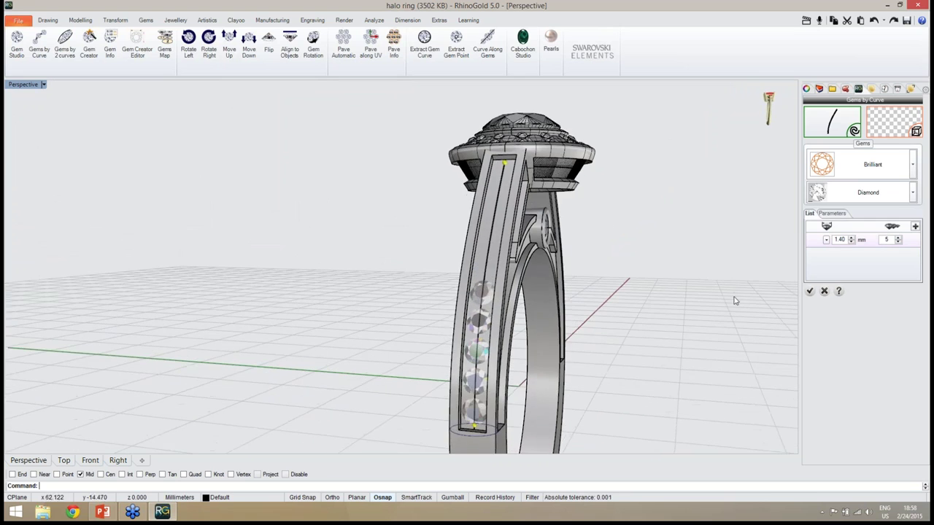
right_click_drag(553, 359, 584, 365)
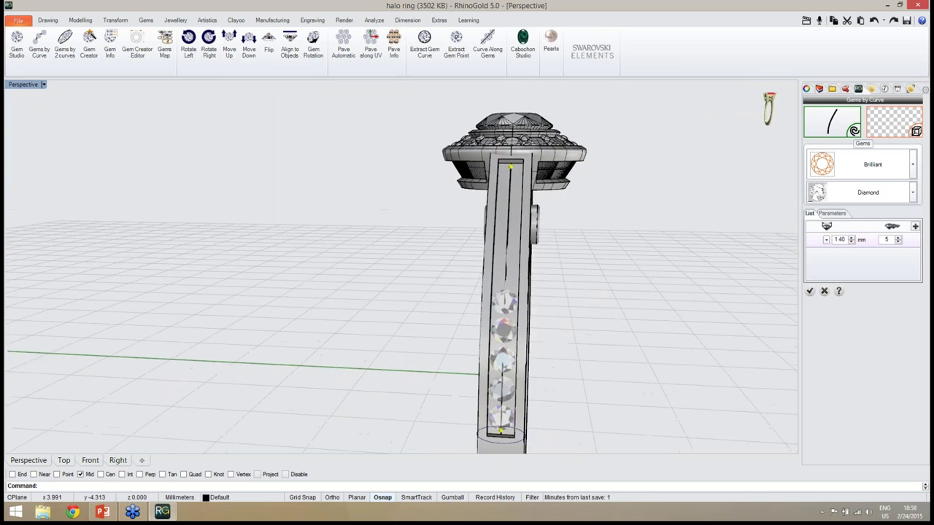
- Distribute the gems evenly between the start and end points of the curve
left_click(830, 214)
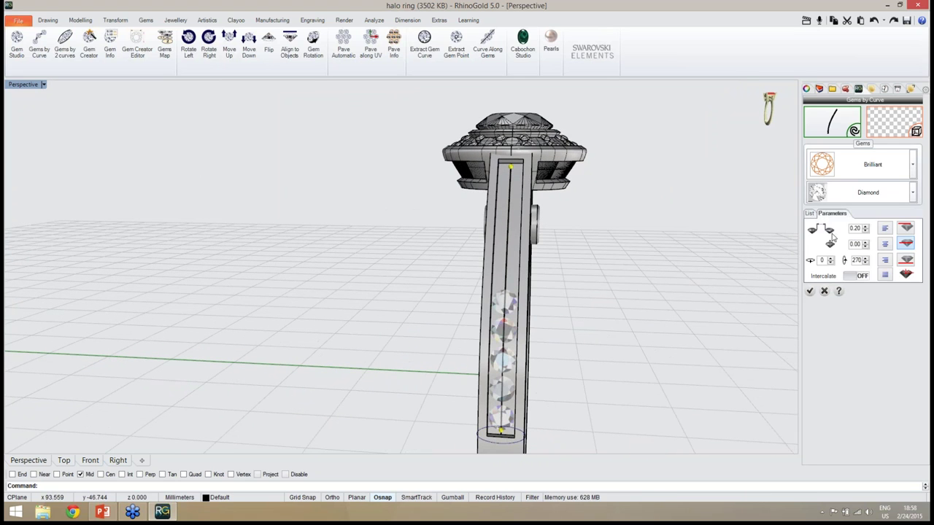
left_click(886, 276)
right_click_drag(710, 359, 683, 339)
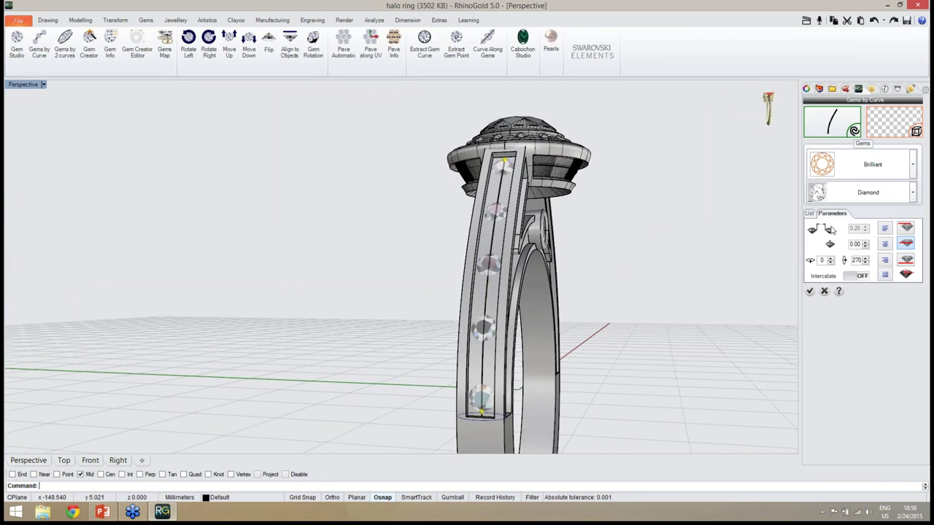
- Increase the number of 1.40 mm gems along the shank recess to 11
left_click(810, 214)
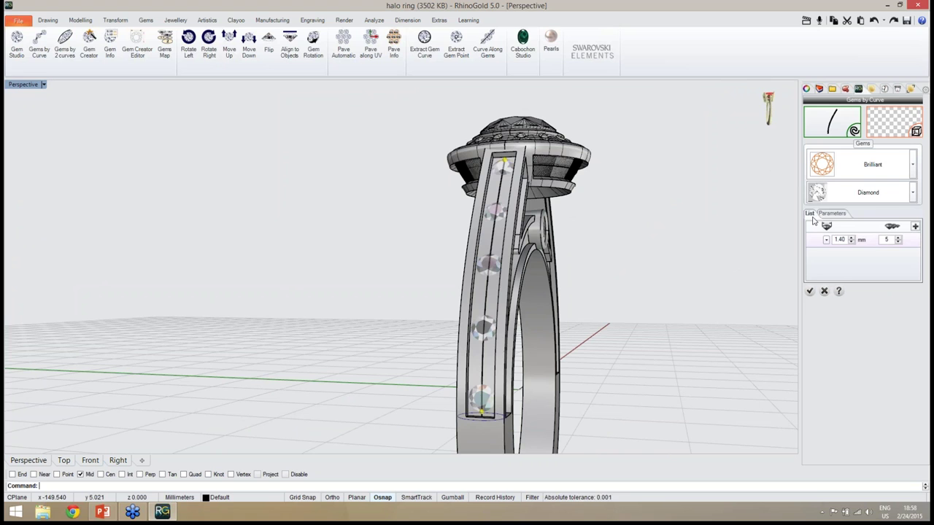
left_click(899, 238)
left_click(899, 238)
left_click(899, 238)
left_click(899, 238)
left_click(899, 238)
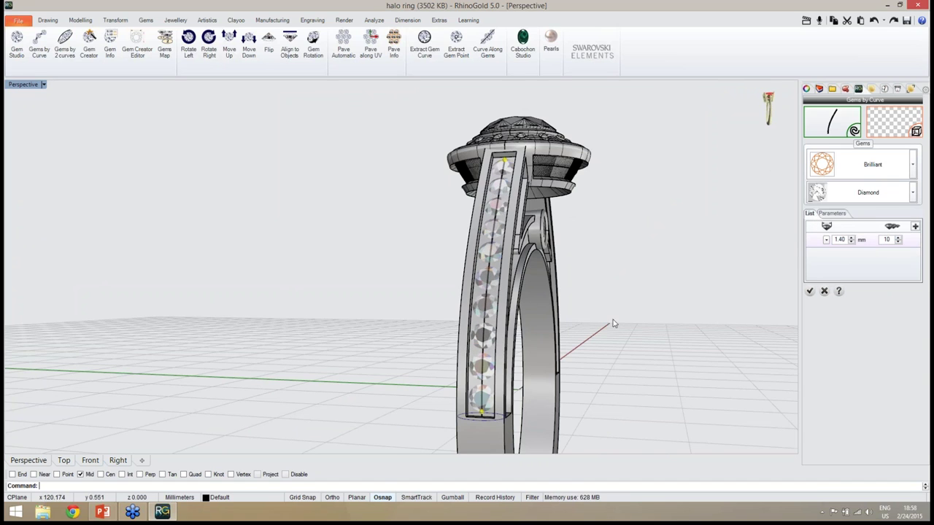
scroll(495, 322, "up", 5)
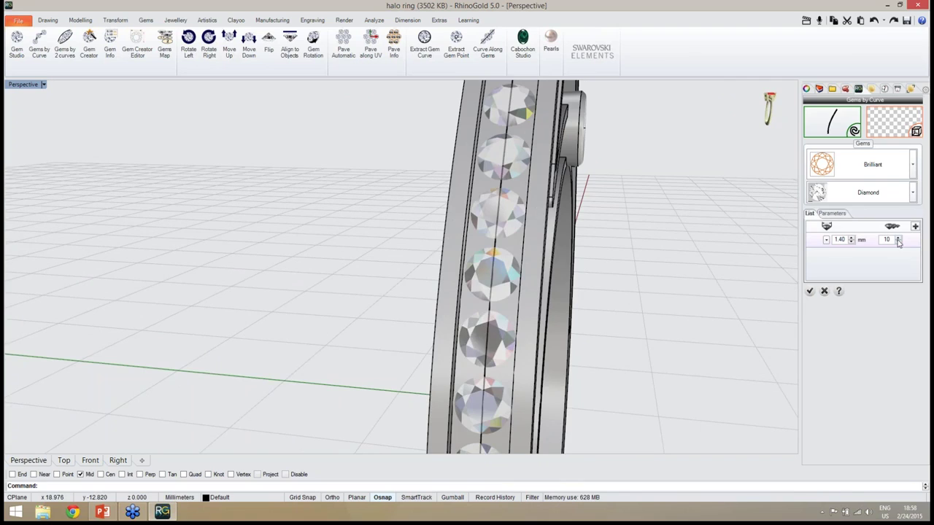
left_click(899, 237)
scroll(642, 326, "down", 10)
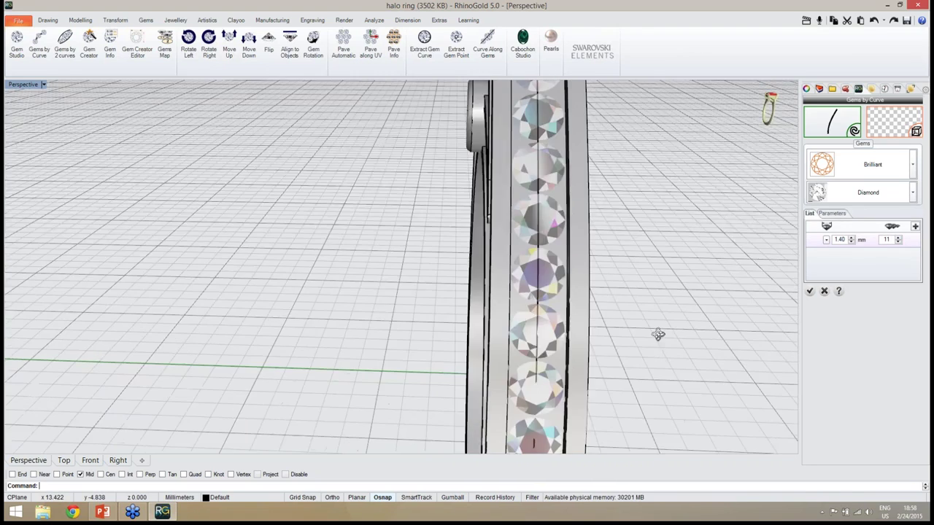
- Check the gem spacing at both ends of the shank recess and create the gem row
right_click_drag(400, 436, 464, 374)
scroll(479, 342, "up", 12)
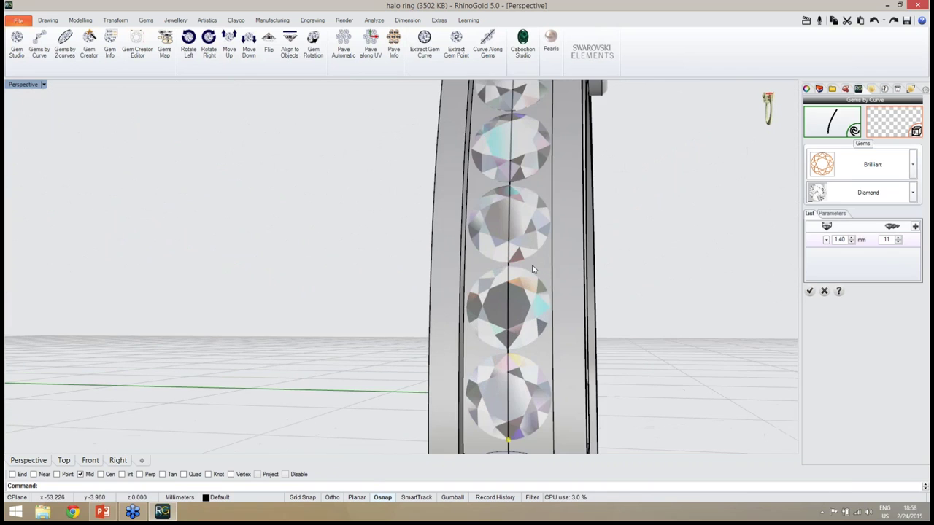
mouse_move(533, 270)
right_mouse_down()
mouse_move(522, 364)
mouse_move(578, 125)
right_mouse_up()
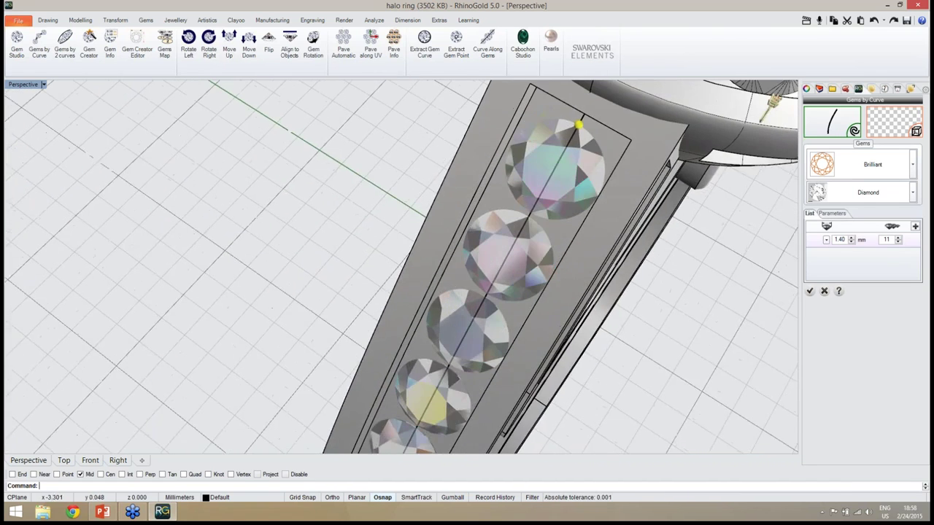
left_click(808, 292)
- Show the ring in Rendered display and examine the shank's gem row and the empty gallery beneath the halo
scroll(620, 328, "down", 10)
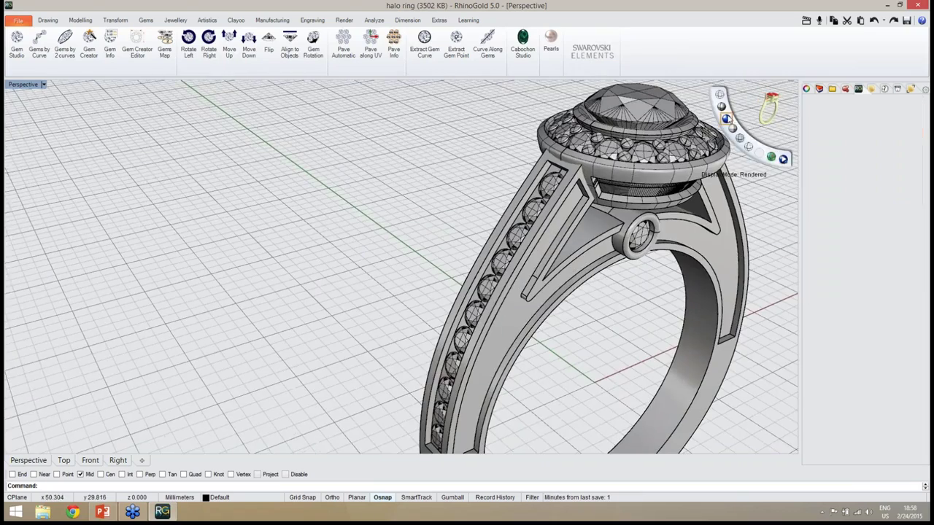
left_click(727, 118)
right_click_drag(511, 255, 471, 268)
scroll(482, 261, "down", 5)
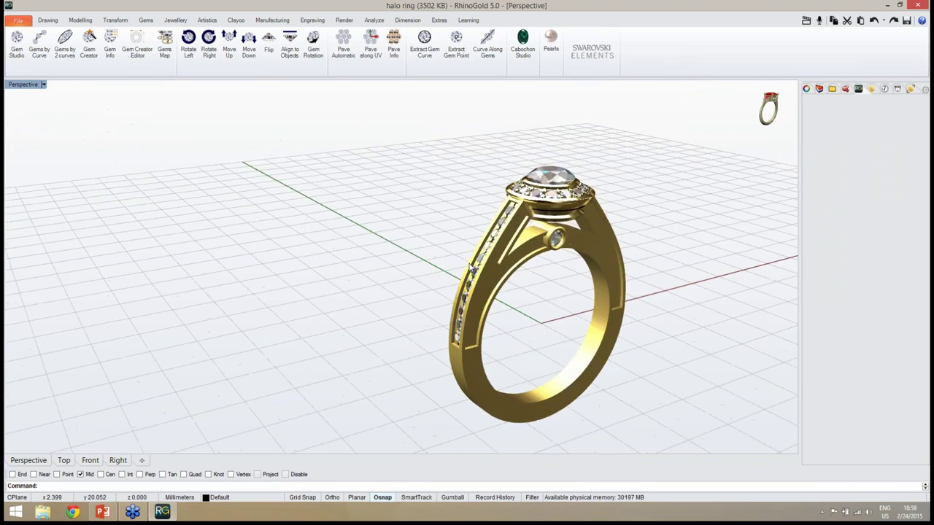
right_click_drag(628, 228, 599, 170)
scroll(584, 168, "up", 10)
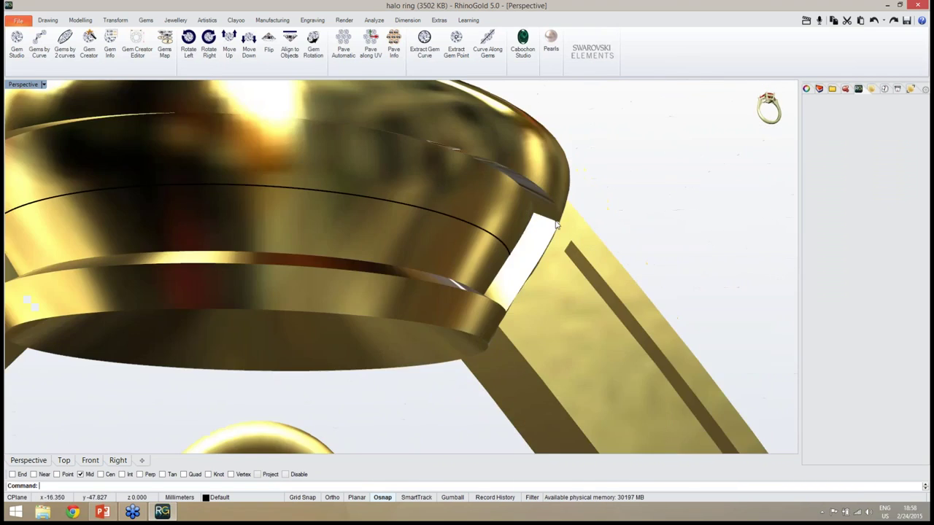
scroll(554, 235, "down", 10)
key("Return")
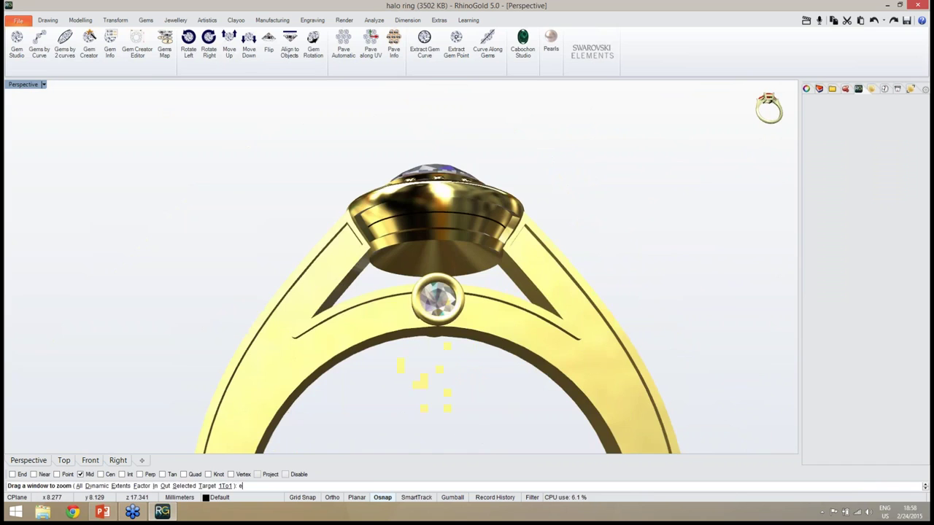
type("e")
key("Return")
scroll(385, 121, "up", 5)
mouse_move(769, 108)
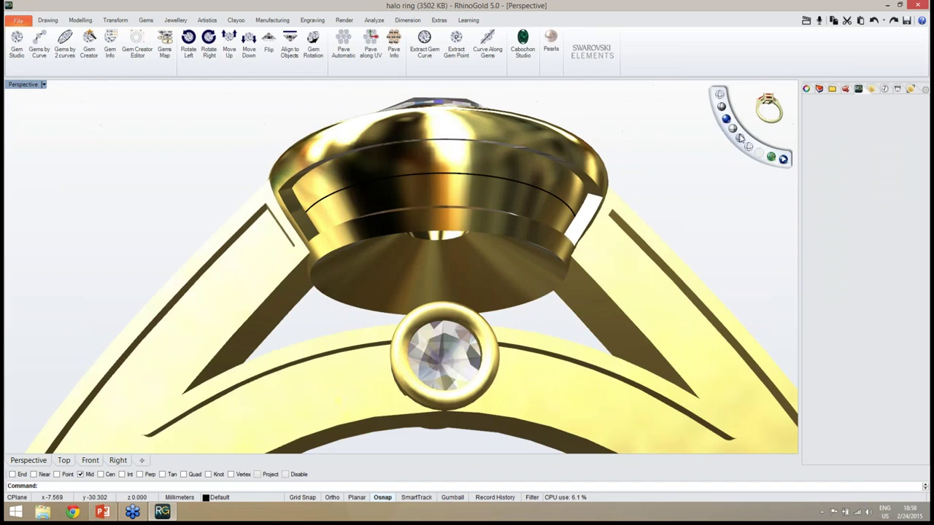
- Return to Shaded display and start a Gems by Curve row on the curve along the middle of the gallery
left_click(721, 117)
right_click_drag(554, 250, 579, 254)
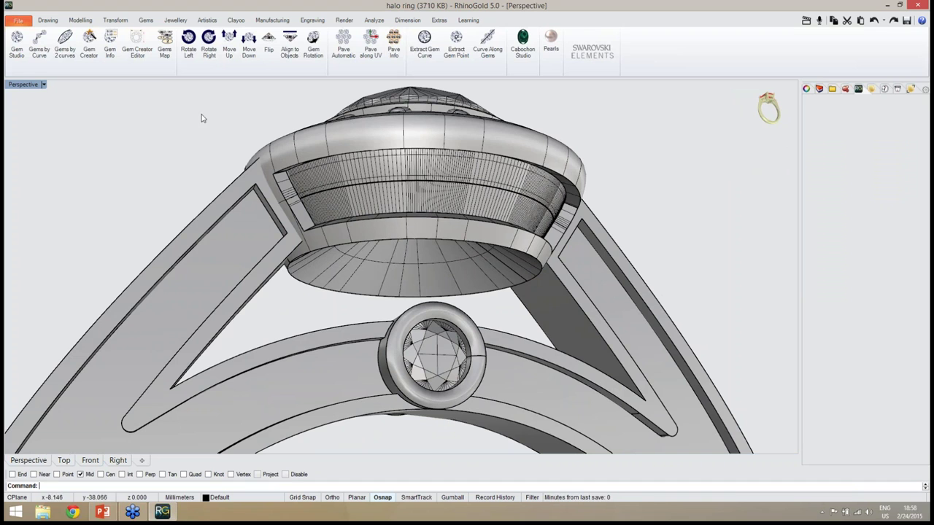
left_click(39, 51)
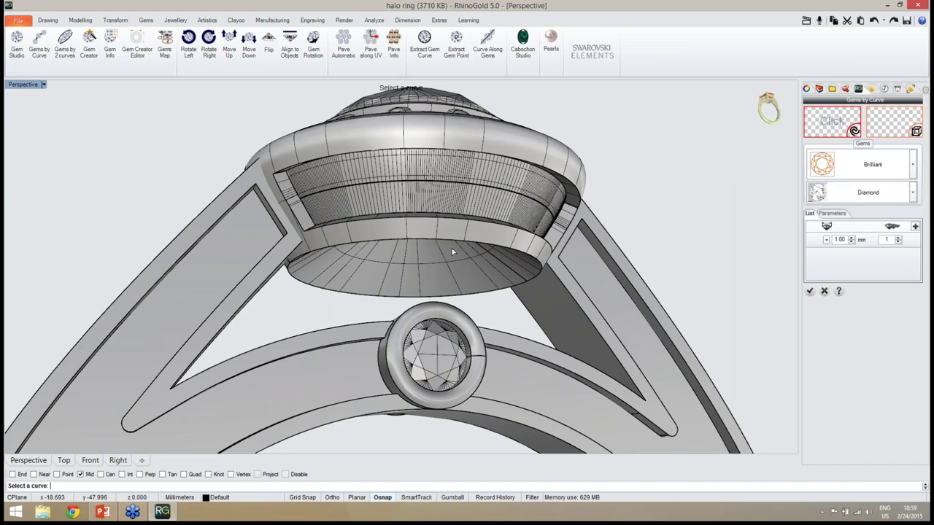
left_click(382, 188)
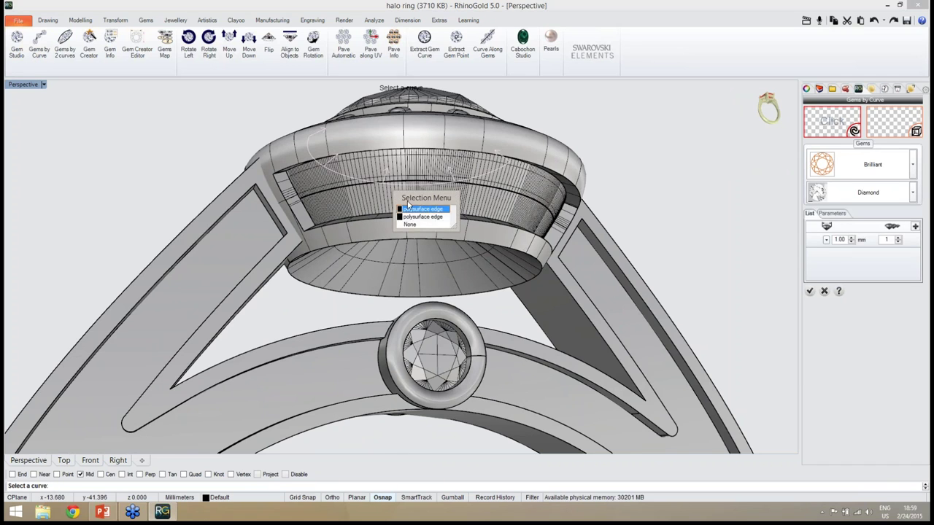
left_click(422, 216)
scroll(324, 214, "up", 5)
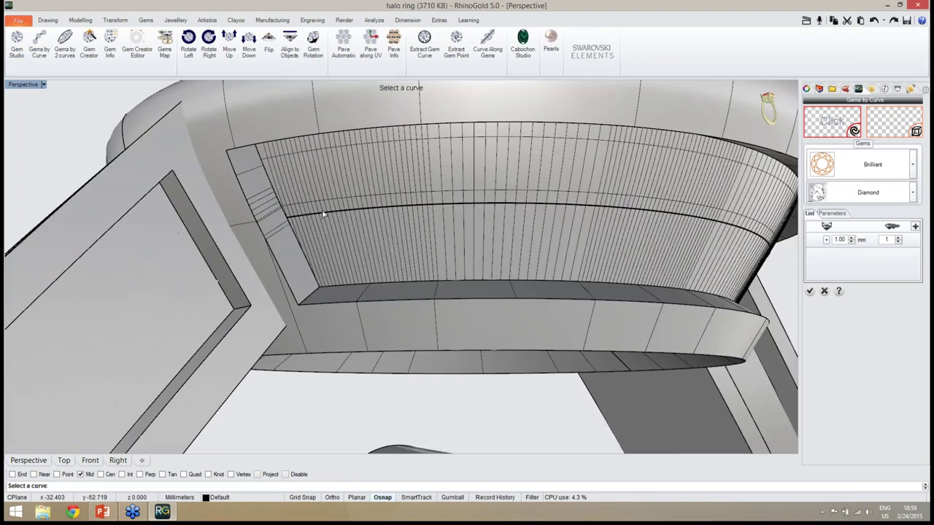
left_click(326, 216)
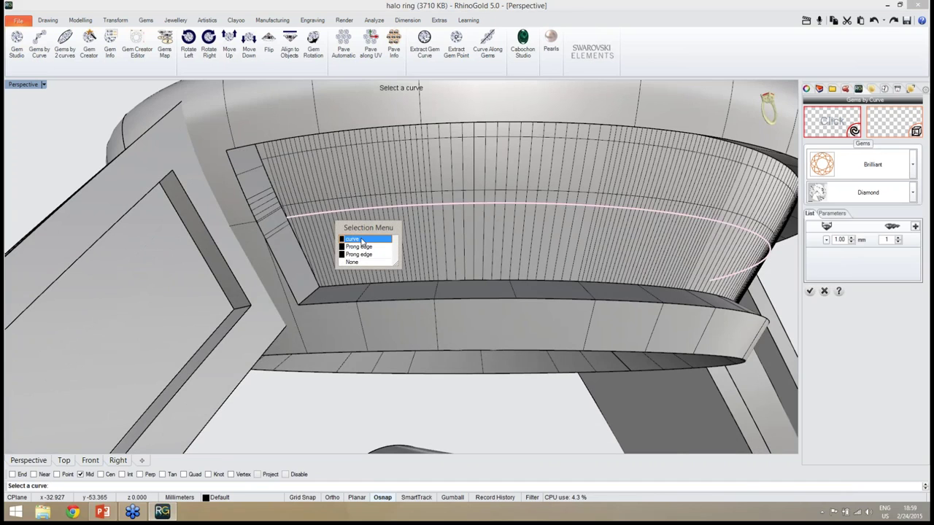
left_click(363, 242)
- Tilt the gem to 302 degrees to face out of the gallery and set its size to 1.40 mm
right_click_drag(583, 240, 347, 237)
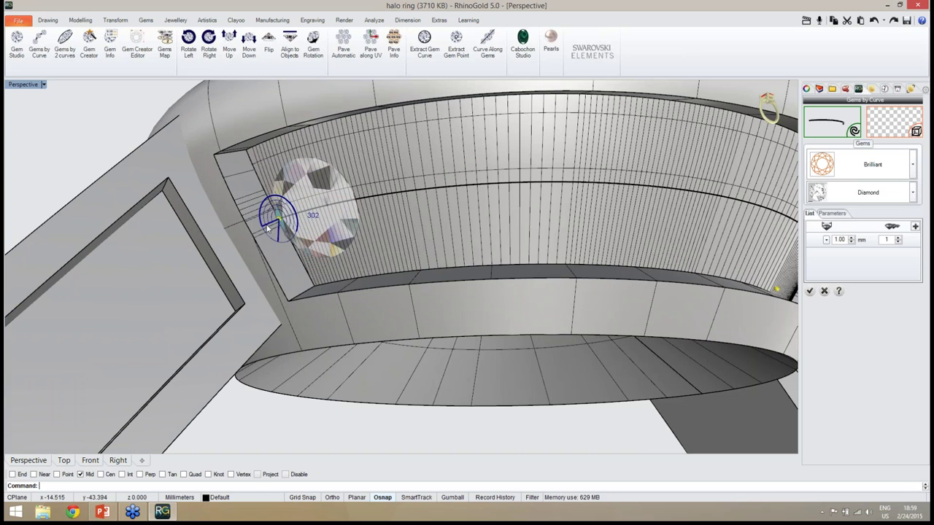
right_click_drag(389, 214, 453, 213)
left_click(850, 238)
left_click(853, 238)
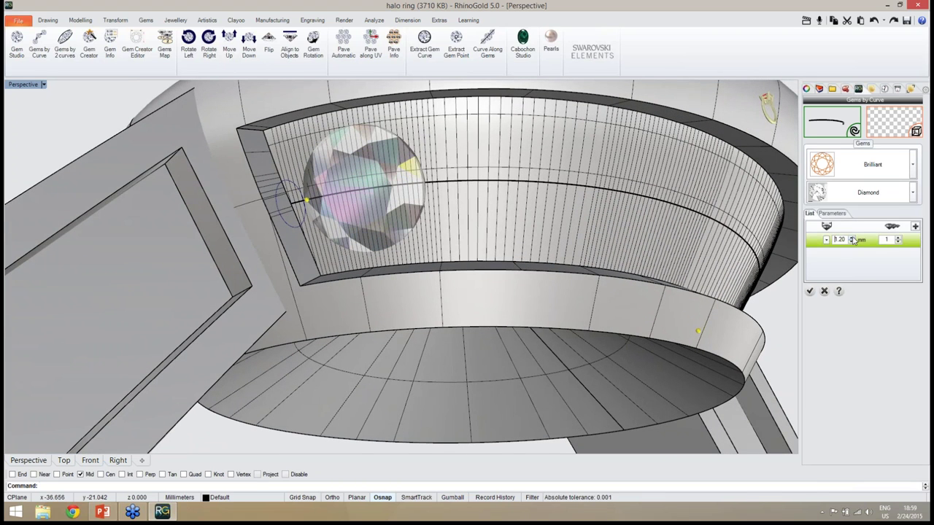
left_click(852, 237)
left_click(852, 238)
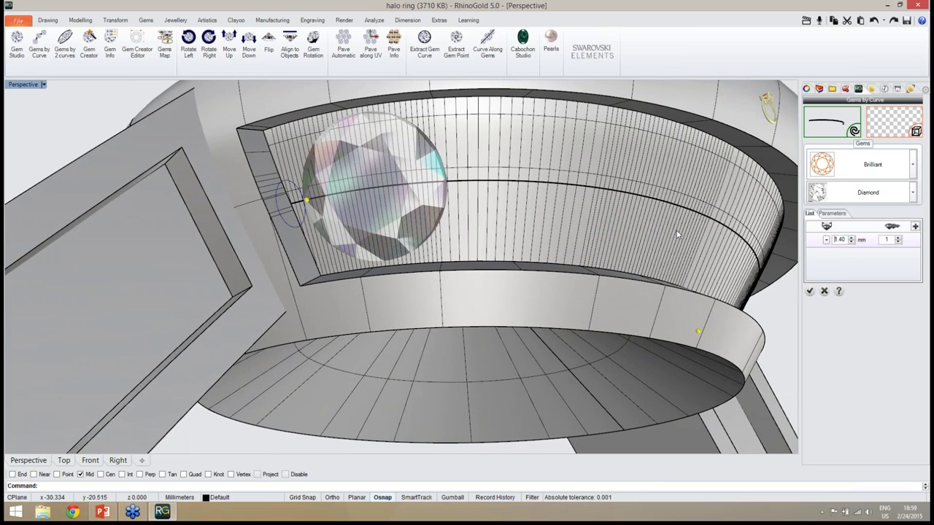
right_click_drag(677, 235, 775, 223)
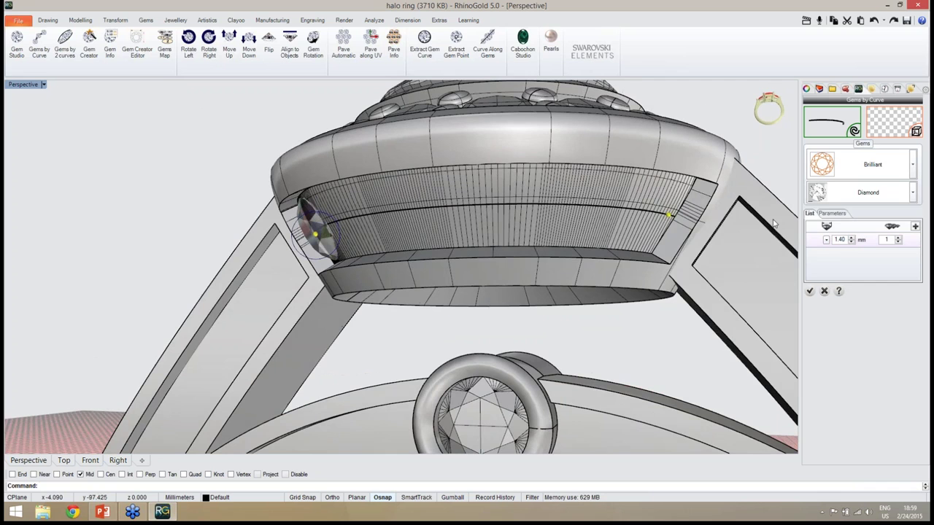
- Set the number of 1.40 mm gems along the gallery curve to 6
left_click(832, 213)
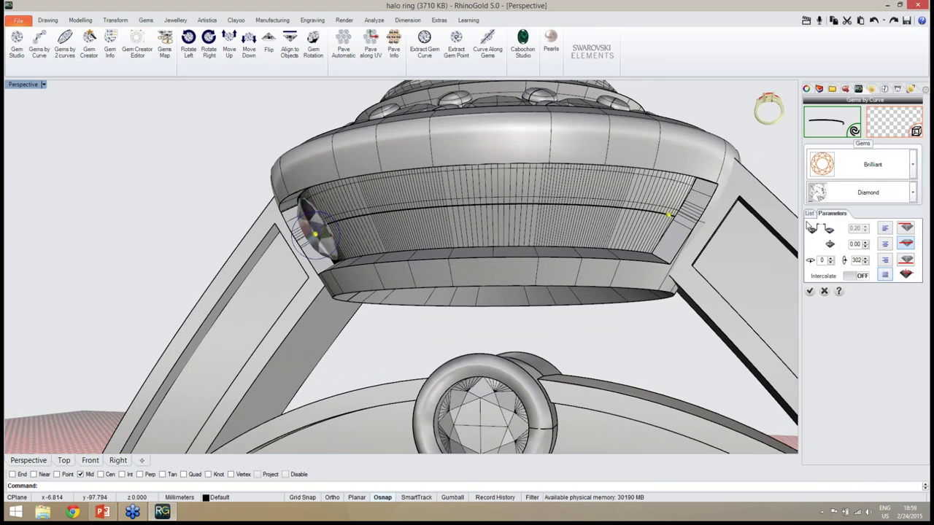
left_click(809, 213)
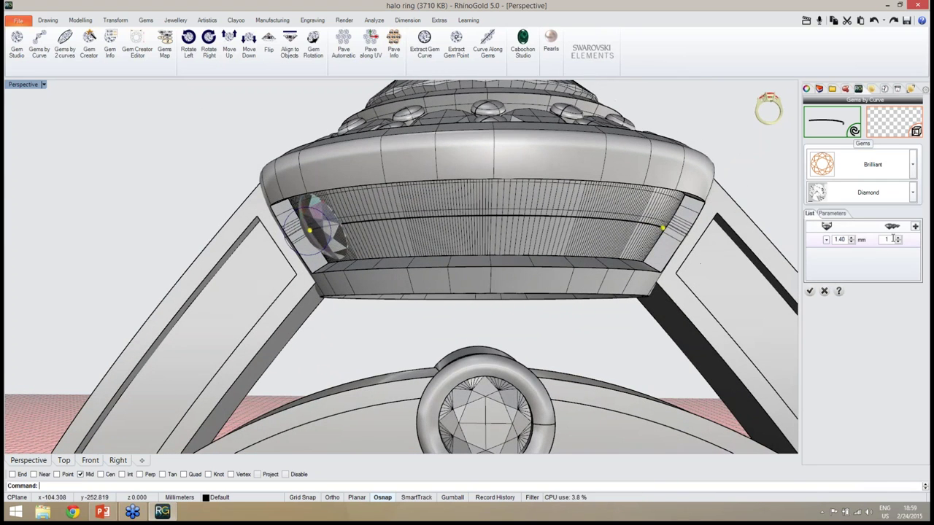
left_click(898, 238)
left_click(898, 238)
left_click(898, 238)
left_click(898, 237)
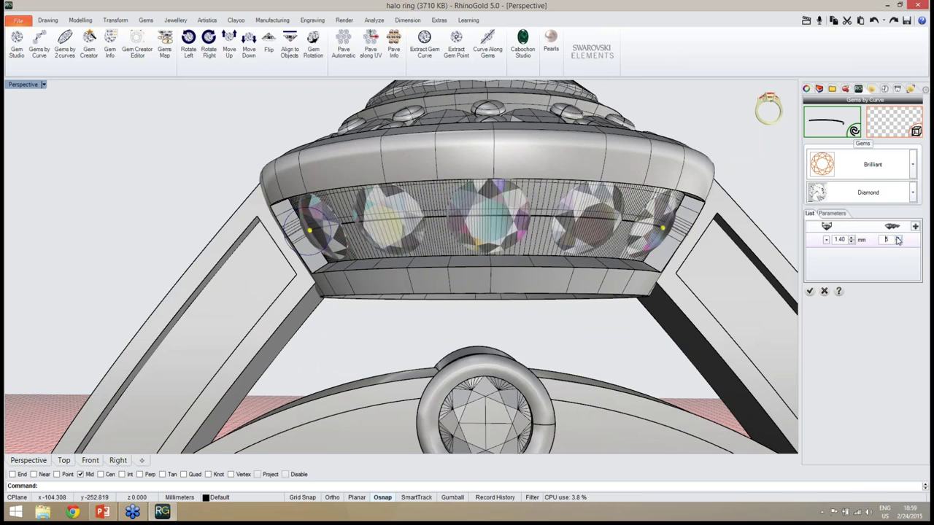
right_click_drag(671, 272, 485, 195)
scroll(485, 196, "up", 5)
scroll(484, 195, "up", 5)
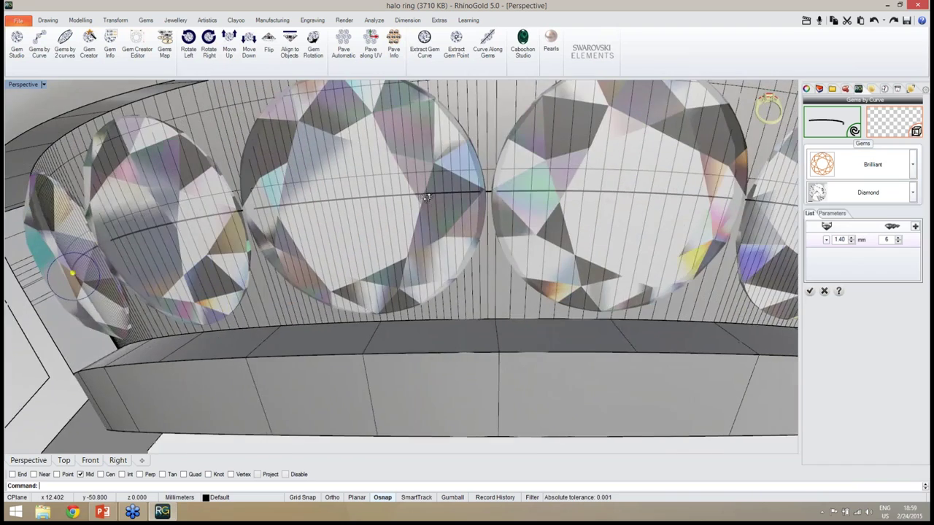
- Check the gem spacing across the gallery opening and create the gem row
scroll(445, 222, "down", 3)
right_click_drag(445, 222, 408, 225)
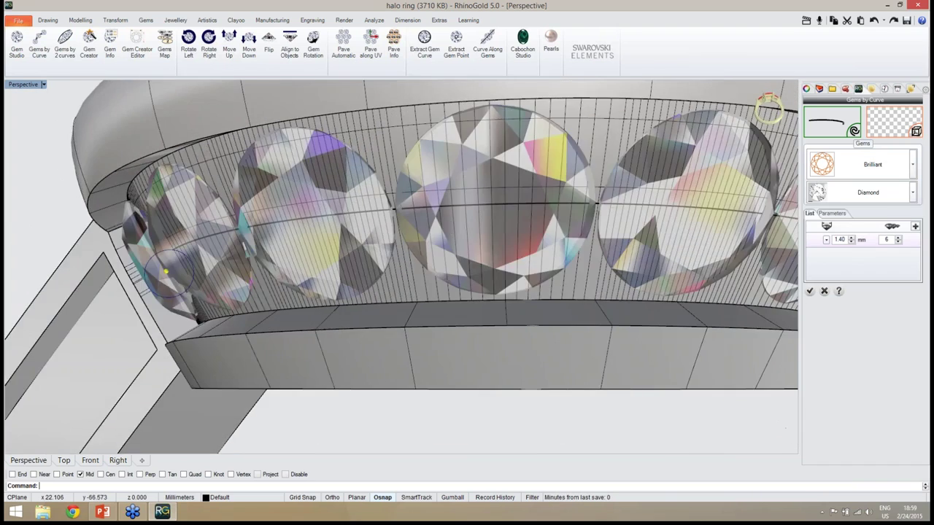
scroll(438, 227, "down", 3)
right_click_drag(482, 232, 442, 215)
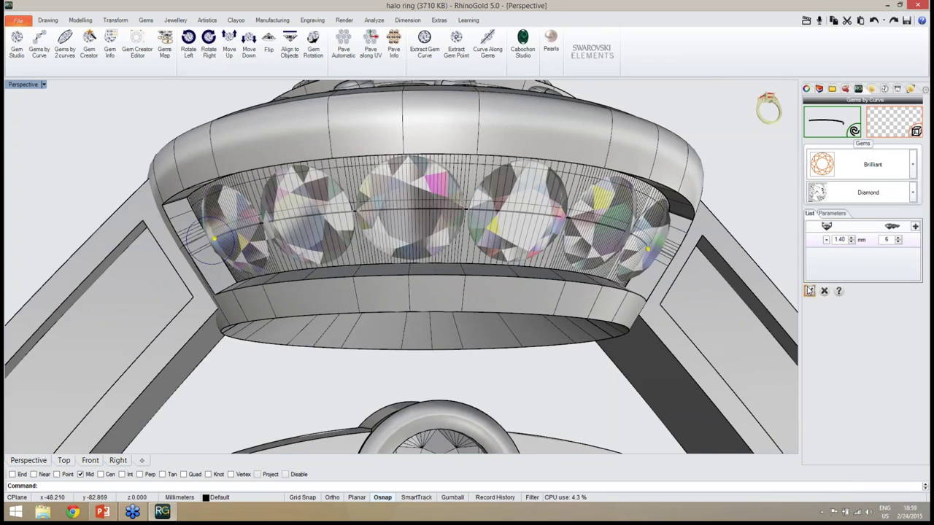
left_click(809, 290)
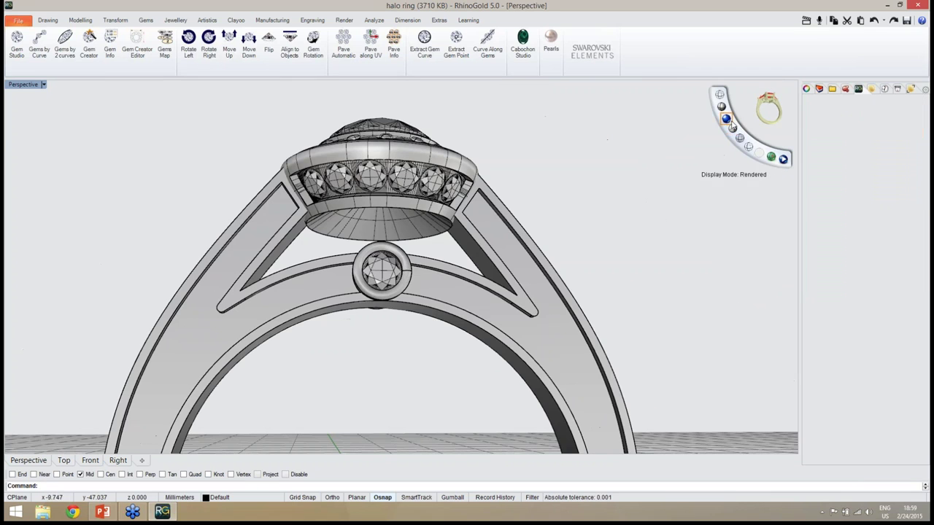
- Show the ring in Rendered display and examine the gallery and shank gems from several sides
left_click(731, 125)
right_click_drag(731, 124, 453, 161)
scroll(459, 141, "up", 5)
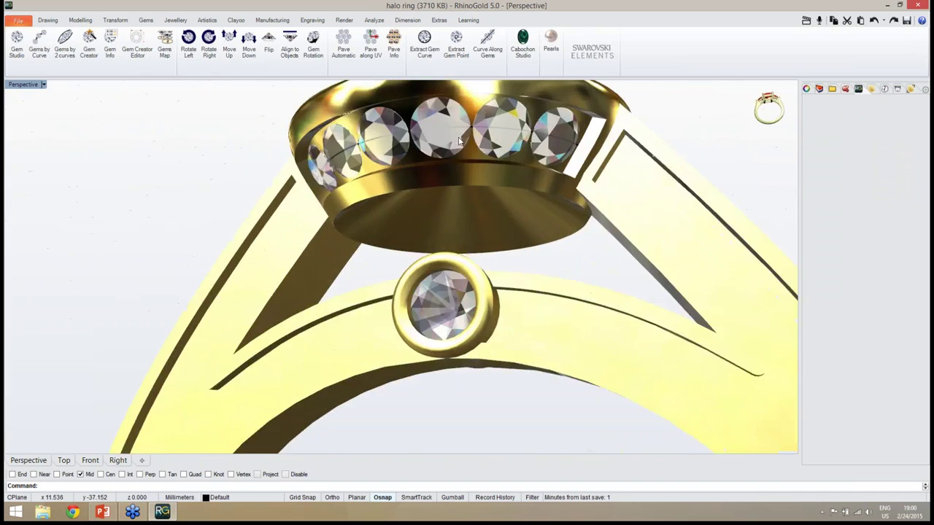
scroll(460, 140, "down", 10)
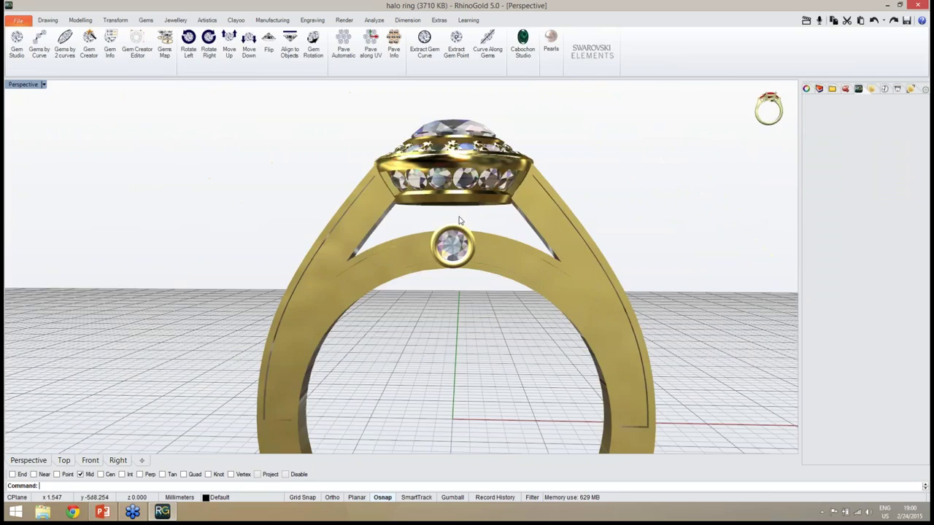
right_click_drag(460, 220, 555, 285)
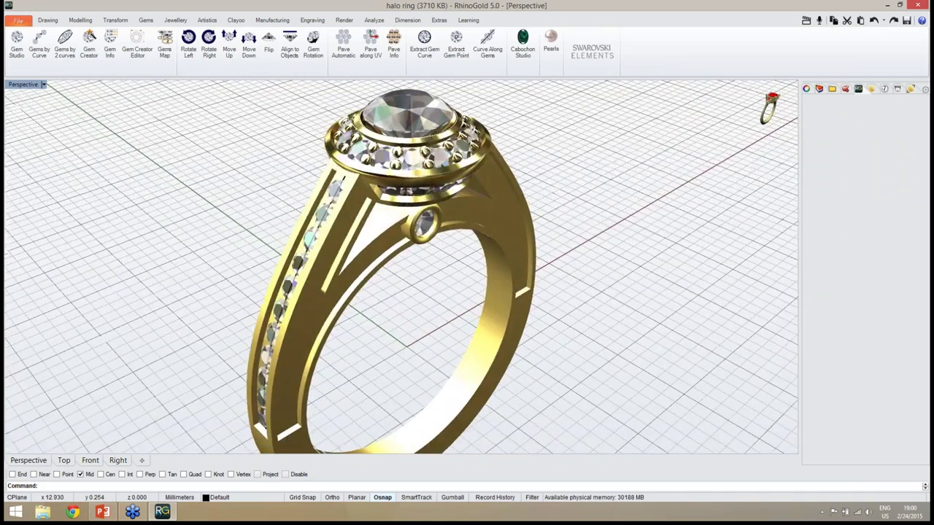
scroll(510, 257, "up", 2)
scroll(481, 321, "down", 5)
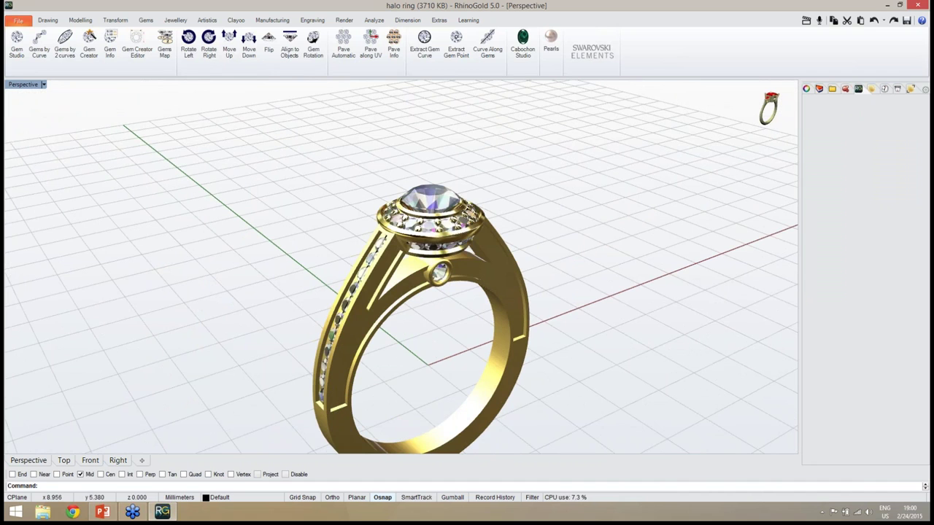
right_click_drag(454, 341, 474, 328)
scroll(377, 310, "up", 7)
scroll(377, 310, "down", 6)
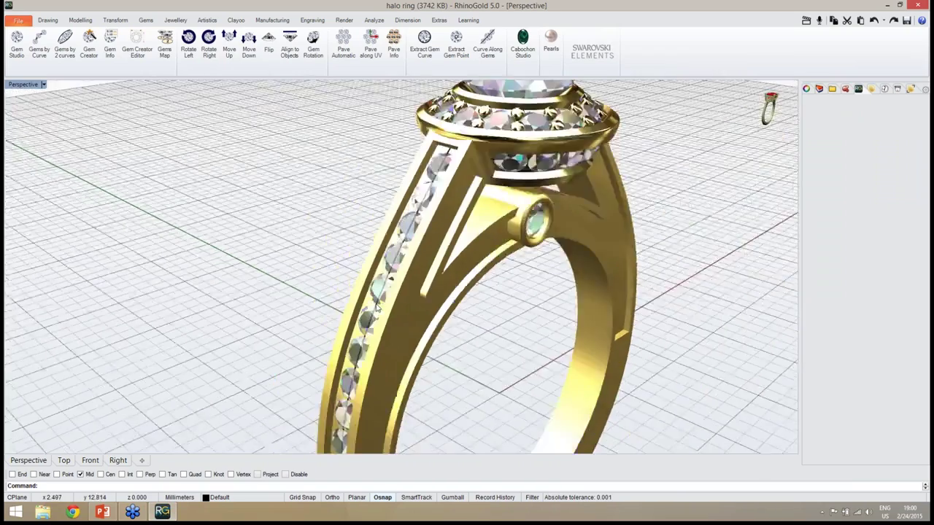
- Start Prongs in Line on the shank's gem row, with a prong diameter of 0.60 and a cap height of 0.10
scroll(380, 292, "up", 6)
left_click(379, 289)
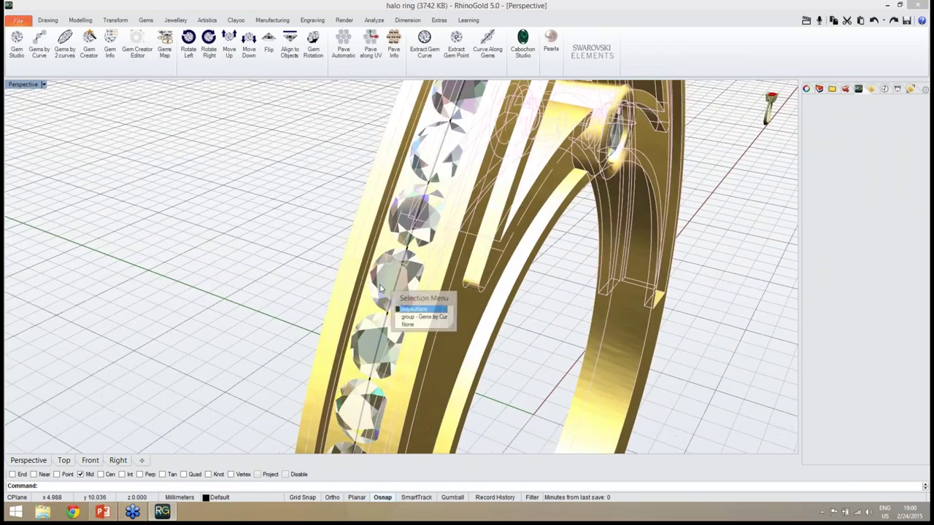
left_click(422, 317)
scroll(422, 317, "down", 5)
right_click_drag(422, 316, 389, 210)
left_click(175, 20)
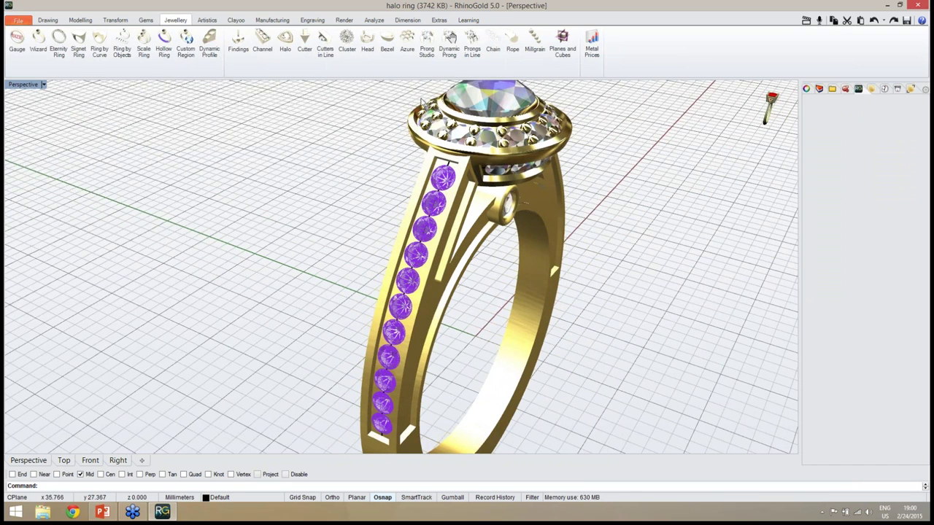
left_click(472, 63)
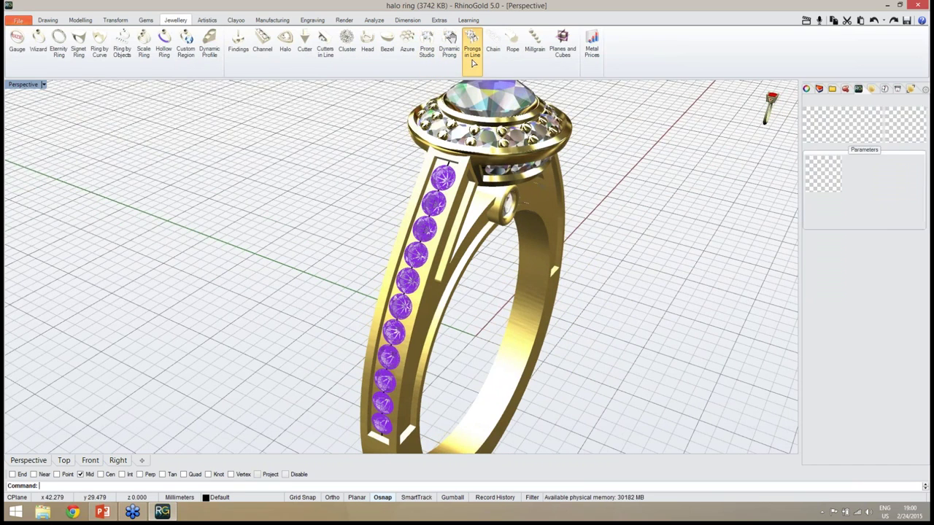
right_click_drag(615, 250, 510, 255)
scroll(465, 260, "up", 6)
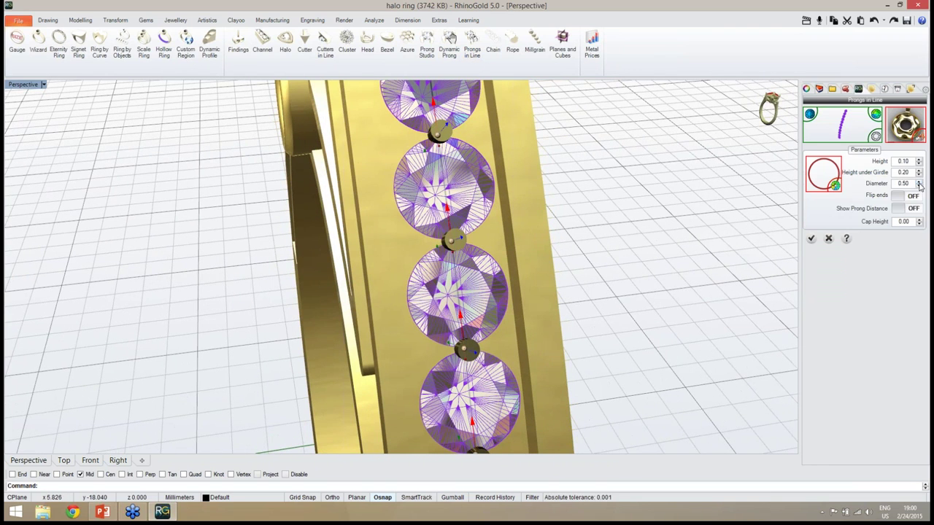
left_click(920, 184)
right_click_drag(568, 280, 555, 282)
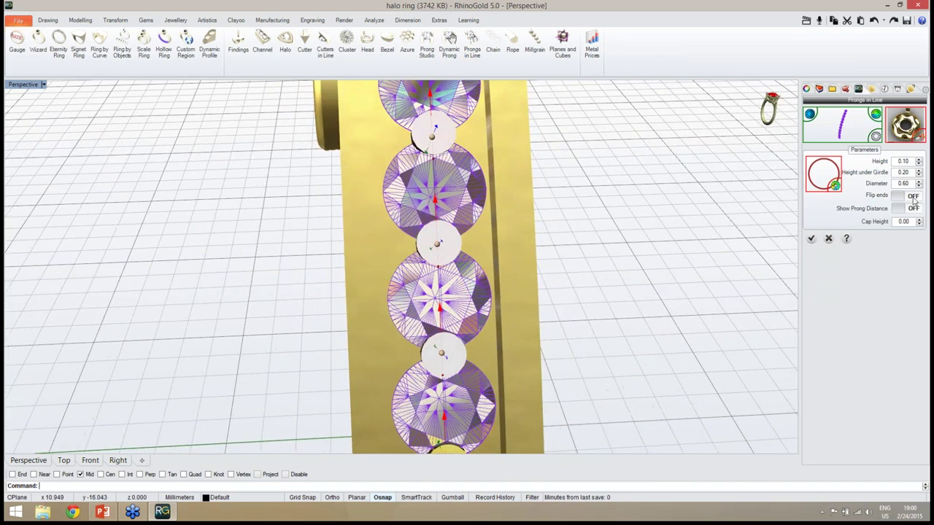
right_click_drag(606, 268, 657, 251)
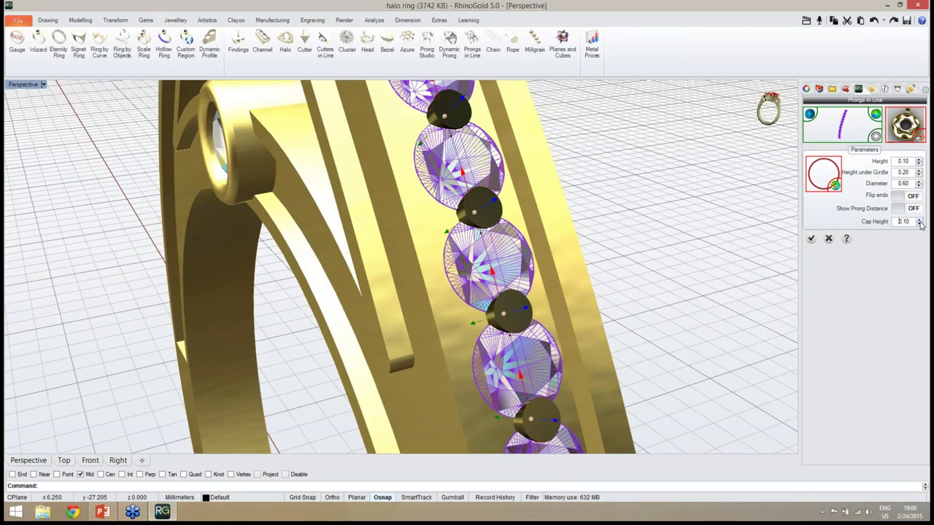
- Spread the shank's prongs sideways into pairs between neighbouring gems, near both edges of the recess
right_click_drag(540, 249, 450, 248)
left_click_drag(451, 245, 479, 239)
right_click_drag(494, 292, 477, 291)
scroll(476, 290, "down", 10)
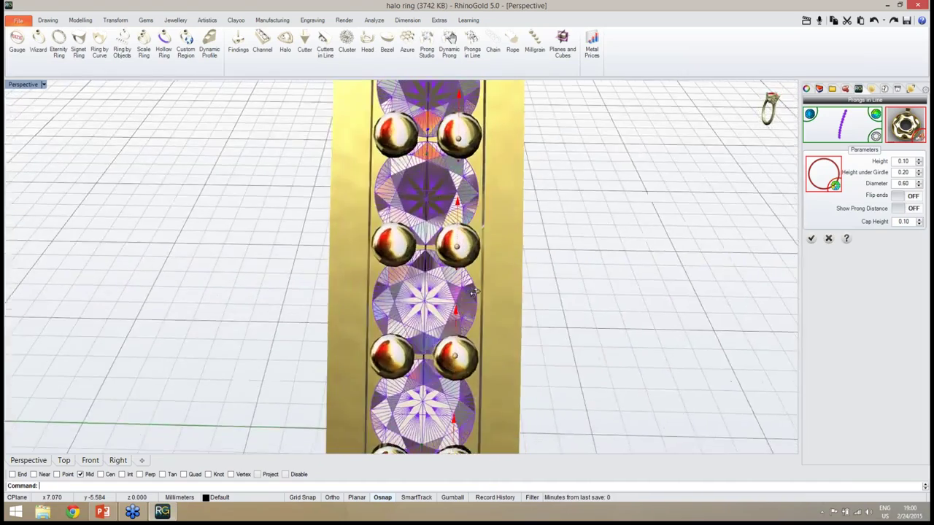
- Position the end prongs beneath the halo as a pair in the upper corners of the shank recess
scroll(459, 212, "up", 8)
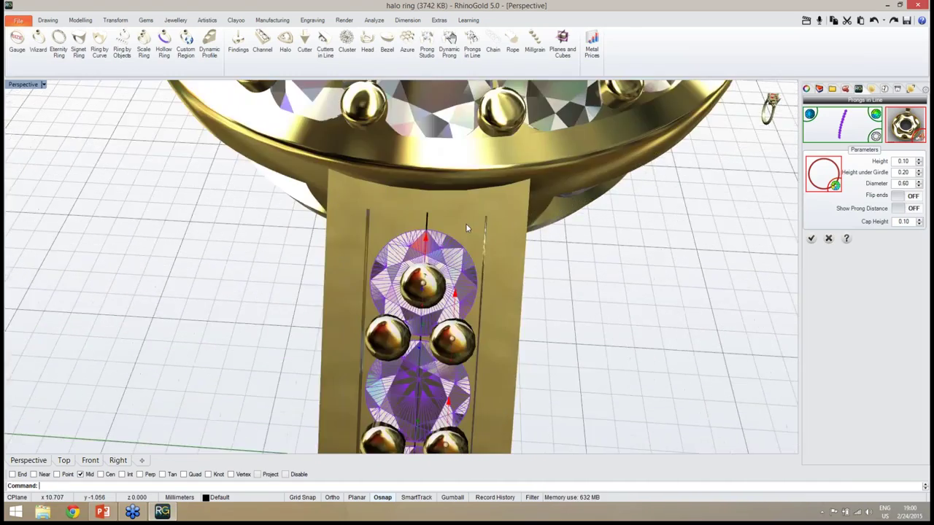
left_click_drag(462, 228, 468, 203)
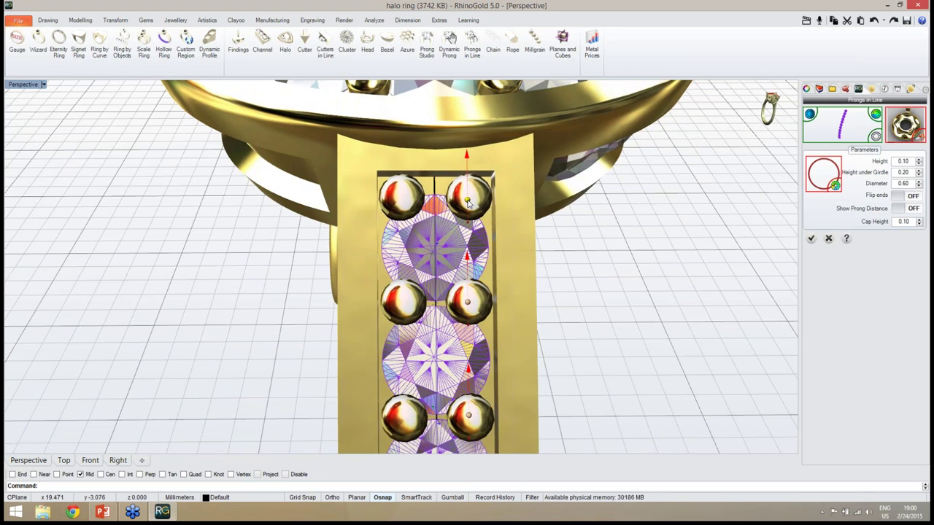
right_click_drag(461, 217, 460, 225)
scroll(456, 228, "down", 10)
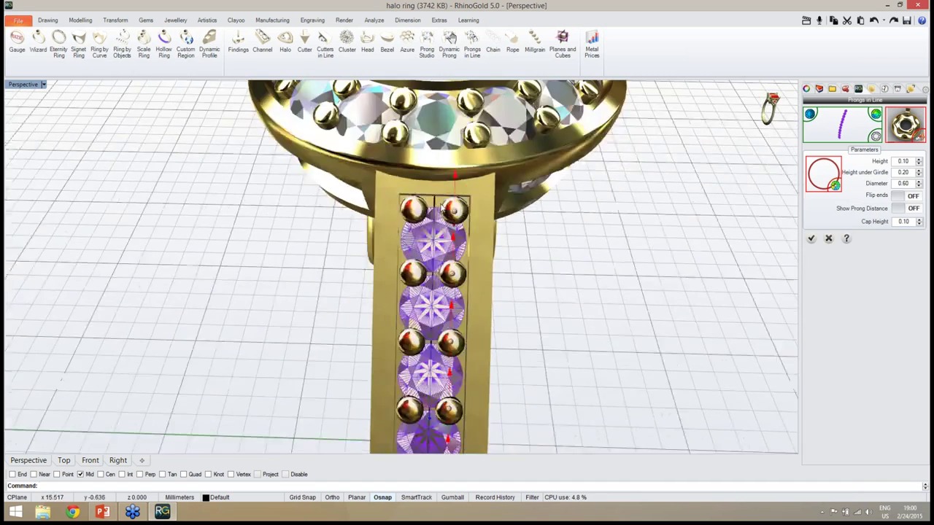
- Position the lower end prongs as a pair below the last shank gem and create the shank prongs
scroll(429, 379, "up", 6)
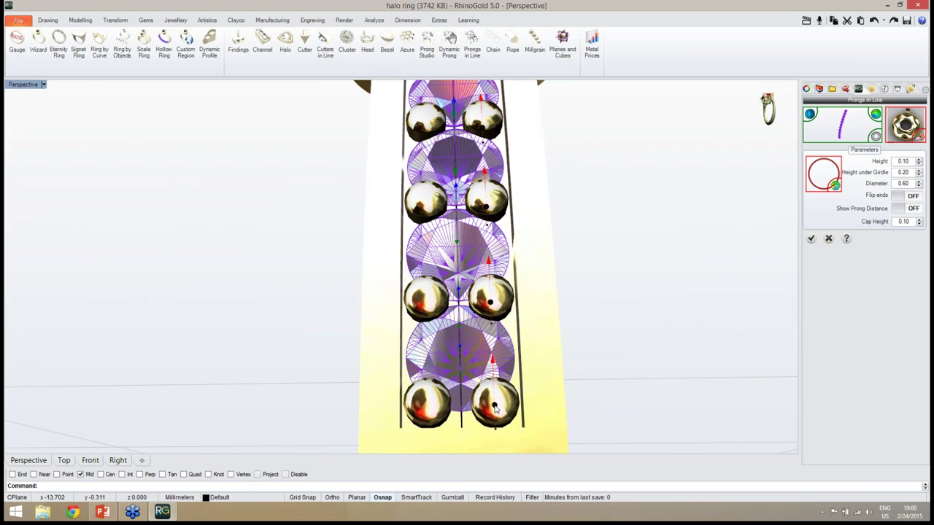
right_click_drag(495, 408, 472, 397)
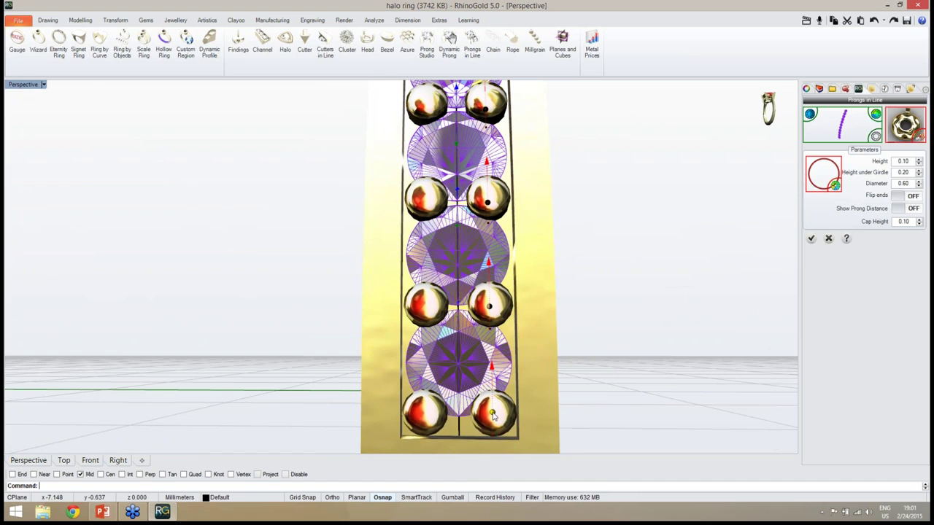
right_click_drag(473, 398, 467, 369)
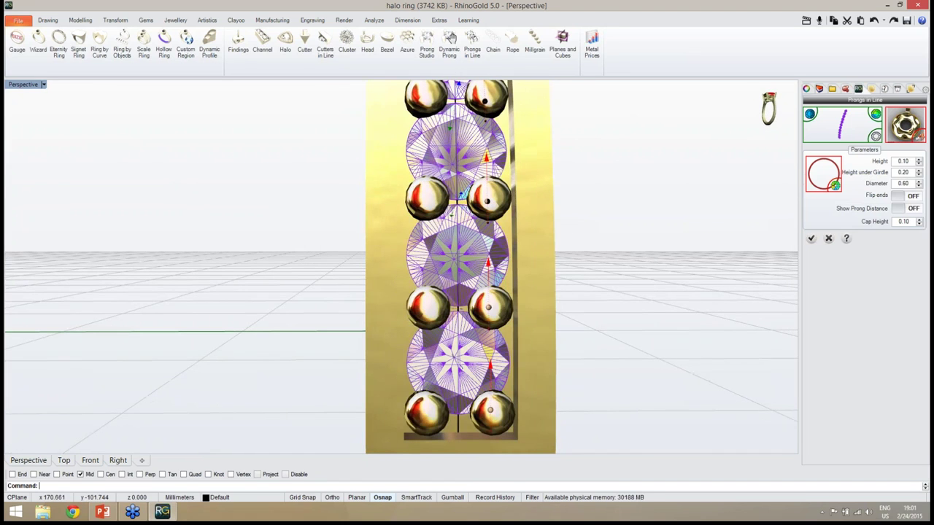
left_click(811, 238)
- Start Prongs in Line on the gallery's gem row under the halo and set the cap height to 0.10
right_click_drag(576, 328, 371, 319)
right_click_drag(448, 310, 490, 175)
scroll(491, 175, "up", 8)
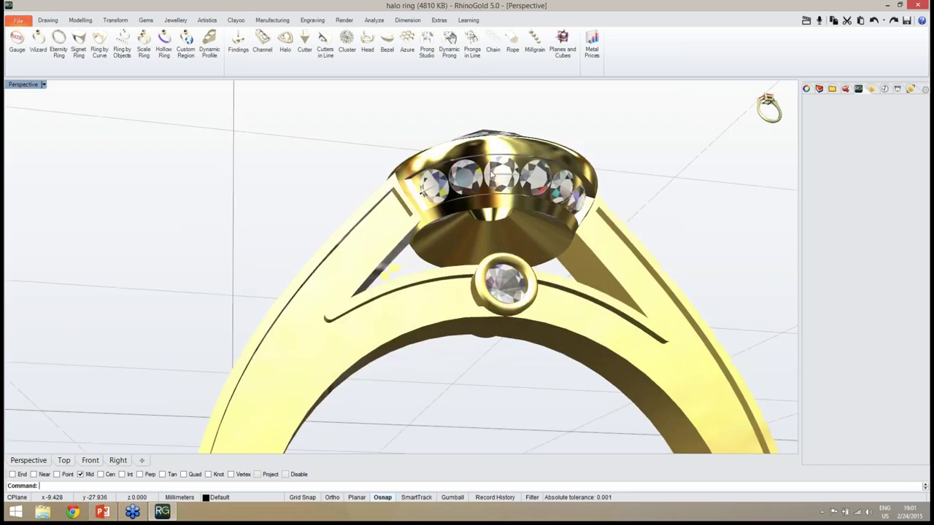
scroll(491, 175, "up", 5)
left_click(443, 211)
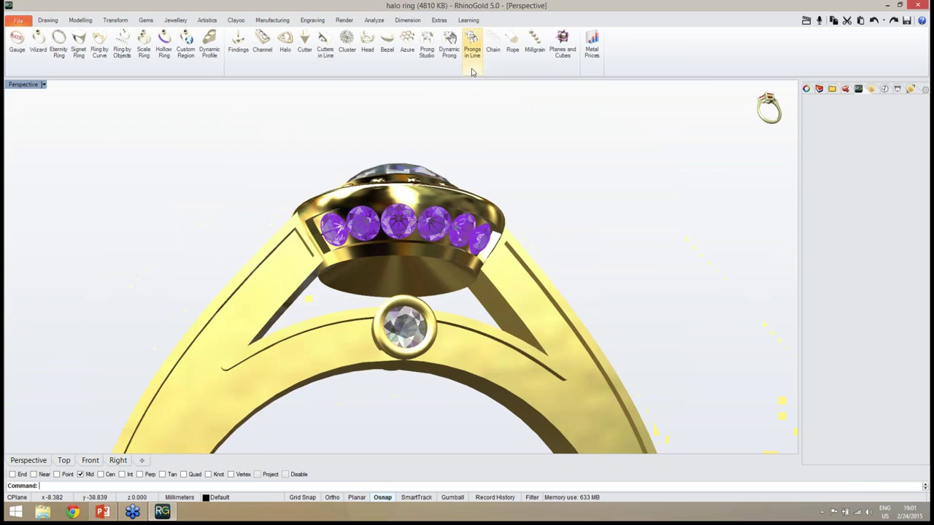
left_click(472, 45)
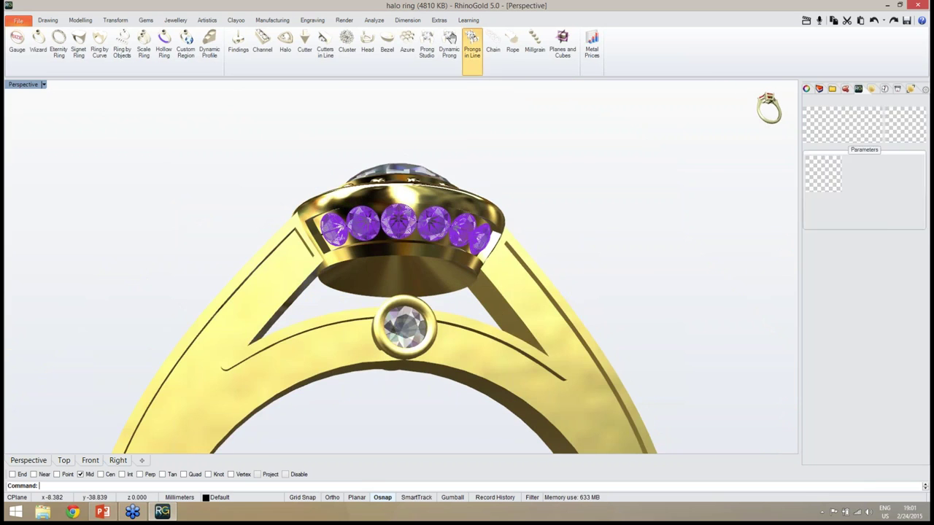
scroll(548, 234, "up", 5)
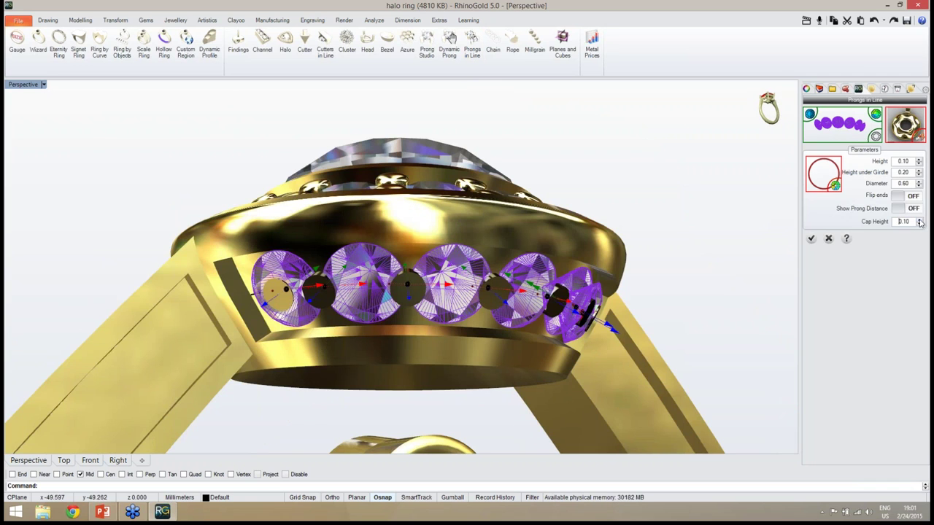
right_click_drag(525, 289, 485, 286)
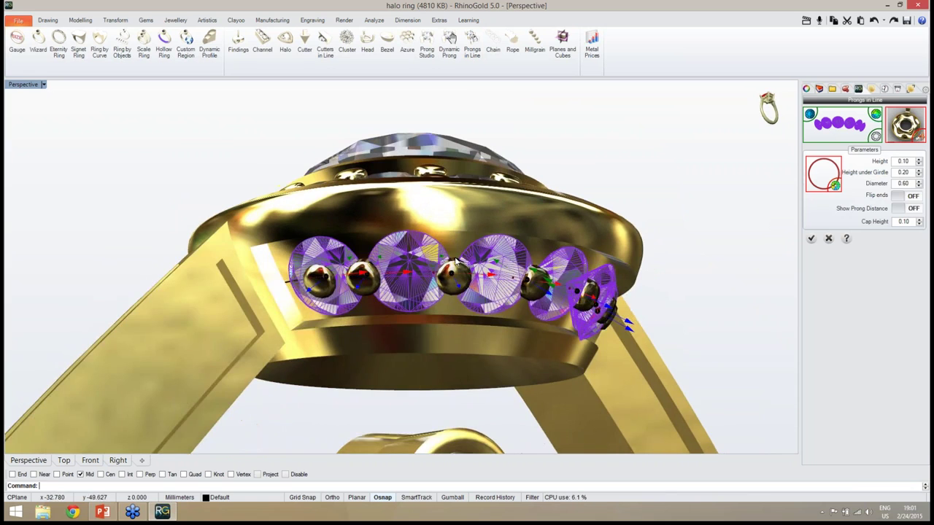
- Spread the gallery prongs vertically into pairs between neighbouring gems, near the upper and lower edges of the opening
scroll(457, 261, "up", 2)
left_click_drag(454, 281, 454, 253)
right_click_drag(421, 264, 408, 244)
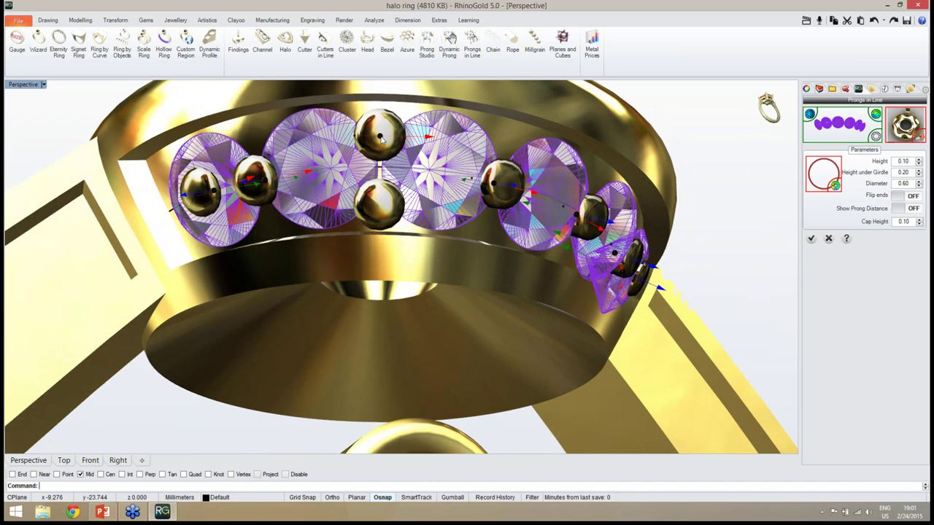
left_click_drag(381, 138, 380, 132)
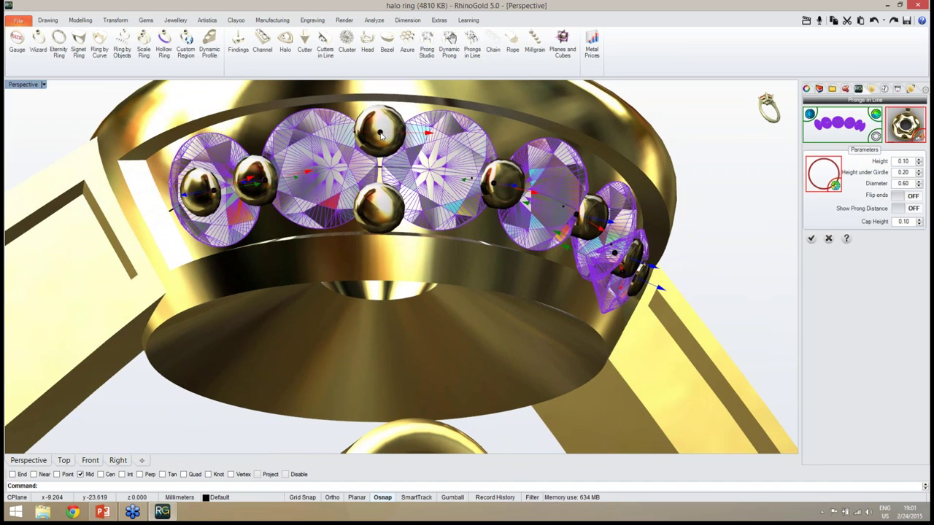
mouse_move(433, 195)
right_mouse_down()
mouse_move(441, 186)
mouse_move(438, 194)
right_mouse_up()
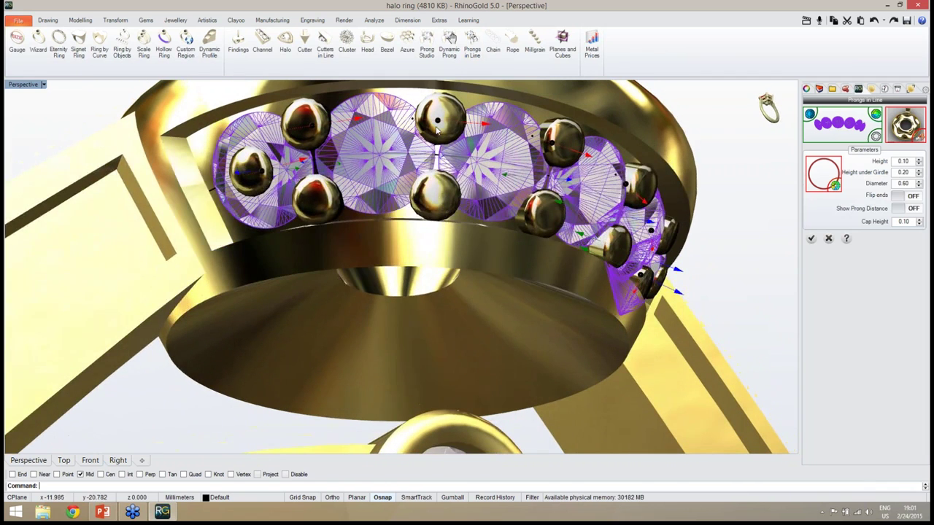
left_click_drag(440, 126, 439, 122)
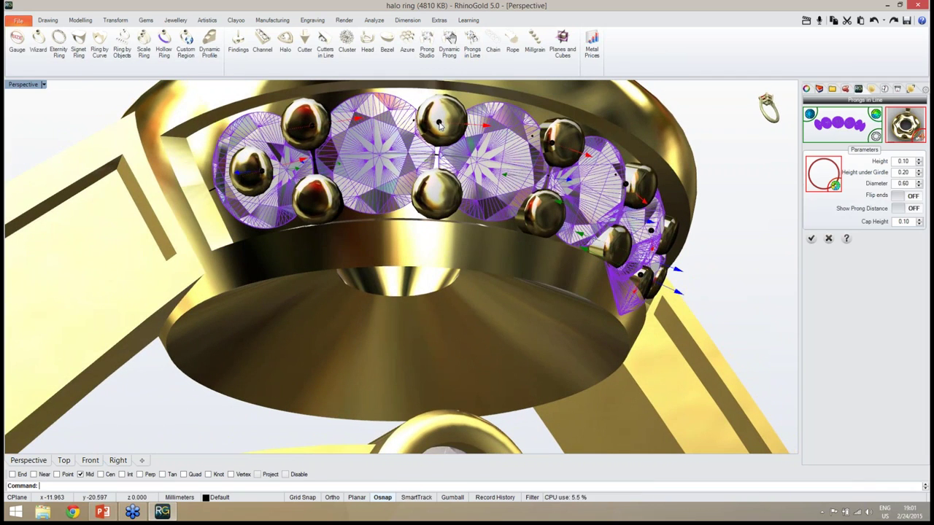
- Move the end prong off the first gallery gem and split it into a pair at that end of the opening
right_click_drag(439, 123, 473, 196)
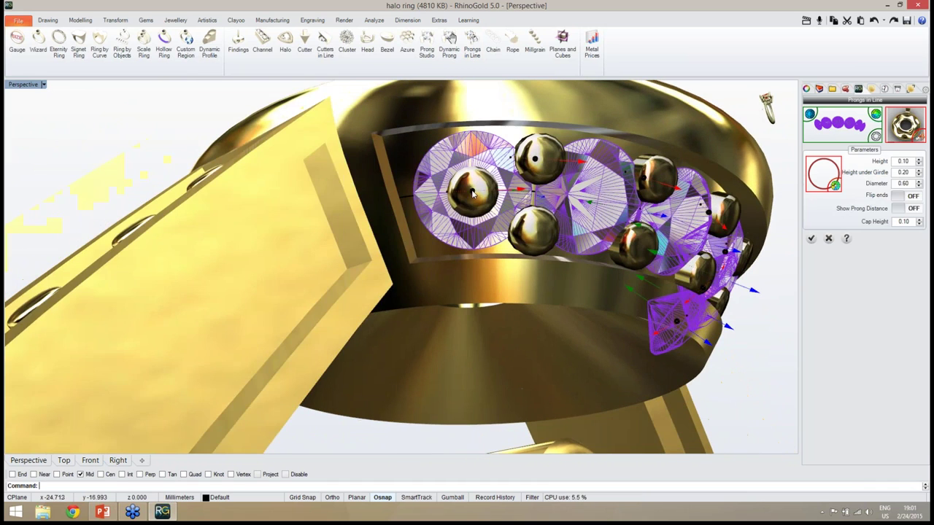
mouse_move(473, 192)
left_mouse_down()
mouse_move(447, 170)
mouse_move(406, 162)
mouse_move(457, 186)
left_mouse_up()
right_click_drag(457, 186, 462, 177)
left_click_drag(462, 177, 461, 178)
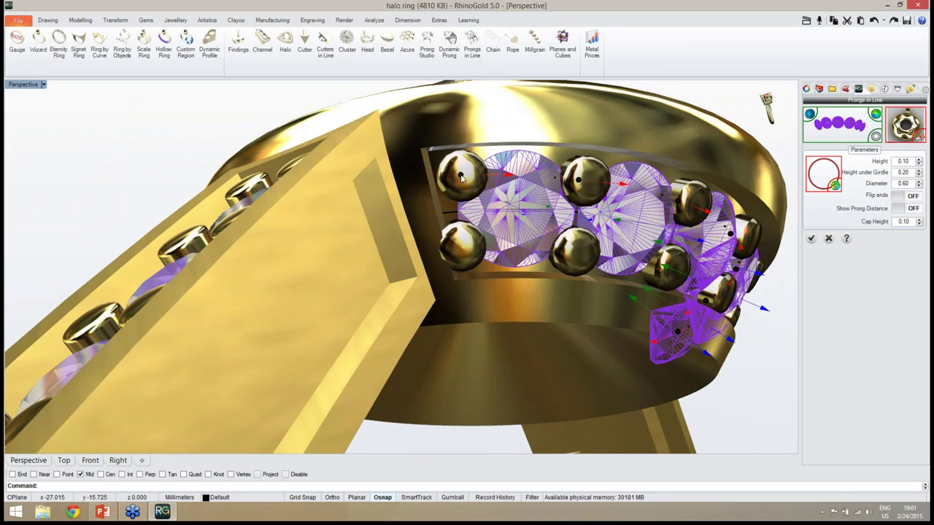
- Position the prong pair at the opposite end of the gallery opening beside the last gem and create the gallery prongs
right_click_drag(461, 178, 234, 259)
left_click_drag(252, 257, 307, 235)
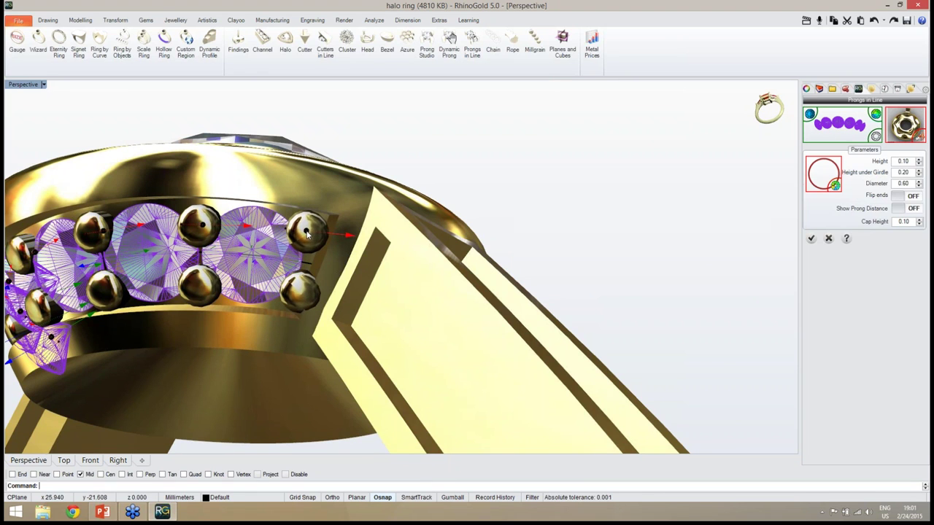
right_click_drag(278, 240, 263, 242)
left_click_drag(261, 243, 257, 243)
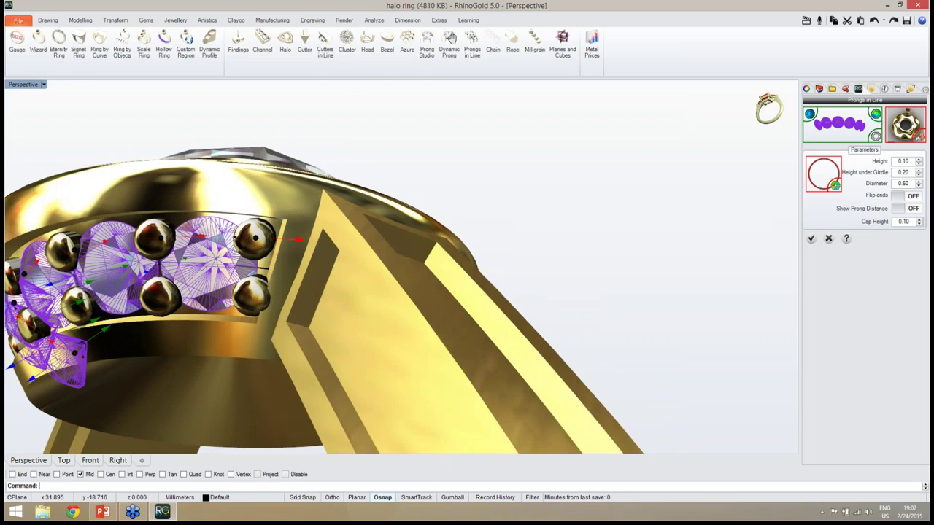
right_click_drag(257, 243, 310, 233)
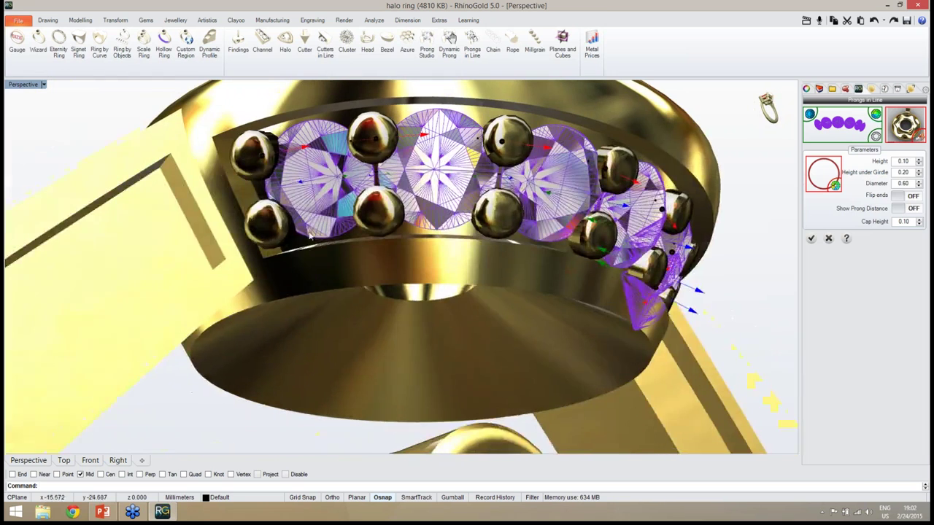
left_click(810, 239)
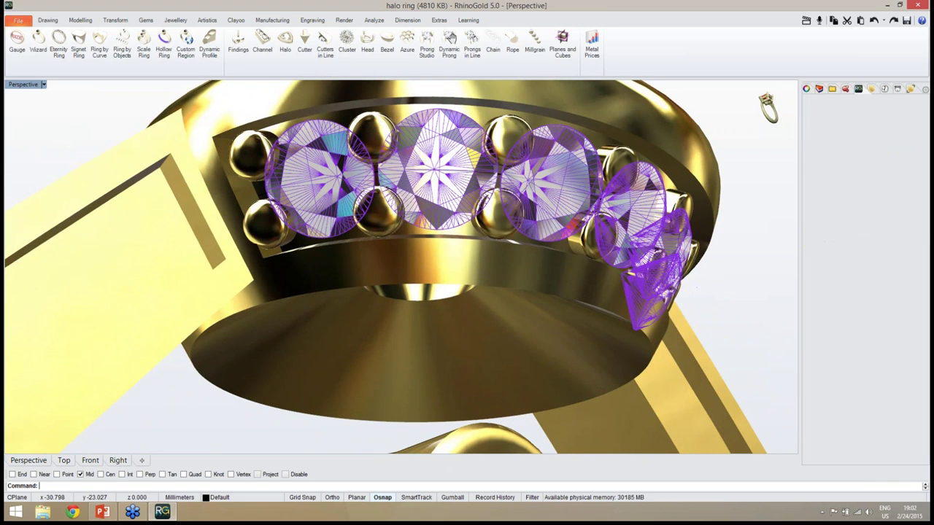
- Deselect the gallery gems and open the gallery prongs in the Prong Editor
right_click_drag(600, 254, 657, 285)
left_click(657, 285)
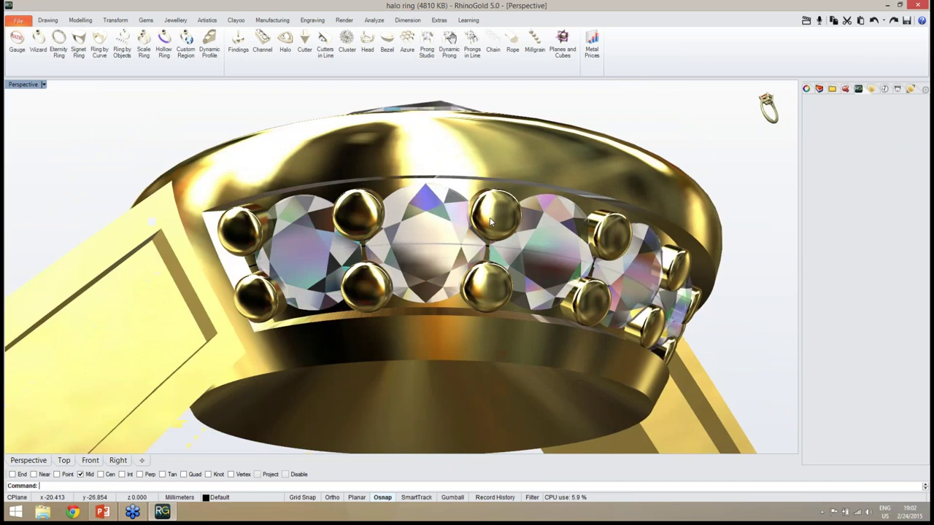
left_click(491, 222)
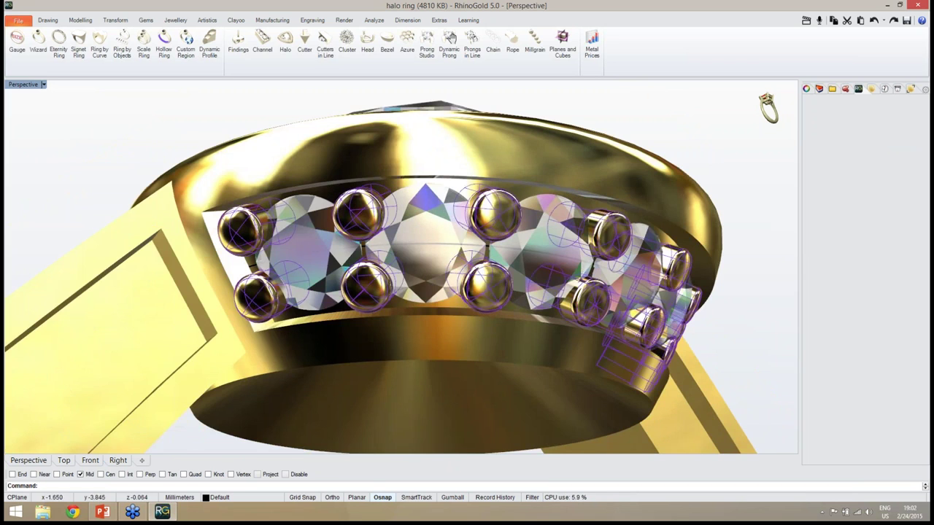
middle_click(489, 228)
left_click(489, 273)
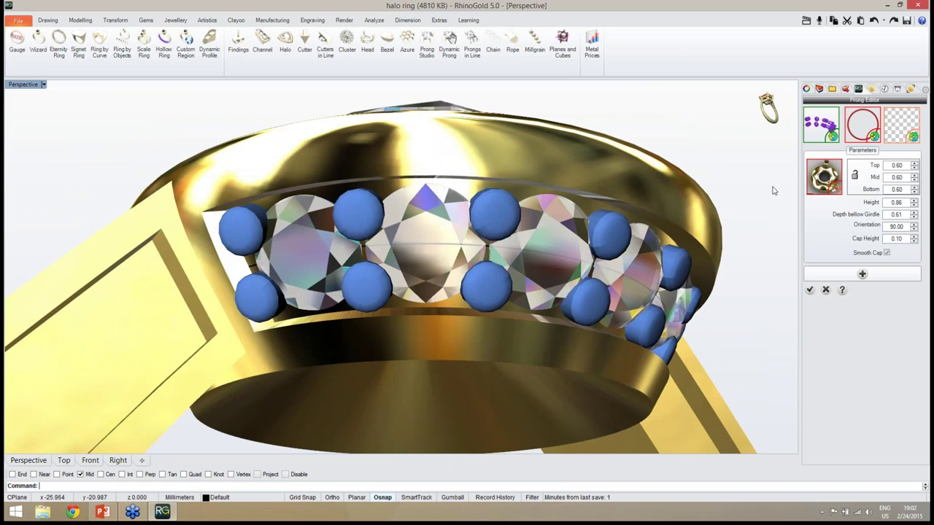
- Examine the fit of the gallery prongs around the gems at both ends of the opening
right_click_drag(647, 244, 651, 263)
right_click_drag(496, 232, 345, 298)
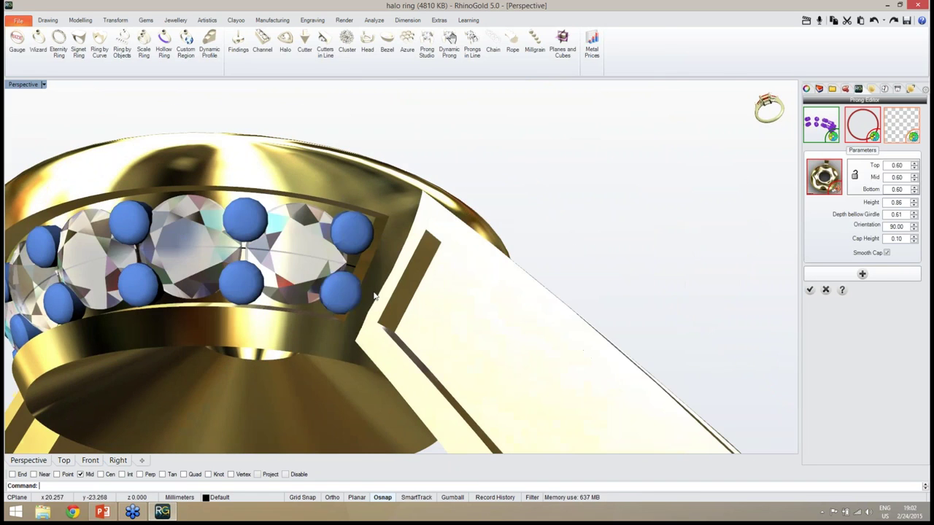
left_click(344, 297)
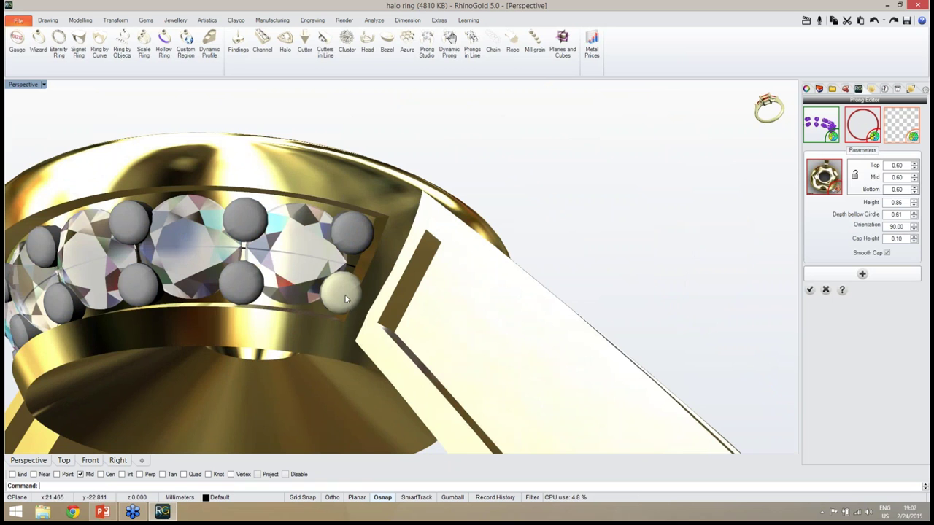
right_click_drag(370, 289, 448, 328)
scroll(447, 326, "up", 10)
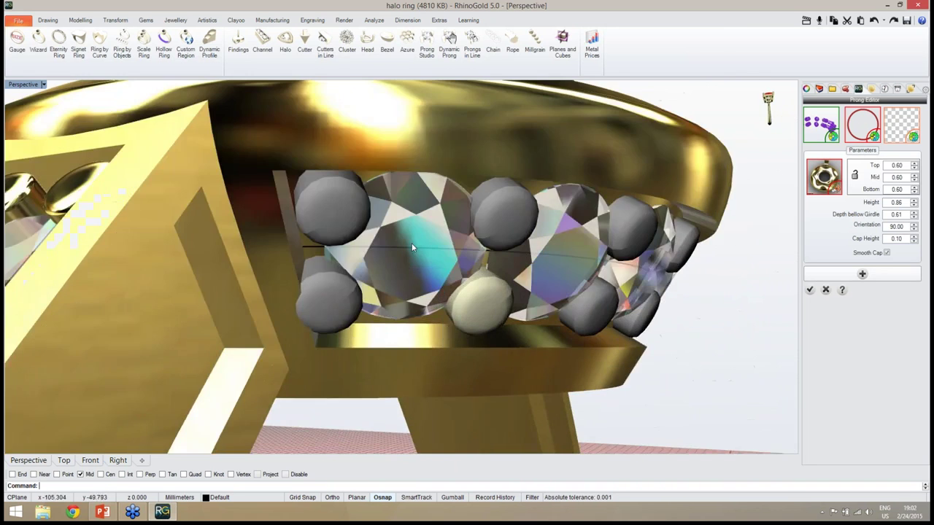
right_click_drag(412, 243, 393, 262)
scroll(444, 297, "down", 10)
scroll(392, 263, "up", 6)
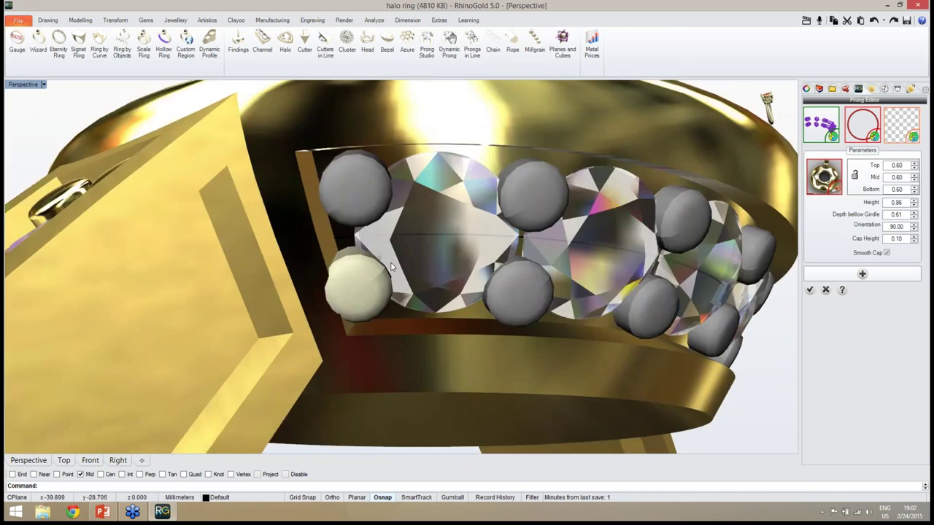
scroll(392, 262, "down", 2)
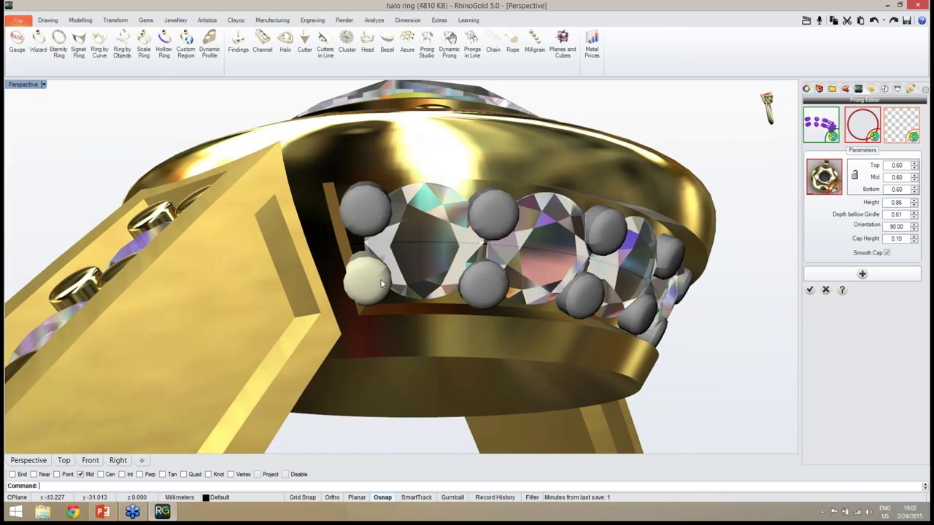
left_click(907, 128)
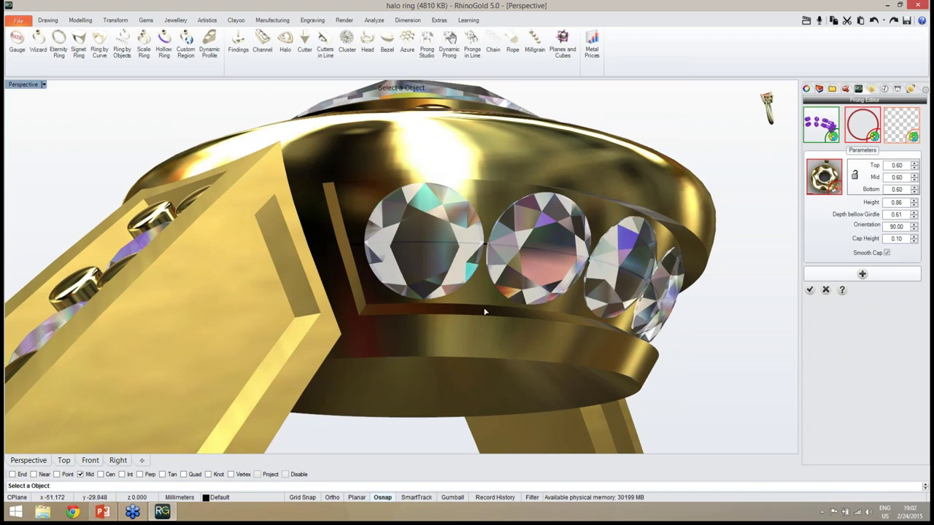
right_click_drag(435, 321, 748, 285)
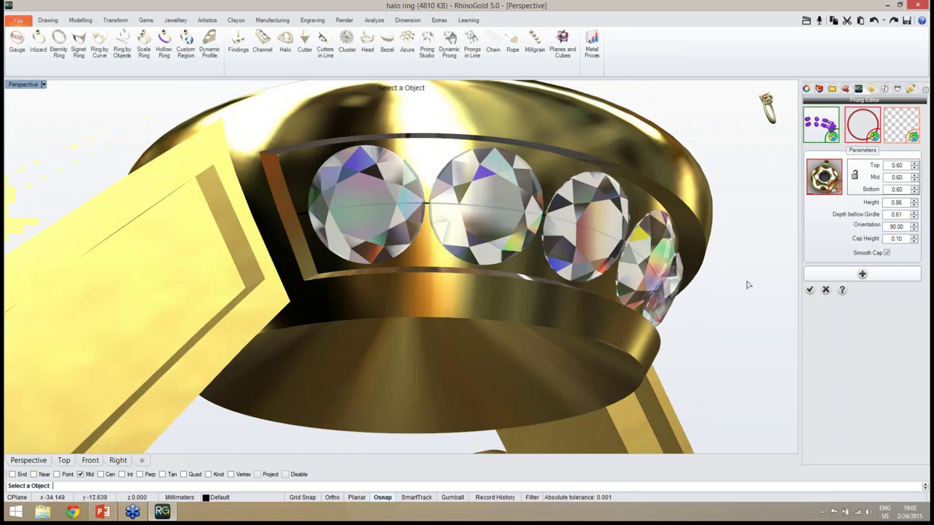
left_click(826, 291)
- Extract a copy of the recessed surface behind the gallery gems and clear the selection
right_click_drag(553, 249, 611, 299)
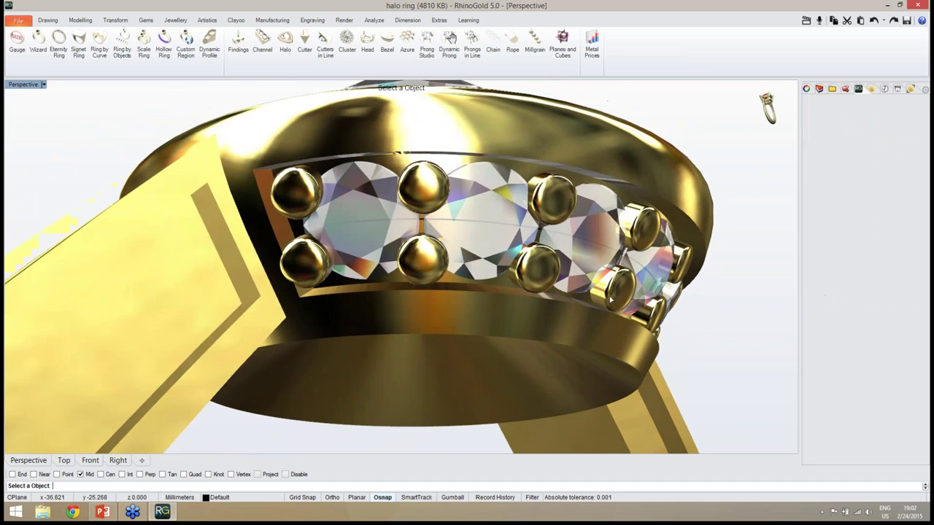
left_click(86, 19)
left_click(570, 73)
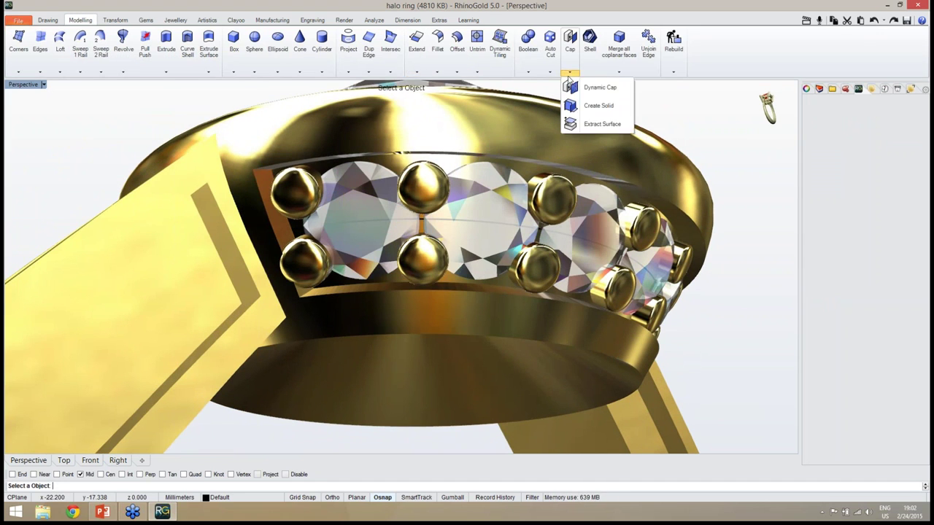
left_click(588, 124)
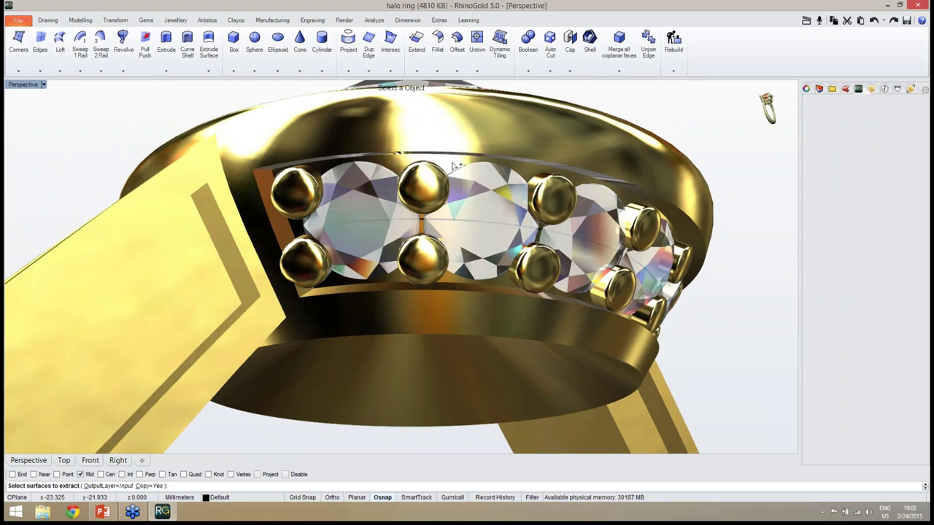
left_click(453, 166)
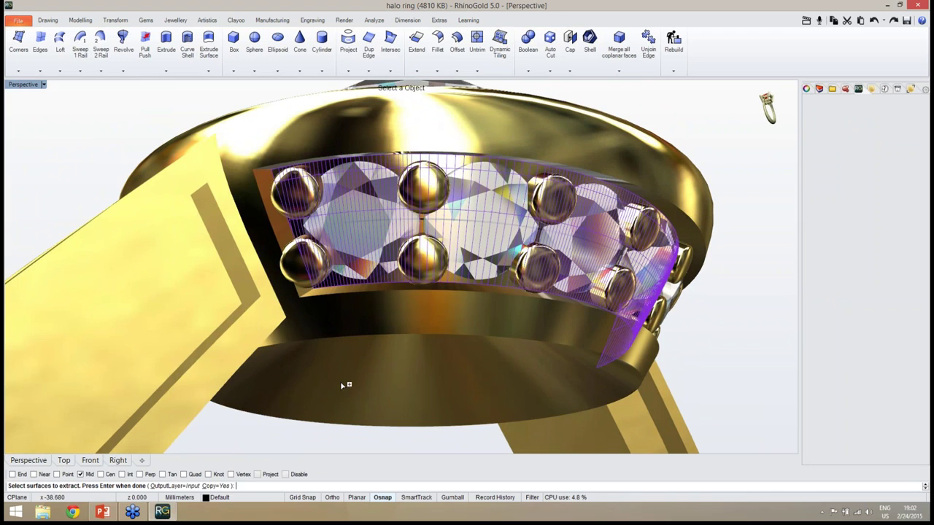
key("Return")
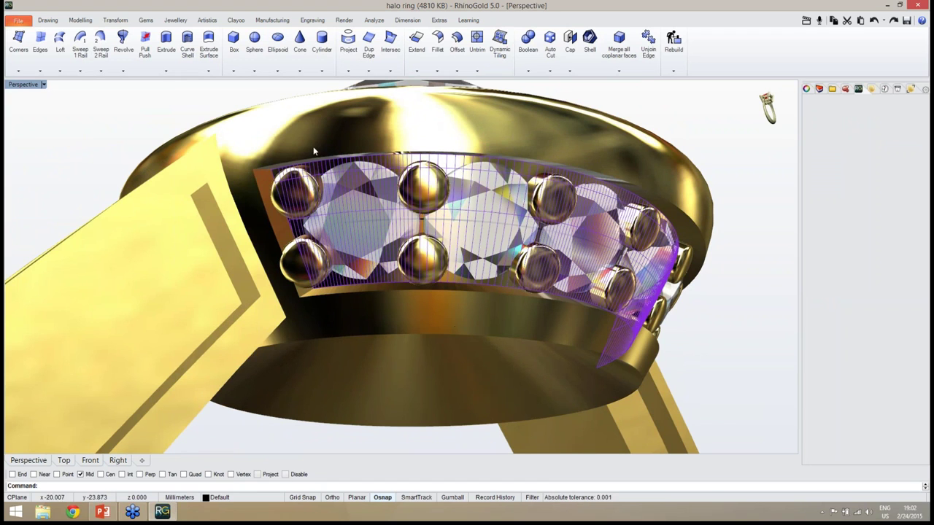
left_click(175, 108)
- Reopen the gallery prongs in the Prong Editor and assign the extracted recess surface as their base surface
left_click(299, 202)
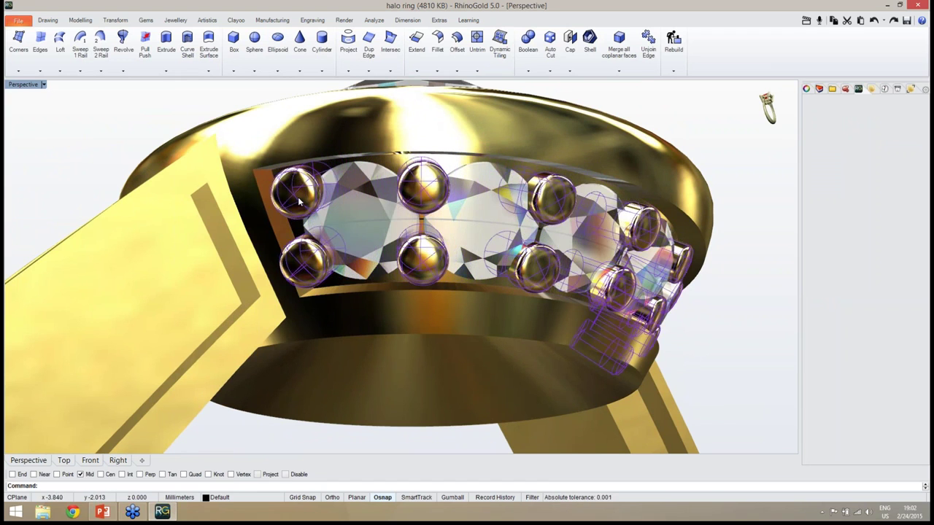
middle_click(300, 203)
left_click(322, 253)
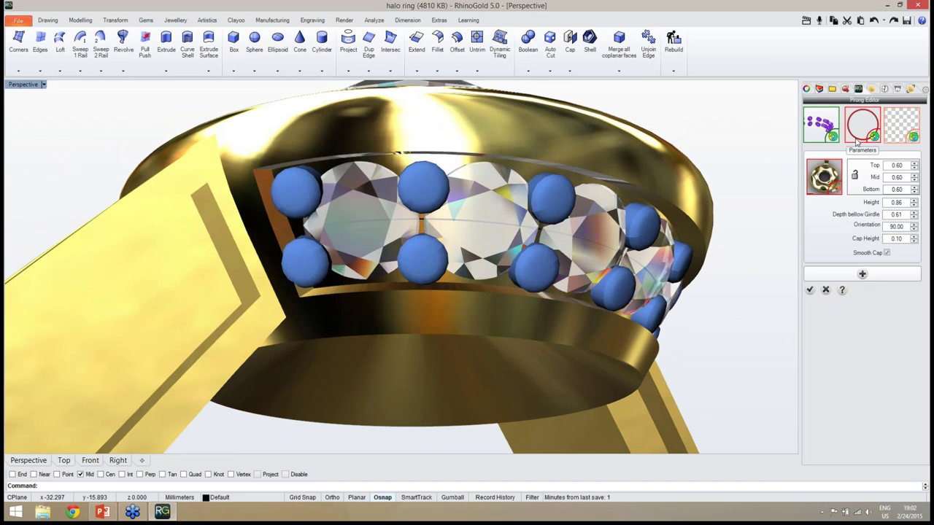
left_click(898, 128)
left_click(568, 199)
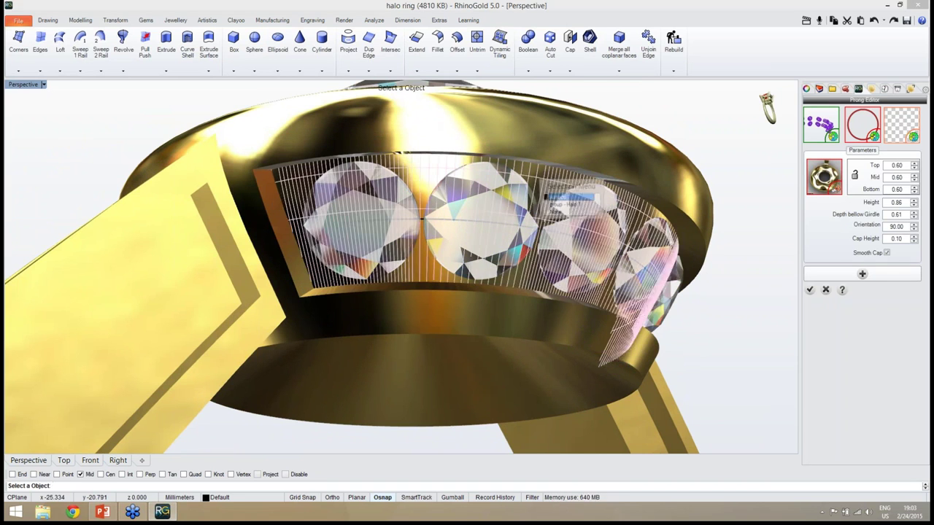
left_click(568, 198)
- Reposition the end prongs beside the first gallery gem within the corner of the opening
right_click_drag(568, 198, 428, 241)
left_click_drag(428, 240, 428, 235)
left_click_drag(419, 160, 412, 162)
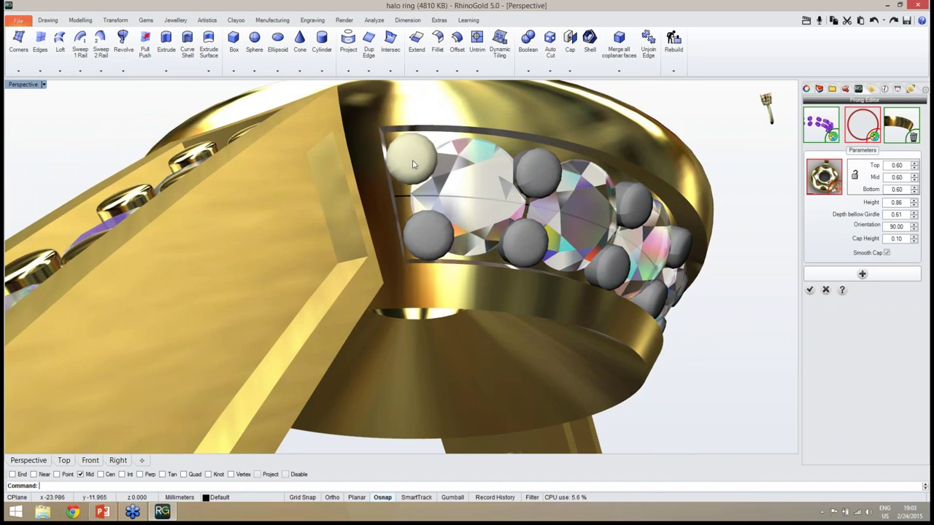
- Move the prongs beside the last gem into a pair at the opposite end of the opening and apply the prong edits
right_click_drag(417, 165, 357, 201)
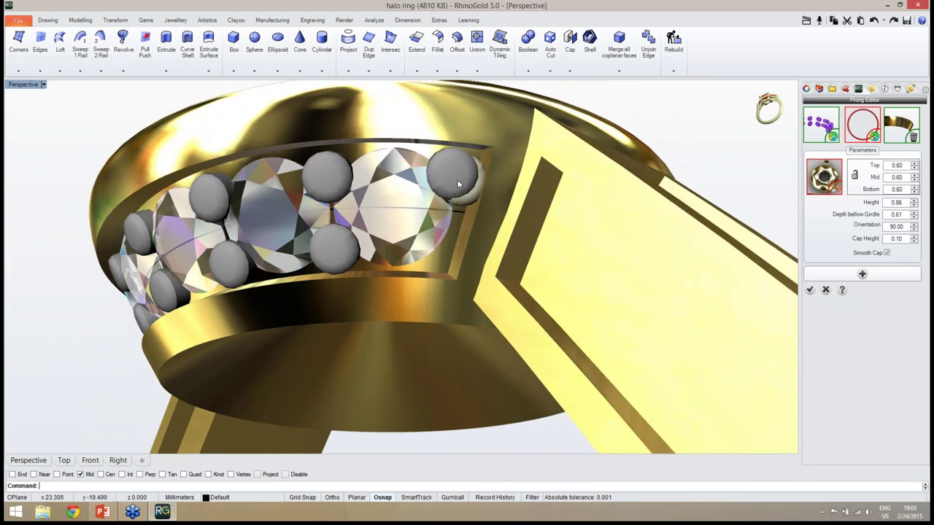
left_click_drag(442, 227, 431, 249)
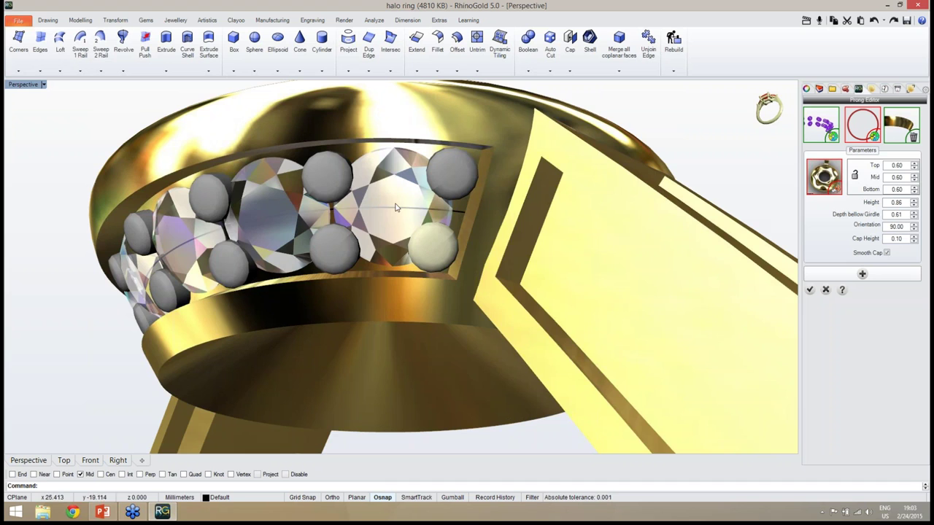
right_click_drag(395, 208, 411, 225)
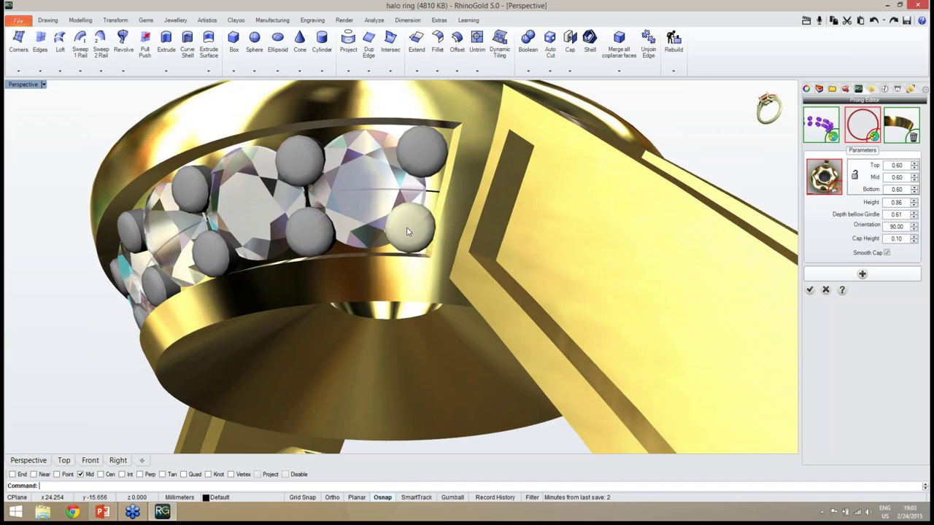
left_click_drag(409, 232, 406, 230)
left_click(406, 230)
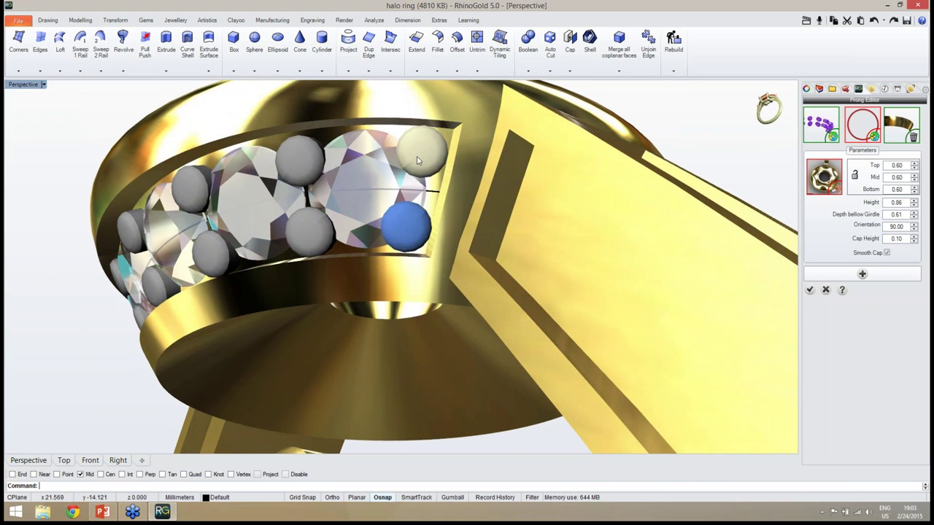
left_click(419, 156)
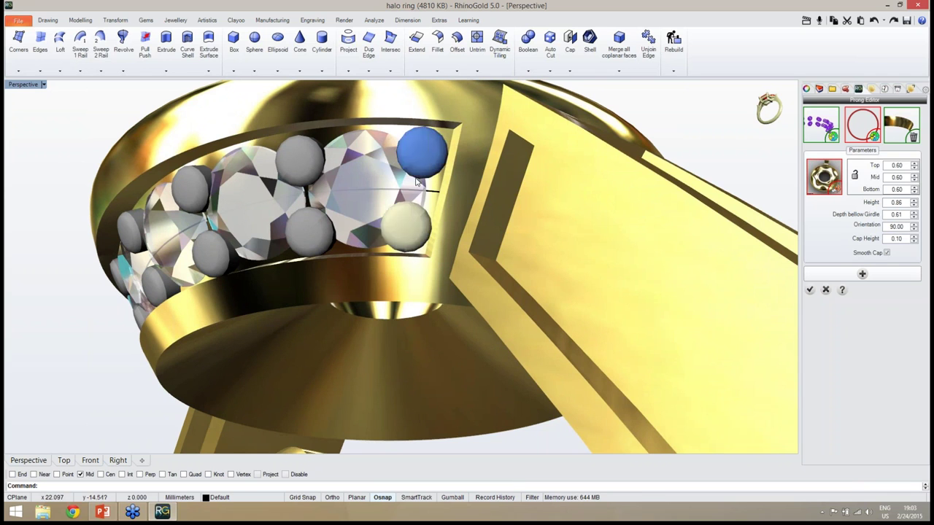
scroll(419, 182, "down", 6)
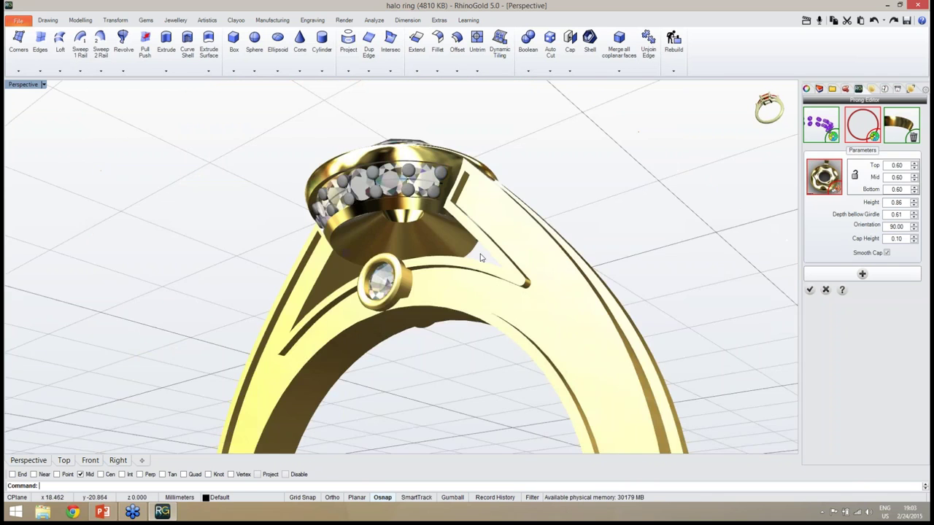
right_click_drag(481, 258, 503, 232)
left_click(809, 290)
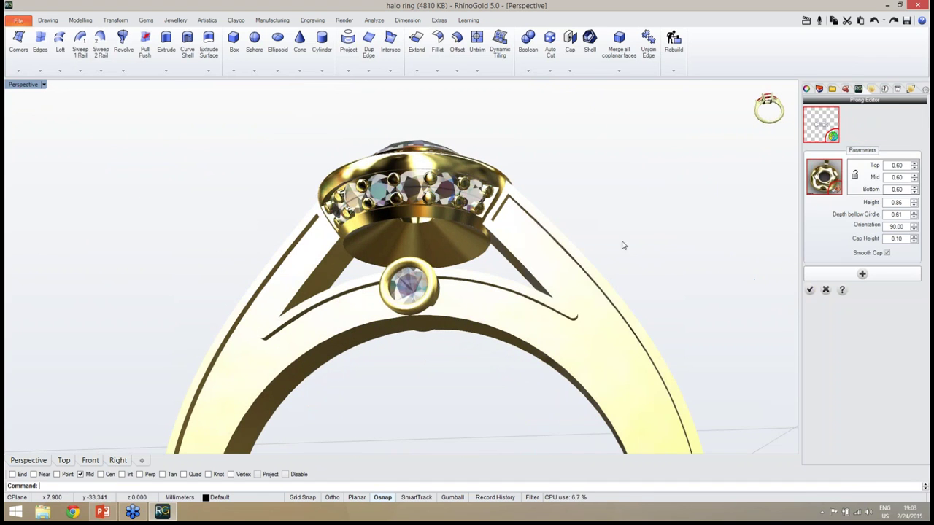
- Select the extracted surface behind the gallery gems and delete it
right_click_drag(621, 244, 438, 219)
scroll(430, 227, "up", 3)
scroll(480, 207, "down", 7)
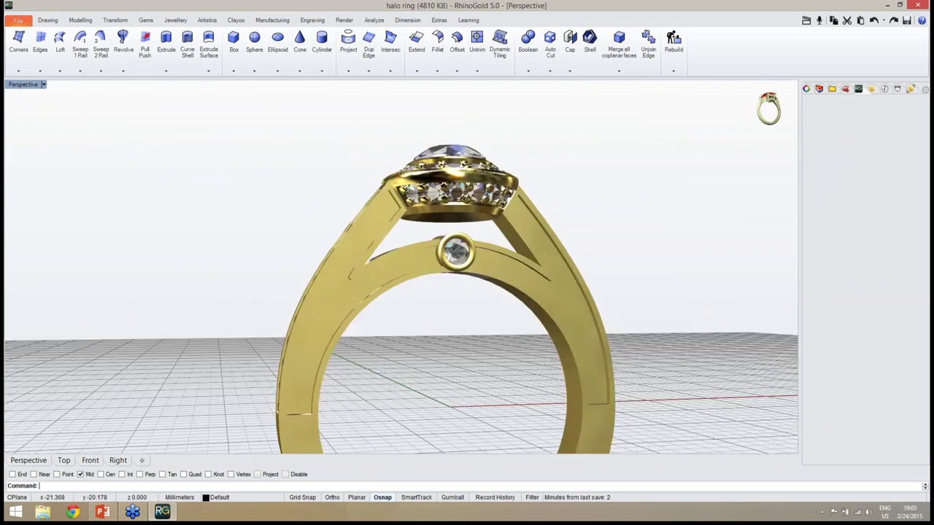
scroll(438, 218, "up", 5)
left_click(420, 199)
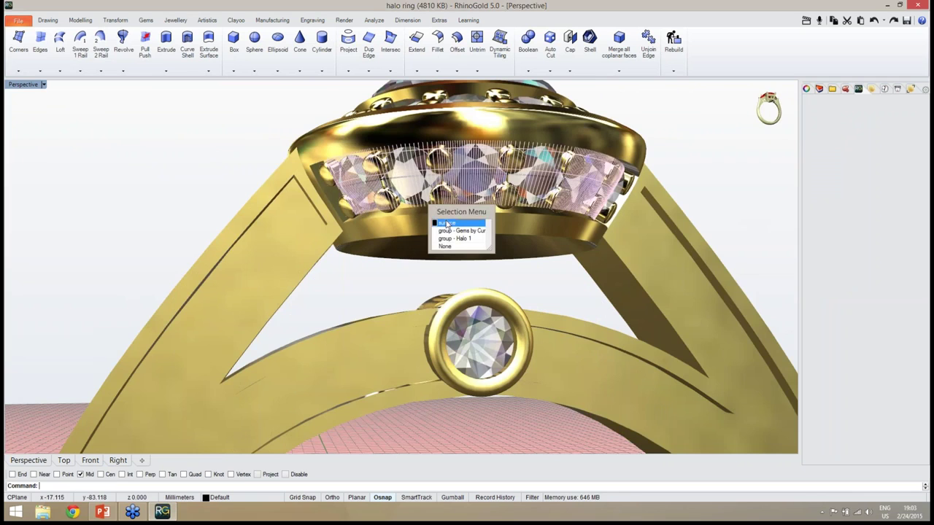
left_click(467, 243)
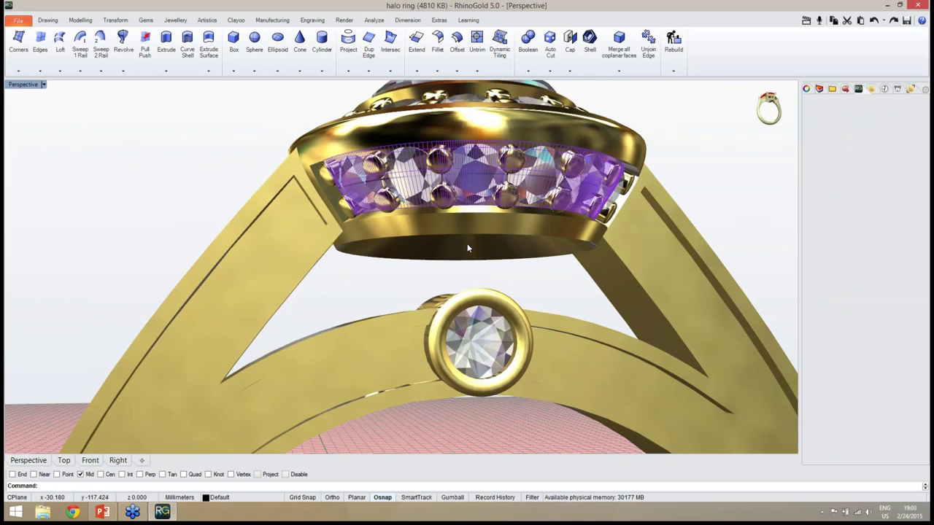
key("Escape")
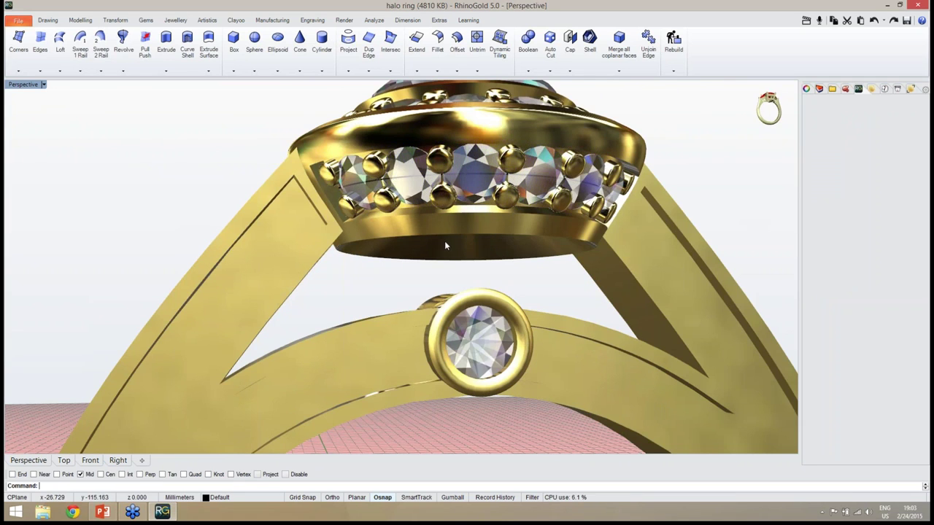
- Select the gallery prongs and gems and mirror them to the opposite side of the gallery with Symmetry Vertical
right_click_drag(445, 241, 457, 240)
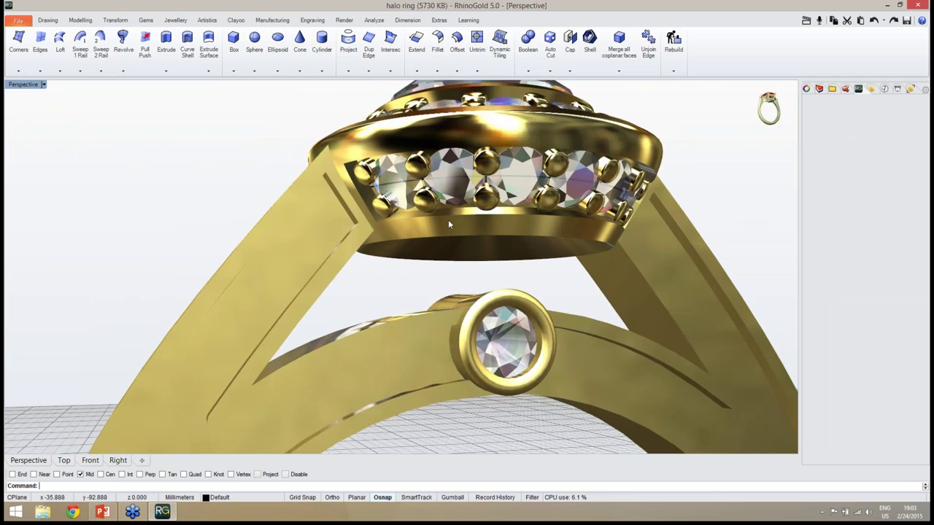
left_click(426, 210)
left_click(467, 206)
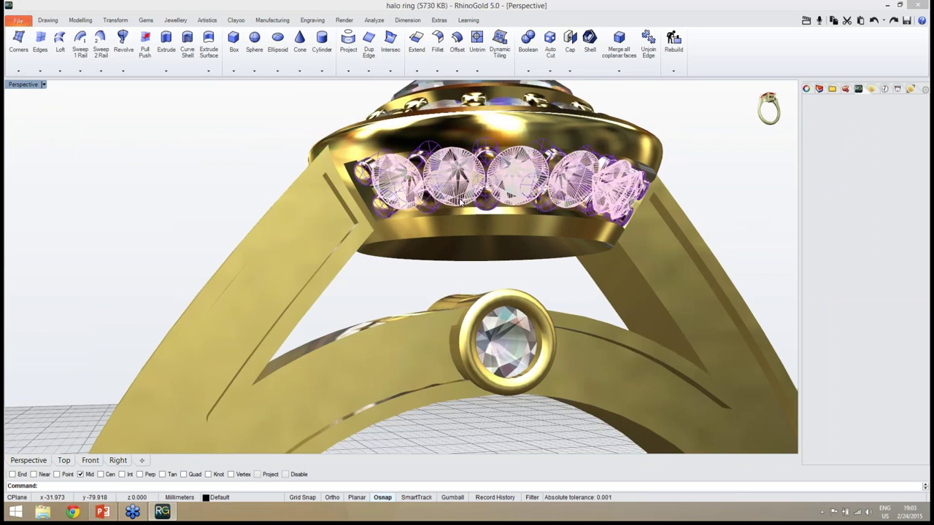
left_click(504, 226)
right_click_drag(501, 245, 211, 83)
left_click(115, 20)
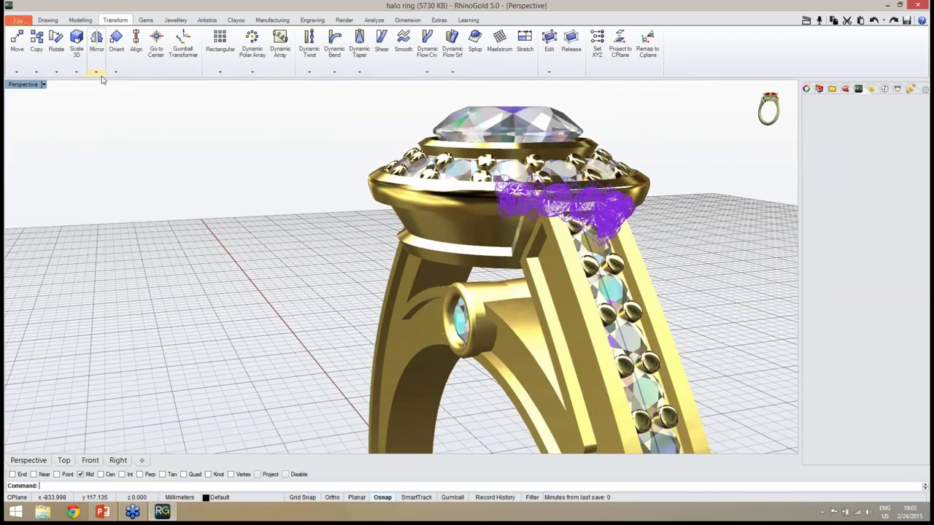
left_click(96, 72)
left_click(109, 104)
- Select the prongs and gems in the shank recess and mirror them to the other shoulder with Symmetry Horizontal
right_click_drag(221, 258, 167, 259)
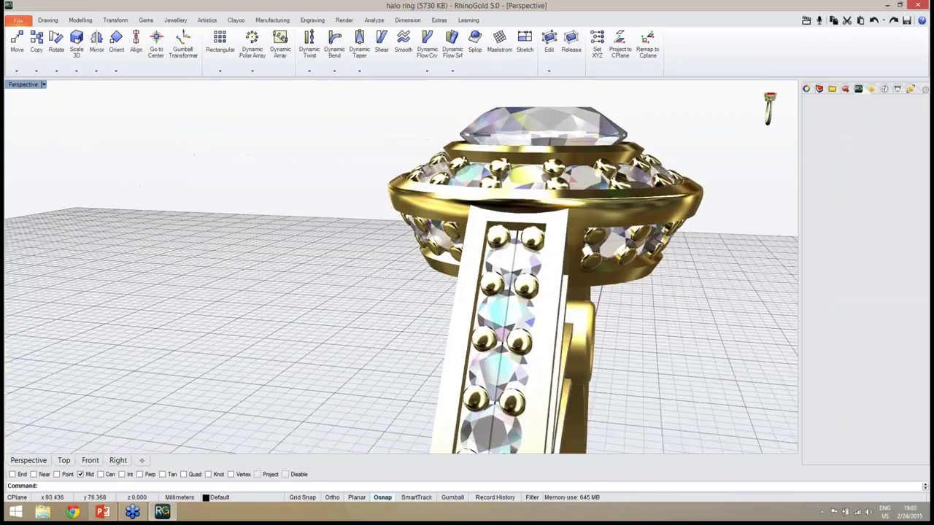
scroll(176, 256, "down", 8)
right_click_drag(467, 228, 295, 281)
scroll(306, 188, "up", 10)
right_click_drag(308, 190, 446, 208)
left_click(202, 258)
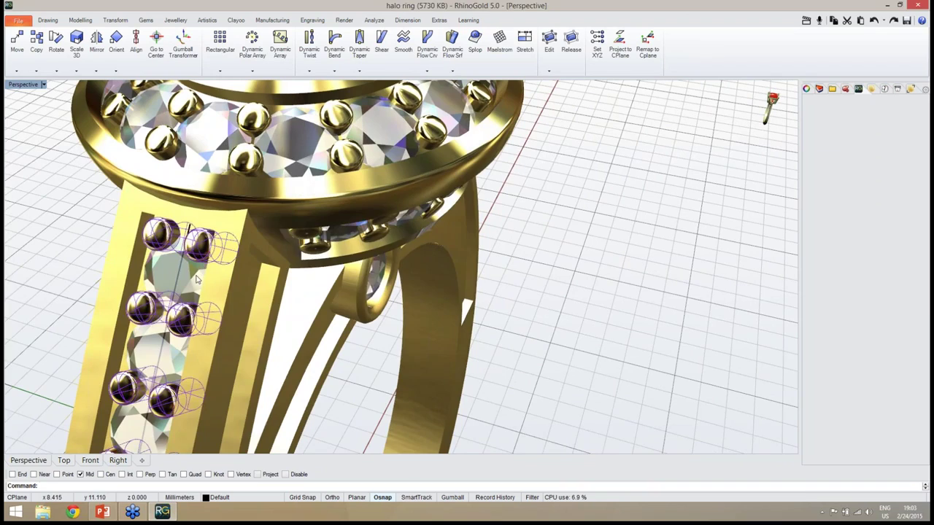
left_click(197, 281)
left_click(240, 306)
scroll(240, 306, "down", 3)
right_click_drag(240, 306, 152, 90)
left_click(98, 73)
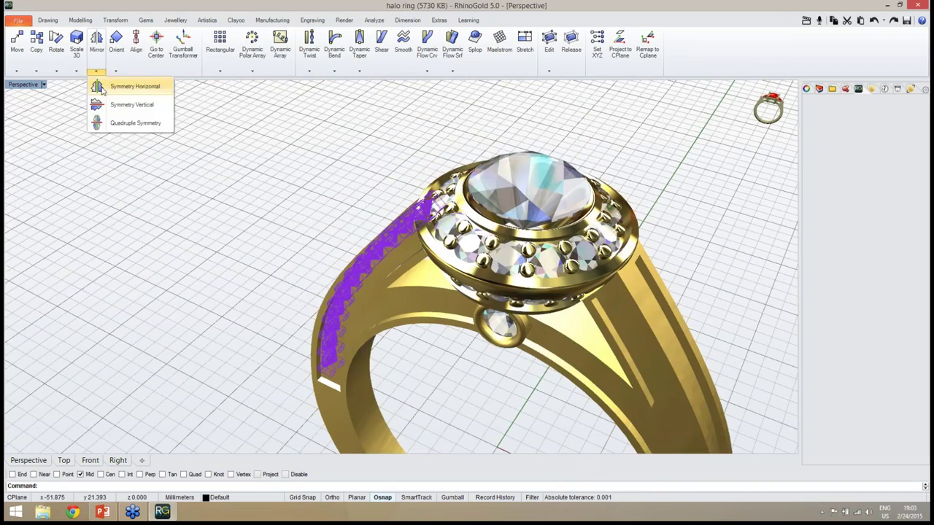
left_click(119, 88)
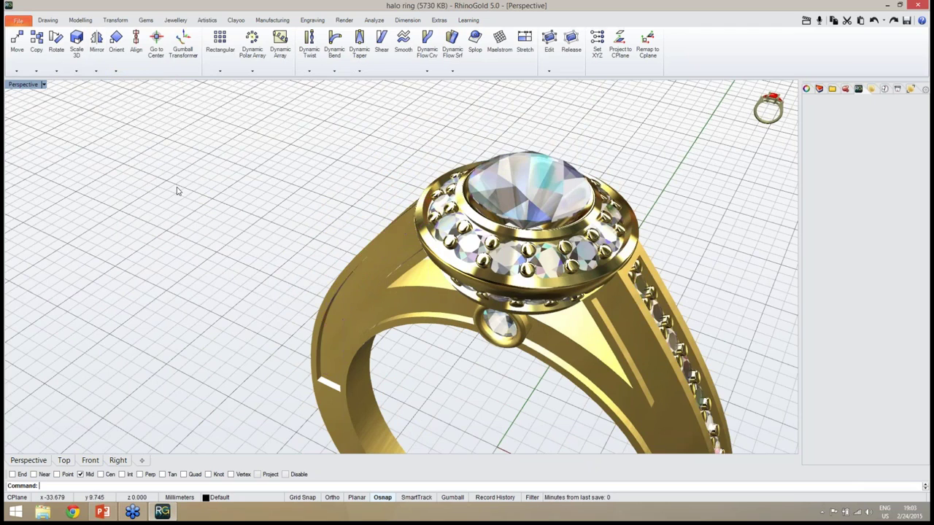
scroll(308, 252, "down", 3)
right_click_drag(309, 252, 411, 305)
scroll(411, 305, "up", 5)
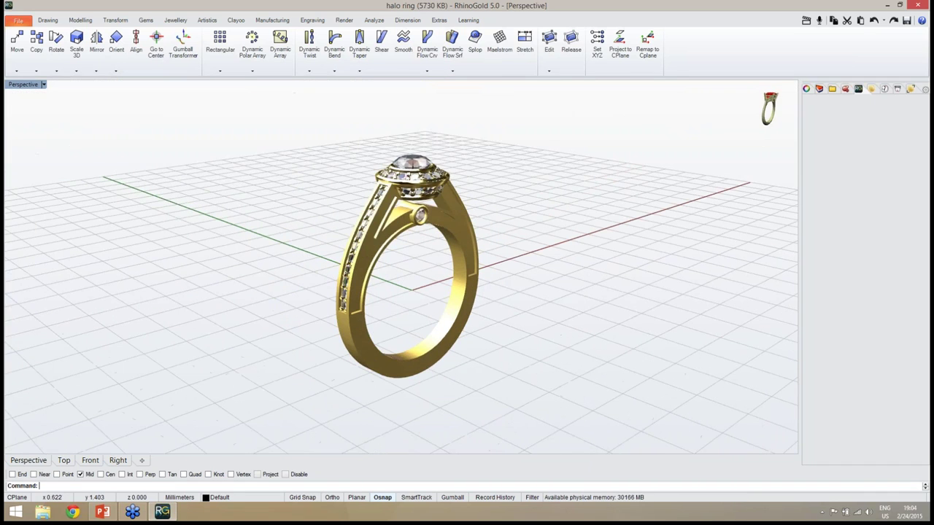
- Raise the centre gem above the halo's bezel using the Gumball and deselect it
right_click_drag(413, 292, 381, 302)
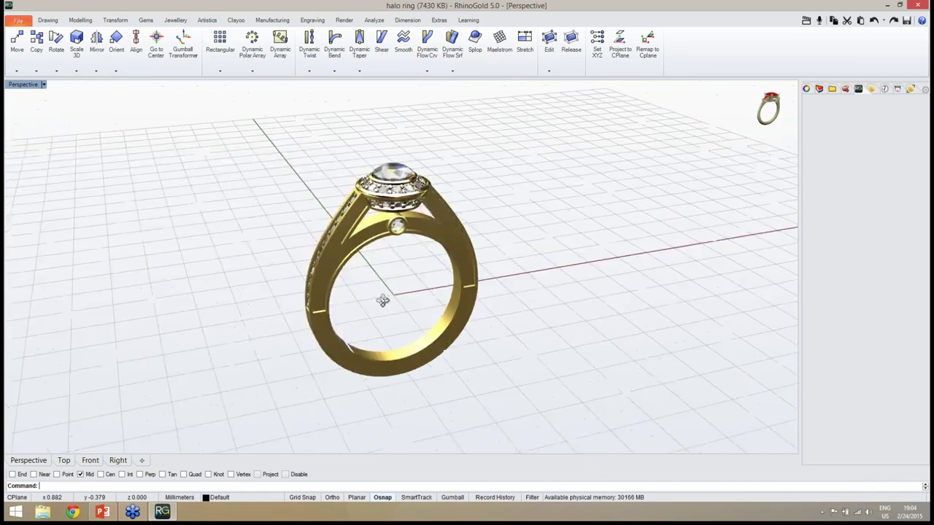
scroll(425, 247, "up", 6)
right_click_drag(426, 247, 400, 195)
scroll(413, 220, "down", 6)
scroll(400, 195, "up", 5)
left_click(436, 170)
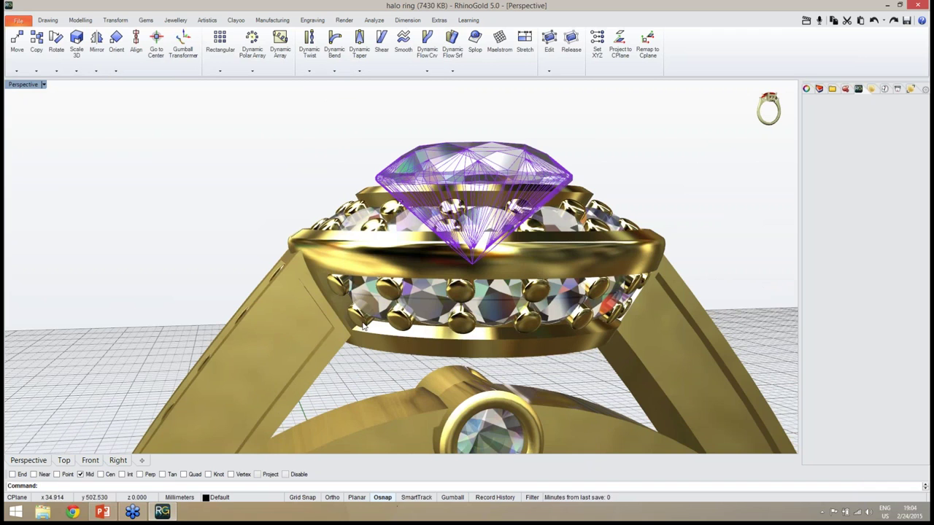
left_click(453, 497)
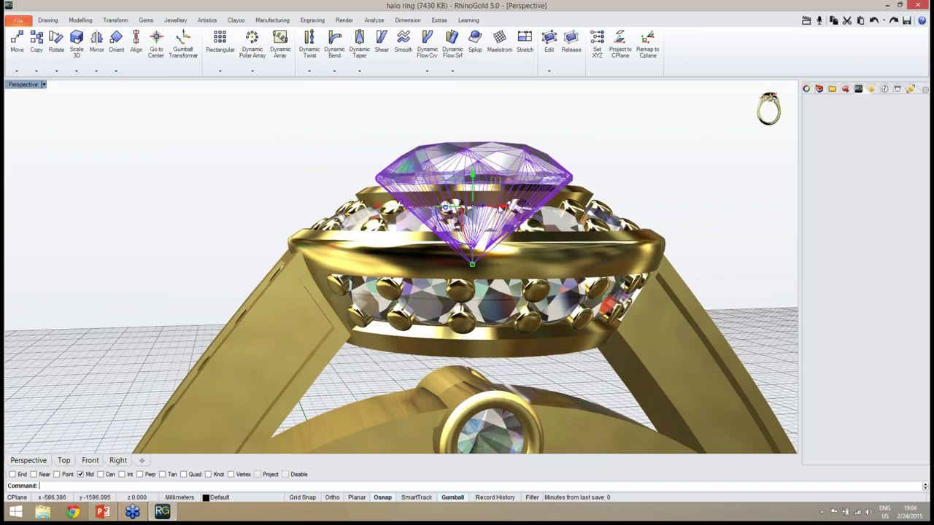
left_click_drag(473, 174, 474, 164)
right_click_drag(474, 163, 312, 169)
key("Escape")
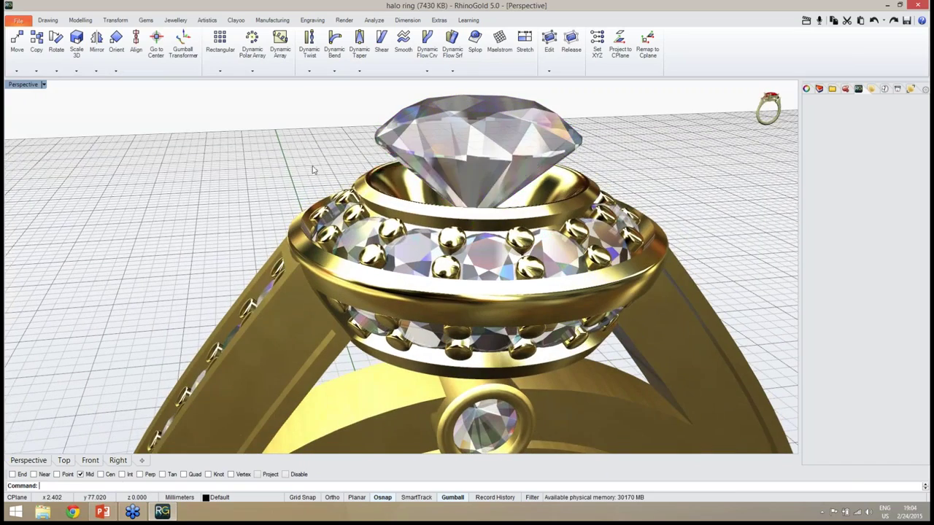
- Create four round prongs around the centre gem with Prong Studio
right_click_drag(269, 226, 241, 248)
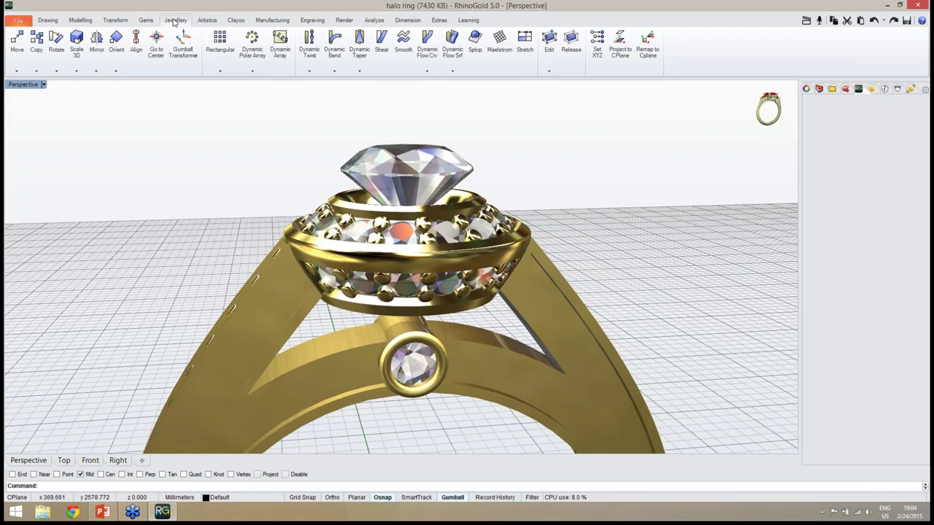
left_click(175, 20)
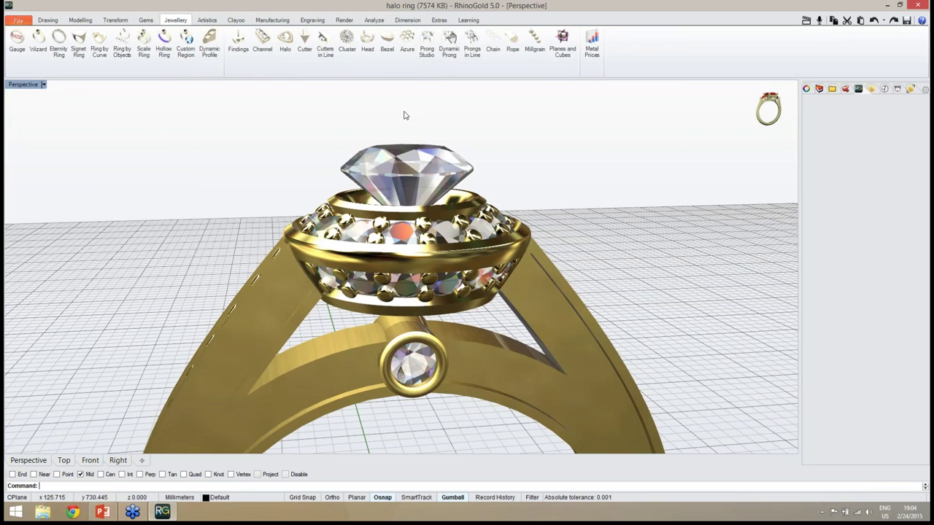
left_click(430, 68)
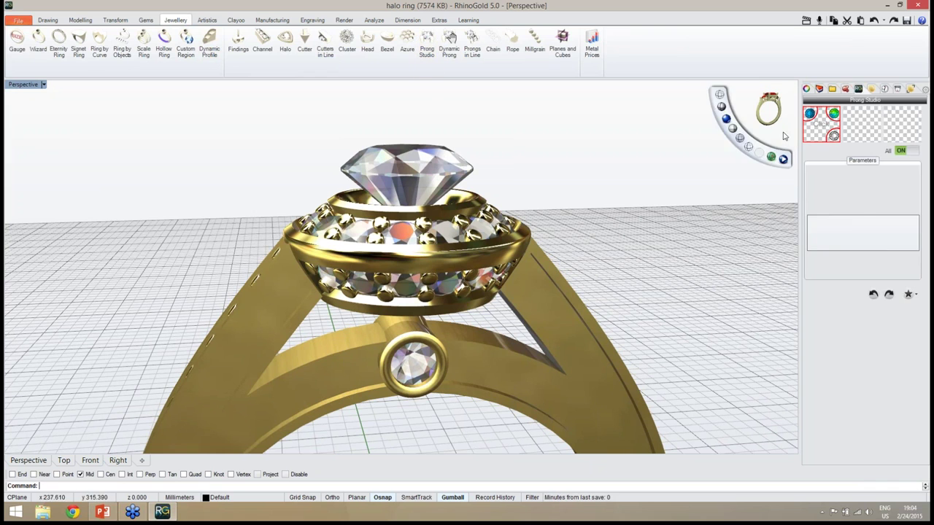
left_click(460, 167)
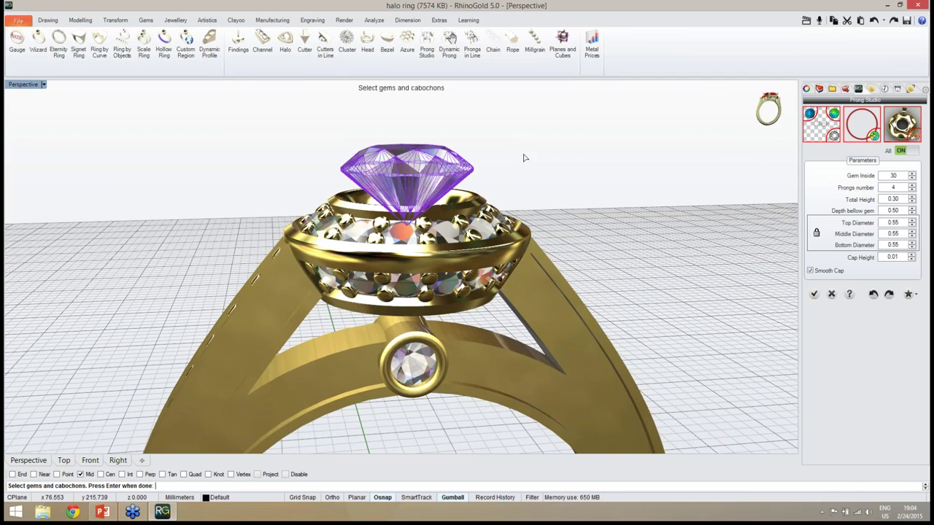
key("Return")
scroll(557, 169, "up", 5)
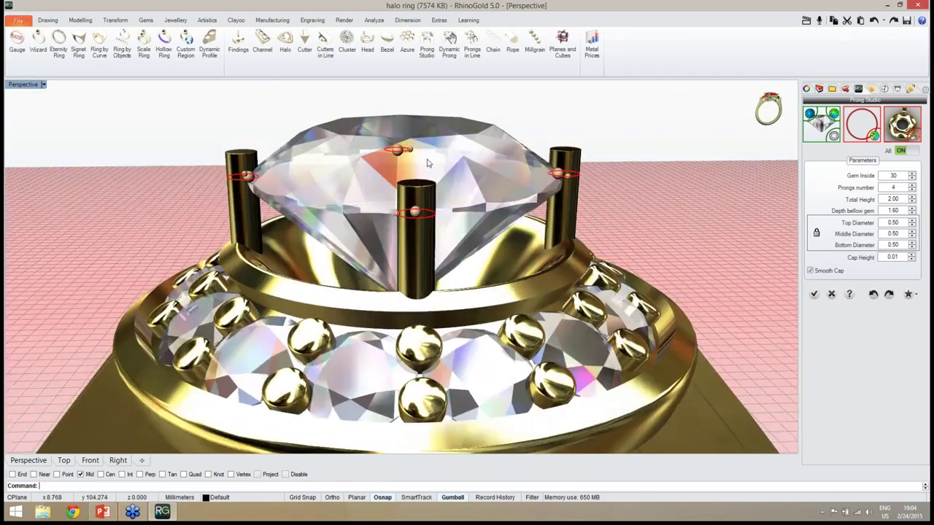
right_click_drag(428, 163, 484, 199)
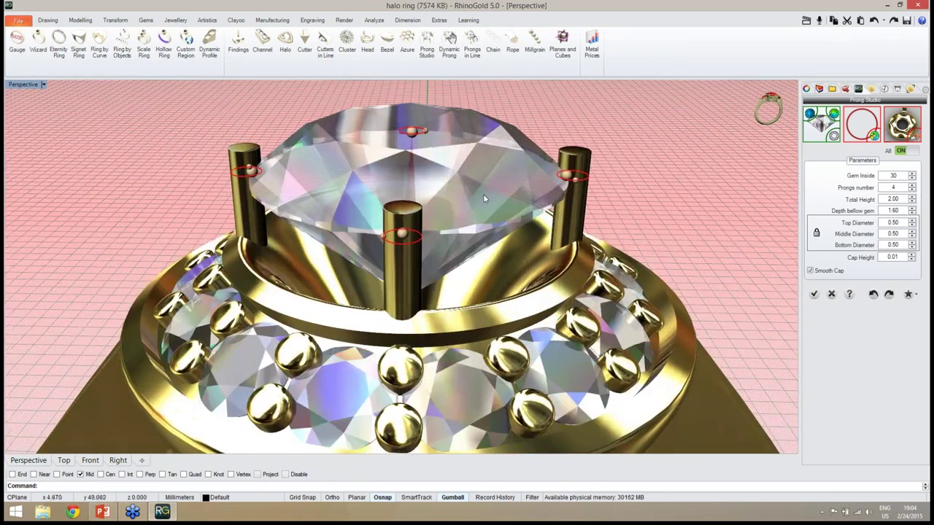
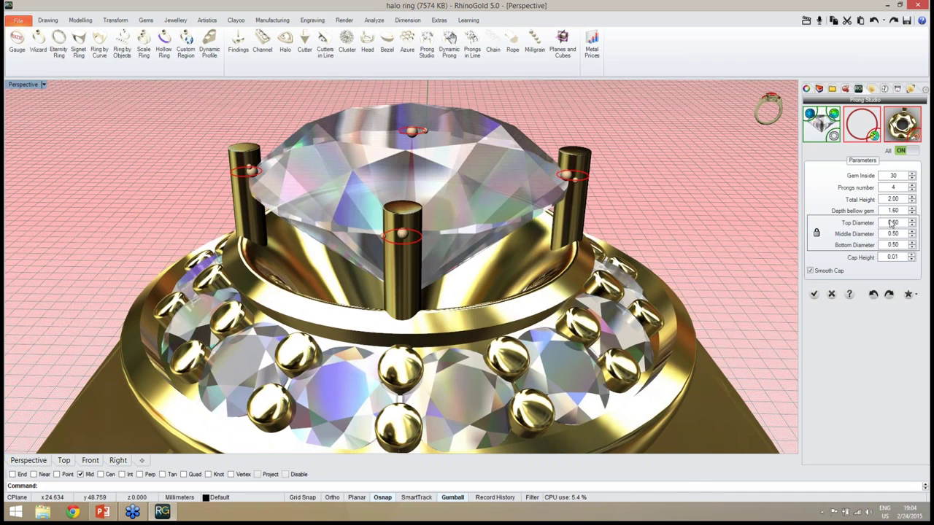
- Set the centre prongs' cap height to 0.31 and their top, middle and bottom diameters to 0.60
left_click(911, 257)
left_click(911, 255)
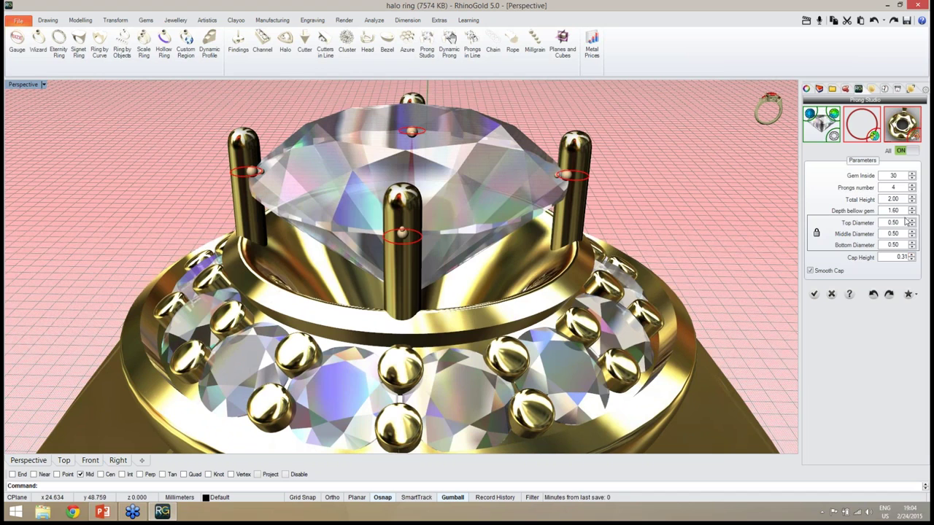
left_click(911, 220)
right_click_drag(511, 255, 411, 294)
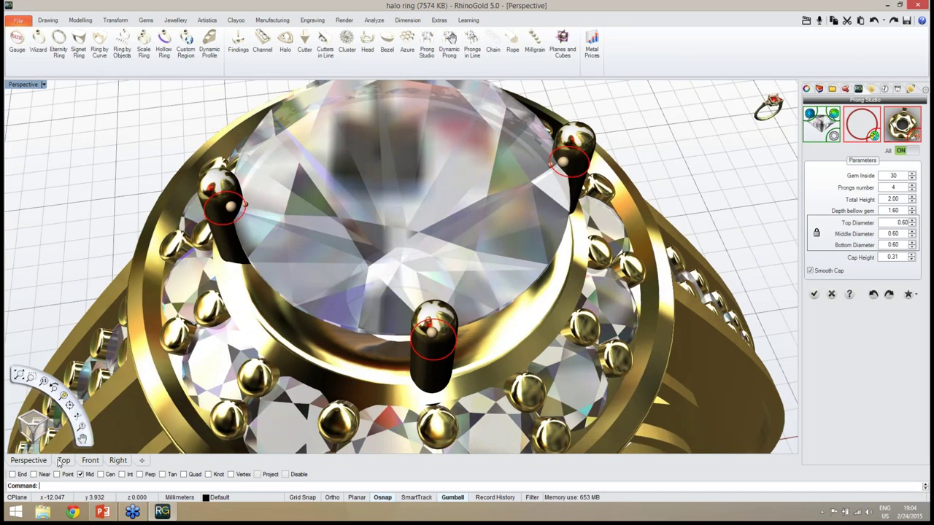
- In the Top view, rotate the four prongs around the centre gem to the diagonal positions
left_click(63, 461)
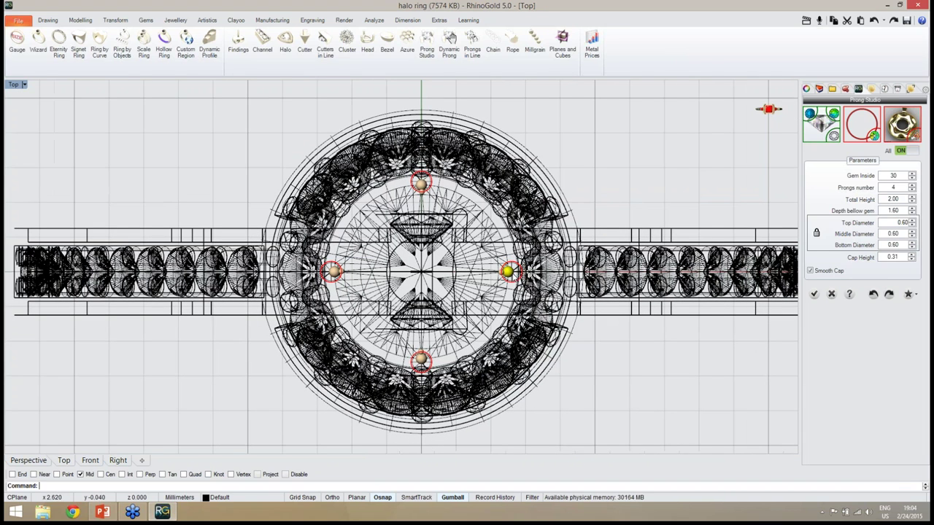
left_click_drag(507, 271, 490, 341)
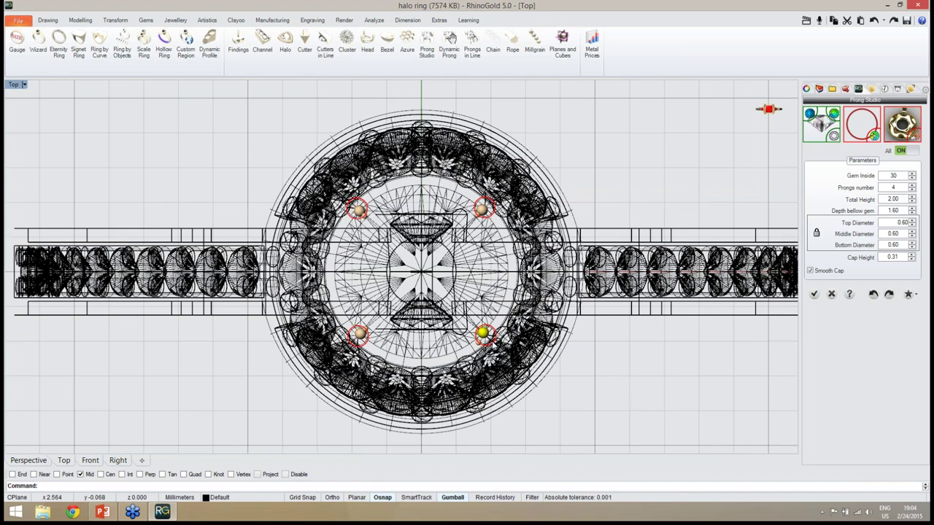
left_click_drag(490, 341, 492, 338)
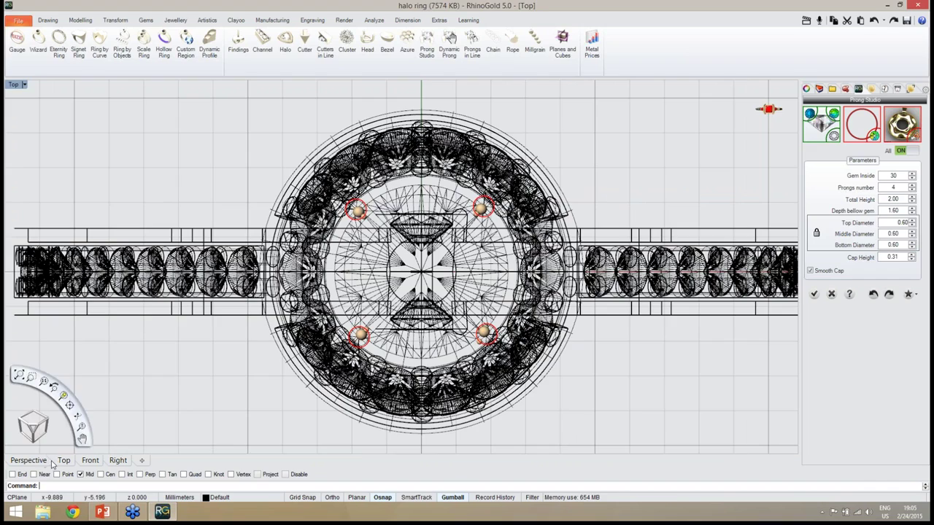
left_click(43, 461)
right_click_drag(438, 347, 402, 265)
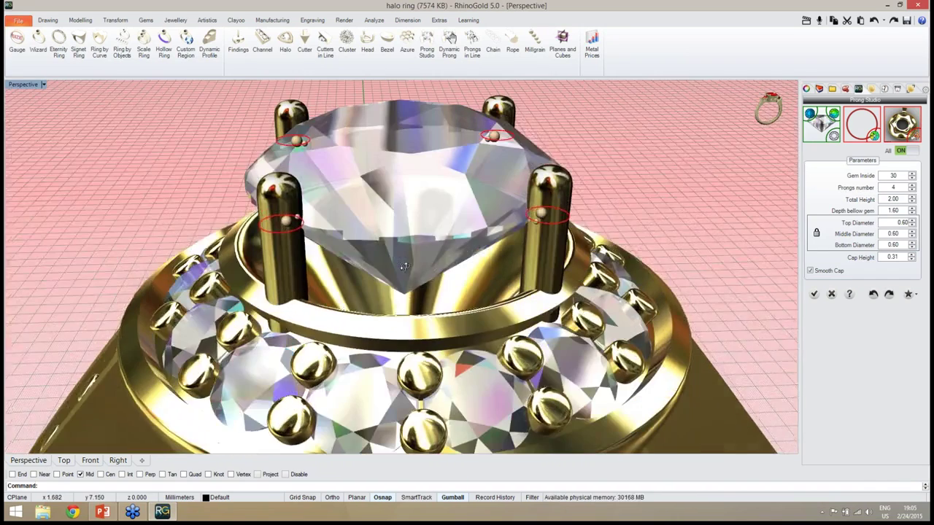
- Set the centre prongs' diameters to 0.70 and their depth below the gem to 1.40
left_click(911, 222)
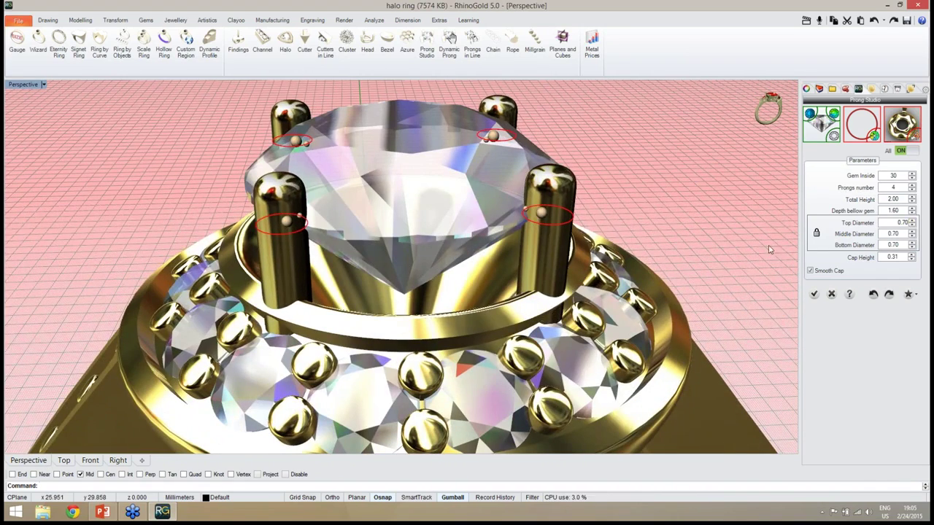
left_click(912, 213)
left_click(911, 213)
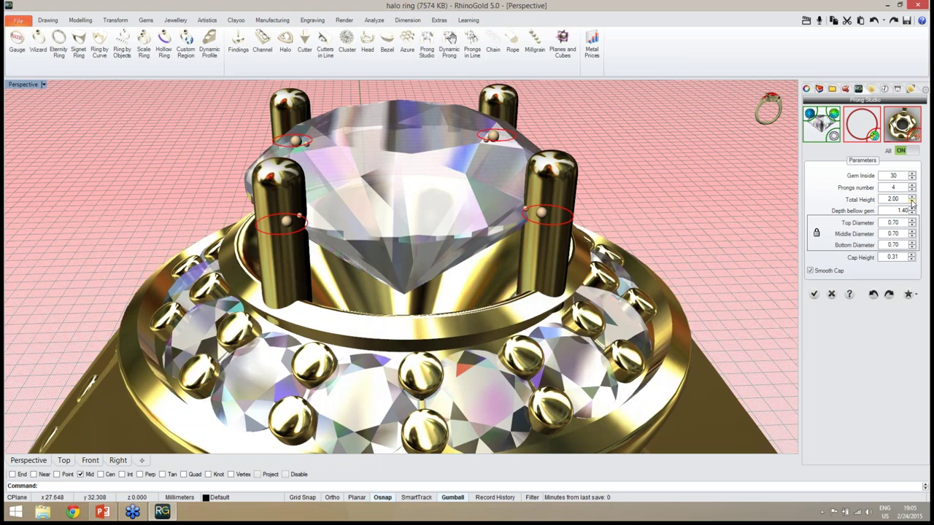
right_click_drag(642, 219, 720, 243)
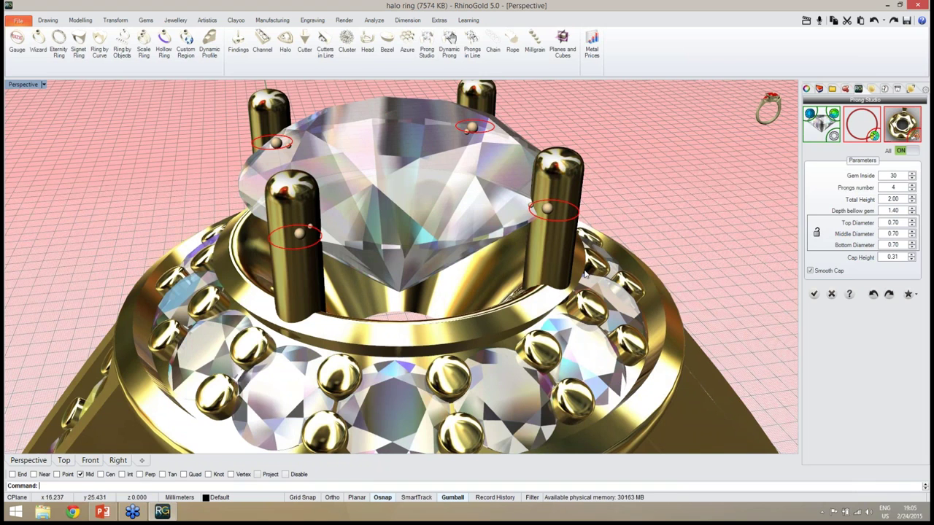
- Taper the centre prongs to a bottom diameter of 0.50 independently of the other diameters and apply the prongs
left_click(912, 248)
left_click(912, 249)
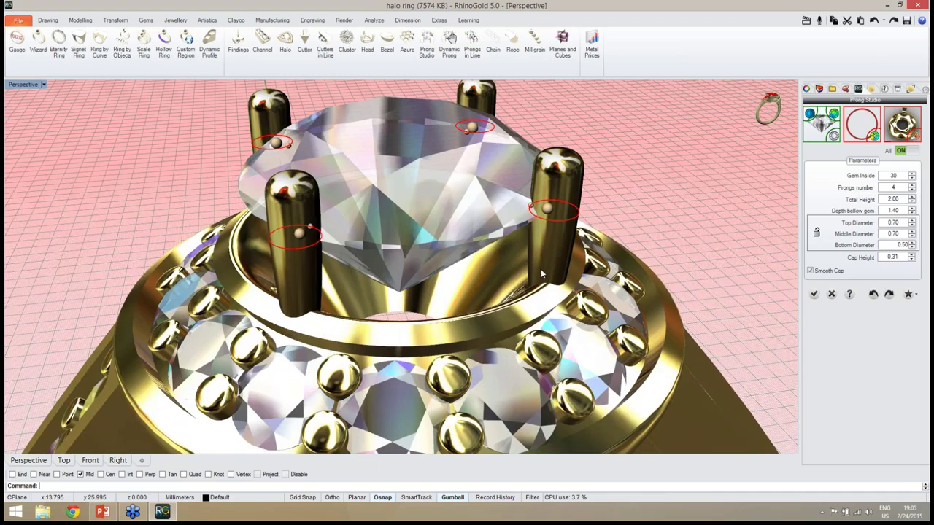
right_click_drag(542, 274, 544, 245)
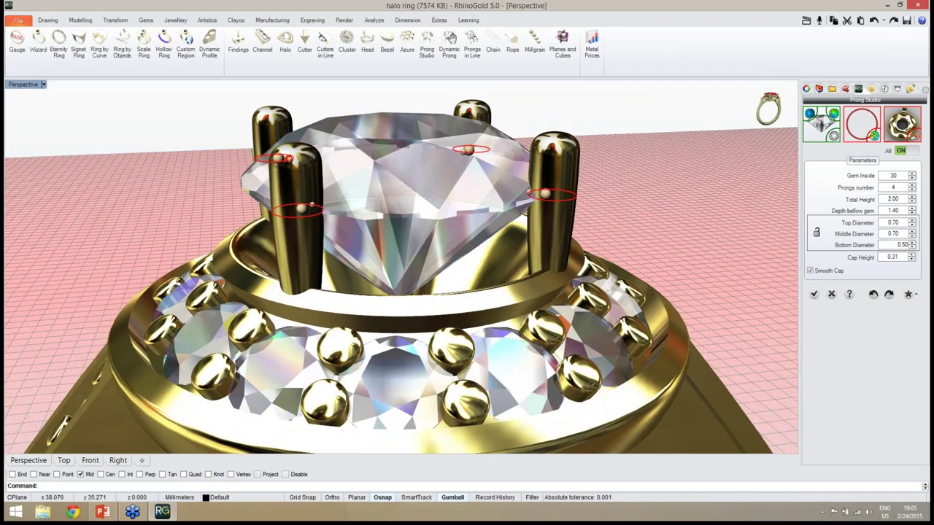
left_click(815, 294)
right_click_drag(651, 232, 656, 265)
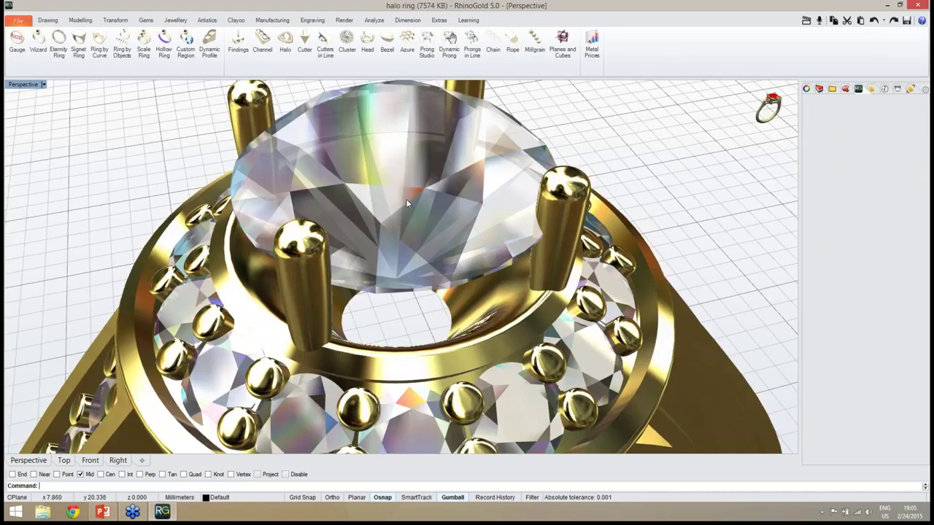
- Lower the centre gem slightly toward its seat, and lower its four prongs slightly with the Gumball
scroll(407, 202, "down", 15)
right_click_drag(406, 259, 417, 212)
scroll(396, 208, "up", 5)
scroll(413, 210, "up", 5)
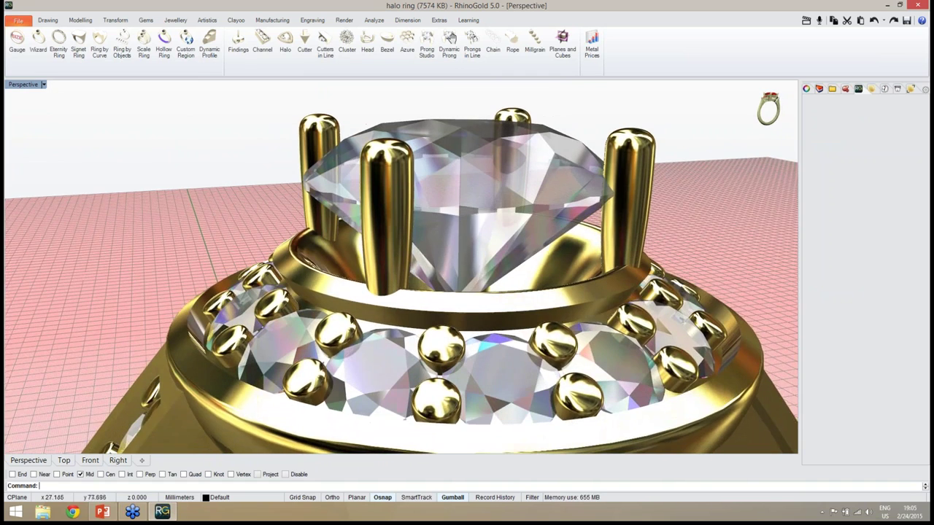
left_click(473, 153)
left_click_drag(468, 191, 460, 207)
left_click(337, 130)
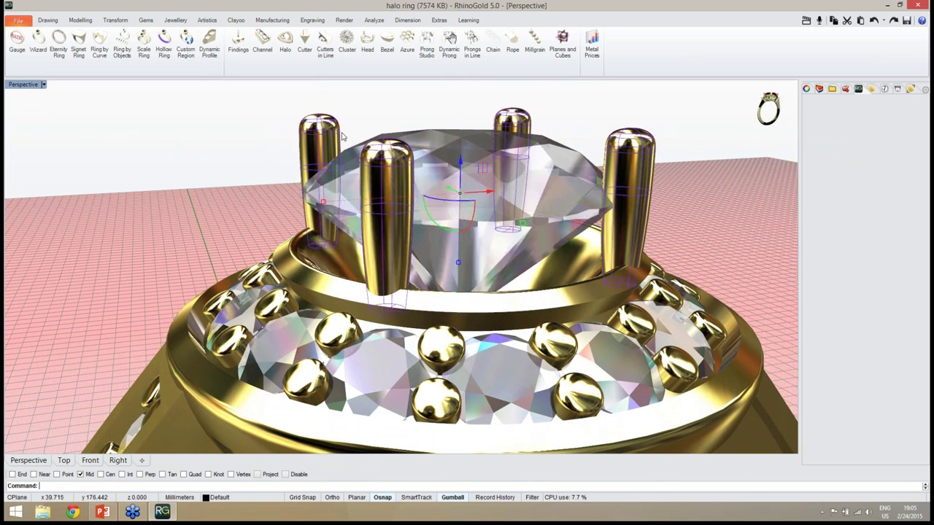
left_click_drag(460, 169, 465, 177)
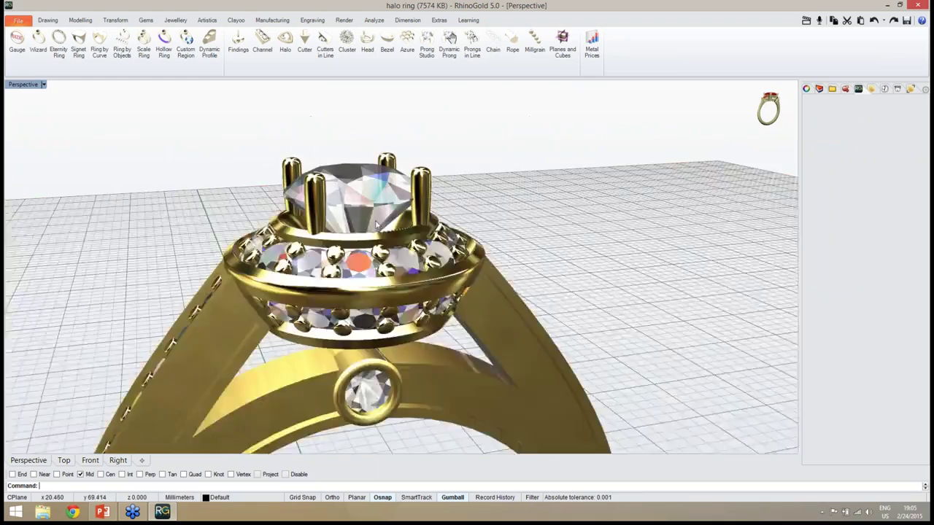
- Examine the centre setting, halo and shank of the ring from several angles
right_click_drag(376, 225, 370, 284)
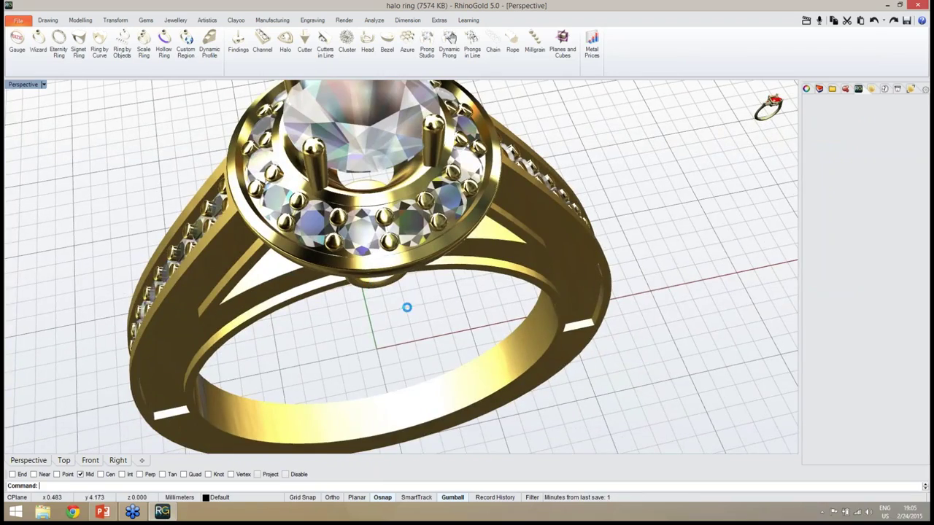
right_click_drag(419, 322, 411, 340)
scroll(436, 293, "up", 5)
scroll(436, 293, "down", 4)
scroll(403, 279, "down", 3)
scroll(331, 327, "up", 5)
scroll(411, 323, "down", 5)
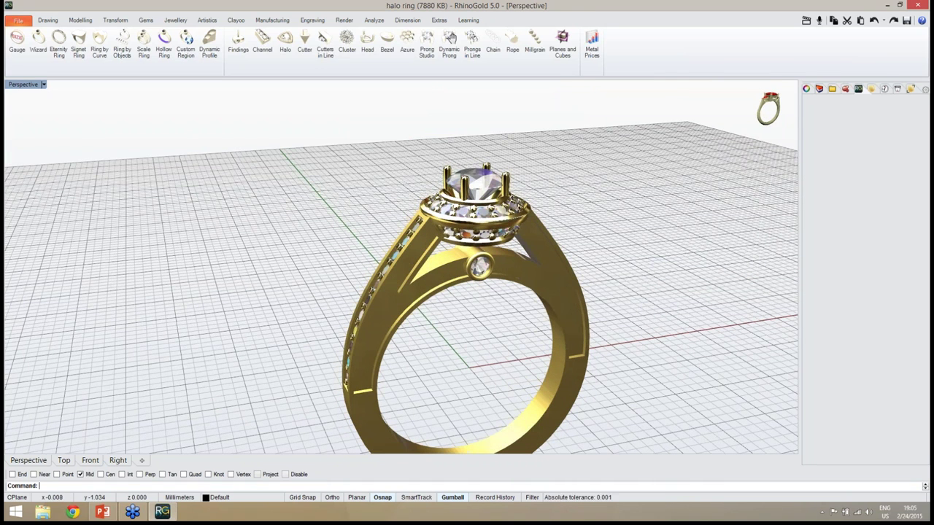
- Select all curves in the model and move them to the "curves" layer
middle_click(474, 373)
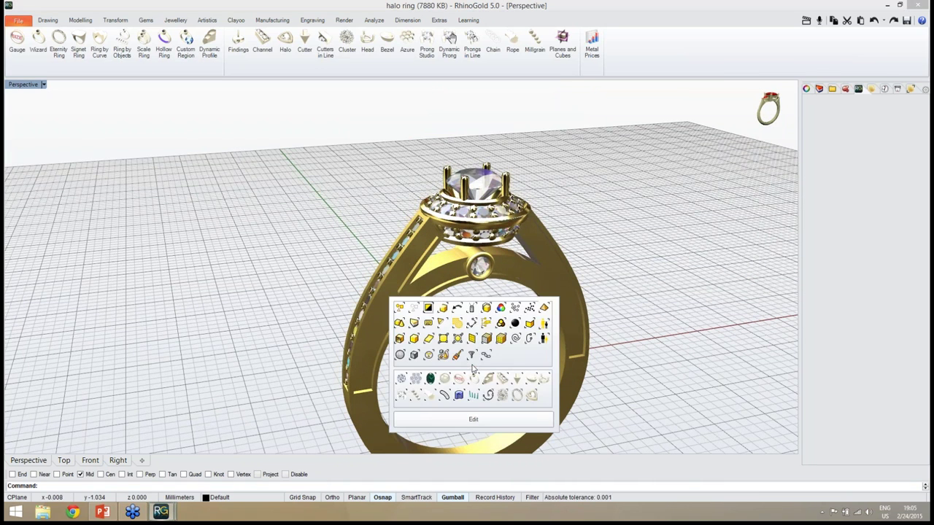
left_click(516, 340)
right_click_drag(504, 351, 500, 306)
left_click(819, 92)
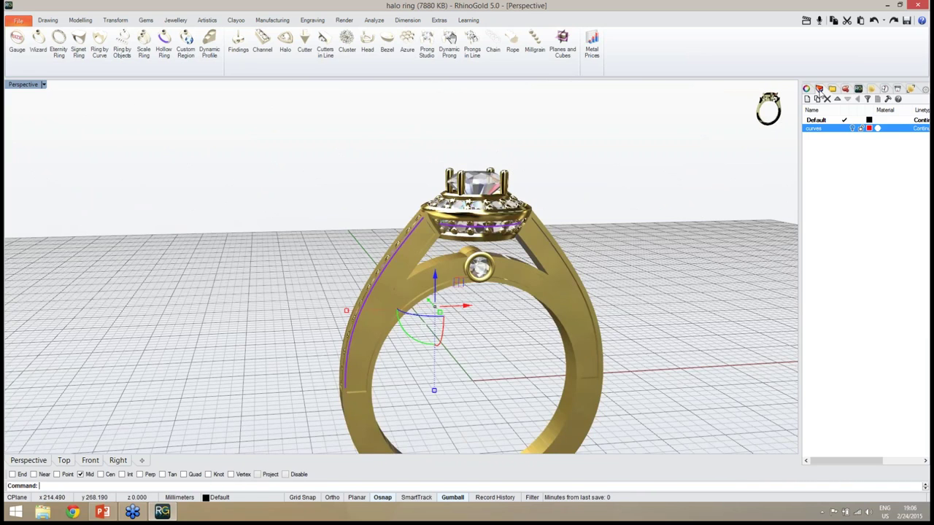
right_click(823, 129)
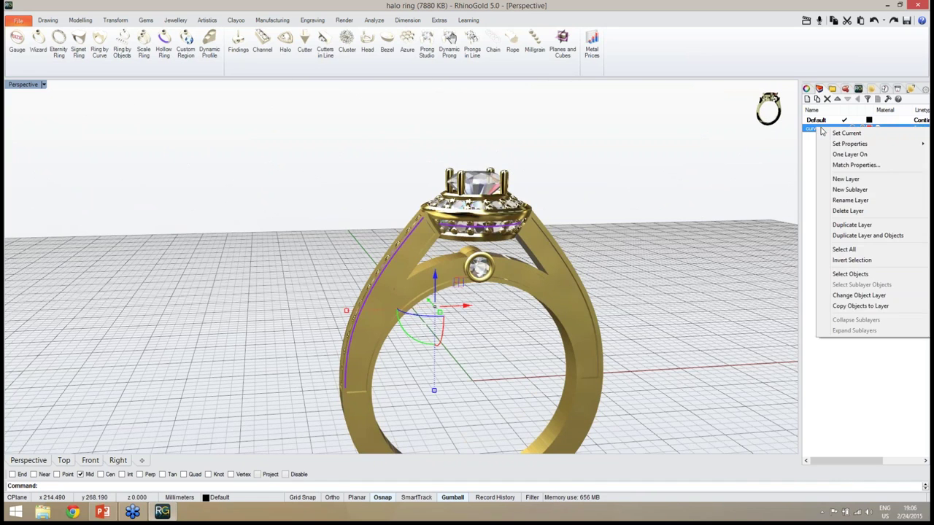
left_click(843, 296)
- Start Pave Automatic and pick the recessed face on the left side of the shank as the surface for the gems
right_click_drag(599, 308, 592, 214)
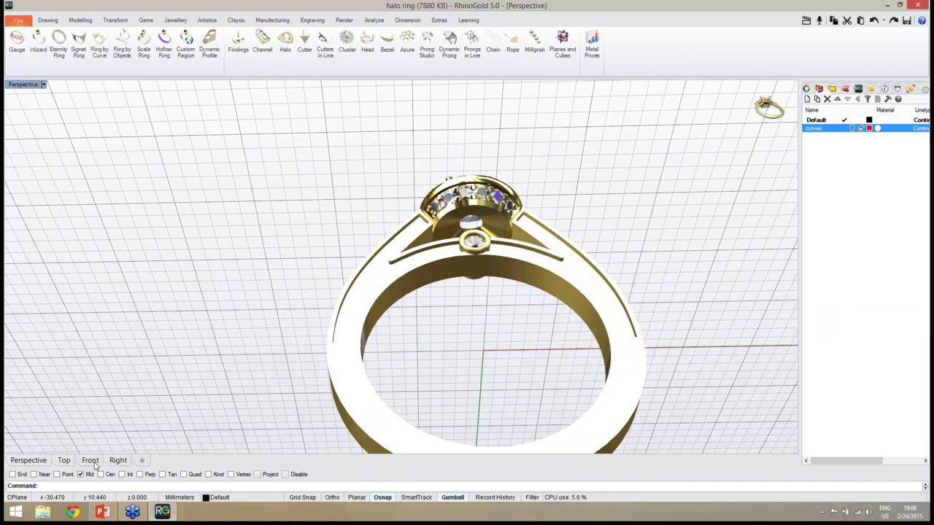
left_click(90, 461)
scroll(363, 355, "down", 1)
right_click_drag(363, 356, 328, 310)
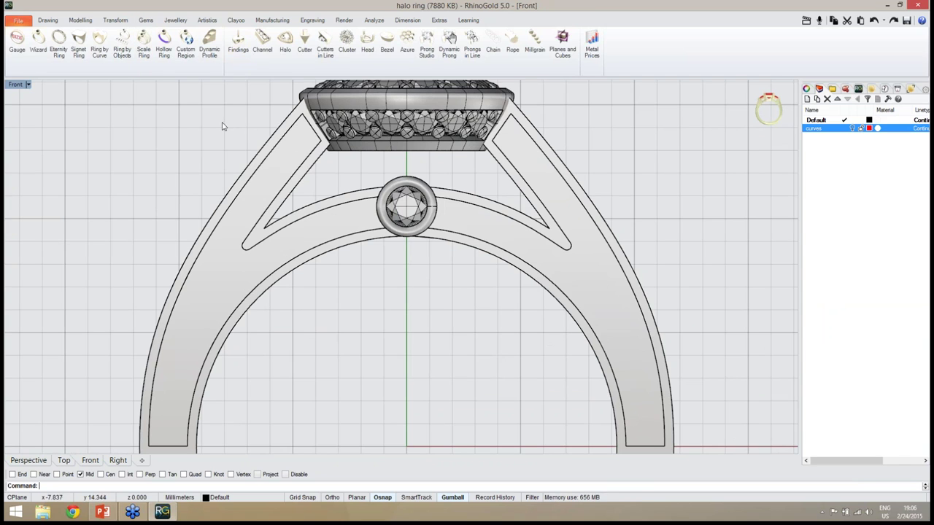
scroll(447, 254, "up", 2)
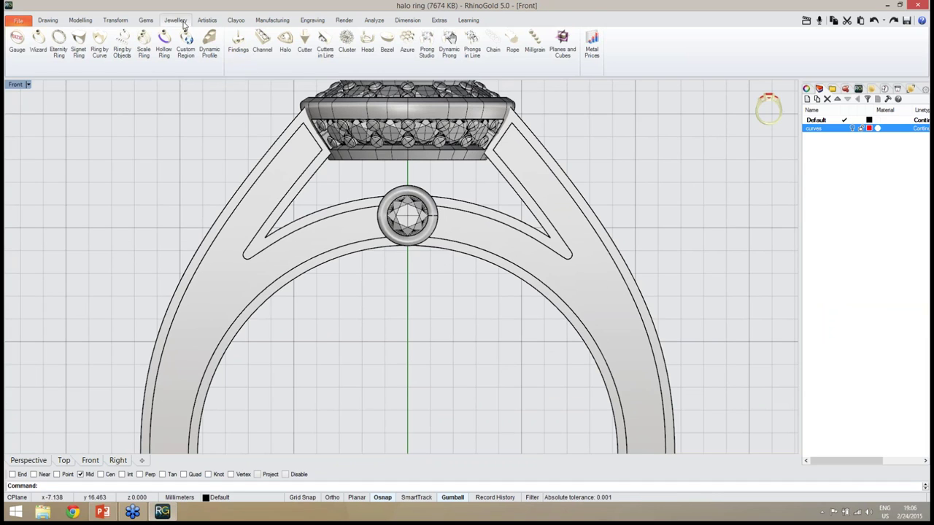
left_click(148, 23)
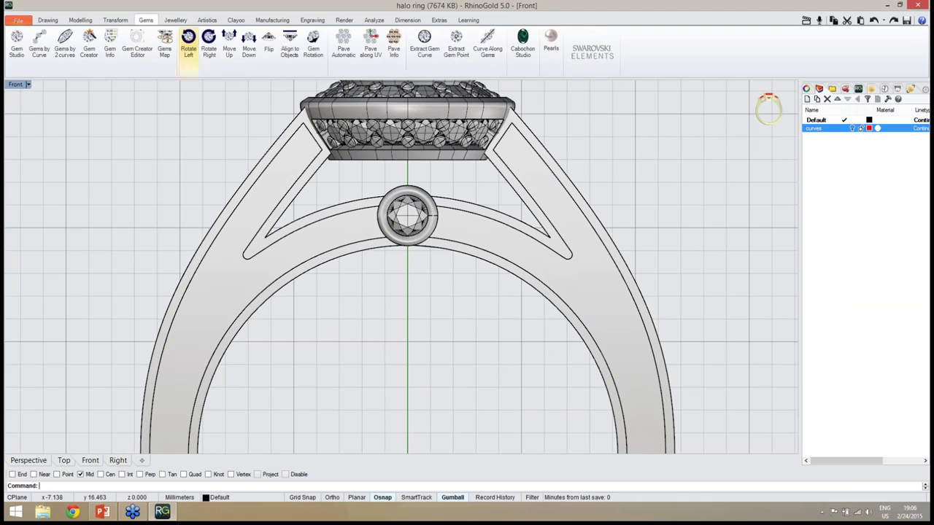
left_click(351, 68)
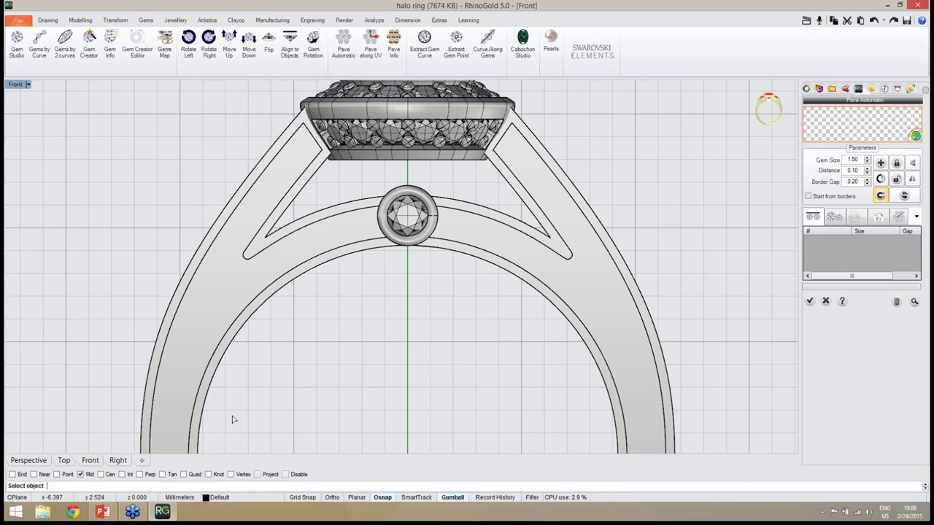
left_click(28, 460)
mouse_move(394, 353)
right_mouse_down()
mouse_move(467, 411)
mouse_move(428, 312)
mouse_move(426, 336)
mouse_move(456, 336)
mouse_move(371, 285)
right_mouse_up()
scroll(427, 313, "up", 8)
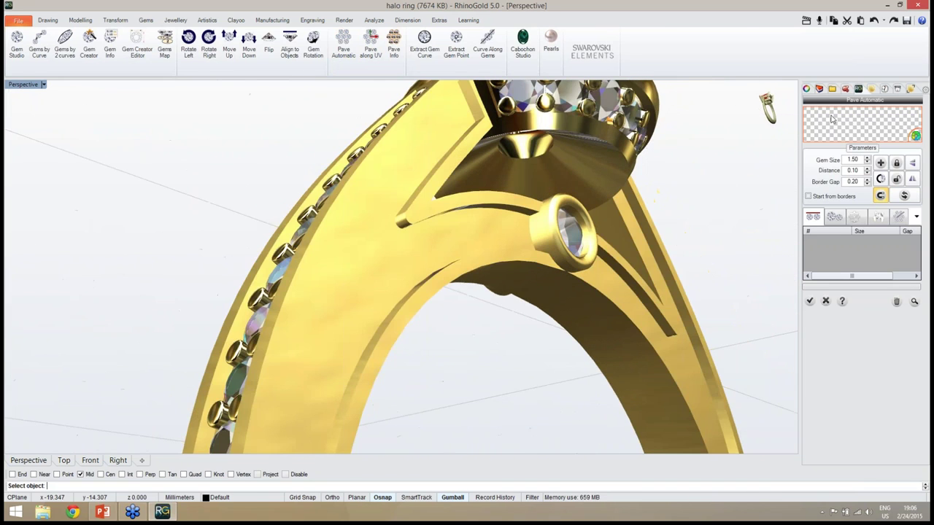
left_click(365, 295)
right_click_drag(408, 289, 378, 331)
scroll(378, 331, "down", 5)
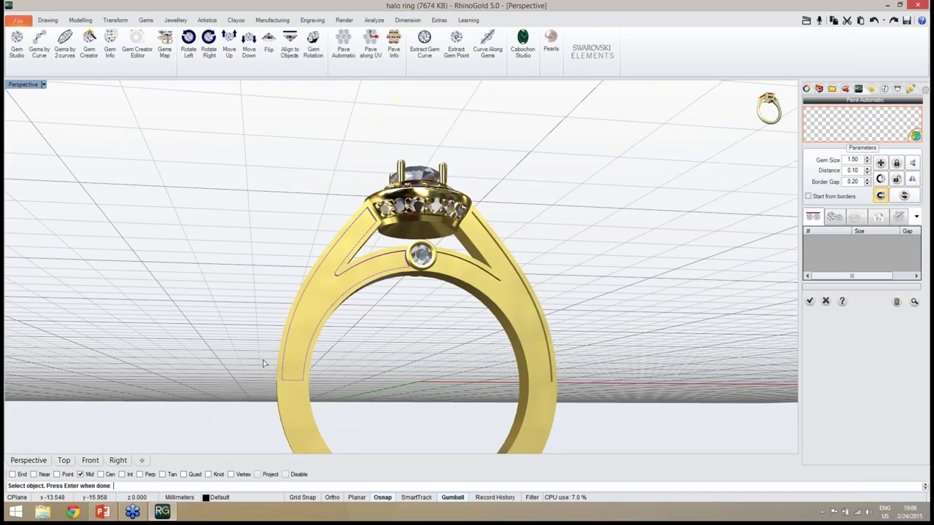
key("Return")
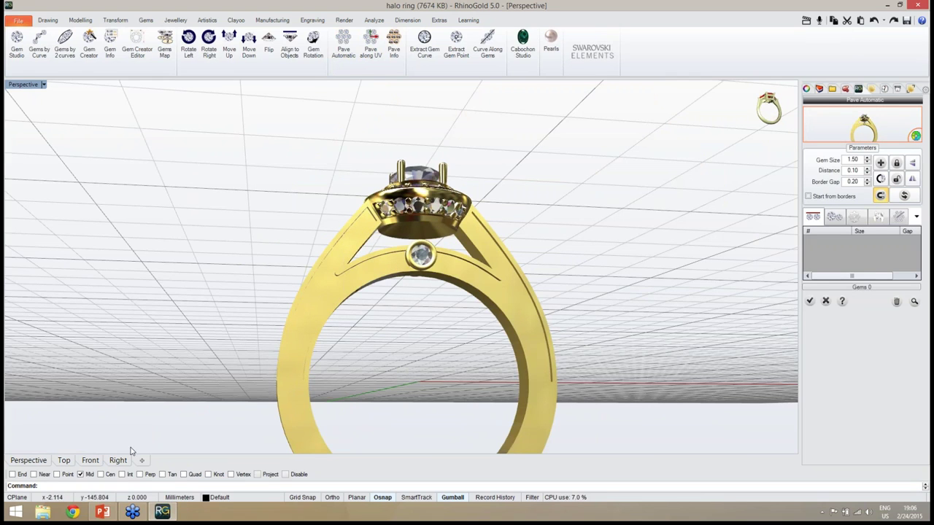
- Turn on mirrored placement for the pavé, begin adding gems, and switch off the Mid object snap
left_click(90, 461)
right_click_drag(331, 323, 427, 274)
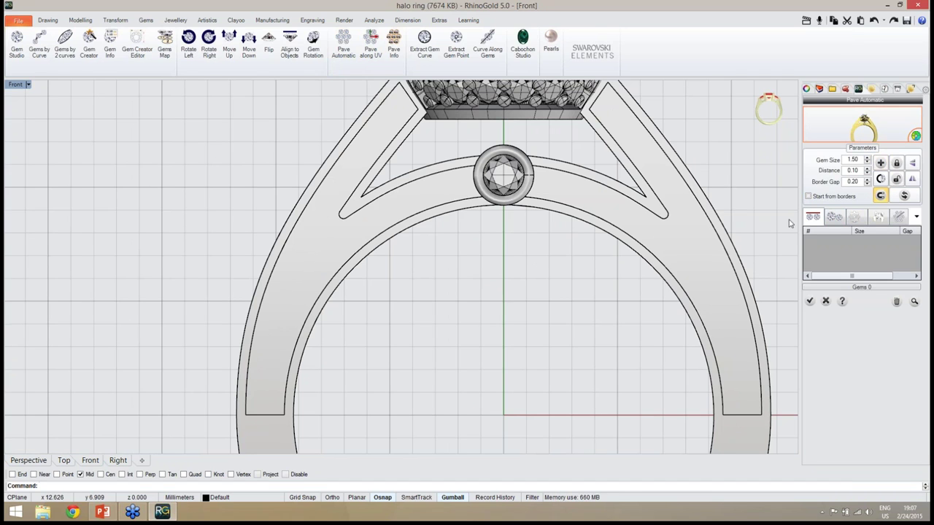
right_click_drag(640, 233, 625, 239)
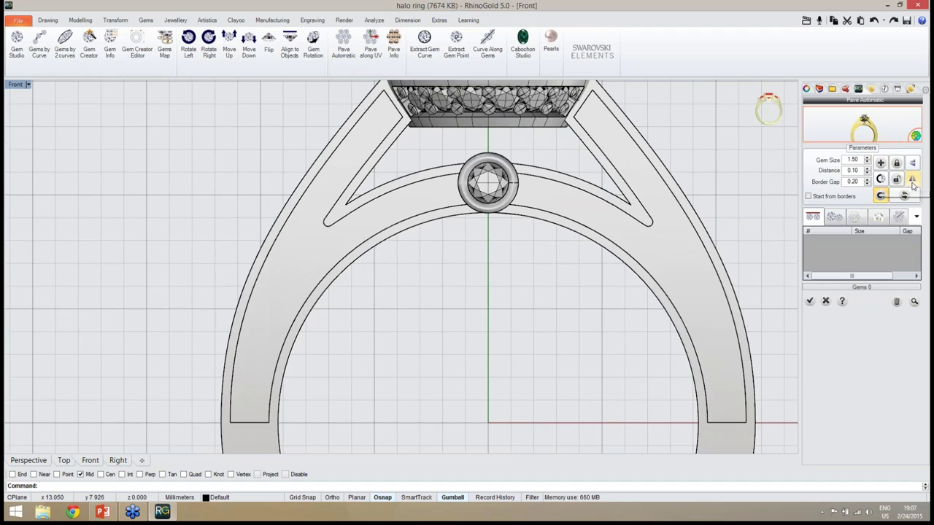
left_click(912, 182)
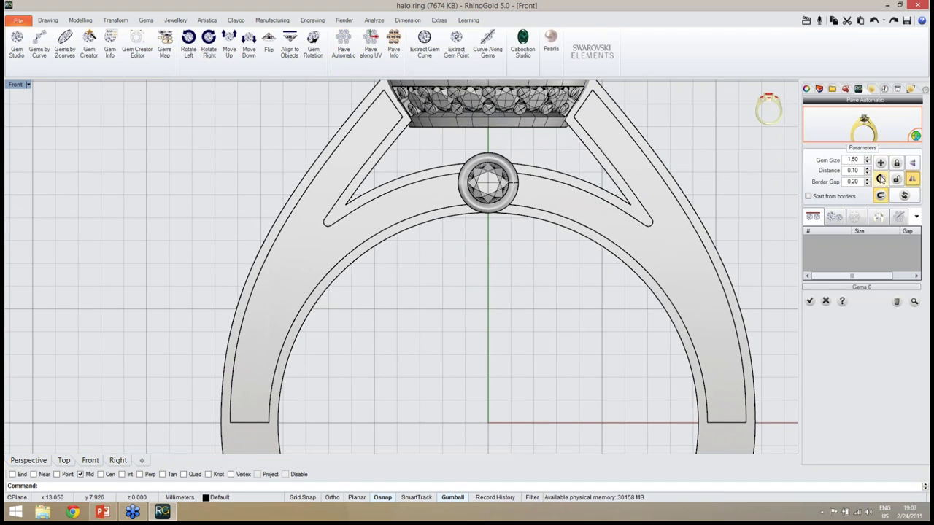
left_click(881, 162)
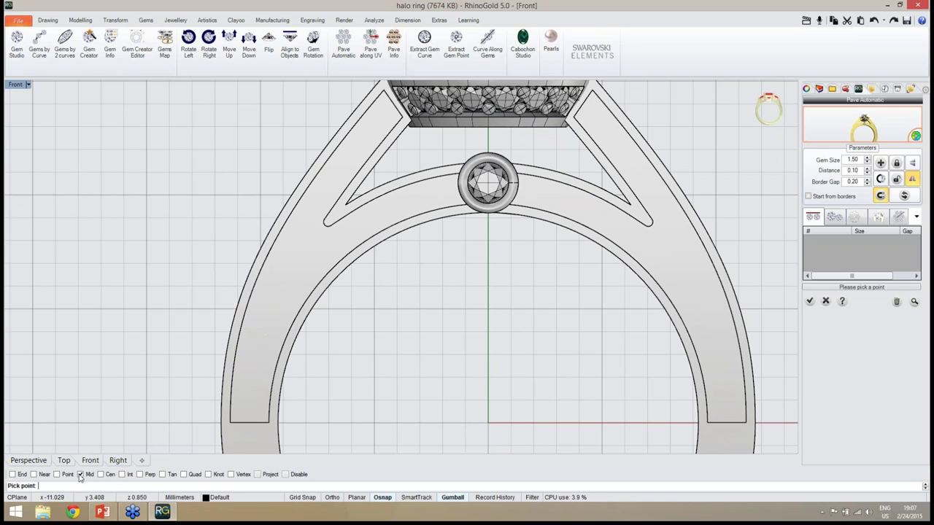
left_click(81, 477)
- Place two 1.50 gems one above the other at the lower end of the left recessed face
right_click_drag(298, 411, 328, 382)
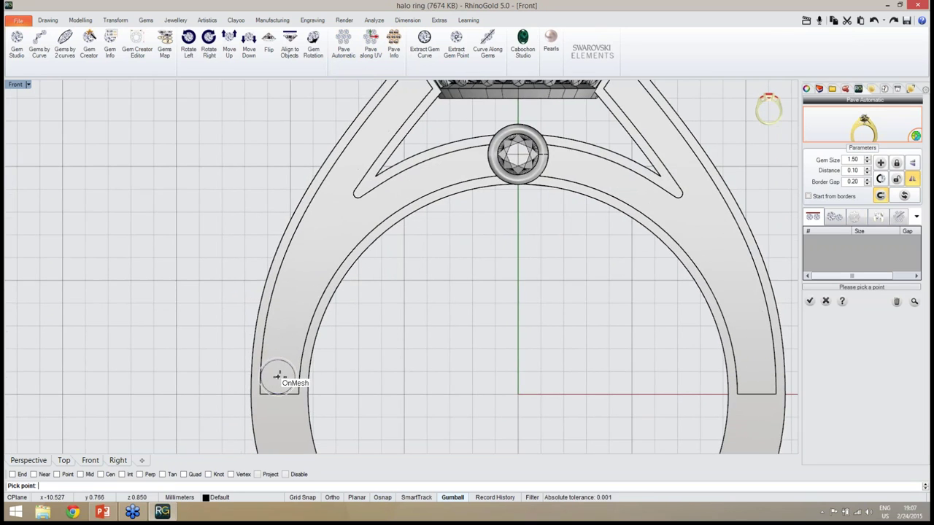
scroll(278, 376, "up", 2)
scroll(273, 378, "up", 3)
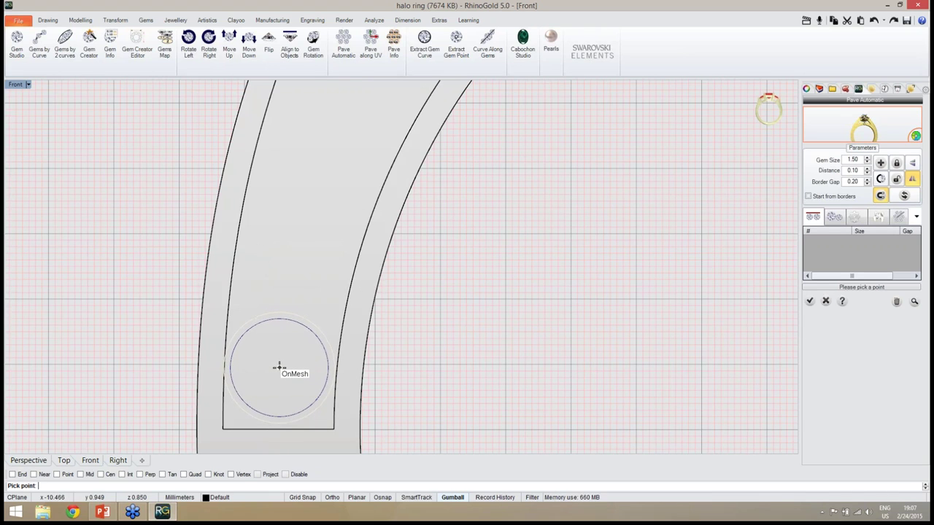
left_click(280, 368)
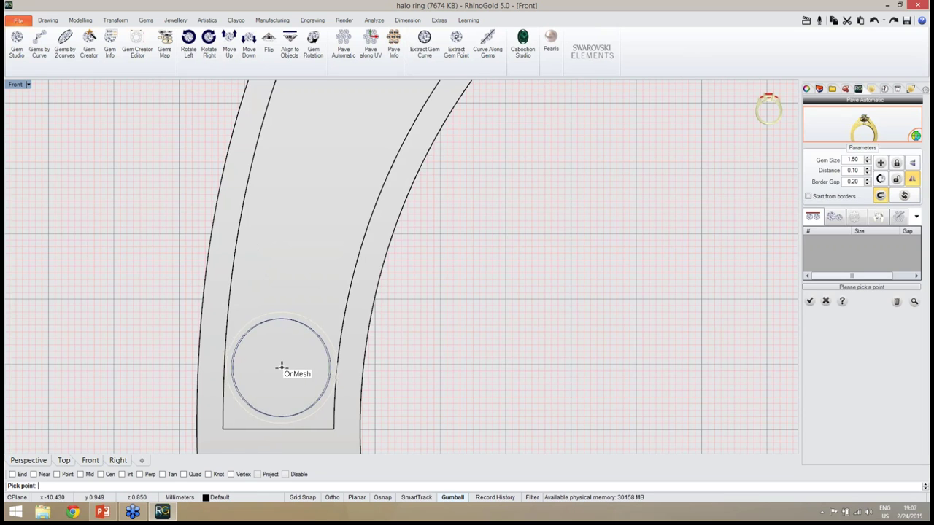
scroll(271, 358, "down", 5)
scroll(277, 361, "up", 3)
scroll(282, 335, "up", 1)
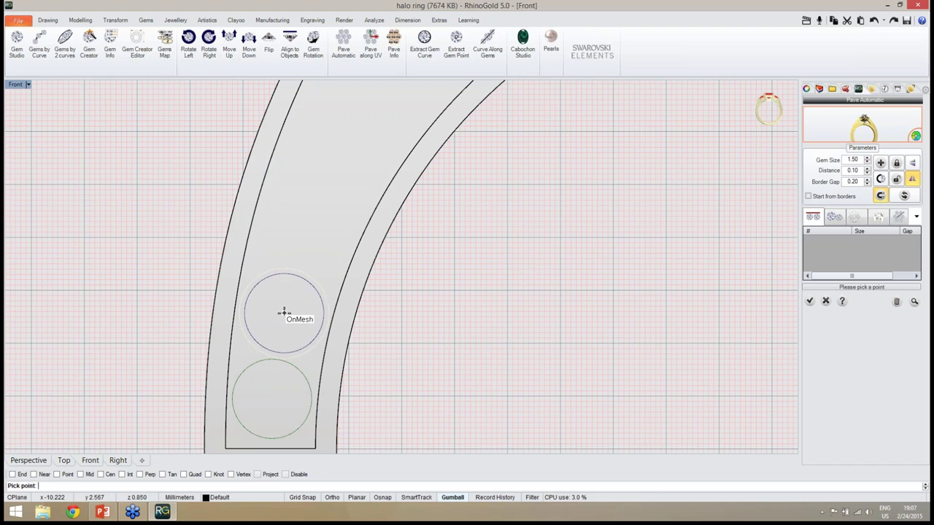
left_click(283, 313)
- Add a 1.70 gem and a 2.20 gem above the two lower gems, following the widening recess
right_click_drag(306, 236, 294, 255)
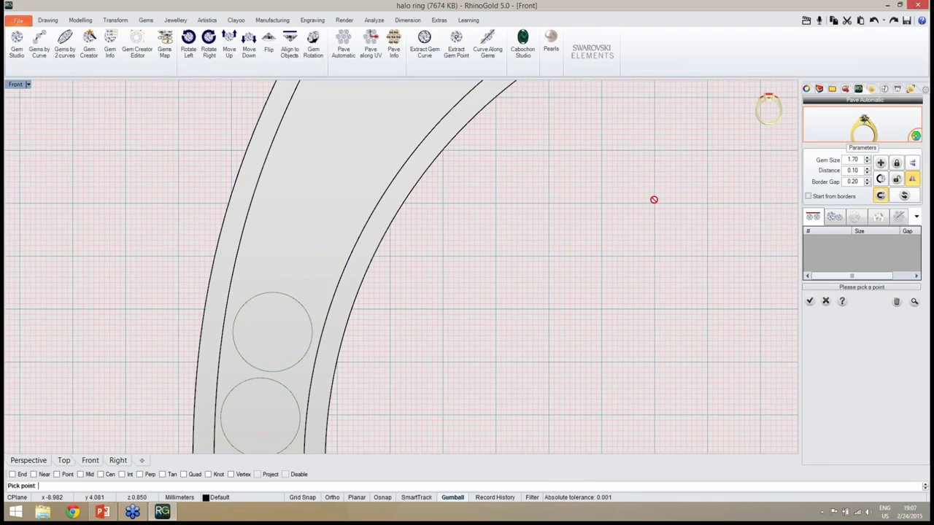
left_click(298, 238)
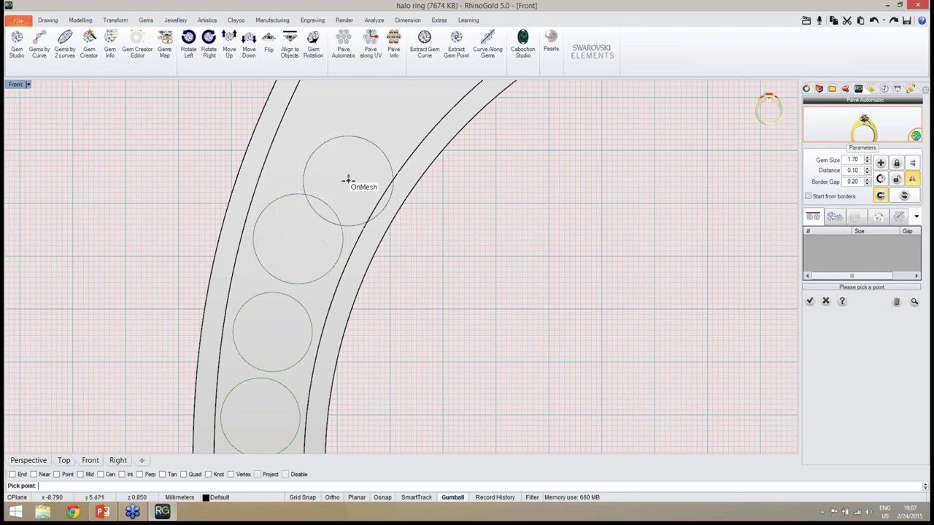
right_click_drag(346, 180, 270, 313)
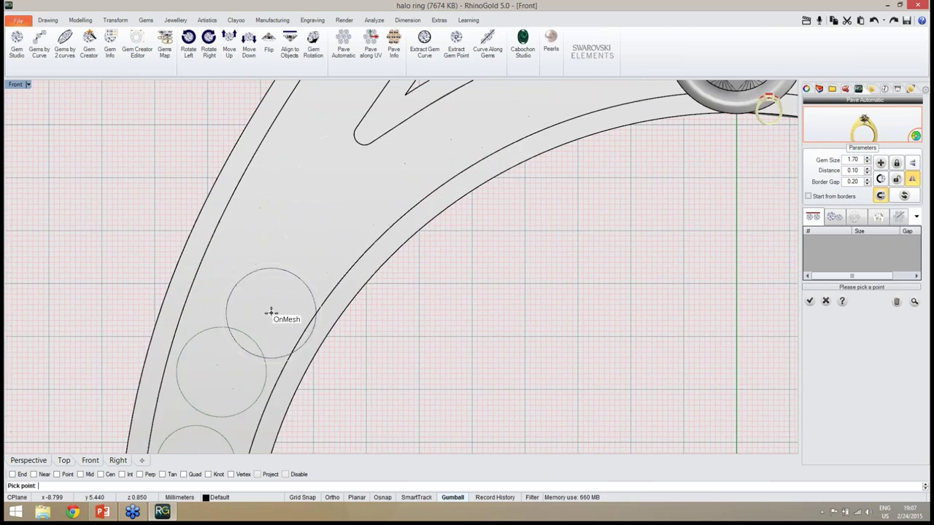
left_click(867, 159)
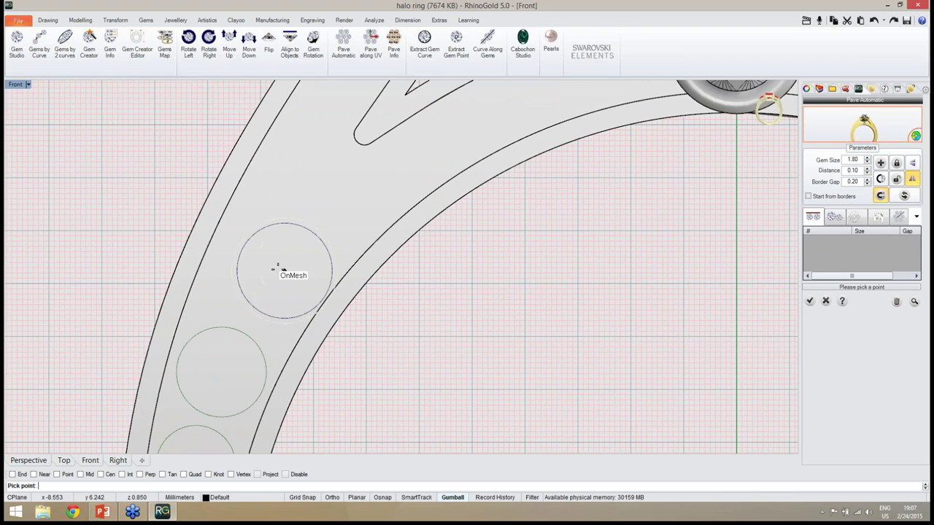
left_click(867, 159)
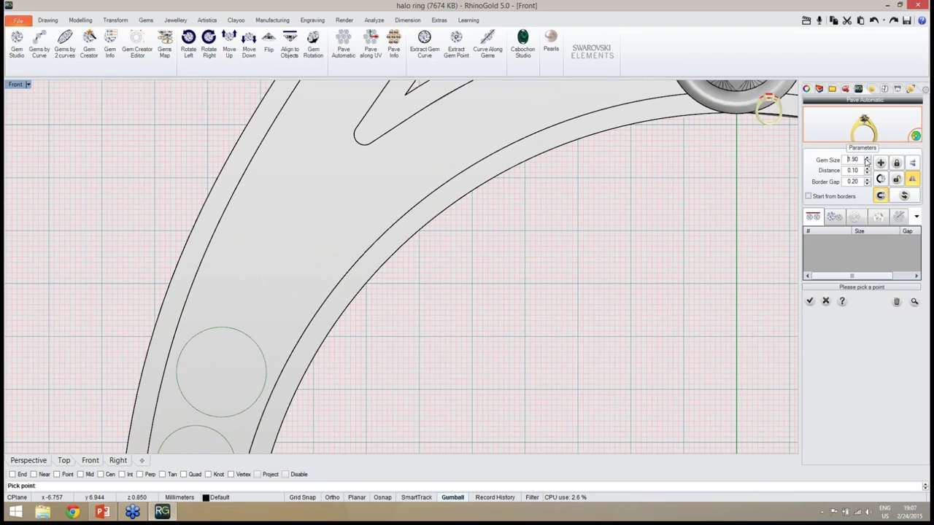
left_click(270, 267)
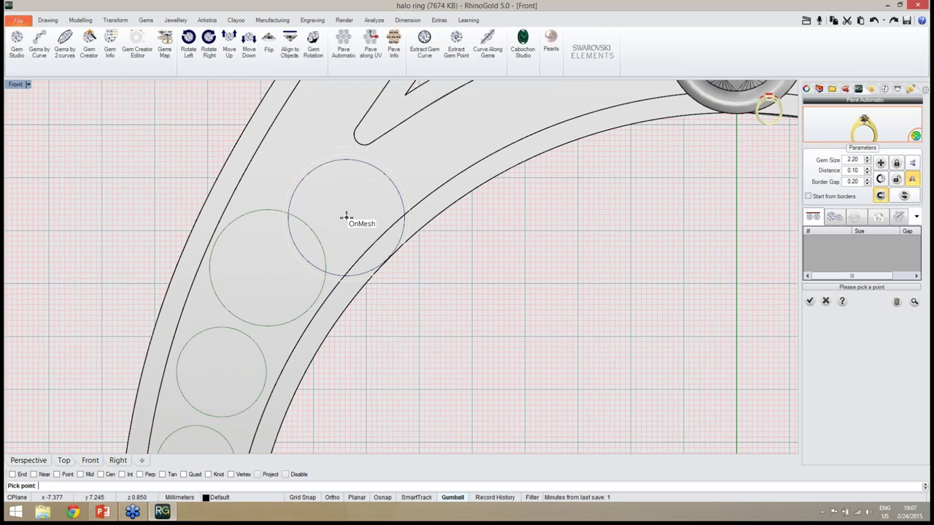
- Add a 1.40 gem between the largest gem and the fork of the shank, and finish adding gems
scroll(338, 220, "down", 5)
scroll(341, 221, "up", 4)
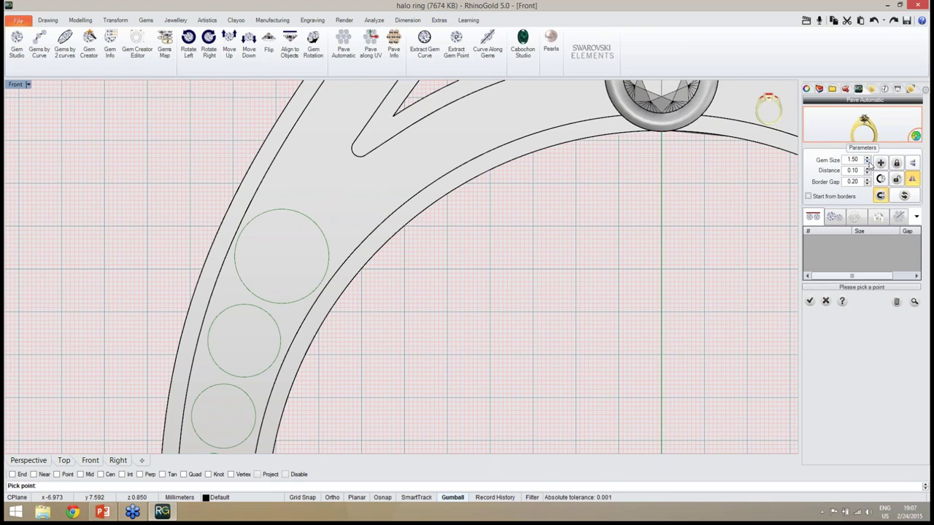
left_click(867, 163)
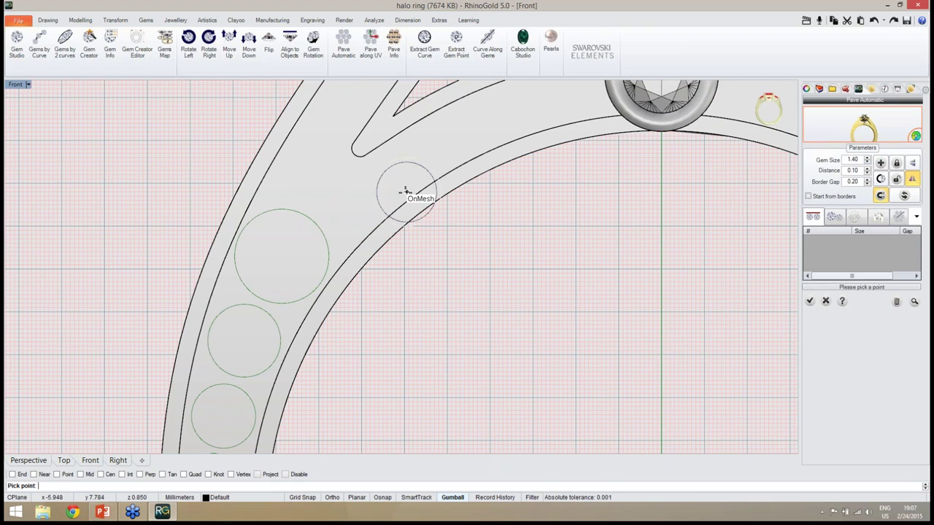
left_click(351, 200)
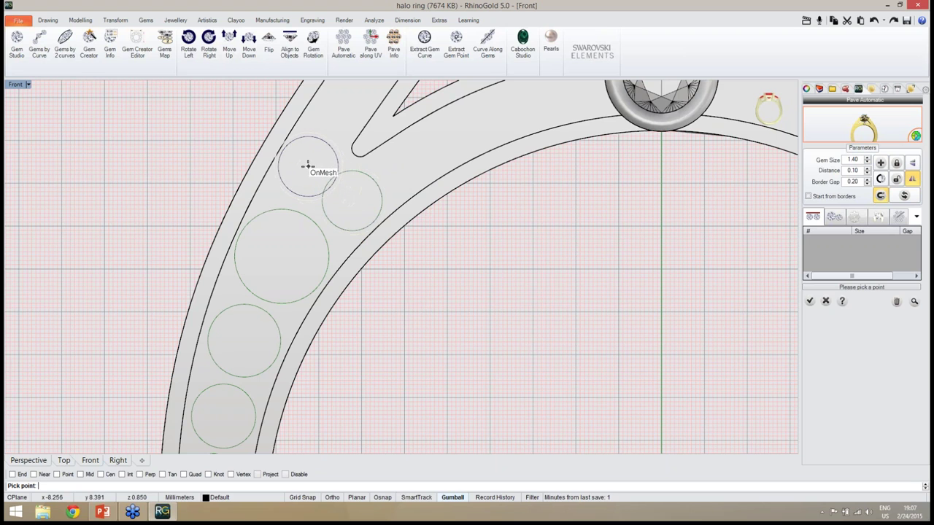
right_click(307, 167)
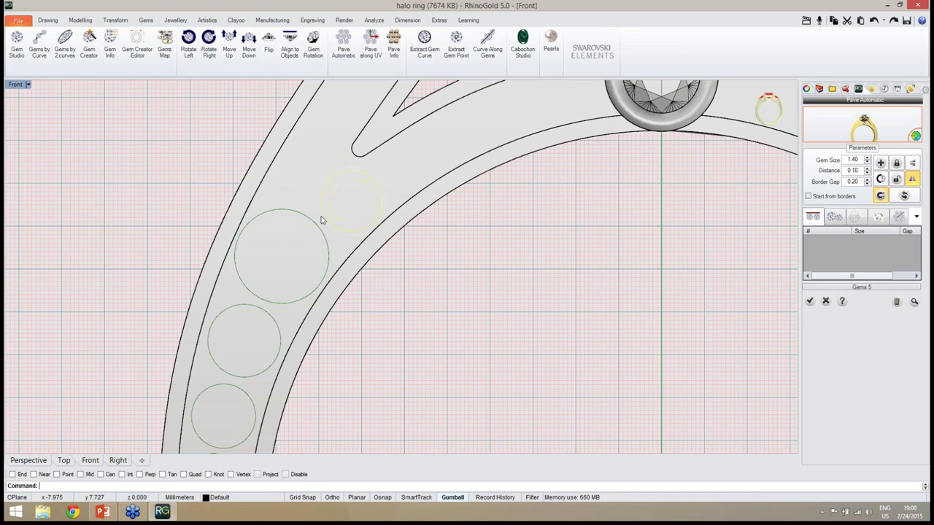
- Move the 2.20 gem up toward the fork of the shank and bring the 1.70 gem up behind it
right_click_drag(325, 254, 371, 222)
scroll(371, 222, "down", 3)
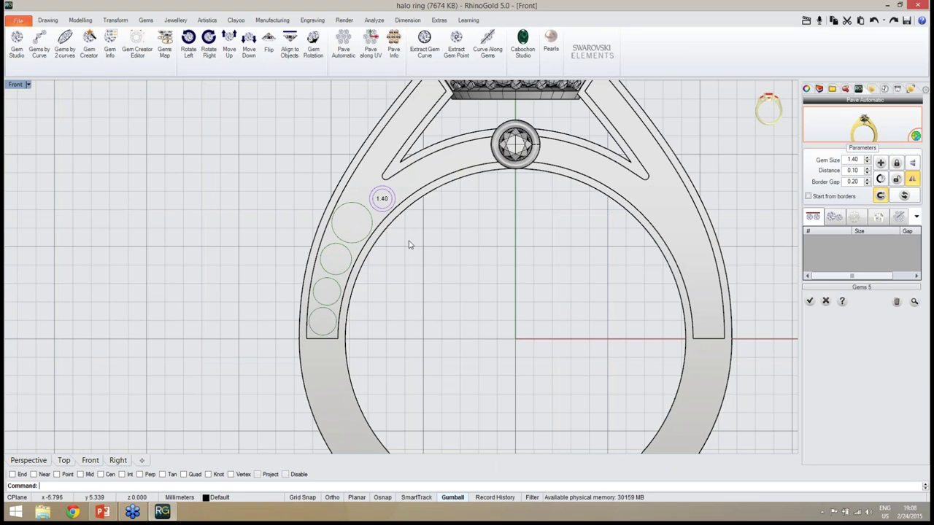
scroll(356, 252, "up", 3)
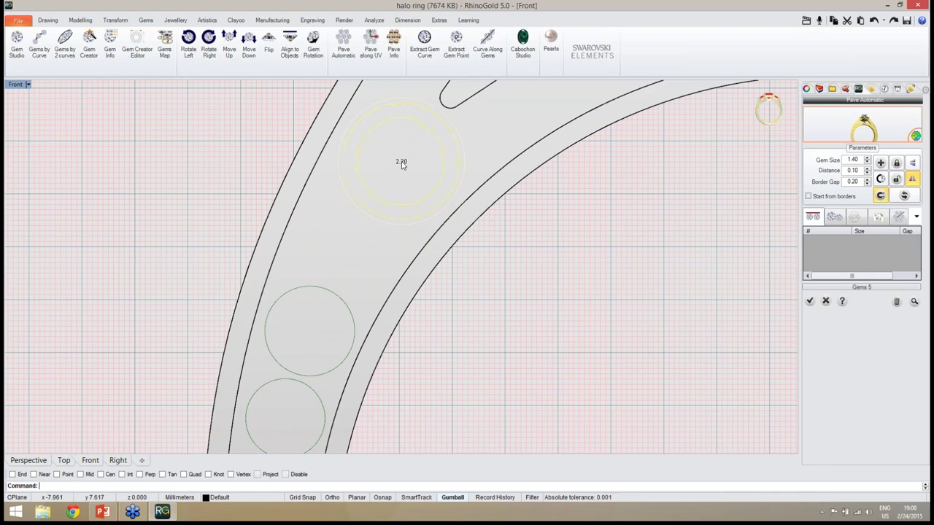
left_click(401, 166)
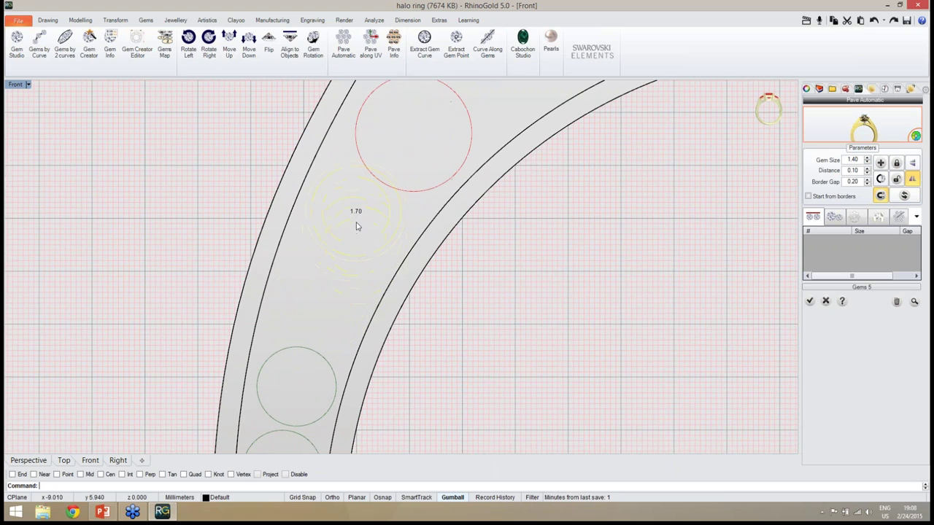
left_click(356, 226)
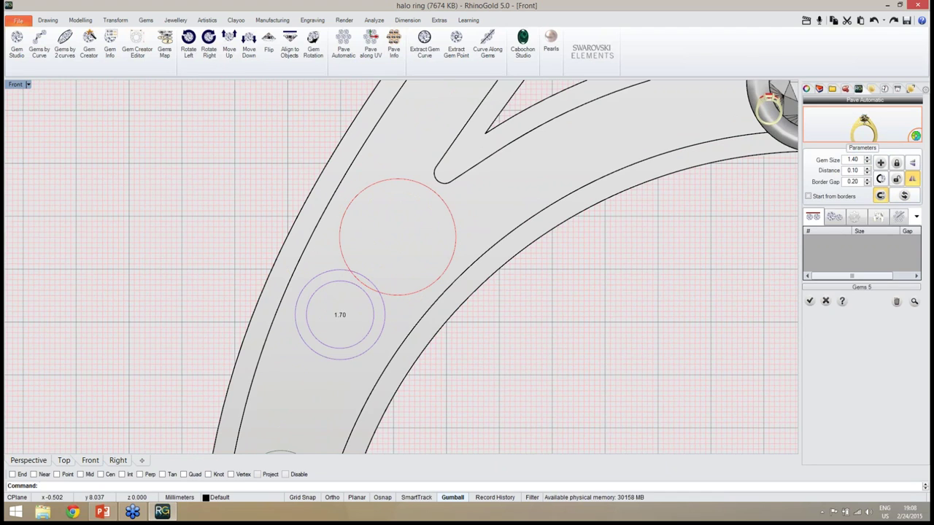
- Turn off the pavé magnet option and reposition the 2.20 and 1.70 gems so they no longer overlap
left_click(881, 196)
right_click_drag(418, 315, 405, 321)
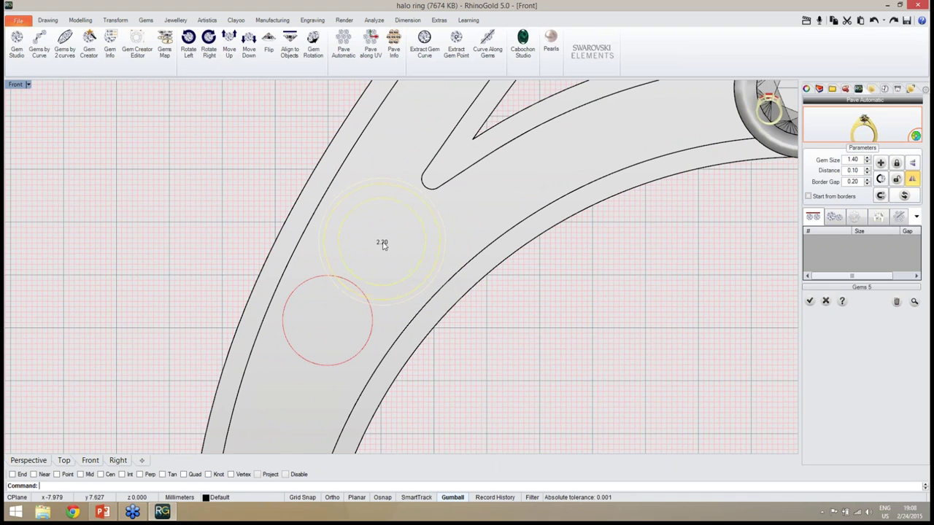
left_click(378, 266)
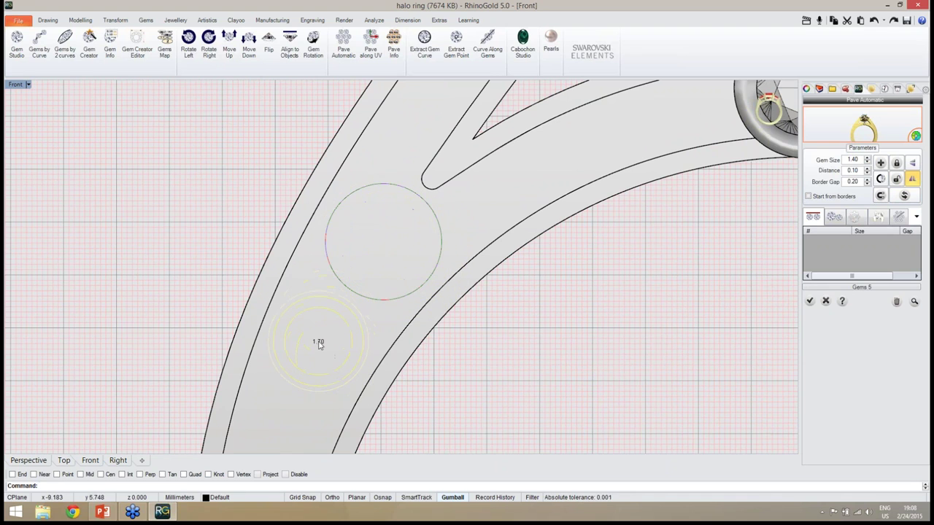
right_click_drag(320, 342, 356, 172)
left_click(356, 172)
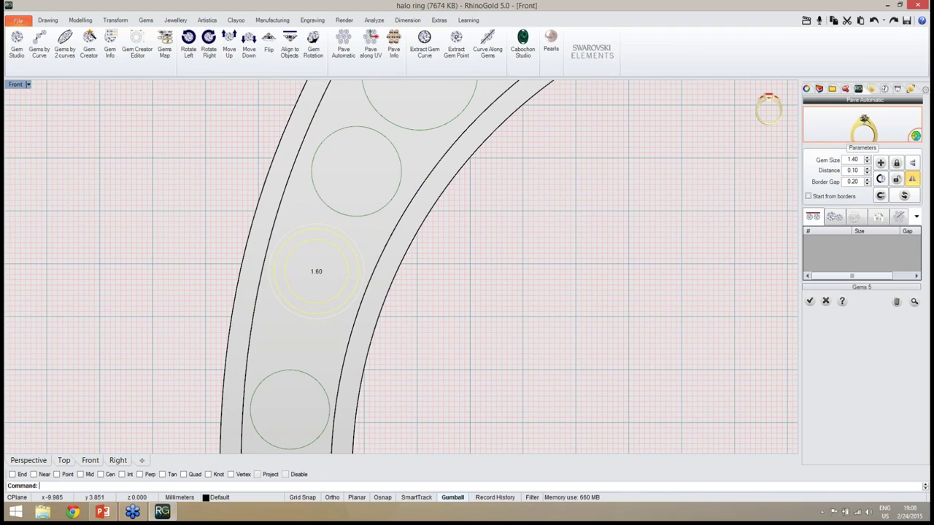
- Enlarge the second gem from the bottom slightly and adjust the two lowest gems to even out the row's spacing
scroll(316, 272, "up", 1)
left_click(317, 330)
right_click_drag(316, 330, 323, 242)
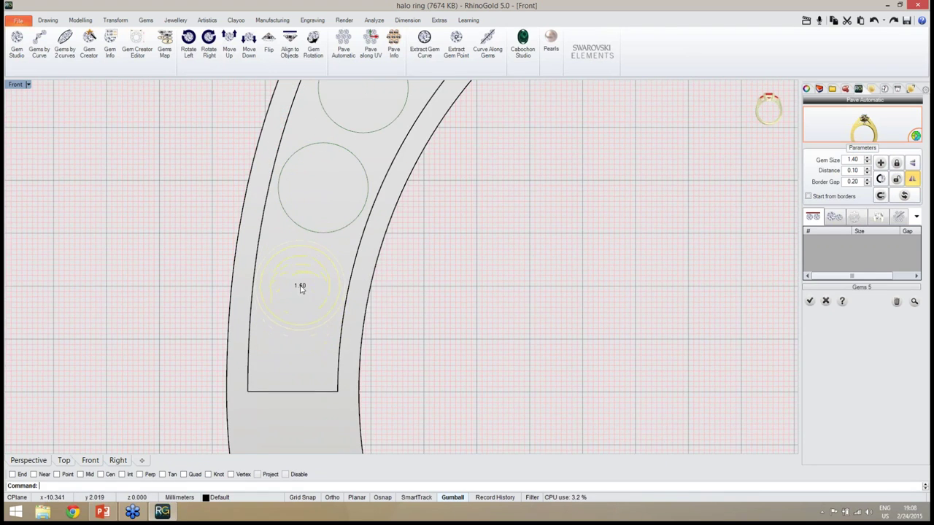
left_click(301, 282)
right_click_drag(327, 198, 359, 352)
scroll(348, 206, "down", 1)
scroll(350, 209, "down", 2)
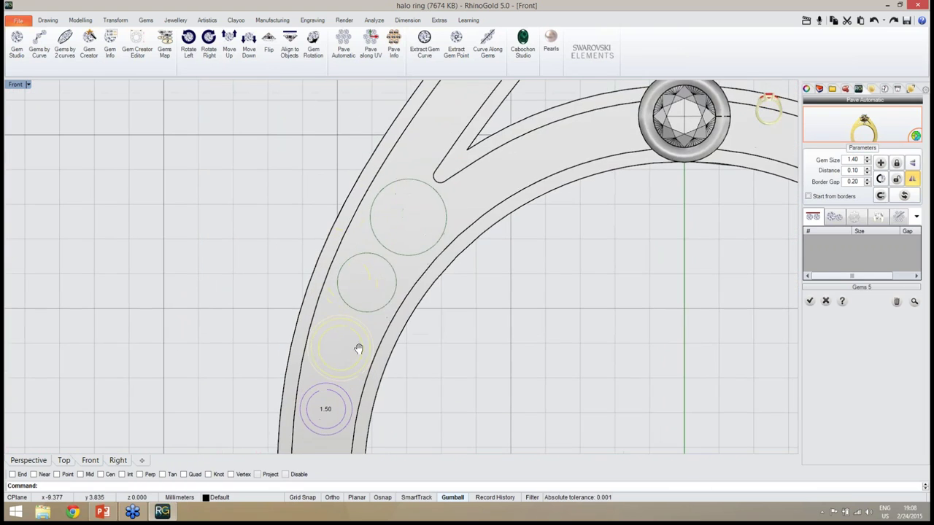
- Examine the spacing of the graduated gem row on the shank from the front and in perspective
right_click_drag(386, 323, 359, 302)
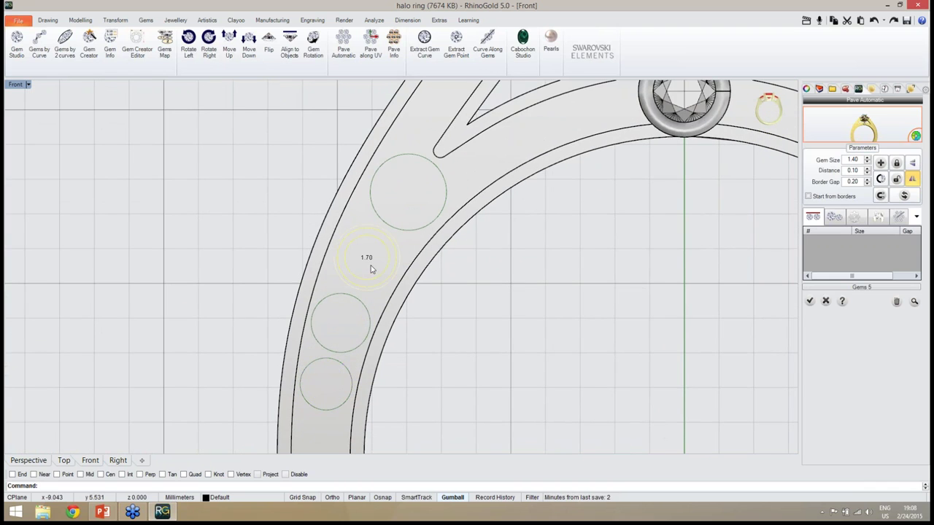
right_click_drag(469, 311, 403, 330)
scroll(374, 264, "down", 2)
scroll(374, 267, "down", 3)
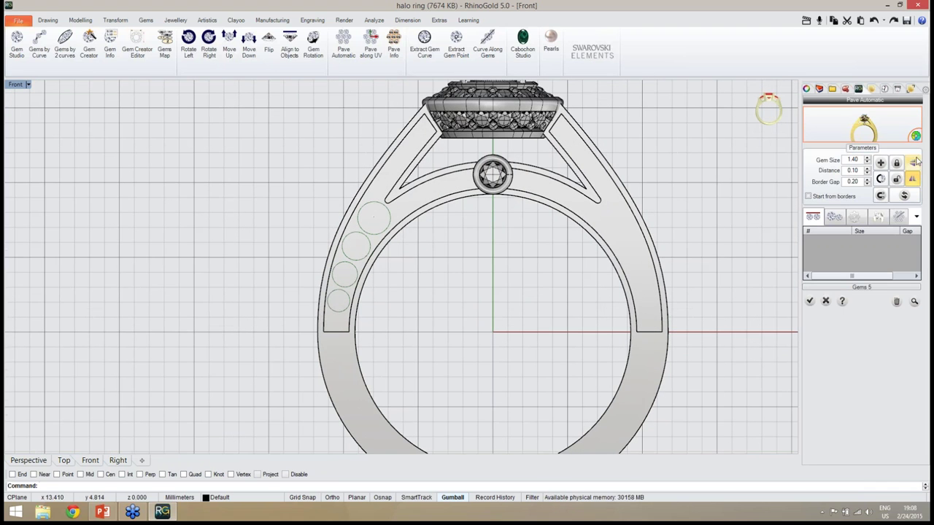
left_click(912, 180)
left_click(29, 462)
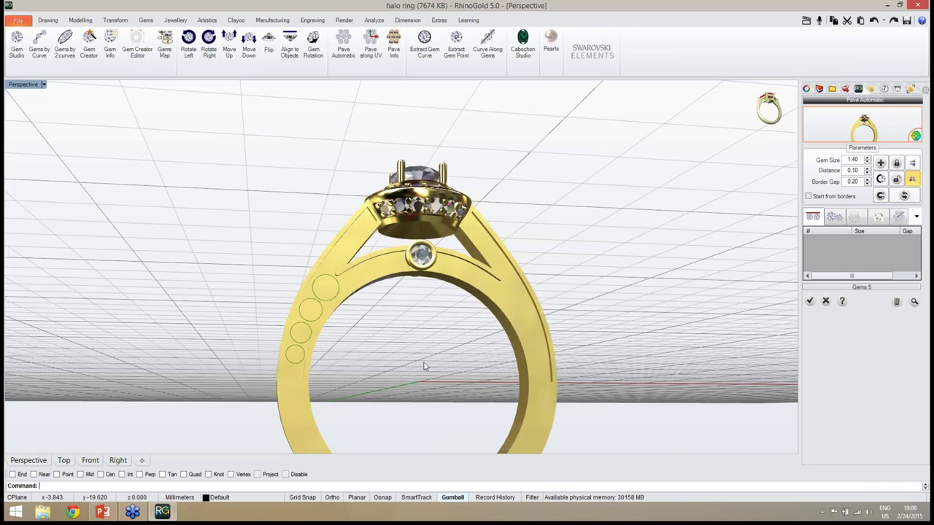
right_click_drag(503, 386, 379, 365)
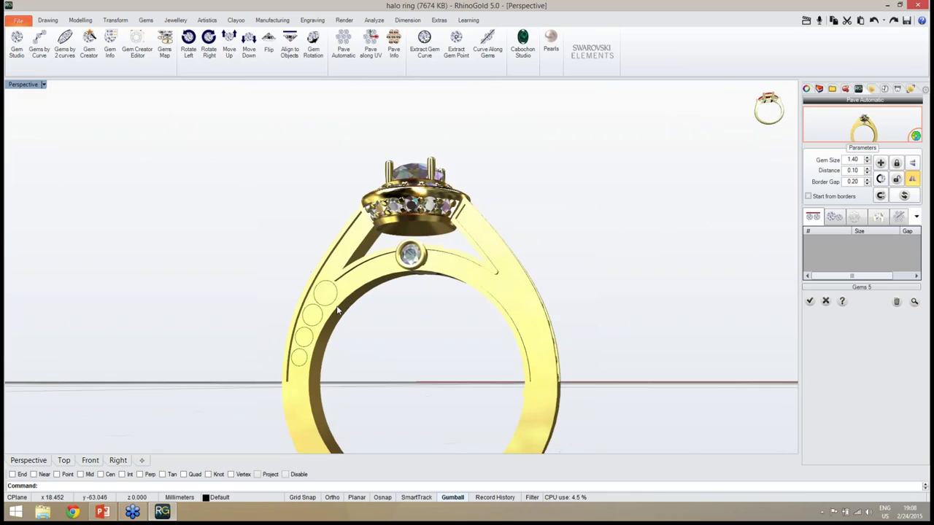
scroll(339, 311, "up", 3)
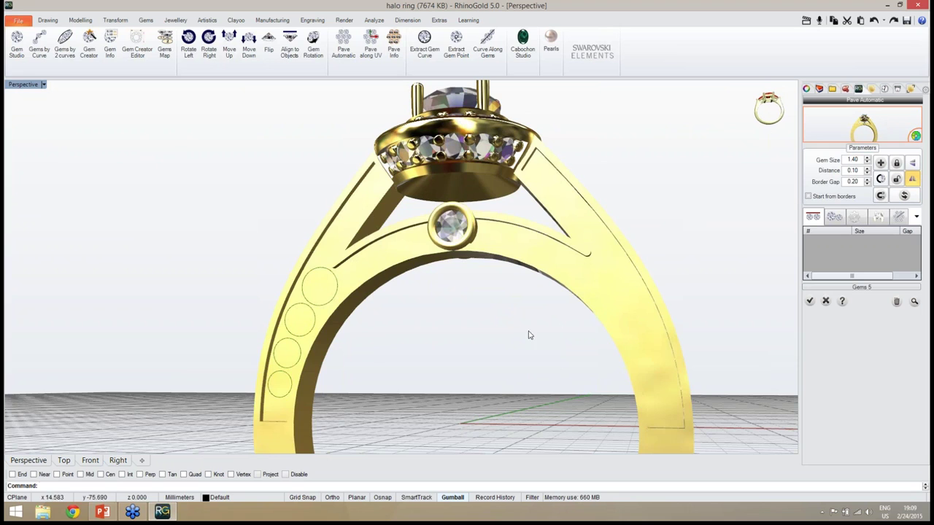
right_click_drag(530, 335, 567, 333)
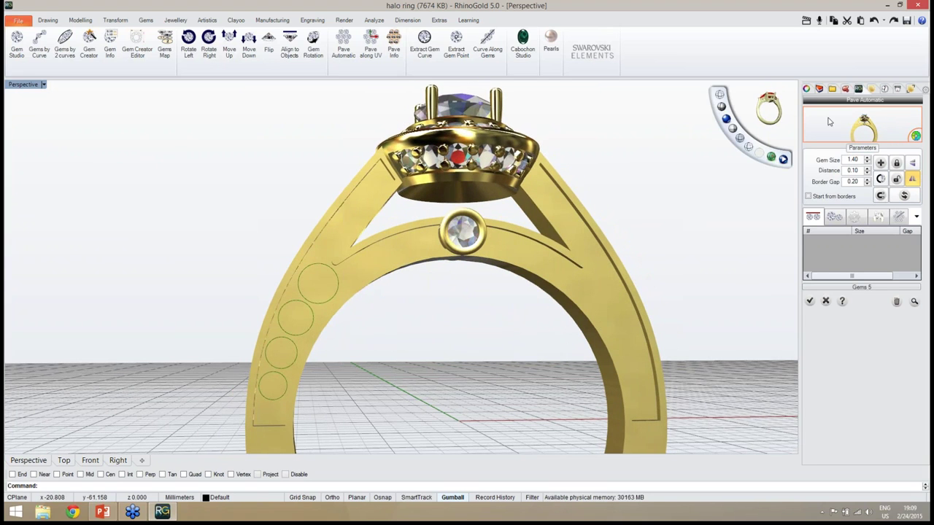
right_click_drag(569, 273, 754, 160)
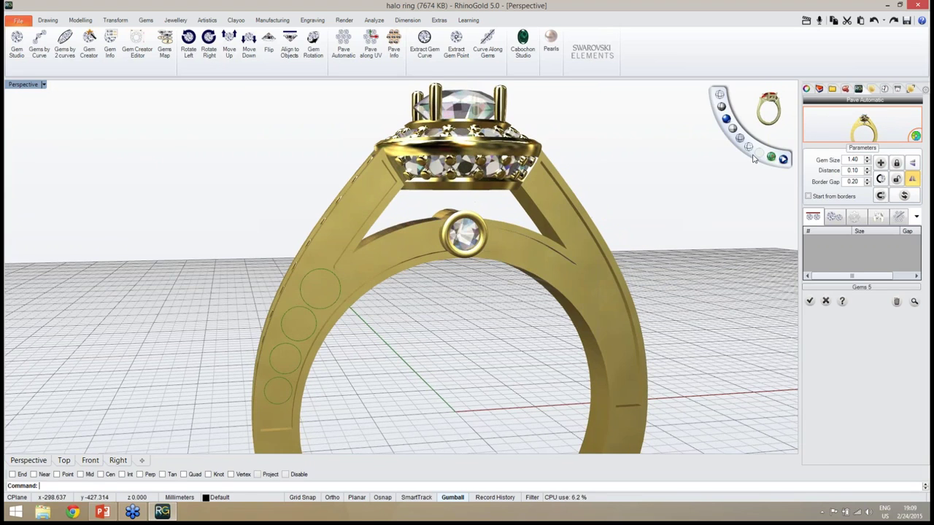
- Reselect the recessed side face of the shank as the pavé target and keep gem mirroring turned on
left_click(830, 138)
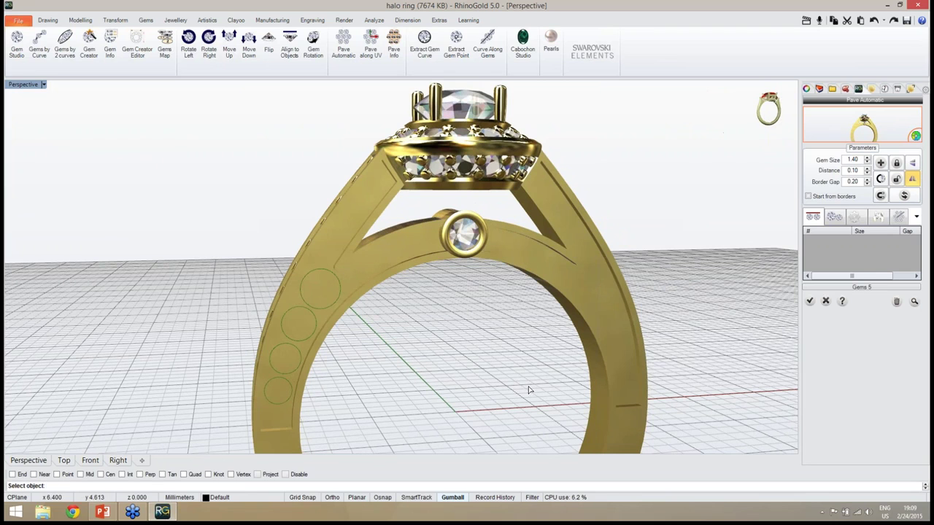
right_click_drag(529, 390, 525, 348)
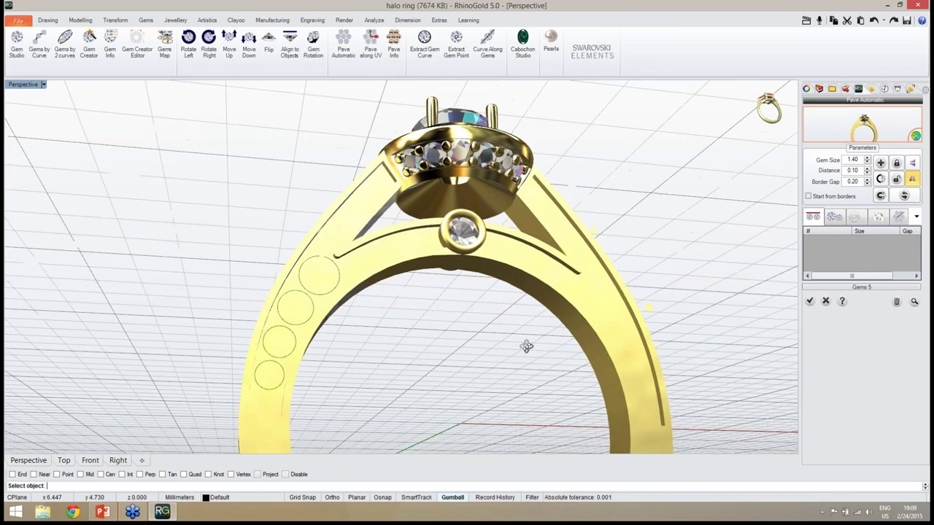
left_click(401, 253)
left_click(515, 257)
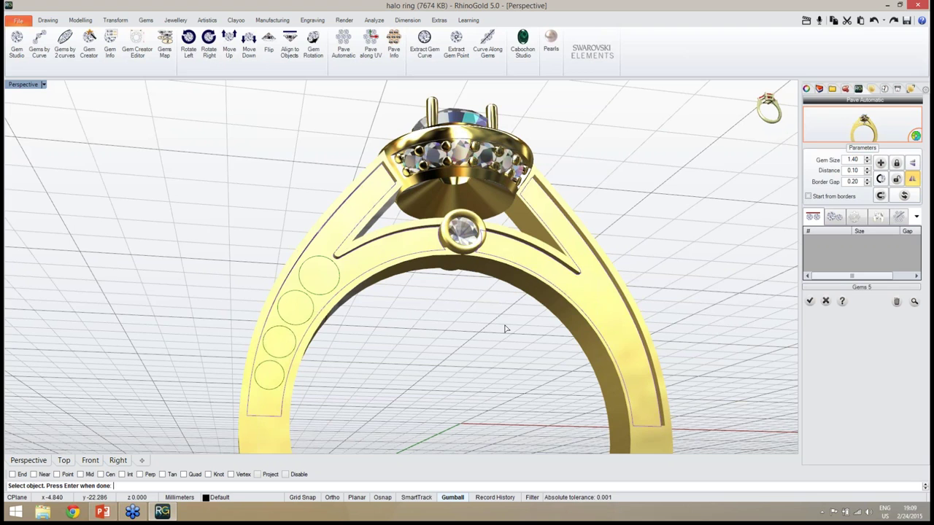
key("Return")
right_click_drag(500, 333, 511, 292)
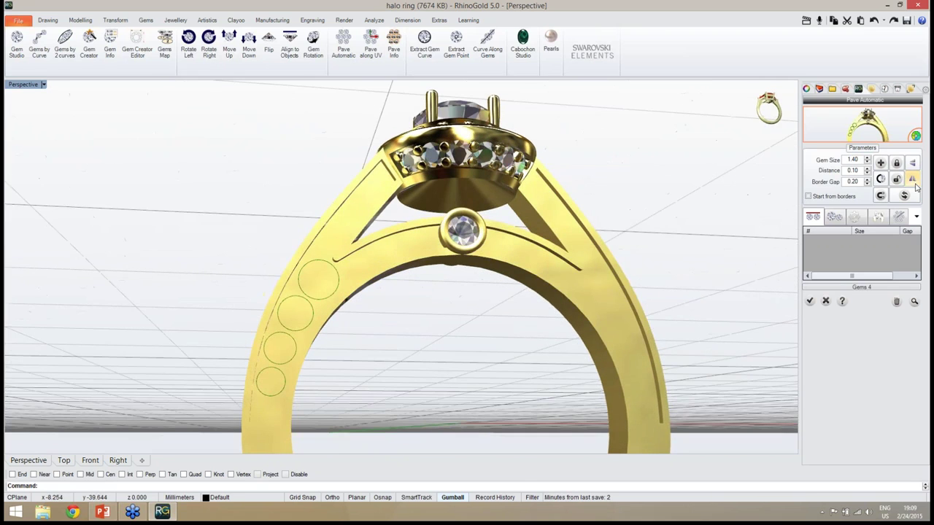
left_click(913, 180)
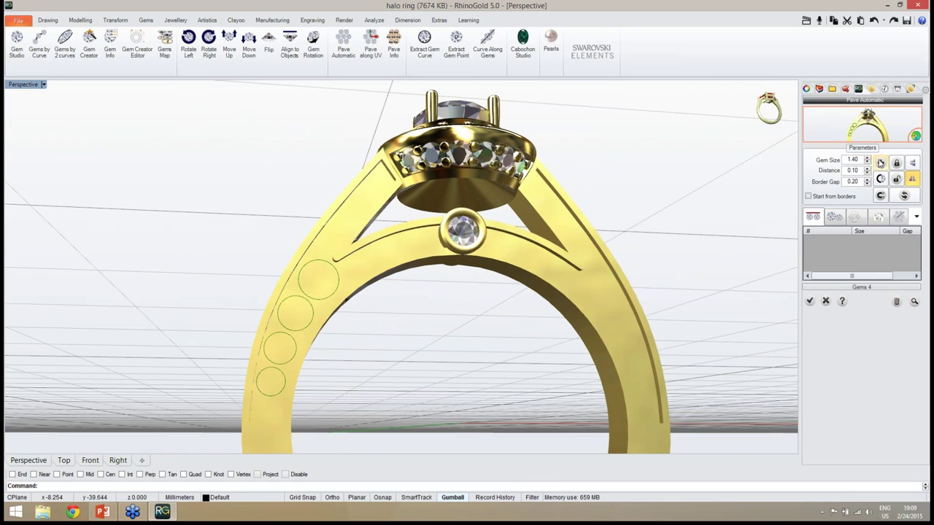
- Start adding a 1.20 gem in the recess at the upper end of the shank's outer arm, next to the halo
left_click(881, 163)
right_click_drag(417, 289, 423, 257)
scroll(365, 319, "down", 5)
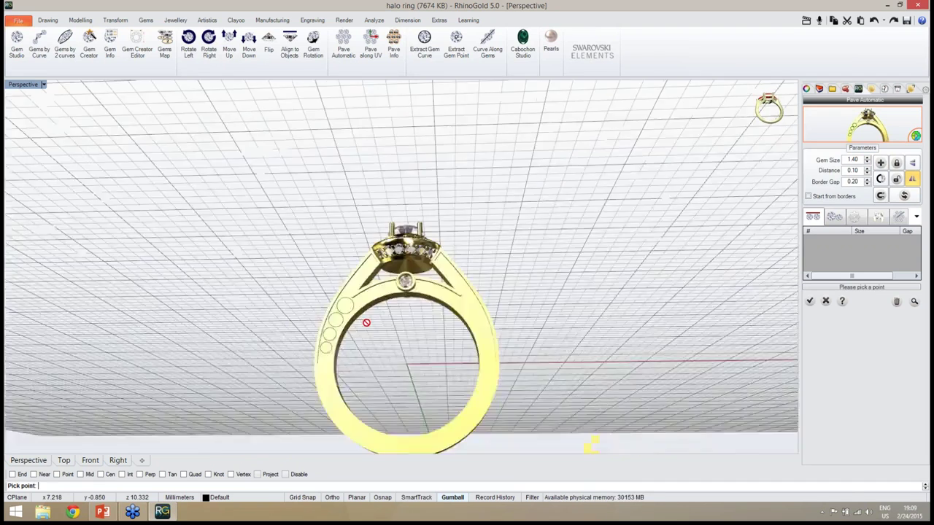
left_click(91, 461)
scroll(431, 274, "up", 6)
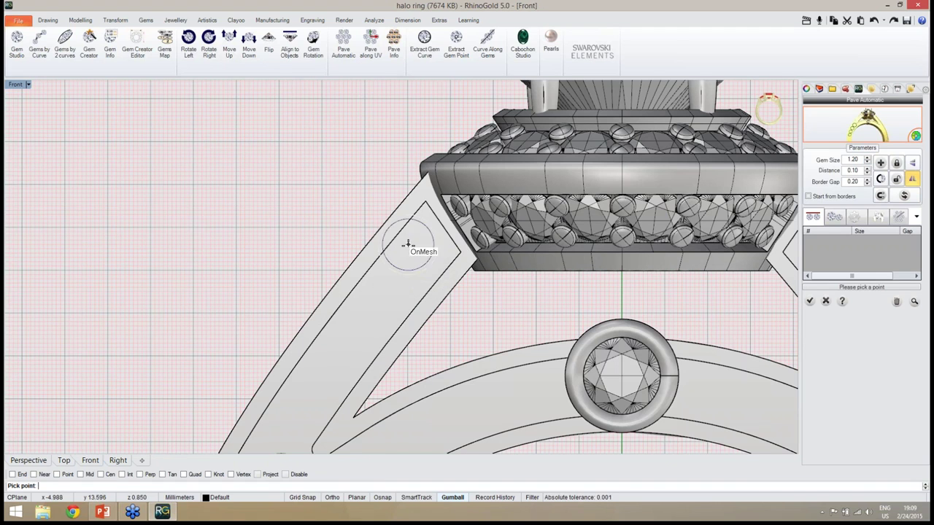
- Place four mirrored 1.20 mm gems in a row along the left upper branch, from the fork to the halo
right_click_drag(418, 256, 571, 153)
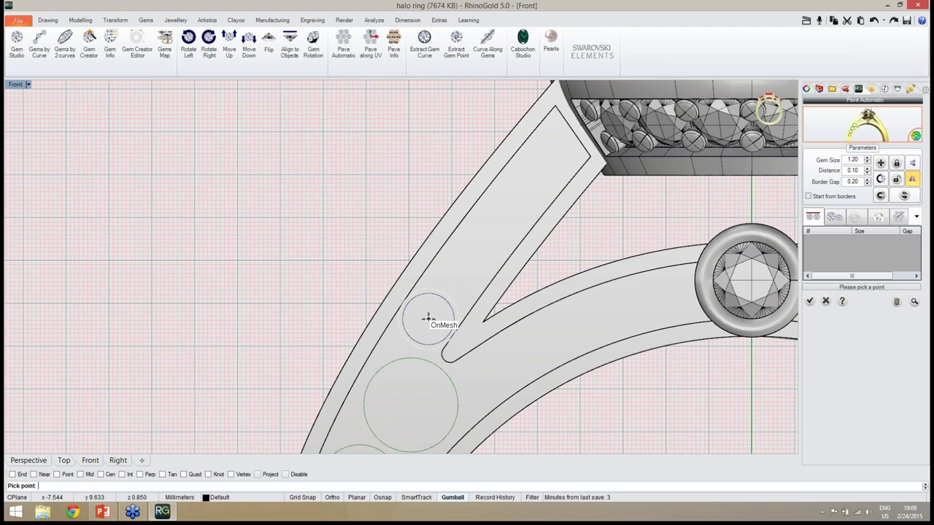
left_click(429, 318)
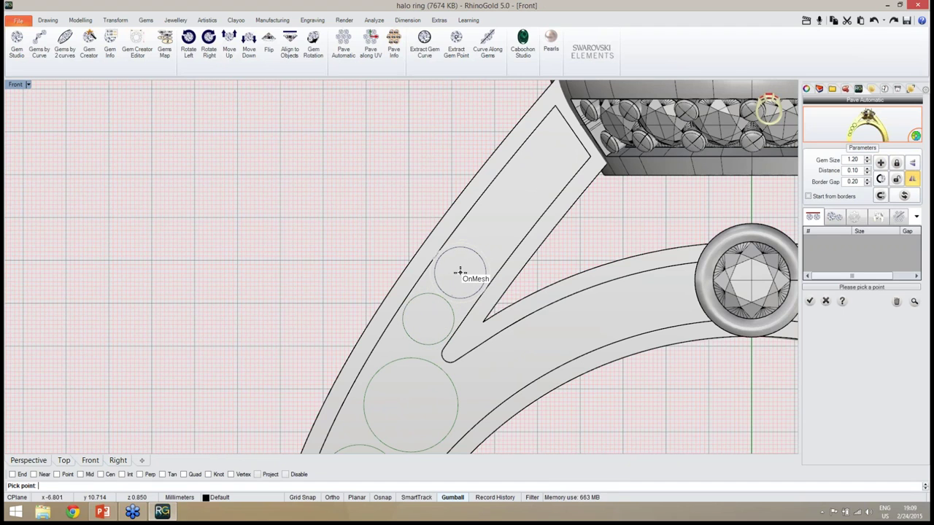
left_click(460, 272)
left_click(495, 226)
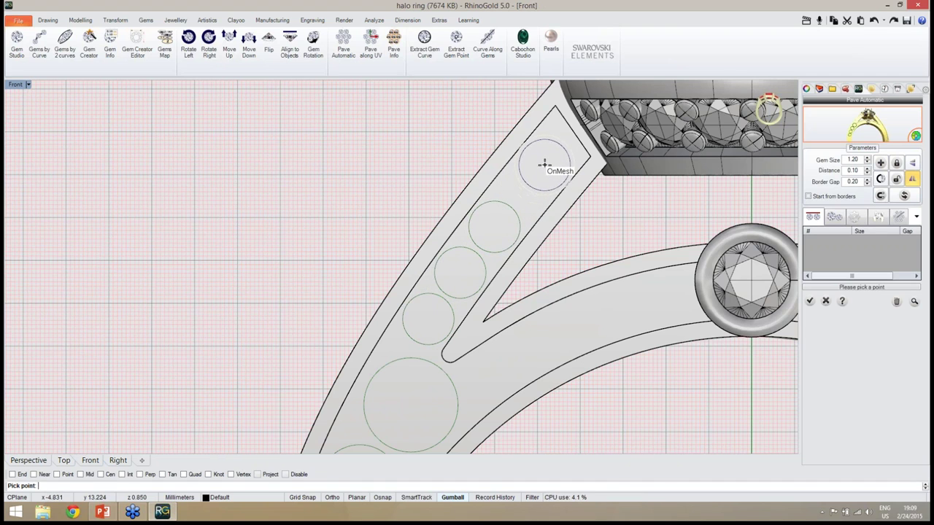
left_click(545, 164)
- Place four mirrored 1.20 mm gems along the inner arch from the central bezel to the left fork, and end gem placement
key("Right")
key("Down")
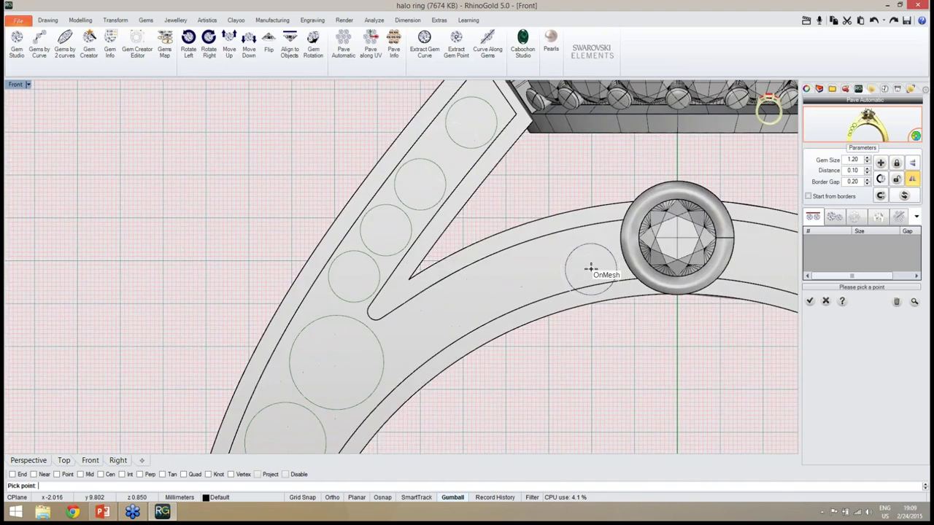
left_click(589, 255)
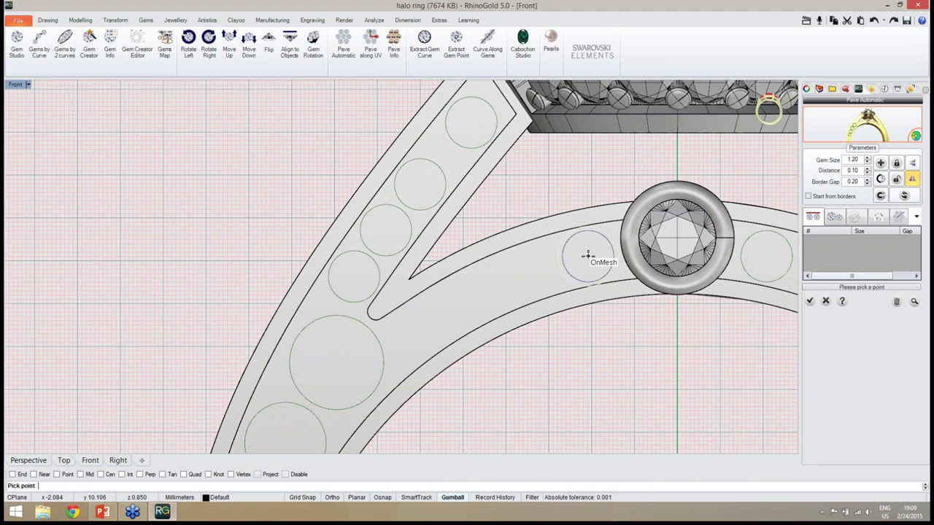
left_click(528, 272)
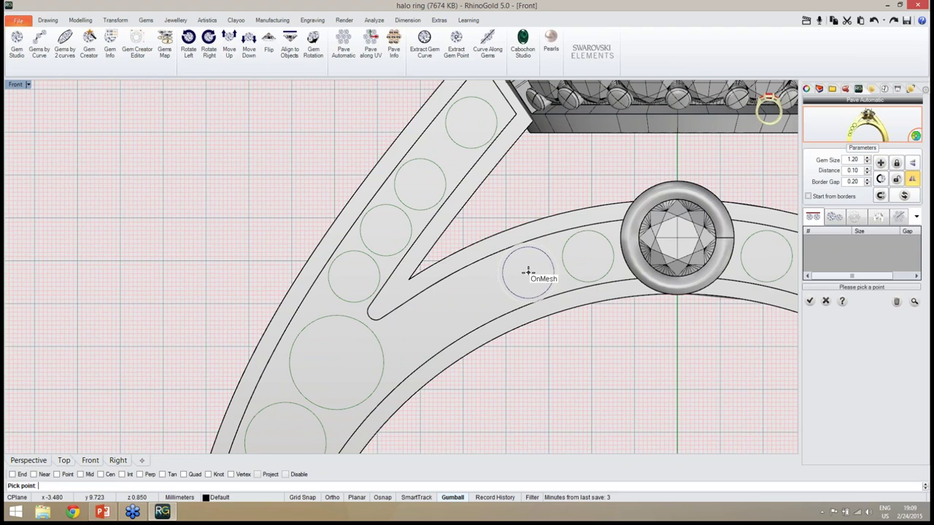
left_click(473, 298)
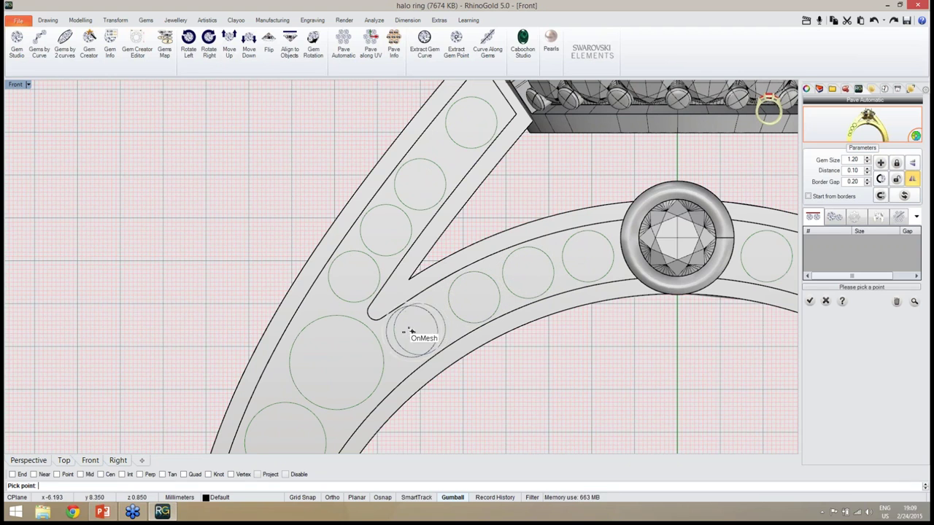
scroll(380, 309, "down", 5)
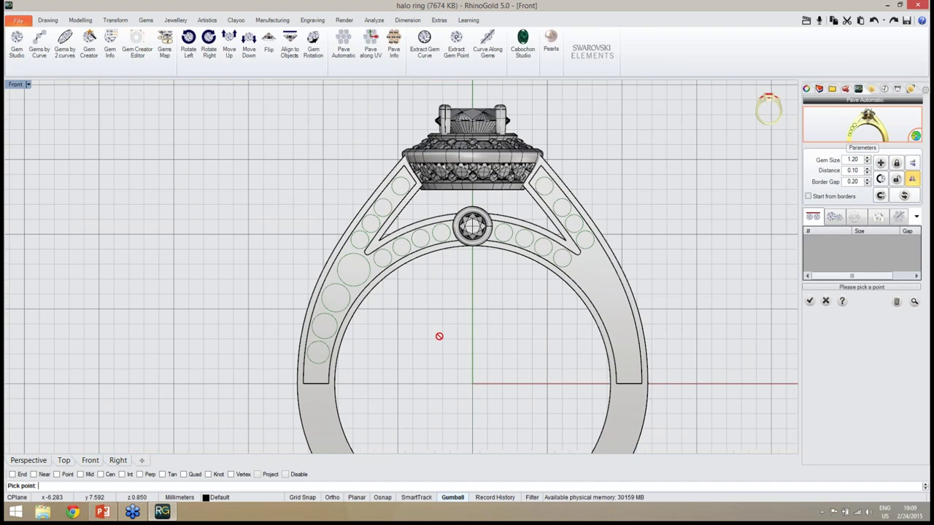
right_click(439, 337)
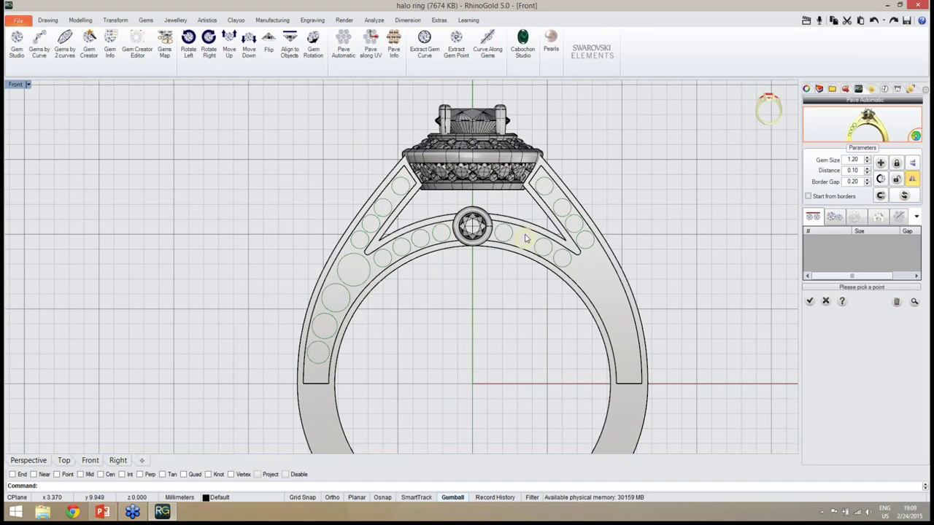
- Delete the four larger gems running down the left shank below the fork
left_click(359, 283)
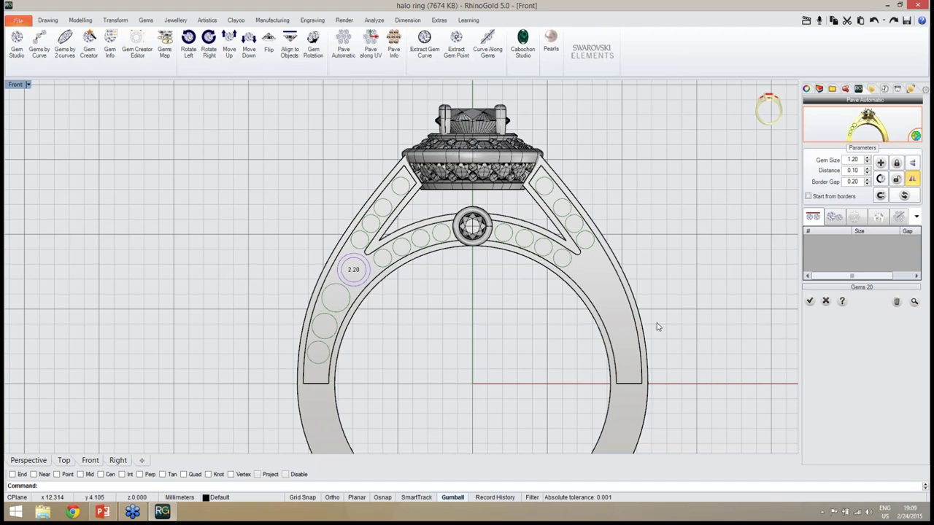
key("Delete")
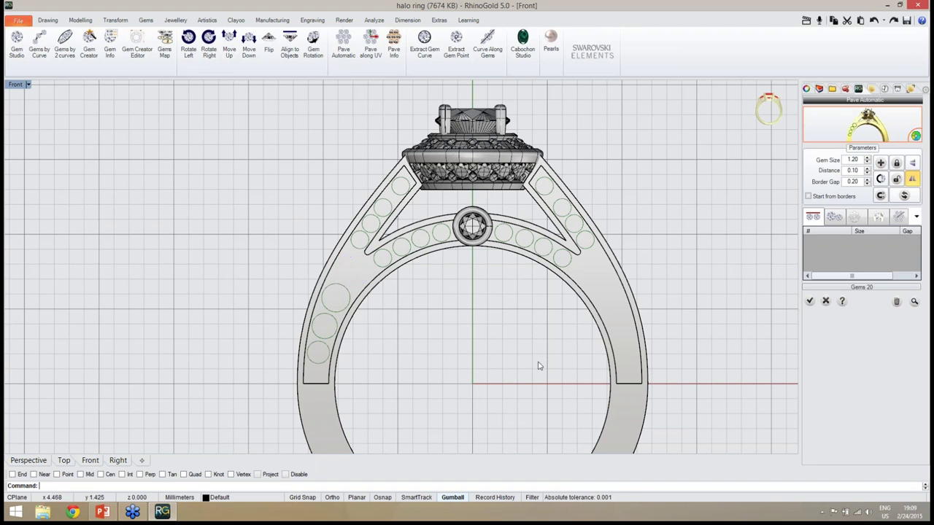
left_click(336, 296)
key("Delete")
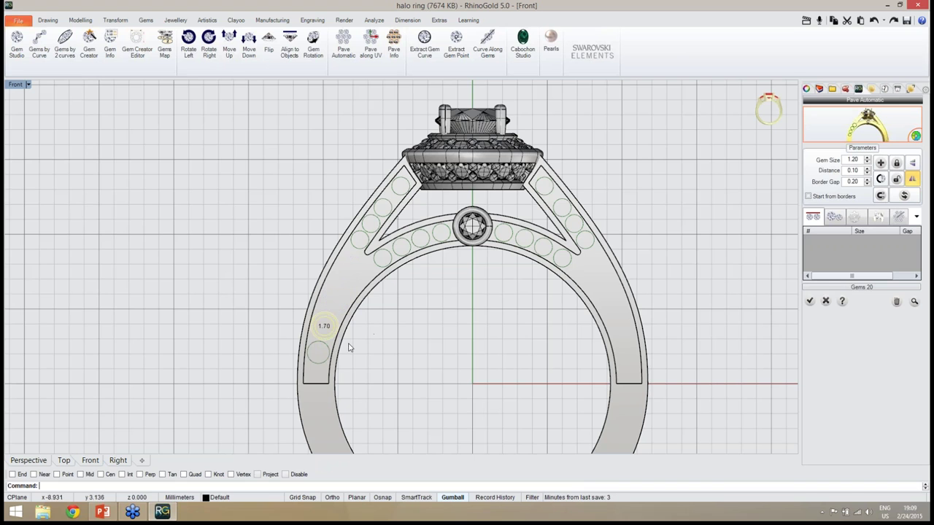
- Reposition the two middle gems on the left upper branch so the row is spaced more evenly
scroll(386, 346, "up", 3)
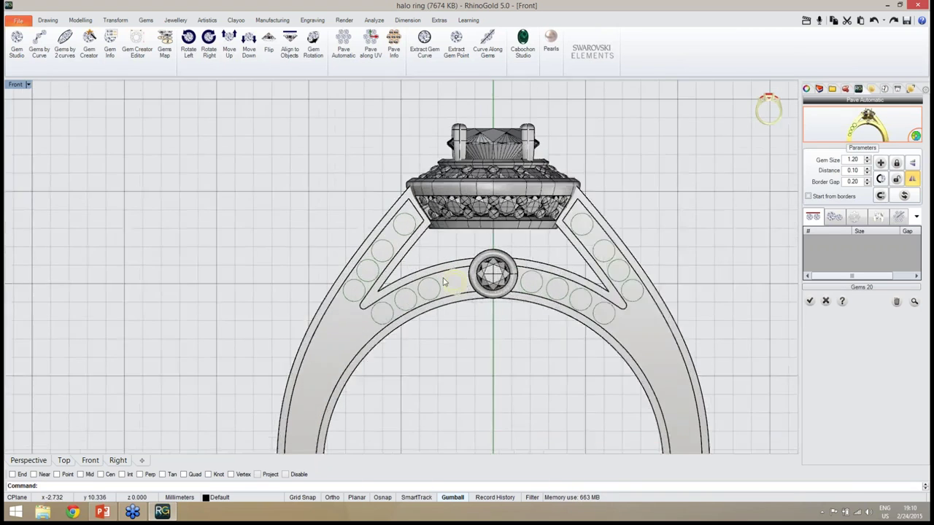
scroll(443, 283, "up", 3)
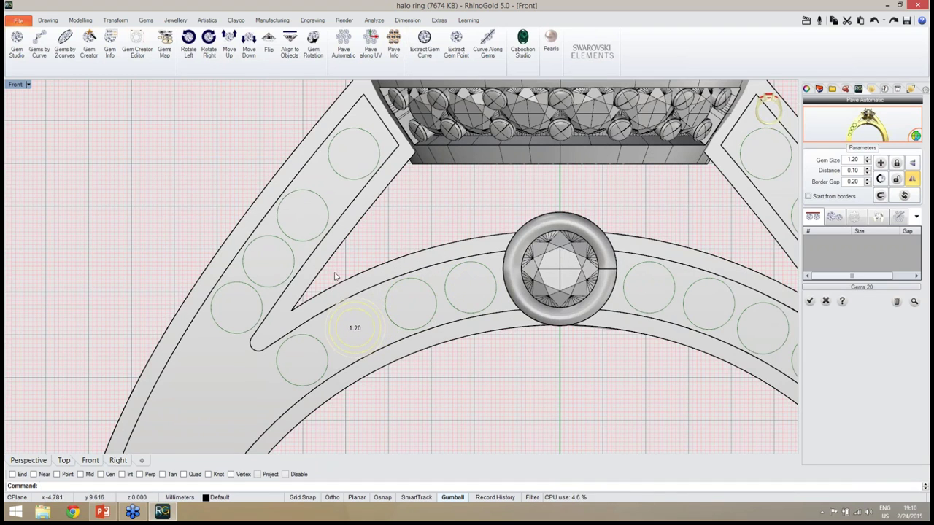
left_click(312, 204)
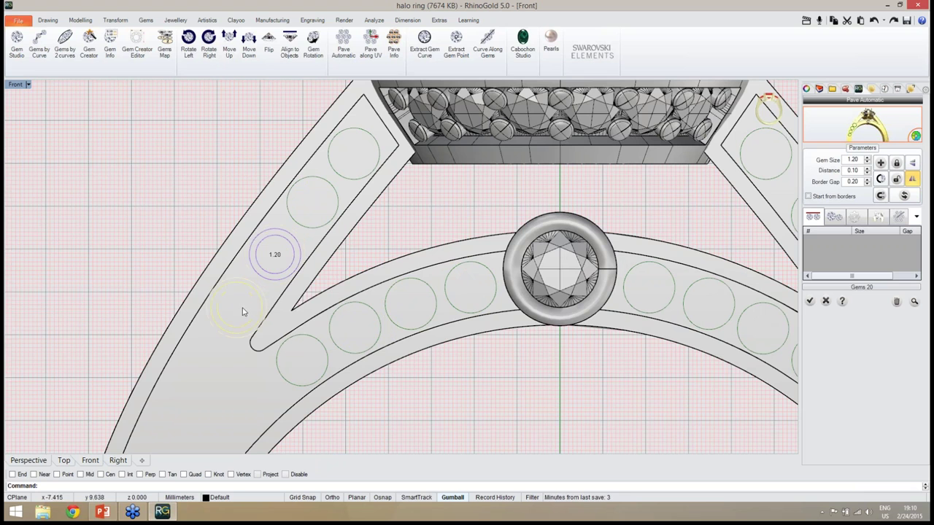
- Set the gem size to 2.20 mm and add a mirrored gem just below the left fork
right_click_drag(368, 267, 445, 173)
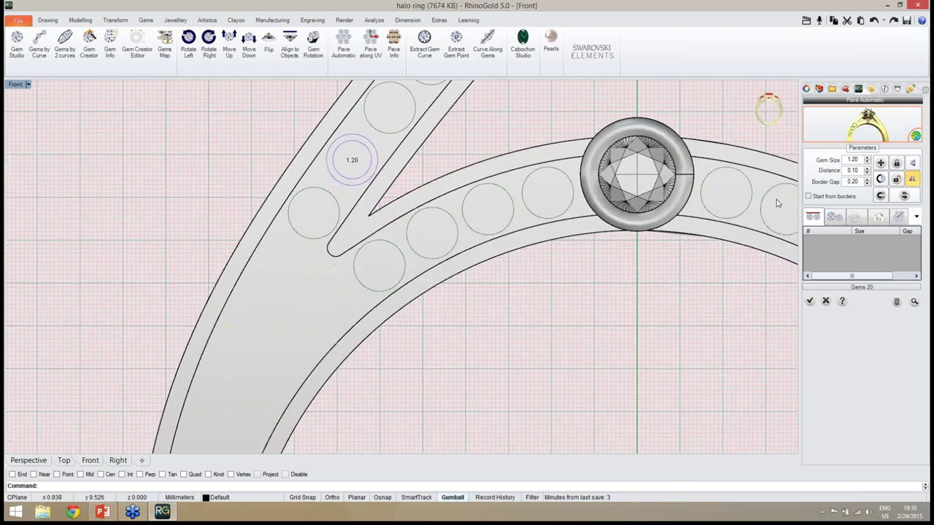
left_click(867, 159)
left_click(295, 302)
key("Return")
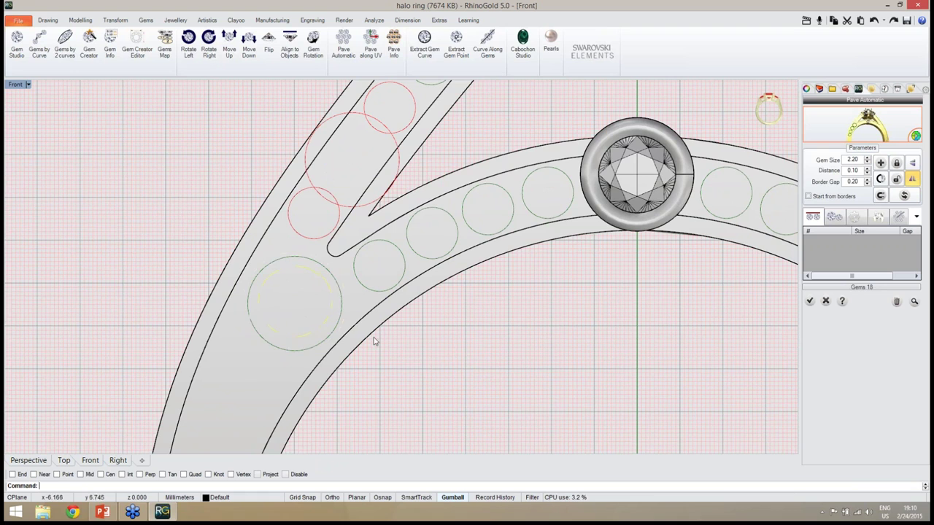
- Set the selected gem on the left upper branch back to 1.20 mm so it clears its neighbours
scroll(375, 340, "down", 4)
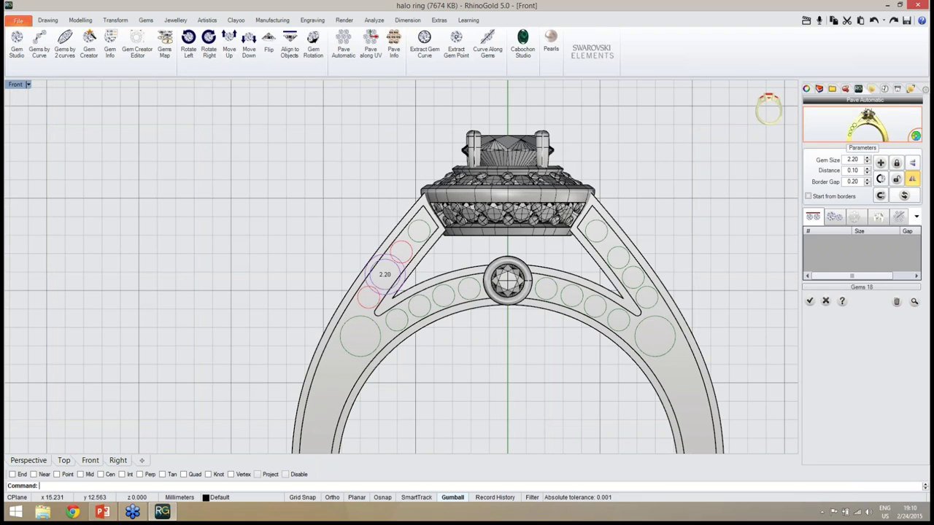
left_click_drag(862, 160, 841, 162)
type("1")
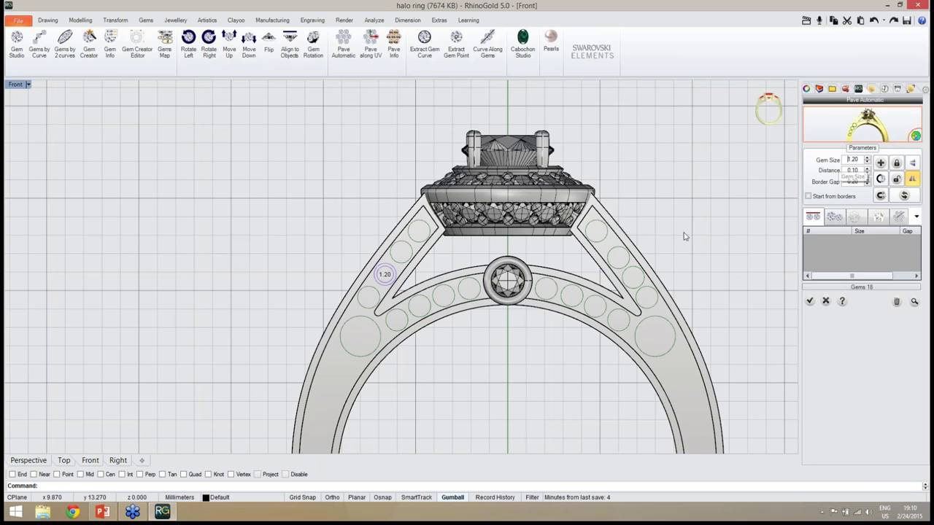
scroll(430, 262, "up", 5)
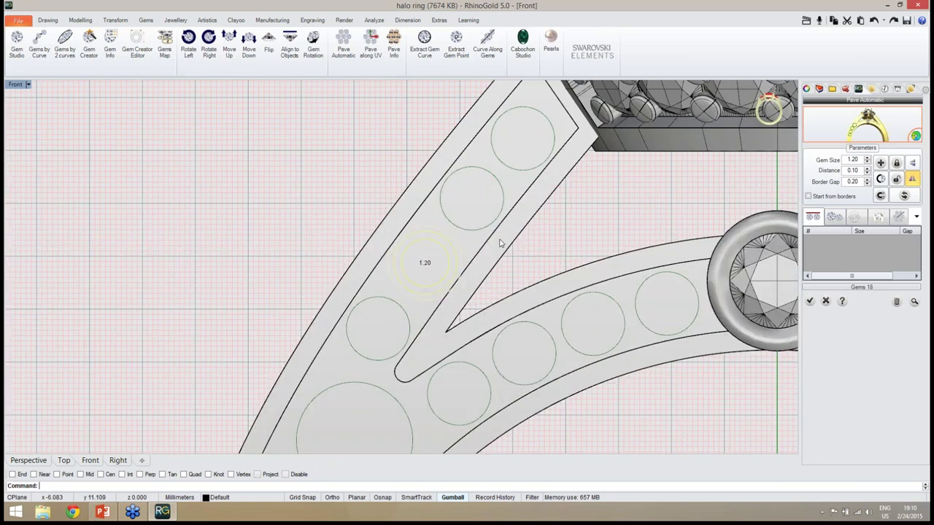
scroll(501, 216, "down", 5)
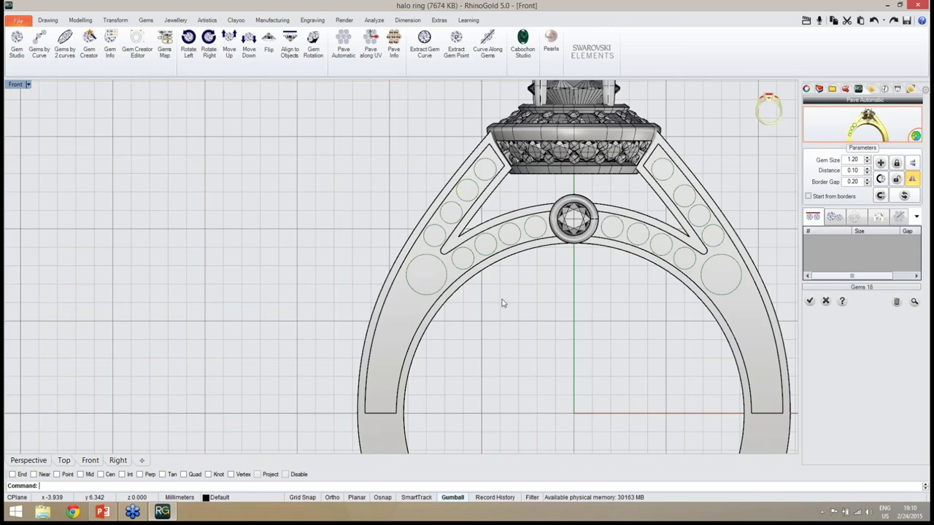
- Set the gem size to 2.00 mm and add a mirrored gem below the 2.20 mm gem on the left shank
right_click_drag(507, 317, 545, 286)
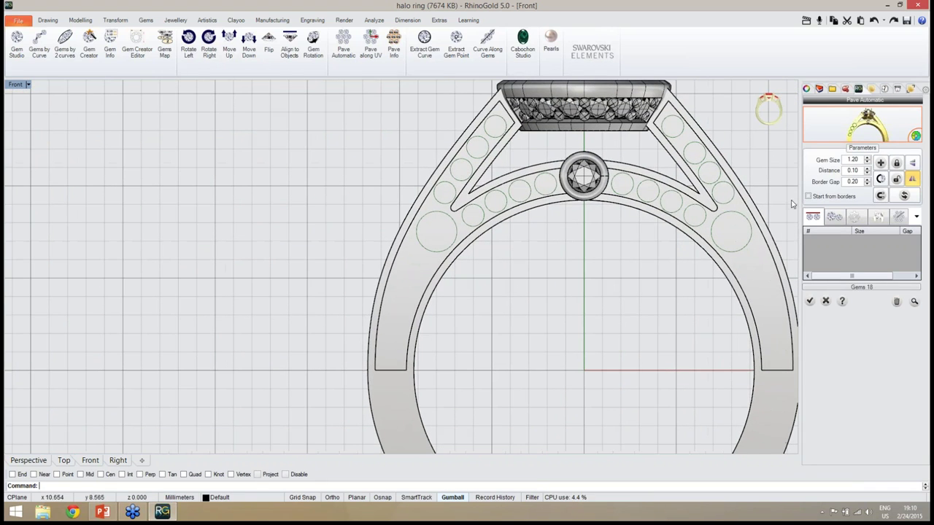
left_click(868, 159)
left_click(868, 158)
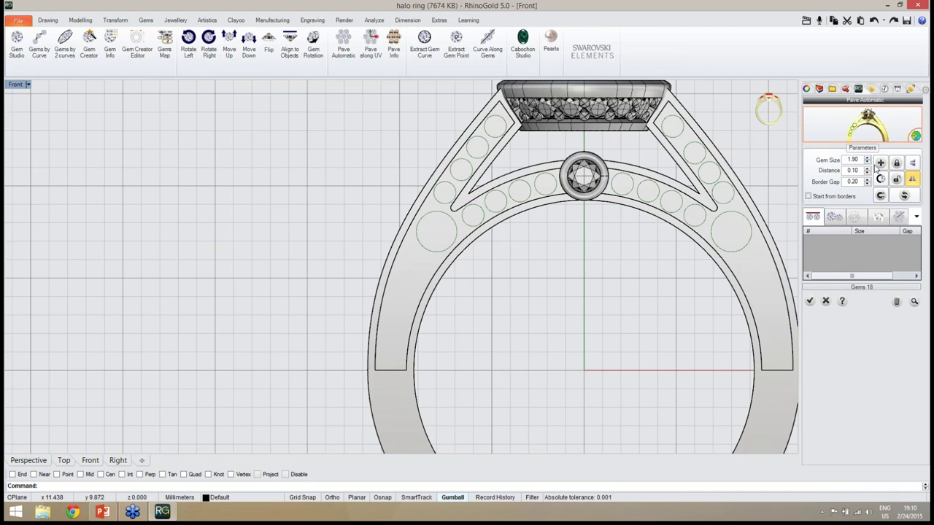
left_click(880, 163)
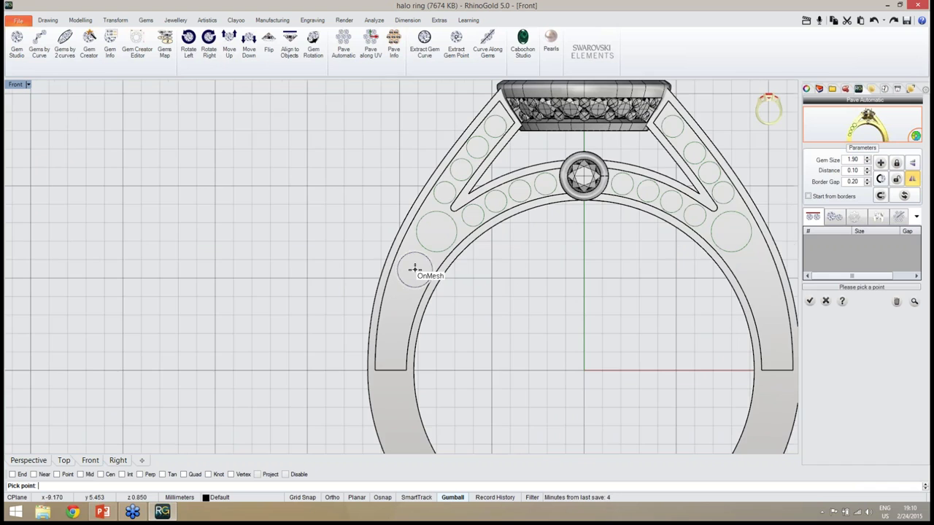
scroll(414, 269, "up", 3)
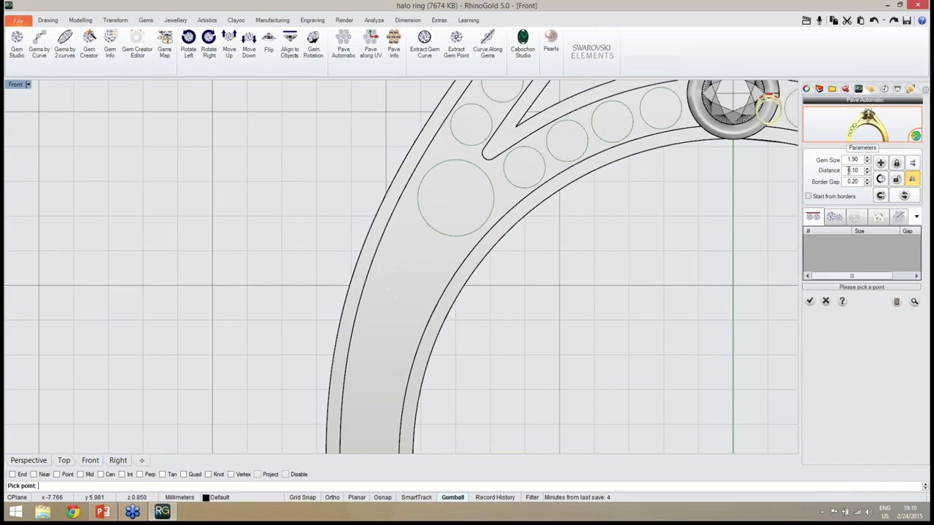
left_click(867, 159)
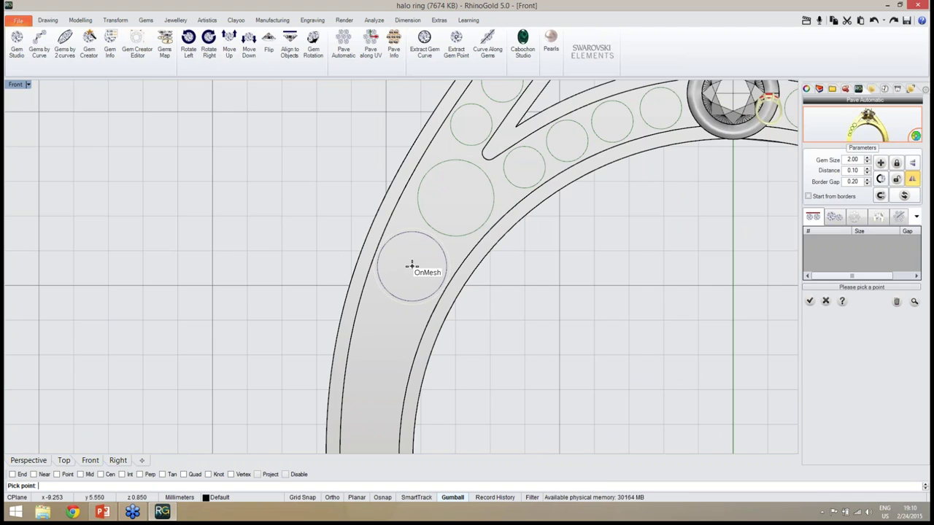
left_click(413, 268)
key("Return")
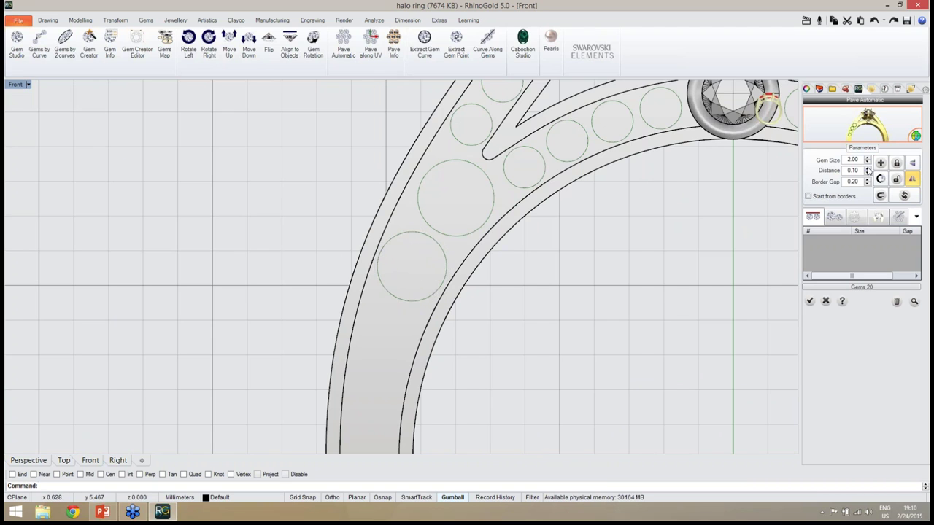
- Continue the graduated row down the left shank with a mirrored 1.80 mm gem and a 1.60 mm gem at its lower end
left_click(867, 163)
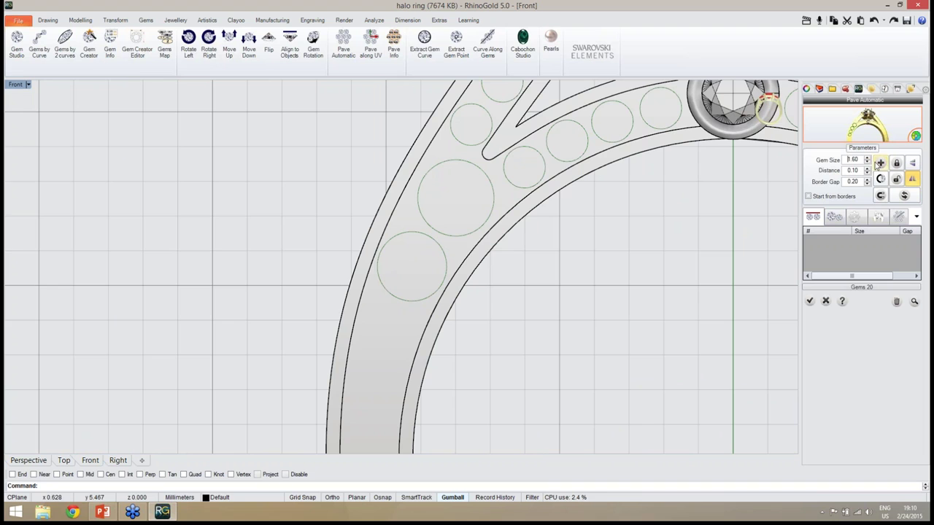
left_click(879, 163)
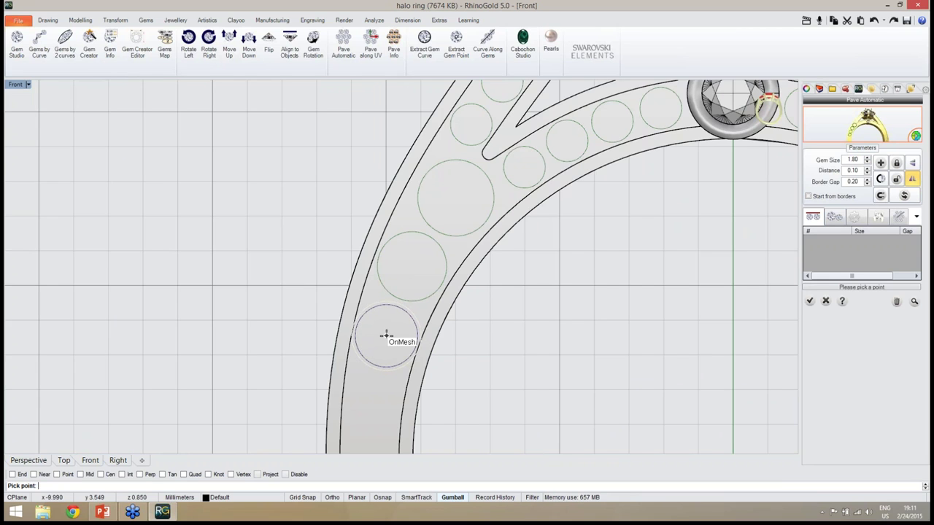
scroll(386, 335, "down", 5)
scroll(378, 363, "up", 6)
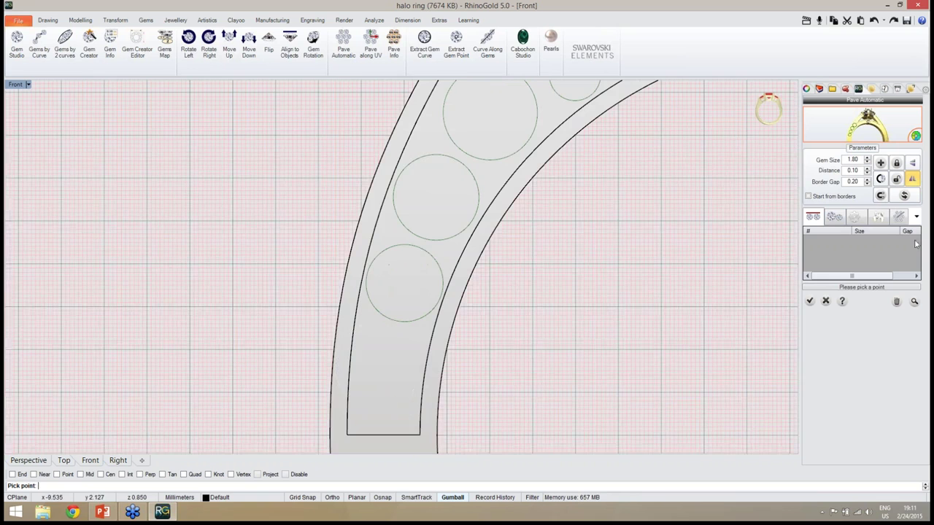
left_click(867, 163)
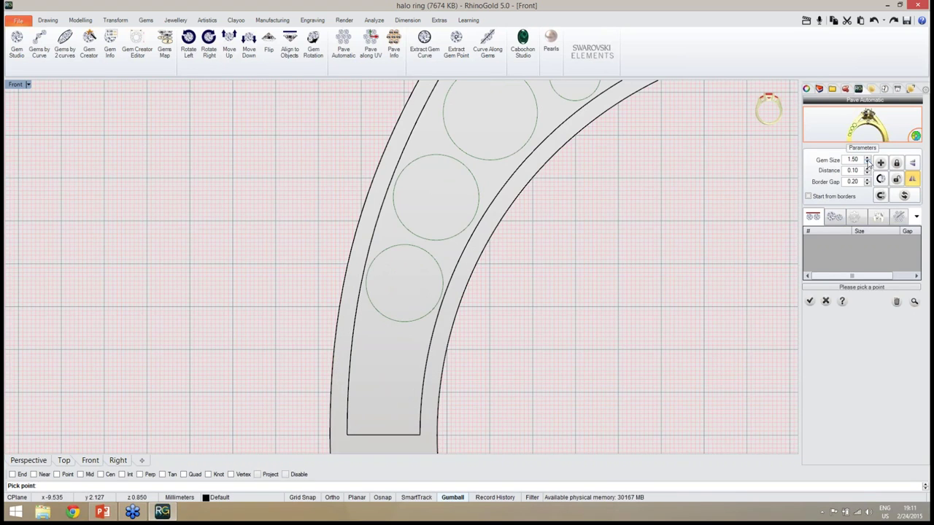
left_click(386, 370)
scroll(381, 367, "down", 5)
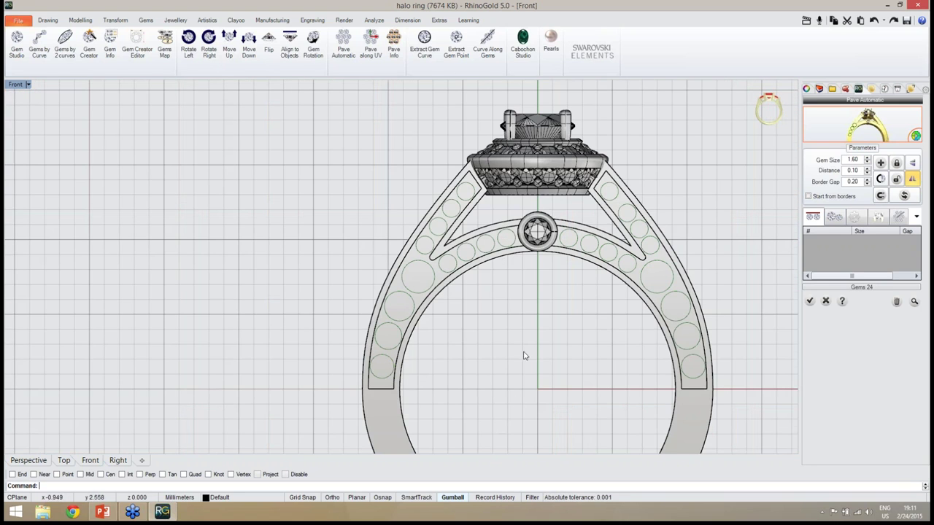
- Reposition the two middle gems on the right upper branch so their spacing matches the left side
scroll(523, 356, "up", 3)
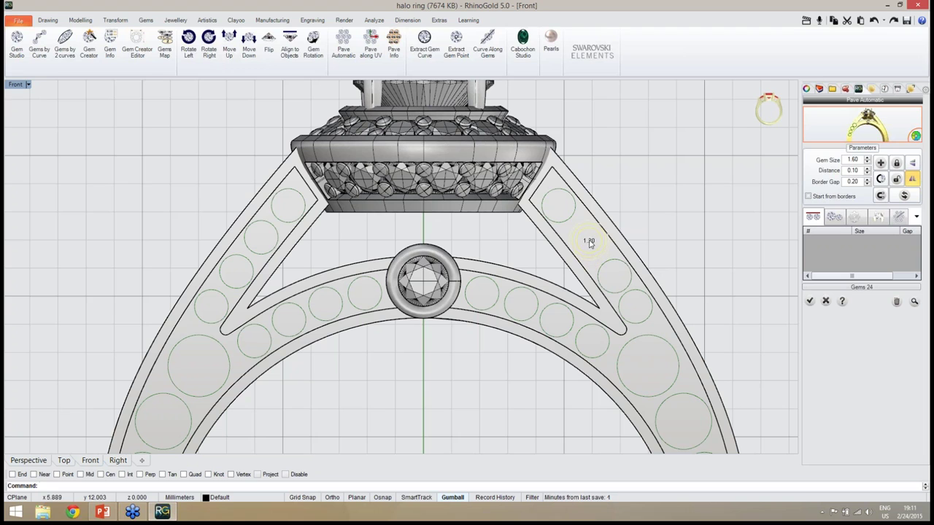
left_click(586, 241)
left_click(611, 274)
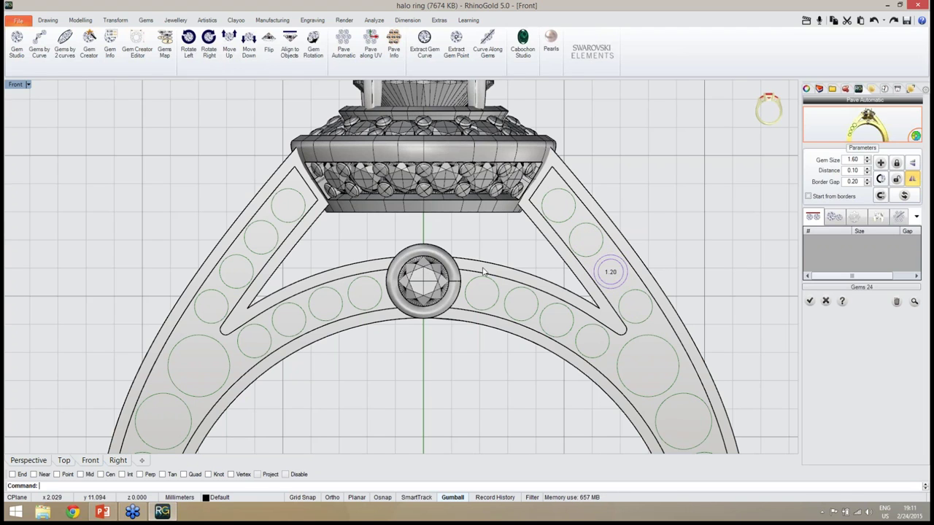
right_click_drag(499, 383, 536, 273)
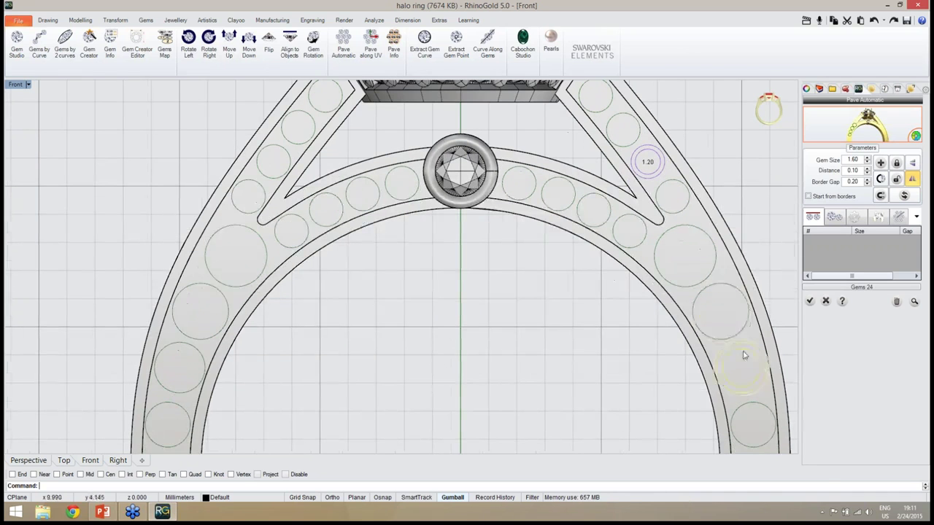
- Apply the mirrored pave gem layout and inspect the finished rows on the ring in perspective
left_click(810, 302)
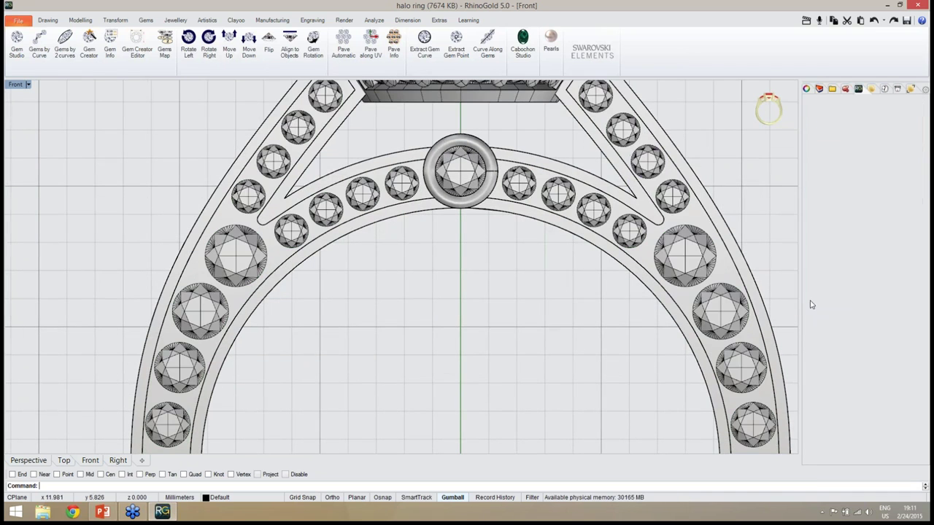
left_click(27, 461)
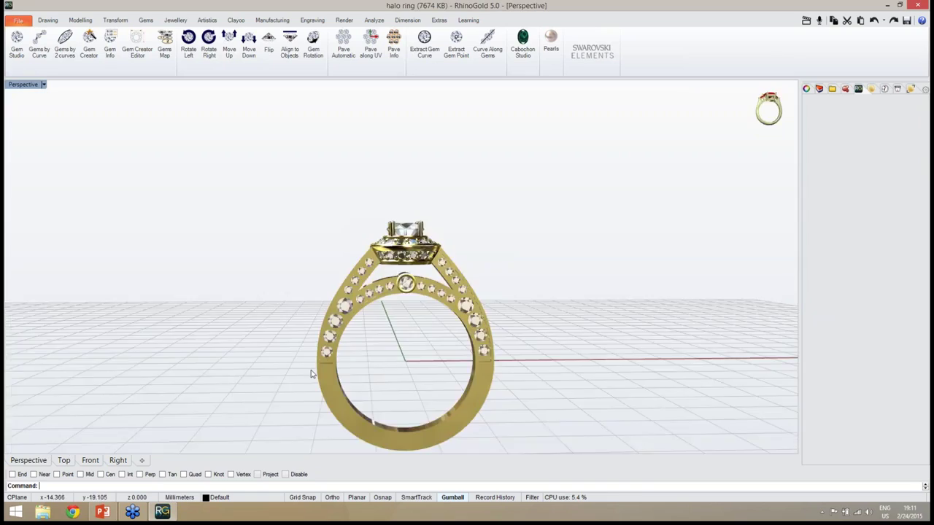
right_click_drag(310, 373, 438, 400)
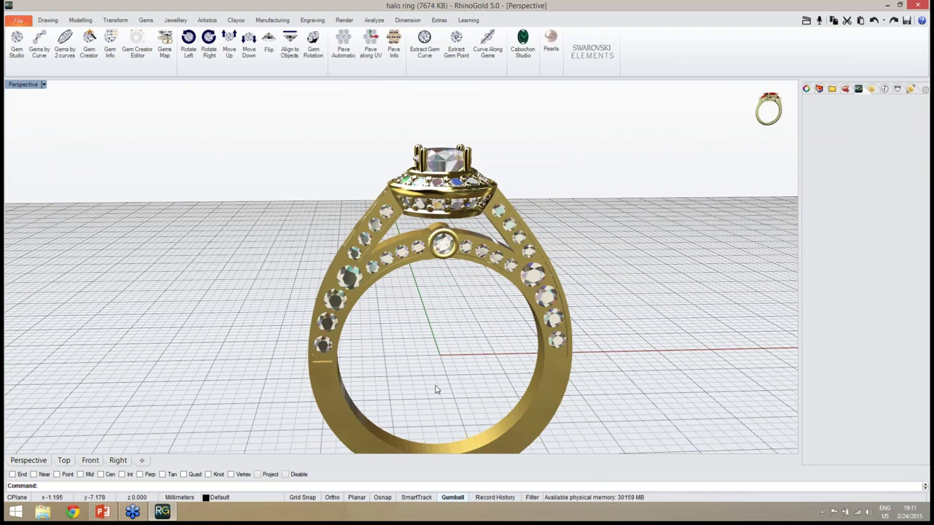
right_click_drag(435, 376, 401, 325)
scroll(426, 270, "up", 3)
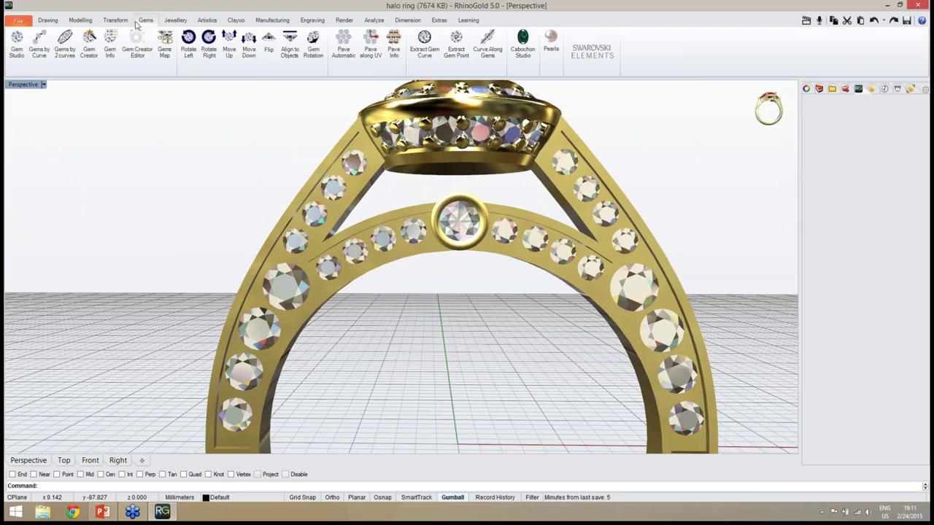
right_click_drag(408, 219, 496, 368)
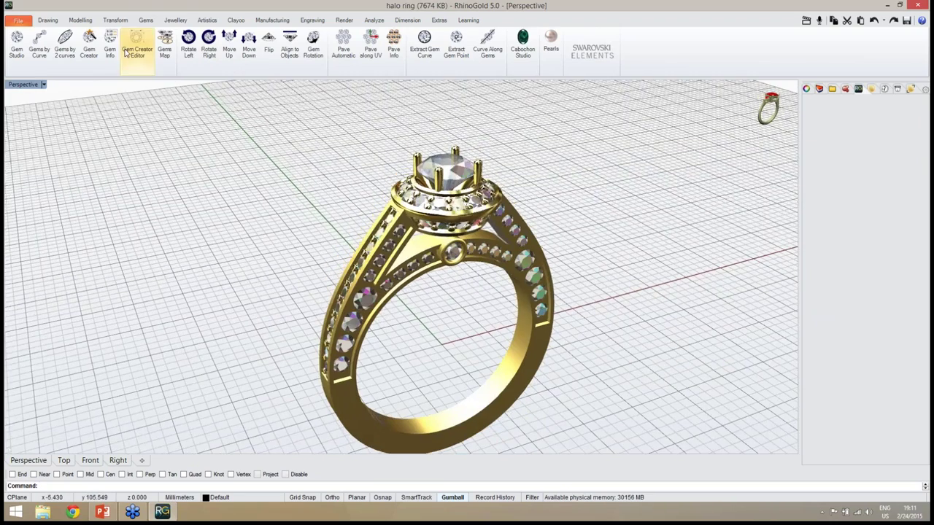
- Start Dynamic Prong with the ring as the base object and set the cap height to 0.20 mm in the front view
left_click(177, 21)
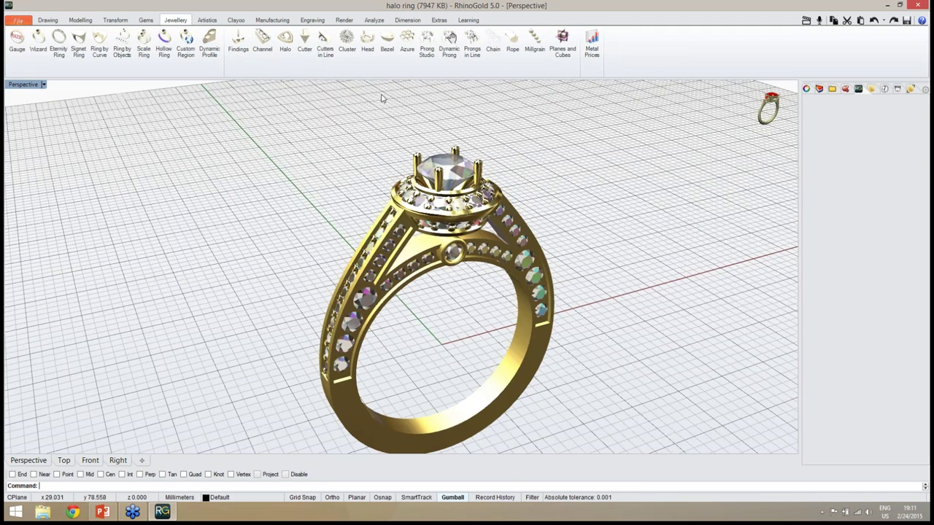
left_click(442, 64)
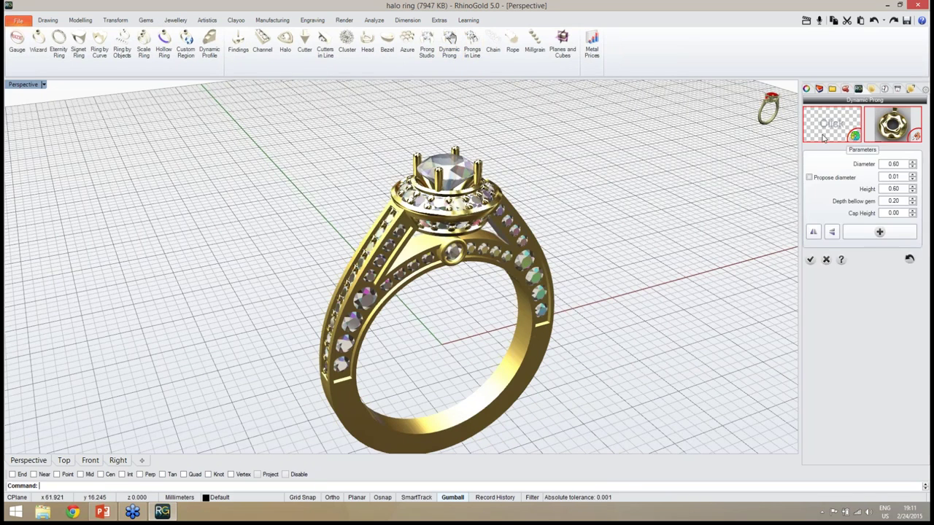
left_click(369, 354)
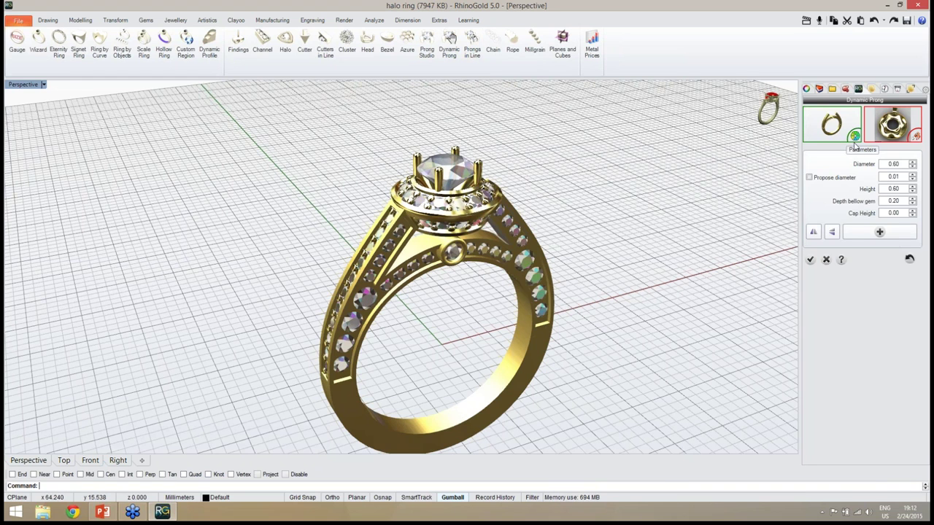
right_click_drag(532, 299, 574, 249)
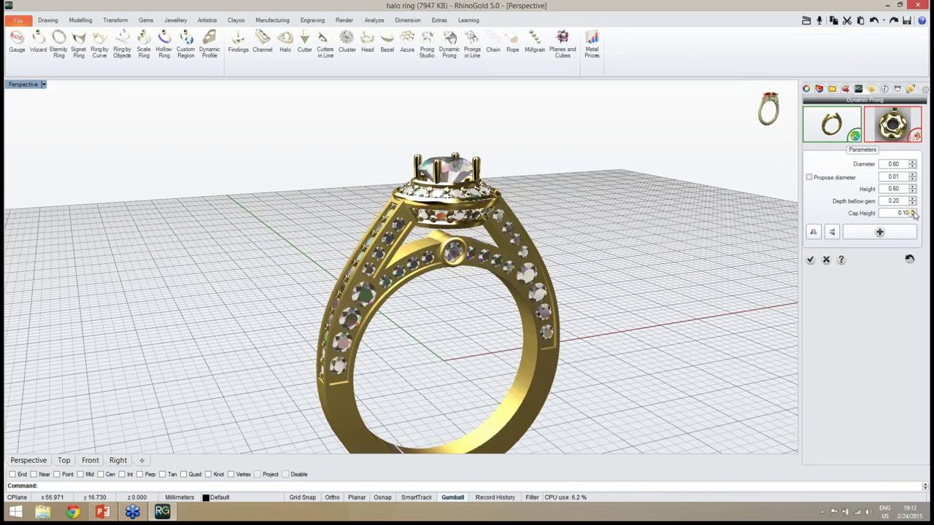
left_click(91, 461)
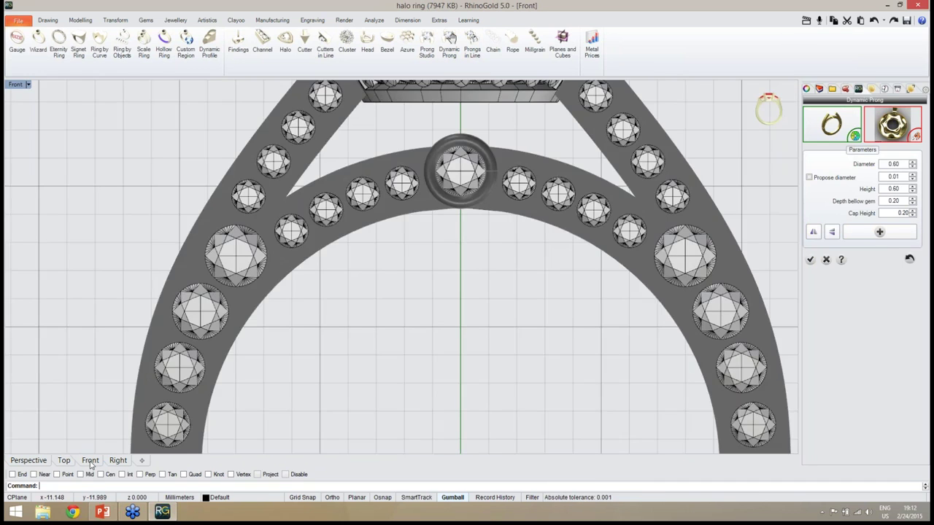
right_click_drag(440, 308, 578, 238)
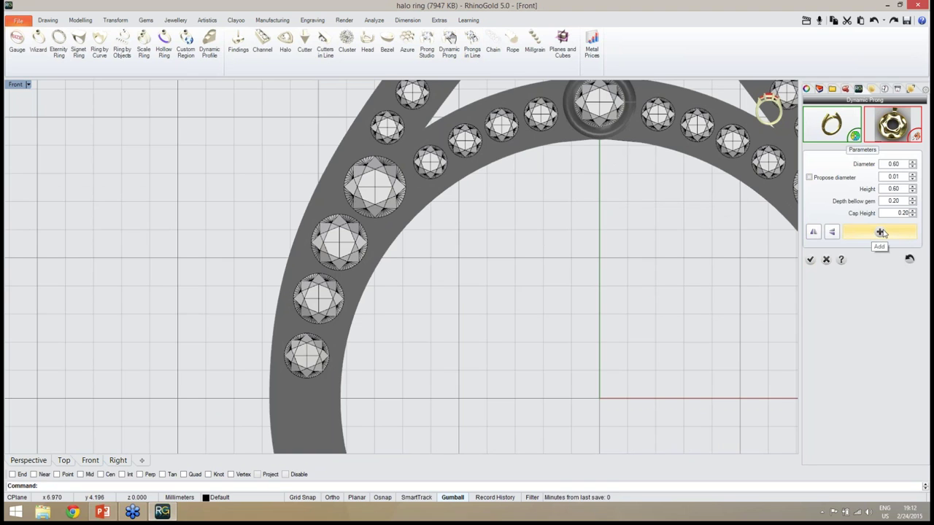
- Place two 0.60 mm prongs side by side just below the lowest gem on the left shank
left_click(881, 232)
scroll(517, 350, "up", 2)
right_click_drag(405, 316, 357, 318)
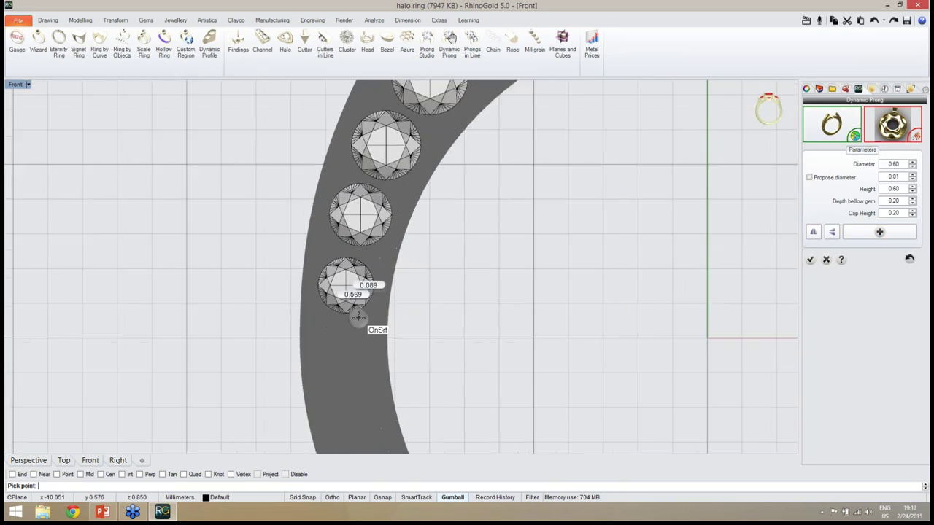
scroll(358, 318, "up", 3)
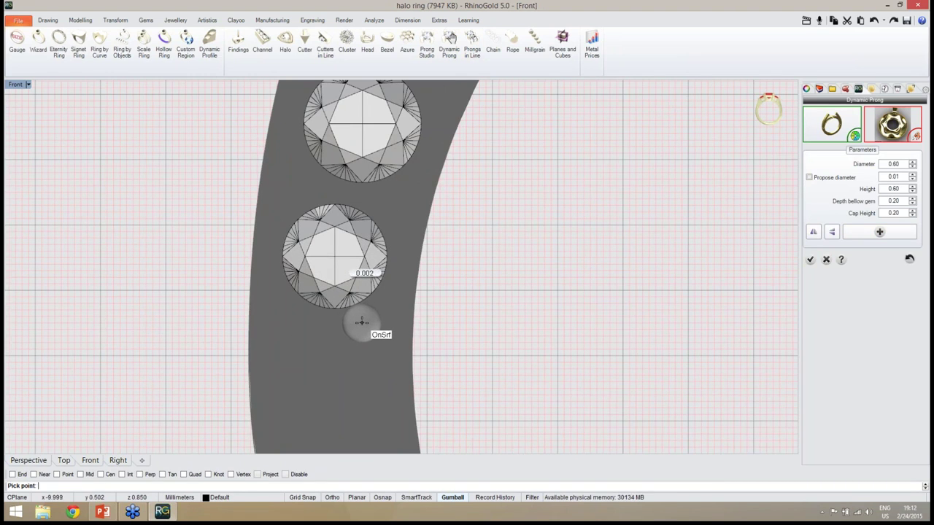
left_click(361, 321)
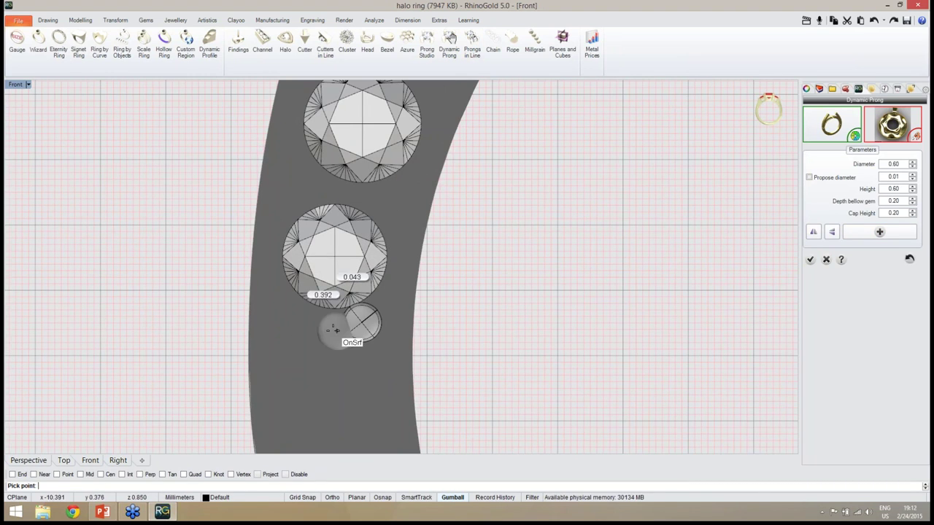
left_click(298, 316)
- Place two 0.60 mm prongs along the outer edge between the two lowest gems on the left shank
key("Up")
key("Up")
key("Up")
key("Up")
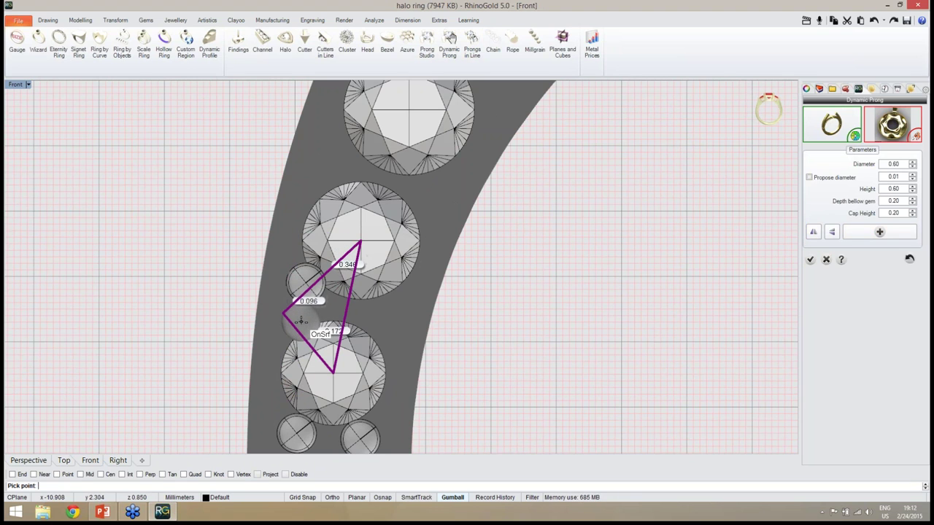
scroll(299, 314, "up", 3)
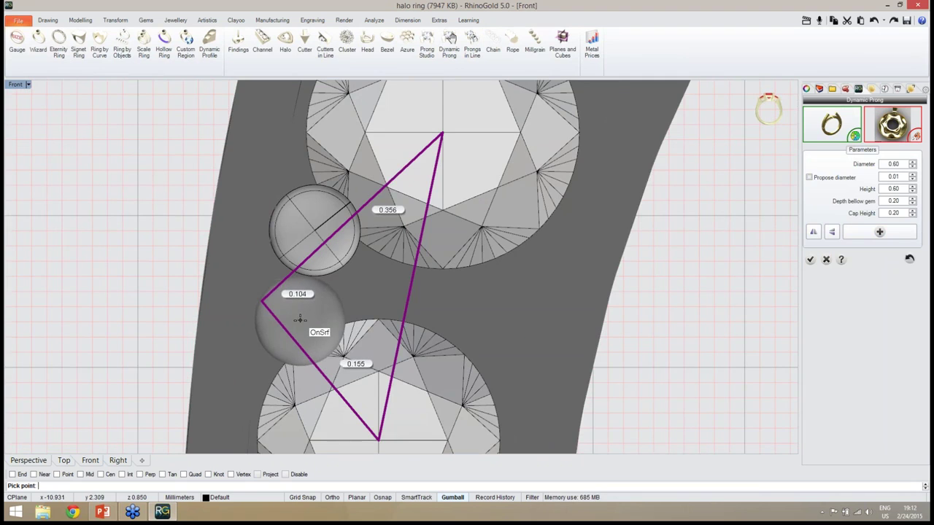
left_click(308, 320)
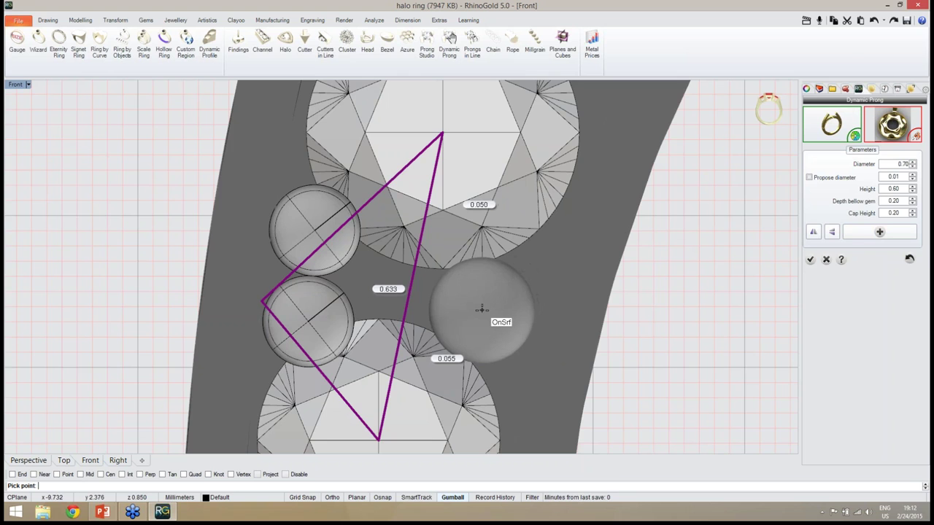
- Set the prong diameter to 0.70 mm and place an inner and an outer prong between the second and third shank gems from the bottom
scroll(482, 310, "down", 5)
scroll(485, 288, "up", 5)
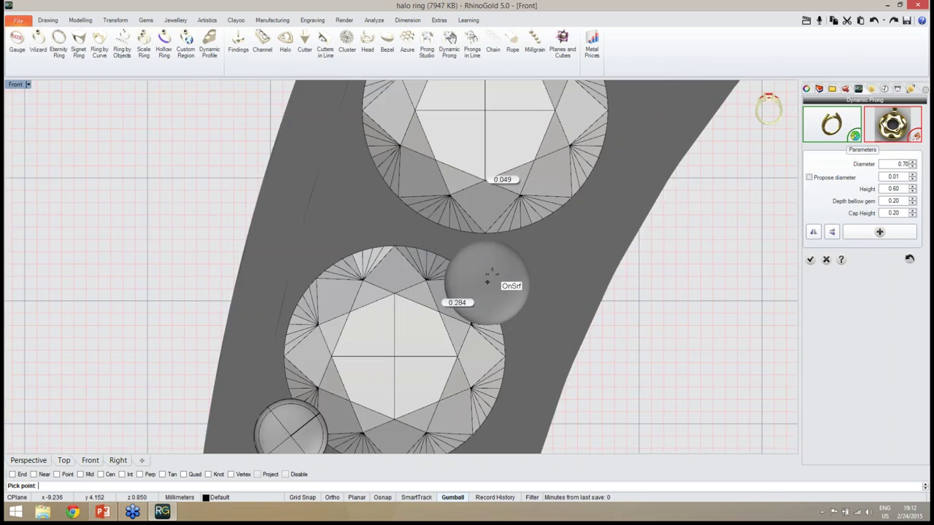
left_click(513, 268)
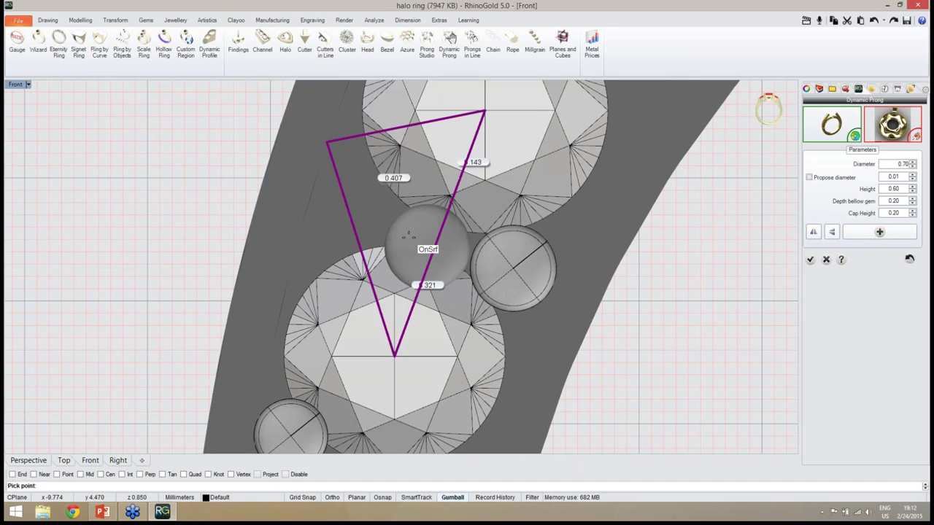
left_click(358, 210)
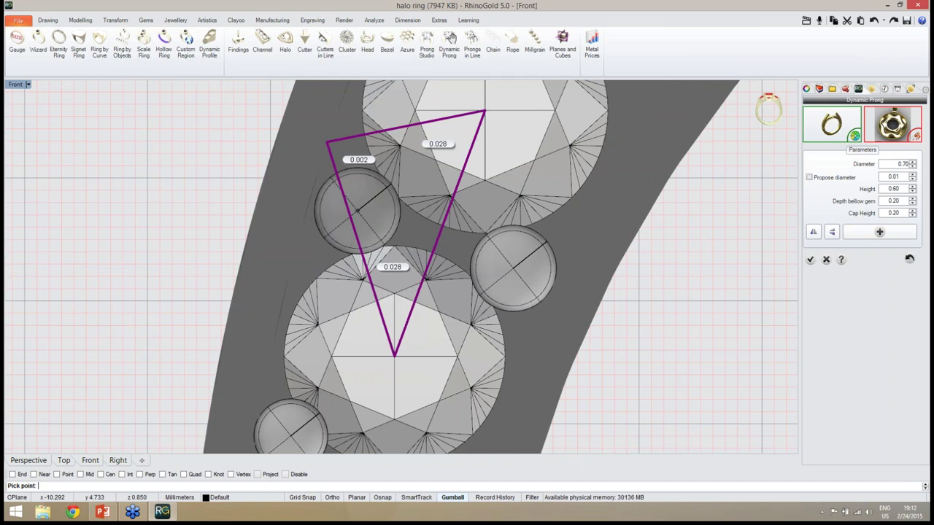
- Place one inner and two outer 0.70 mm prongs between the third shank gem and the largest gem above it
scroll(358, 210, "down", 5)
scroll(343, 233, "up", 5)
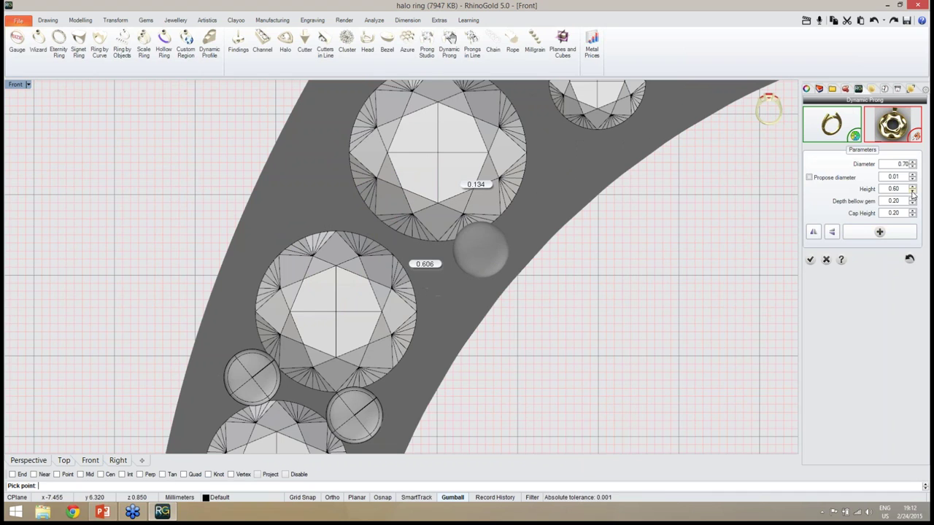
left_click(435, 269)
right_click_drag(408, 252, 448, 340)
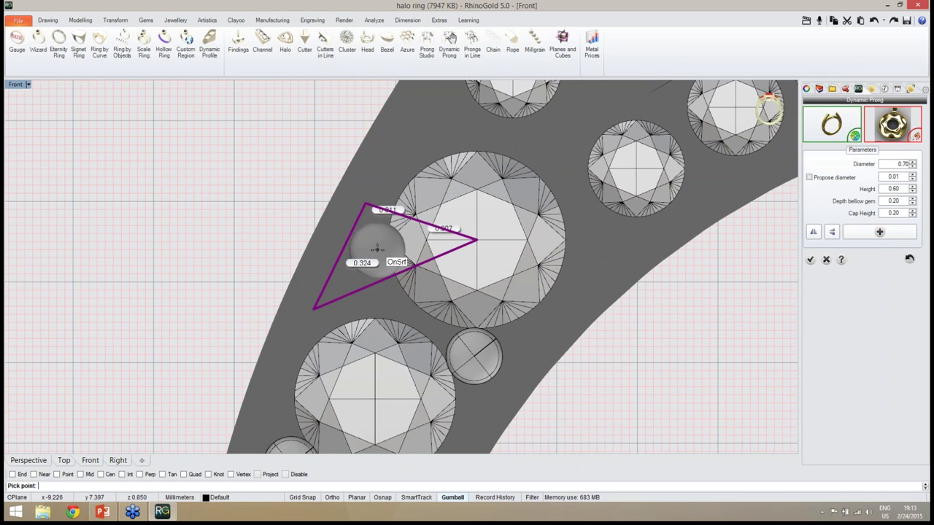
left_click(375, 249)
left_click(351, 306)
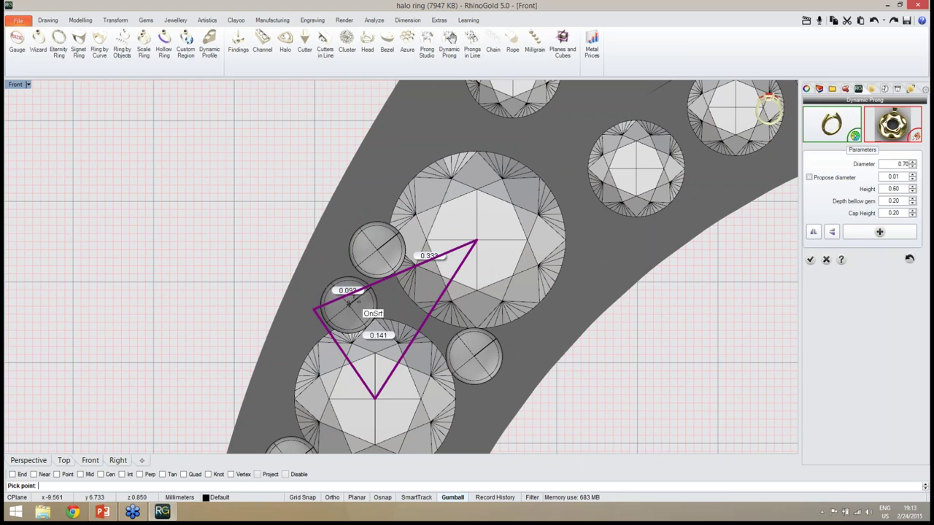
- Place two 0.70 mm prongs between the largest left shank gem and the first gem of the inner arch
right_click_drag(404, 245, 389, 289)
scroll(389, 289, "down", 4)
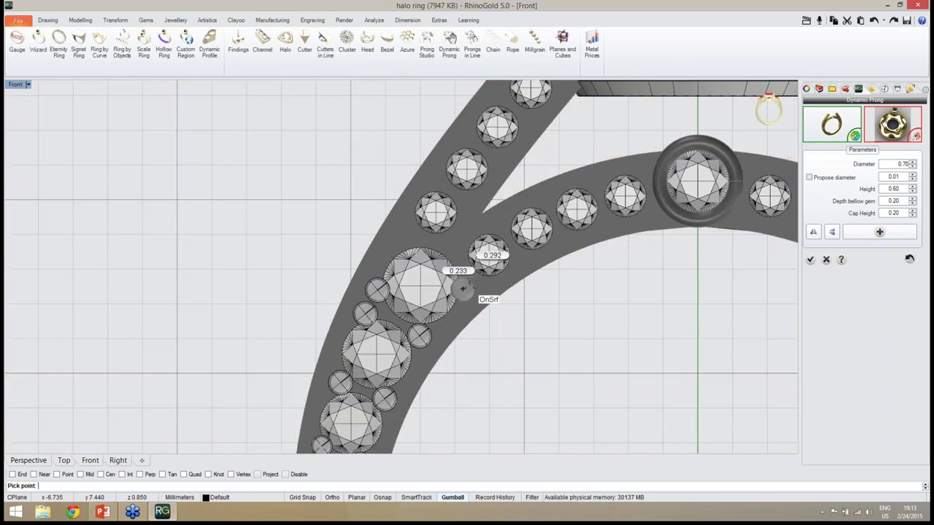
scroll(471, 281, "up", 5)
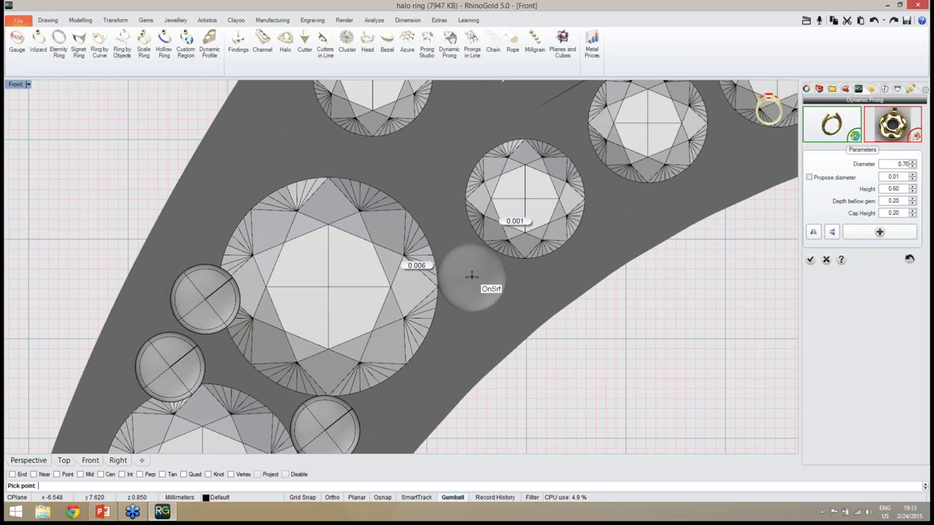
left_click(472, 277)
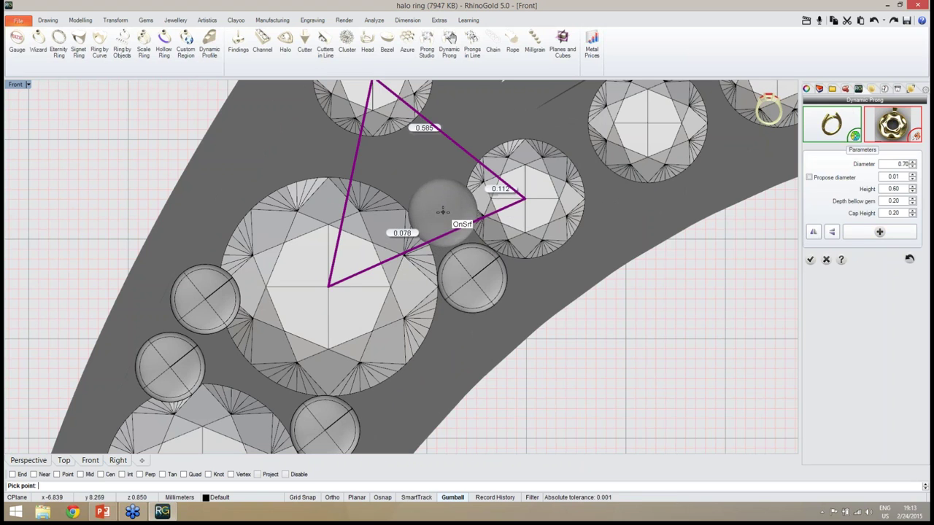
left_click(443, 211)
- Set the prong diameter to 0.60 mm and place two outer prongs and one inner prong between the largest gem and the lowest left branch gem
right_click_drag(443, 217, 483, 319)
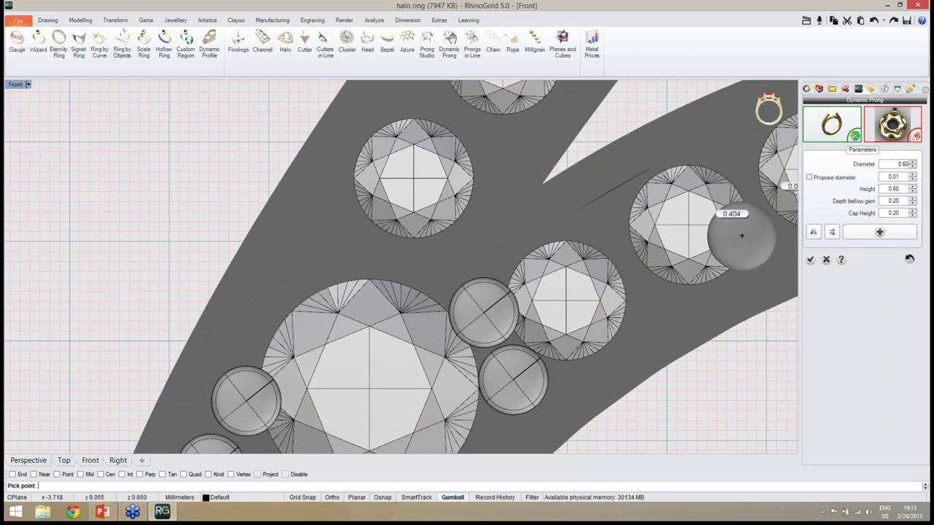
left_click(344, 212)
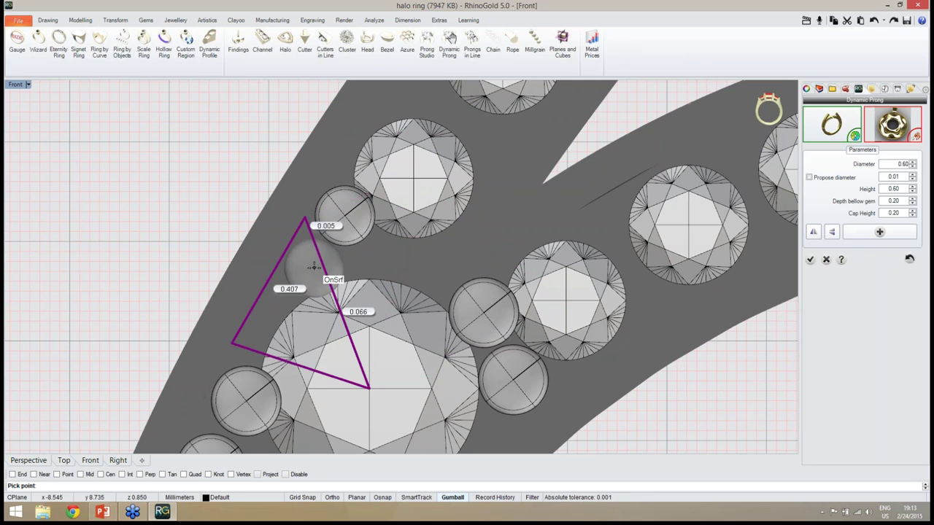
left_click(314, 267)
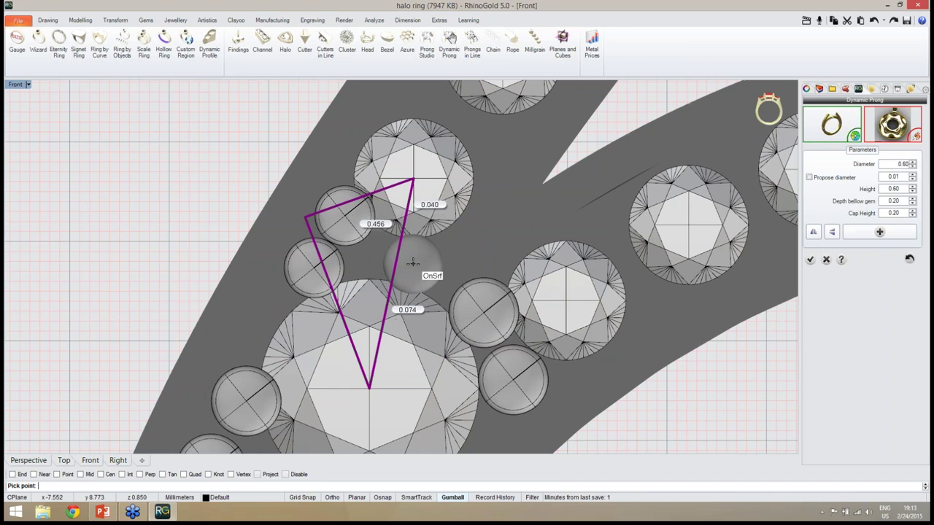
left_click(413, 263)
- Place a pair of 0.60 mm prongs, one on each side, in each of the three gaps between the left upper branch gems
right_click_drag(465, 287, 385, 425)
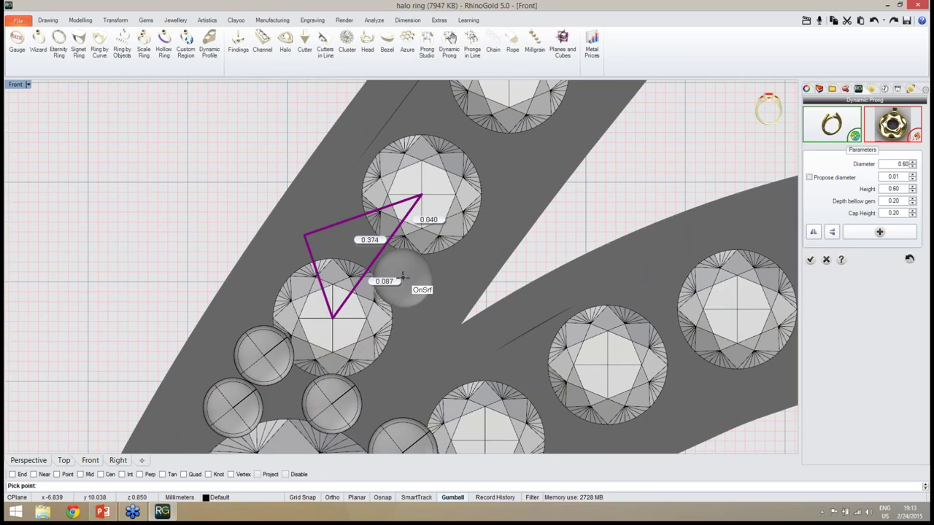
left_click(403, 277)
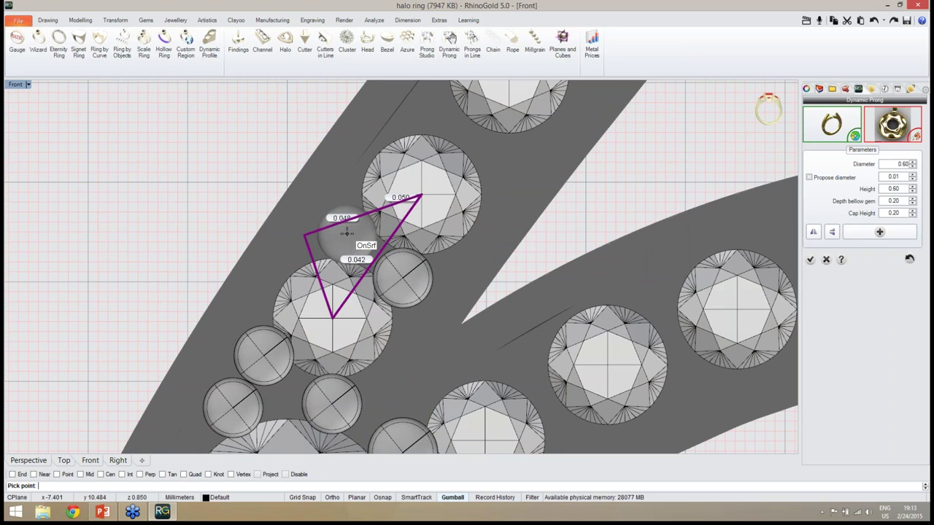
left_click(347, 232)
right_click_drag(347, 232, 265, 373)
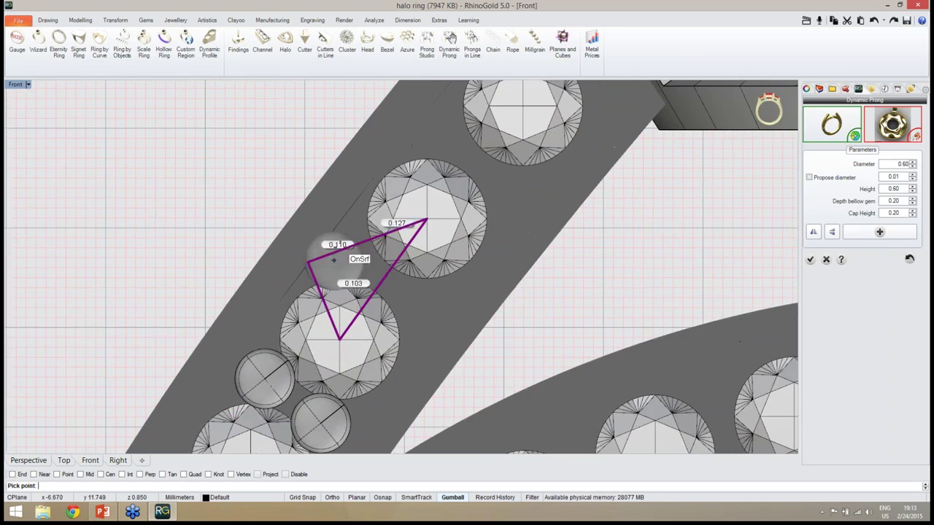
left_click(352, 257)
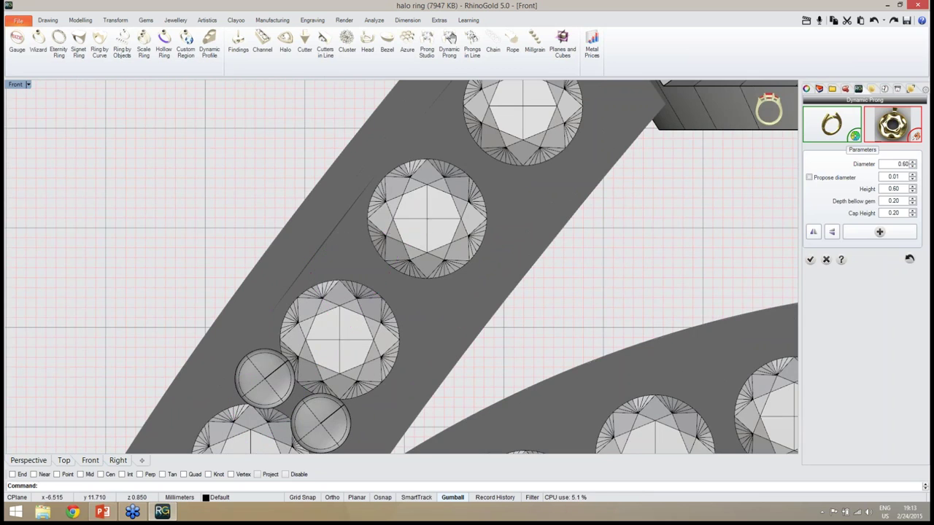
left_click(412, 299)
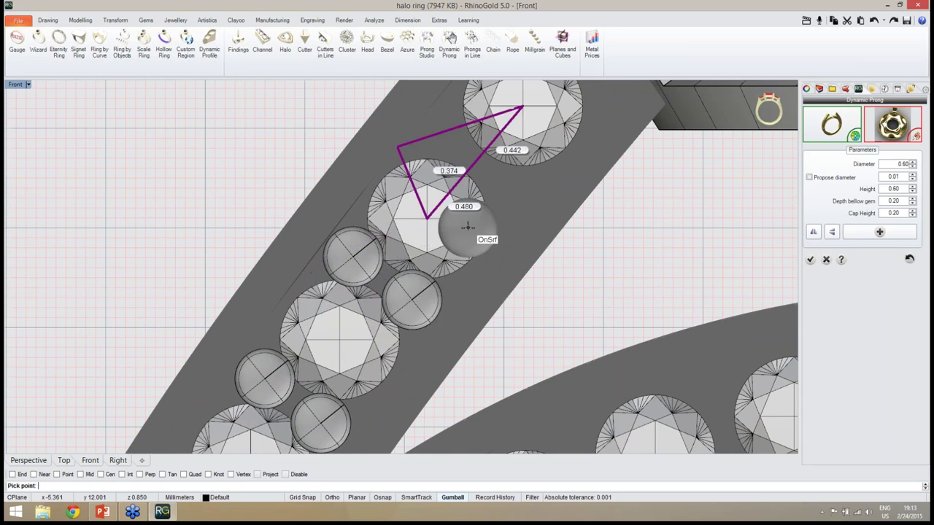
right_click_drag(498, 192, 403, 269)
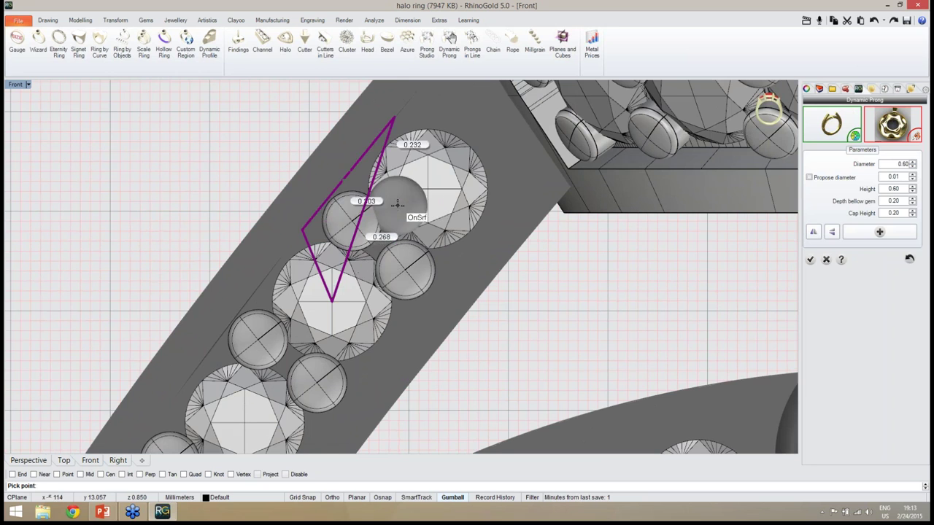
- Place a 0.60 mm prong above the top gem of the left upper branch and a 0.50 mm prong on its inner side
right_click_drag(351, 220, 377, 226)
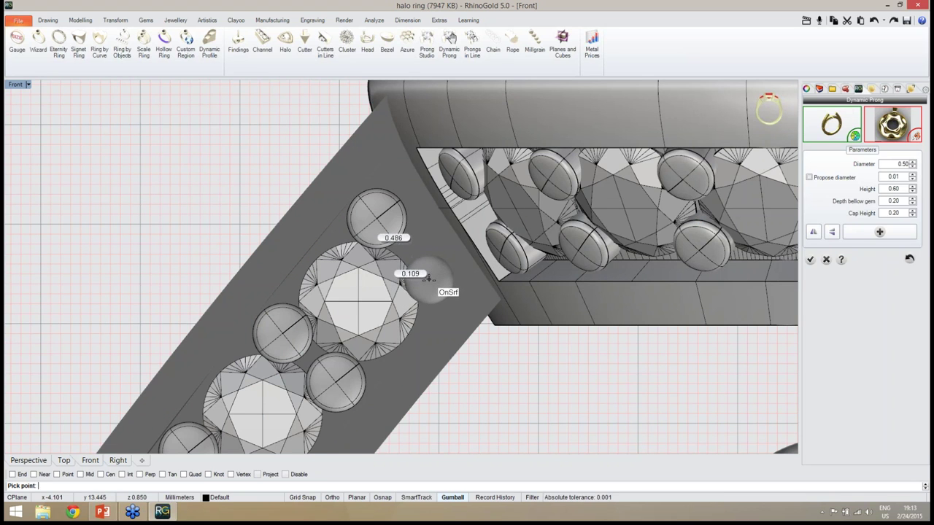
scroll(383, 275, "down", 8)
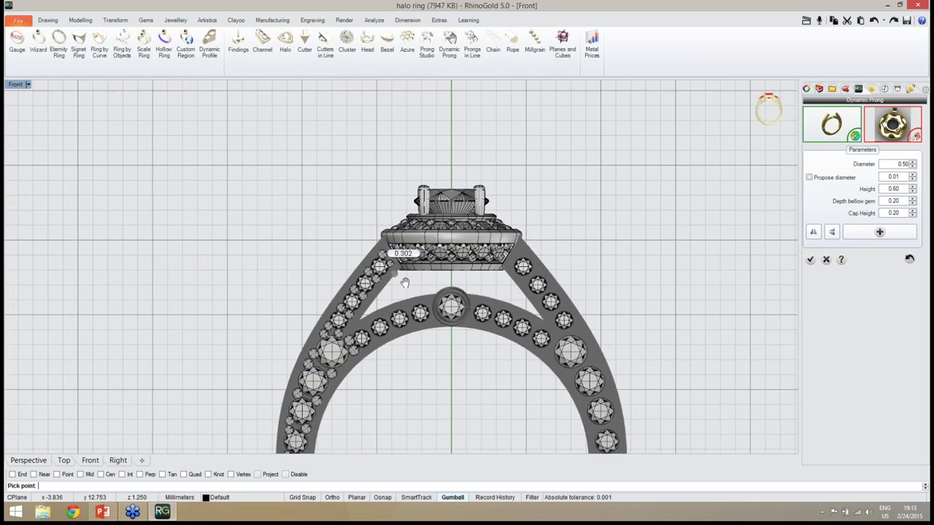
- Place a pair of 0.50 mm prongs in each gap between the left inner arch gems, using 0.60 mm for the outer prong nearest the bezel
scroll(422, 289, "up", 10)
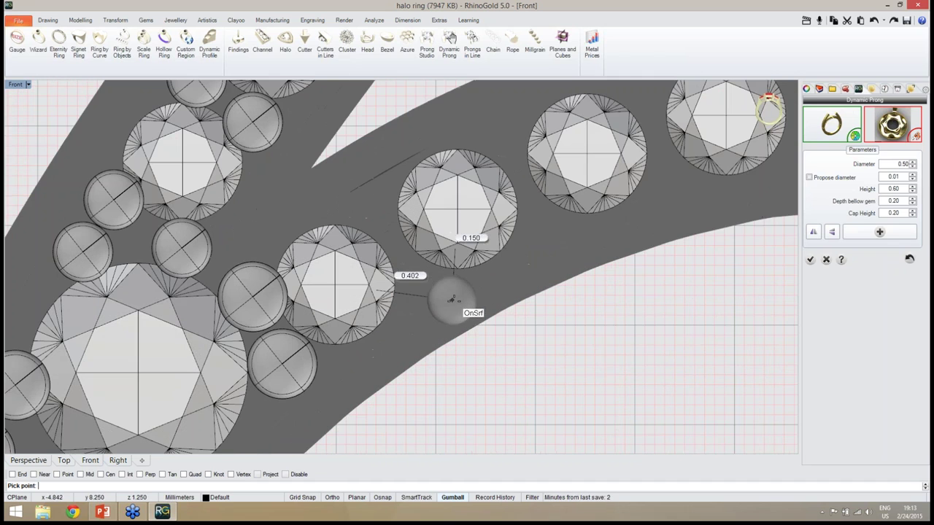
left_click(416, 279)
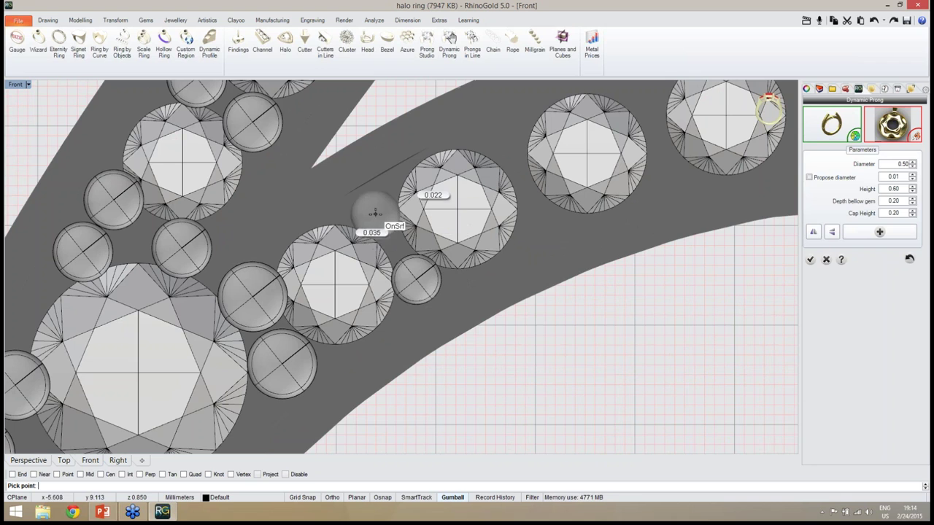
right_click_drag(374, 202, 268, 272)
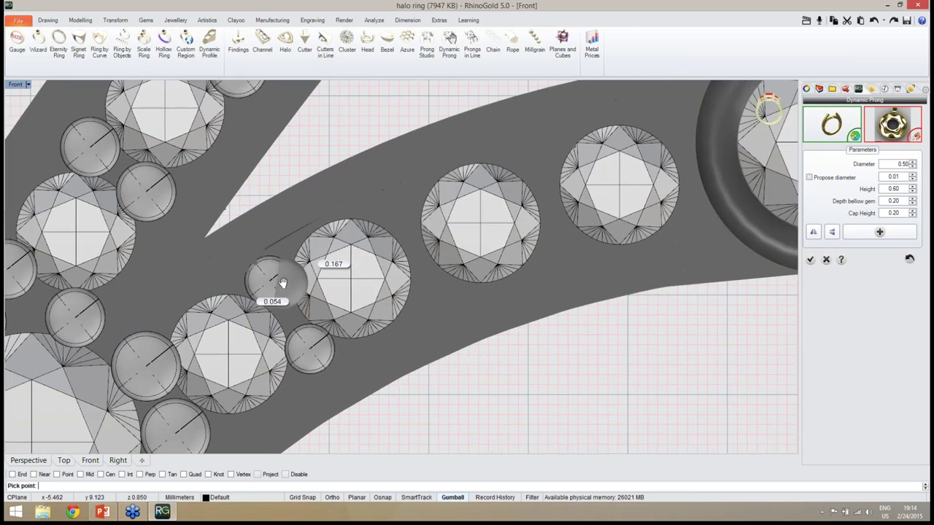
left_click(400, 212)
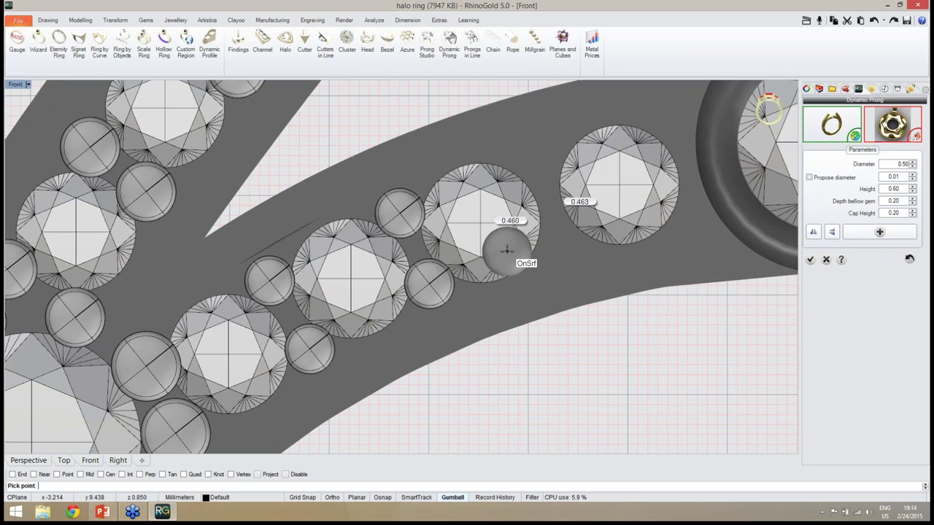
right_click_drag(505, 246, 370, 278)
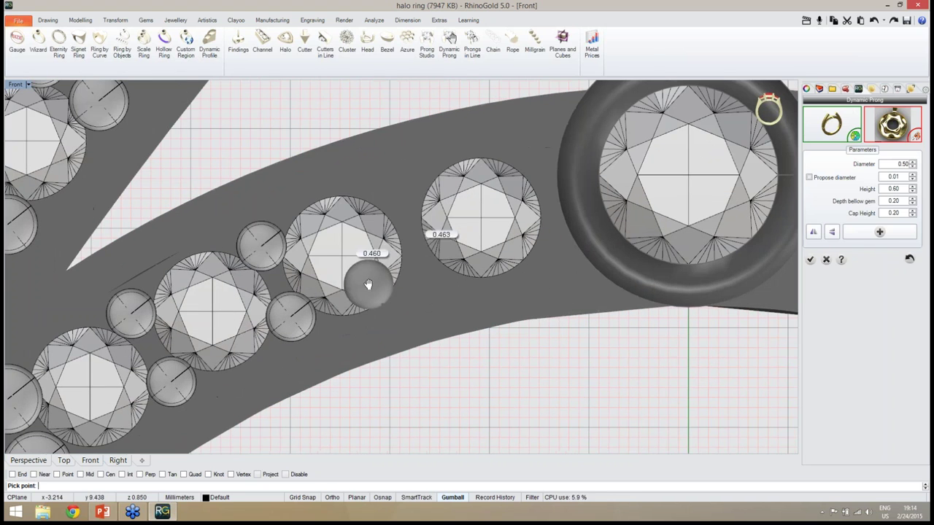
left_click(421, 270)
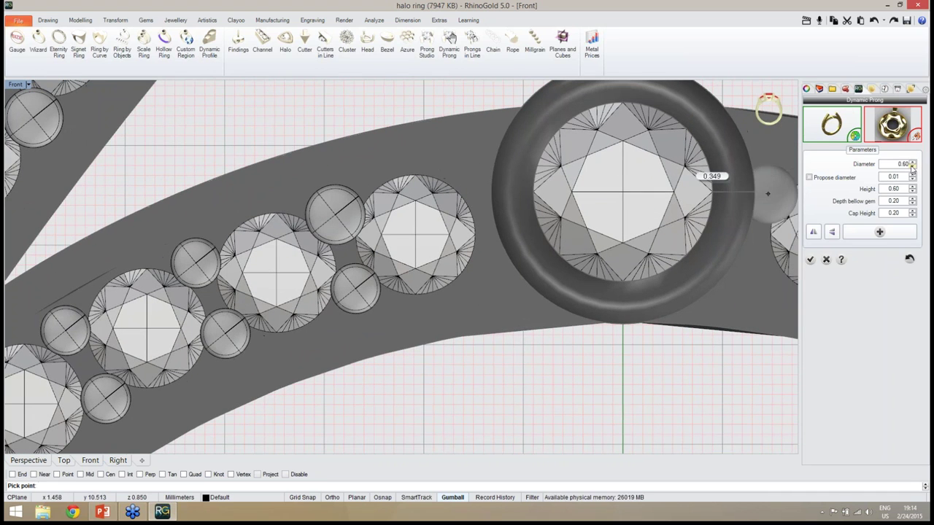
- Set the prong diameter to 0.50 mm and place two prongs on each side of the central bezel, against the neighbouring inner arch gems
left_click(912, 168)
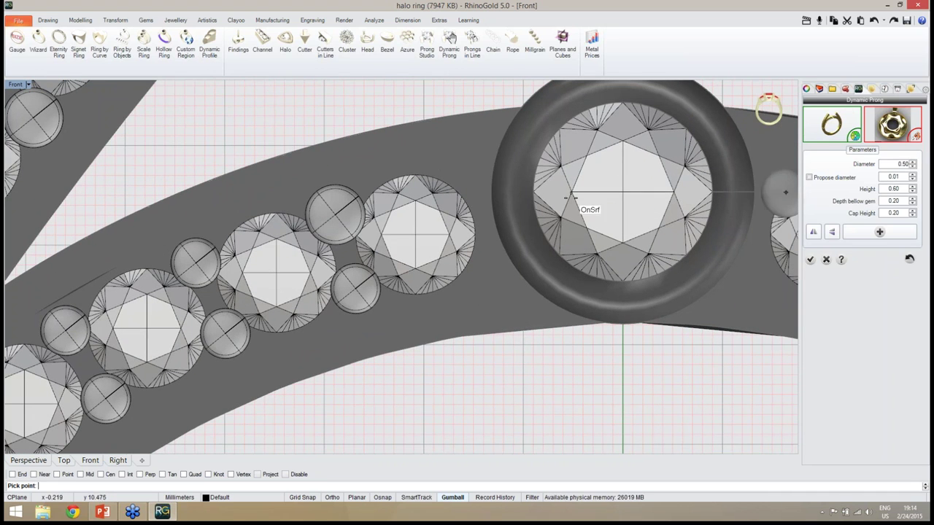
left_click(463, 182)
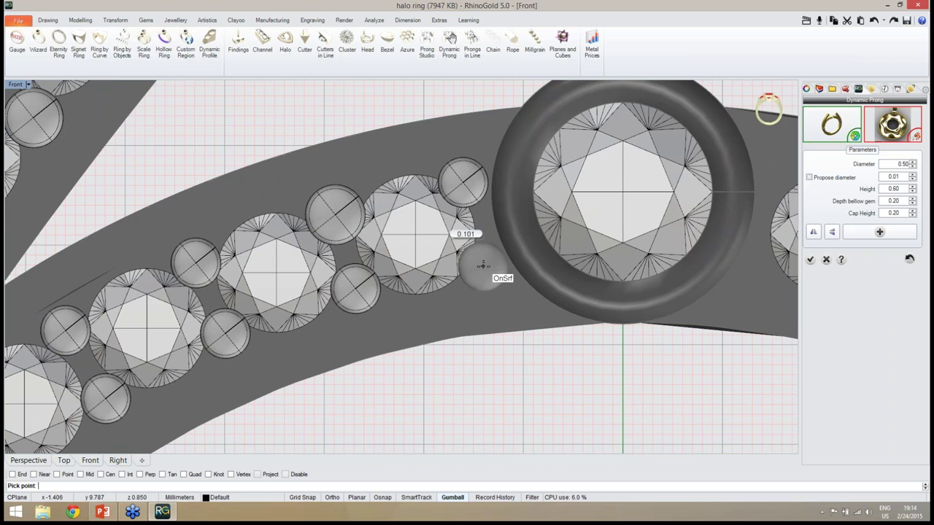
scroll(445, 247, "down", 5)
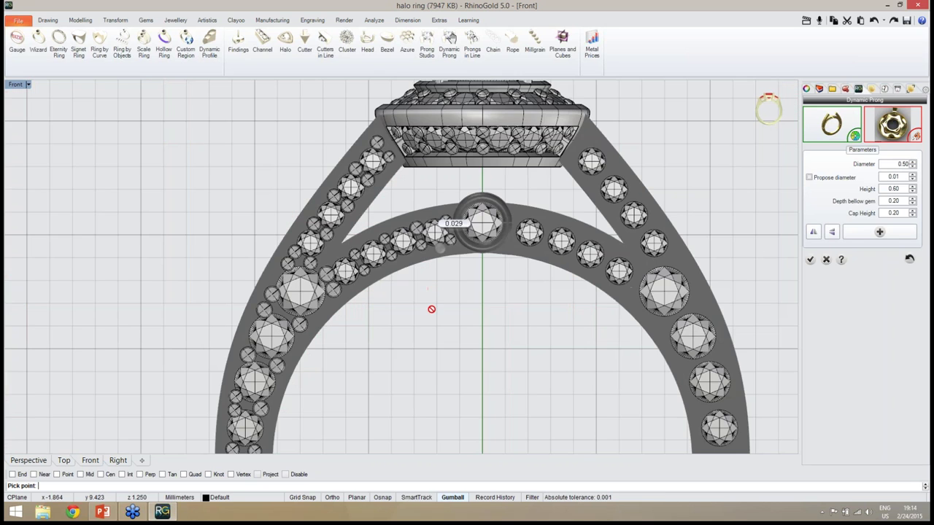
scroll(431, 306, "down", 1)
right_click_drag(431, 298, 473, 234)
scroll(472, 233, "down", 3)
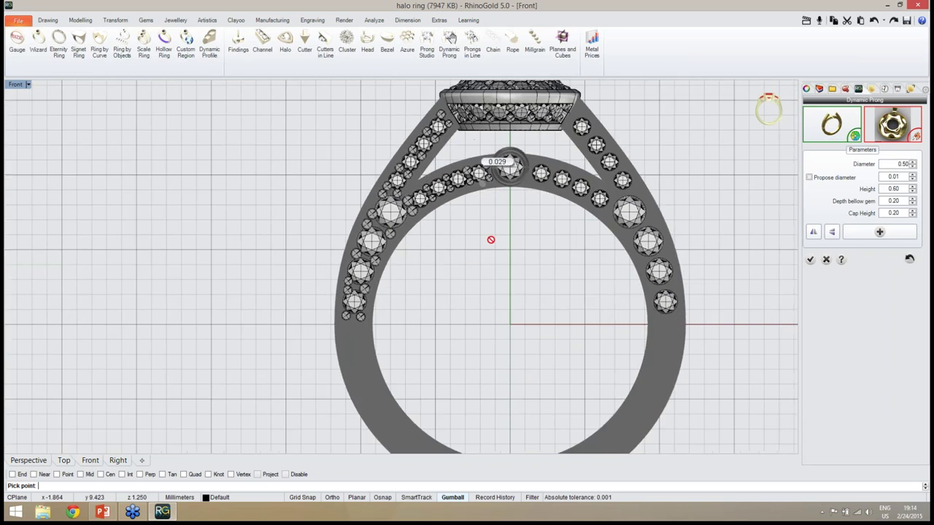
scroll(491, 239, "up", 10)
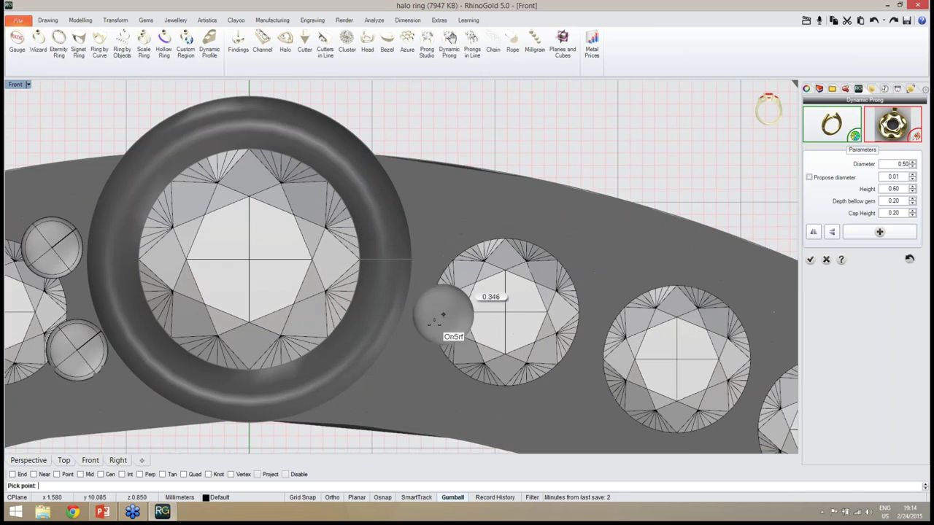
left_click(420, 351)
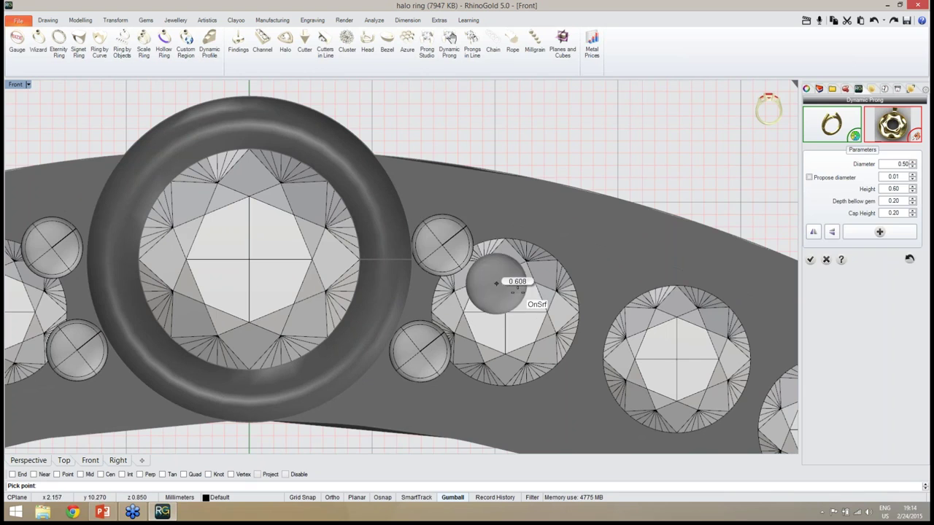
- Set the prong diameter to 0.60 mm and place an outer and inner prong in each of the three gaps between the right inner arch gems
right_click_drag(496, 283, 381, 236)
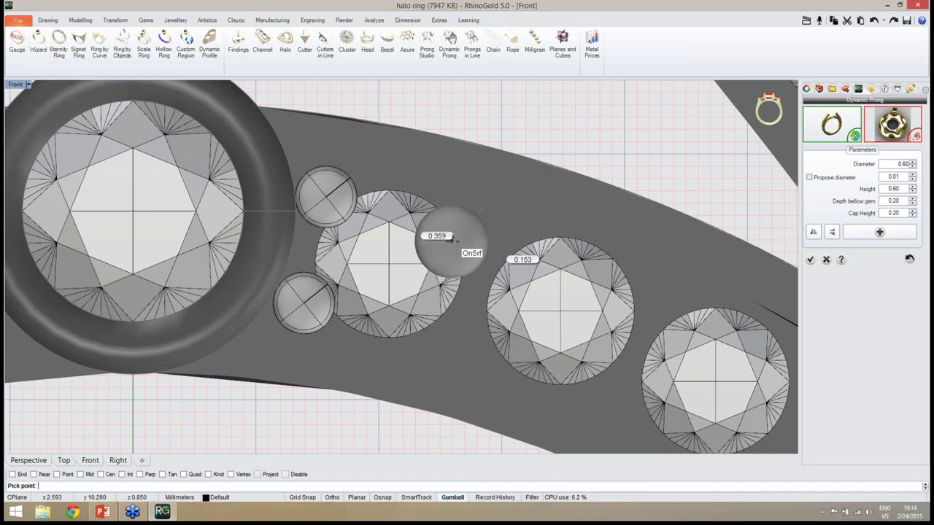
left_click(487, 237)
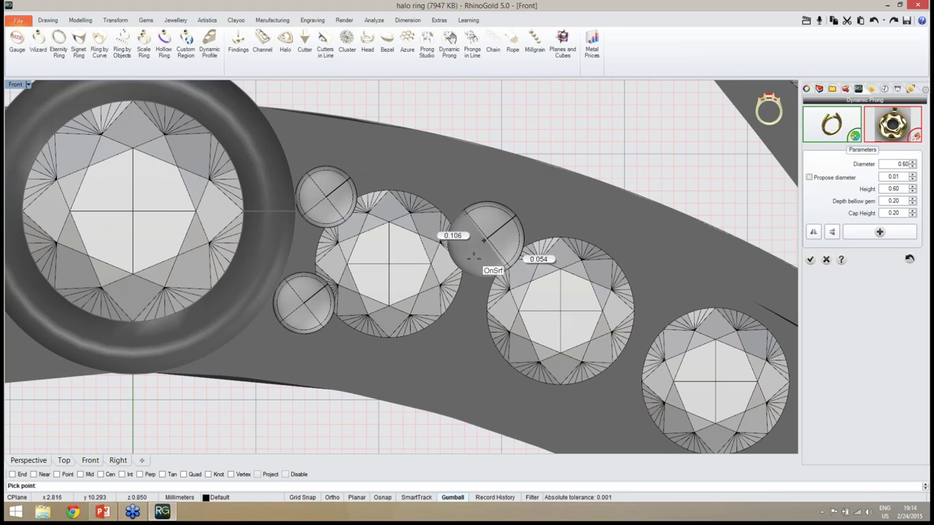
right_click_drag(482, 316, 320, 243)
left_click(496, 224)
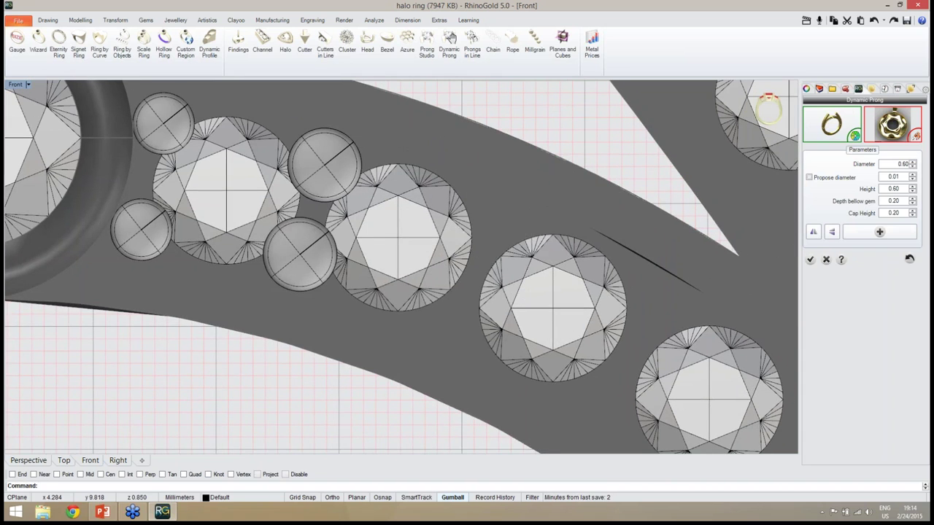
right_click_drag(480, 310, 316, 244)
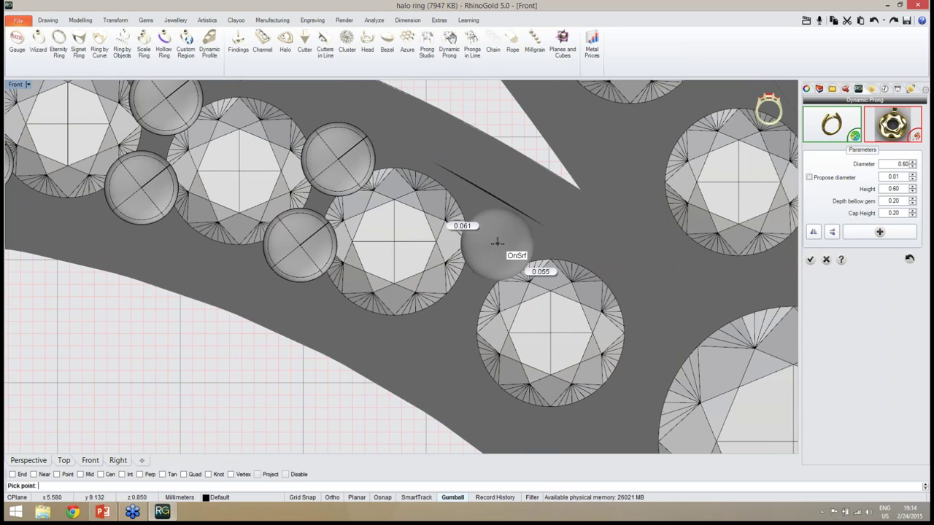
left_click(497, 242)
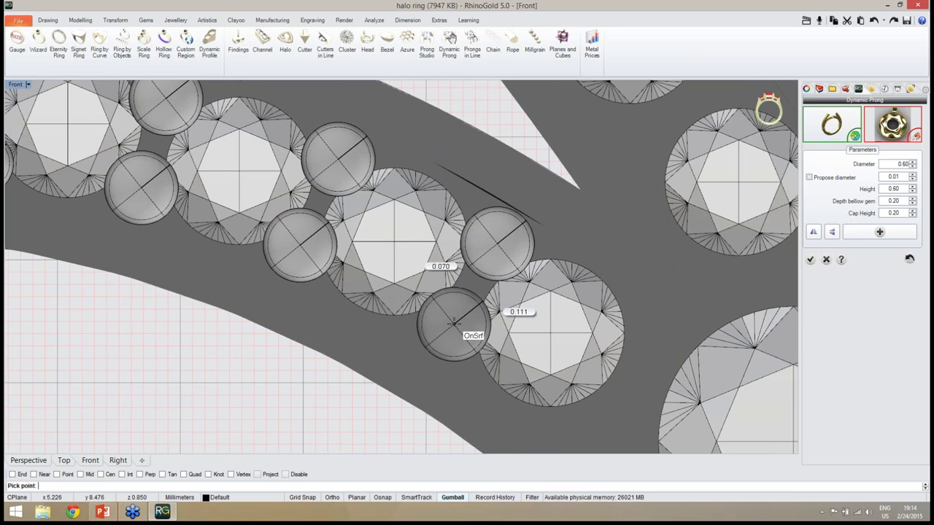
left_click(453, 322)
- Between the last right inner arch gem and the largest gem, place an outer 0.60 mm prong and inner prongs of 0.50 and 0.60 mm
right_click_drag(533, 332, 425, 272)
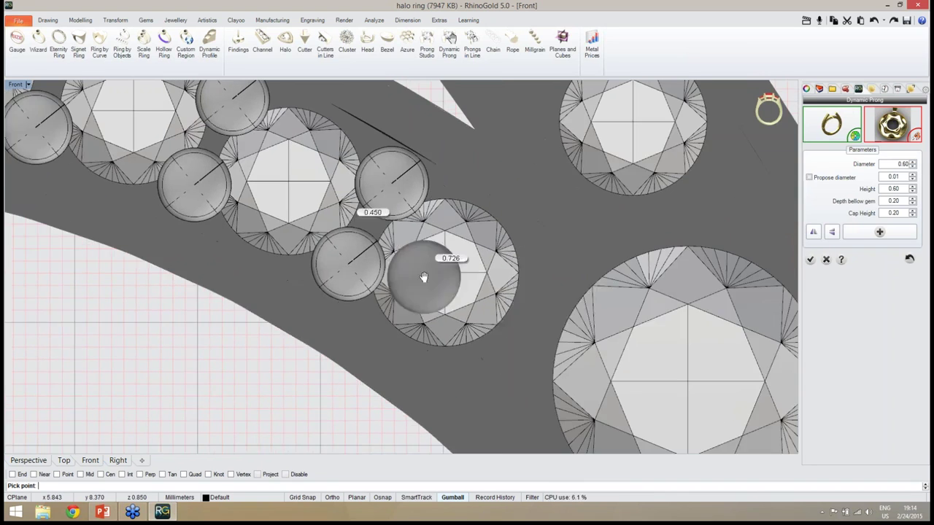
left_click(547, 286)
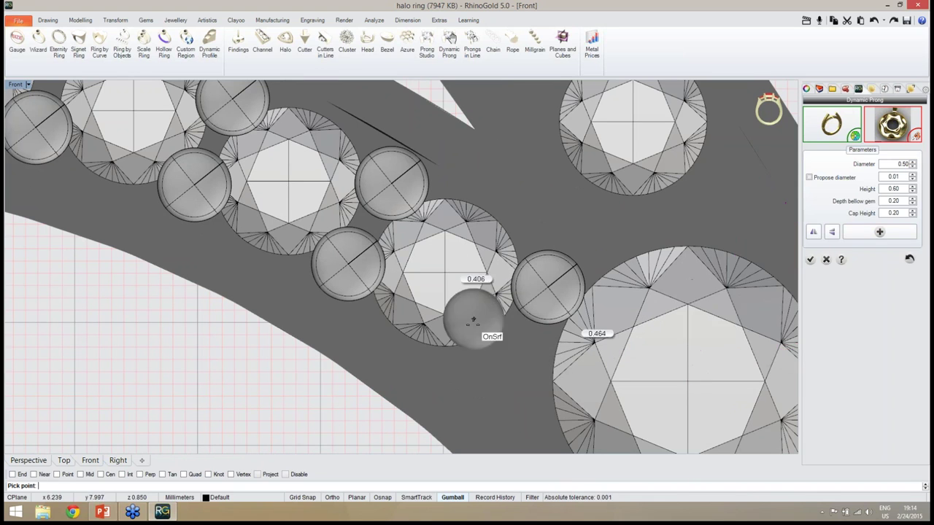
left_click(471, 359)
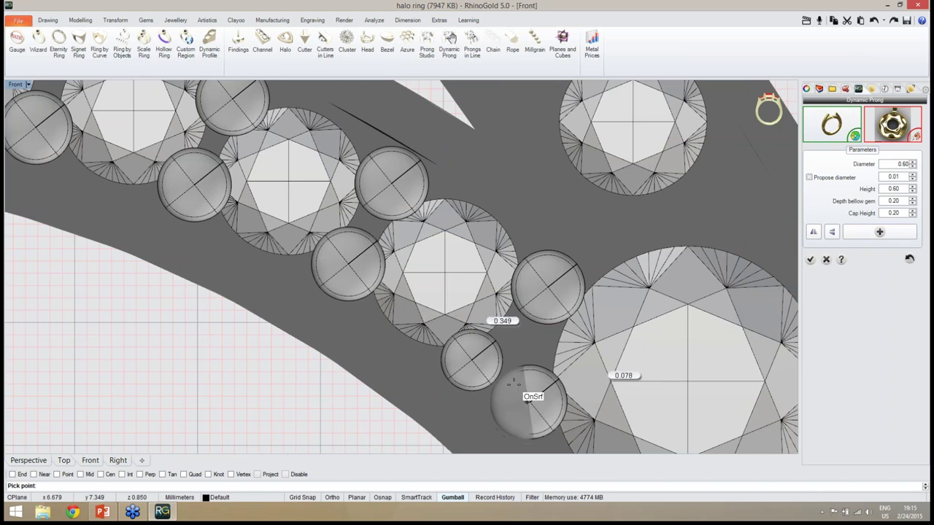
- Place one inner and two outer 0.60 mm prongs between the largest right gem and the lowest gem of the right upper branch
scroll(528, 401, "down", 5)
scroll(540, 328, "up", 4)
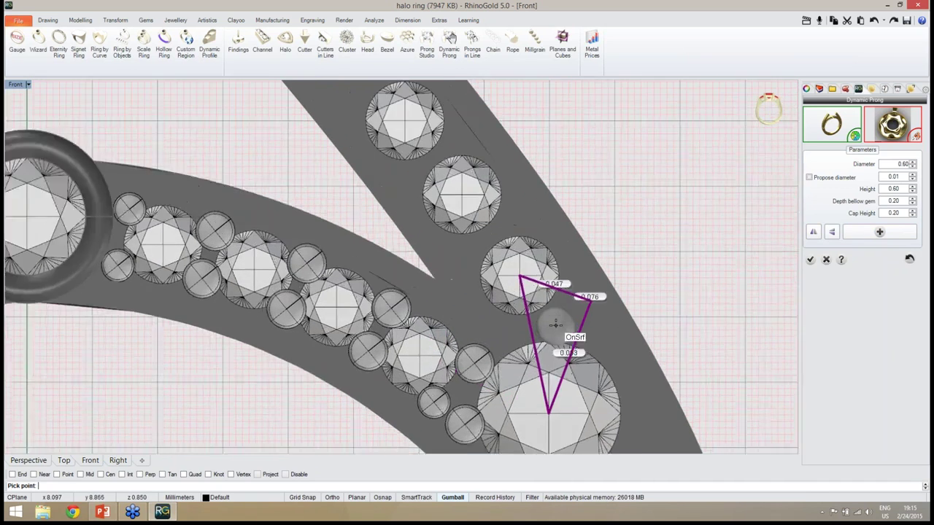
scroll(555, 324, "up", 3)
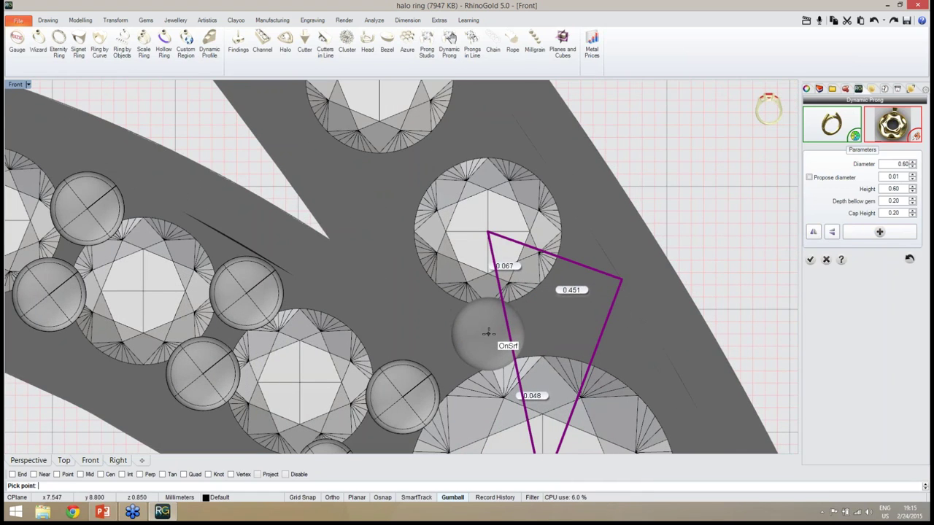
left_click(490, 334)
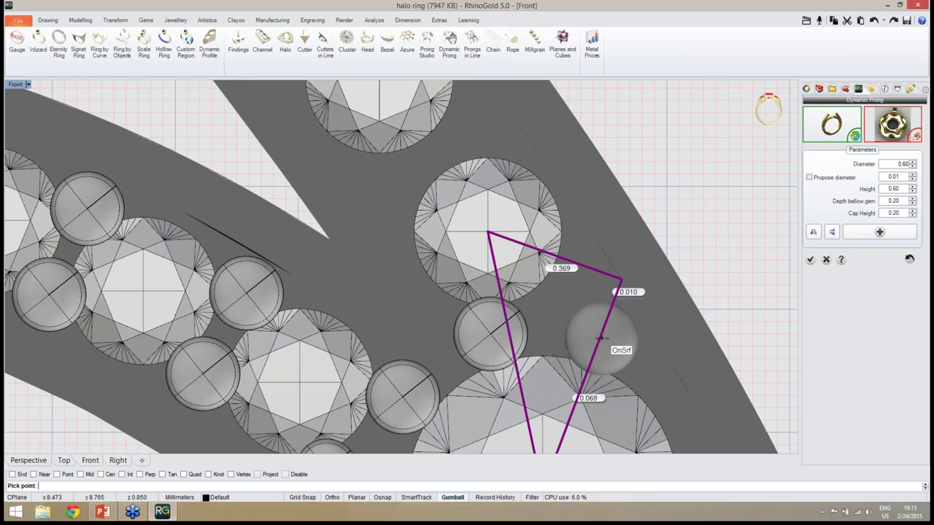
left_click(611, 339)
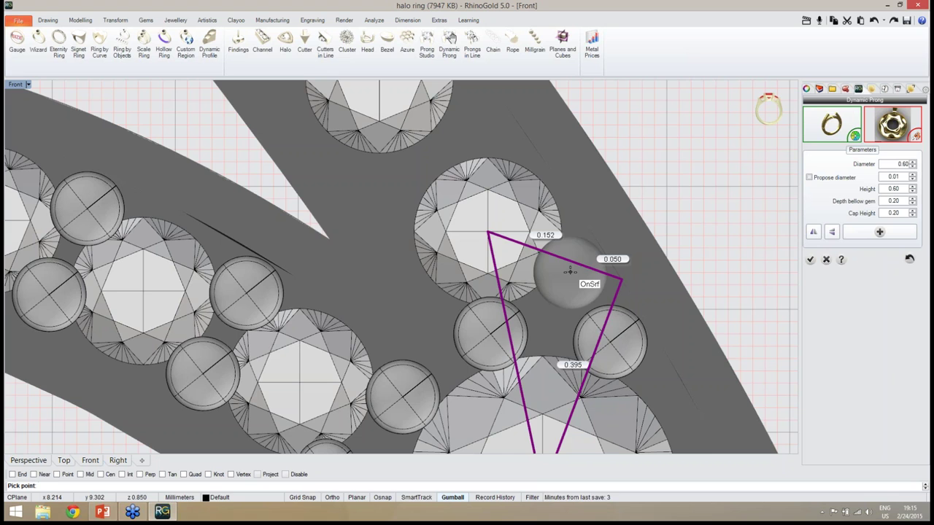
left_click(571, 272)
- Place a pair of 0.60 mm prongs, one on each side, in each of the three gaps between the right upper branch gems
right_click_drag(538, 270, 577, 388)
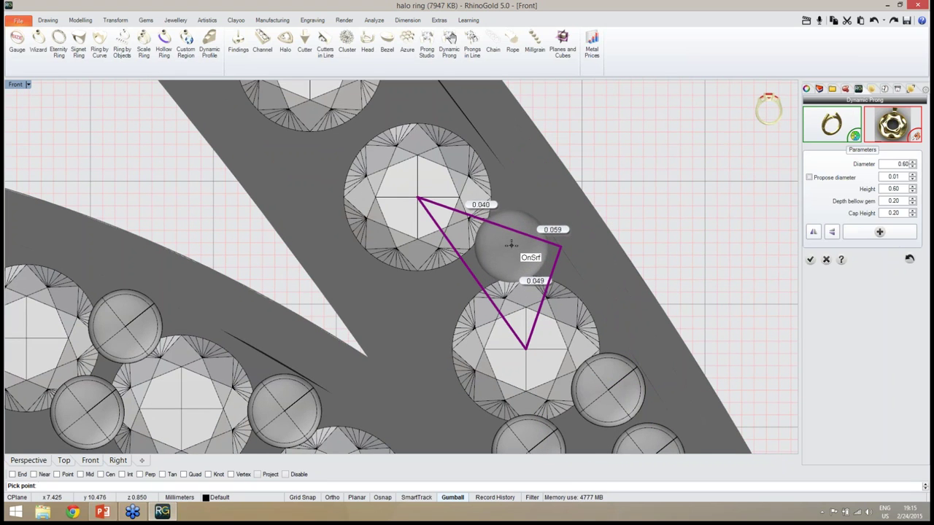
left_click(510, 246)
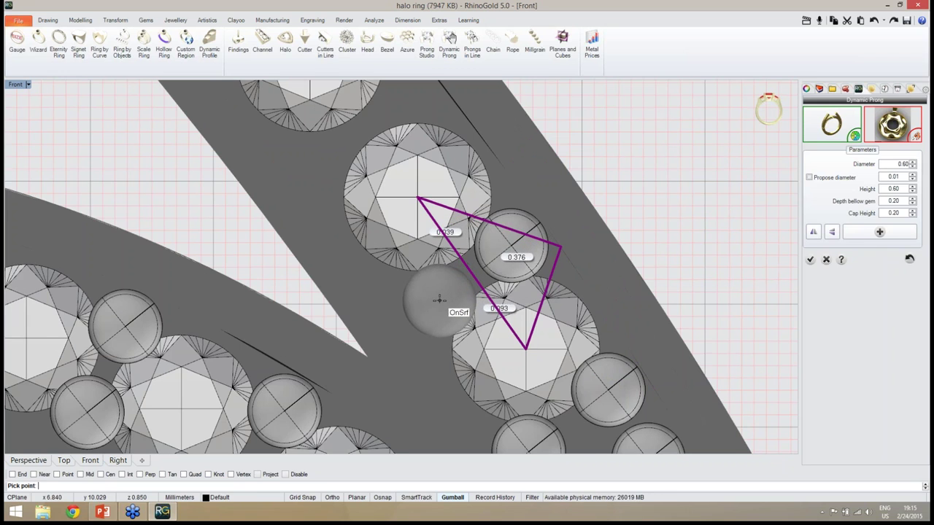
left_click(440, 300)
right_click_drag(421, 237, 487, 374)
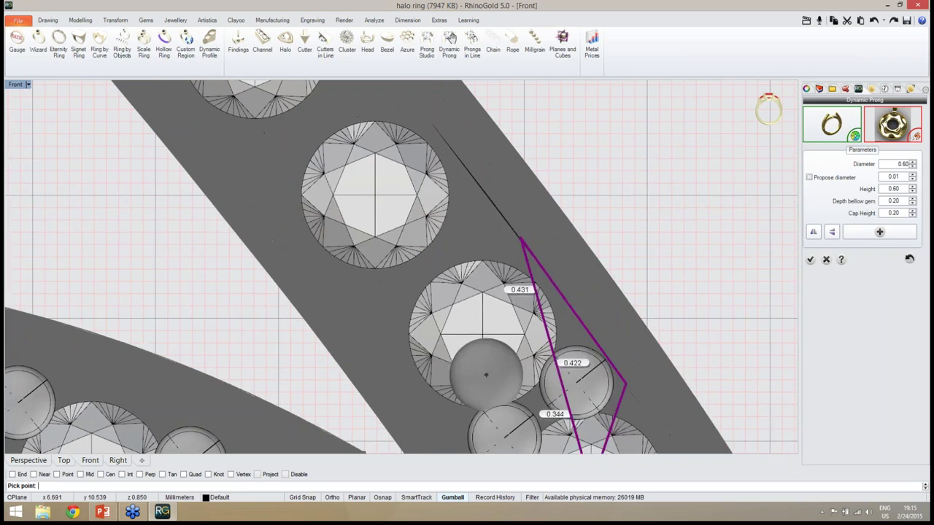
left_click(464, 232)
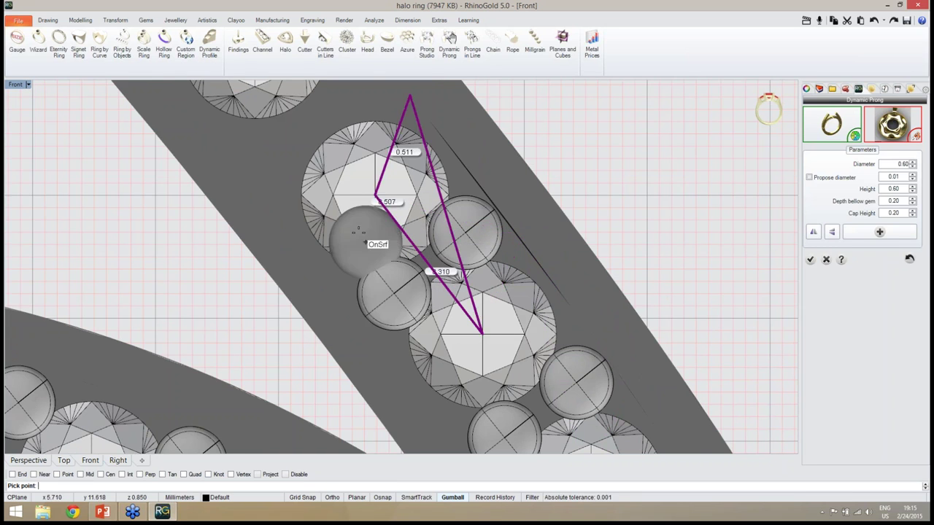
right_click_drag(368, 233, 482, 394)
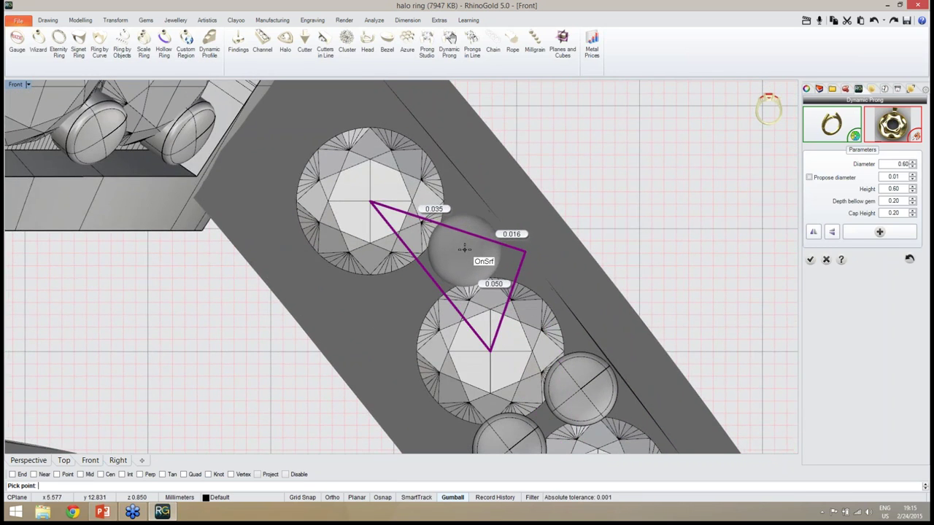
left_click(466, 248)
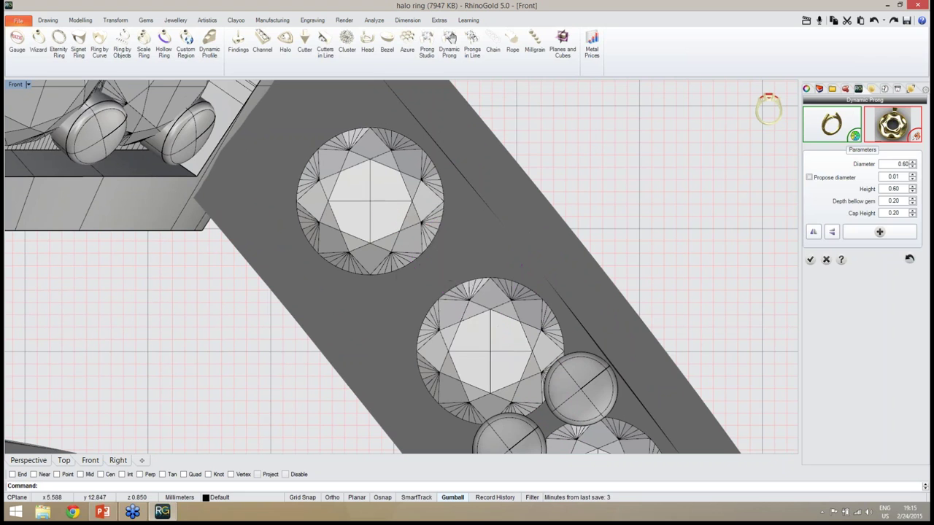
left_click(398, 302)
- Place a 0.60 mm prong above the top gem of the right upper branch and a 0.50 mm prong on its inner side
right_click_drag(343, 106, 435, 222)
left_click(438, 212)
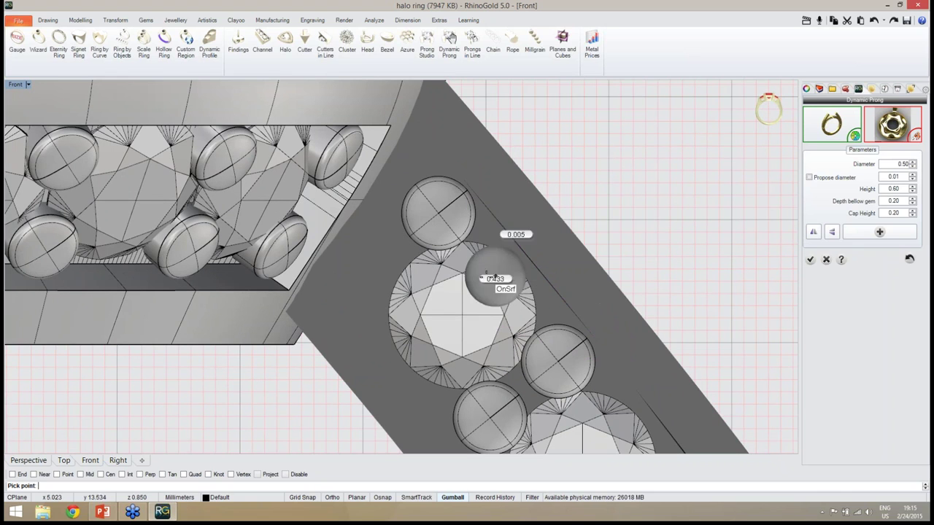
left_click(374, 288)
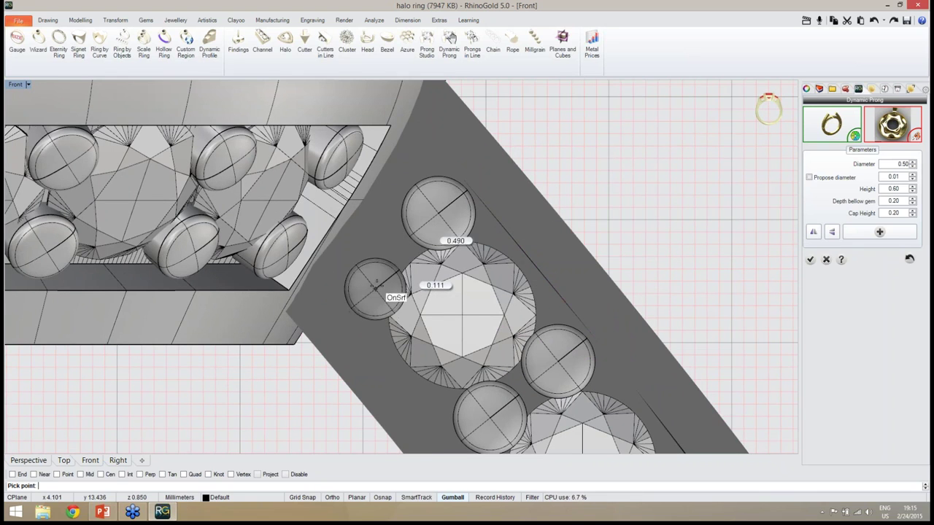
- Place two inner and two outer 0.60 mm prongs between the largest right gem and the second gem down the right shank
scroll(452, 219, "down", 5)
scroll(537, 314, "up", 6)
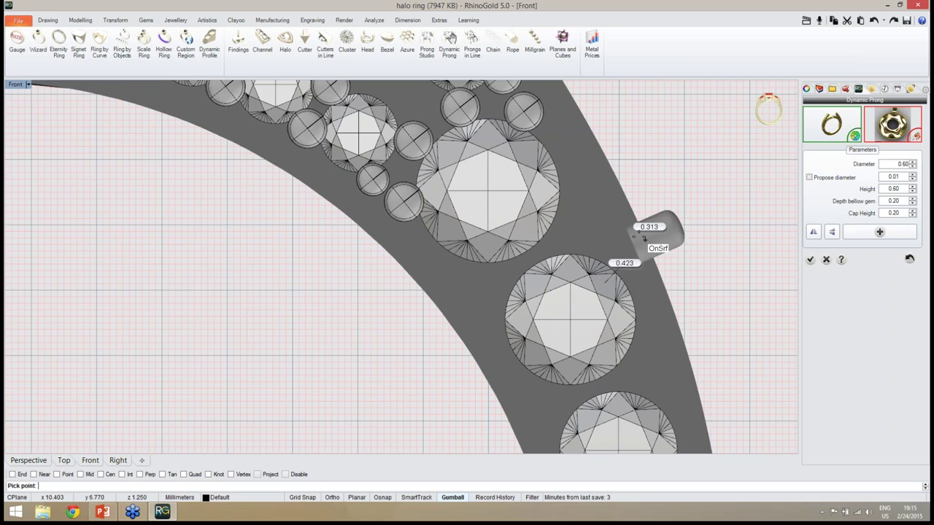
scroll(495, 277, "up", 3)
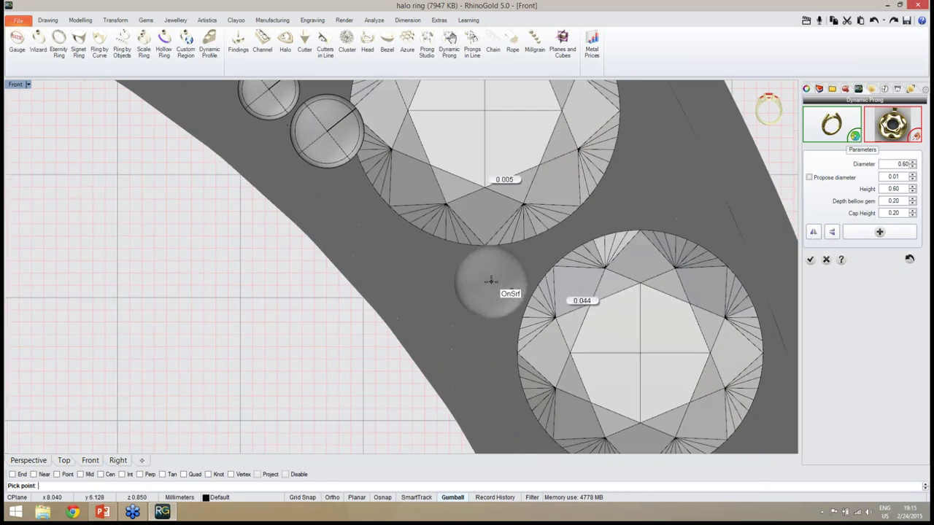
left_click(457, 266)
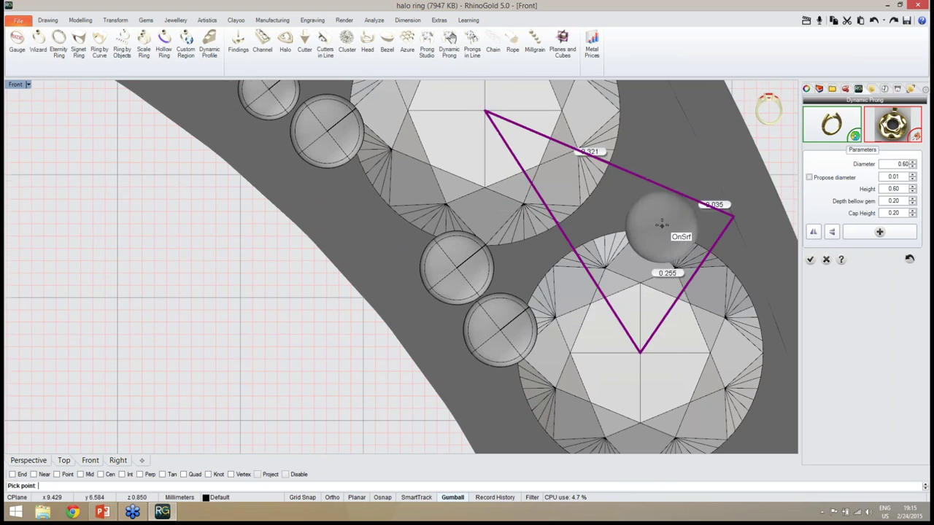
right_click_drag(667, 208, 501, 302)
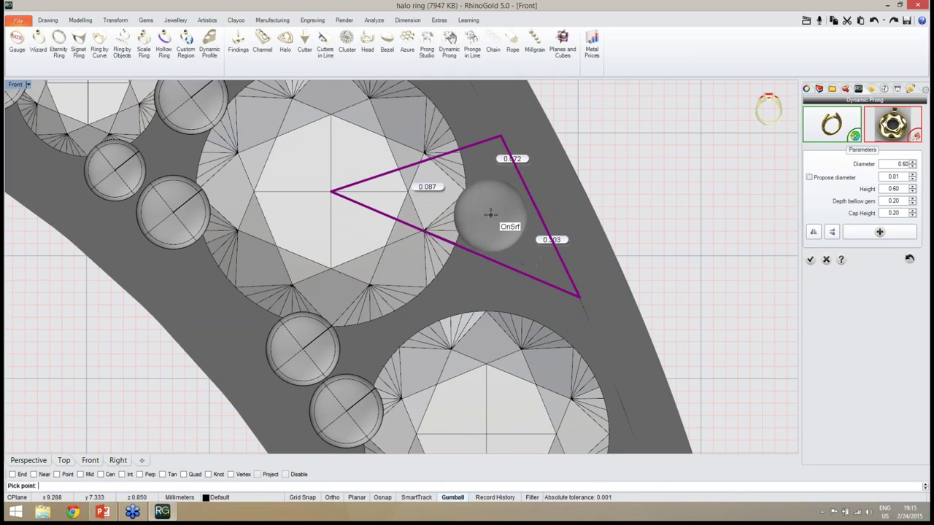
left_click(493, 214)
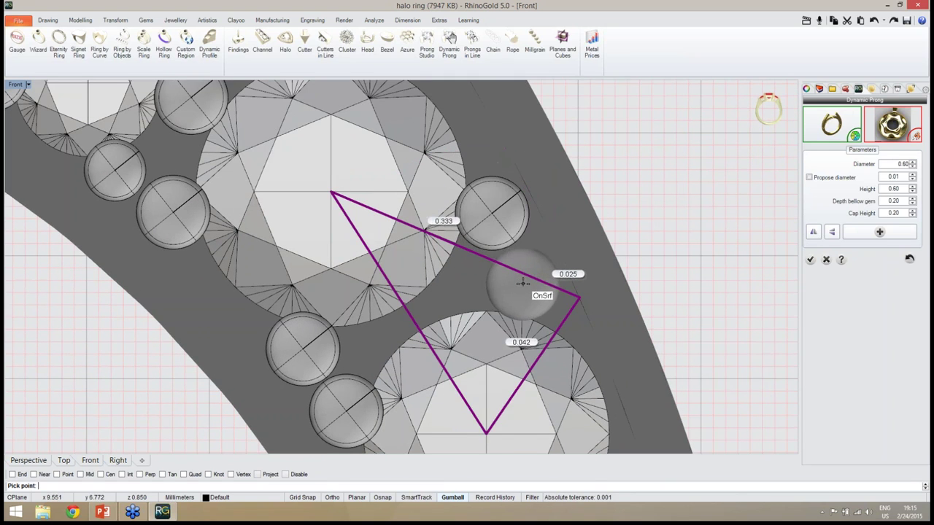
- Between the second and third right shank gems, place one 0.70 mm prong on the inner side and two 0.60 mm prongs on the outer side
scroll(529, 286, "down", 4)
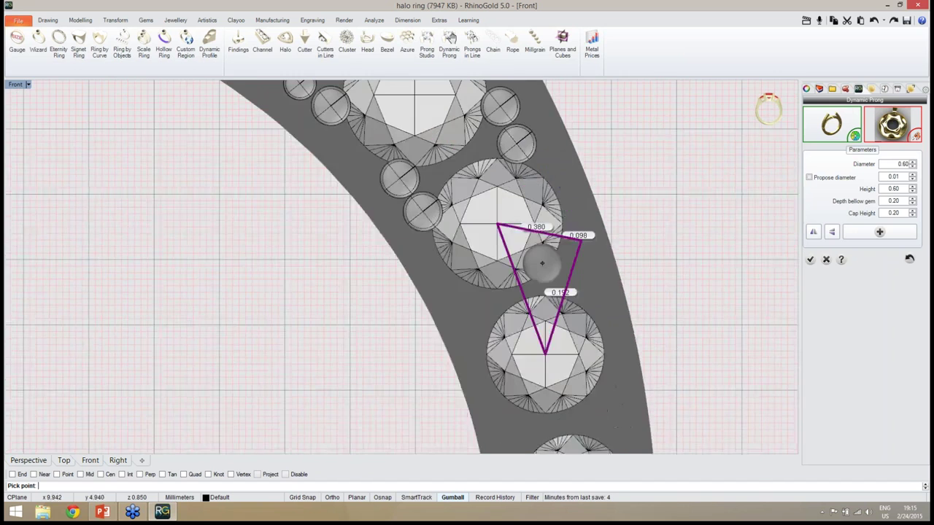
scroll(542, 263, "up", 3)
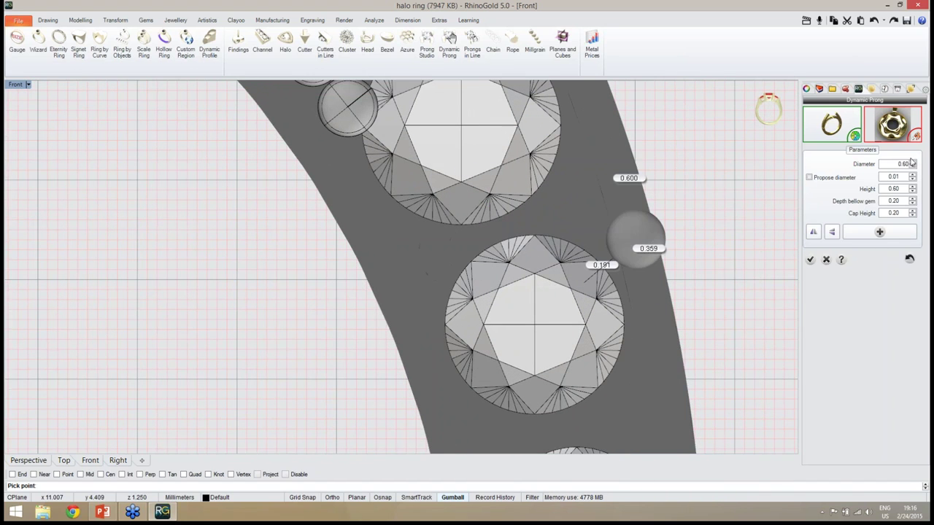
left_click(441, 250)
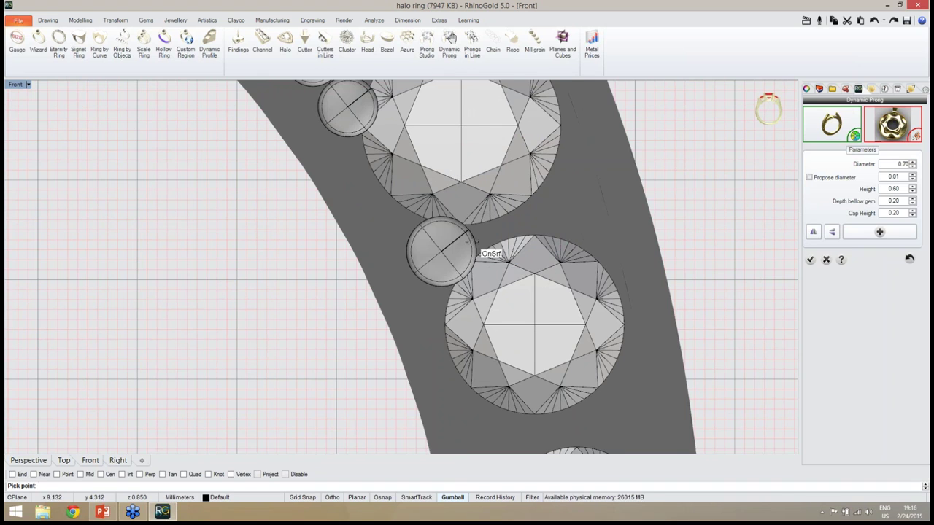
right_click_drag(564, 198, 537, 257)
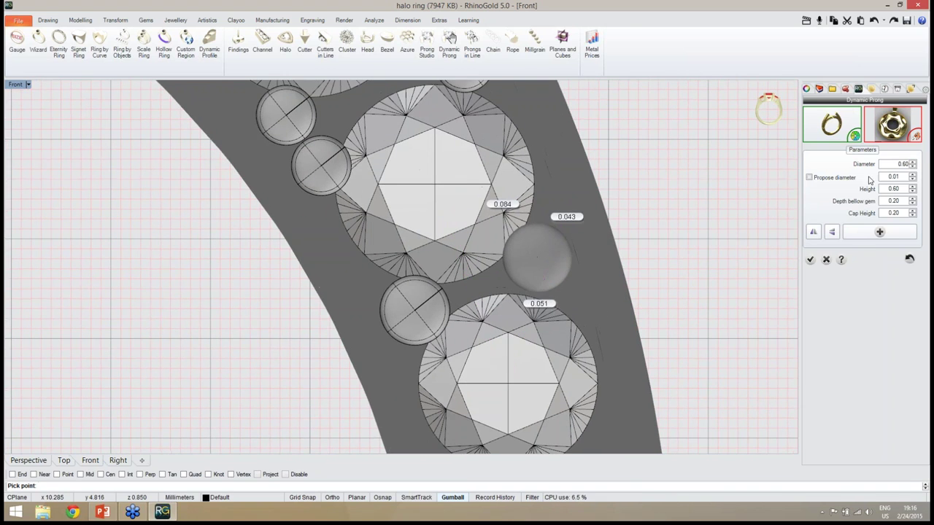
left_click(533, 230)
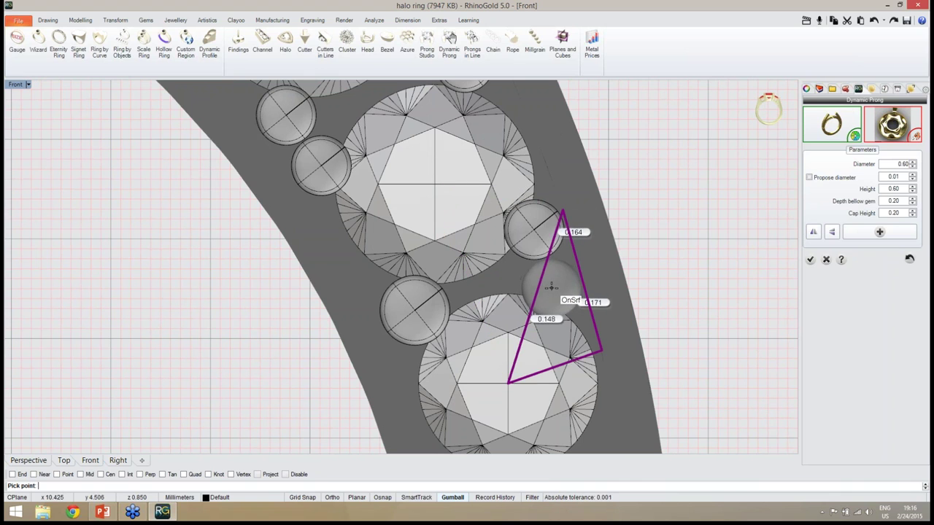
- Set the prong diameter to 0.70 mm and place one prong on each side between the third and lowest right shank gems
scroll(562, 299, "down", 4)
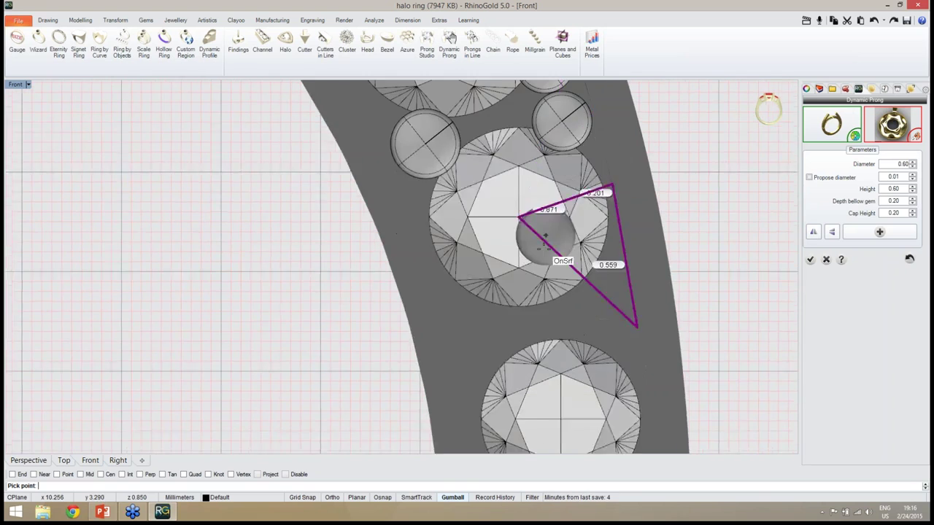
scroll(544, 317, "up", 5)
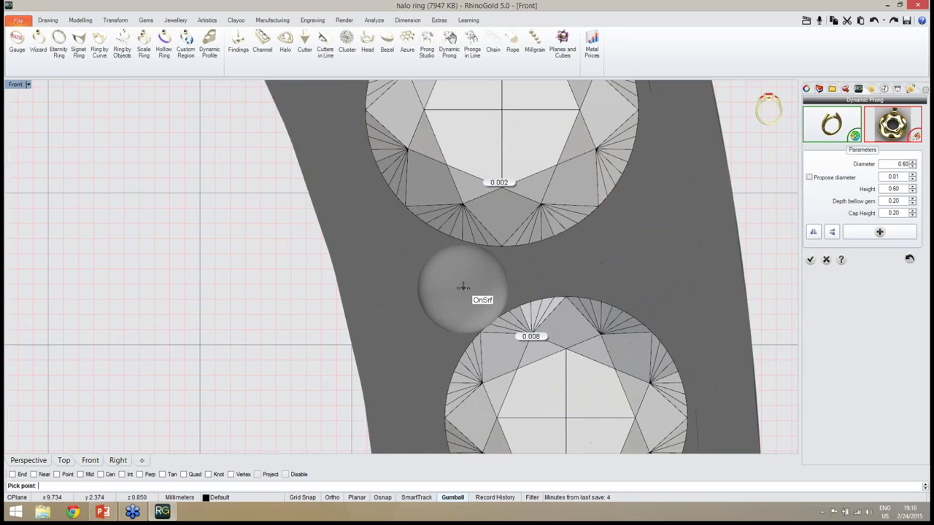
left_click(912, 162)
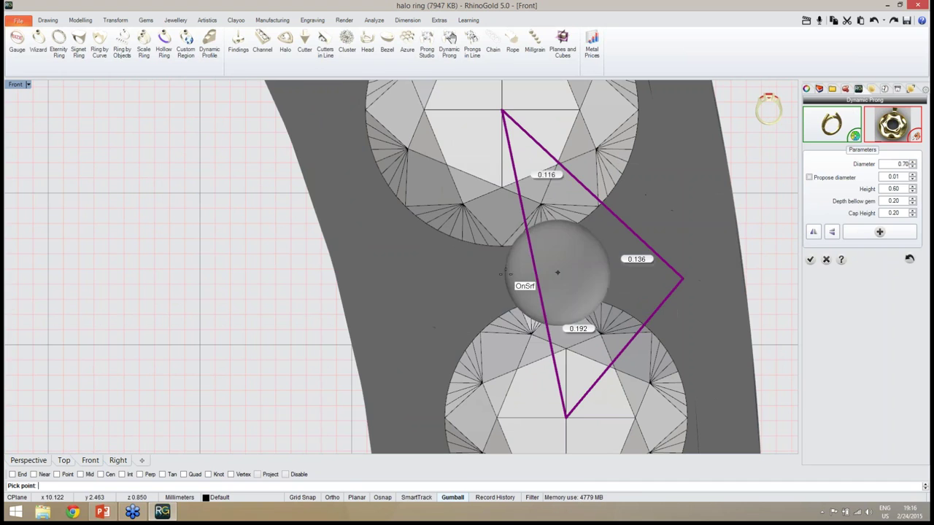
left_click(461, 291)
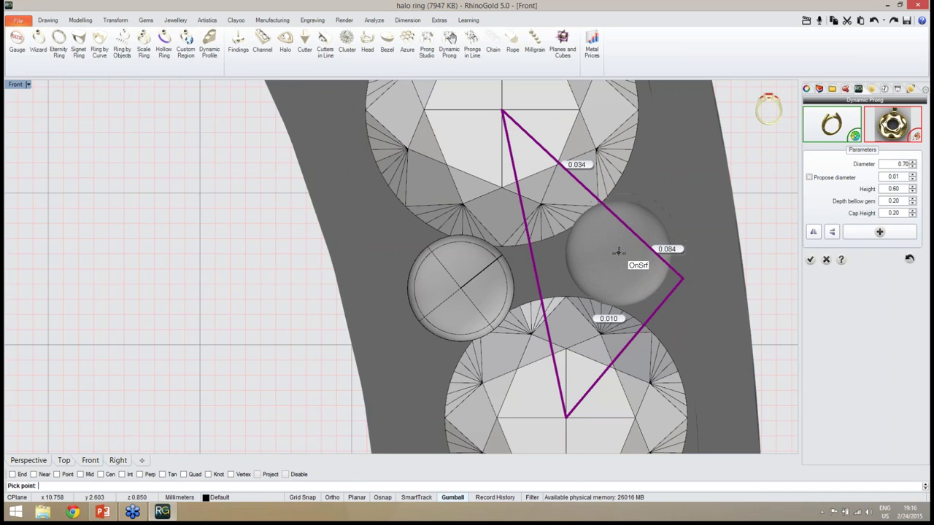
left_click(619, 254)
- Place a pair of 0.70 mm prongs below the lowest right shank gem and accept the prongs in the perspective view
scroll(620, 255, "down", 4)
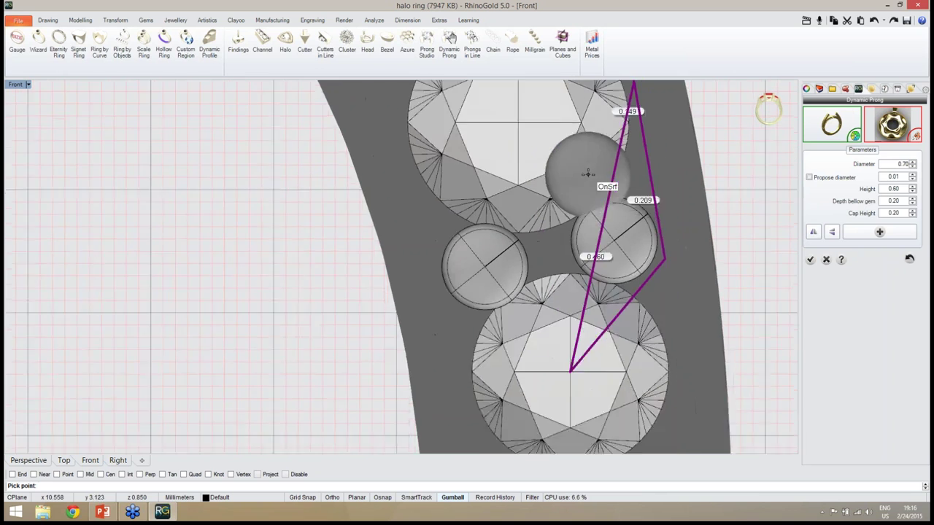
scroll(570, 283, "up", 2)
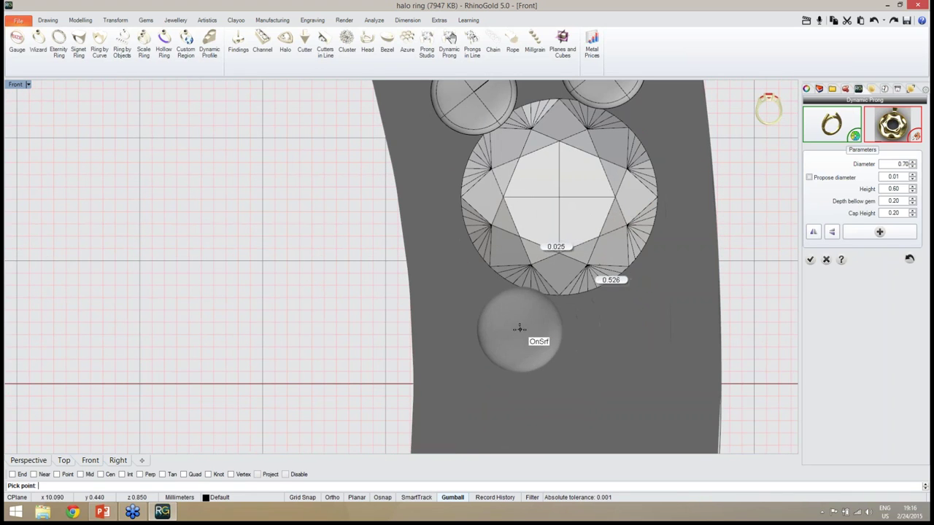
left_click(510, 326)
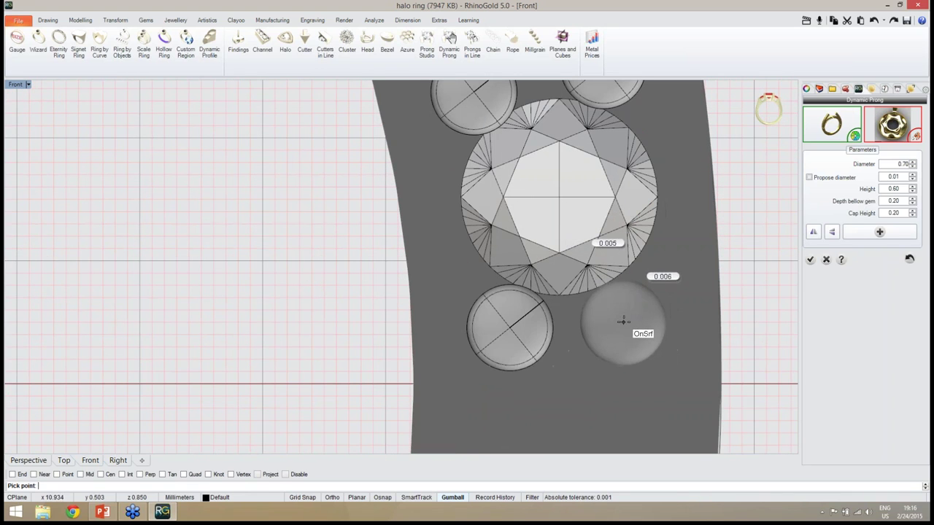
scroll(624, 321, "down", 5)
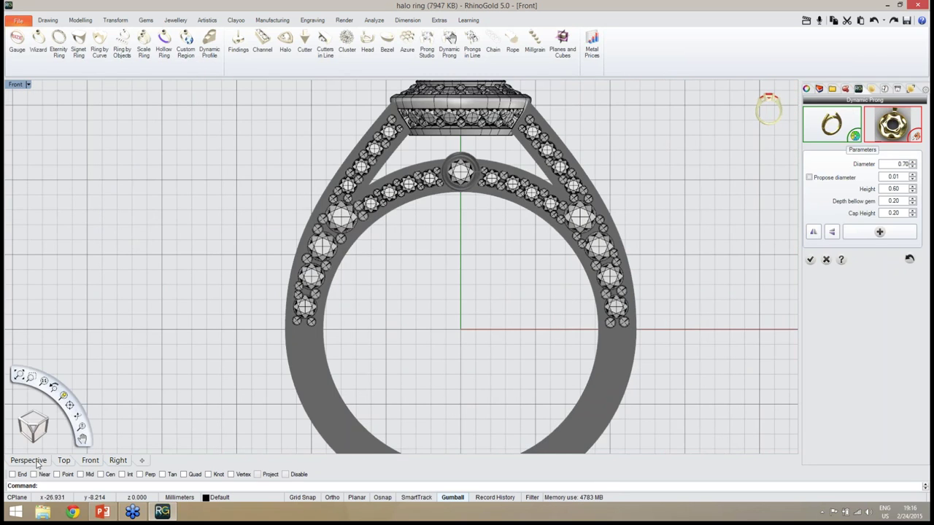
left_click(29, 461)
right_click_drag(296, 328, 489, 332)
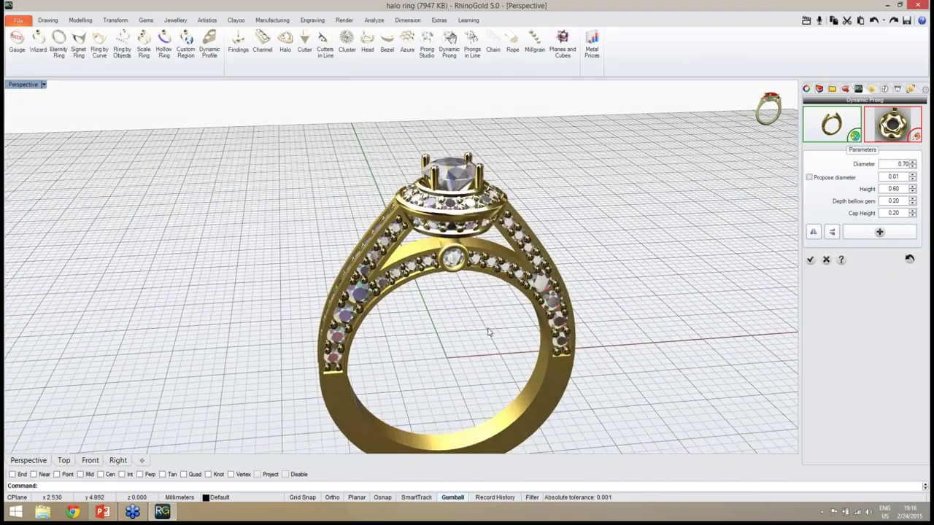
left_click(810, 260)
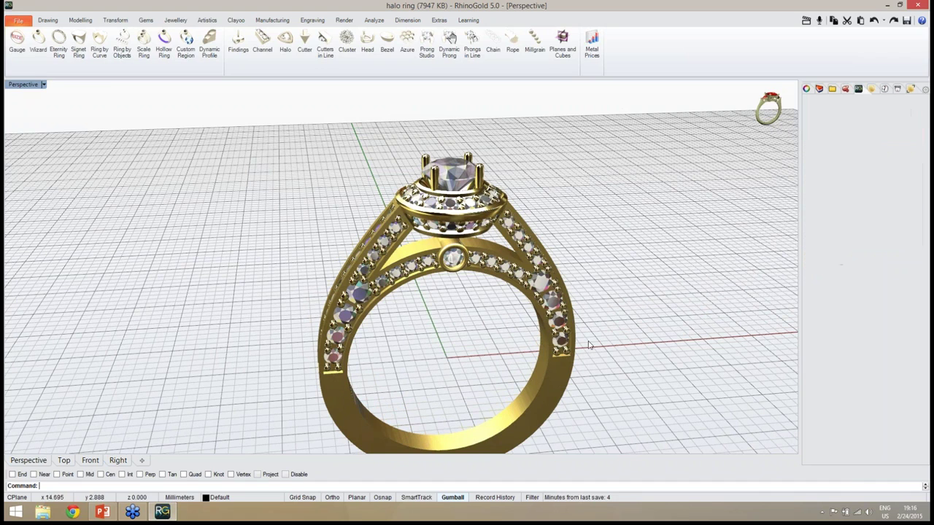
- Examine the finished prongs and pave gems on the shank, branches and inner arch from several angles and distances
right_click_drag(590, 345, 419, 318)
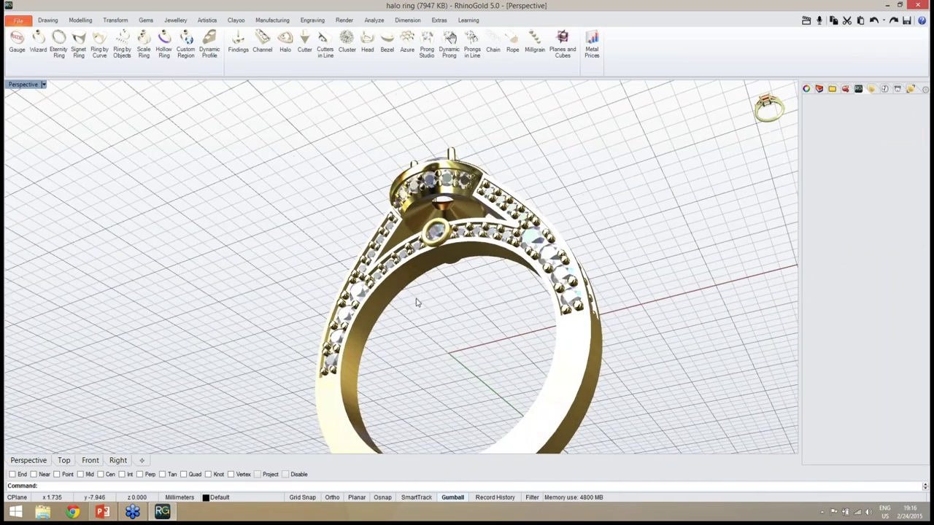
right_click_drag(407, 285, 387, 312)
scroll(379, 268, "up", 8)
scroll(410, 290, "down", 6)
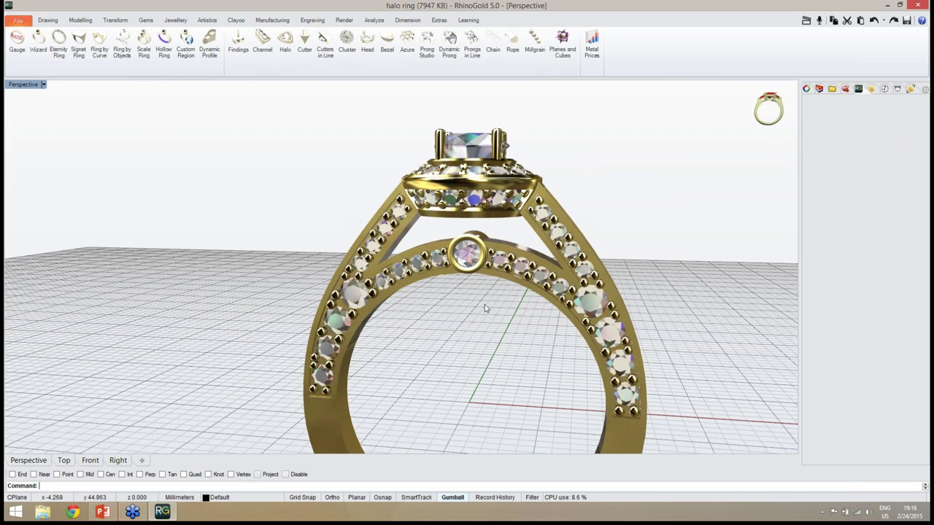
right_click_drag(484, 304, 417, 245)
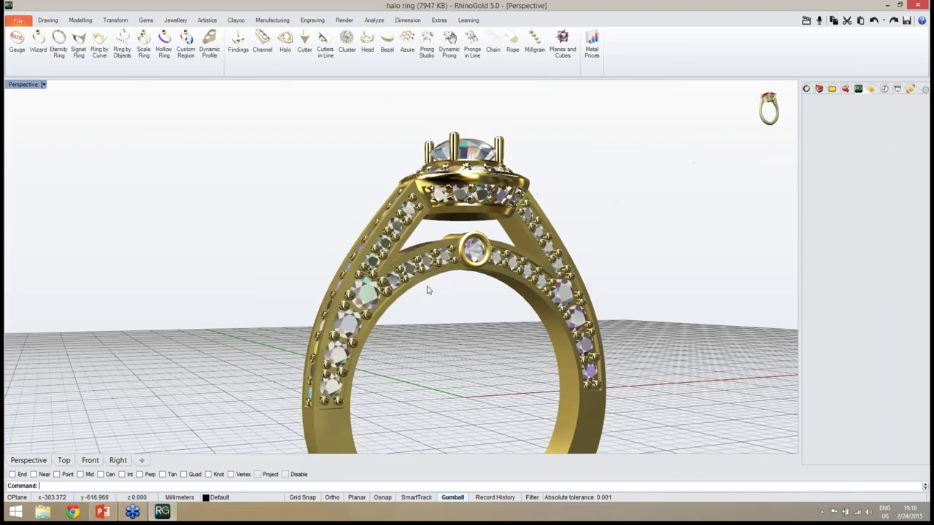
right_click_drag(428, 291, 406, 281)
scroll(399, 331, "up", 4)
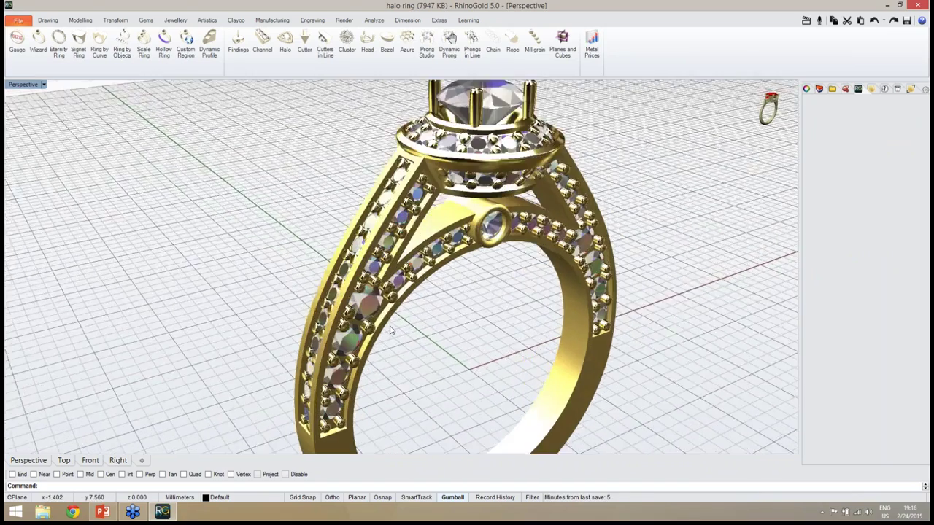
right_click_drag(389, 323, 459, 277)
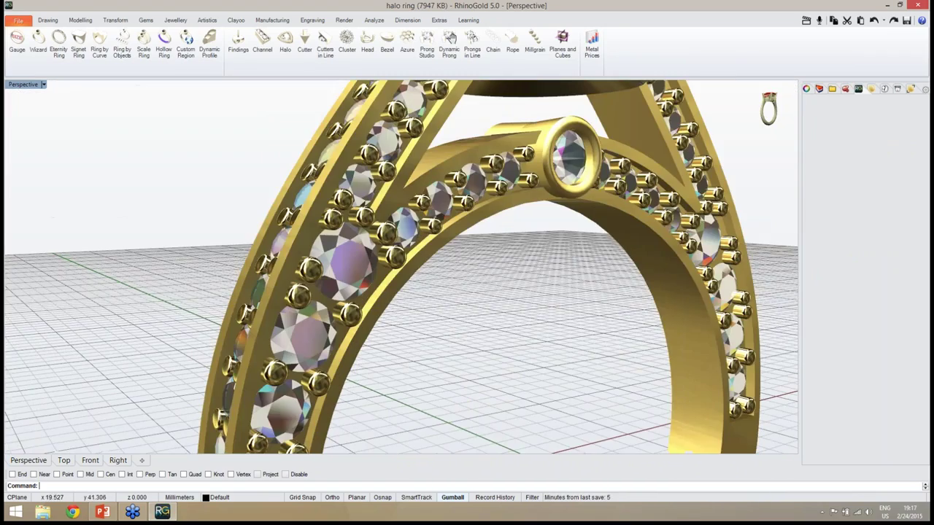
scroll(392, 279, "down", 6)
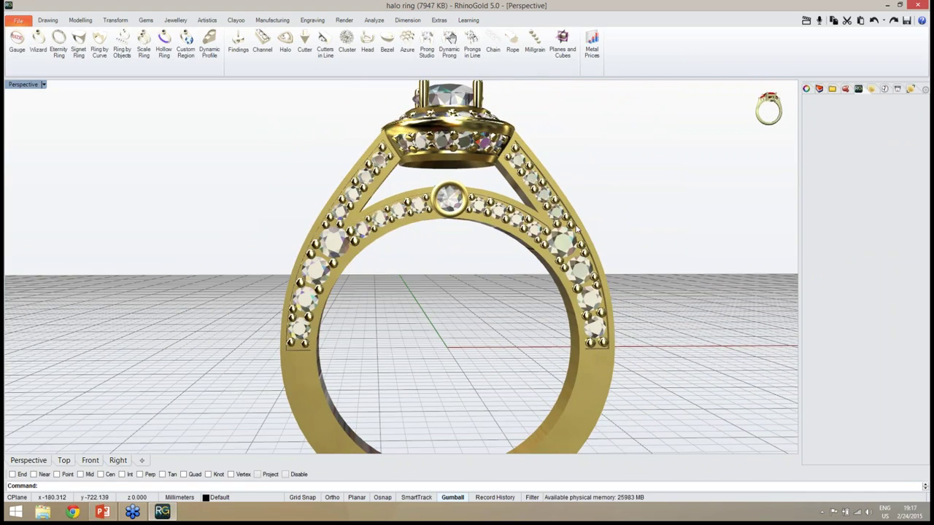
right_click_drag(576, 230, 351, 251)
scroll(554, 280, "down", 3)
scroll(521, 316, "down", 3)
scroll(438, 278, "up", 4)
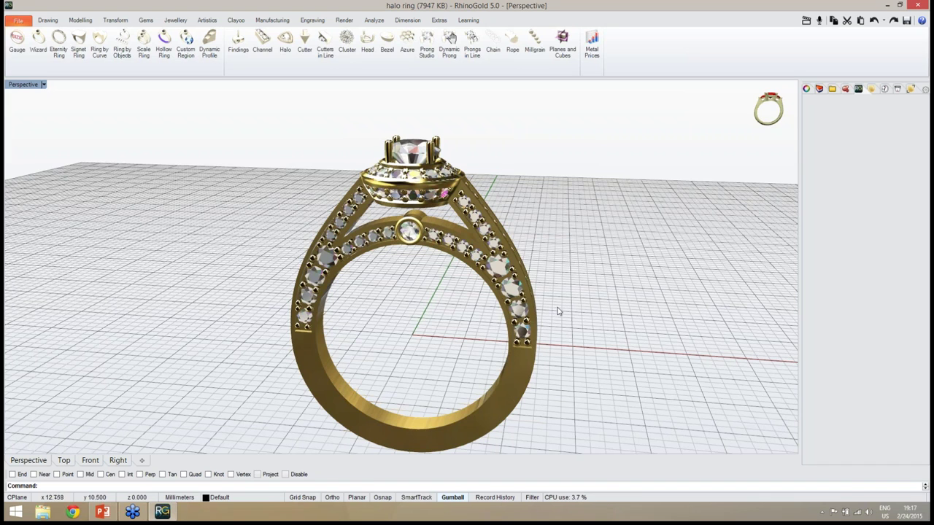
- Mirror all the front-face pave gems and their prongs to the back of the ring with Symmetry Vertical
right_click_drag(558, 312, 497, 248)
scroll(482, 241, "up", 5)
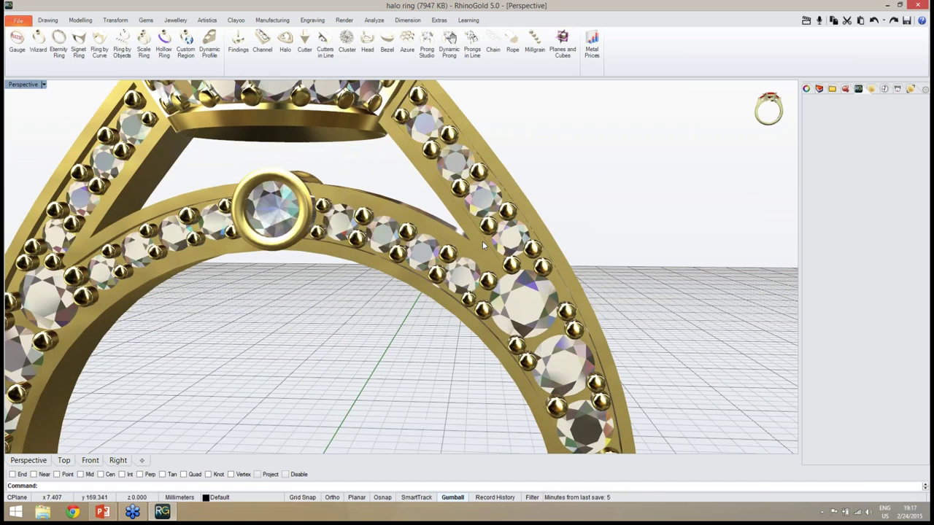
left_click(489, 283)
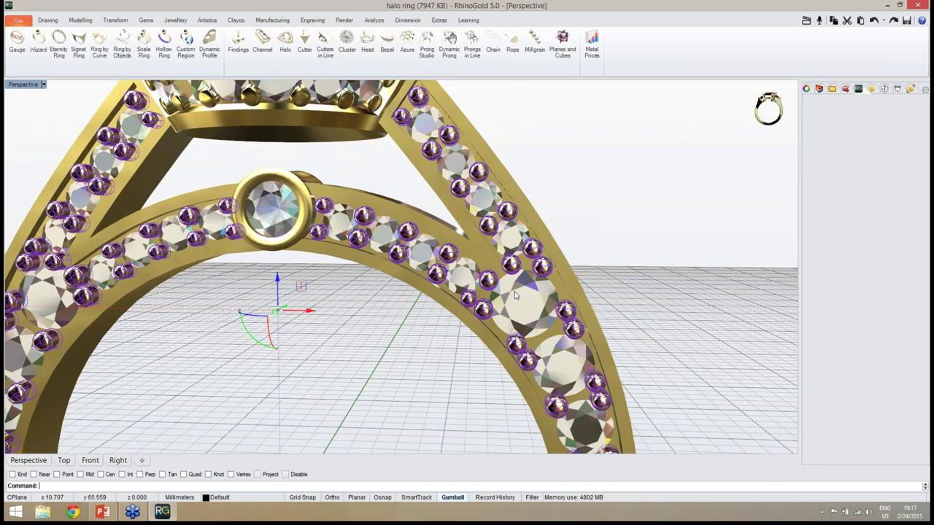
left_click(535, 312)
left_click(543, 326)
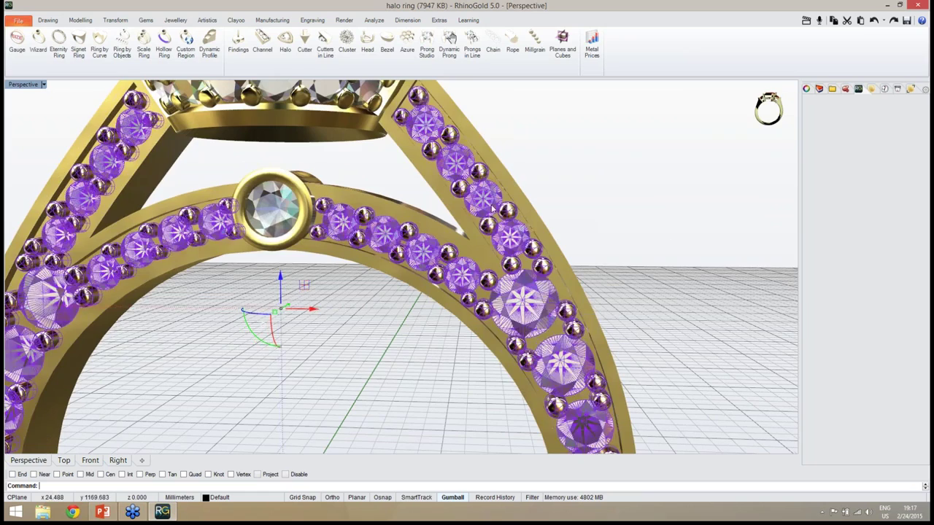
scroll(590, 258, "down", 5)
right_click_drag(589, 258, 352, 254)
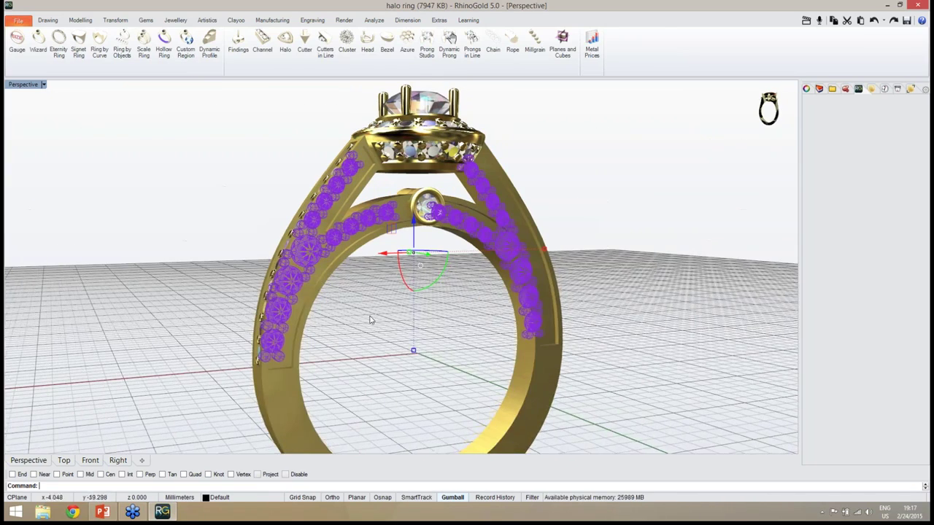
left_click(146, 21)
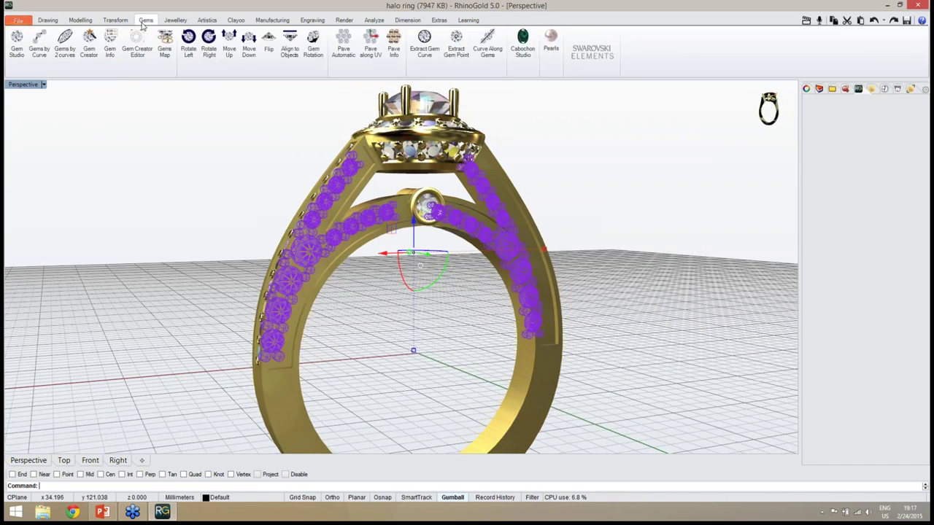
left_click(83, 21)
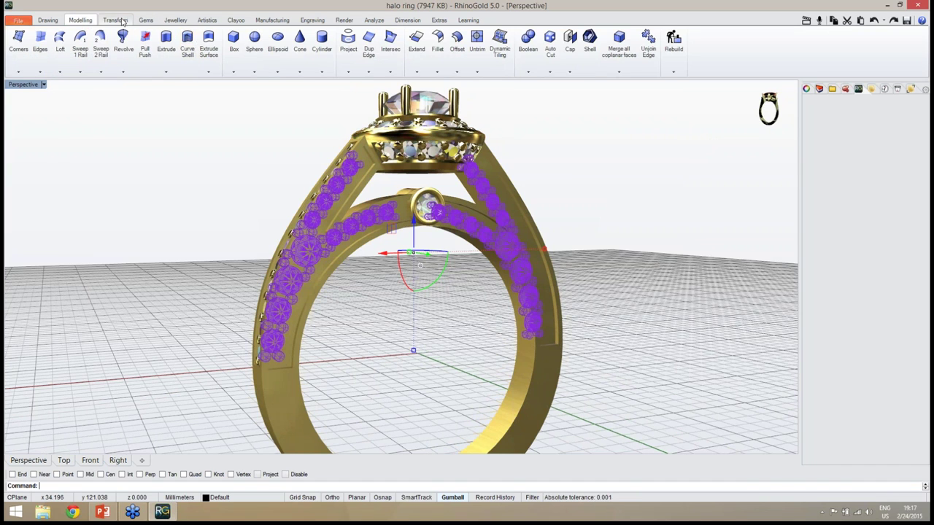
left_click(115, 20)
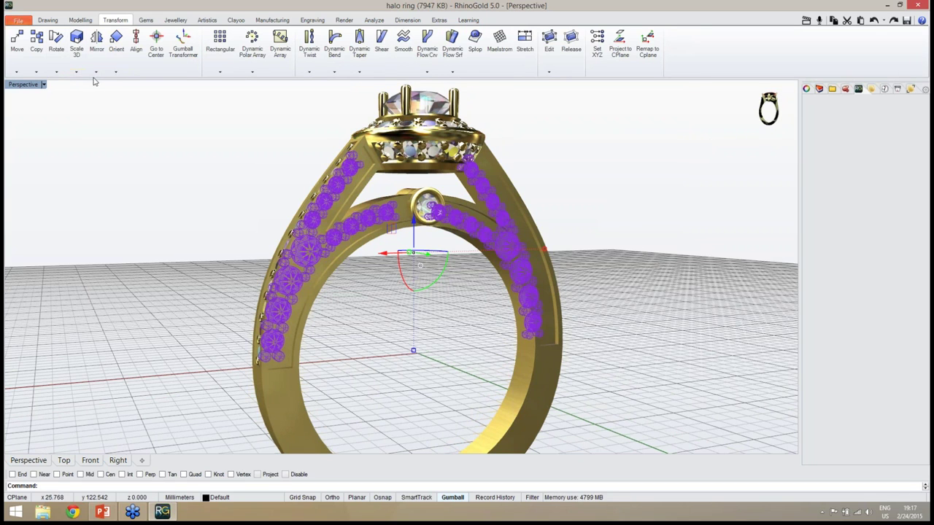
left_click(96, 72)
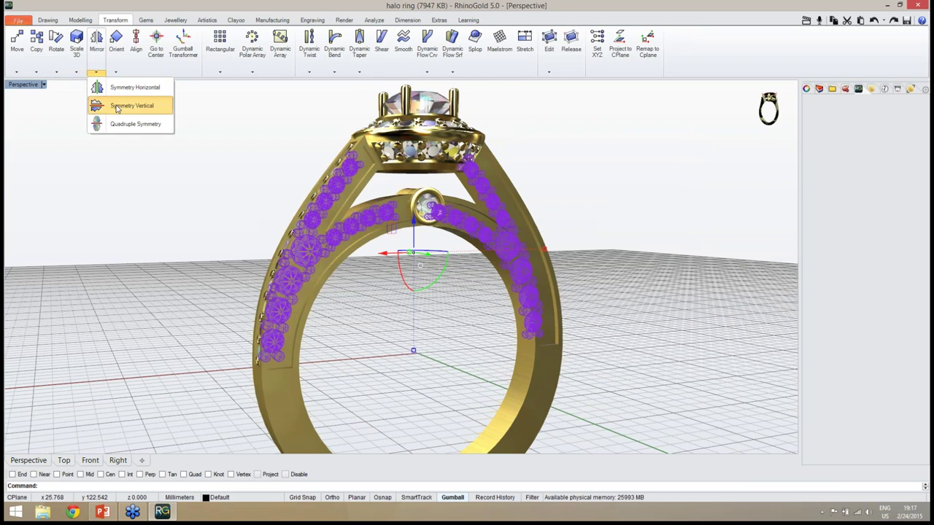
left_click(117, 106)
- Examine the mirrored gems and prongs on both faces of the ring from several angles and distances
right_click_drag(415, 298, 511, 321)
scroll(469, 270, "down", 6)
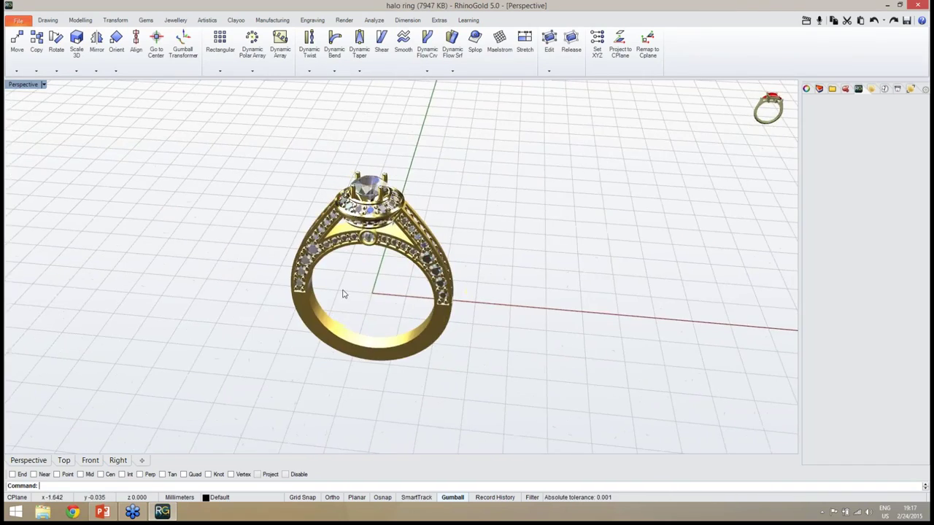
right_click_drag(344, 294, 409, 308)
scroll(481, 331, "up", 5)
scroll(423, 292, "down", 4)
scroll(447, 319, "up", 3)
scroll(404, 192, "up", 5)
scroll(412, 222, "down", 5)
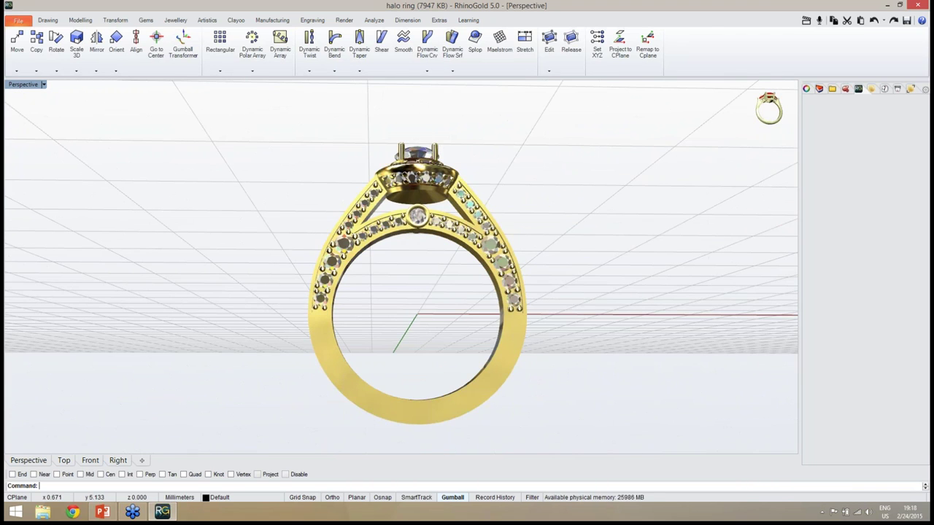
right_click_drag(435, 336, 431, 310)
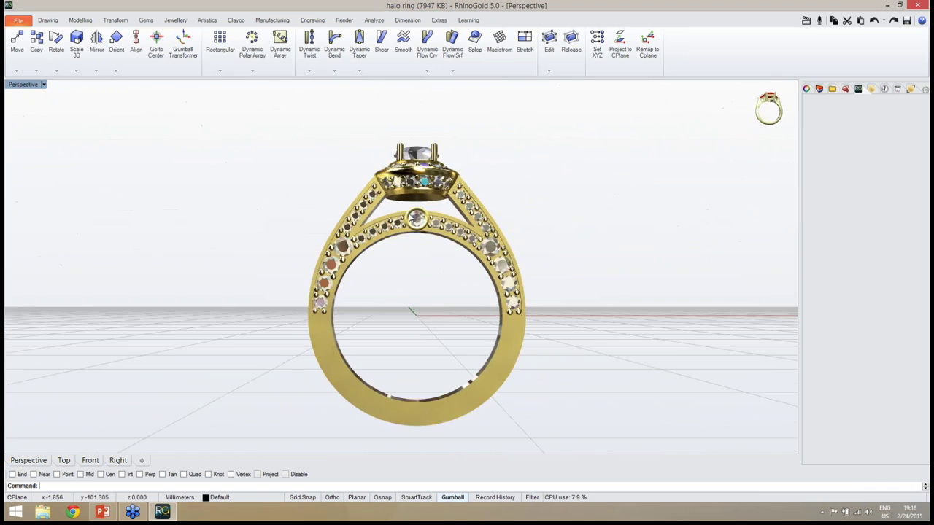
- Hide the round gem in the bezel under the halo to inspect its seat, and show the gem again
scroll(416, 217, "up", 10)
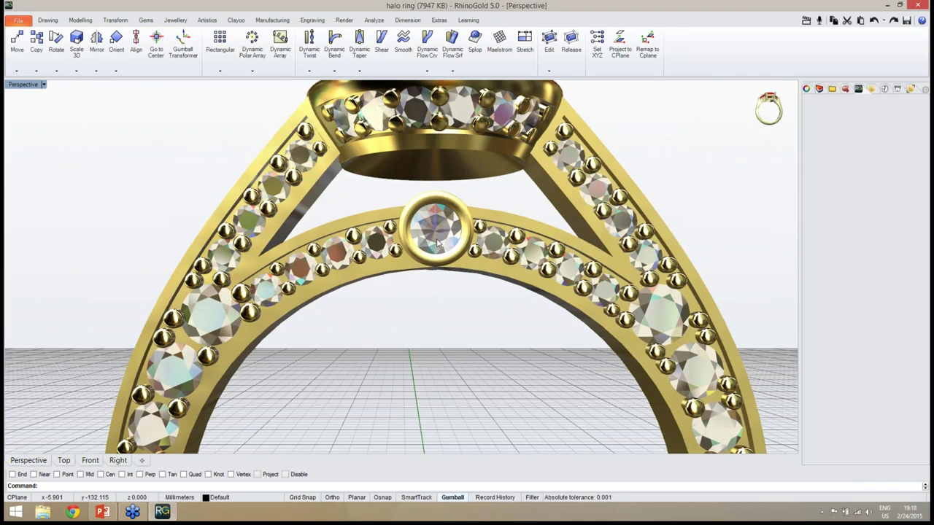
left_click(438, 243)
left_click(465, 264)
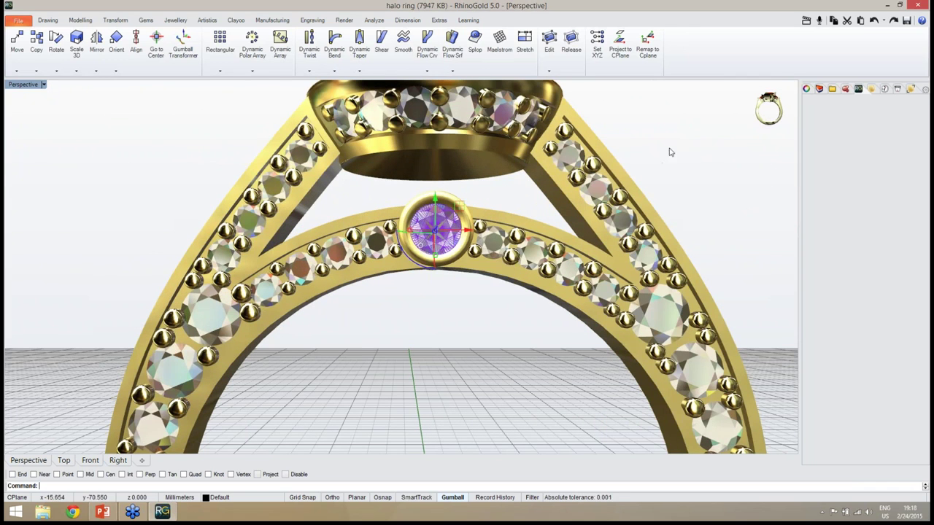
middle_click(708, 101)
left_click(711, 91)
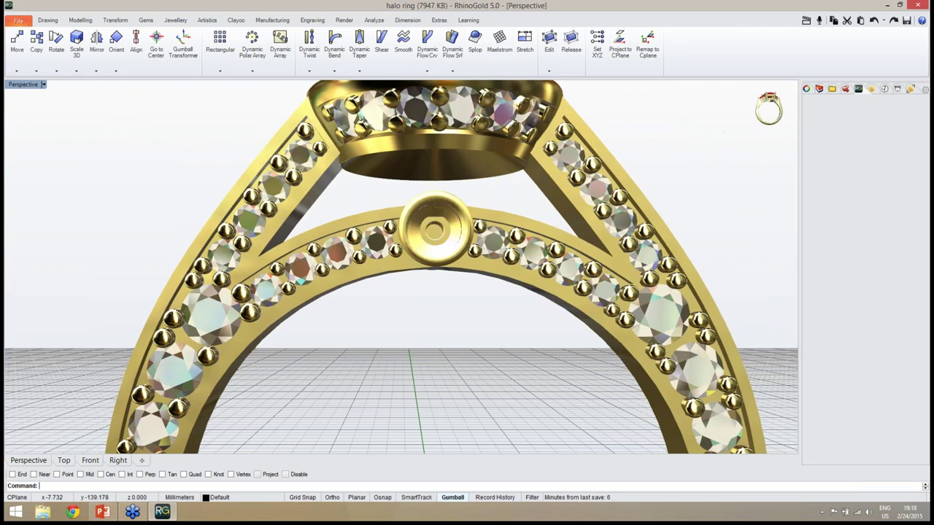
right_click_drag(409, 255, 461, 253)
scroll(461, 253, "up", 5)
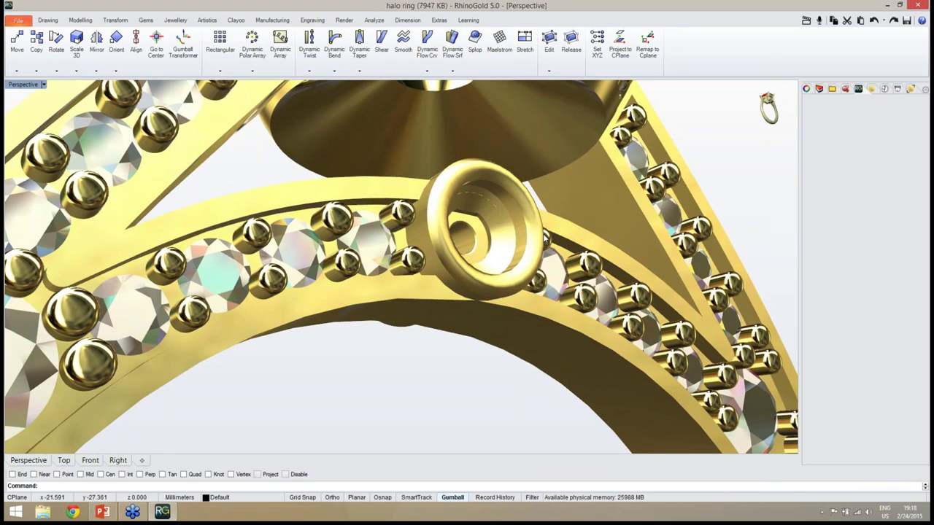
middle_click(773, 179)
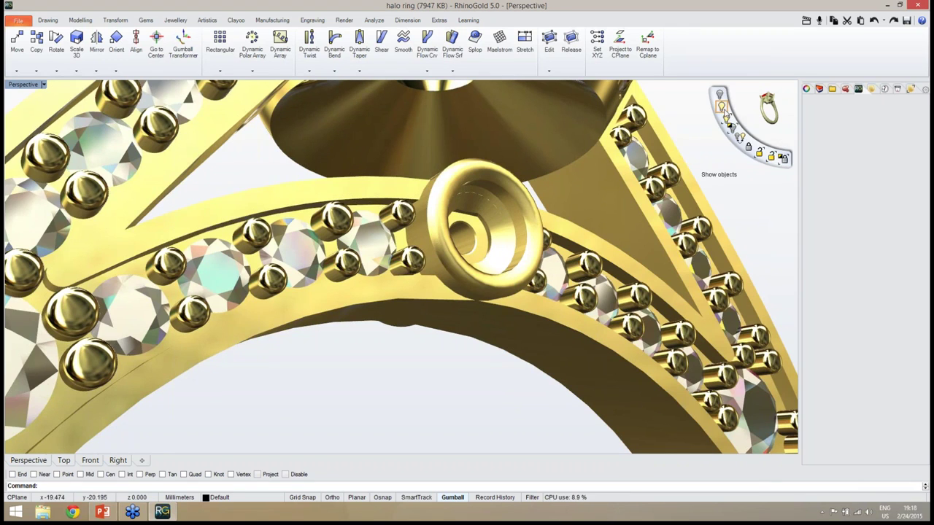
left_click(727, 114)
- Examine the complete ring, including the halo, shank branches and bezel, from the front, side and above
scroll(488, 232, "down", 11)
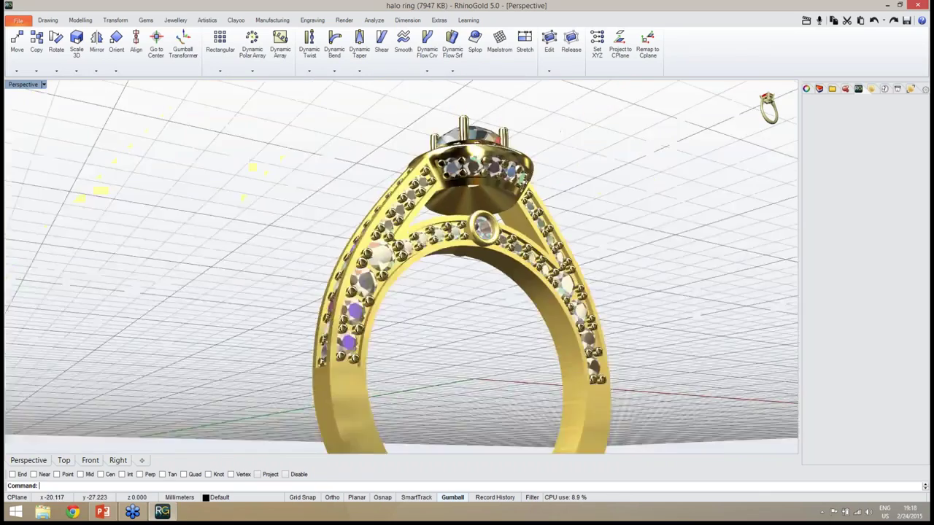
right_click_drag(488, 231, 392, 273)
scroll(423, 232, "down", 5)
scroll(445, 300, "up", 3)
right_click_drag(448, 283, 418, 280)
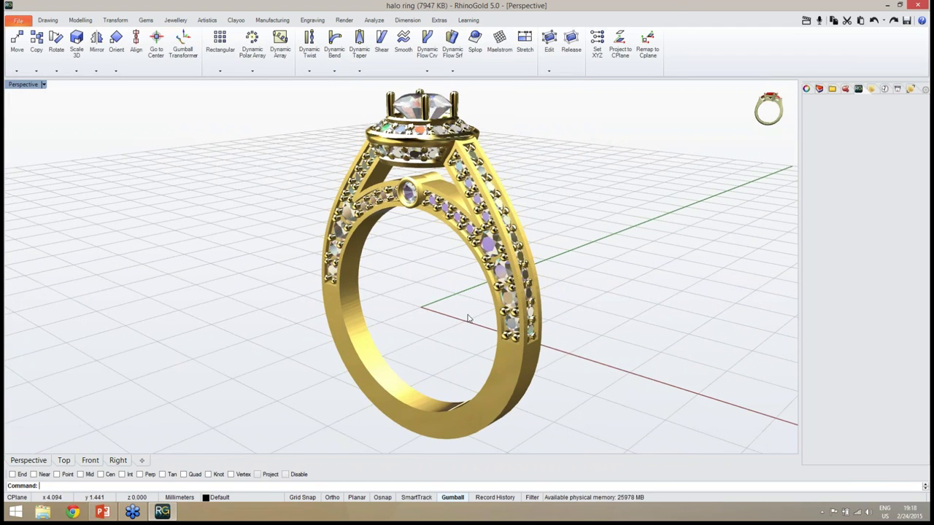
mouse_move(554, 246)
right_mouse_down()
mouse_move(477, 240)
mouse_move(565, 257)
right_mouse_up()
scroll(505, 146, "up", 5)
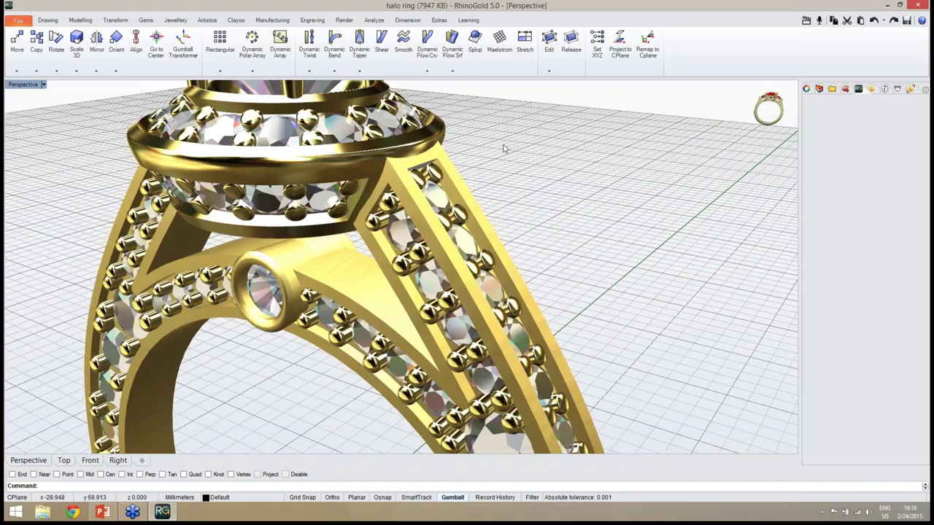
scroll(491, 181, "down", 5)
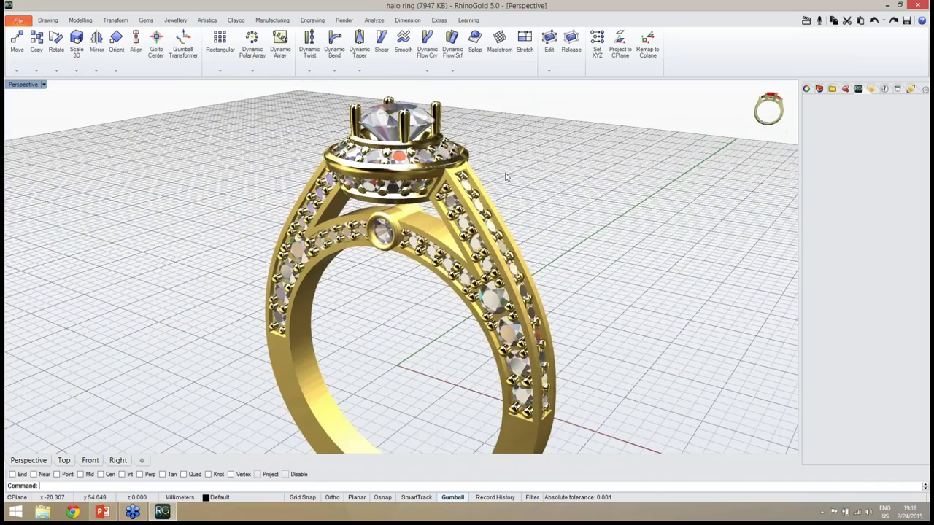
right_click_drag(506, 177, 530, 206)
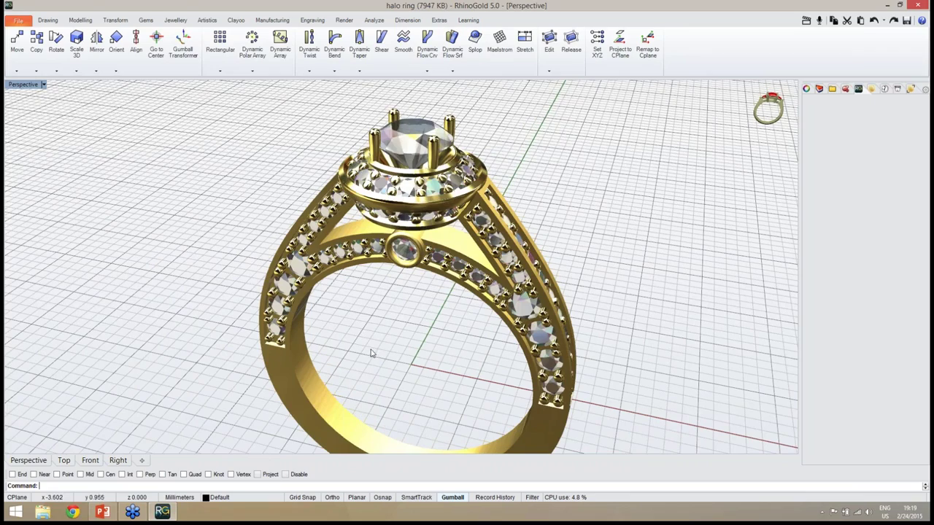
right_click_drag(371, 353, 443, 364)
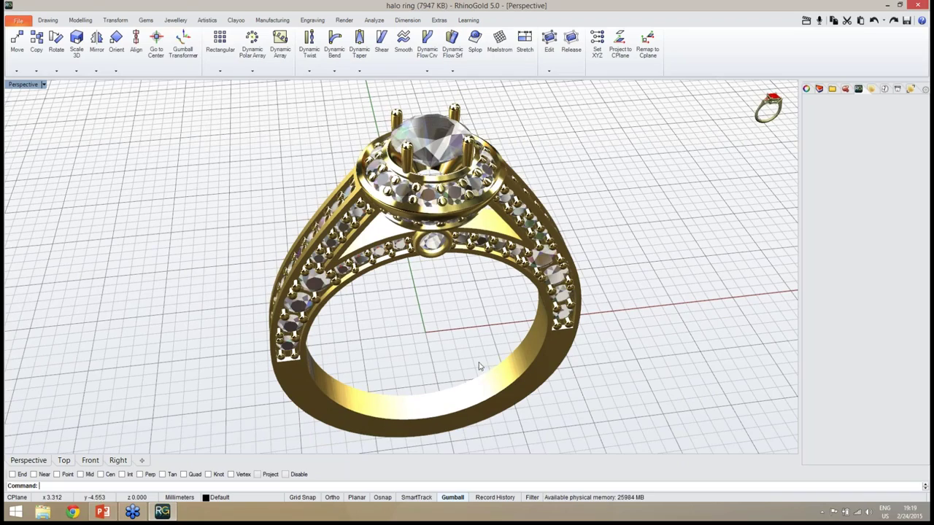
right_click_drag(478, 371, 438, 356)
scroll(512, 273, "up", 6)
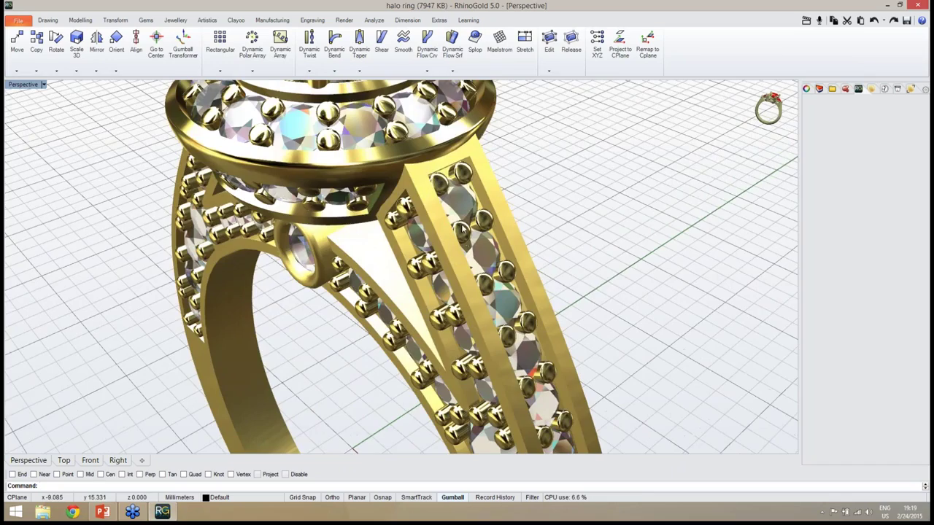
scroll(462, 229, "down", 5)
right_click_drag(463, 229, 481, 251)
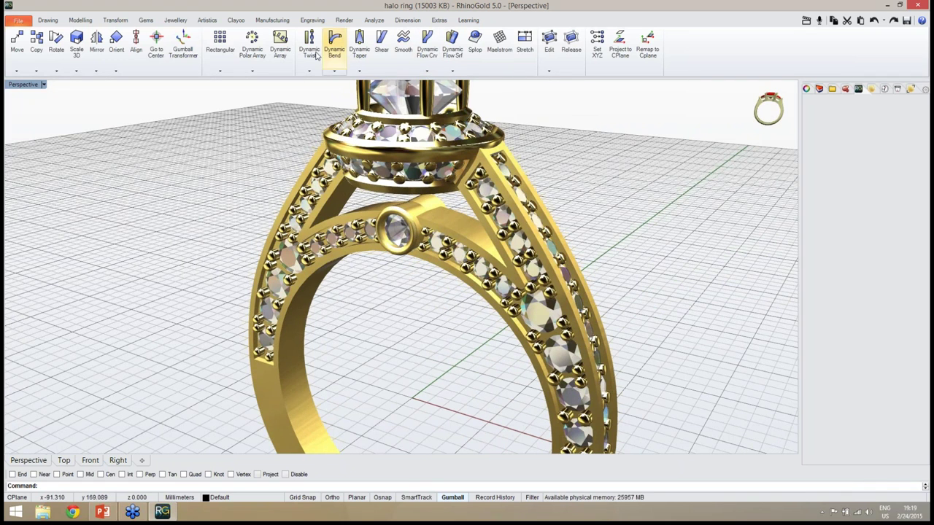
- Round the outer edges of the shank on both faces with a Variable Fillet of 0.2 mm radius
left_click(128, 21)
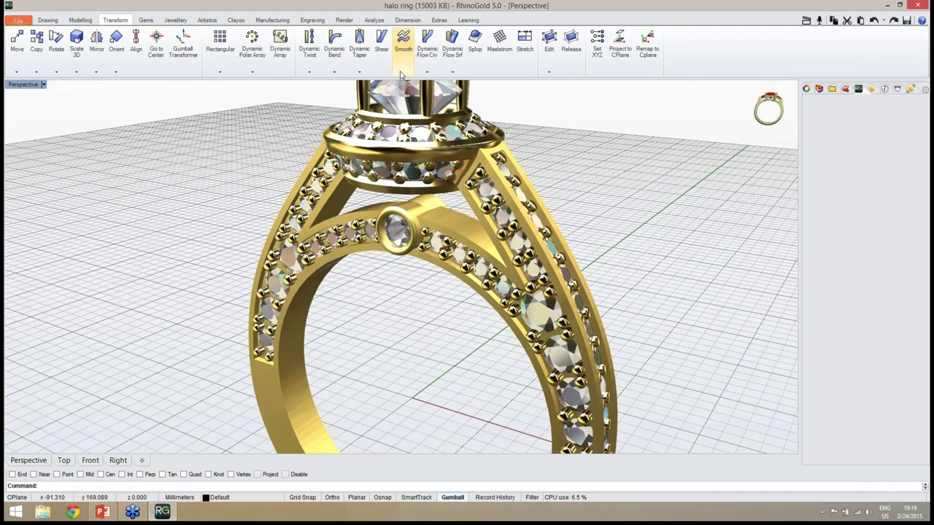
left_click(90, 20)
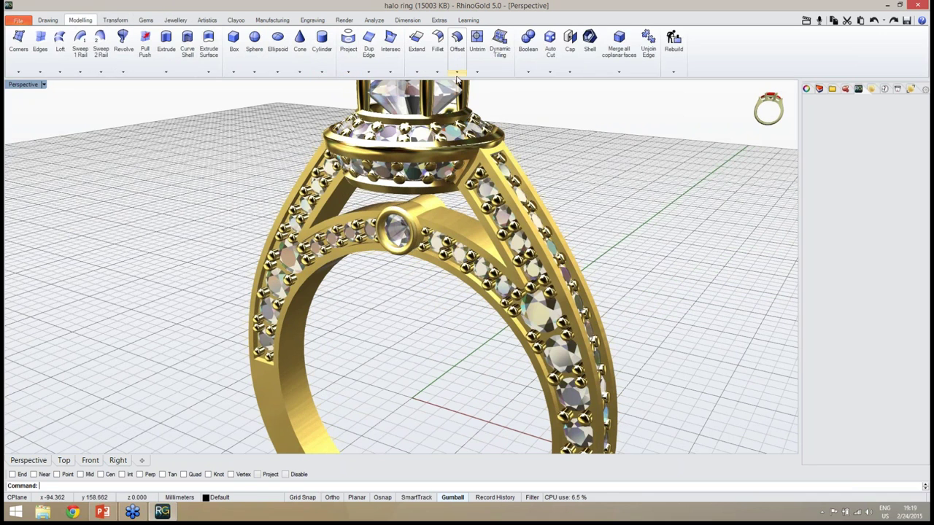
left_click(437, 72)
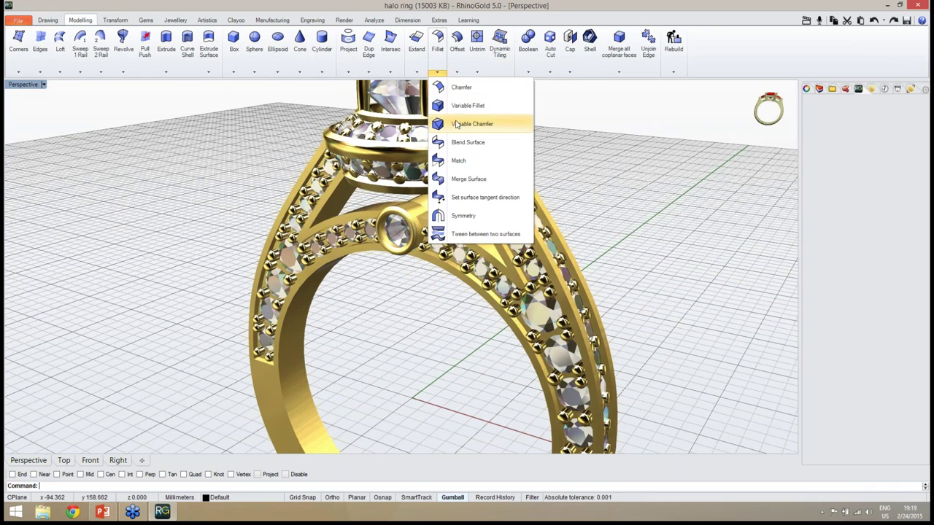
left_click(458, 109)
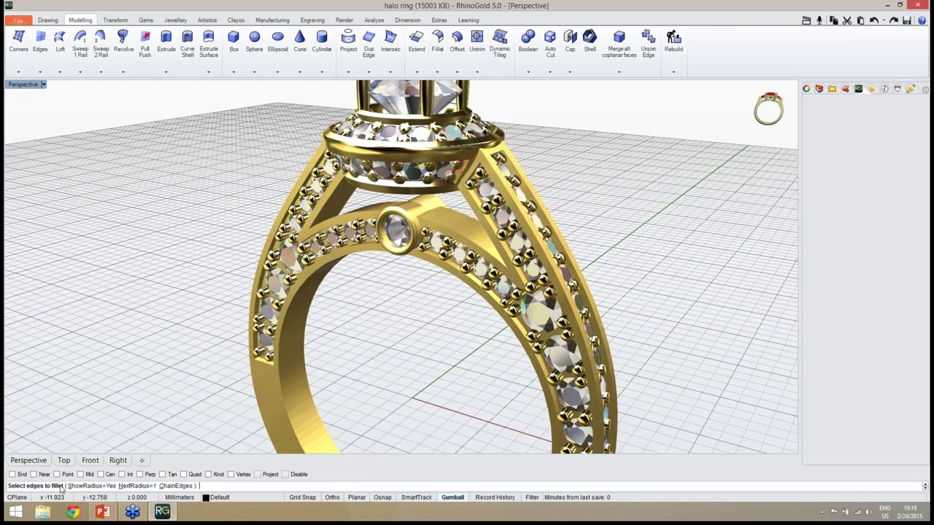
left_click(124, 488)
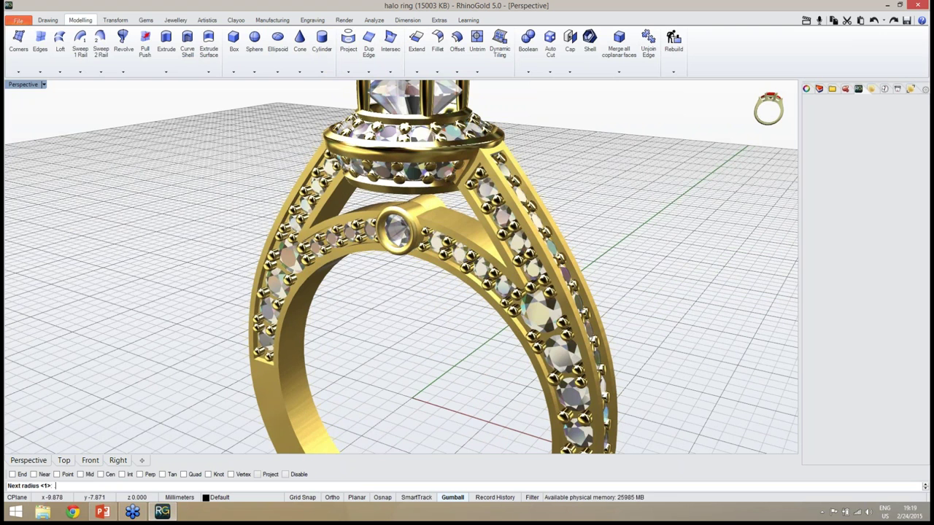
type(".2")
key("Return")
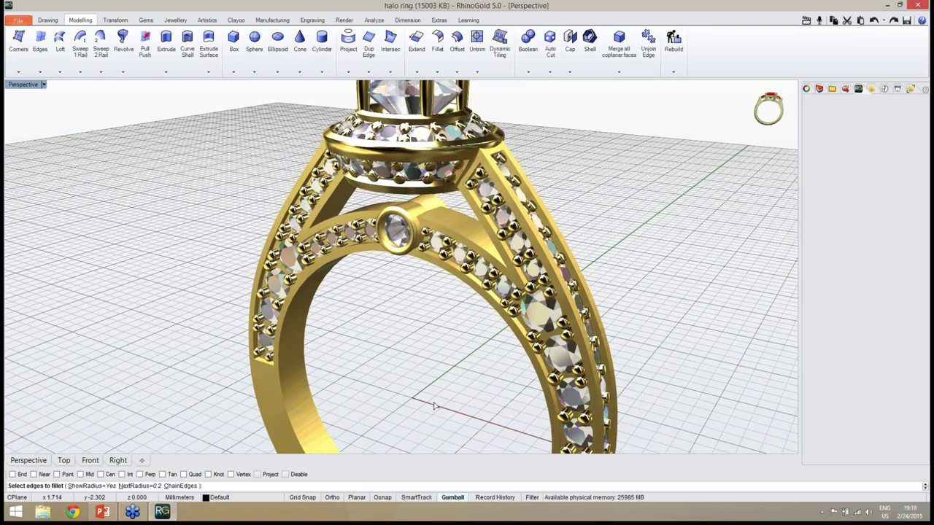
right_click_drag(439, 403, 431, 429)
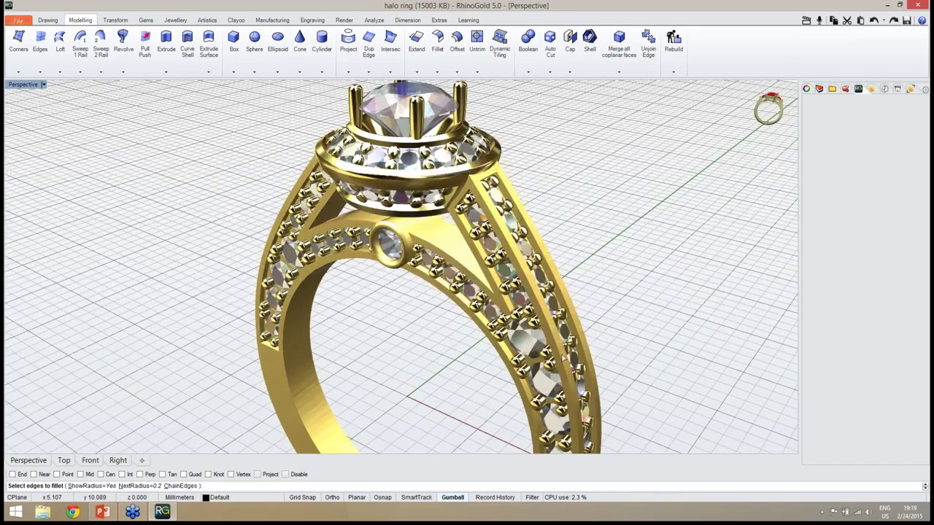
right_click_drag(563, 364, 639, 200)
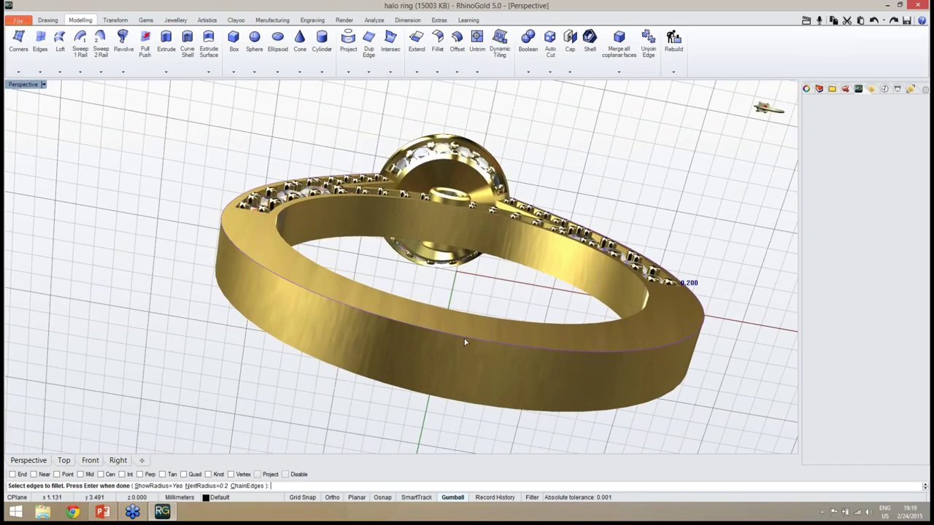
left_click(464, 339)
right_click_drag(464, 339, 173, 407)
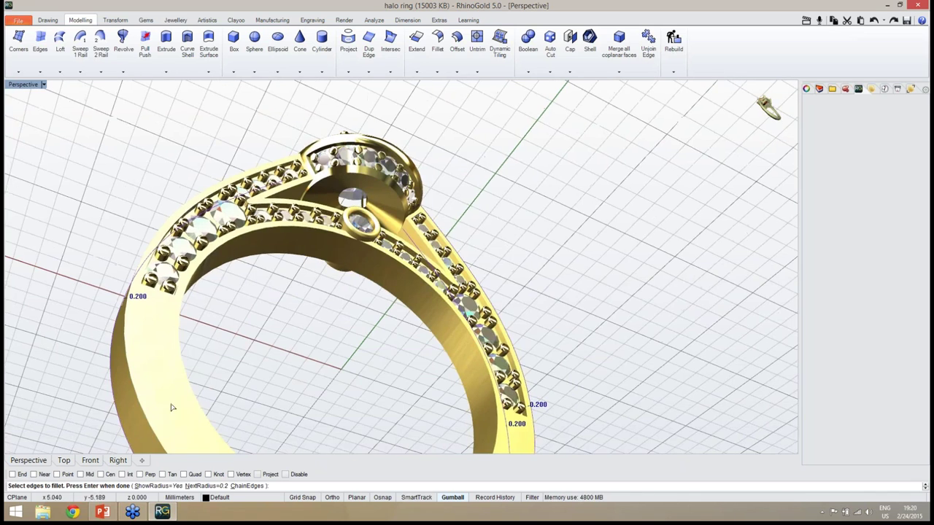
right_click_drag(383, 281, 363, 354)
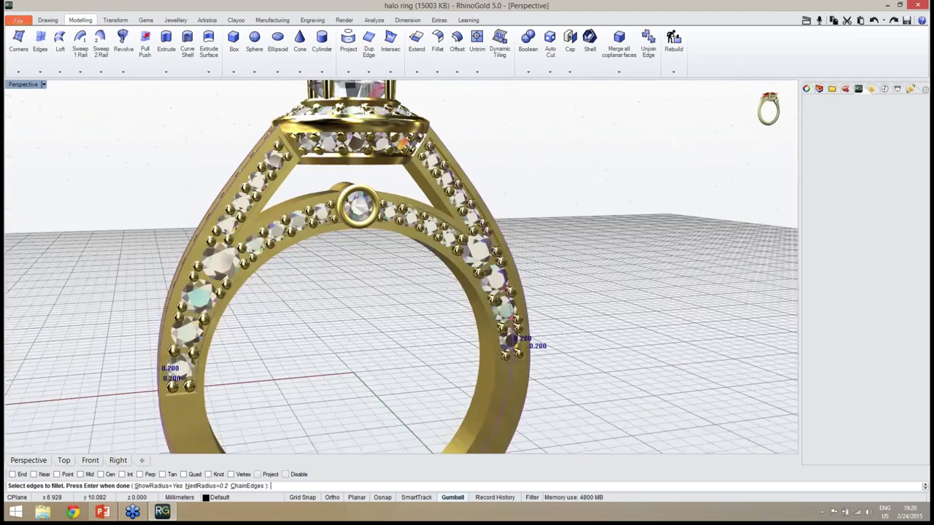
right_click(367, 332)
right_click_drag(356, 300, 380, 387)
right_click(323, 330)
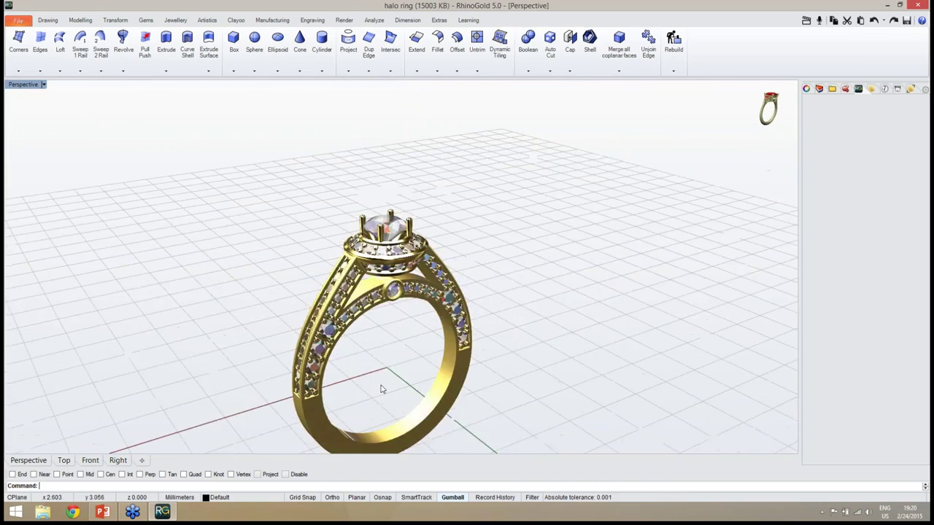
- Fillet the inner finger-hole edge of the shank with a 0.2 mm radius
scroll(380, 387, "up", 5)
right_click(415, 368)
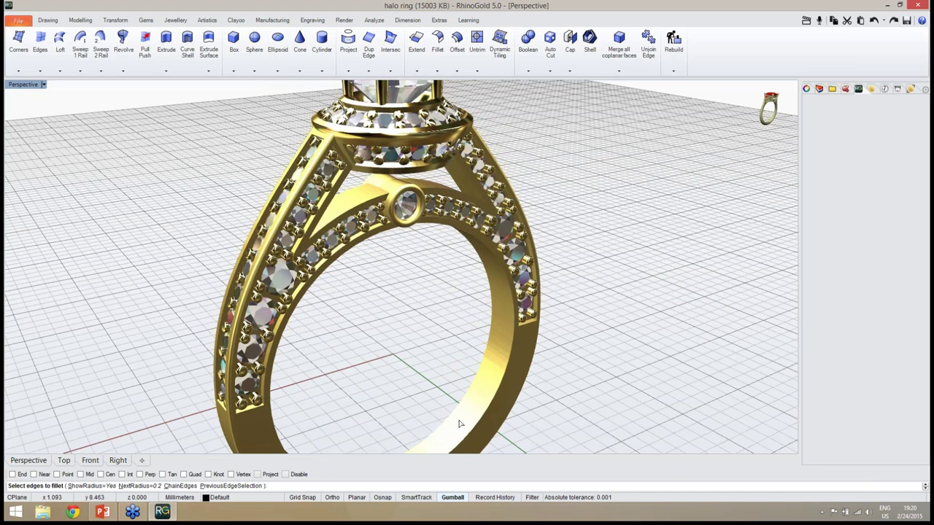
left_click(462, 418)
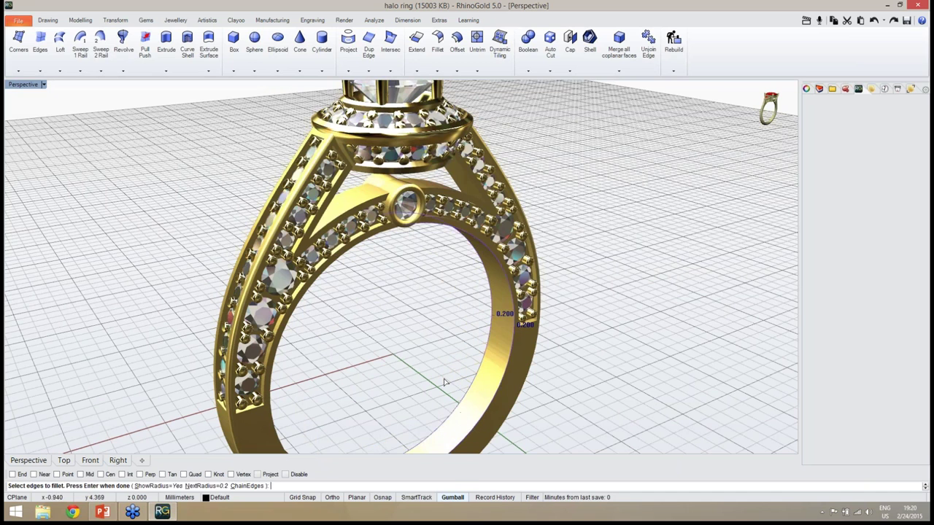
key("Return")
key("Return")
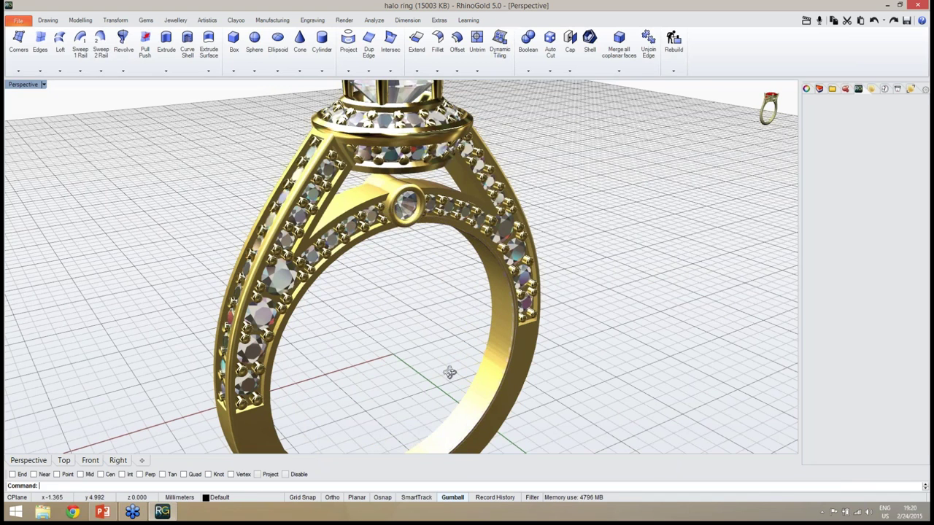
- Examine the shank's rounded edges, the bezel and the pave rows from below, from the front and from the side
right_click_drag(449, 373, 449, 314)
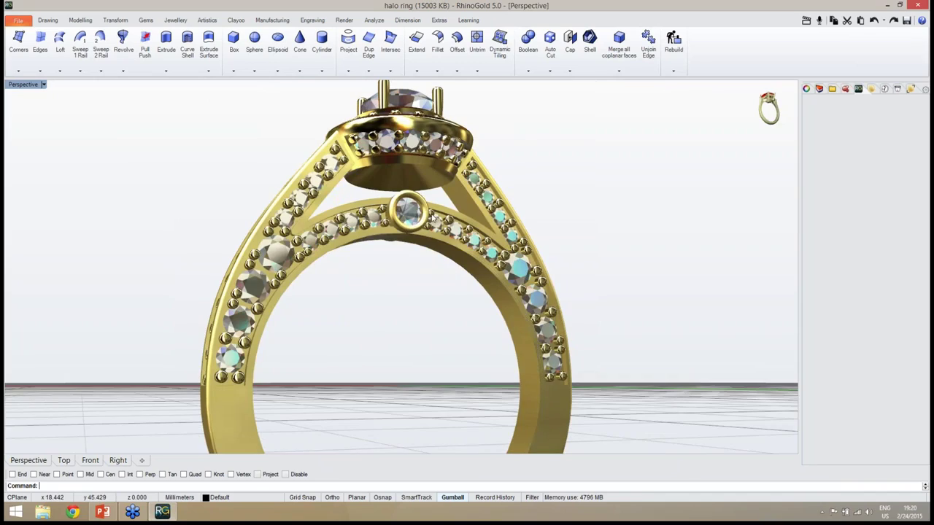
right_click_drag(432, 217, 462, 295)
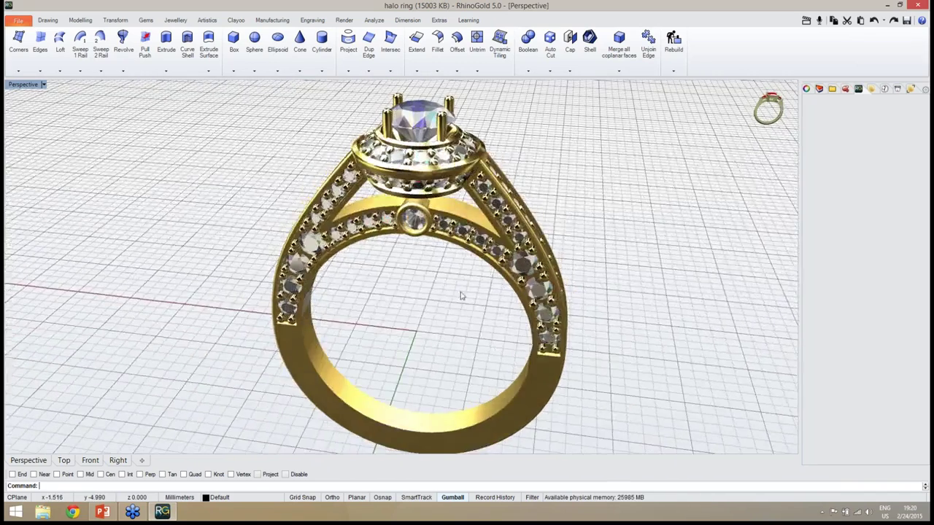
scroll(420, 233, "up", 5)
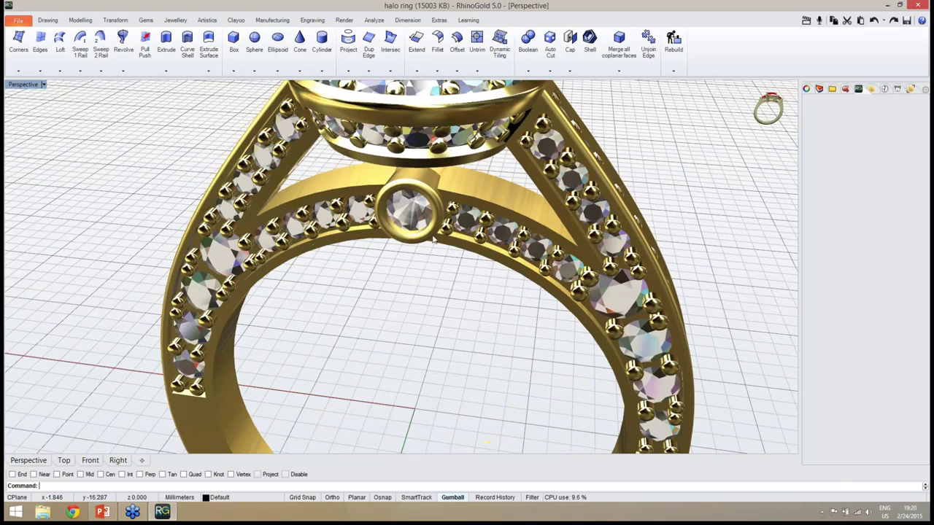
scroll(233, 299, "down", 3)
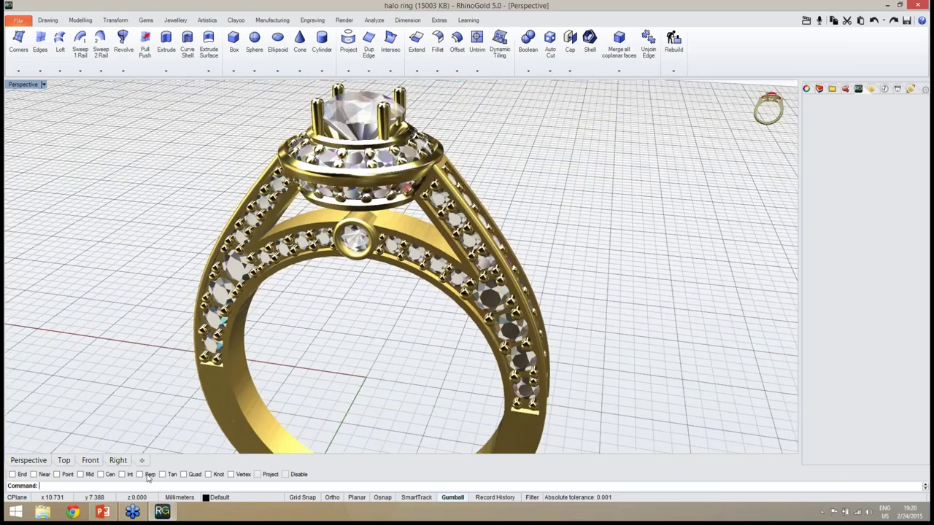
right_click_drag(348, 365, 450, 284)
scroll(399, 262, "up", 4)
scroll(470, 314, "up", 5)
scroll(444, 250, "up", 5)
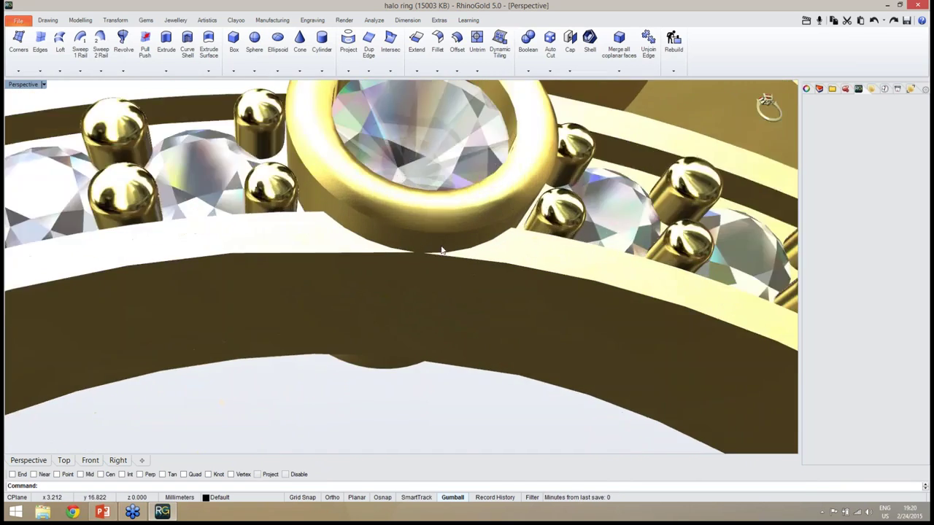
scroll(406, 261, "down", 6)
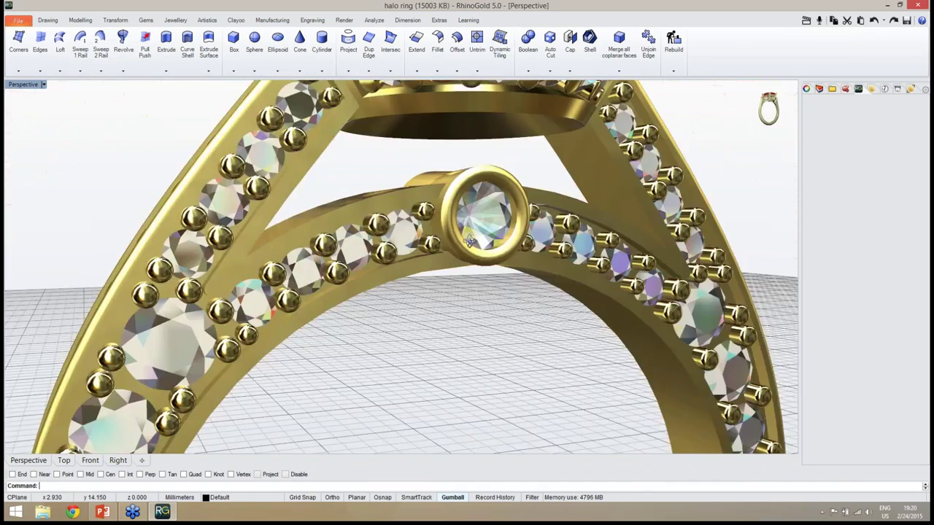
scroll(462, 169, "down", 7)
right_click_drag(455, 172, 286, 192)
scroll(462, 213, "up", 5)
scroll(423, 241, "down", 4)
scroll(286, 192, "up", 5)
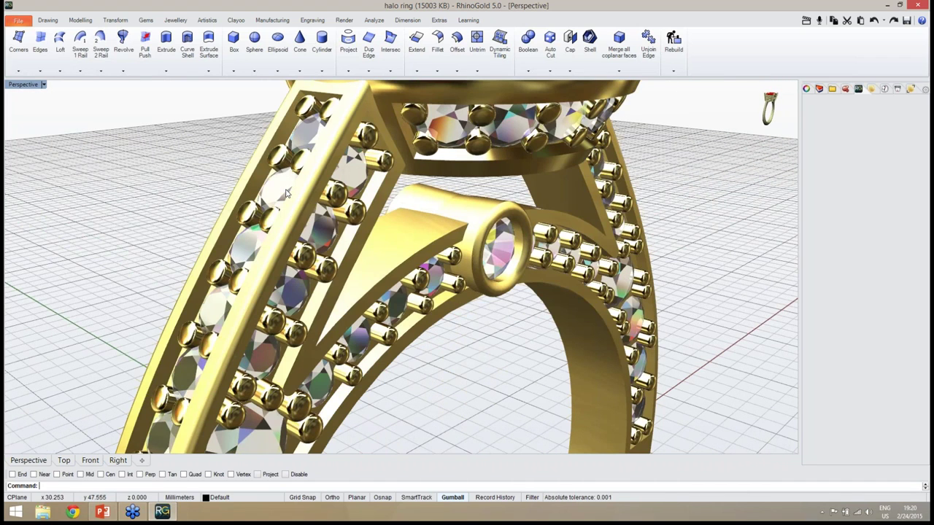
scroll(277, 242, "down", 4)
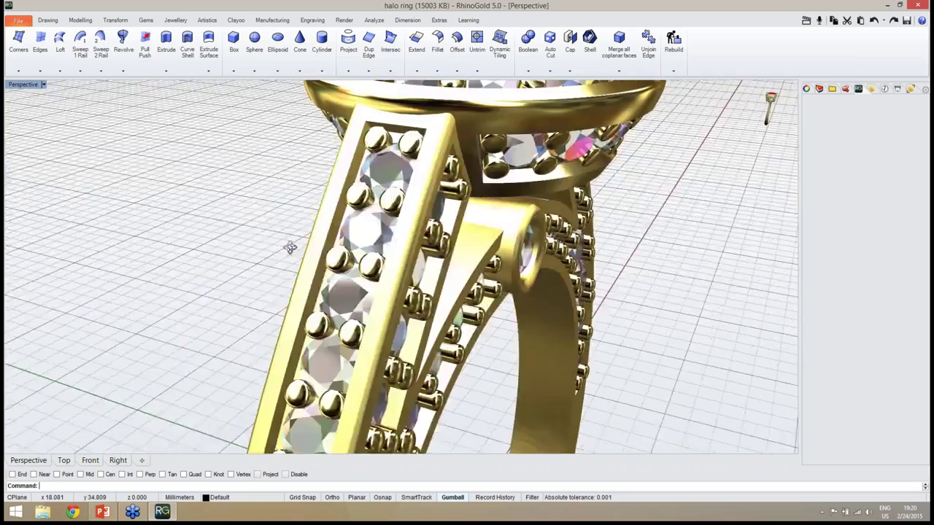
right_click_drag(292, 246, 325, 250)
scroll(259, 183, "up", 4)
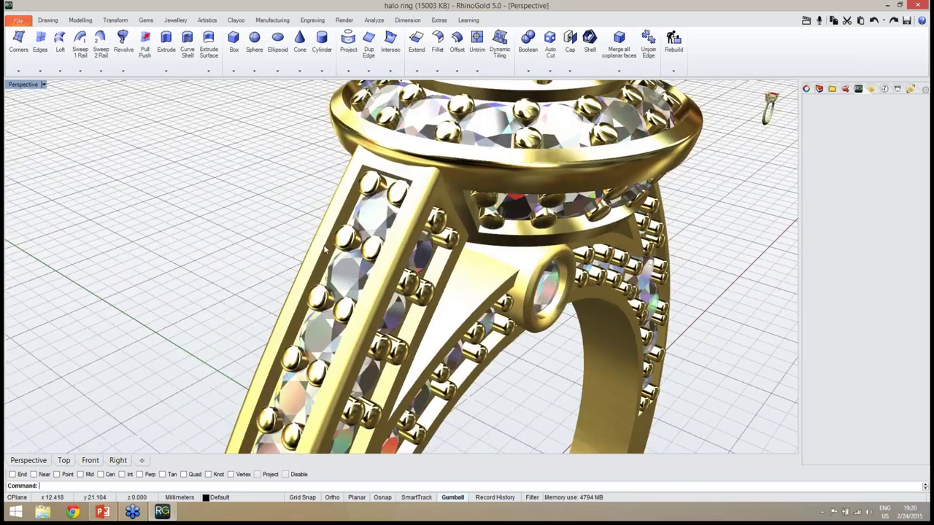
- Select the gem group along the outer faces of both shank branches and start Cutter Studio for it
left_click(337, 272)
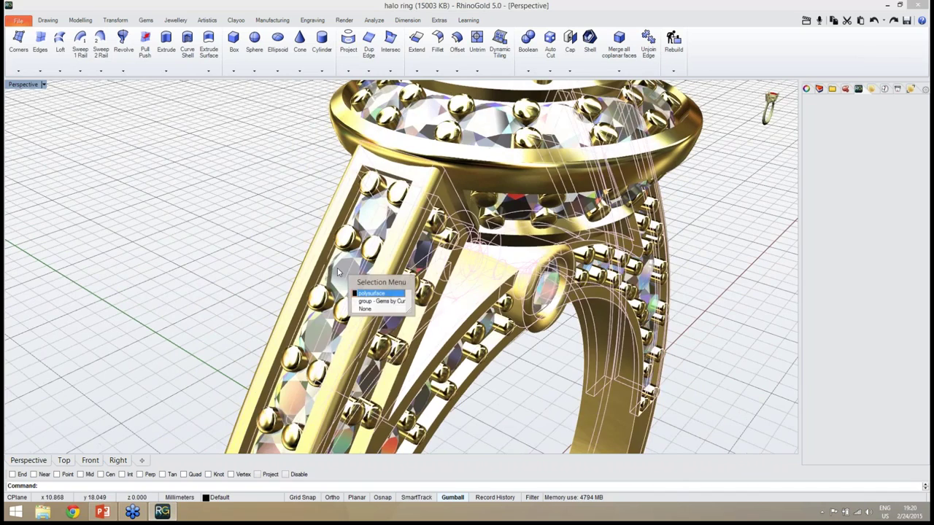
left_click(371, 301)
right_click_drag(370, 302, 442, 293)
scroll(442, 294, "down", 2)
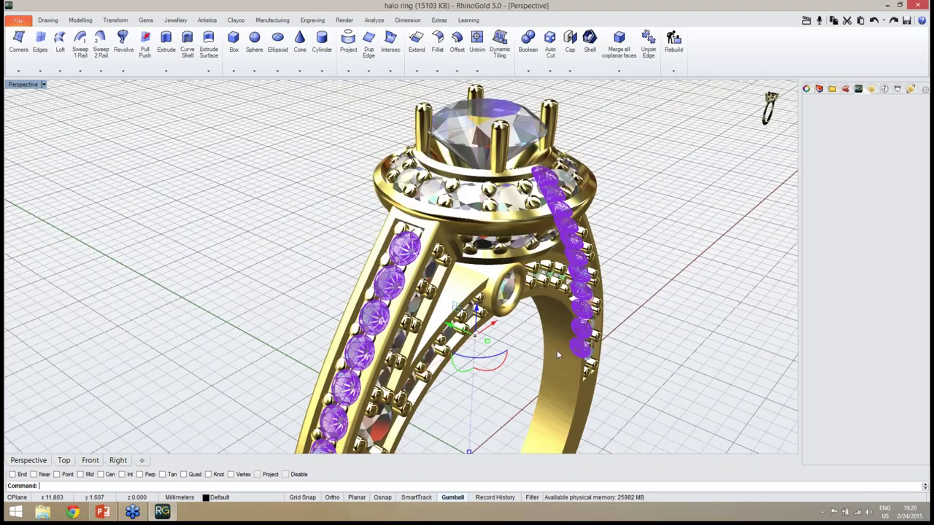
right_click_drag(557, 350, 373, 321)
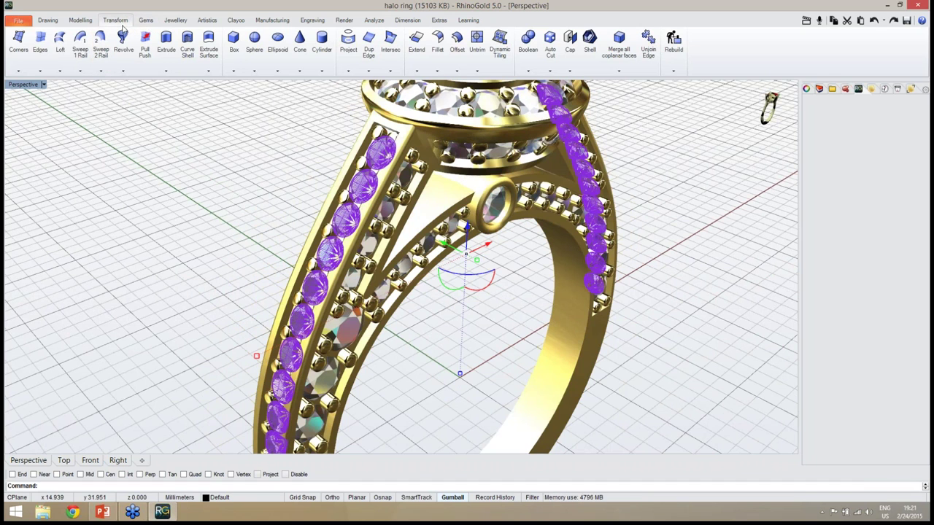
left_click(175, 20)
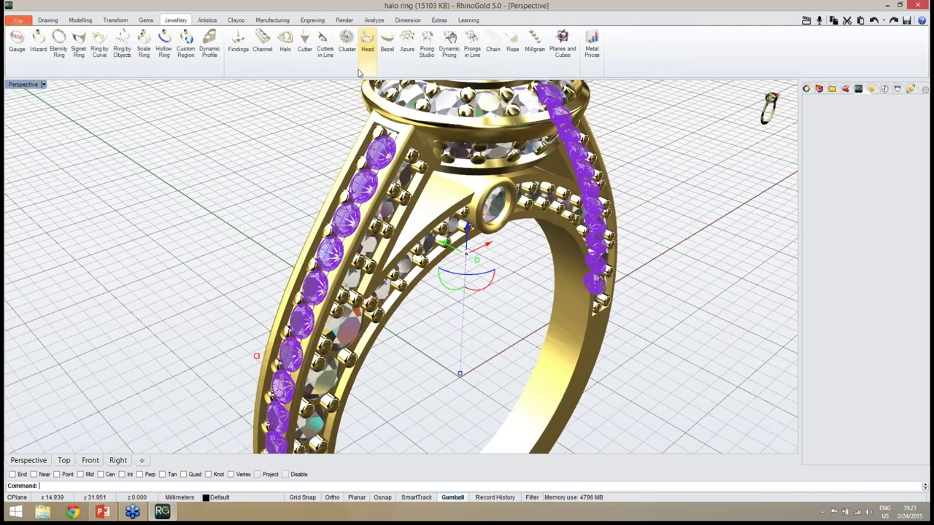
left_click(304, 58)
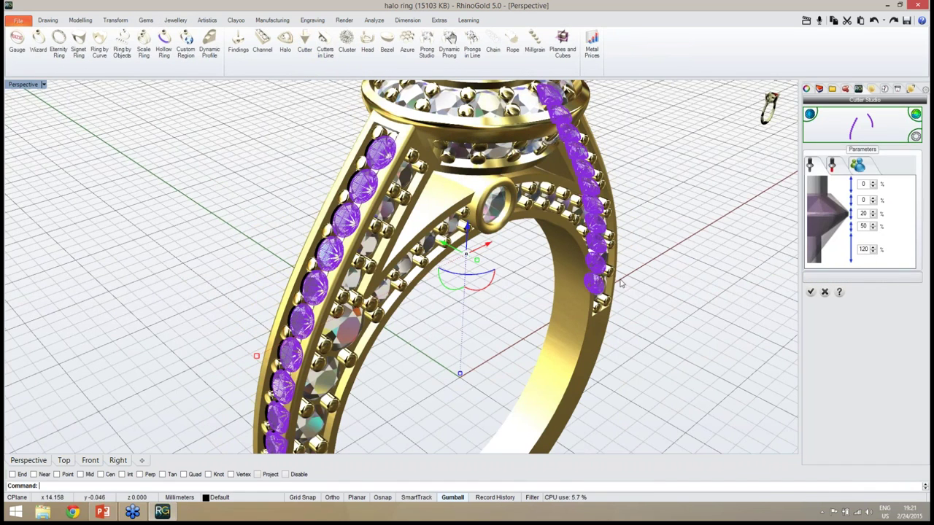
- Switch the Perspective view to wireframe display and examine the cutter previews behind the outer shank gems
right_click_drag(622, 283, 605, 286)
right_click_drag(536, 299, 581, 297)
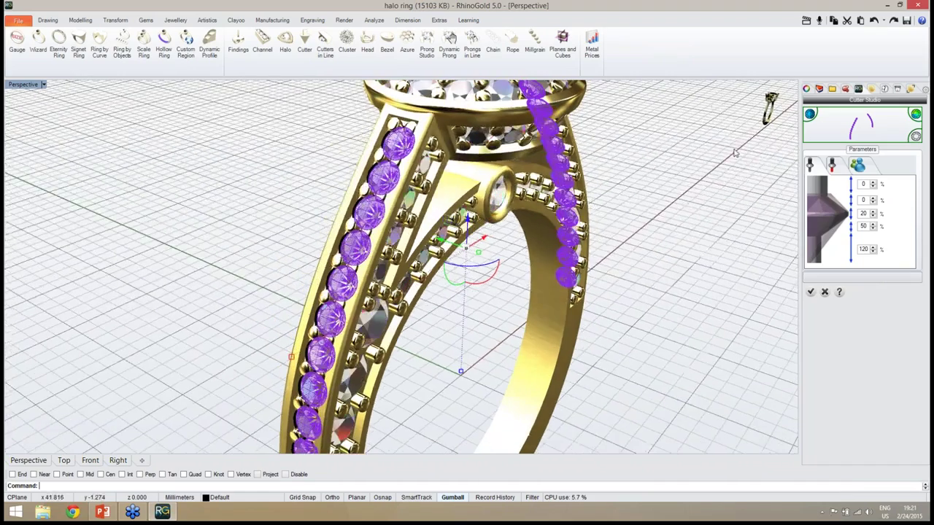
left_click(722, 110)
right_click_drag(642, 139, 533, 149)
left_click(330, 151)
scroll(355, 154, "up", 2)
scroll(355, 154, "up", 5)
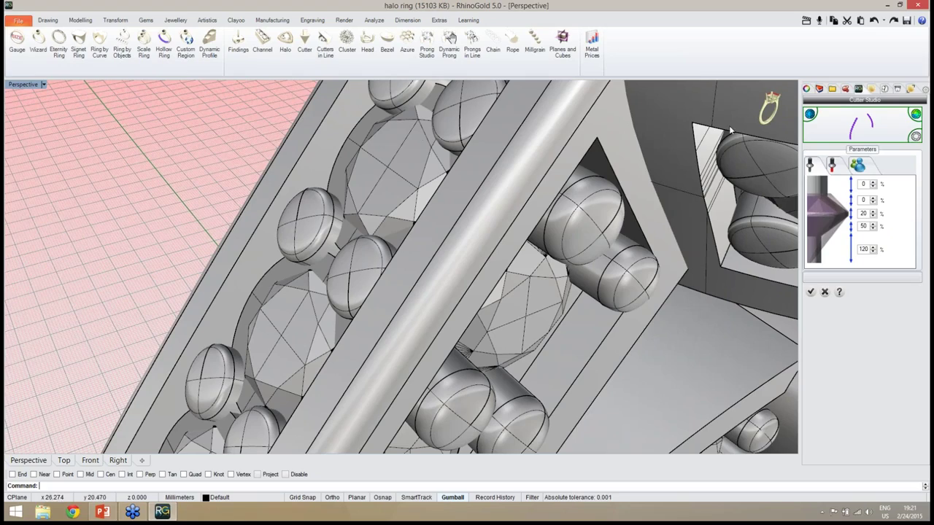
mouse_move(726, 121)
left_click(719, 94)
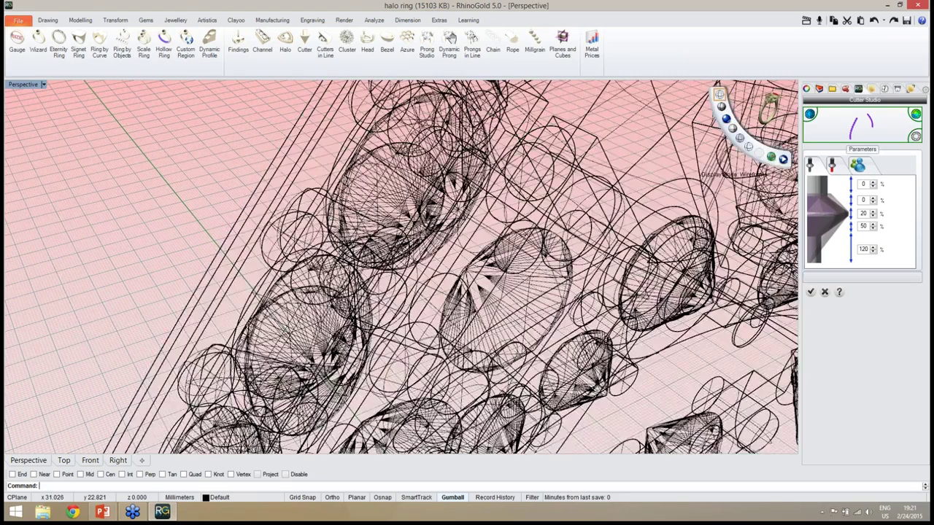
right_click_drag(504, 171, 422, 94)
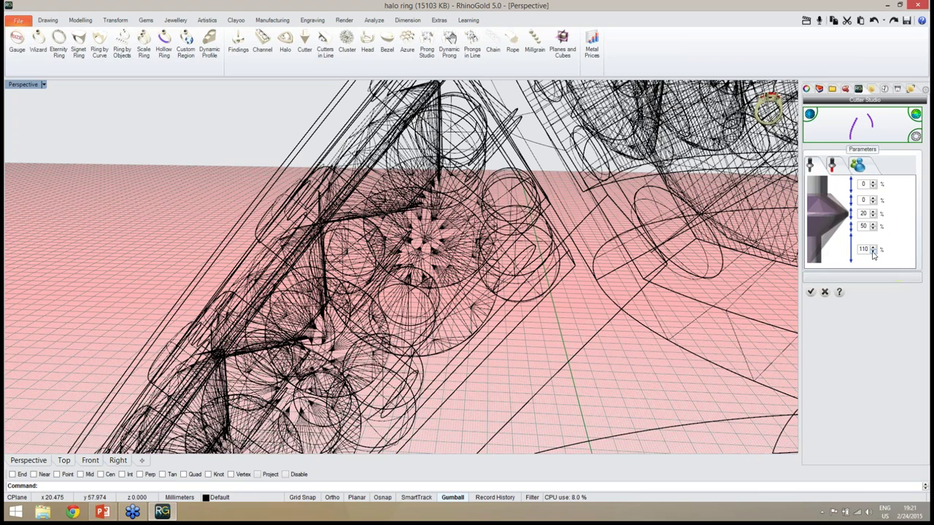
- Set the bottom length of the gem cutters to 30 % and create the cutters
left_click(873, 252)
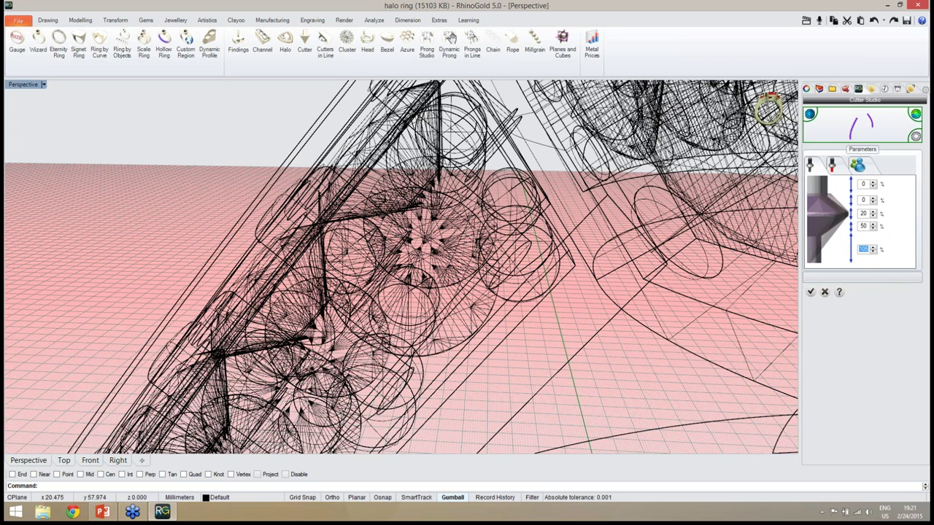
type("30")
right_click_drag(563, 273, 536, 296)
right_click_drag(478, 244, 447, 225)
scroll(446, 223, "up", 5)
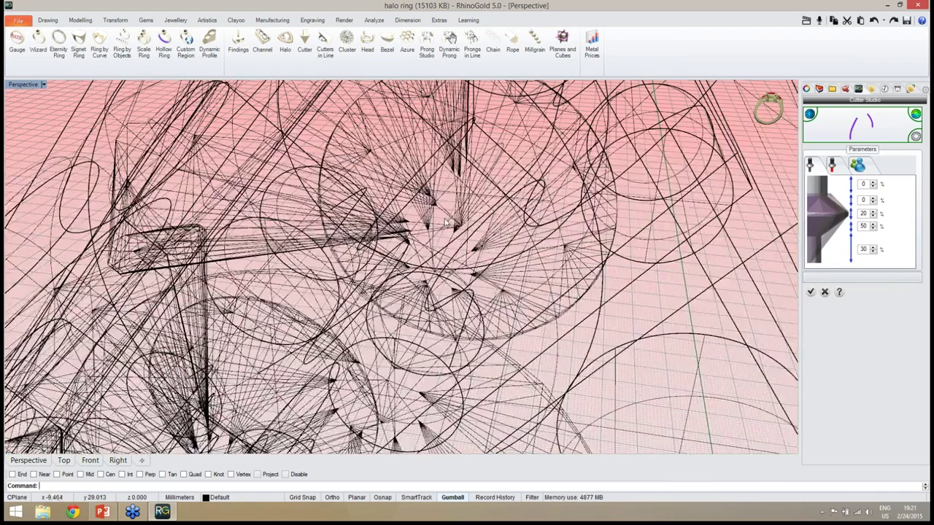
left_click(836, 168)
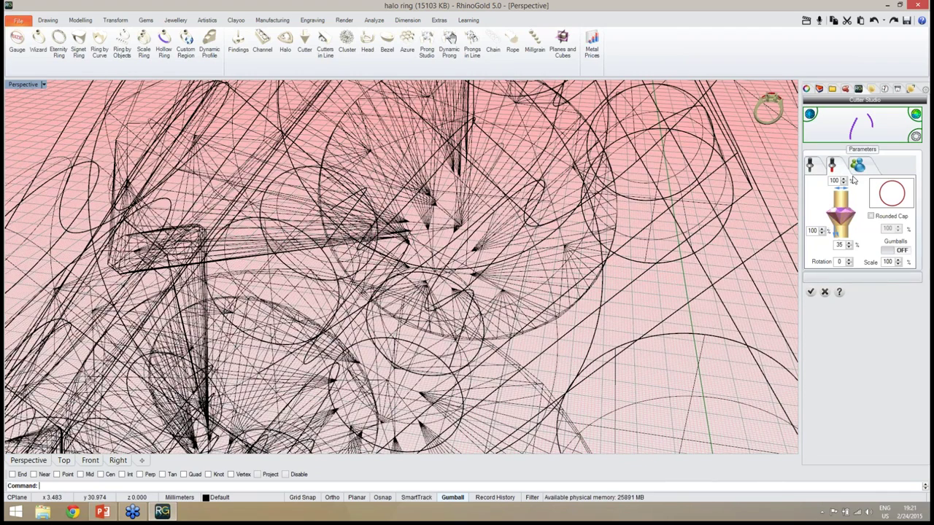
left_click(809, 292)
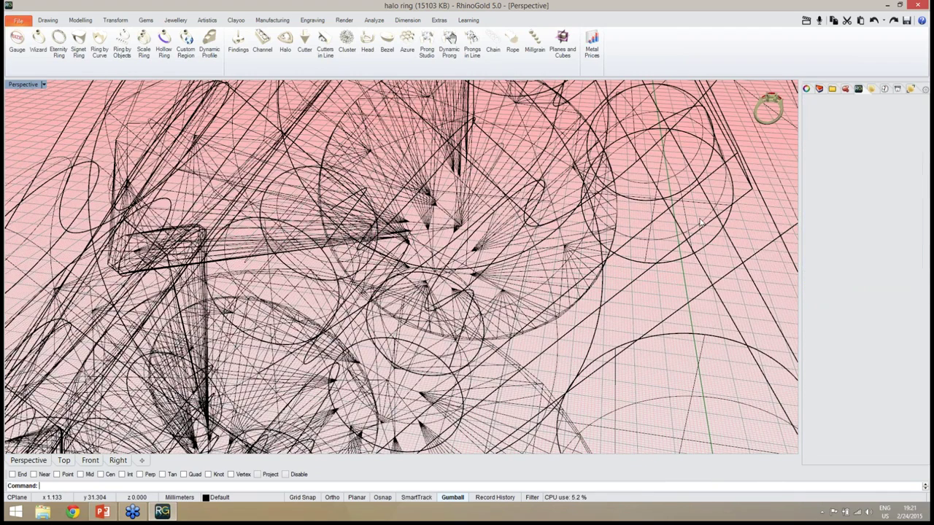
- Return the Perspective view to rendered display and examine the new cutters around the outer gems of both shank branches
mouse_move(720, 103)
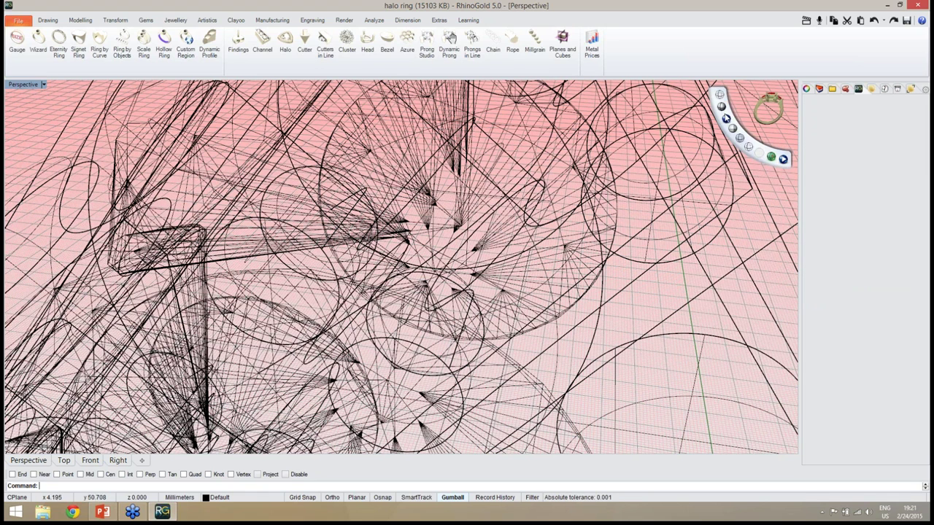
left_click(721, 108)
scroll(534, 214, "down", 10)
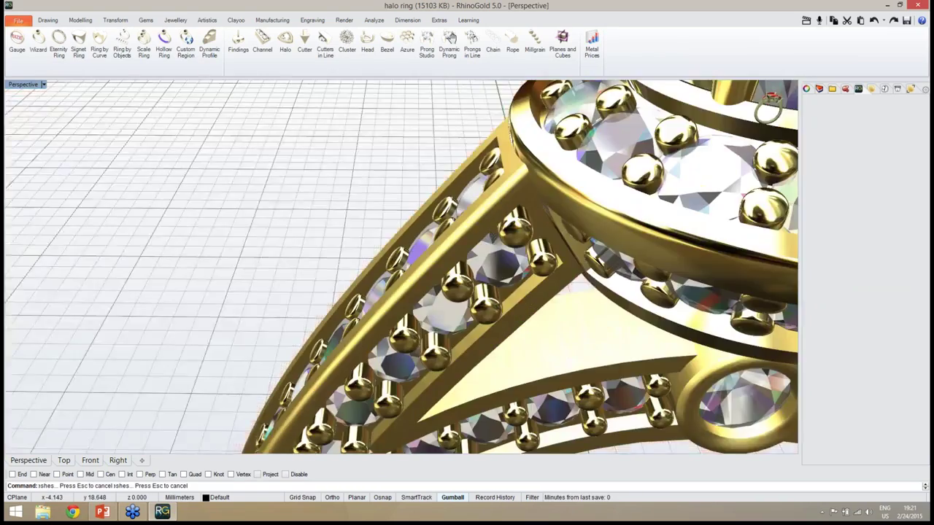
right_click_drag(491, 224, 538, 255)
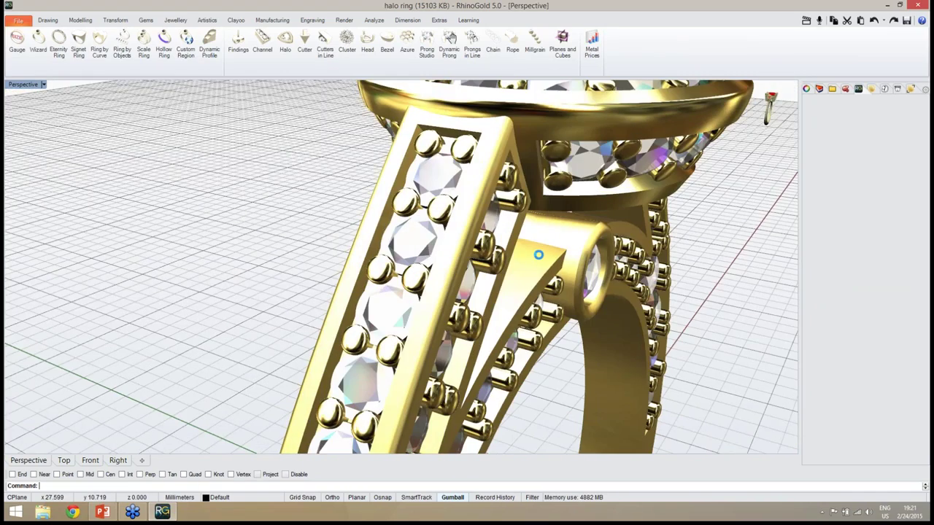
right_click_drag(447, 194, 511, 223)
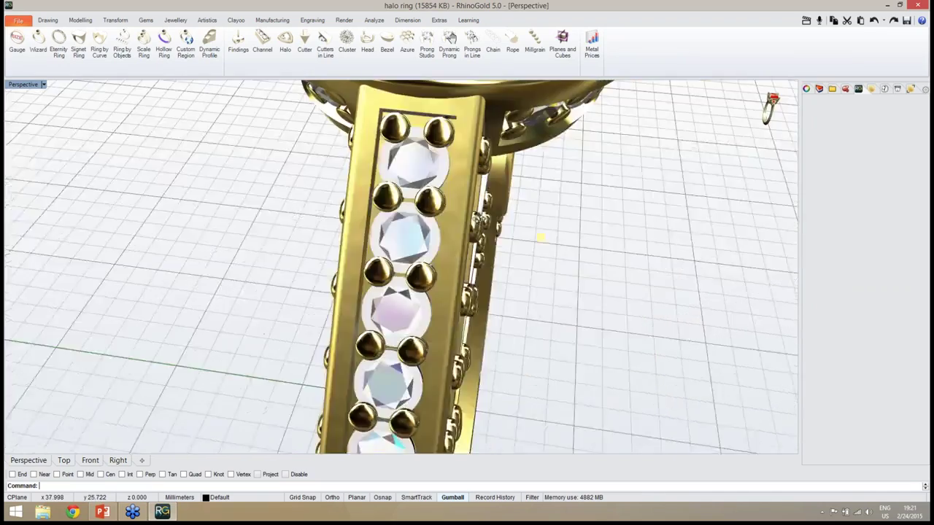
scroll(412, 146, "up", 7)
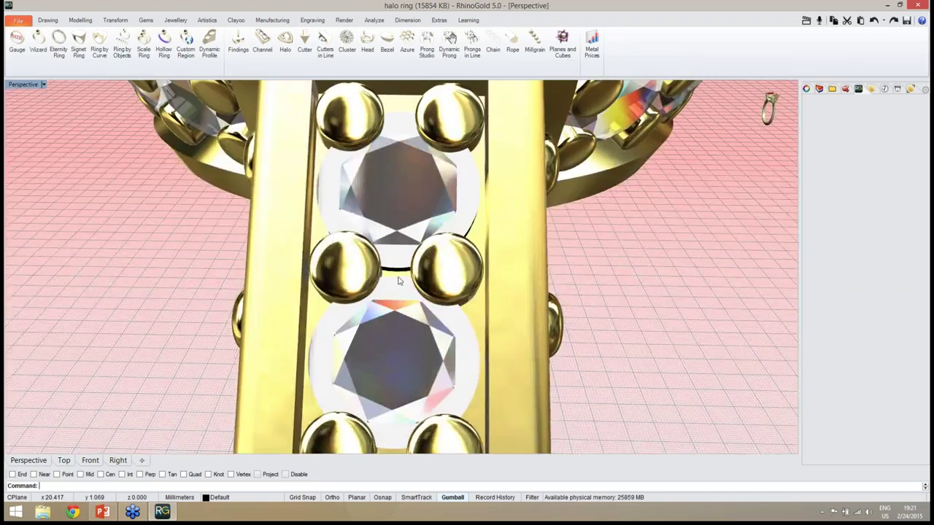
scroll(379, 356, "down", 5)
right_click_drag(374, 353, 212, 239)
scroll(313, 255, "down", 3)
scroll(263, 231, "up", 5)
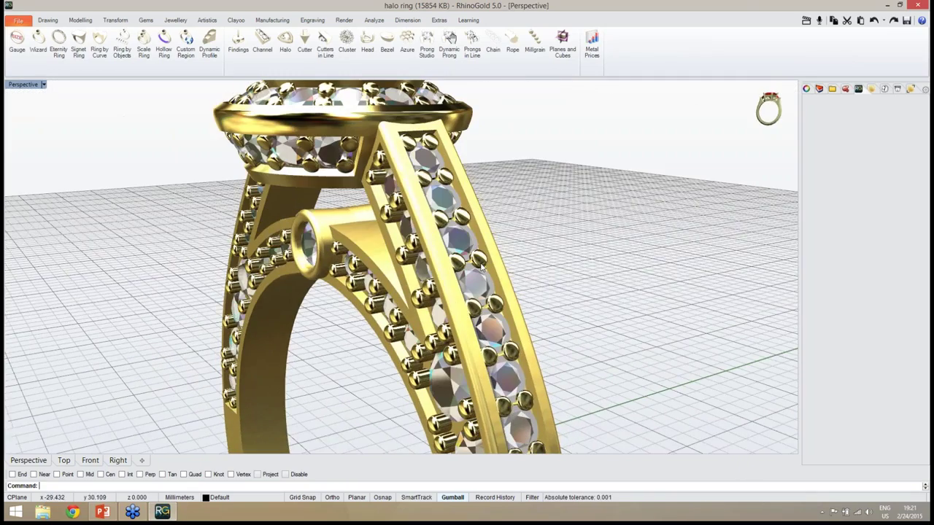
- Start a Boolean difference and choose the ring shank as the body to cut from
left_click(90, 21)
left_click(526, 37)
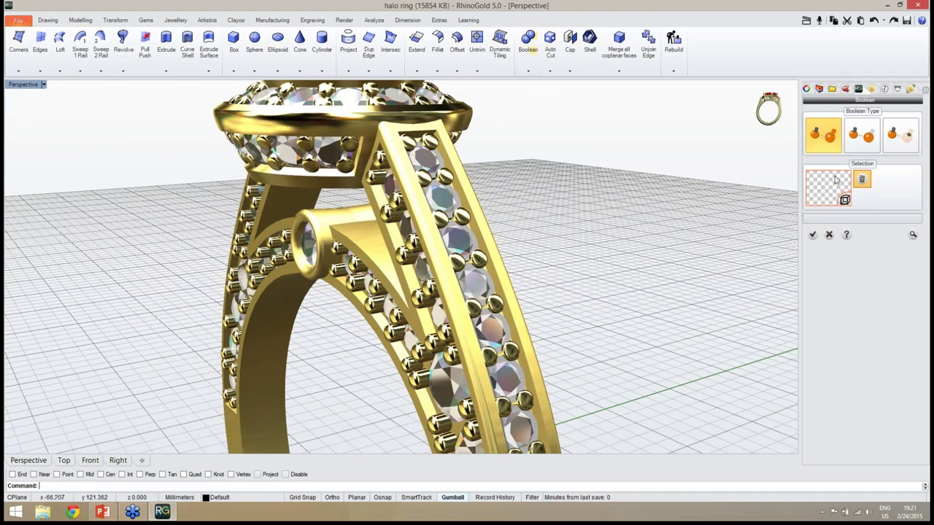
left_click(868, 143)
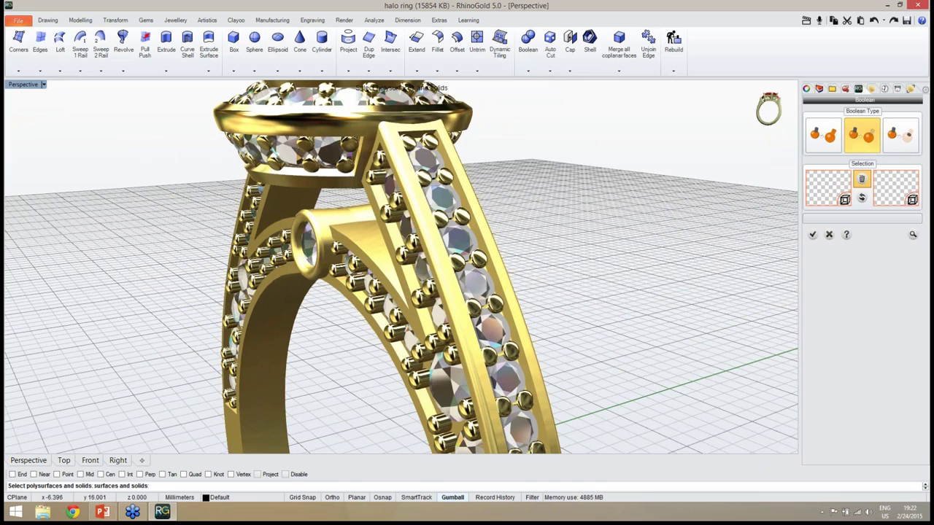
left_click(533, 373)
key("Return")
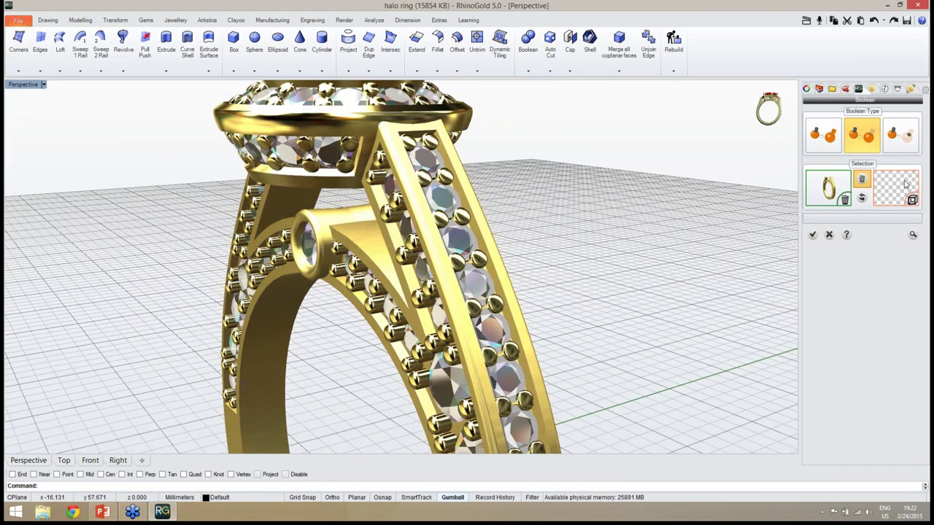
- Try to subtract the cutters under the outer-face gems from the shank, previewing the Boolean difference before applying it
scroll(486, 263, "up", 8)
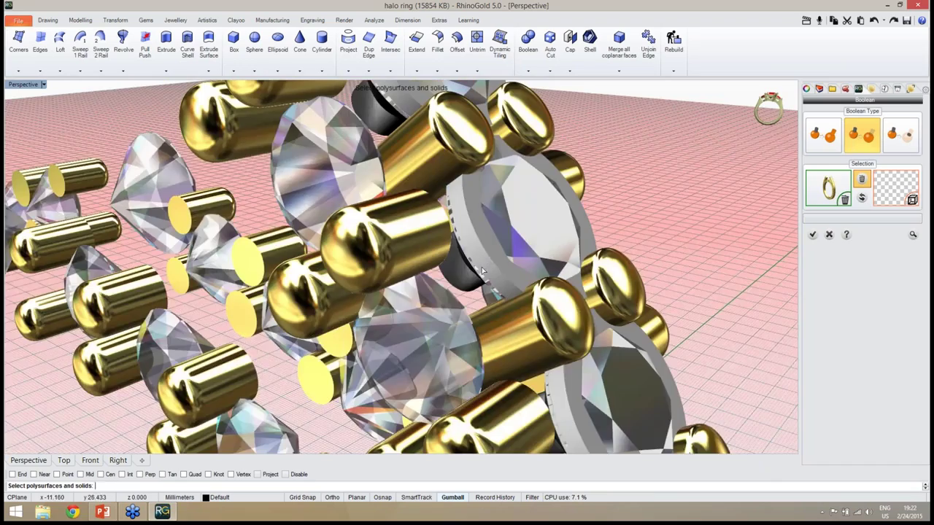
left_click(485, 260)
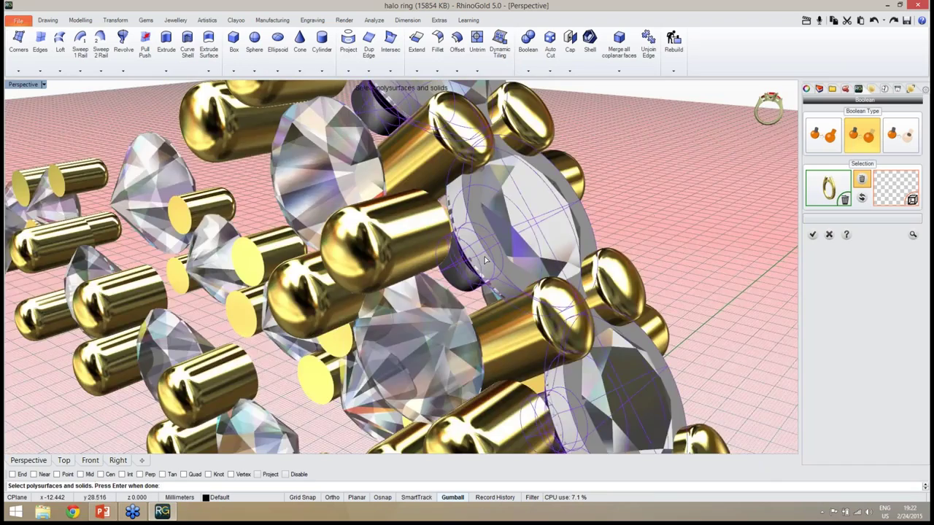
scroll(485, 260, "down", 10)
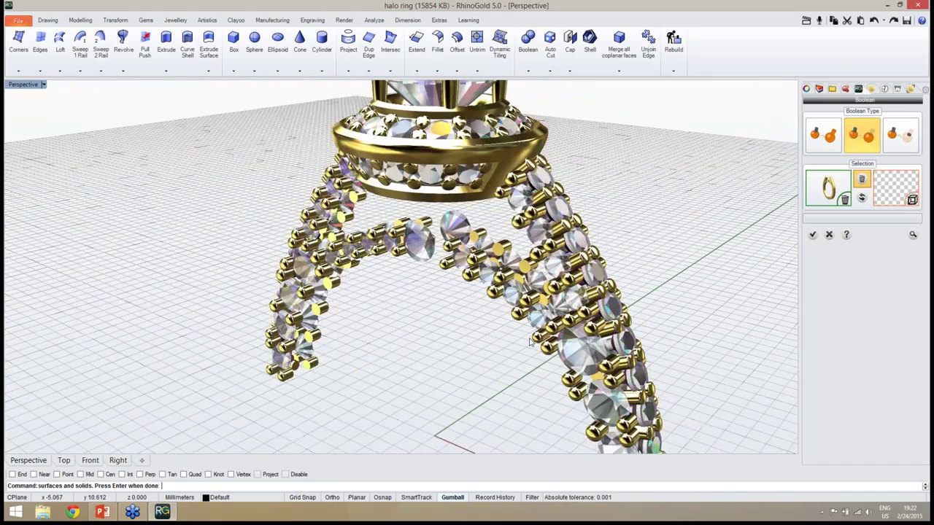
key("Return")
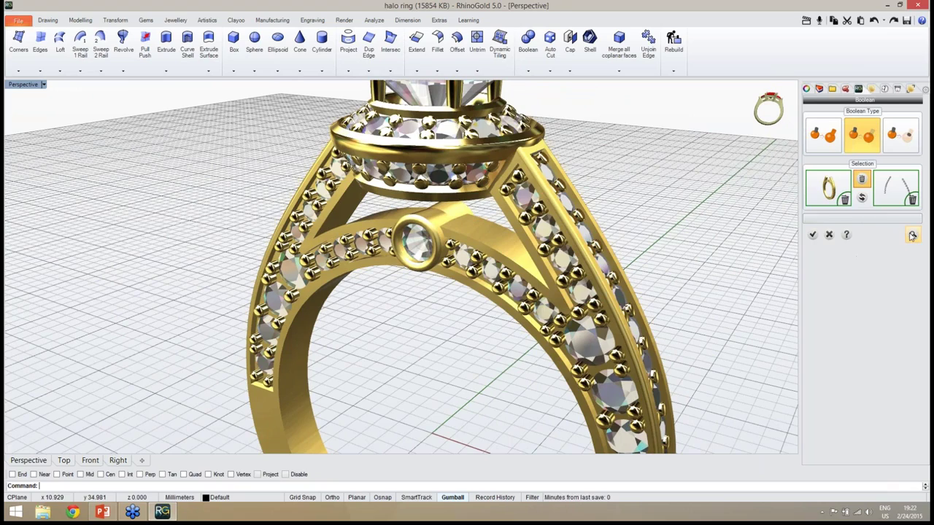
left_click(913, 235)
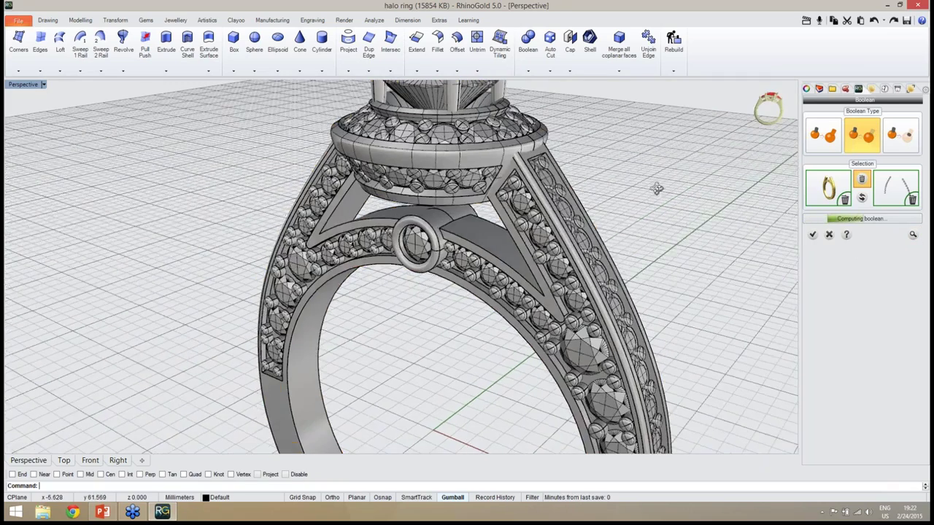
right_click_drag(656, 189, 605, 229)
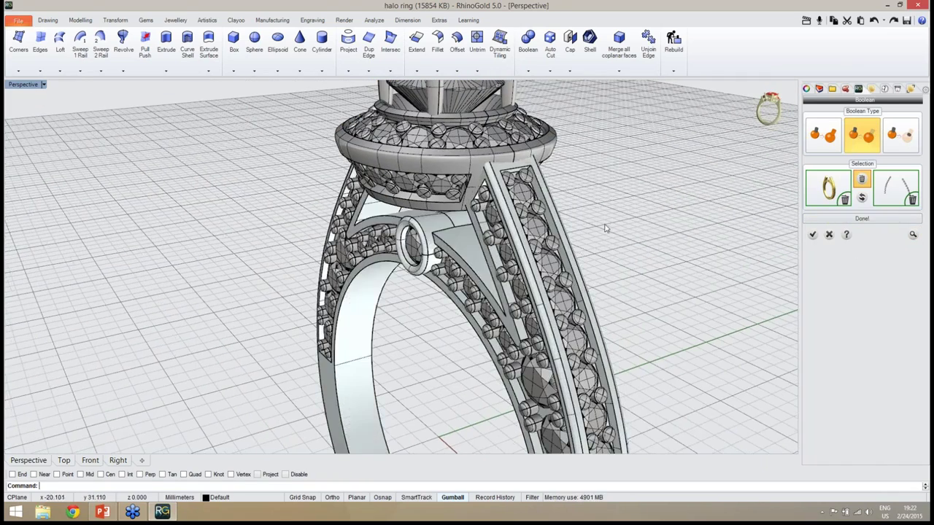
left_click(813, 235)
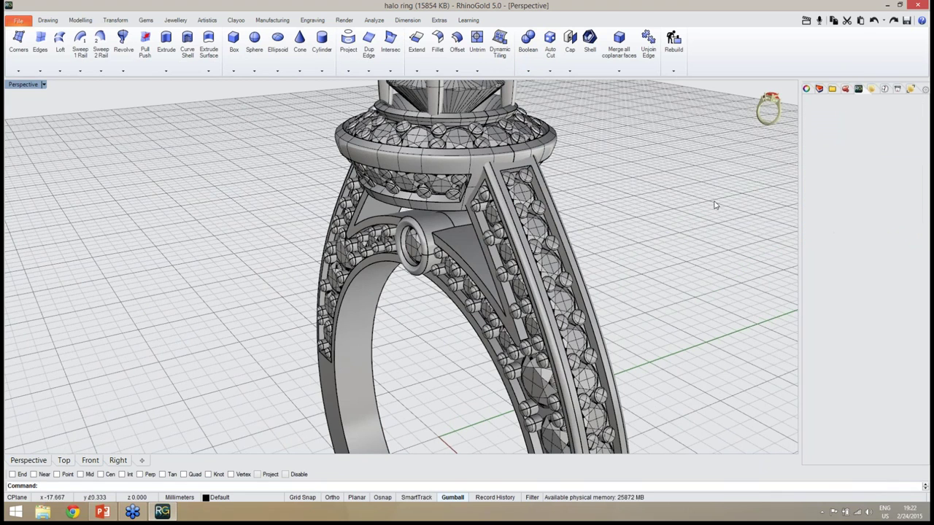
- Cancel the Windows problem check and dismiss the McNeel error report without sending it
mouse_move(730, 130)
mouse_move(721, 107)
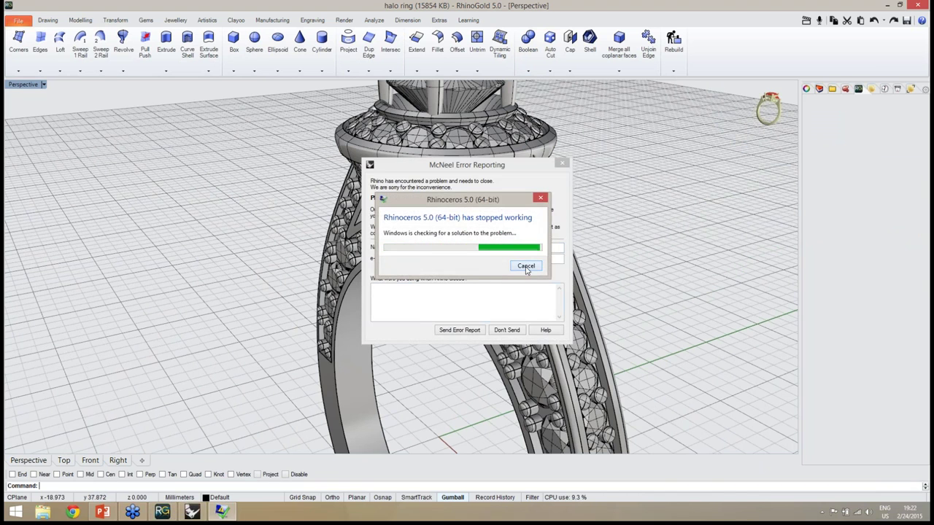
left_click(526, 267)
left_click_drag(485, 170, 534, 166)
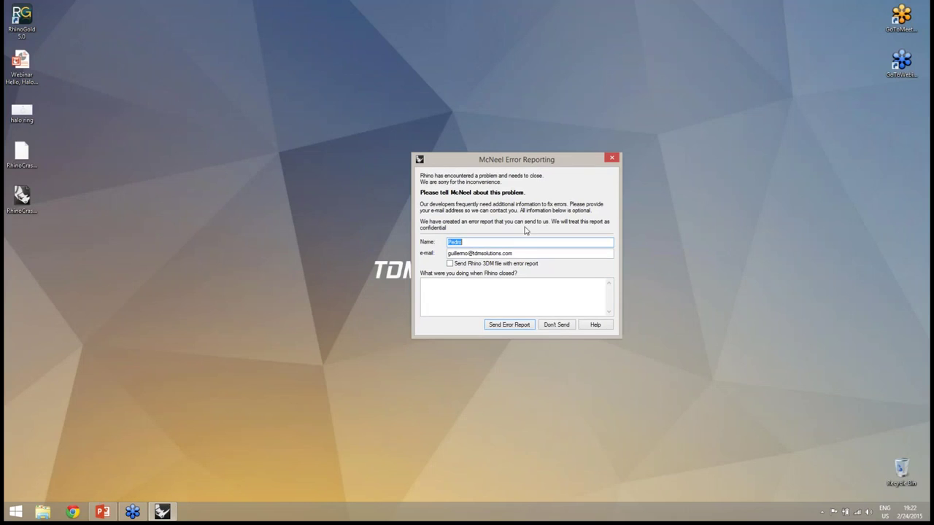
left_click(558, 326)
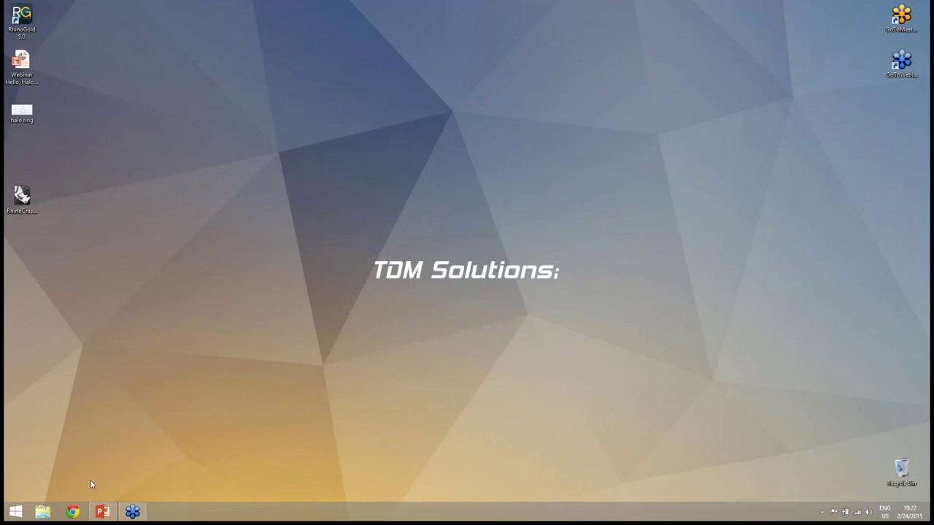
- Relaunch RhinoGold 5.0 and open the halo ring file from the desktop in it
double_click(22, 21)
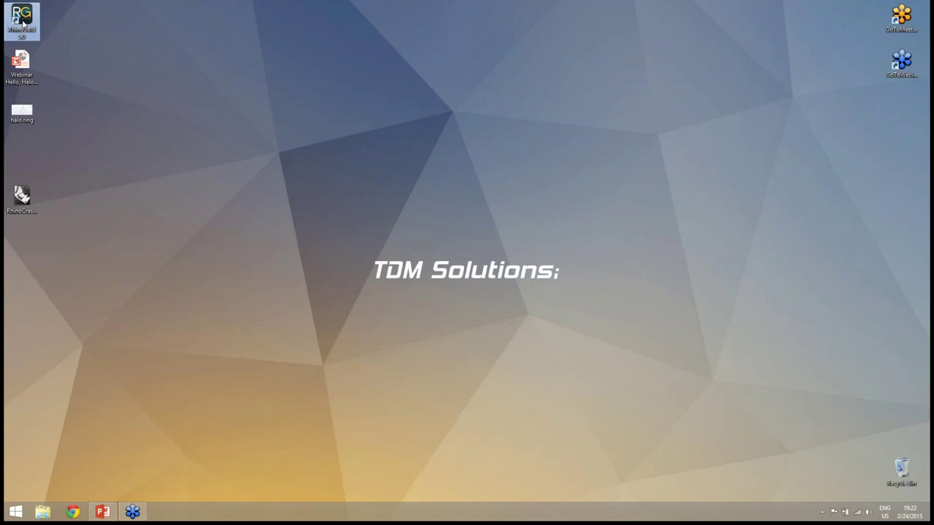
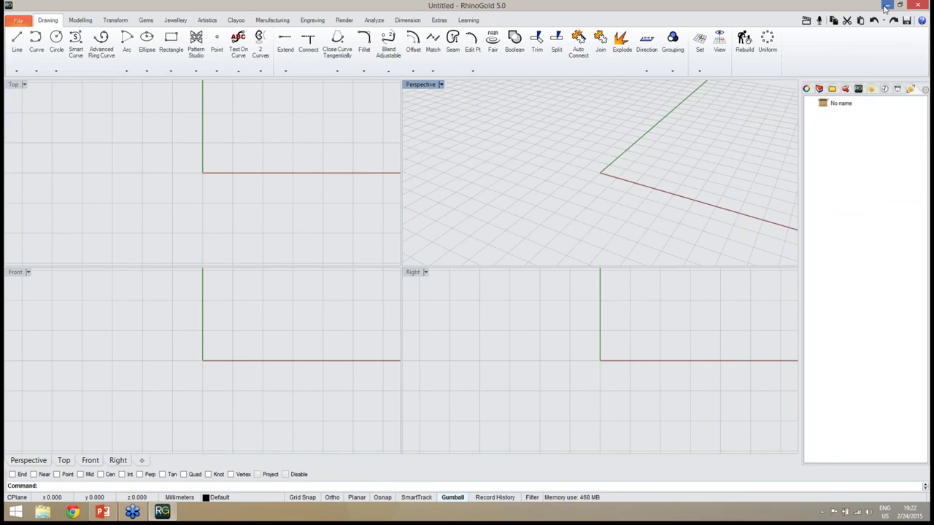
left_click(886, 6)
left_click_drag(22, 110, 455, 297)
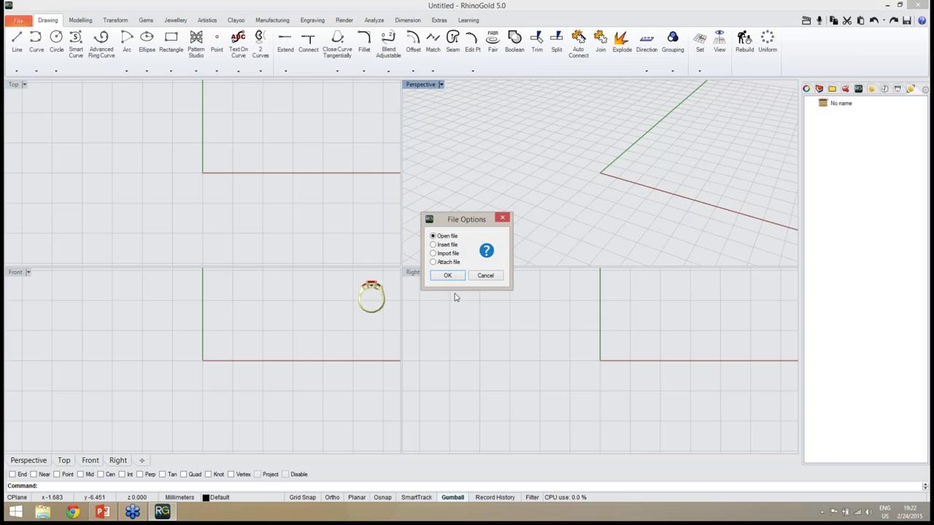
left_click(451, 276)
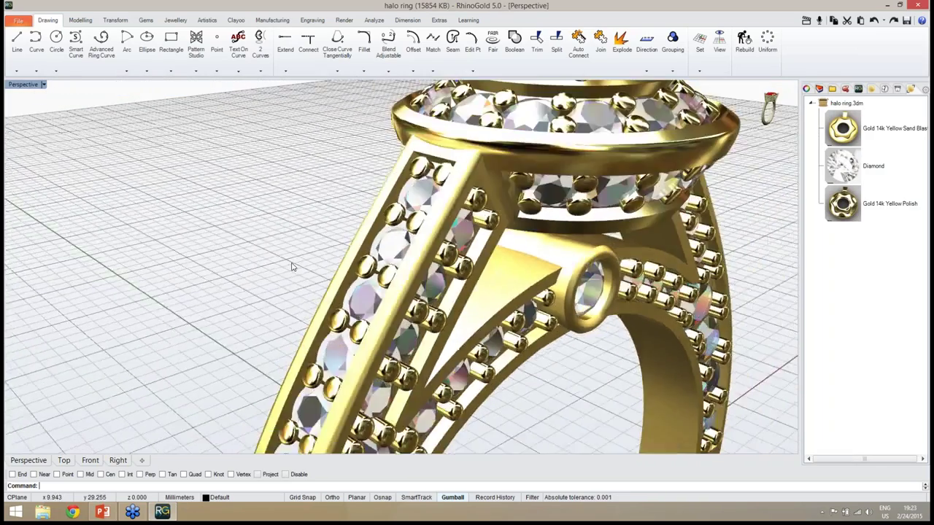
- Examine the gems, prongs and cutters in the outer-face channels of the shank branches up close
scroll(374, 239, "up", 5)
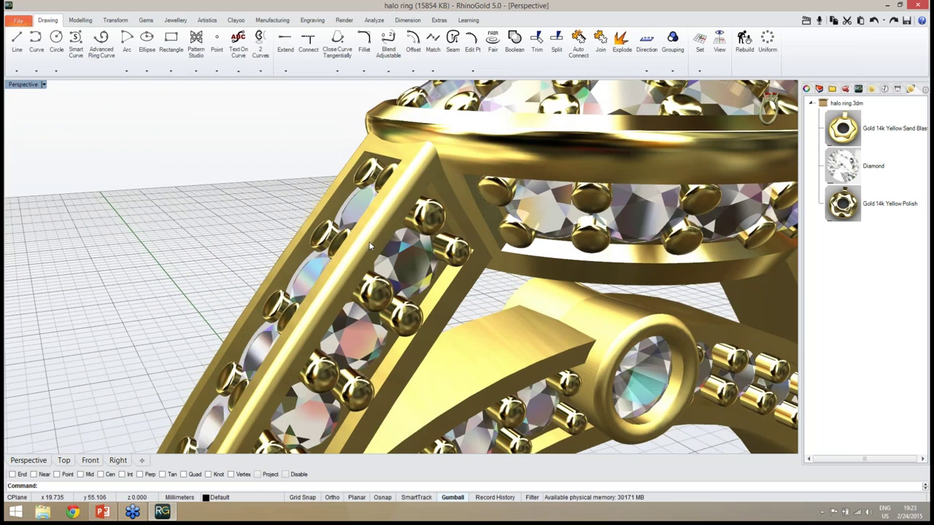
right_click_drag(307, 232, 330, 228)
scroll(337, 214, "up", 5)
scroll(340, 228, "down", 5)
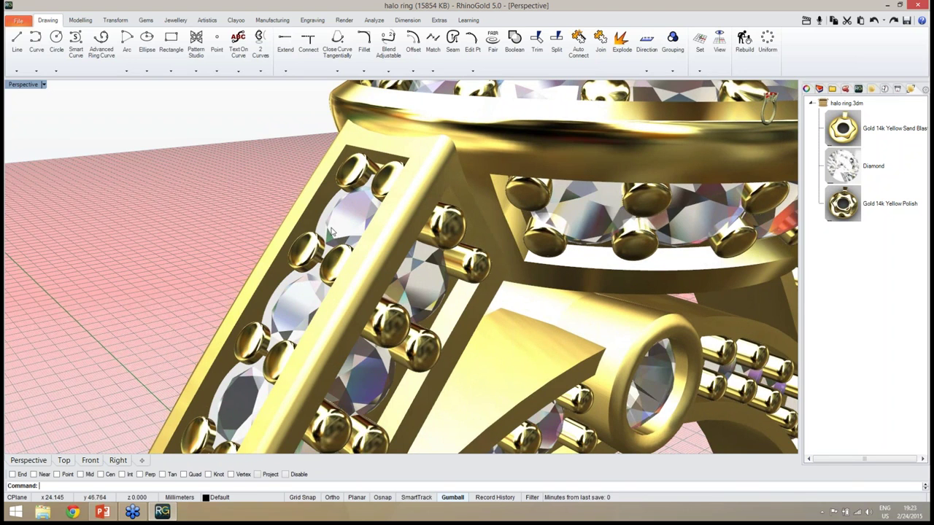
scroll(346, 250, "down", 6)
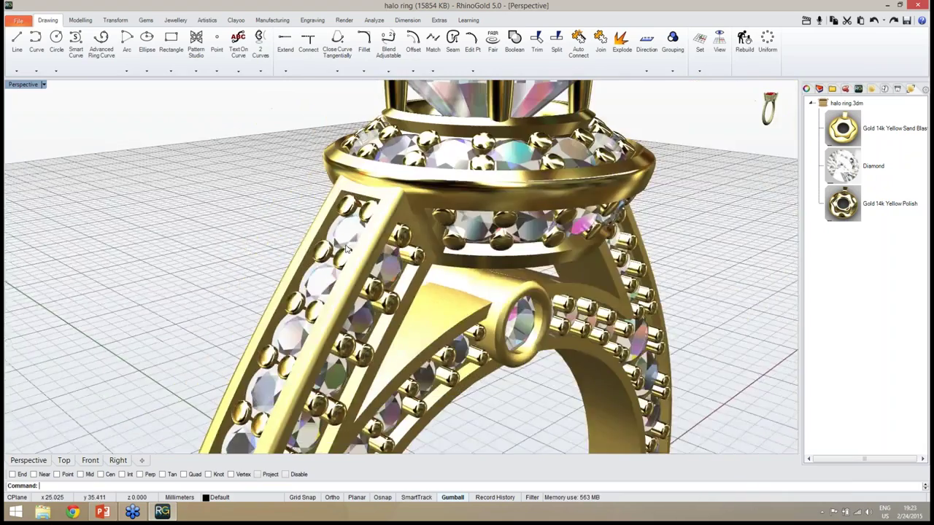
scroll(305, 220, "up", 8)
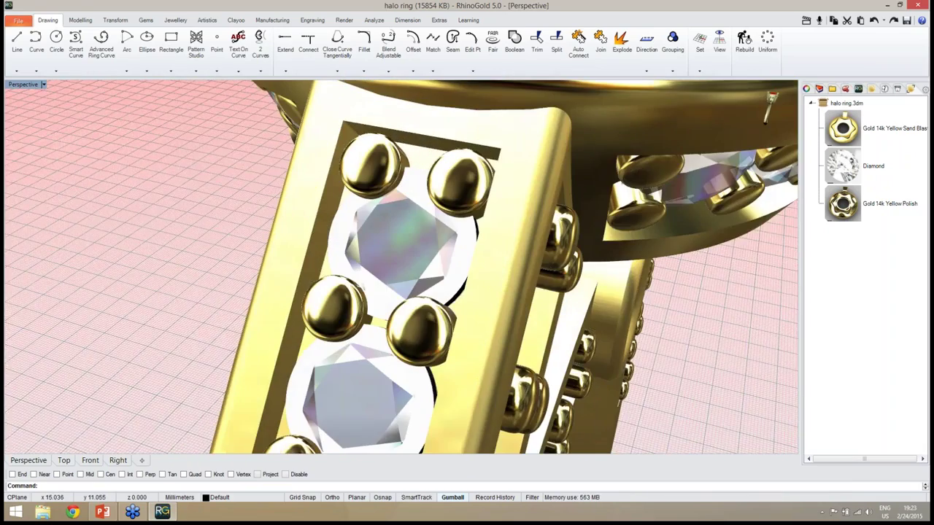
right_click_drag(354, 252, 466, 265)
scroll(343, 248, "up", 5)
scroll(467, 264, "down", 4)
scroll(504, 244, "down", 6)
scroll(466, 266, "up", 5)
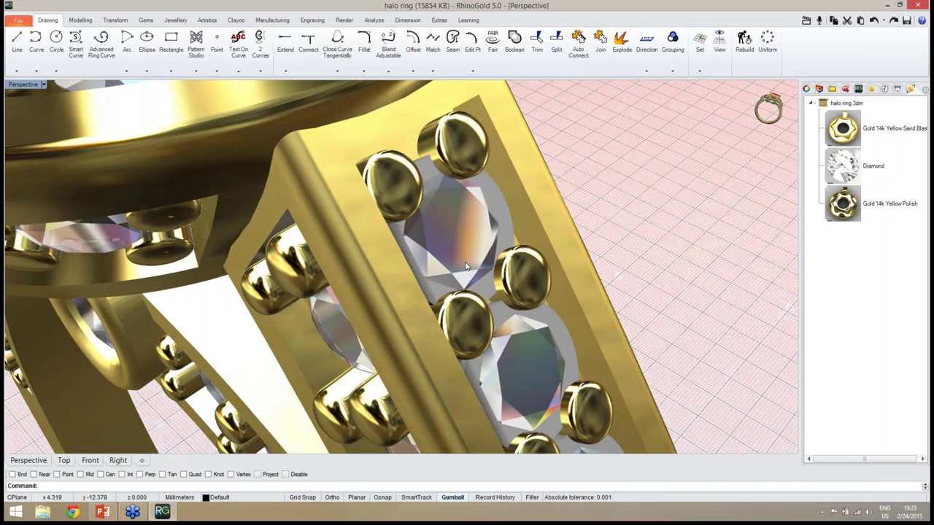
- Inspect the whole ring and the lower gem rows where the shank branches join
scroll(465, 266, "down", 4)
right_click_drag(466, 265, 391, 266)
scroll(394, 256, "down", 4)
scroll(394, 255, "up", 5)
scroll(401, 267, "down", 6)
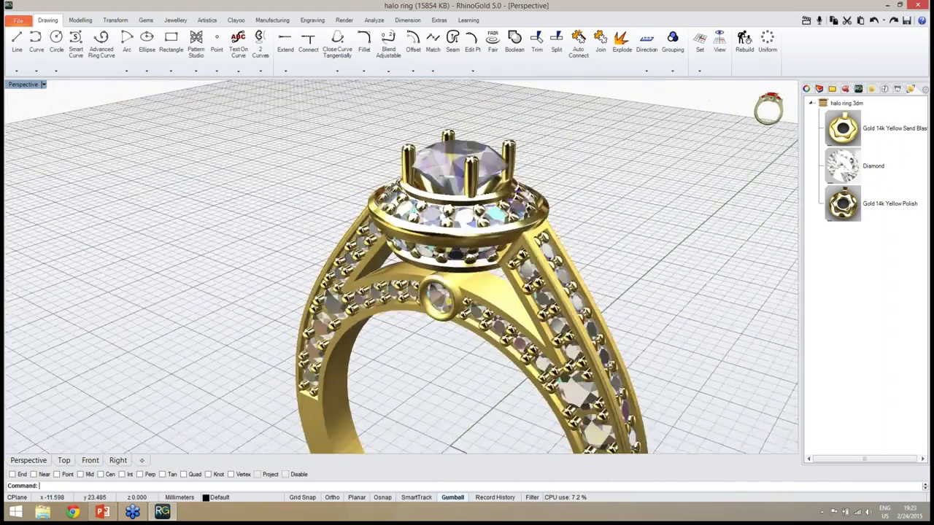
scroll(506, 320, "up", 6)
scroll(506, 320, "up", 4)
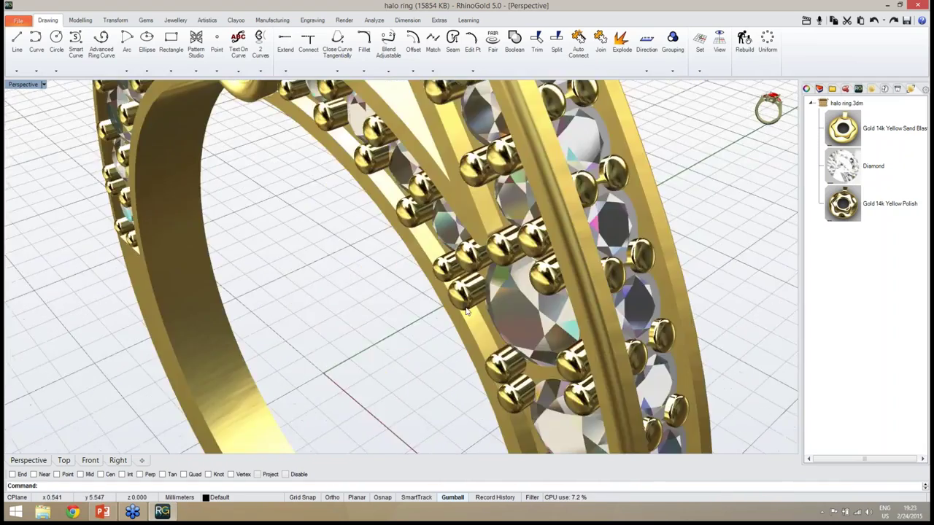
scroll(506, 321, "down", 4)
scroll(506, 320, "up", 5)
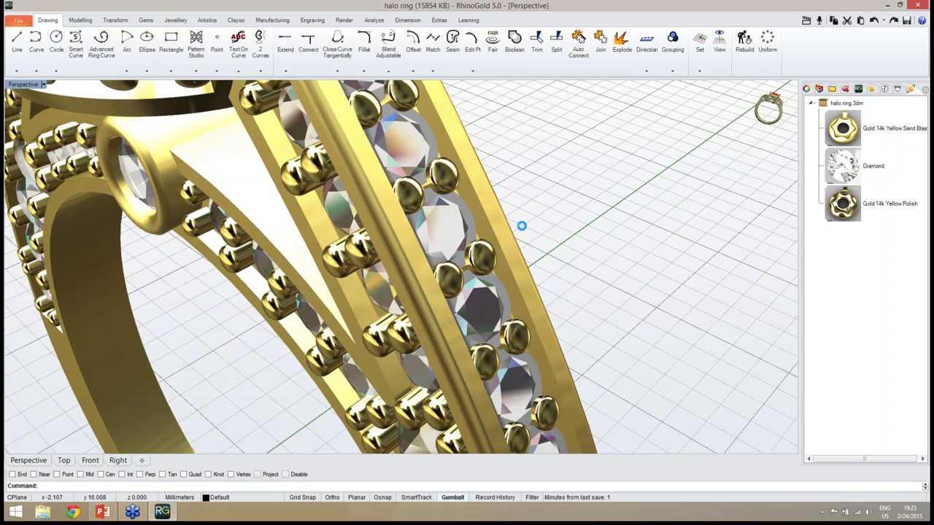
- Inspect the outer gem channel of the opposite shank branch up to its end beneath the halo
mouse_move(767, 110)
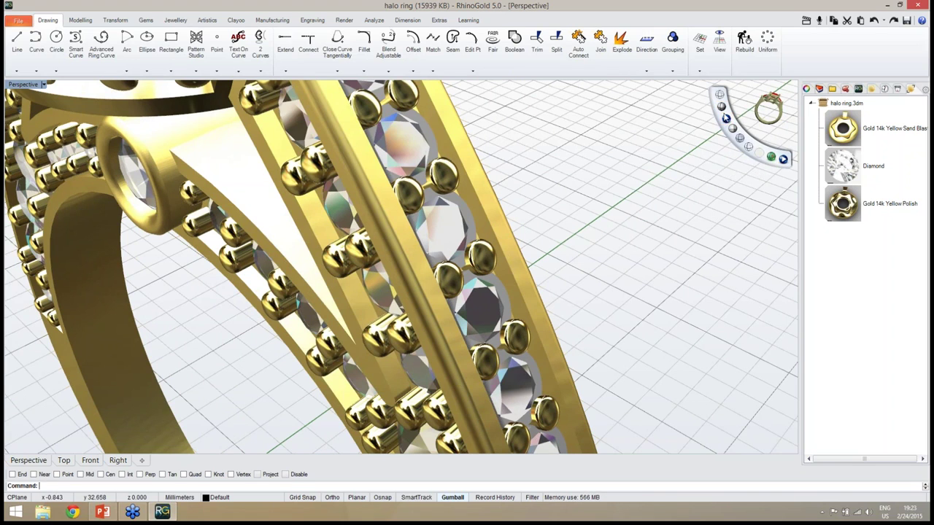
right_click_drag(619, 252, 599, 240)
scroll(599, 240, "up", 4)
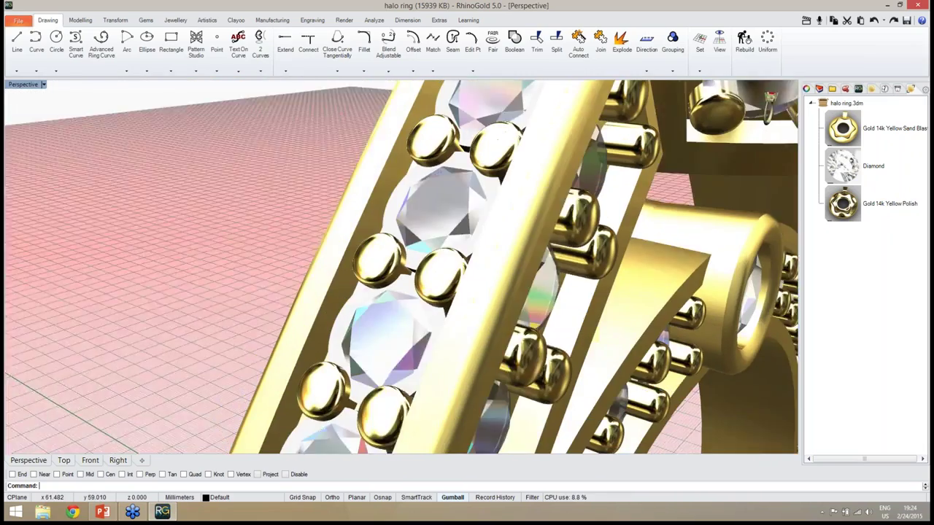
right_click_drag(386, 252, 385, 238)
right_click_drag(311, 247, 295, 251)
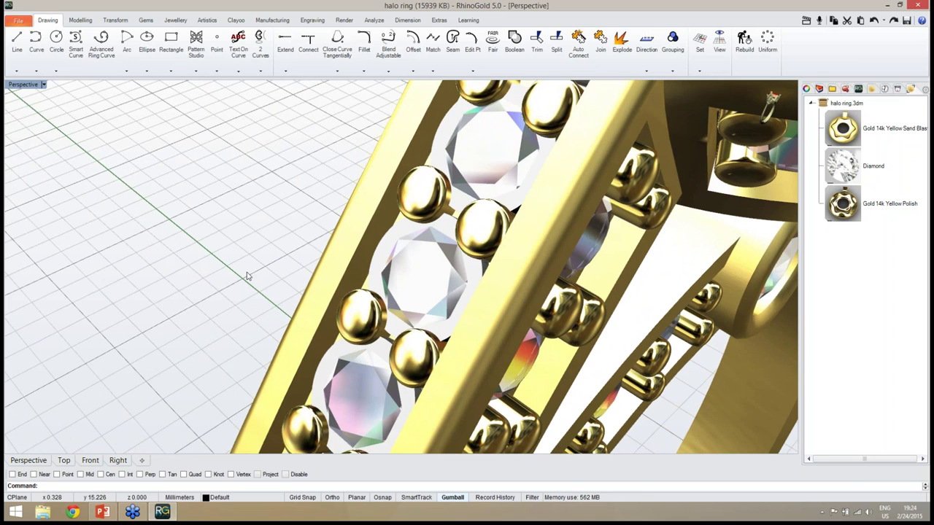
scroll(247, 276, "down", 5)
scroll(255, 264, "up", 2)
right_click_drag(372, 163, 416, 183)
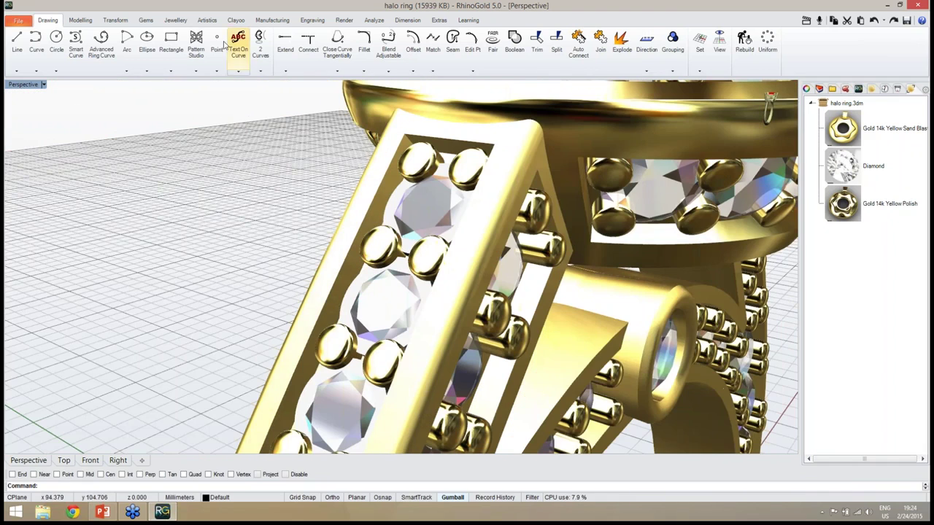
- Set up a Boolean difference with the ring shank as the base object
left_click(82, 21)
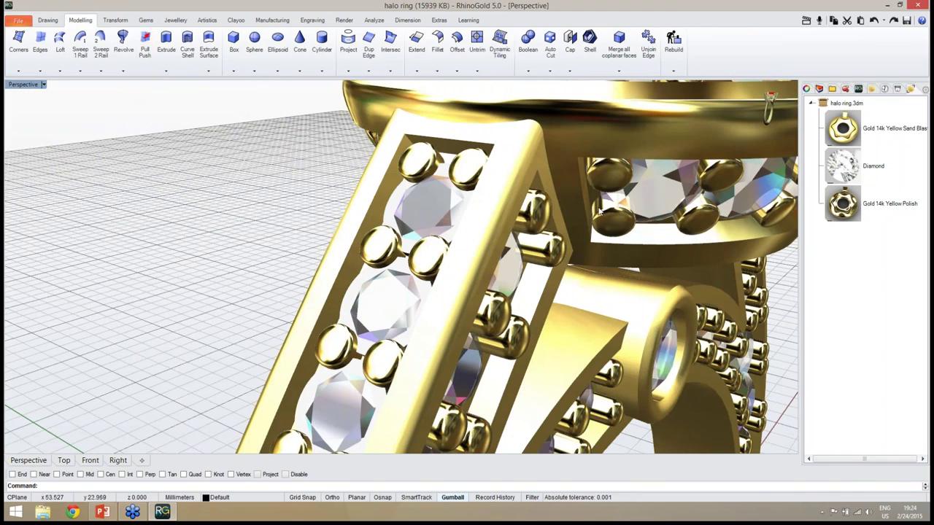
left_click(529, 40)
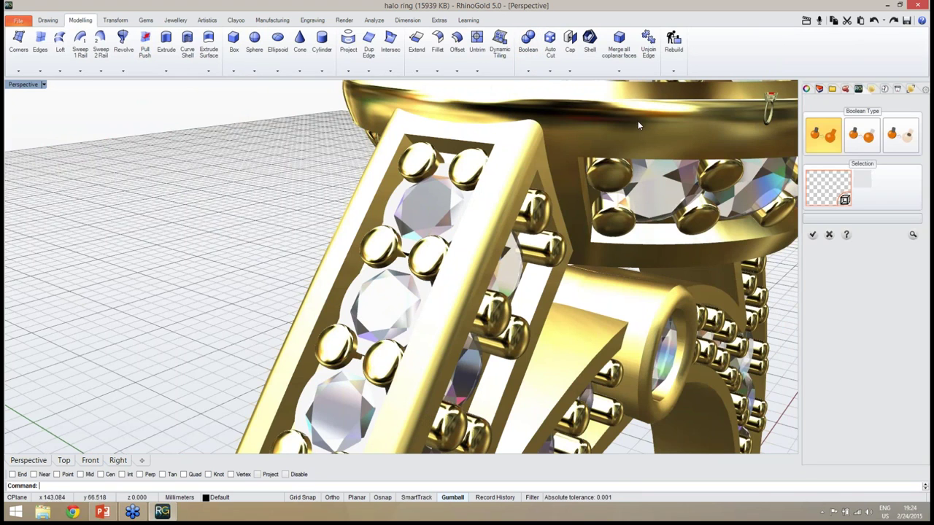
left_click(875, 145)
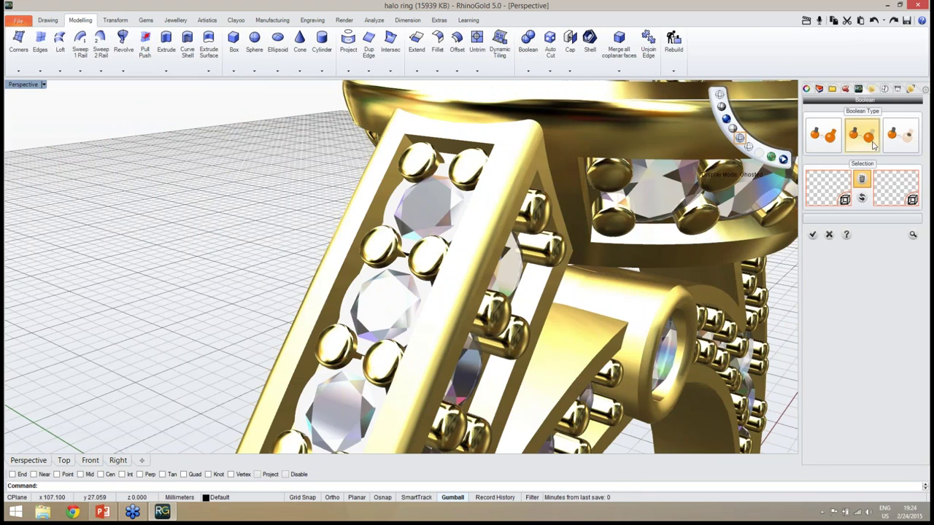
left_click(819, 195)
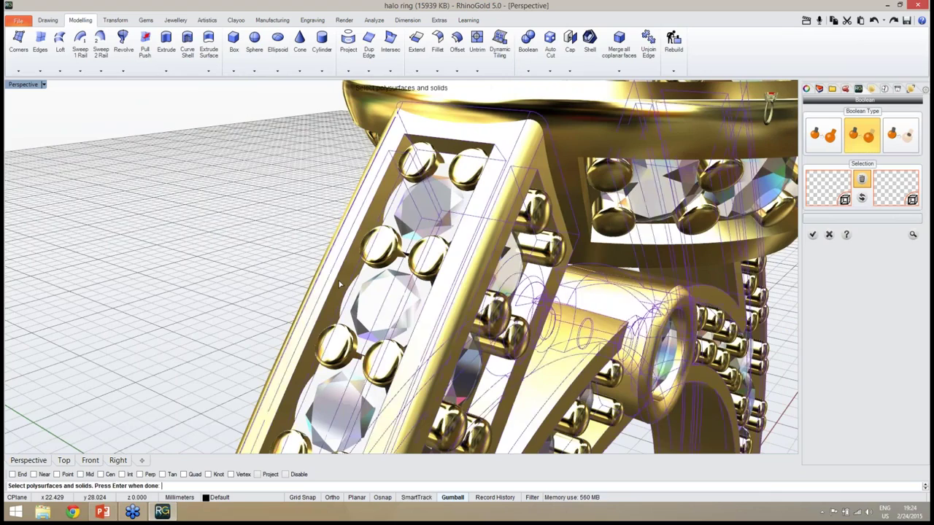
left_click(349, 86)
key("Return")
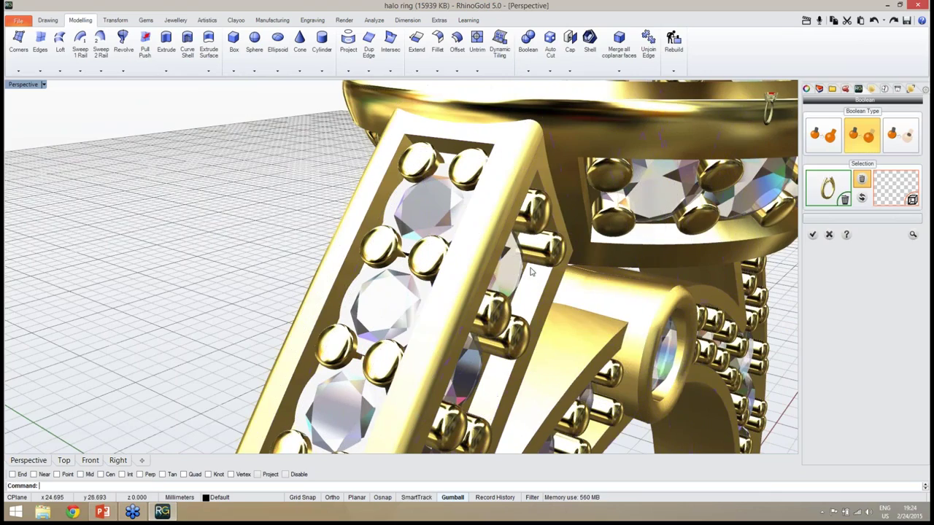
- Pick the gem cutters in the outer channels as the objects to subtract from the ring shank
left_click(888, 194)
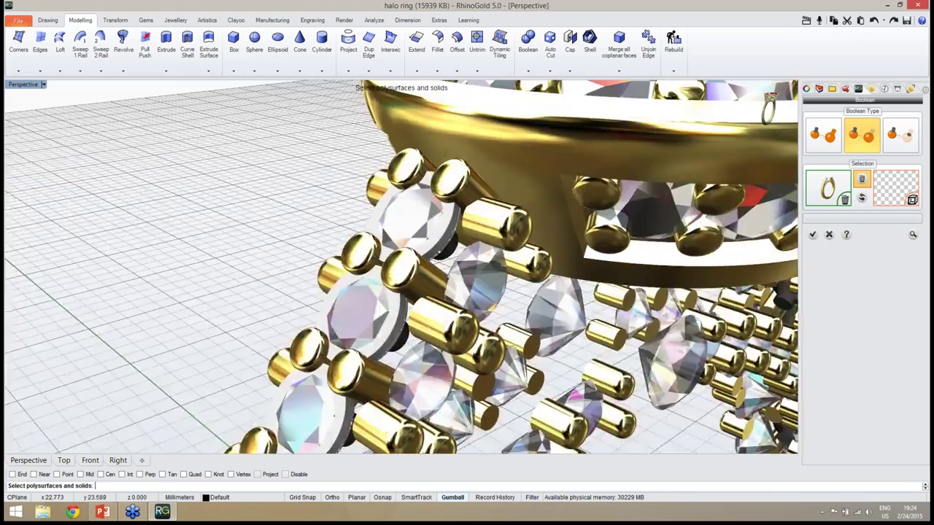
scroll(431, 251, "up", 5)
left_click(421, 251)
key("Return")
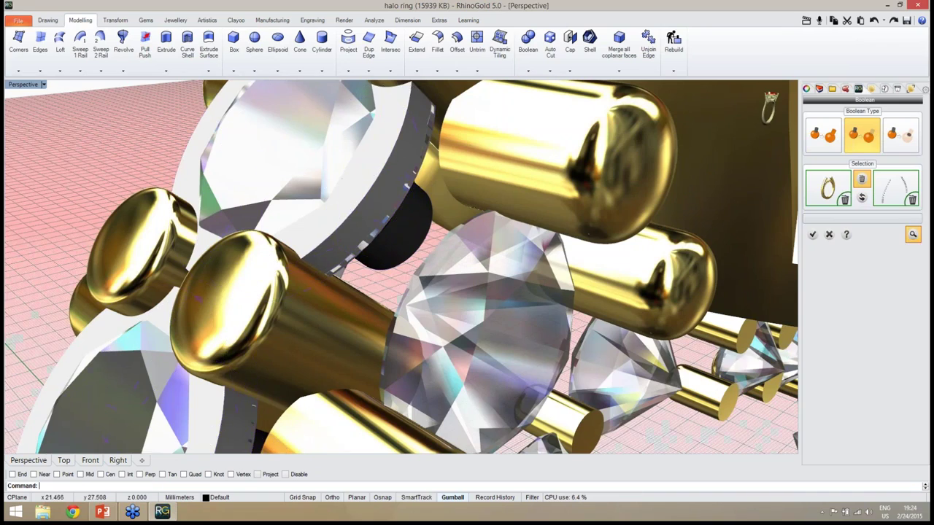
scroll(418, 247, "down", 5)
scroll(392, 218, "down", 5)
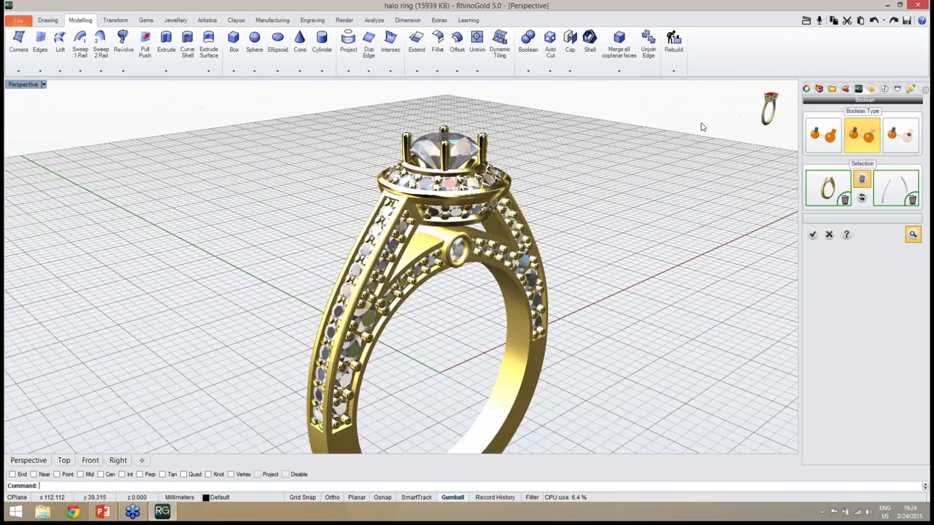
- Switch the viewport to Shaded display, then preview and accept the Boolean difference on the ring shank
left_click(722, 107)
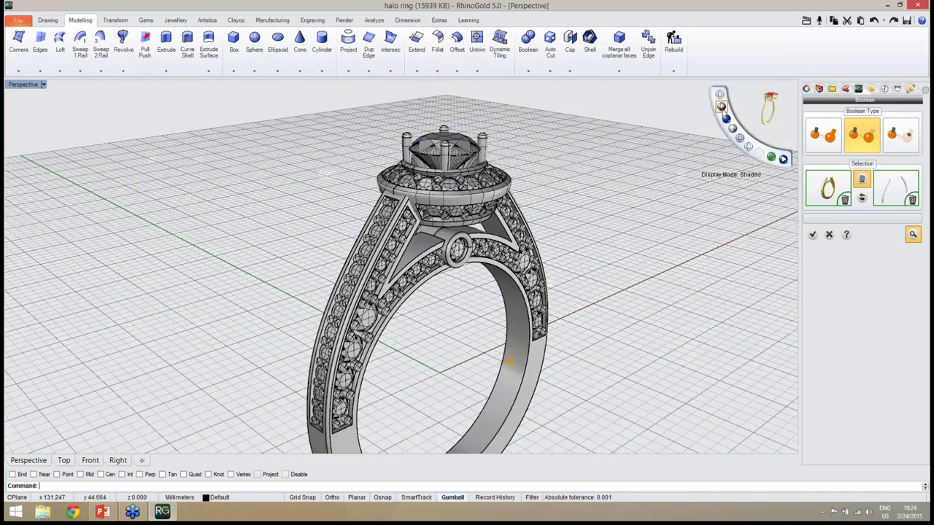
left_click(914, 237)
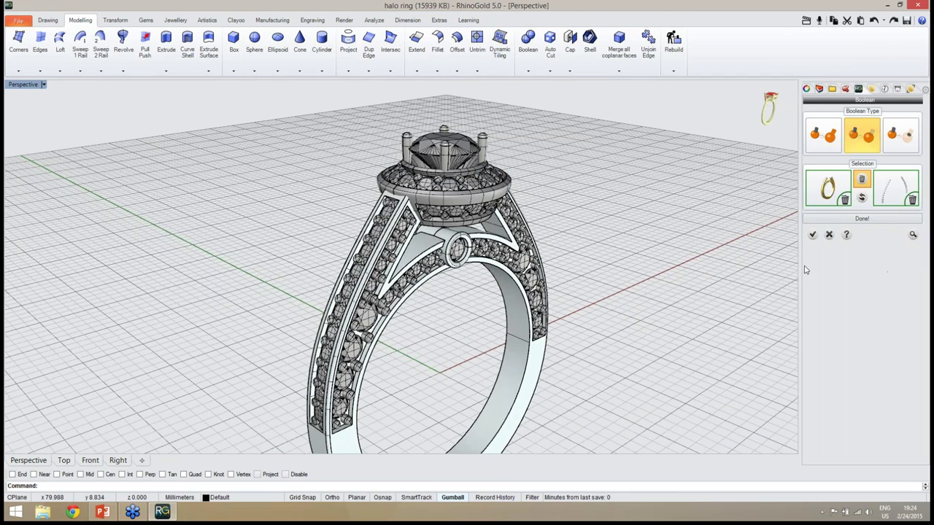
left_click(812, 234)
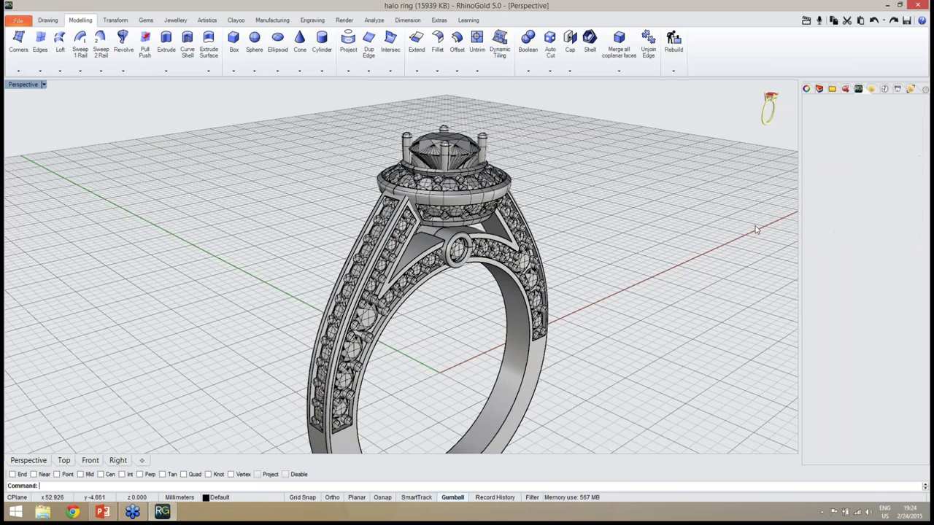
- Return the viewport to rendered display and hide the group of gems in the outer shank channels
mouse_move(722, 113)
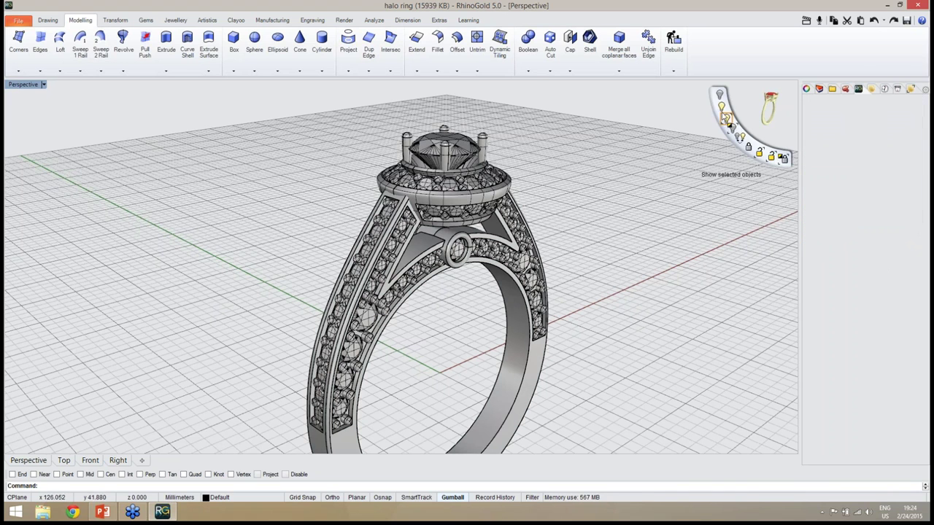
left_click(728, 126)
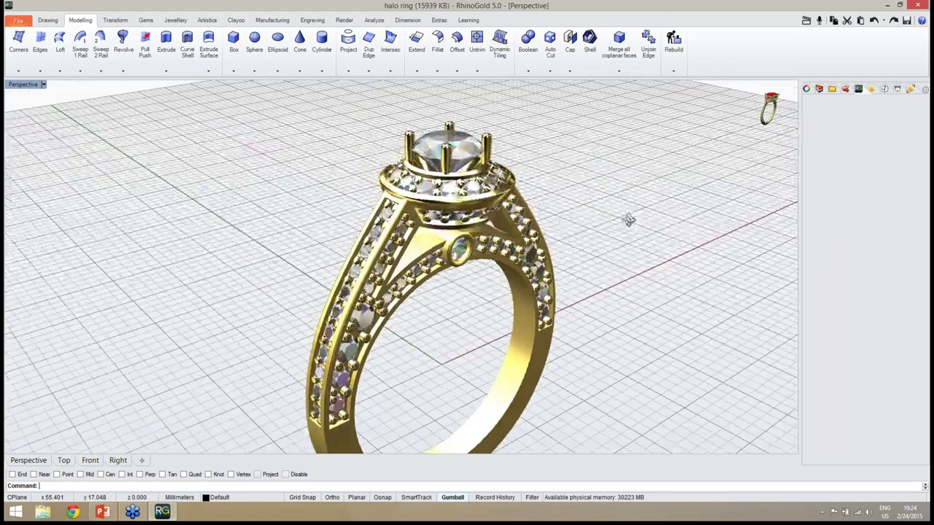
right_click_drag(629, 220, 533, 270)
scroll(533, 270, "up", 6)
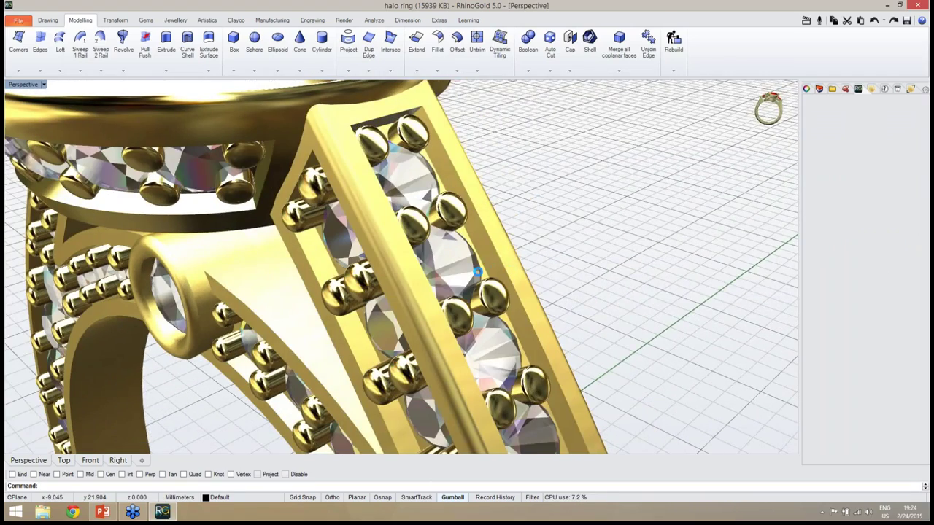
left_click(478, 273)
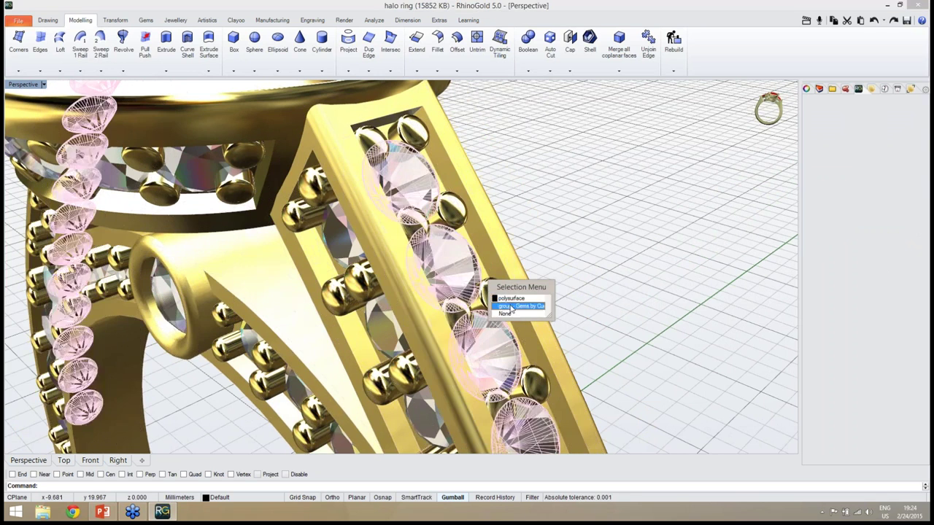
left_click(512, 307)
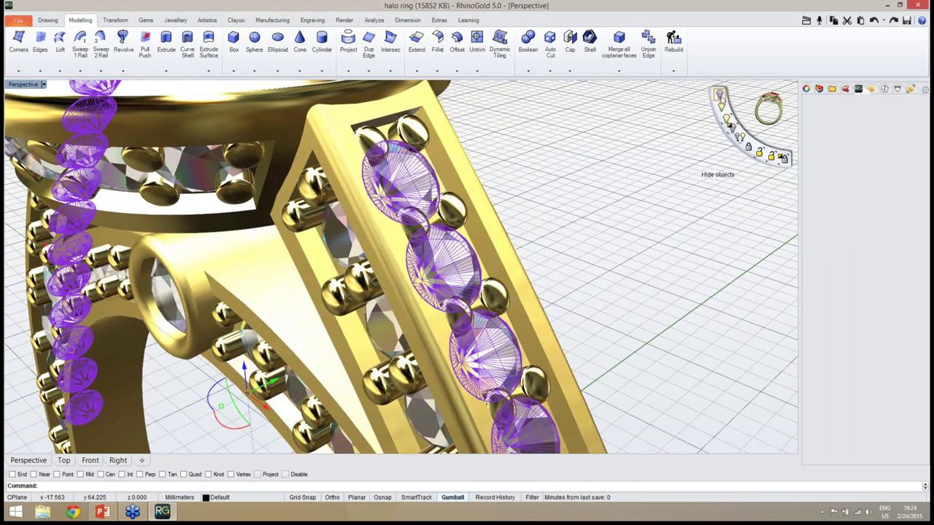
left_click(720, 98)
- Examine the gem seats cut into the outer shank channels and show the hidden gems again
scroll(625, 183, "down", 8)
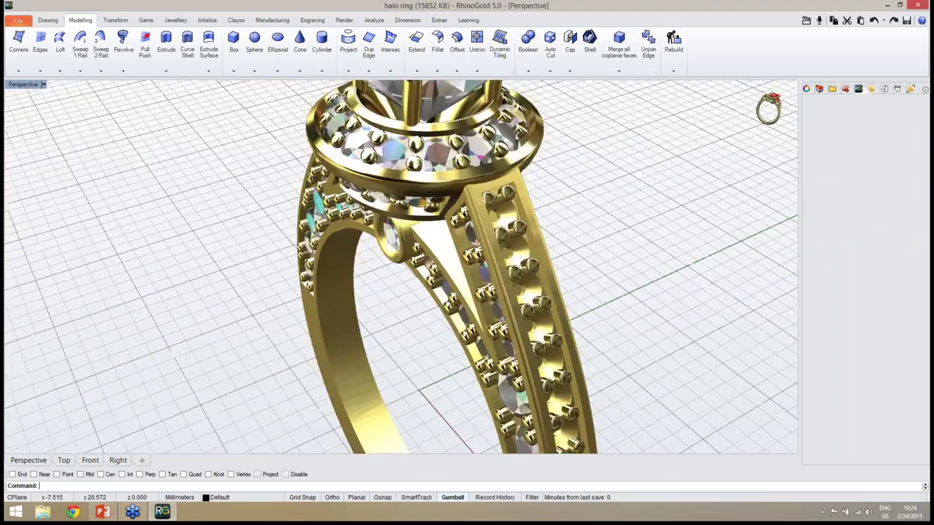
right_click_drag(618, 237, 572, 146)
scroll(478, 255, "up", 3)
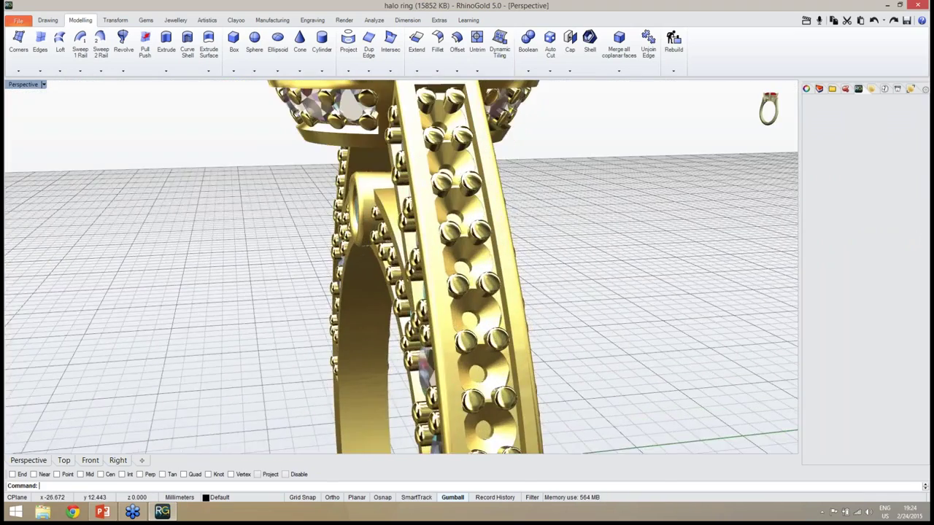
right_click_drag(484, 288, 471, 158)
right_click_drag(490, 321, 530, 250)
scroll(494, 190, "down", 5)
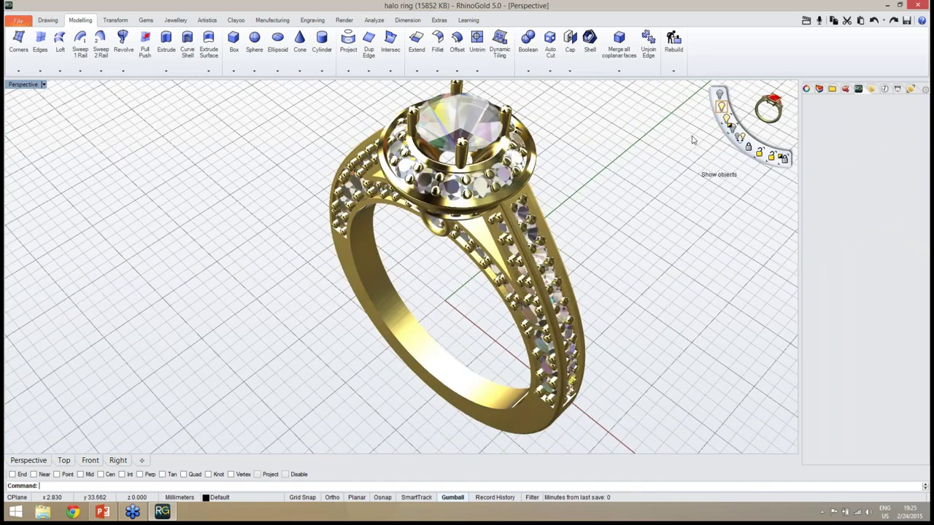
- Inspect the gems seated in the outer channels together with the halo and shank branches
right_click_drag(625, 236, 383, 199)
scroll(363, 158, "up", 5)
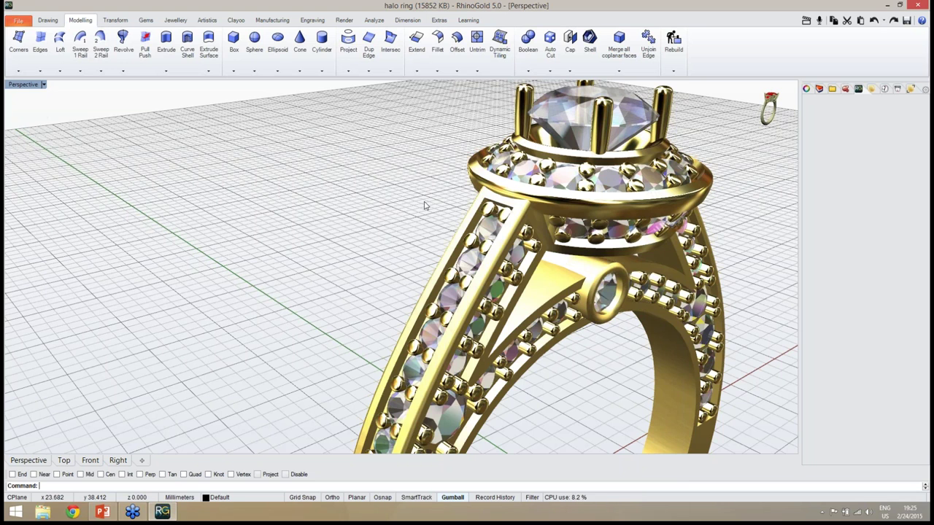
right_click_drag(473, 259, 387, 230)
scroll(462, 292, "down", 4)
scroll(443, 250, "up", 5)
scroll(468, 244, "down", 6)
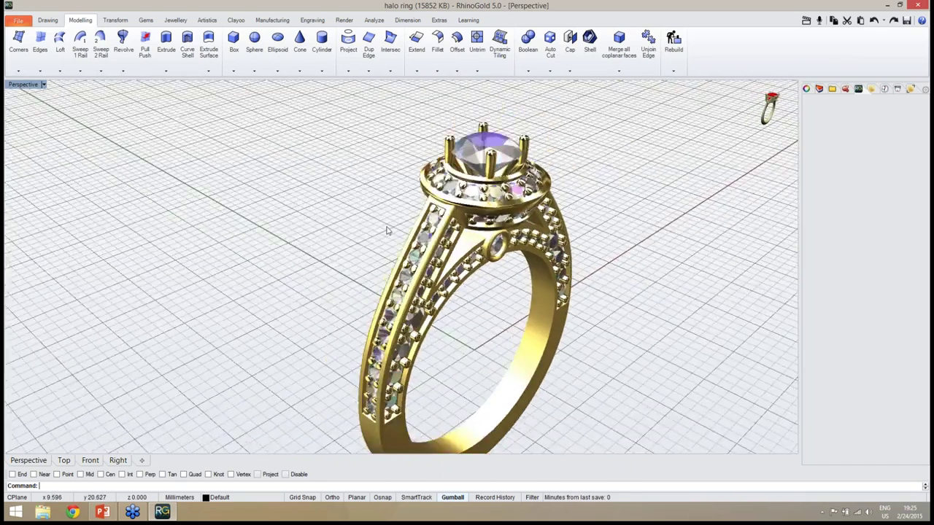
scroll(388, 231, "down", 2)
right_click_drag(416, 264, 427, 282)
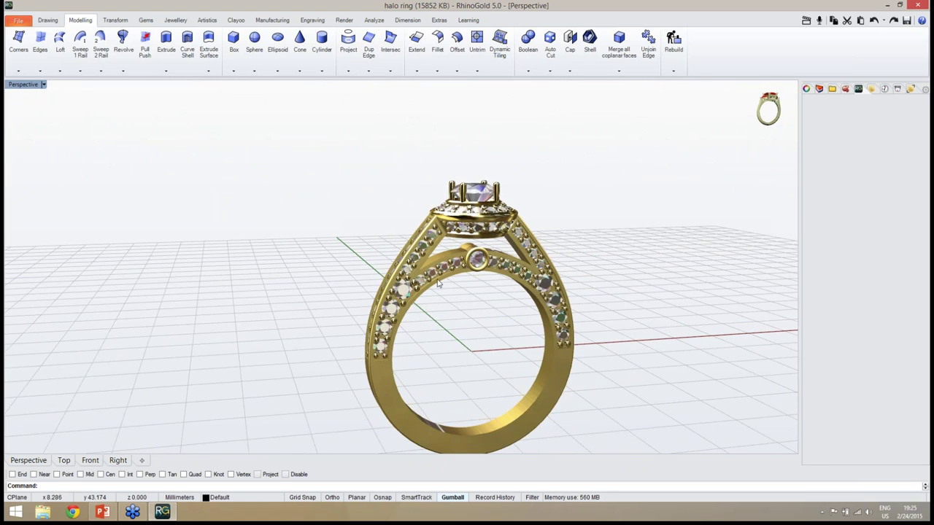
- Examine the gem rows on the front of the shank branches and around the small bezel stone
scroll(438, 283, "up", 5)
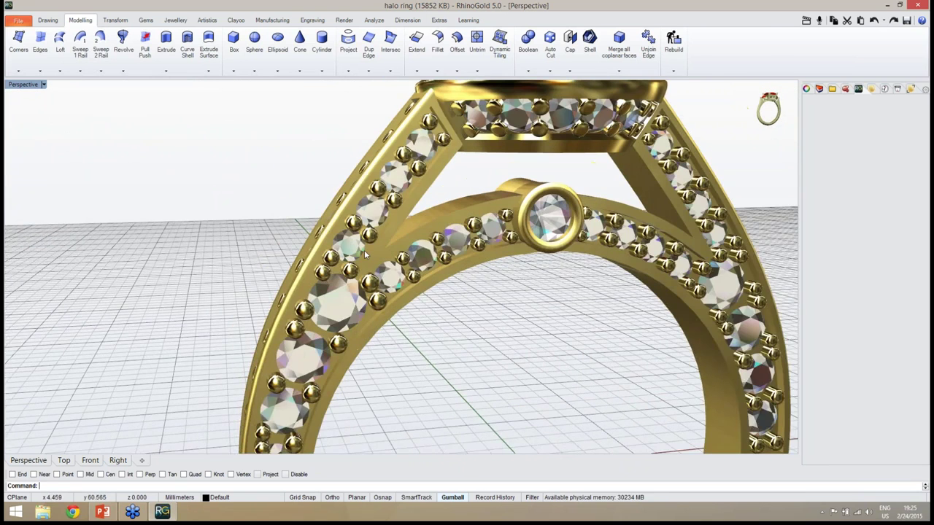
scroll(365, 254, "down", 3)
right_click_drag(364, 253, 420, 177)
scroll(434, 212, "down", 3)
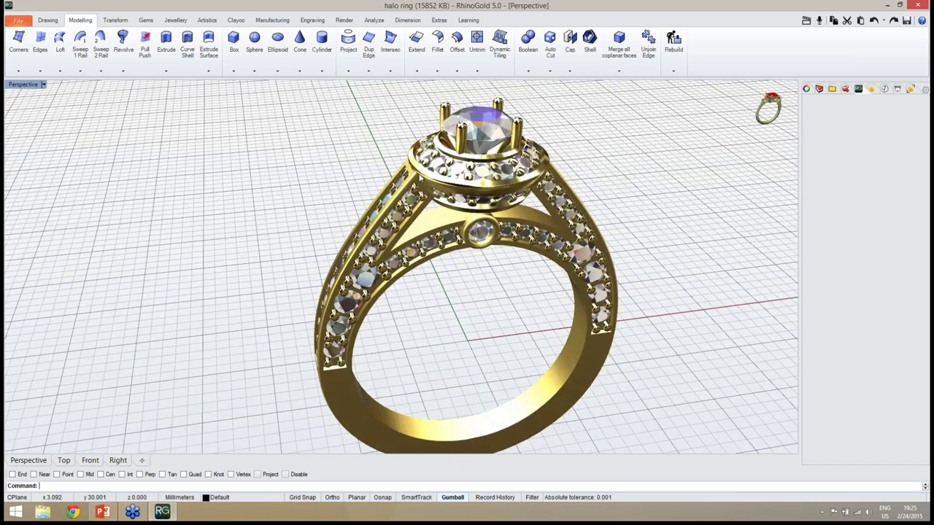
scroll(421, 177, "up", 2)
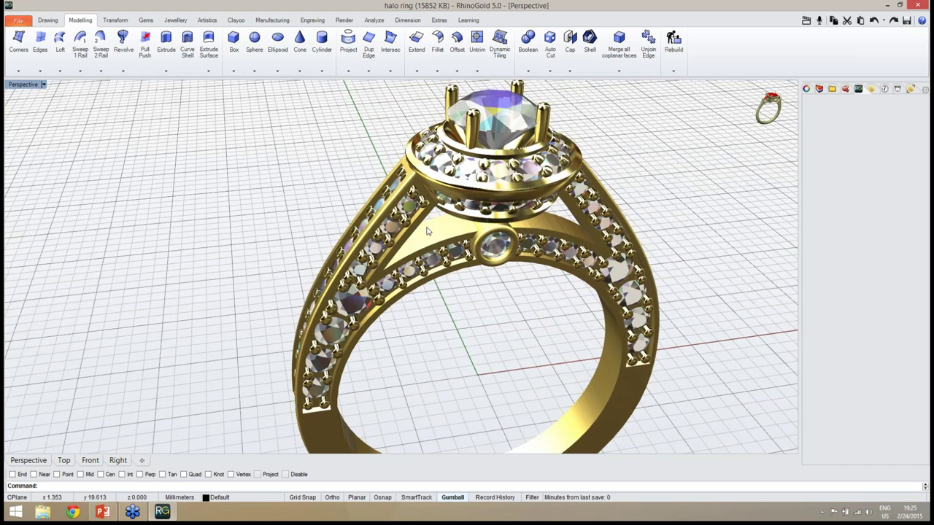
mouse_move(428, 231)
right_mouse_down()
mouse_move(436, 231)
mouse_move(421, 227)
right_mouse_up()
scroll(439, 231, "down", 3)
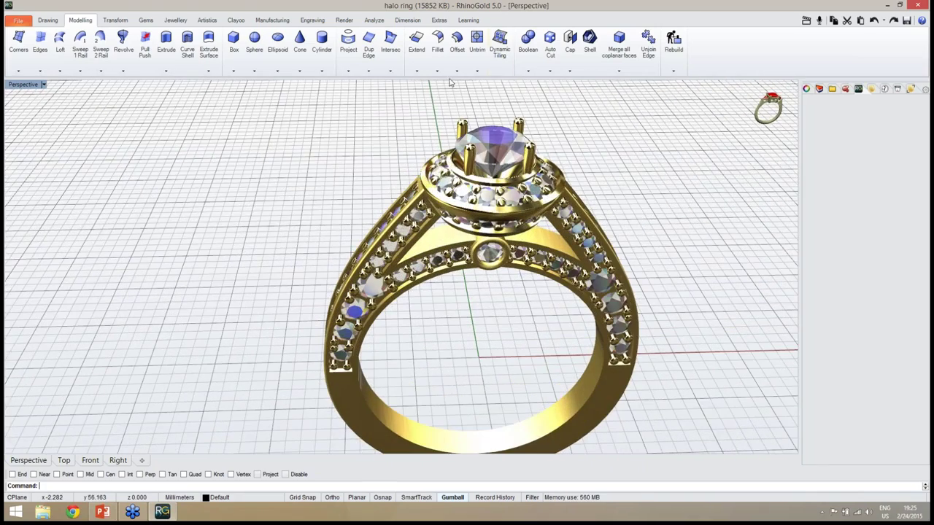
left_click(528, 71)
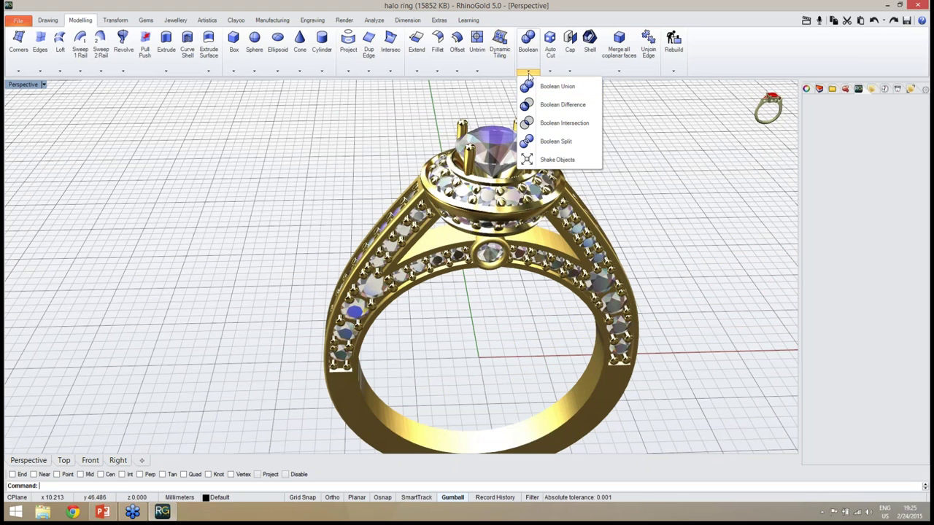
left_click(527, 71)
left_click(462, 125)
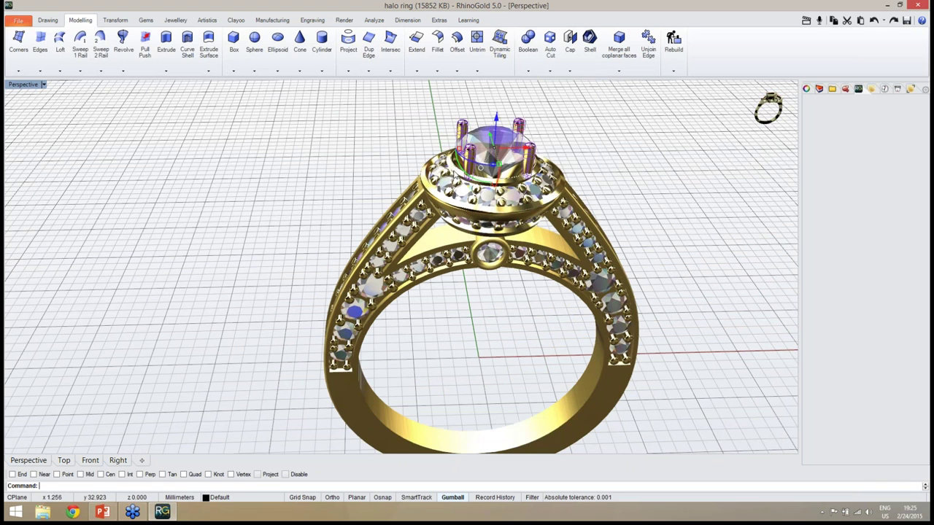
left_click(439, 206)
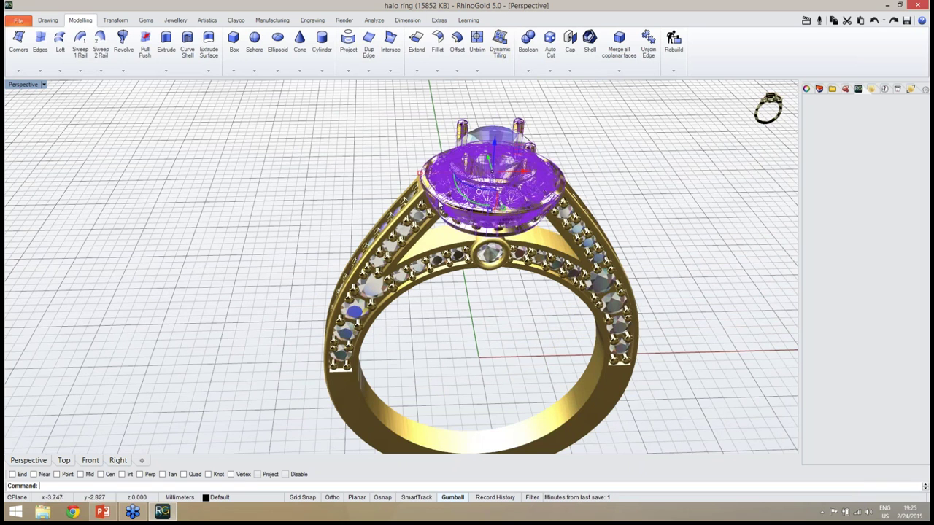
right_click_drag(439, 206, 440, 175)
scroll(441, 175, "up", 3)
scroll(441, 175, "up", 2)
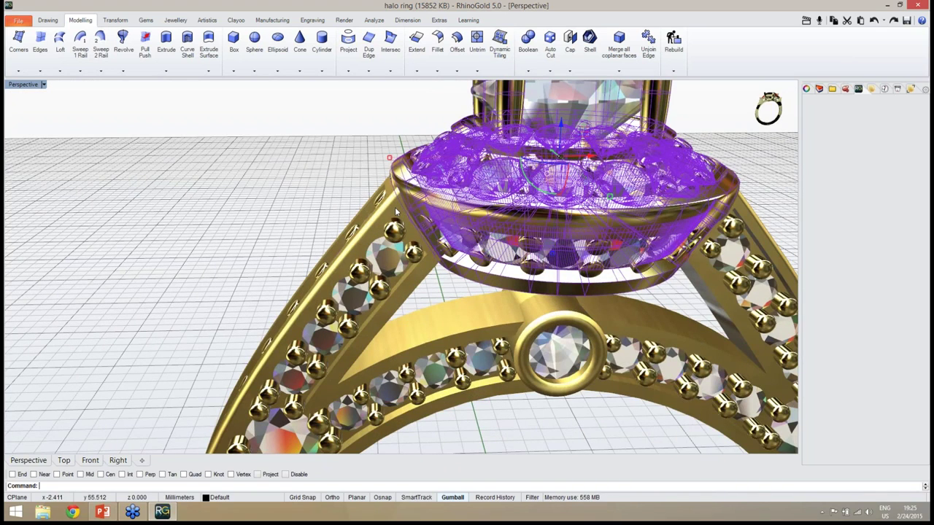
right_click_drag(395, 207, 453, 211)
left_click(433, 240, "shift")
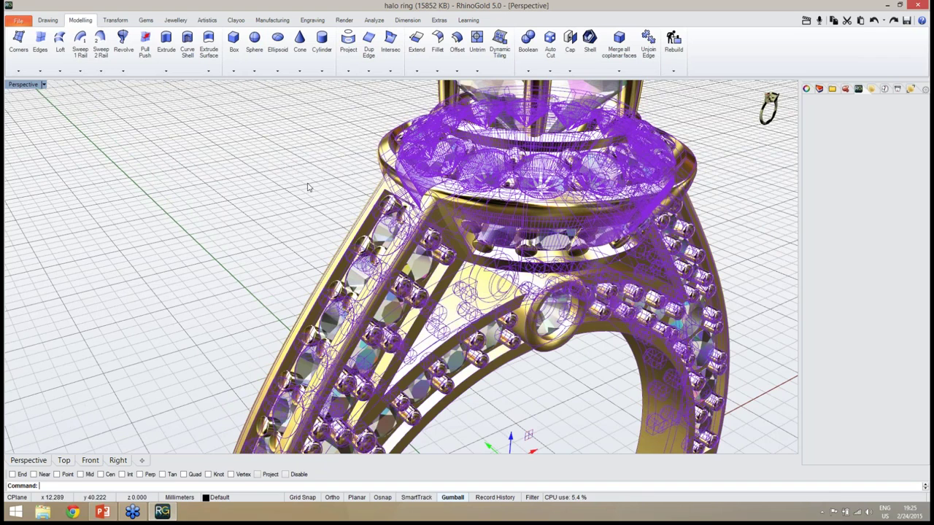
scroll(308, 186, "down", 3)
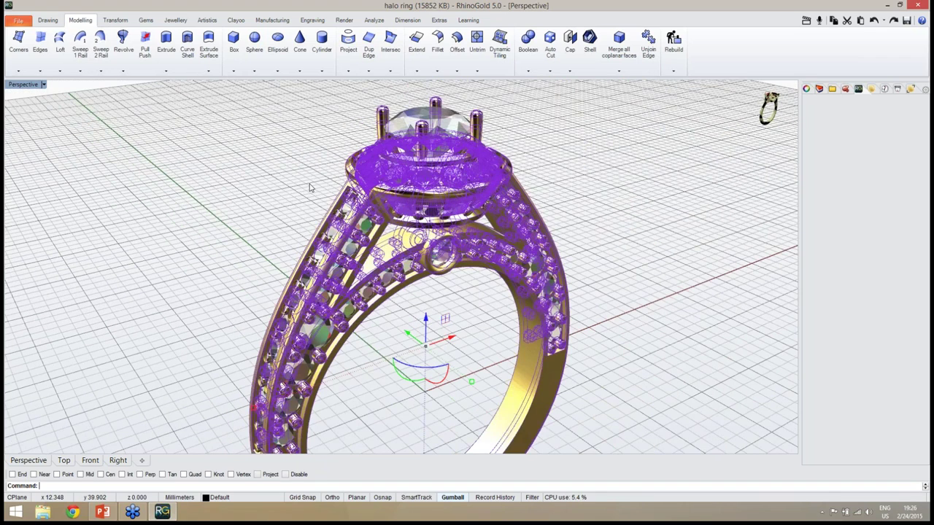
left_click(321, 189)
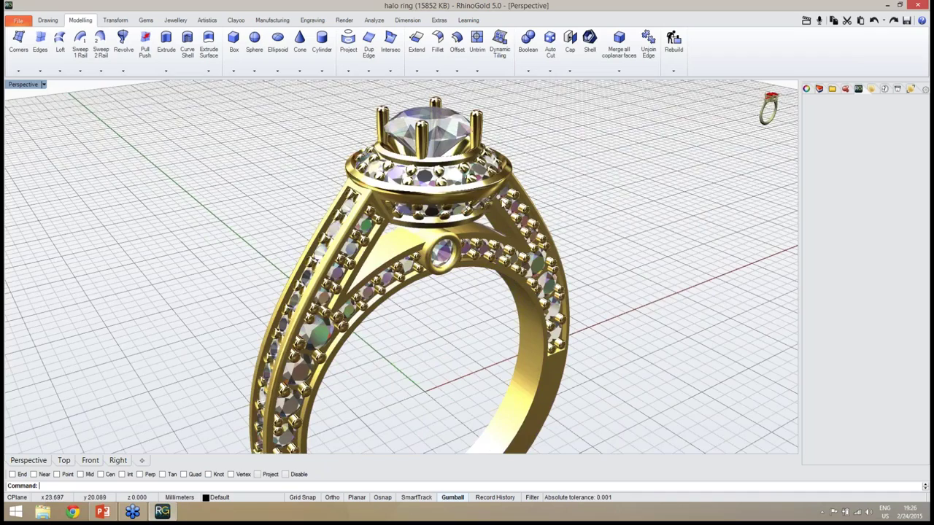
- Review the whole ring from the front, from above and along the outer gem channel, then select the halo
scroll(496, 187, "down", 5)
right_click_drag(489, 235, 490, 298)
scroll(517, 282, "up", 2)
scroll(518, 287, "up", 2)
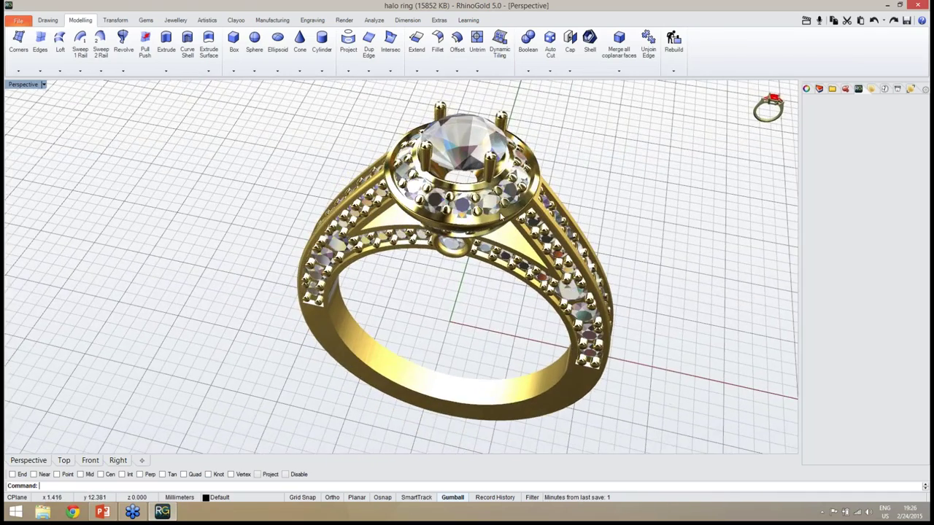
right_click_drag(423, 263, 422, 285)
scroll(421, 282, "down", 3)
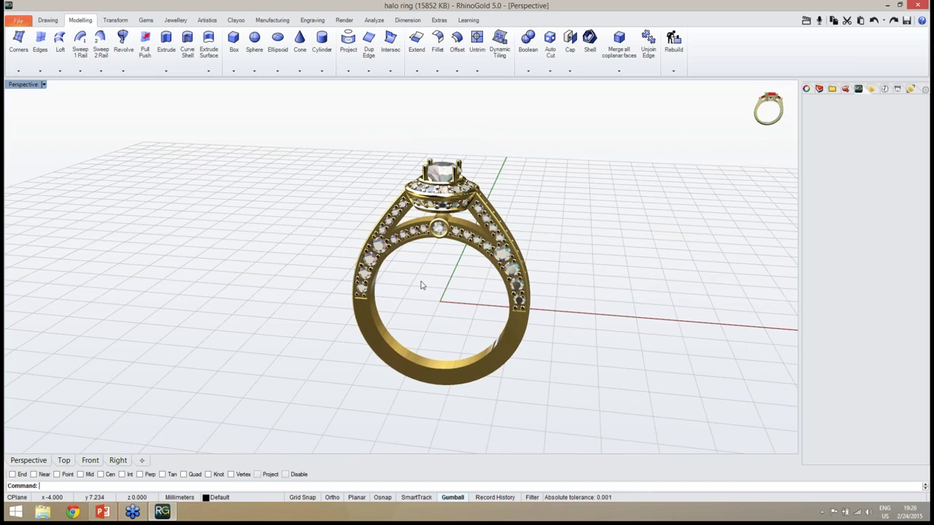
right_click_drag(438, 257, 466, 265)
scroll(447, 225, "up", 3)
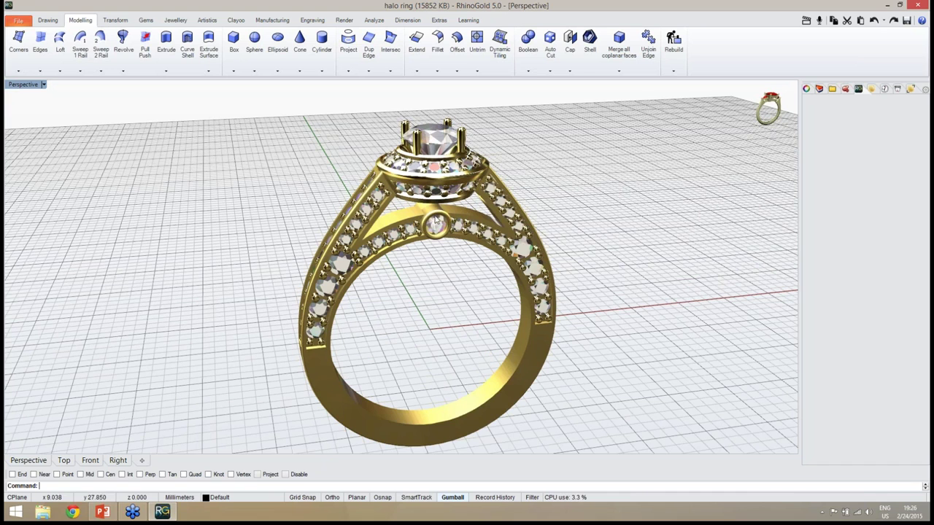
scroll(432, 211, "up", 2)
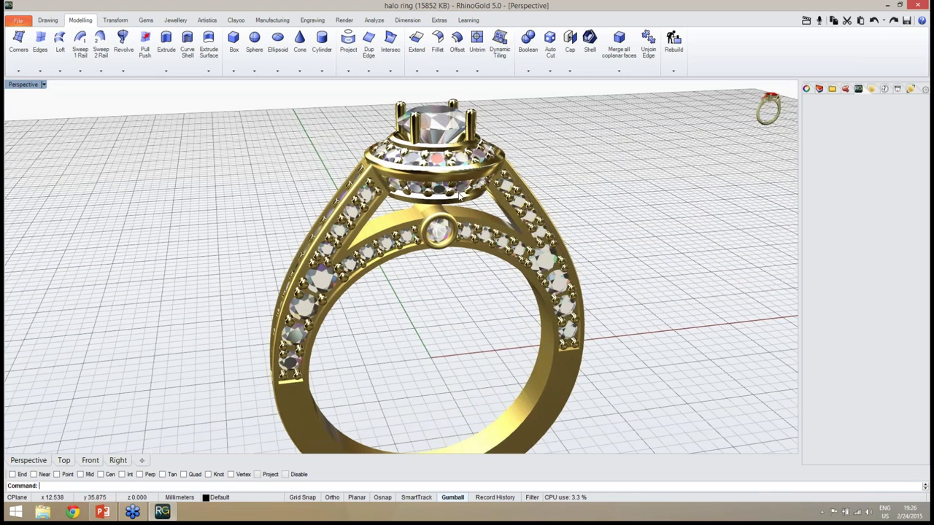
right_click_drag(435, 186, 388, 196)
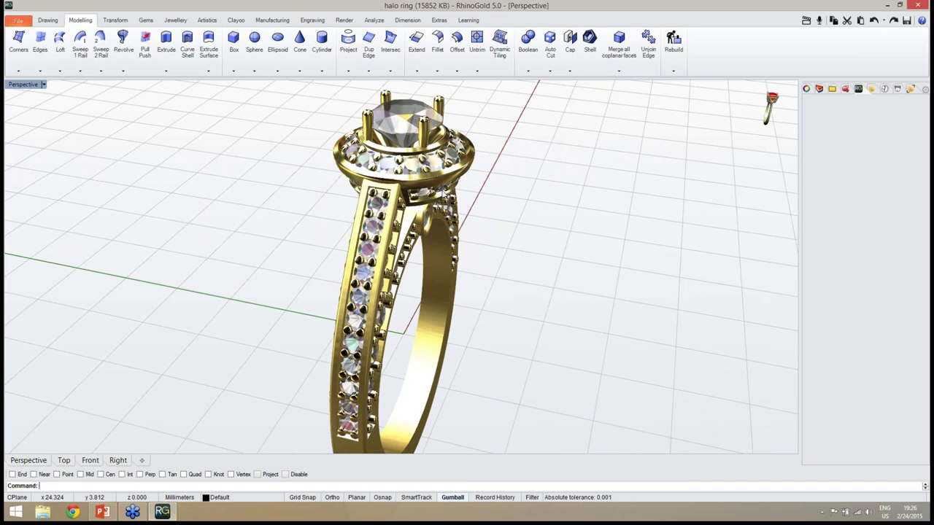
right_click_drag(474, 170, 416, 173)
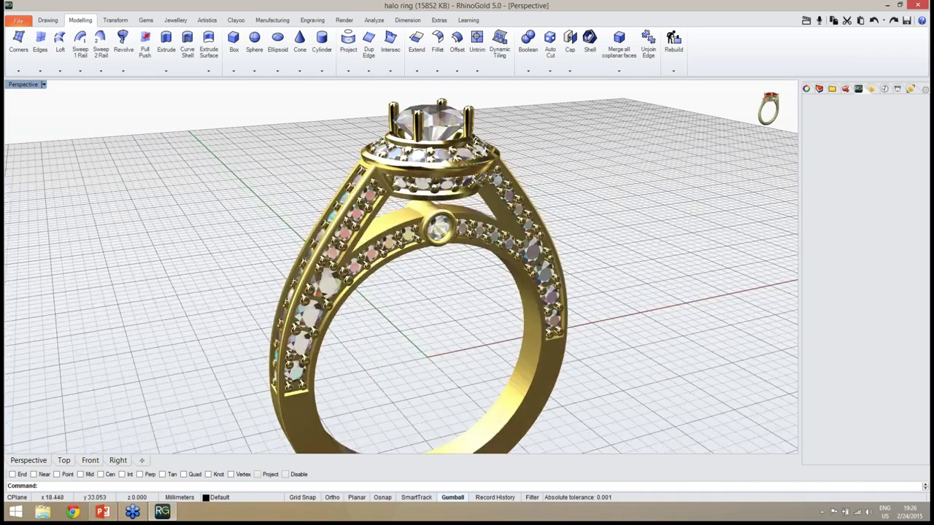
left_click(411, 207)
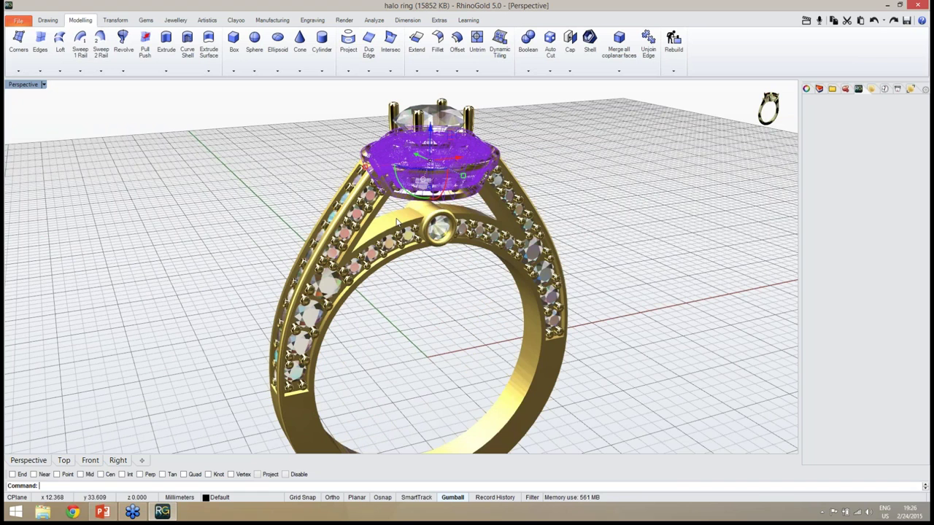
- Clear the selection, start exporting selected objects and choose the shank, the halo and the centre stone's prong setting
key("Escape")
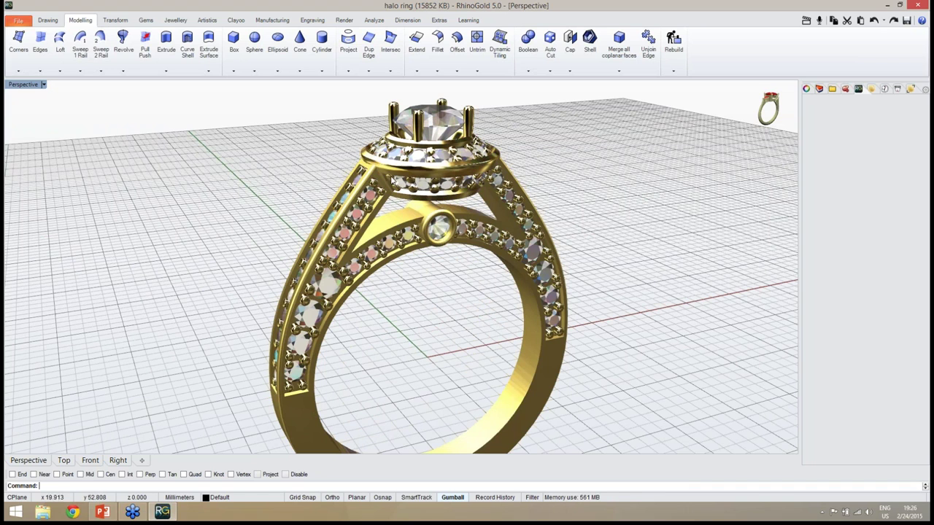
left_click(19, 22)
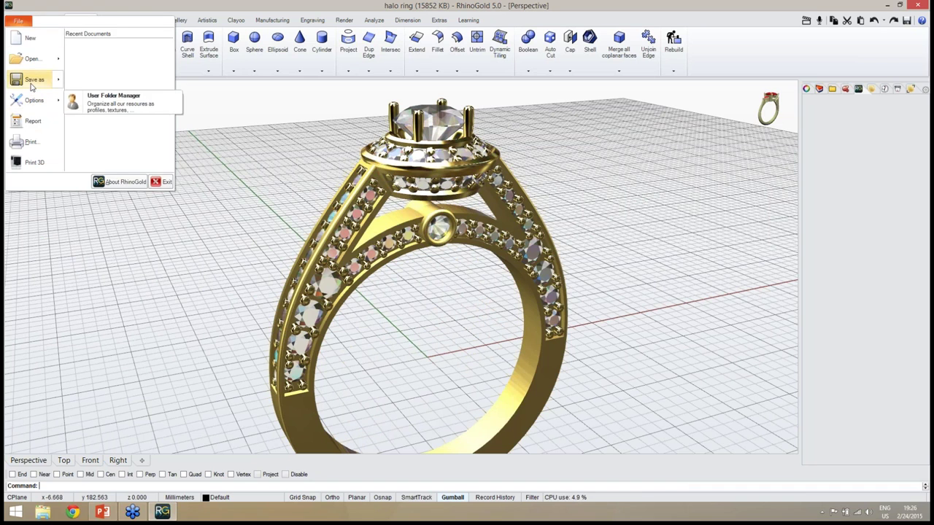
mouse_move(33, 80)
left_click(116, 232)
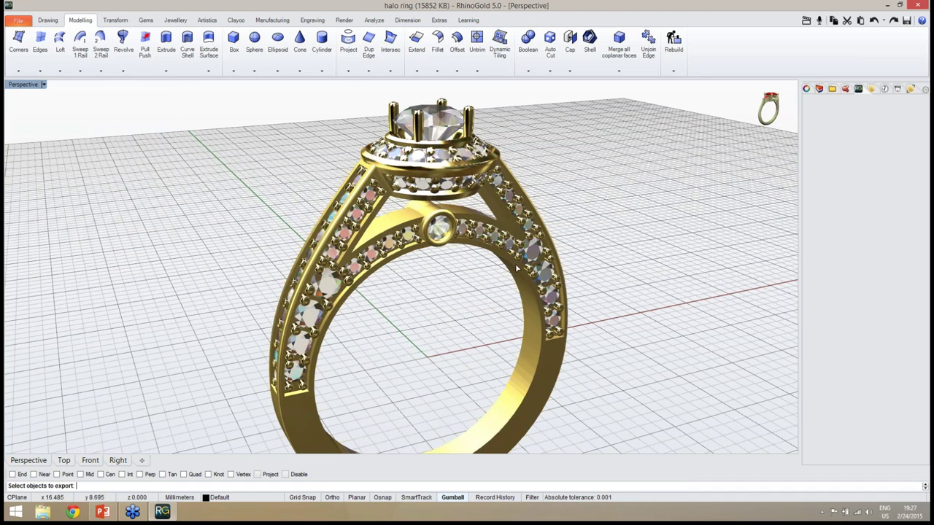
left_click(398, 215)
left_click(395, 198)
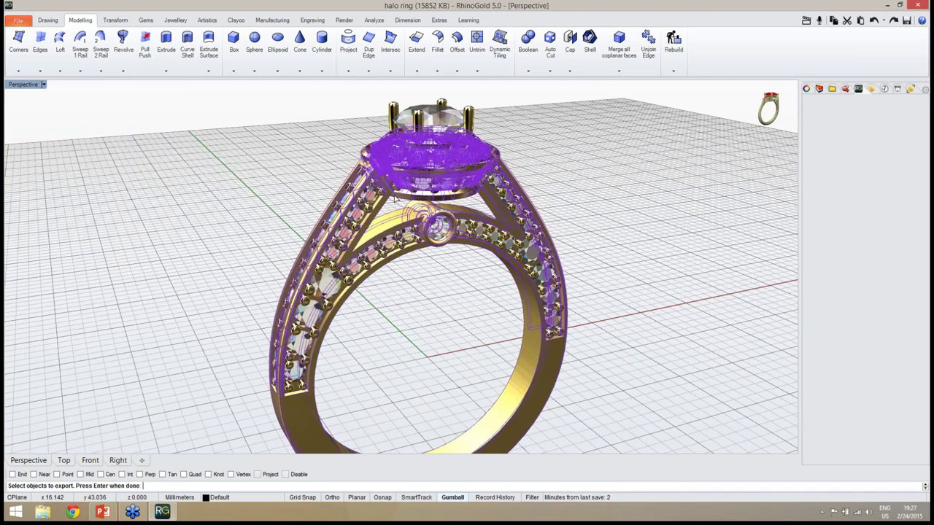
left_click(468, 117)
key("Return")
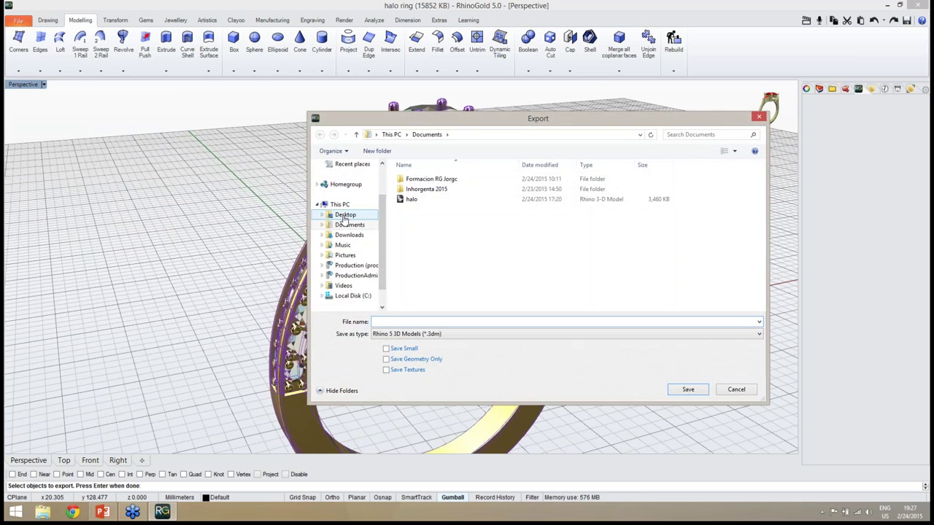
- Save the export to the Desktop as "halo ring" in STL (Stereolithography) format
left_click(344, 217)
left_click(456, 321)
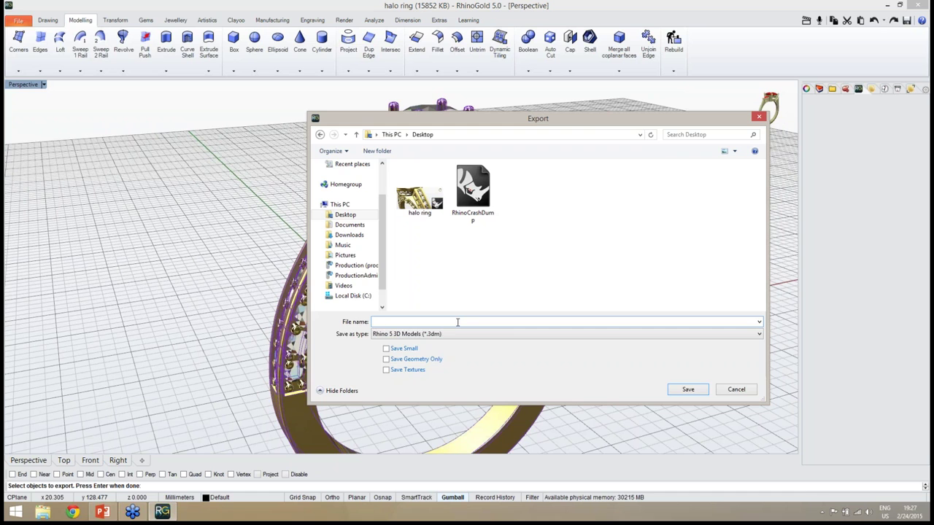
type("halo r")
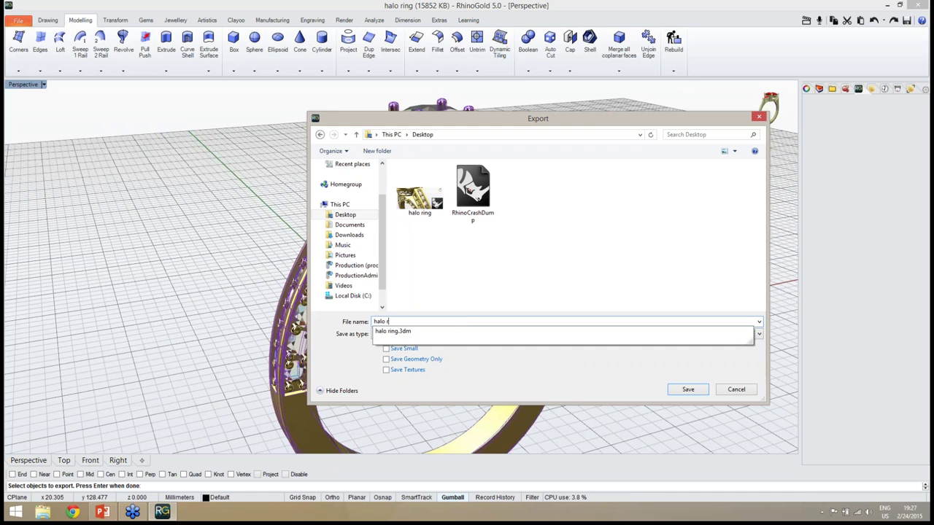
type("ing")
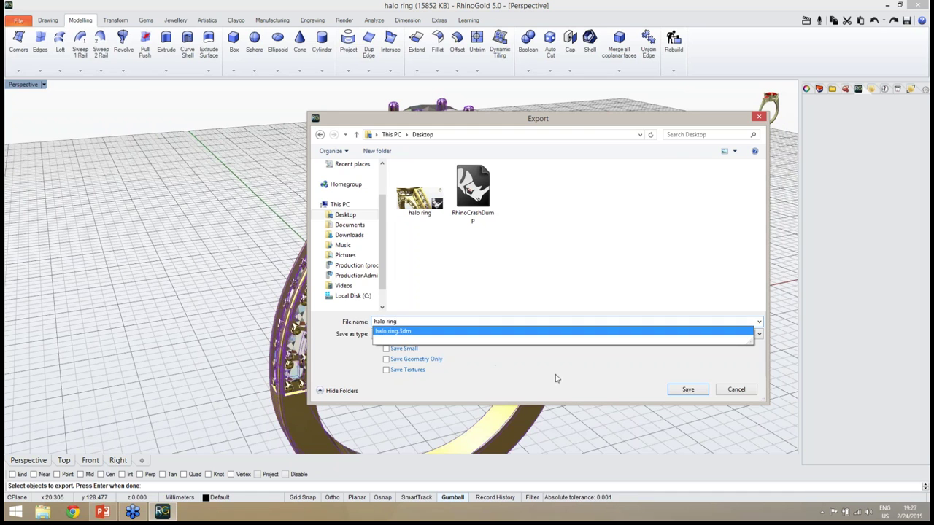
left_click(537, 344)
left_click(411, 334)
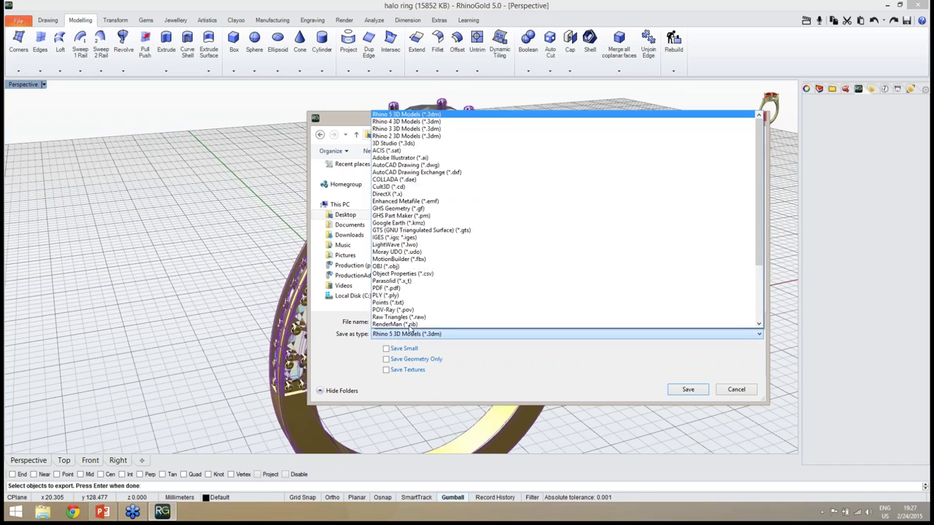
scroll(411, 301, "down", 3)
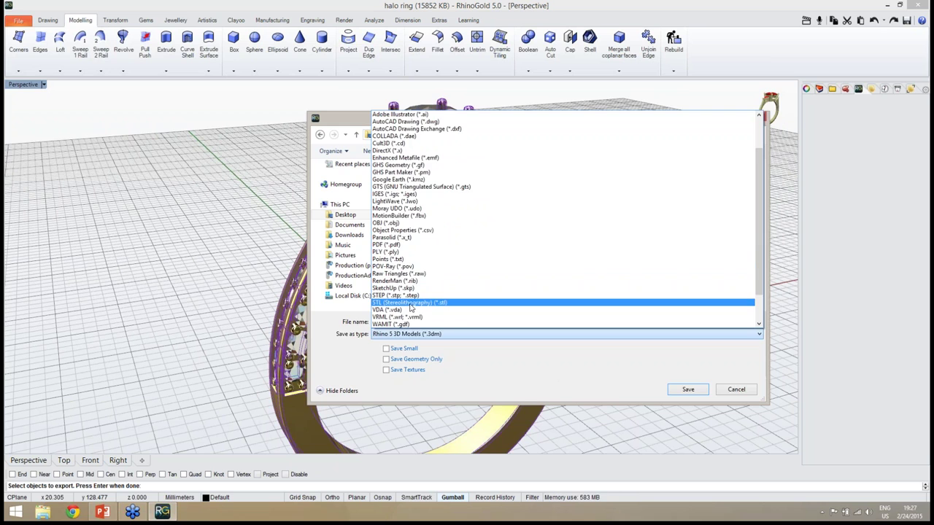
left_click(411, 302)
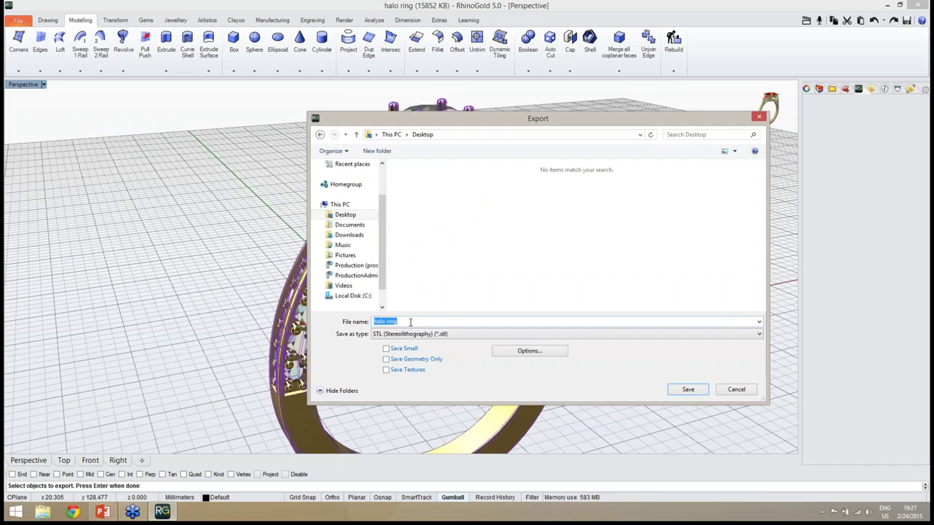
left_click(410, 322)
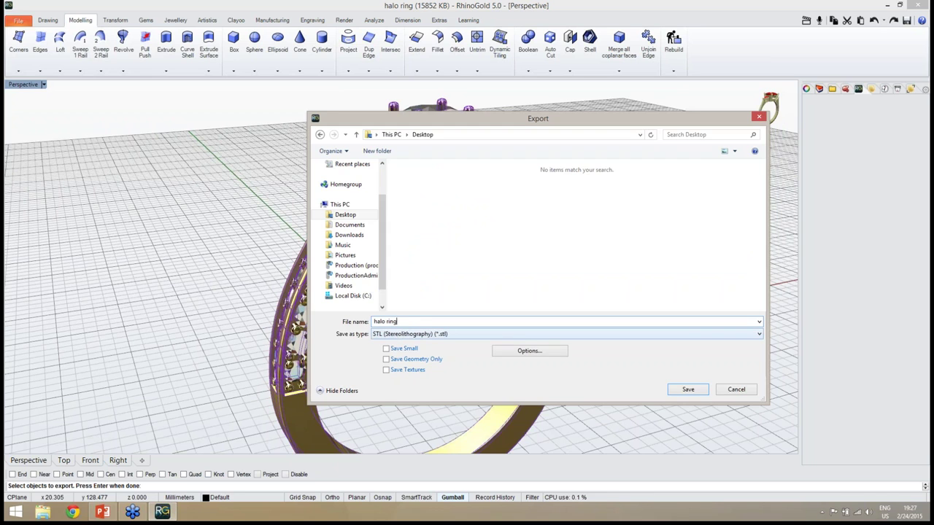
left_click(688, 389)
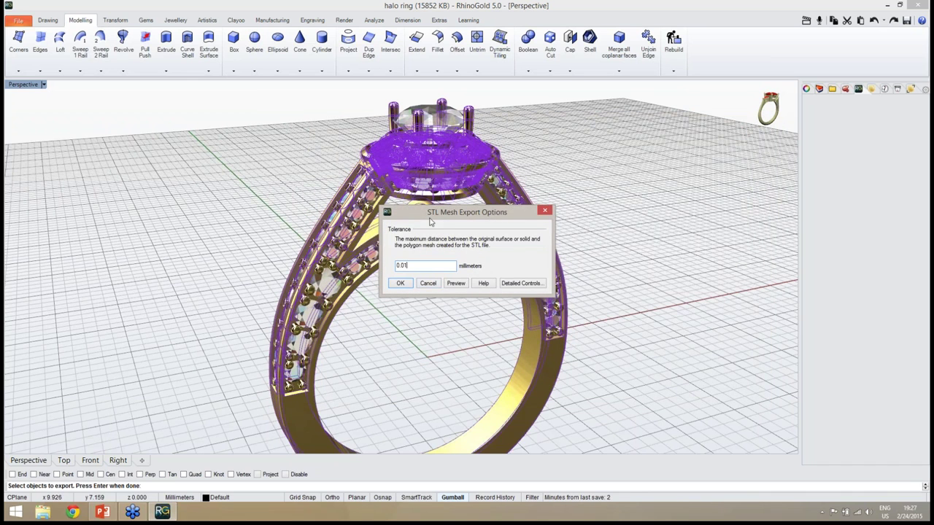
- Preview the STL mesh at a 0.01 mm tolerance and examine it around the halo, small bezel and shank branches
left_click_drag(431, 213, 198, 191)
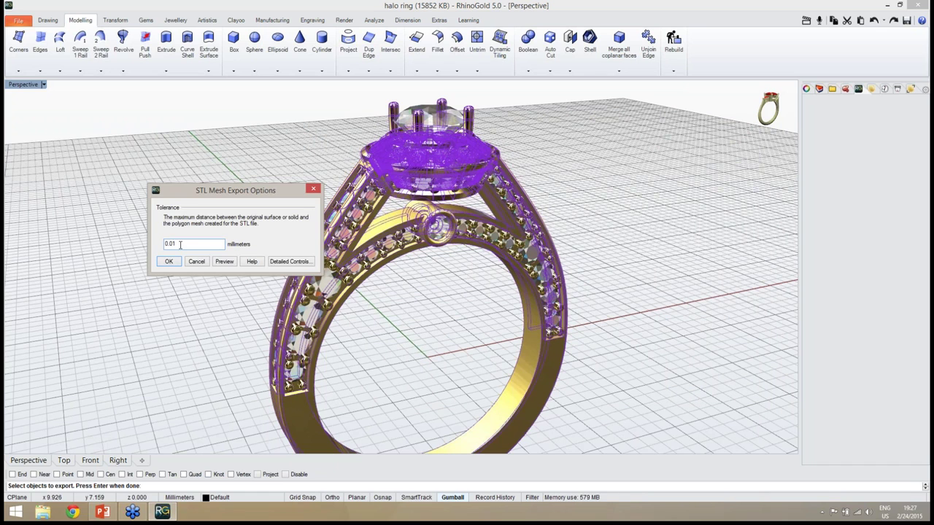
left_click(225, 262)
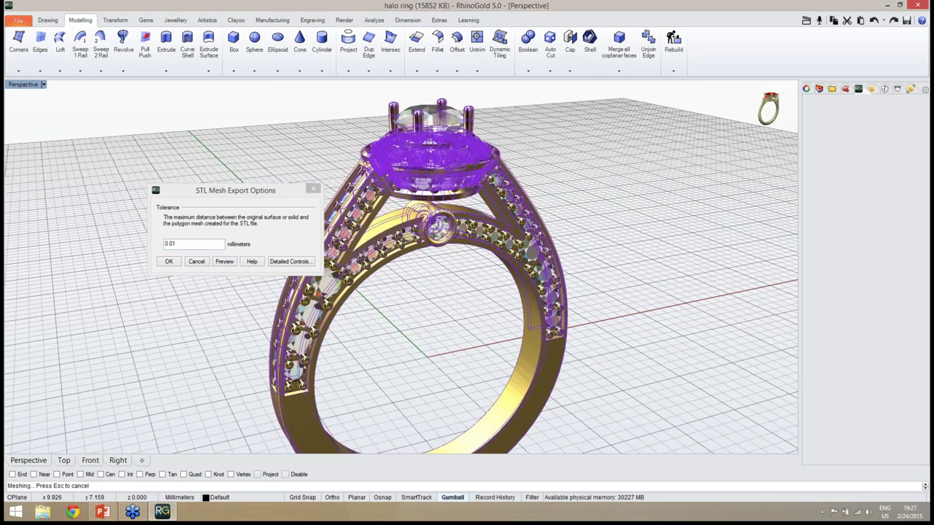
right_click_drag(360, 292, 510, 303)
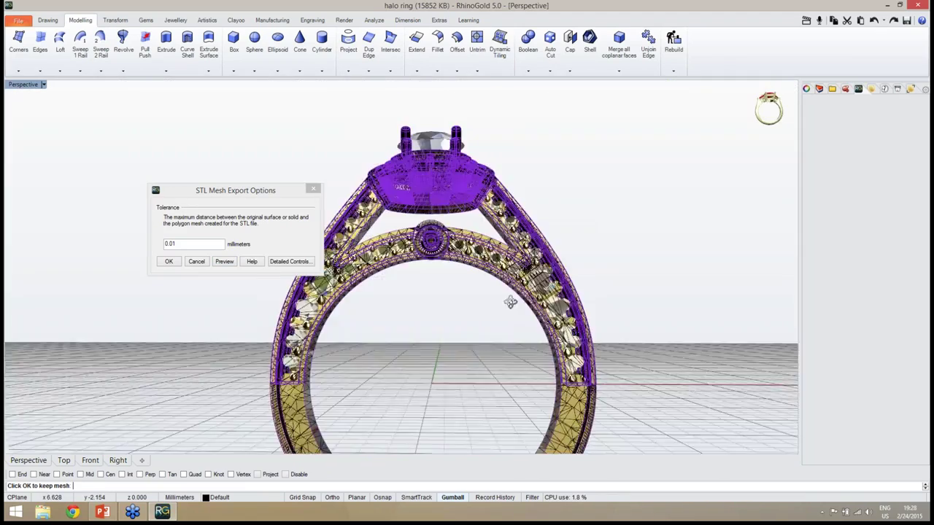
scroll(510, 302, "up", 10)
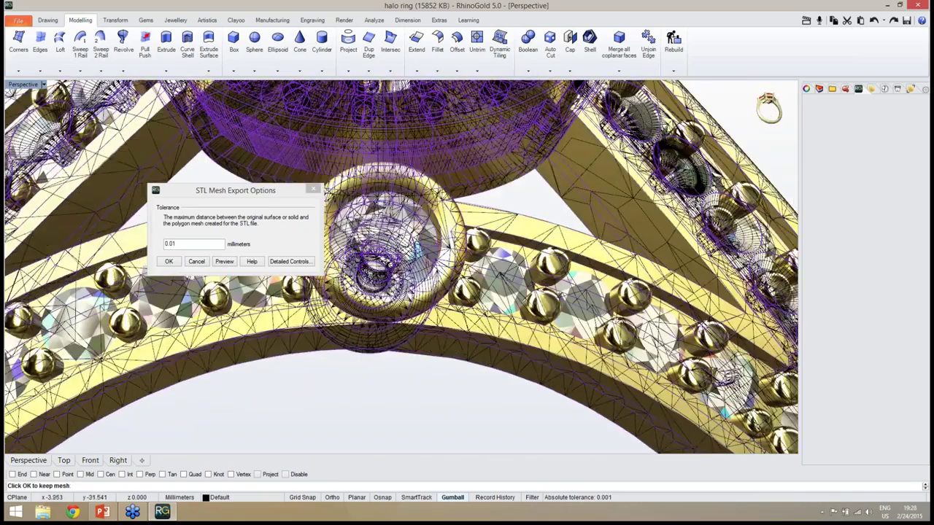
scroll(417, 191, "up", 5)
right_click_drag(417, 191, 526, 328)
scroll(453, 255, "down", 5)
scroll(452, 255, "down", 5)
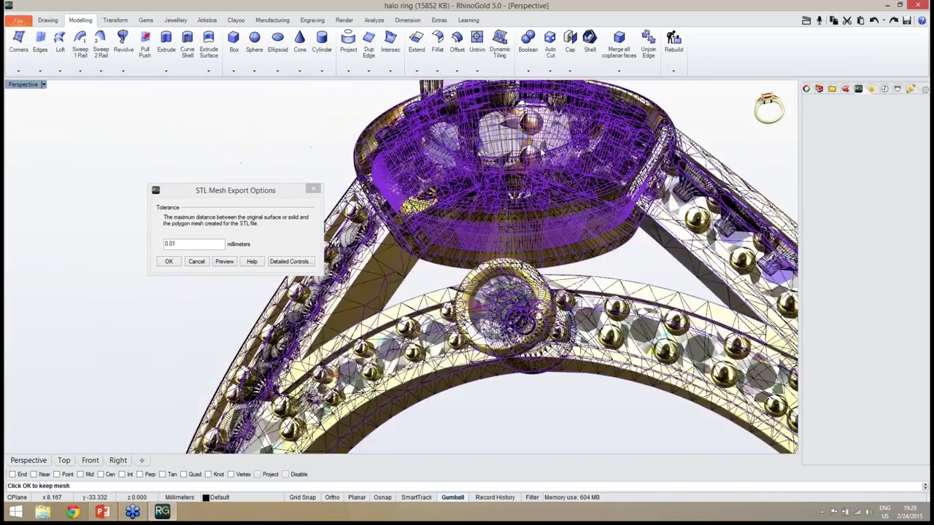
scroll(566, 213, "up", 5)
right_click_drag(568, 217, 226, 261)
- Accept the mesh and export it as a binary STL file with open objects included
left_click(169, 261)
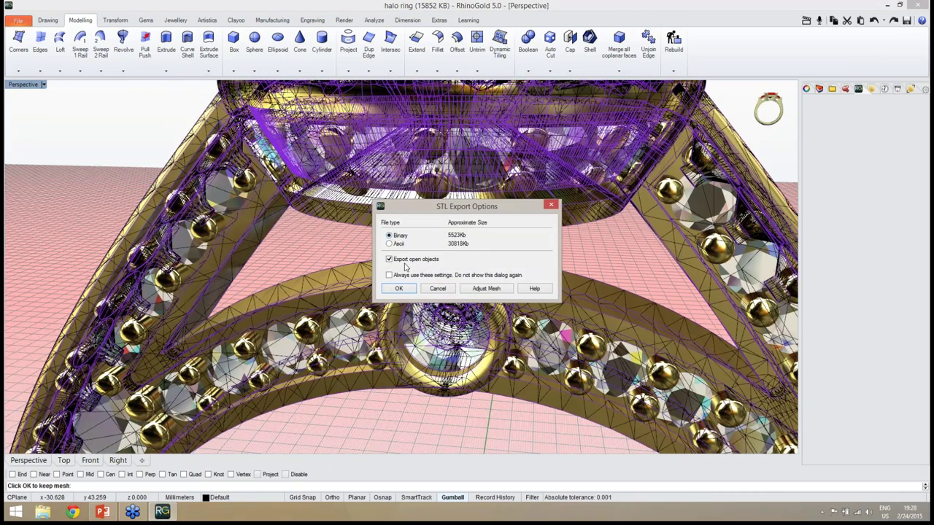
left_click(406, 289)
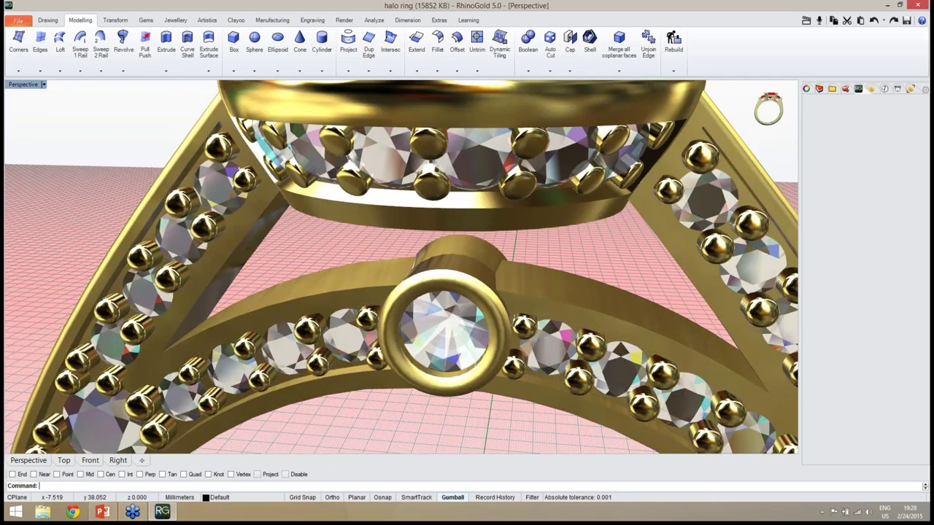
scroll(399, 292, "down", 5)
scroll(445, 255, "down", 5)
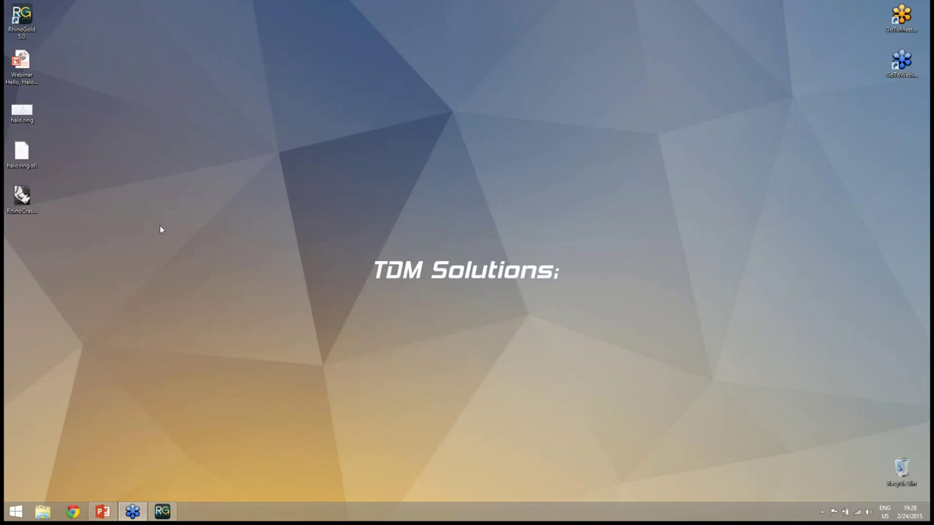
- Set the exported halo ring.stl apart from the other desktop icons and switch back to RhinoGold
left_click(23, 155)
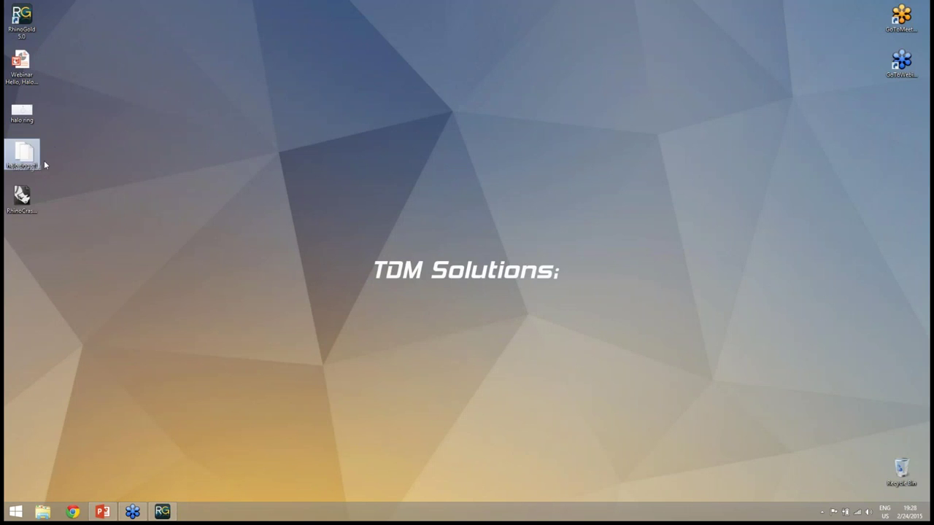
left_click_drag(29, 156, 212, 156)
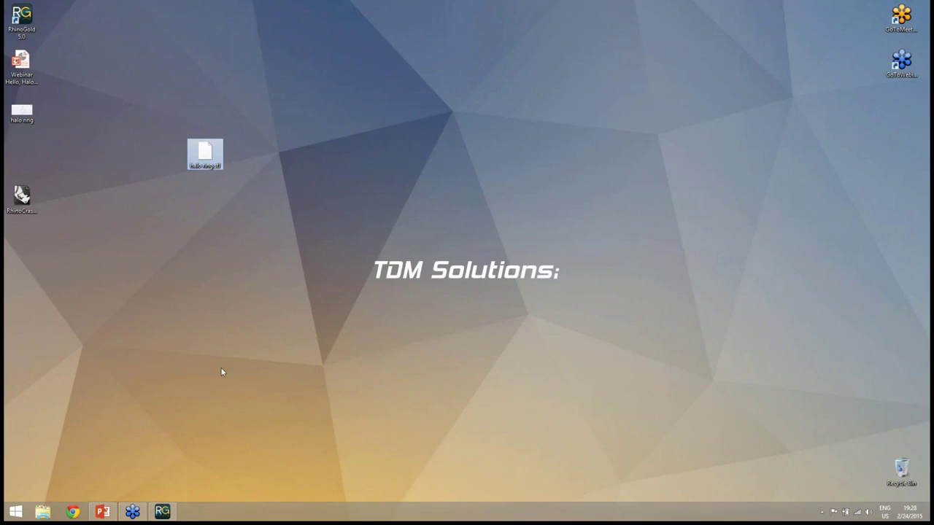
left_click(162, 513)
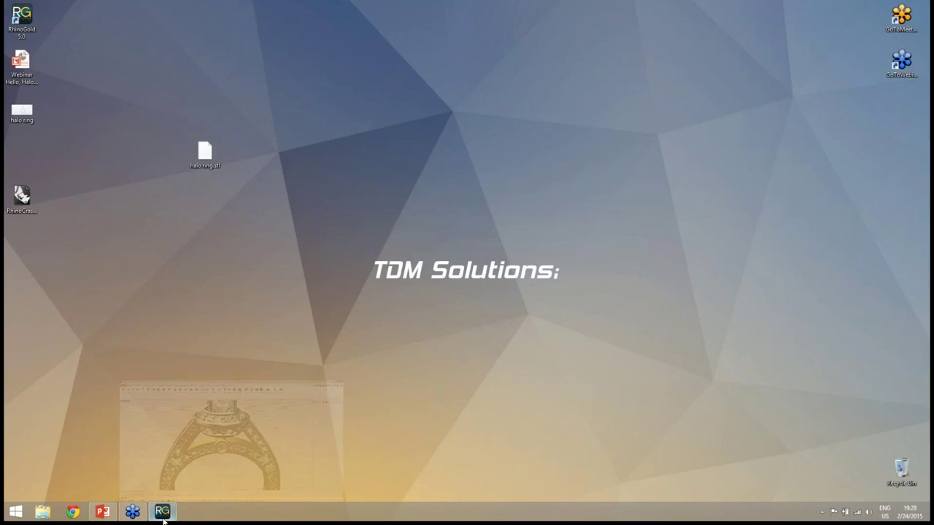
- Review the complete ring with its gems from above, at an angle and from a low front view
scroll(405, 359, "down", 6)
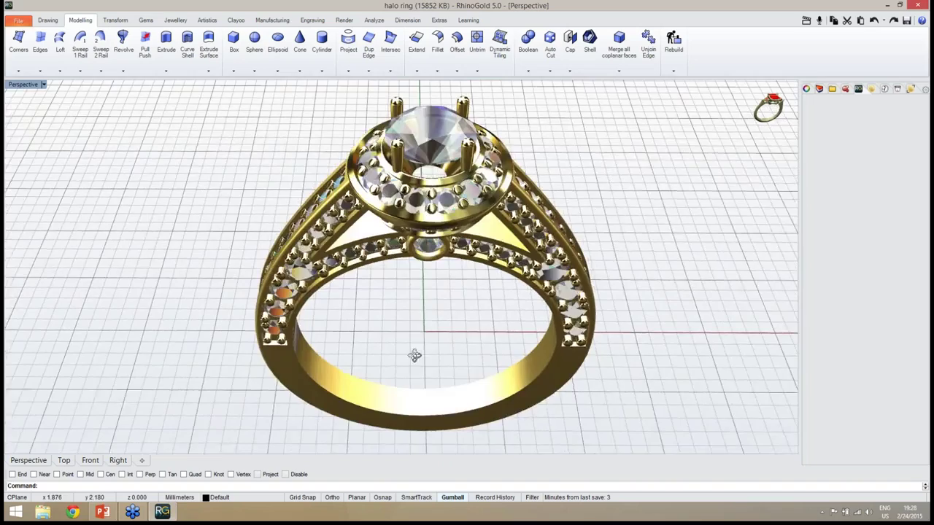
right_click_drag(415, 355, 428, 323)
scroll(431, 357, "down", 3)
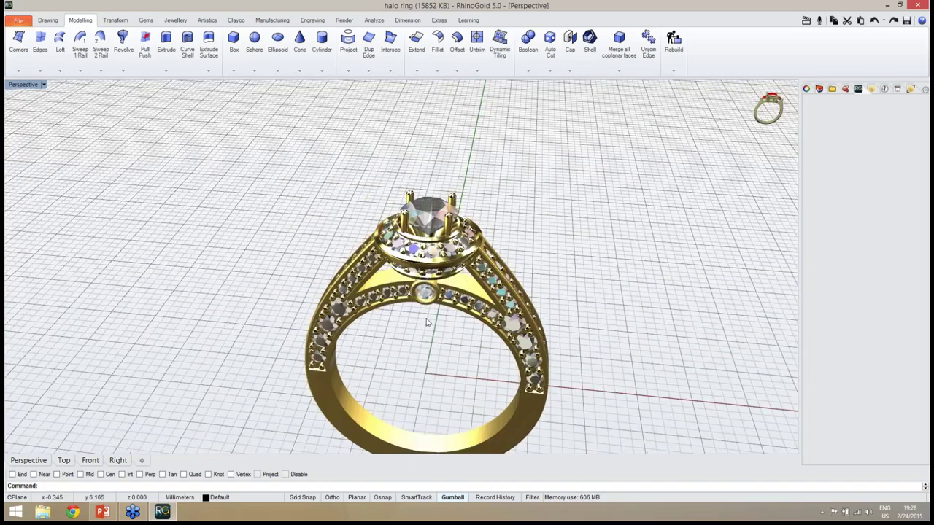
scroll(423, 350, "down", 1)
scroll(409, 394, "up", 3)
right_click_drag(437, 357, 438, 343)
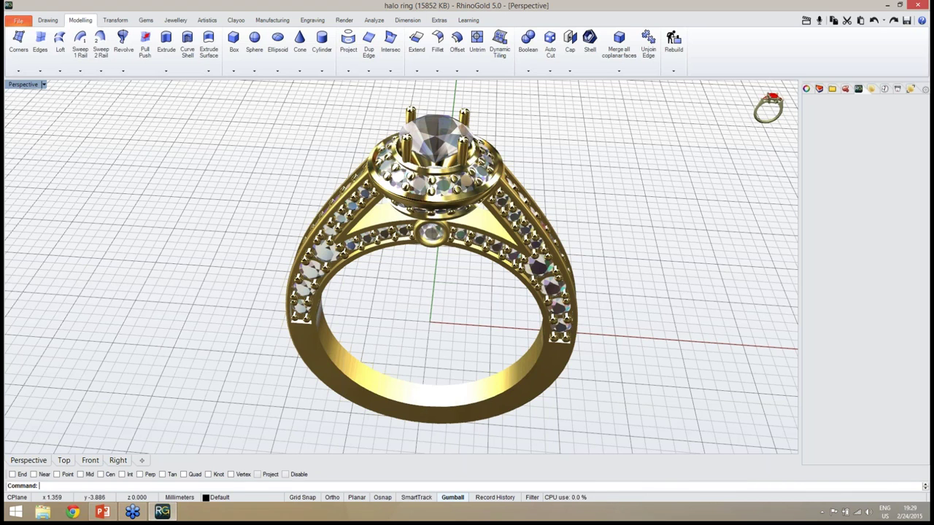
right_click_drag(440, 354, 432, 299)
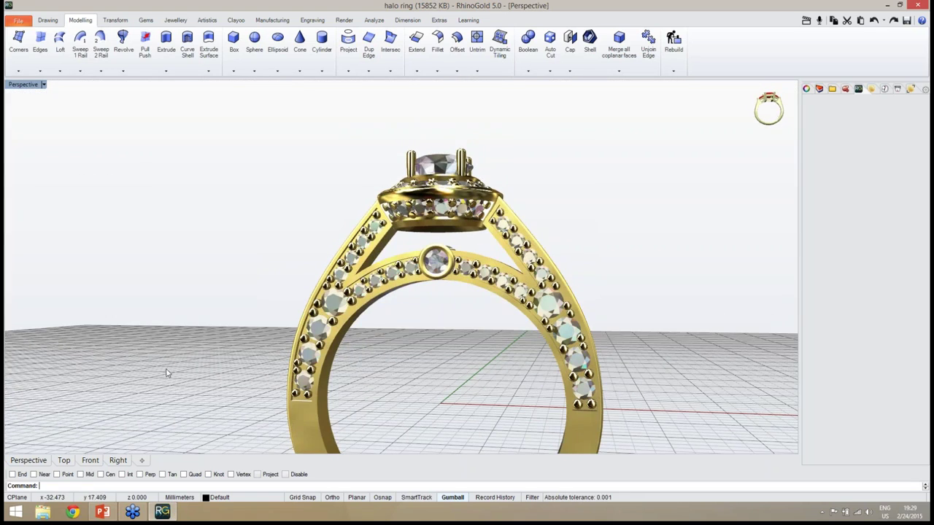
right_click_drag(167, 373, 389, 359)
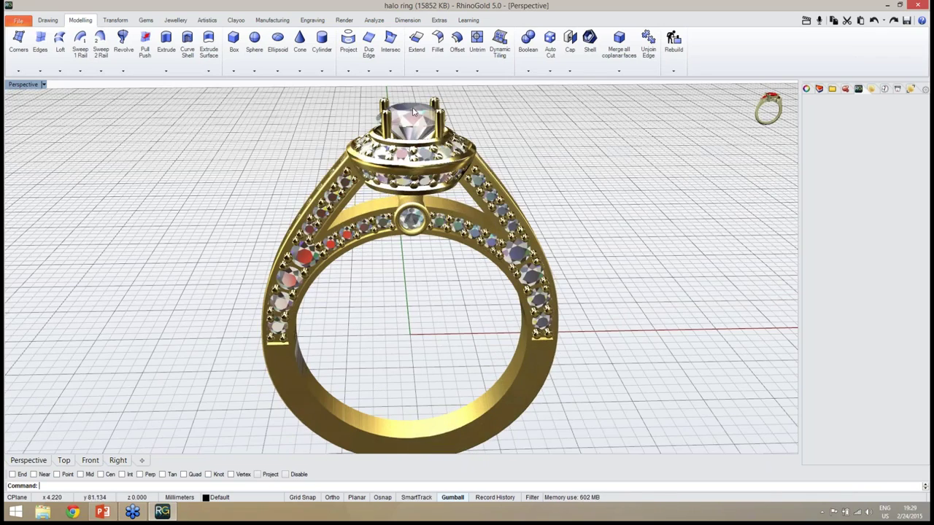
- Apply the Almandite (Red-Violet) gem material to the centre stone and both small bezel stones
left_click(411, 122)
left_click(413, 220)
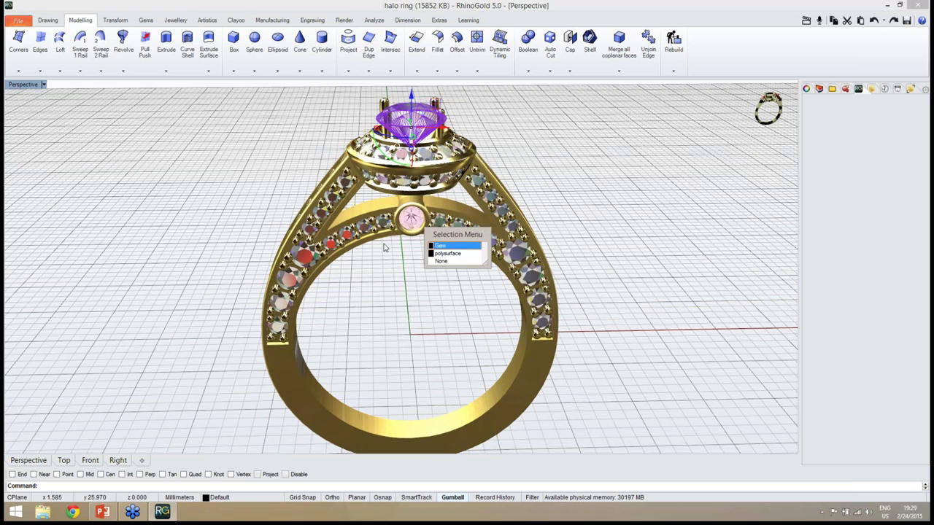
left_click(465, 246)
right_click_drag(465, 246, 342, 272)
left_click(343, 272)
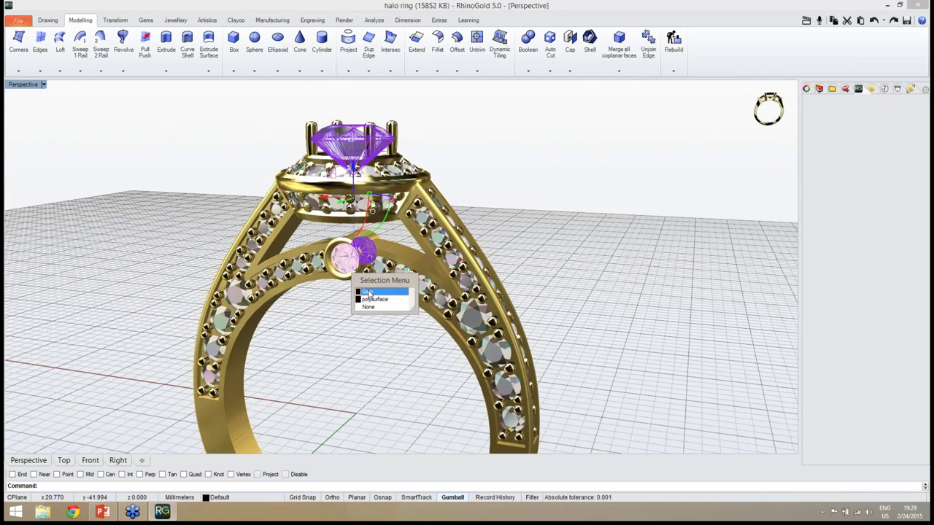
left_click(370, 290)
mouse_move(764, 110)
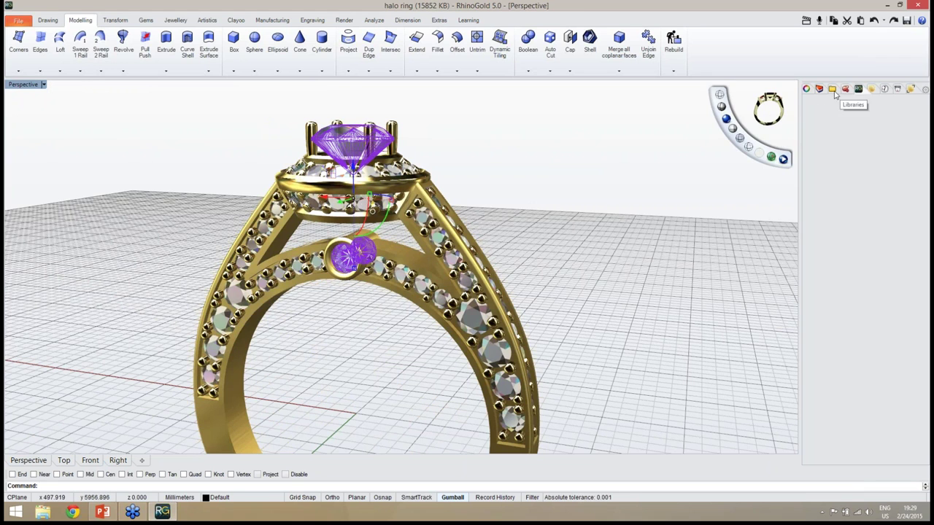
left_click(864, 89)
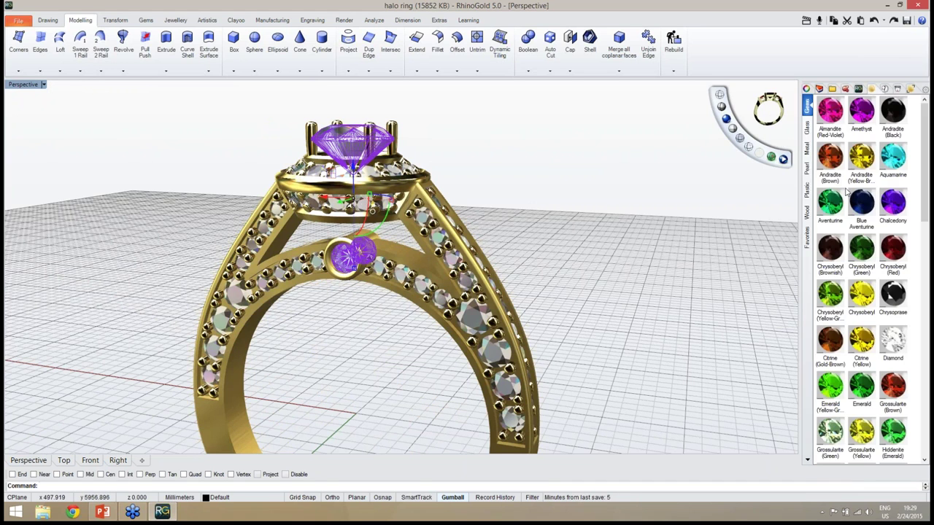
left_click(830, 111)
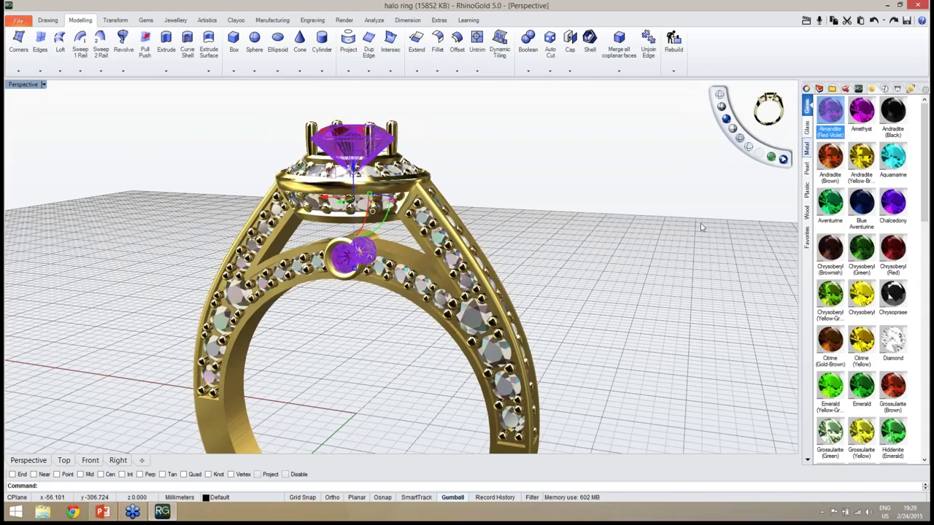
left_click(652, 268)
right_click_drag(552, 238, 563, 288)
scroll(432, 169, "down", 6)
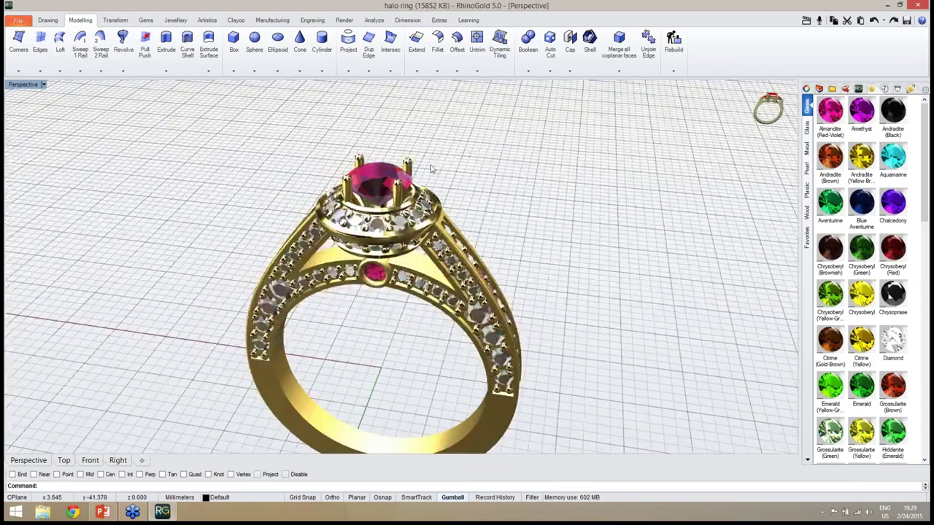
- Inspect the finished halo ring with its red-violet centre and bezel stones from several angles, both close up and from a distance
right_click_drag(432, 170, 370, 243)
scroll(432, 245, "up", 4)
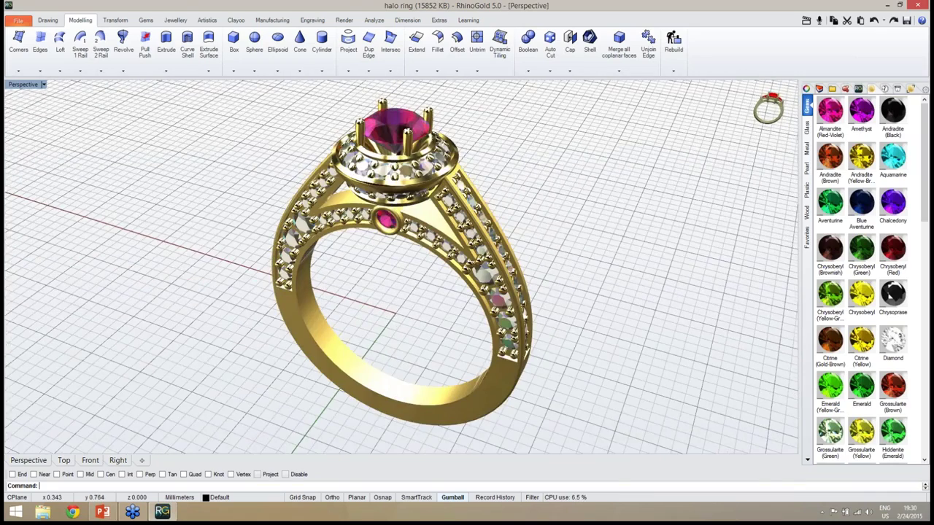
right_click_drag(389, 318, 415, 376)
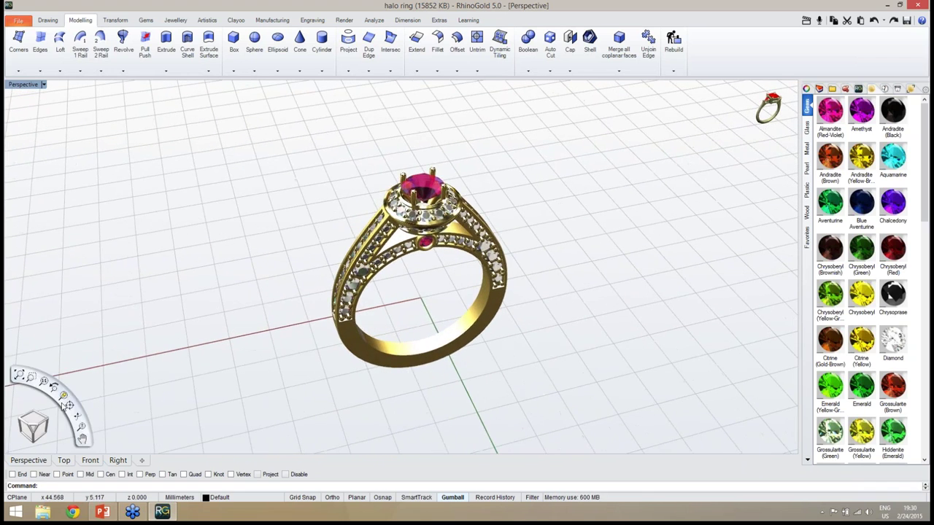
scroll(405, 343, "down", 10)
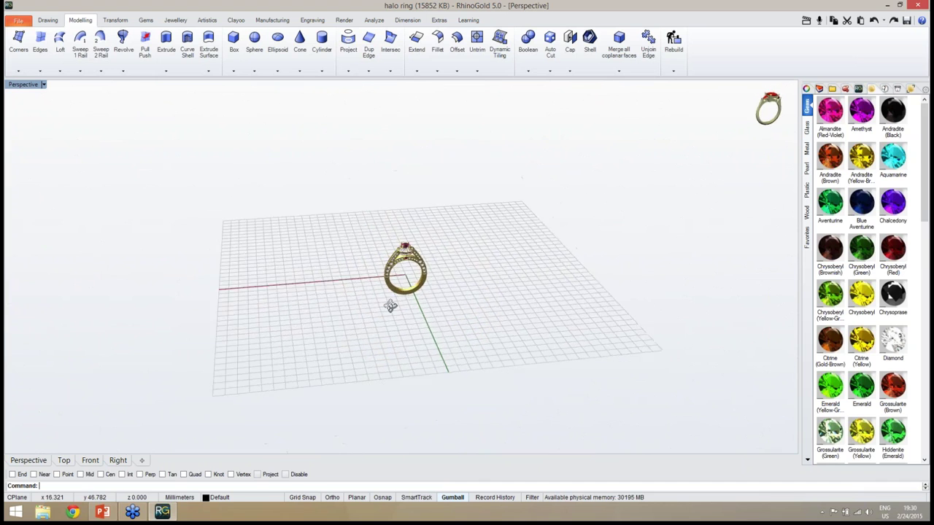
right_click_drag(337, 287, 357, 297)
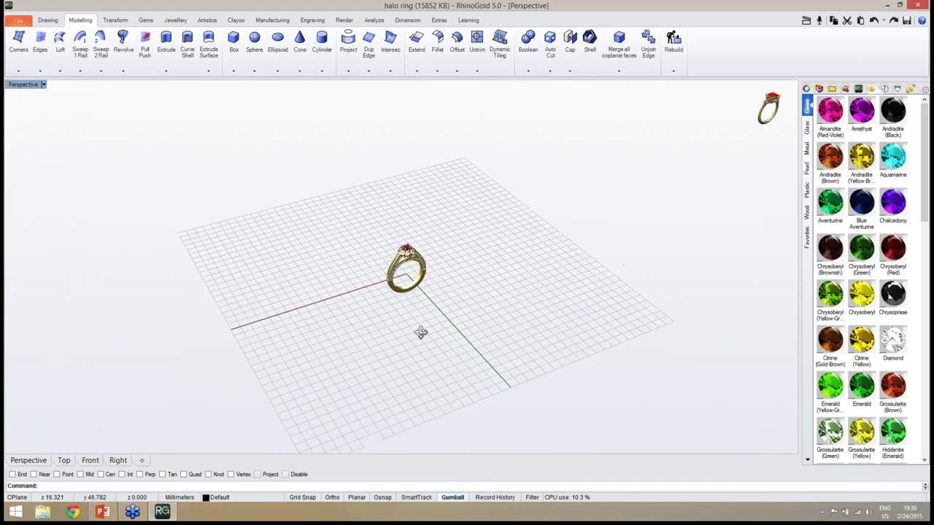
scroll(389, 257, "up", 8)
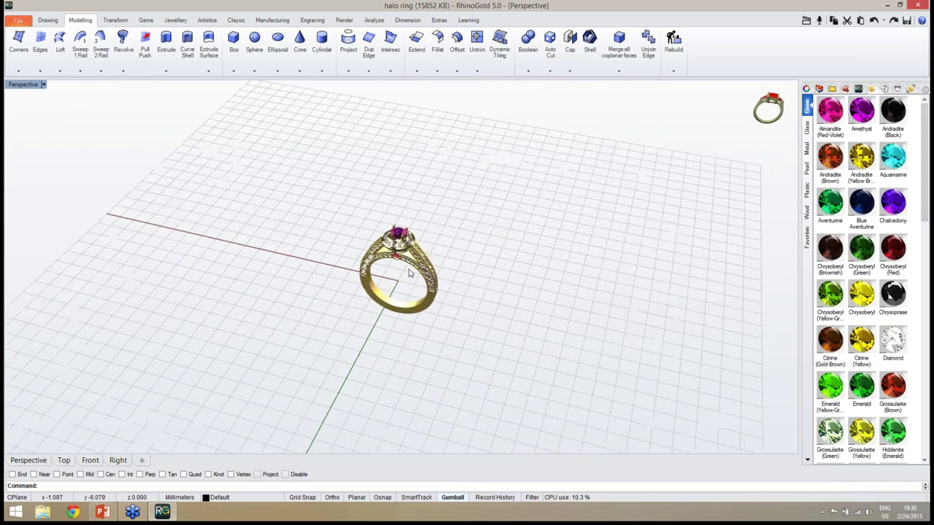
right_click_drag(389, 259, 359, 312)
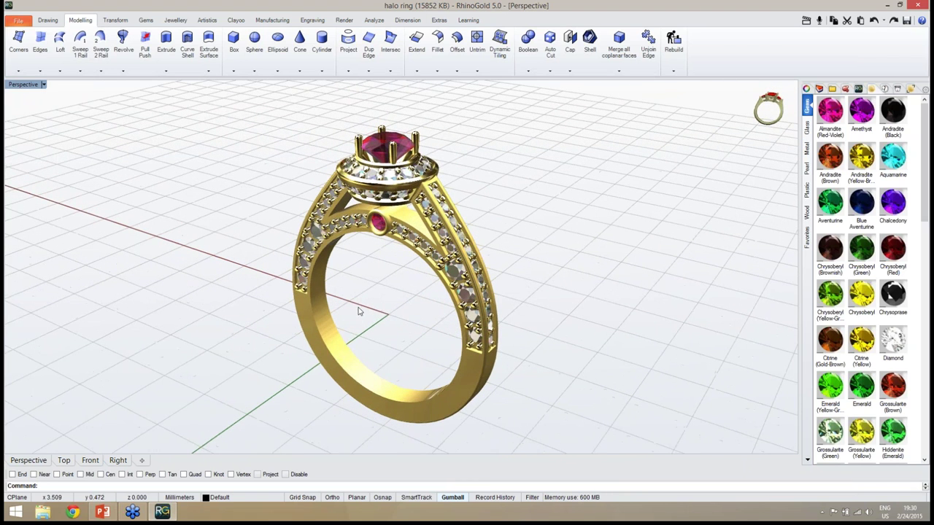